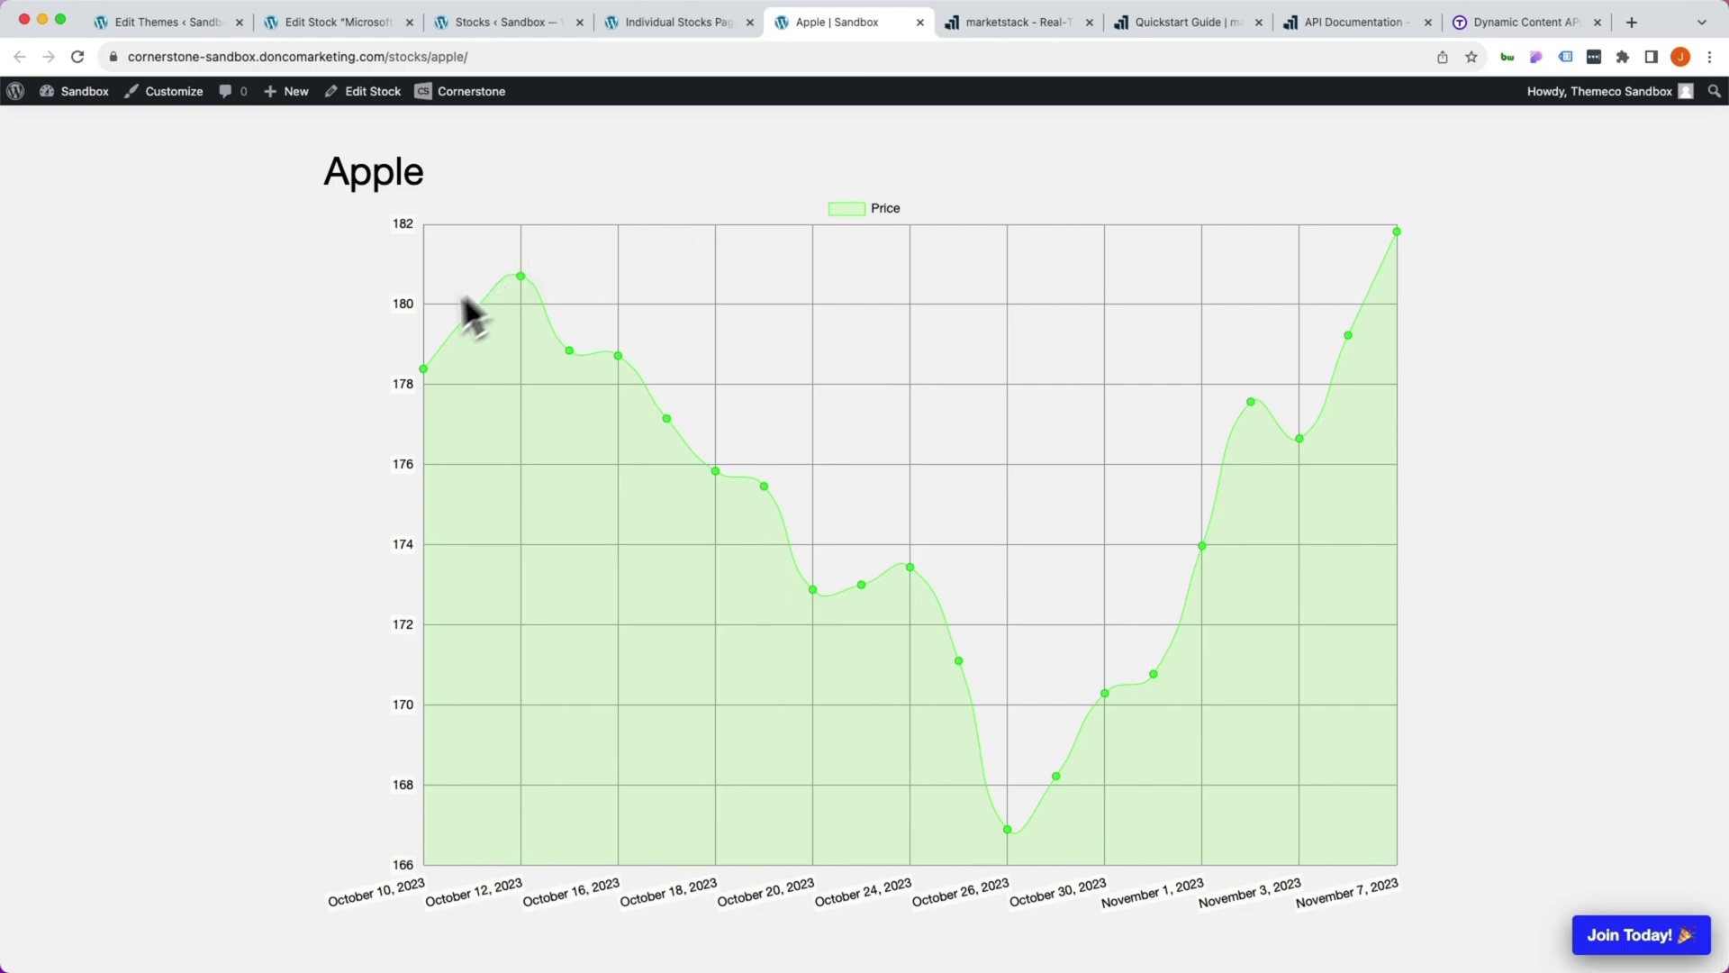
Examine the daily price points on the Apple and Microsoft stock charts.
mouse_move(417, 366)
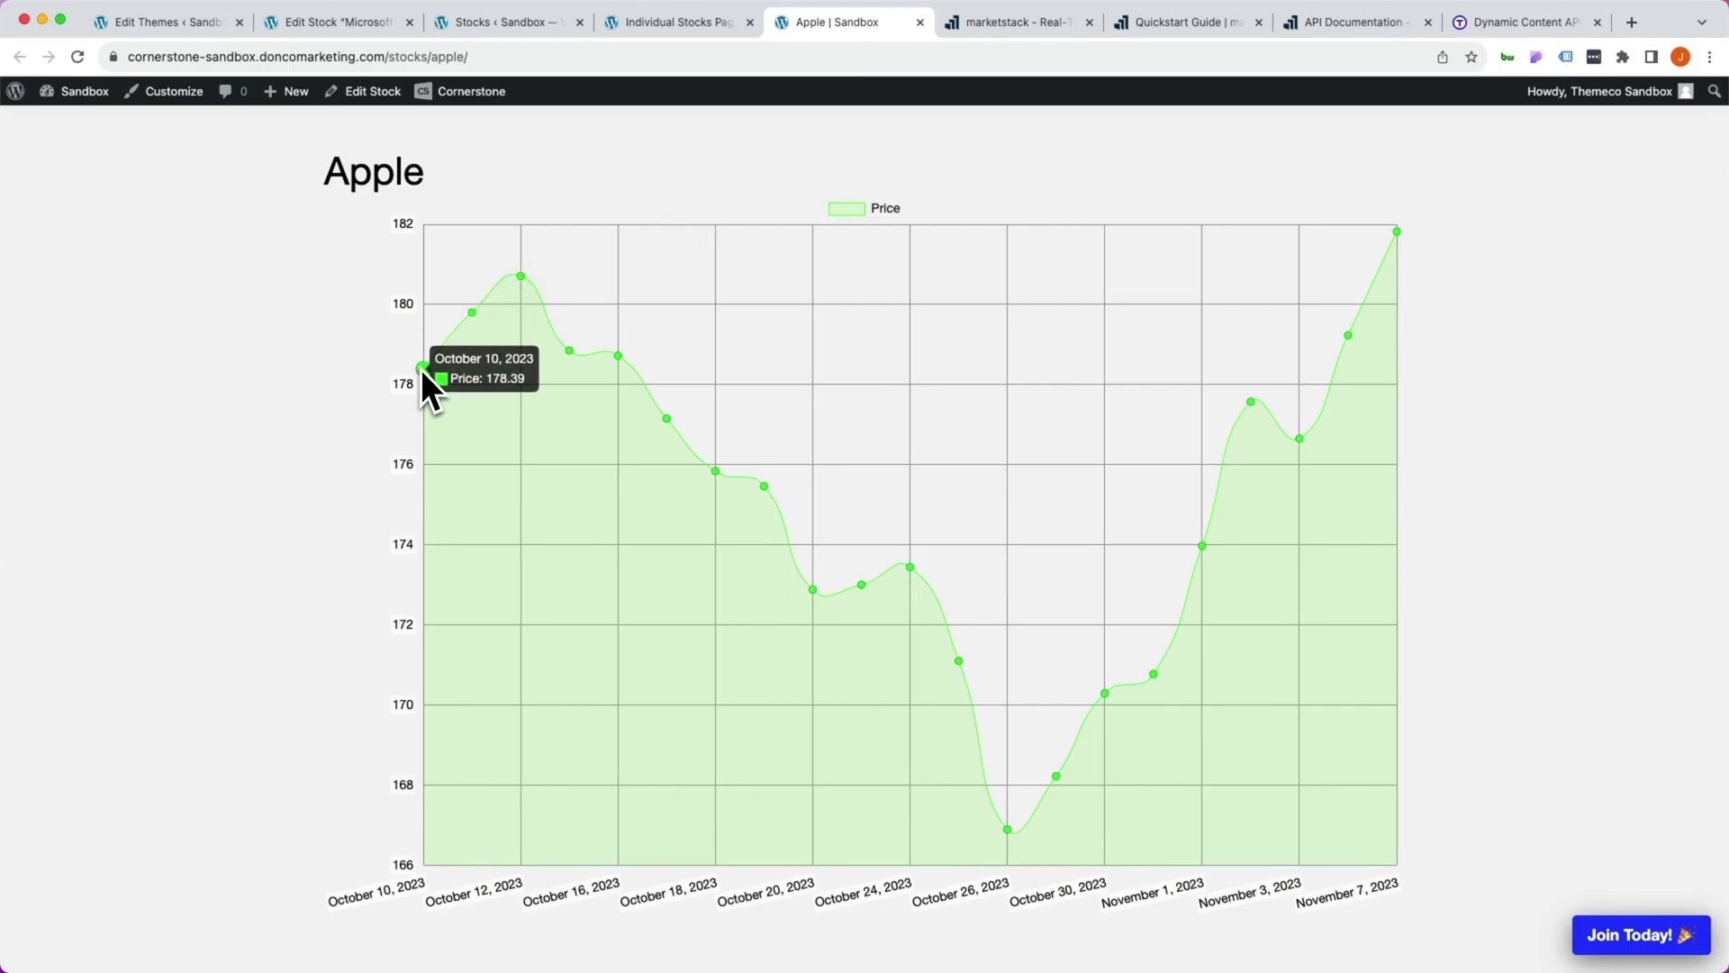
mouse_move(477, 319)
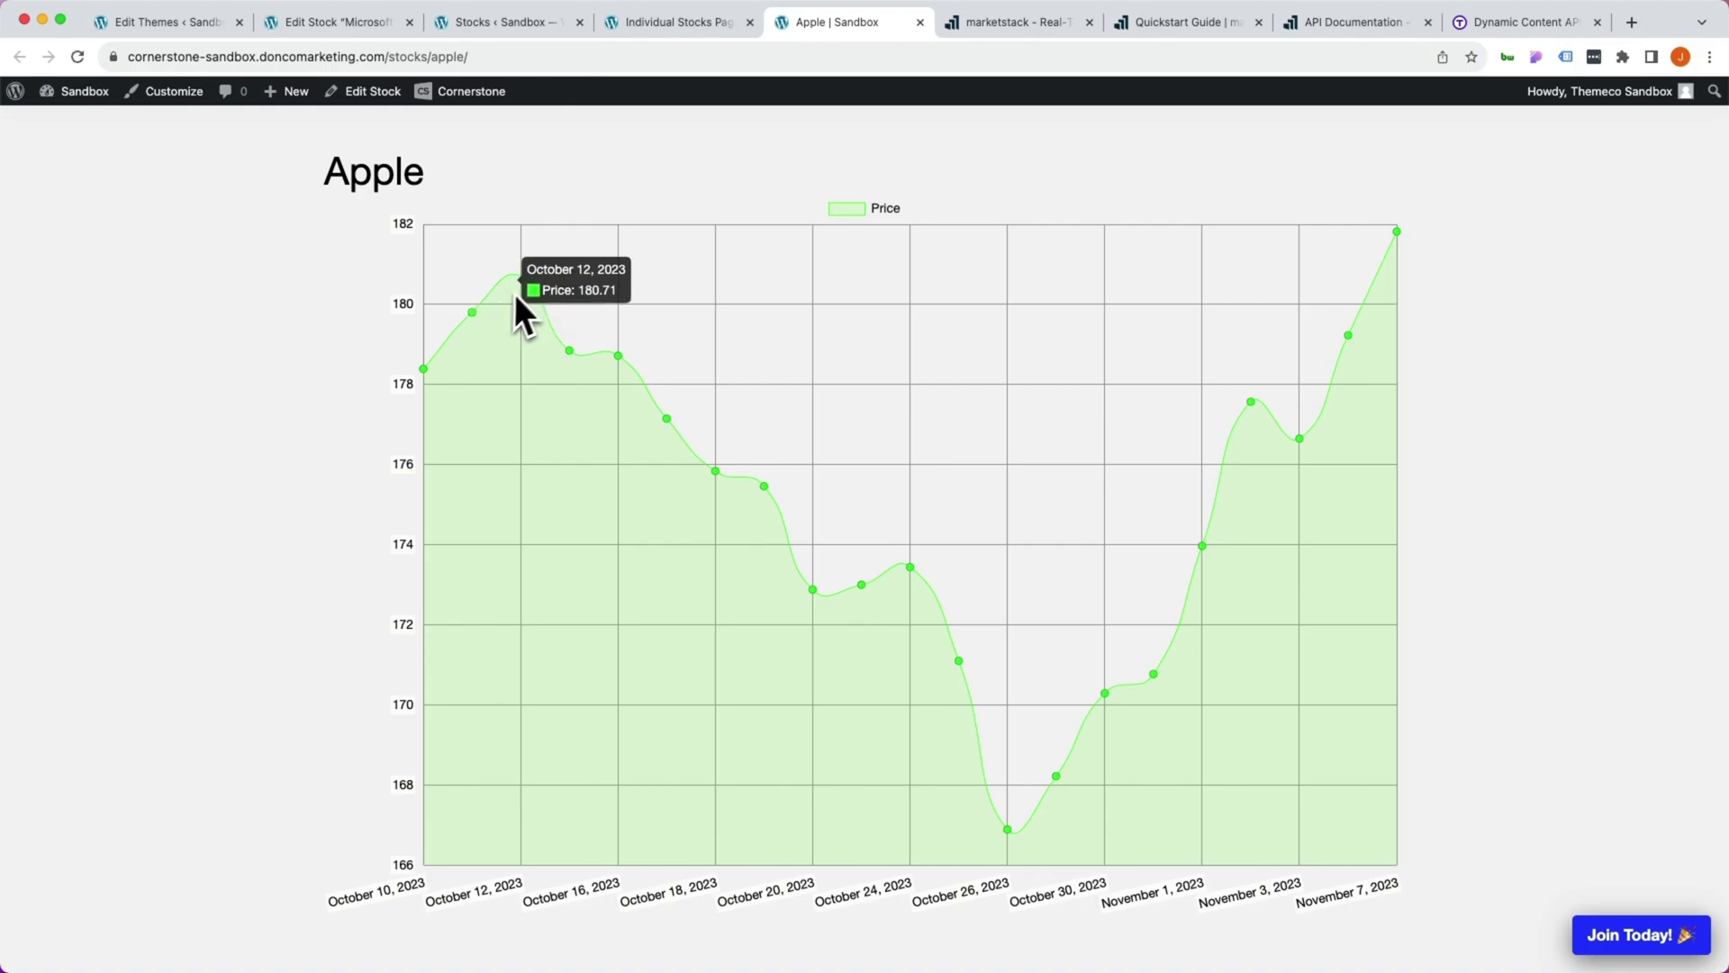
mouse_move(564, 344)
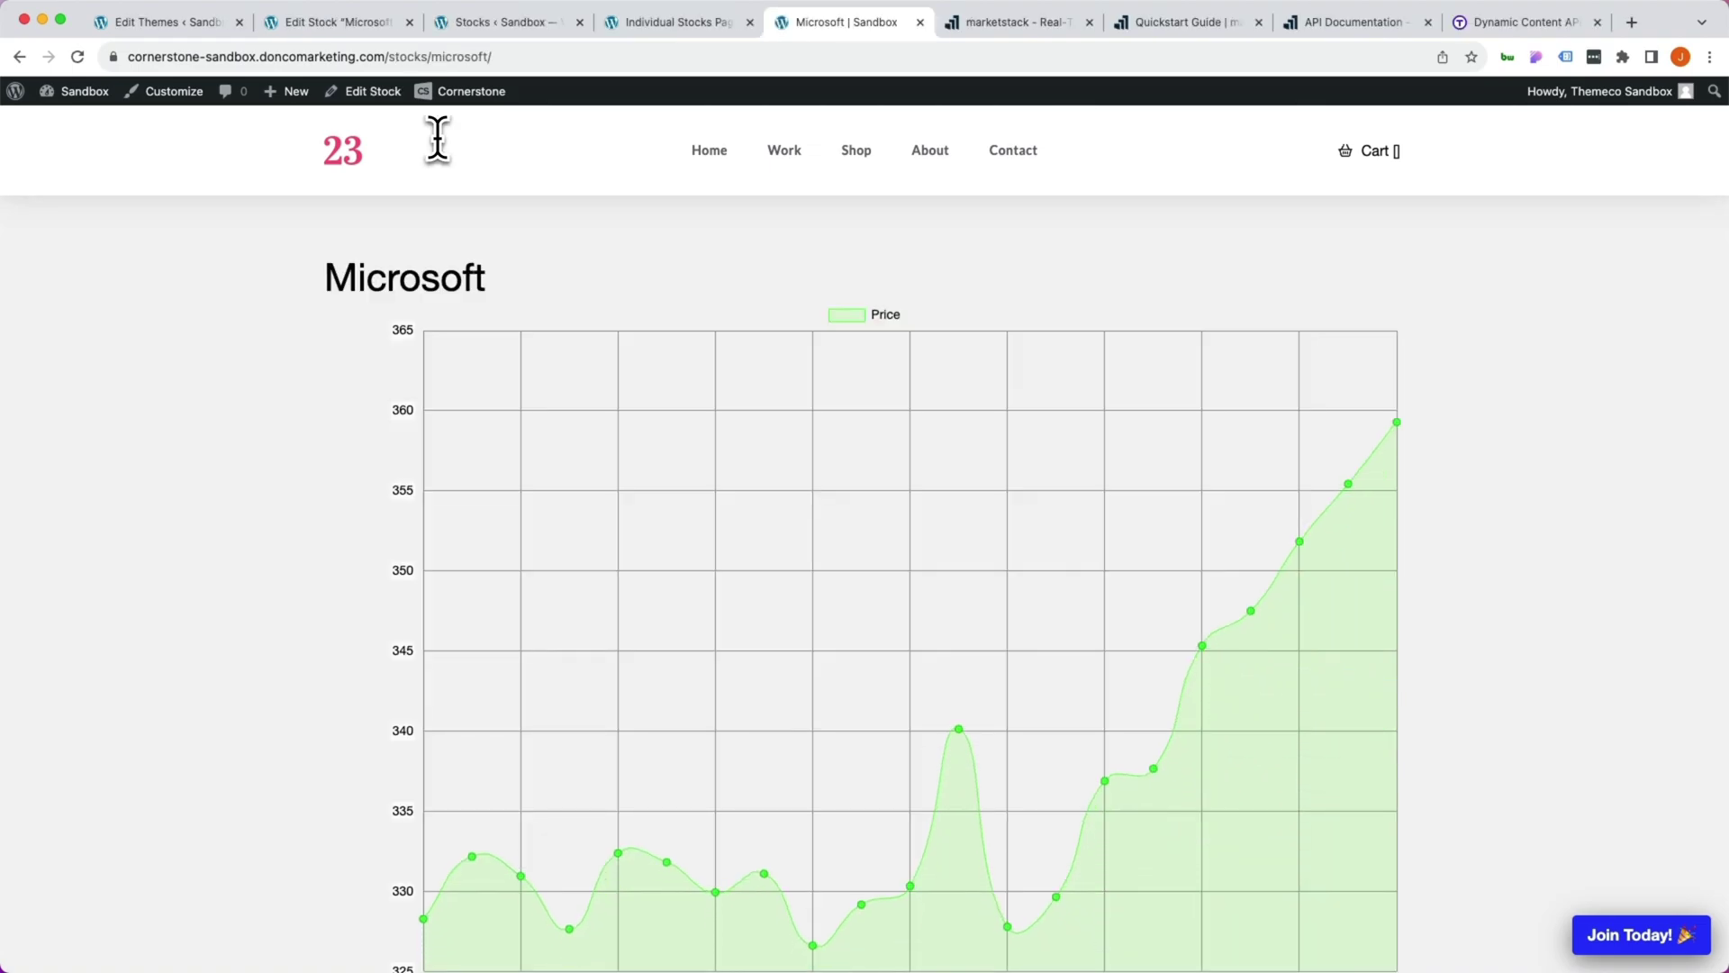
scroll(259, 315, down, 2)
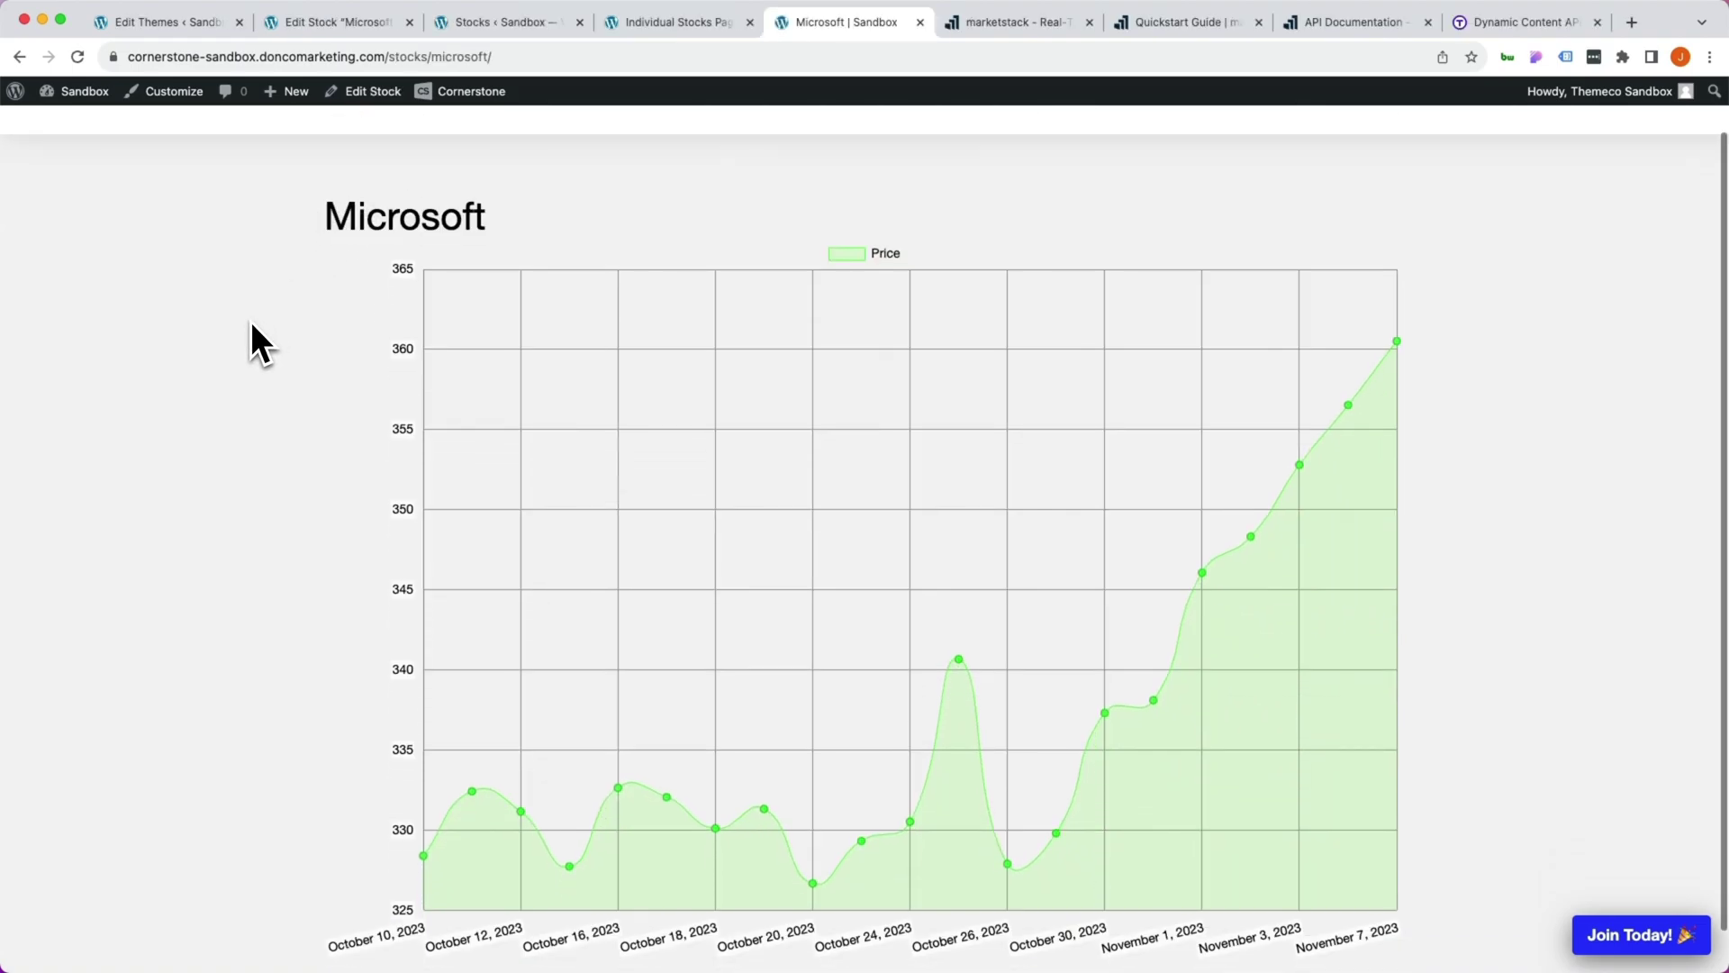
scroll(252, 324, down, 1)
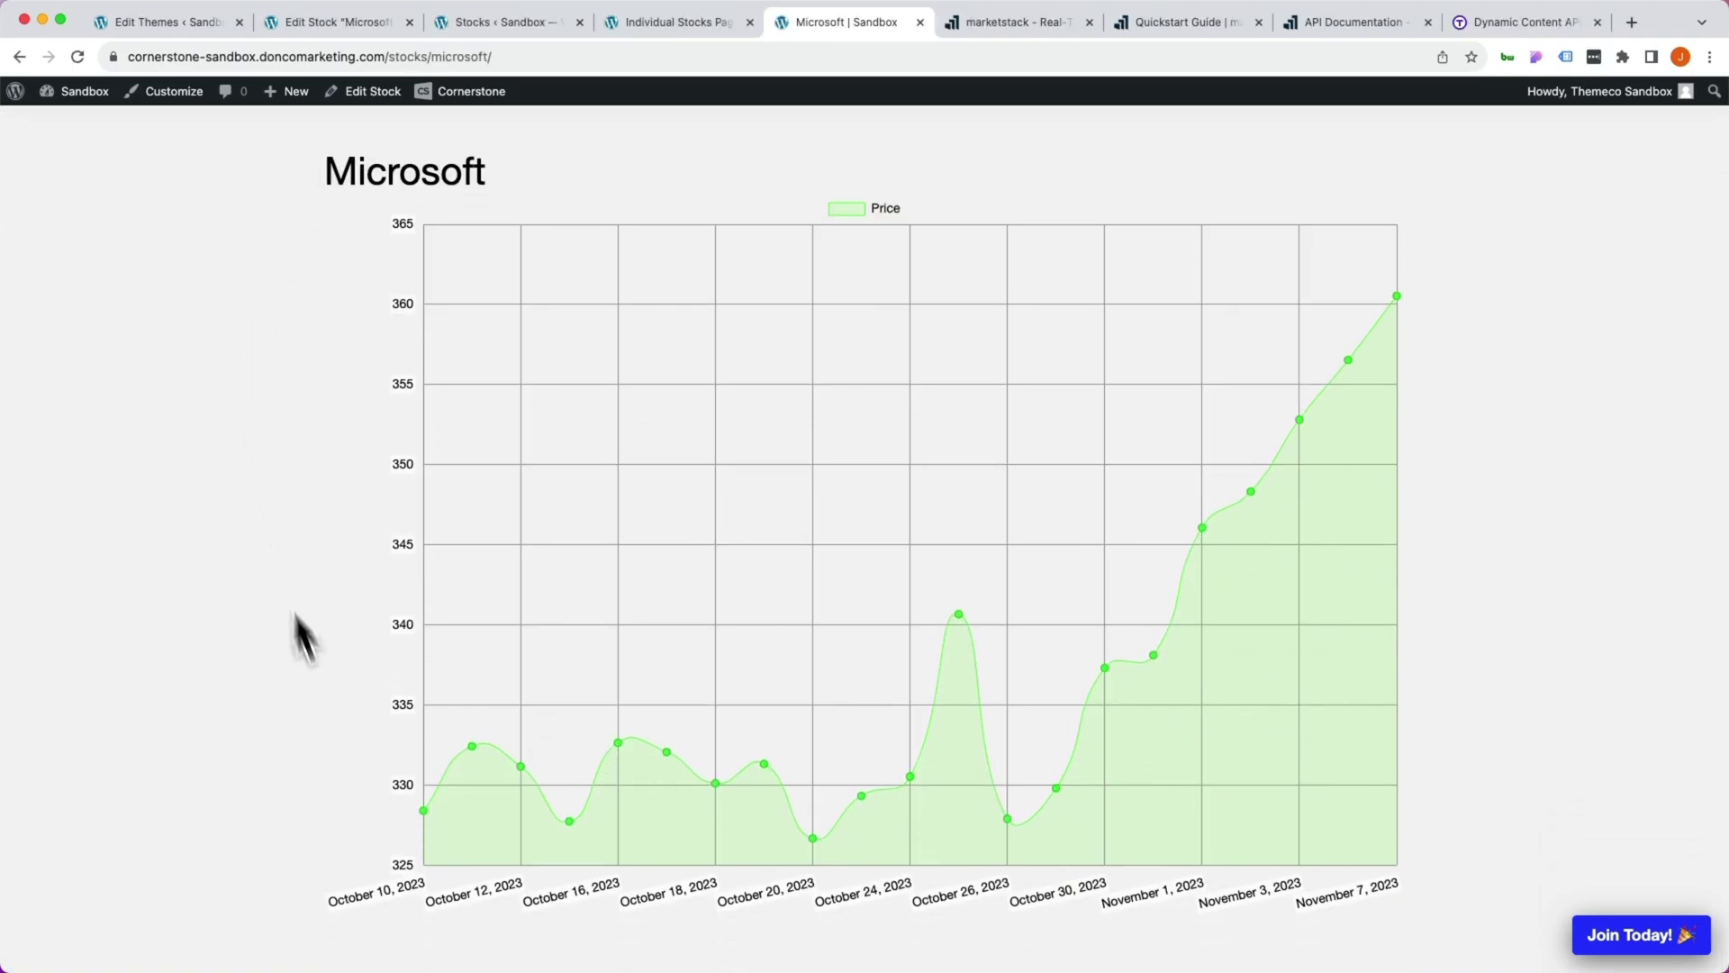
mouse_move(424, 813)
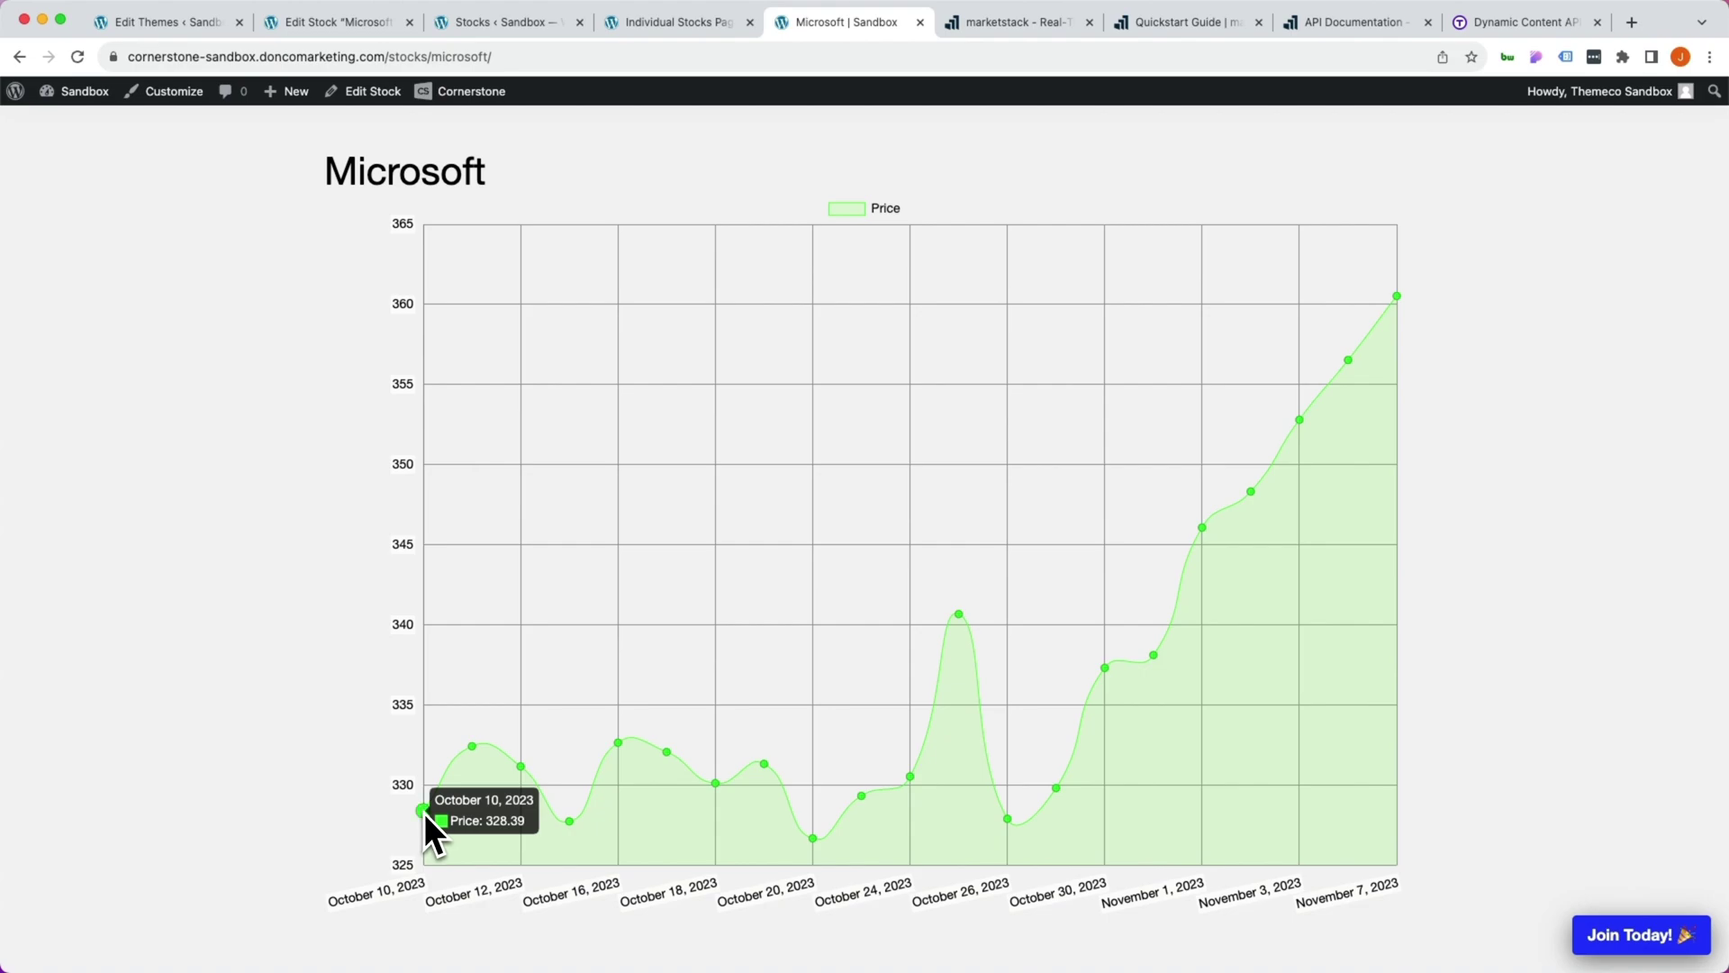
mouse_move(456, 780)
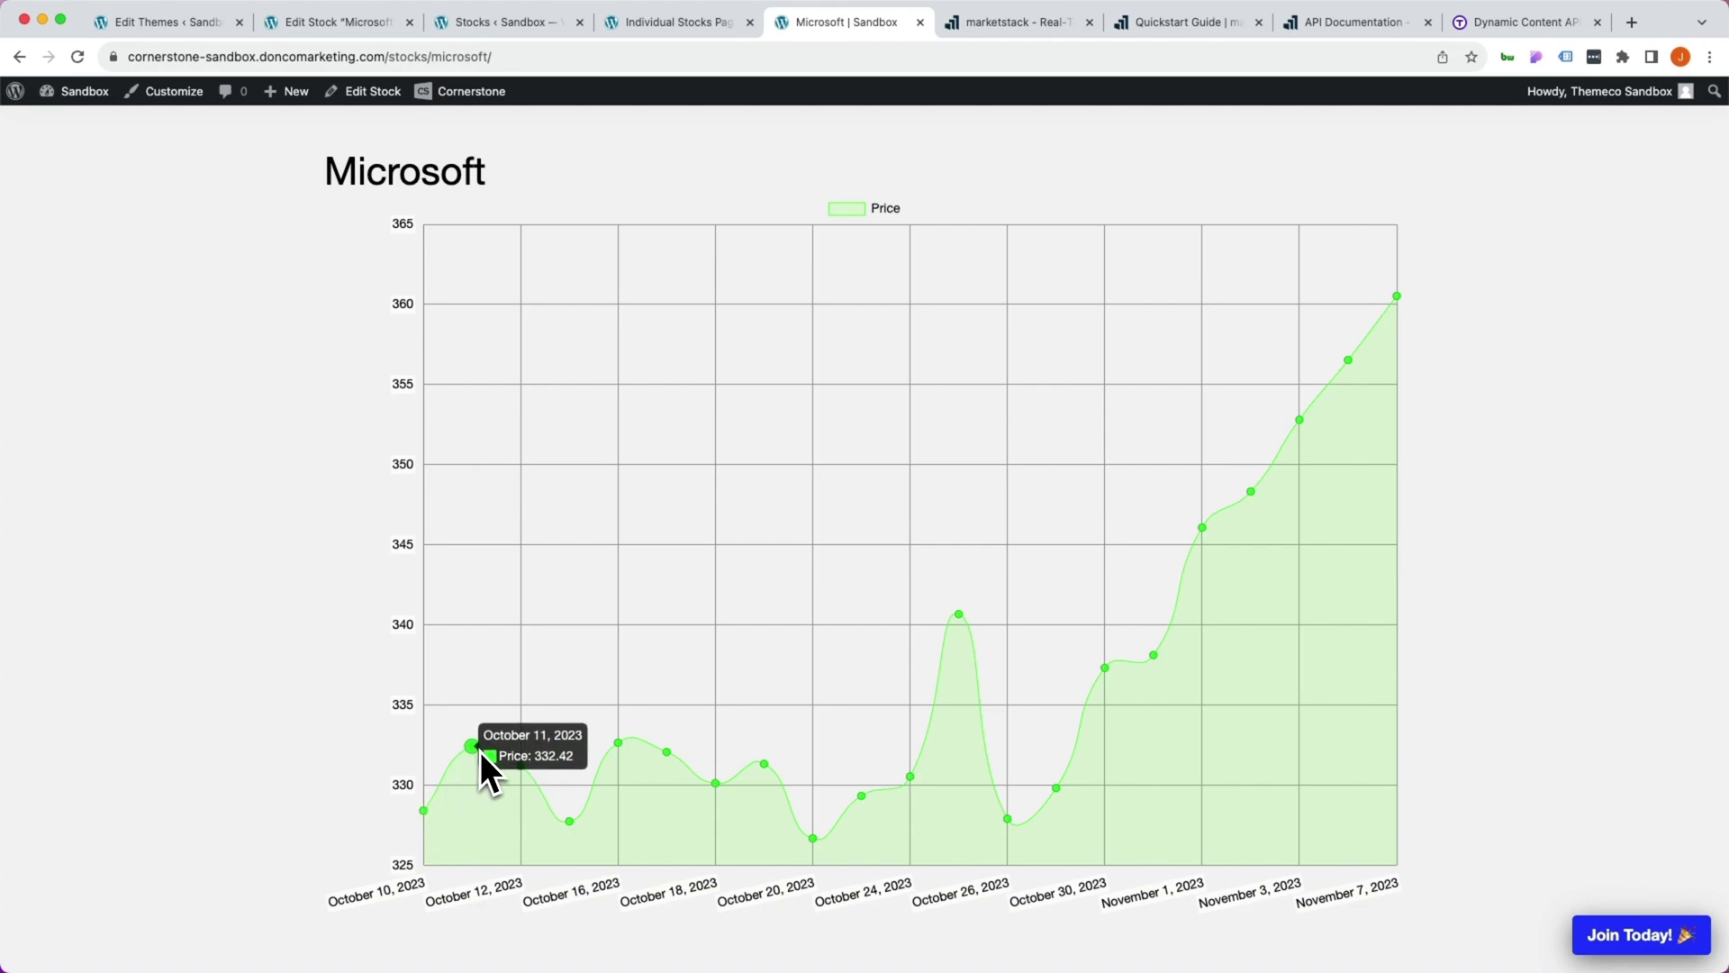
mouse_move(515, 786)
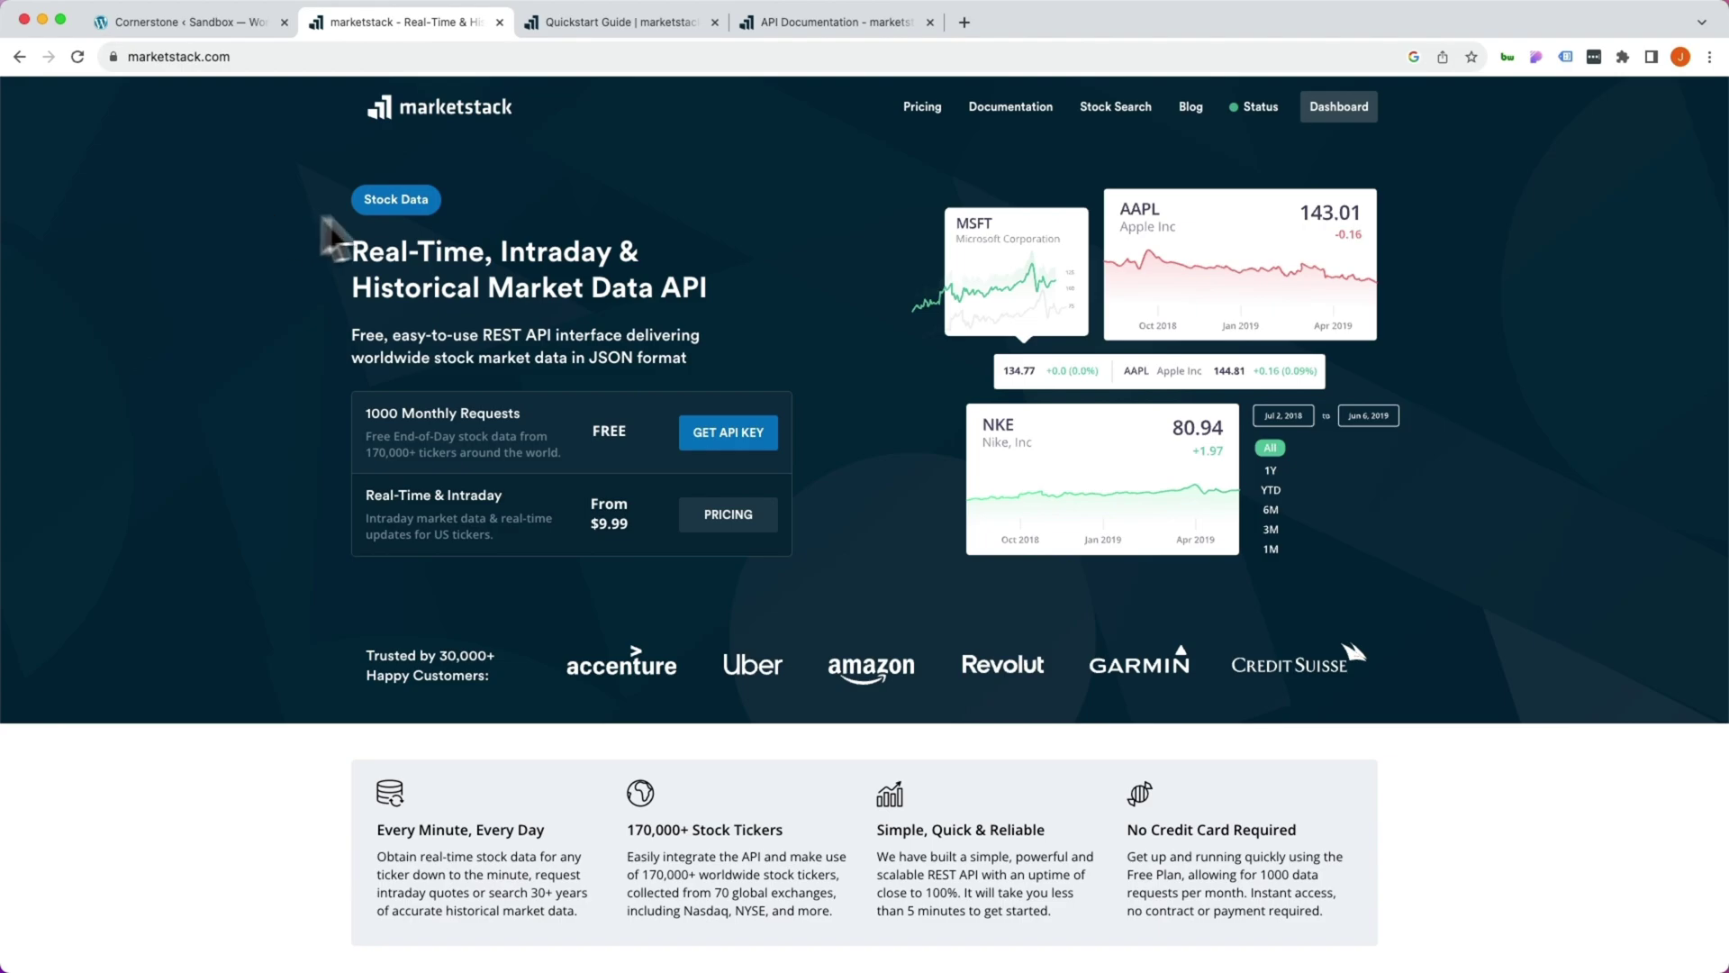
click(594, 23)
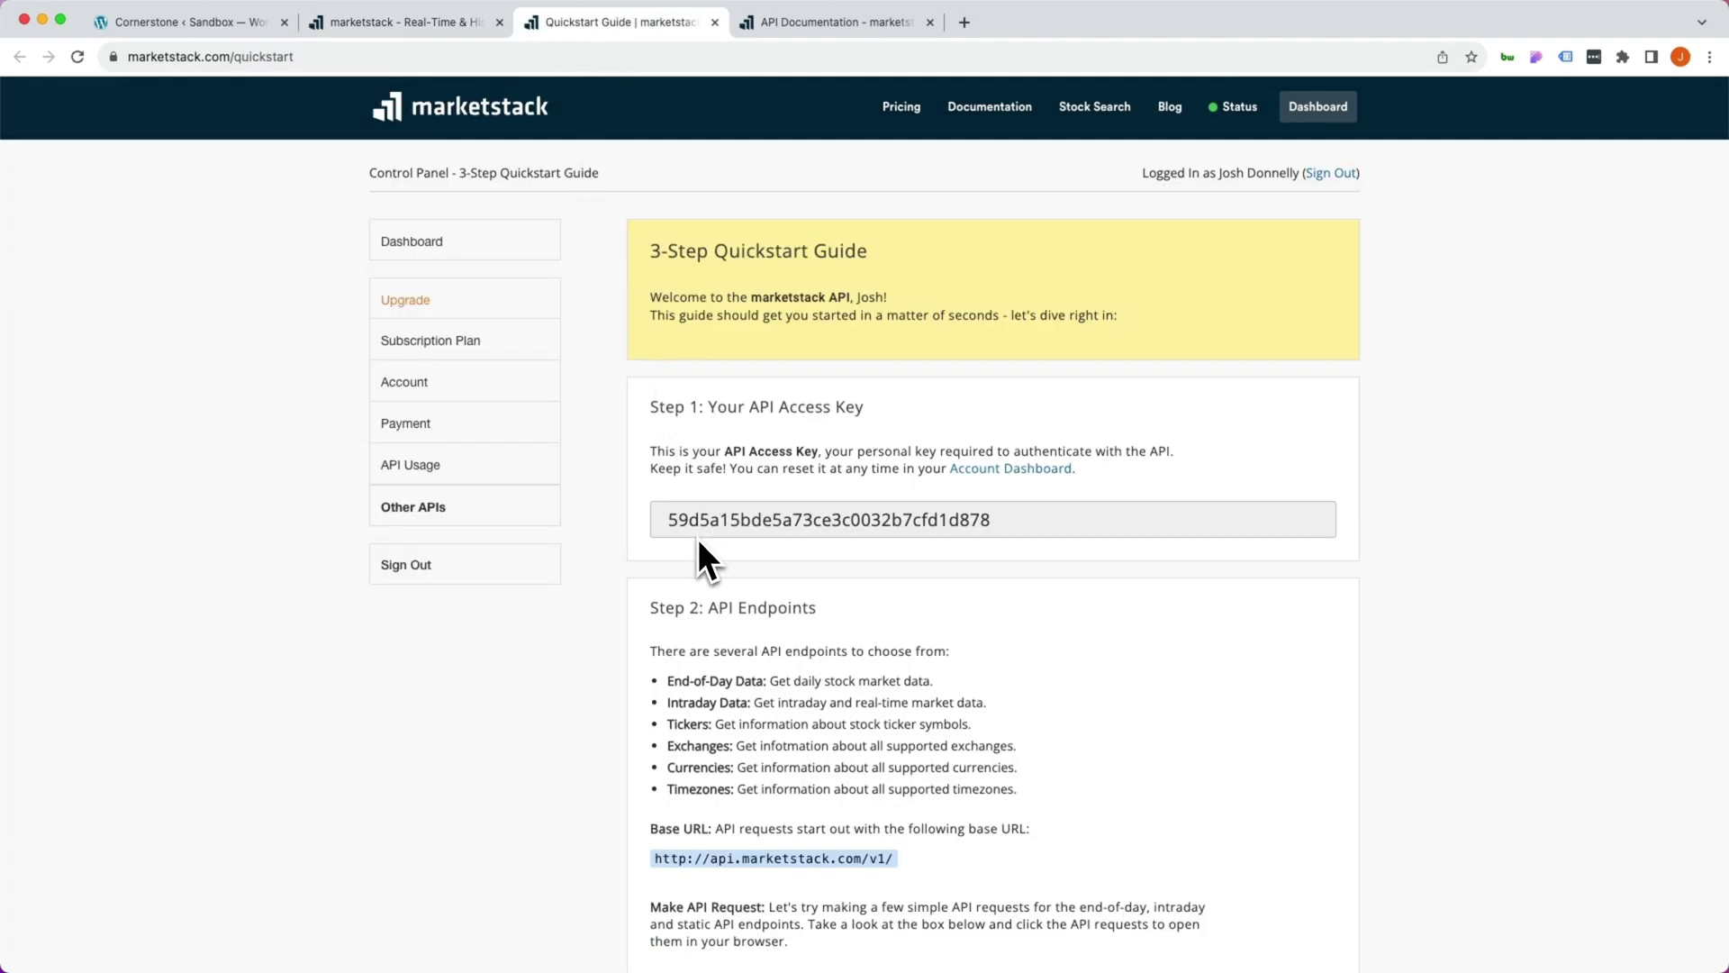
scroll(697, 538, down, 3)
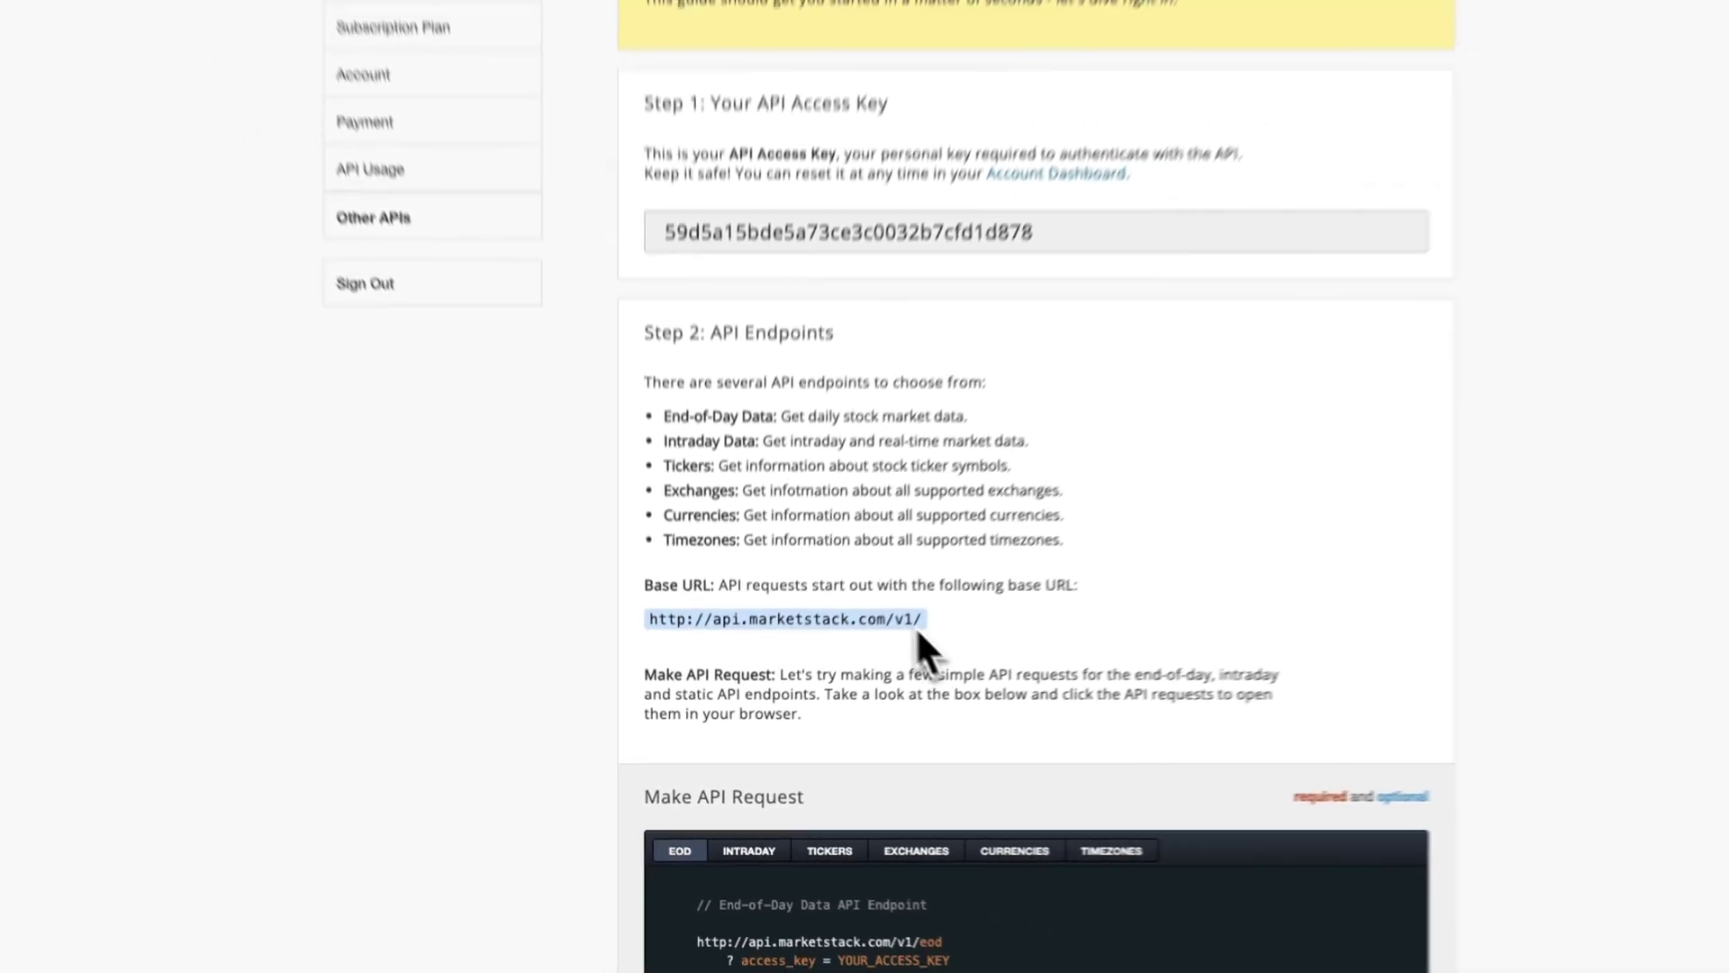
click(214, 30)
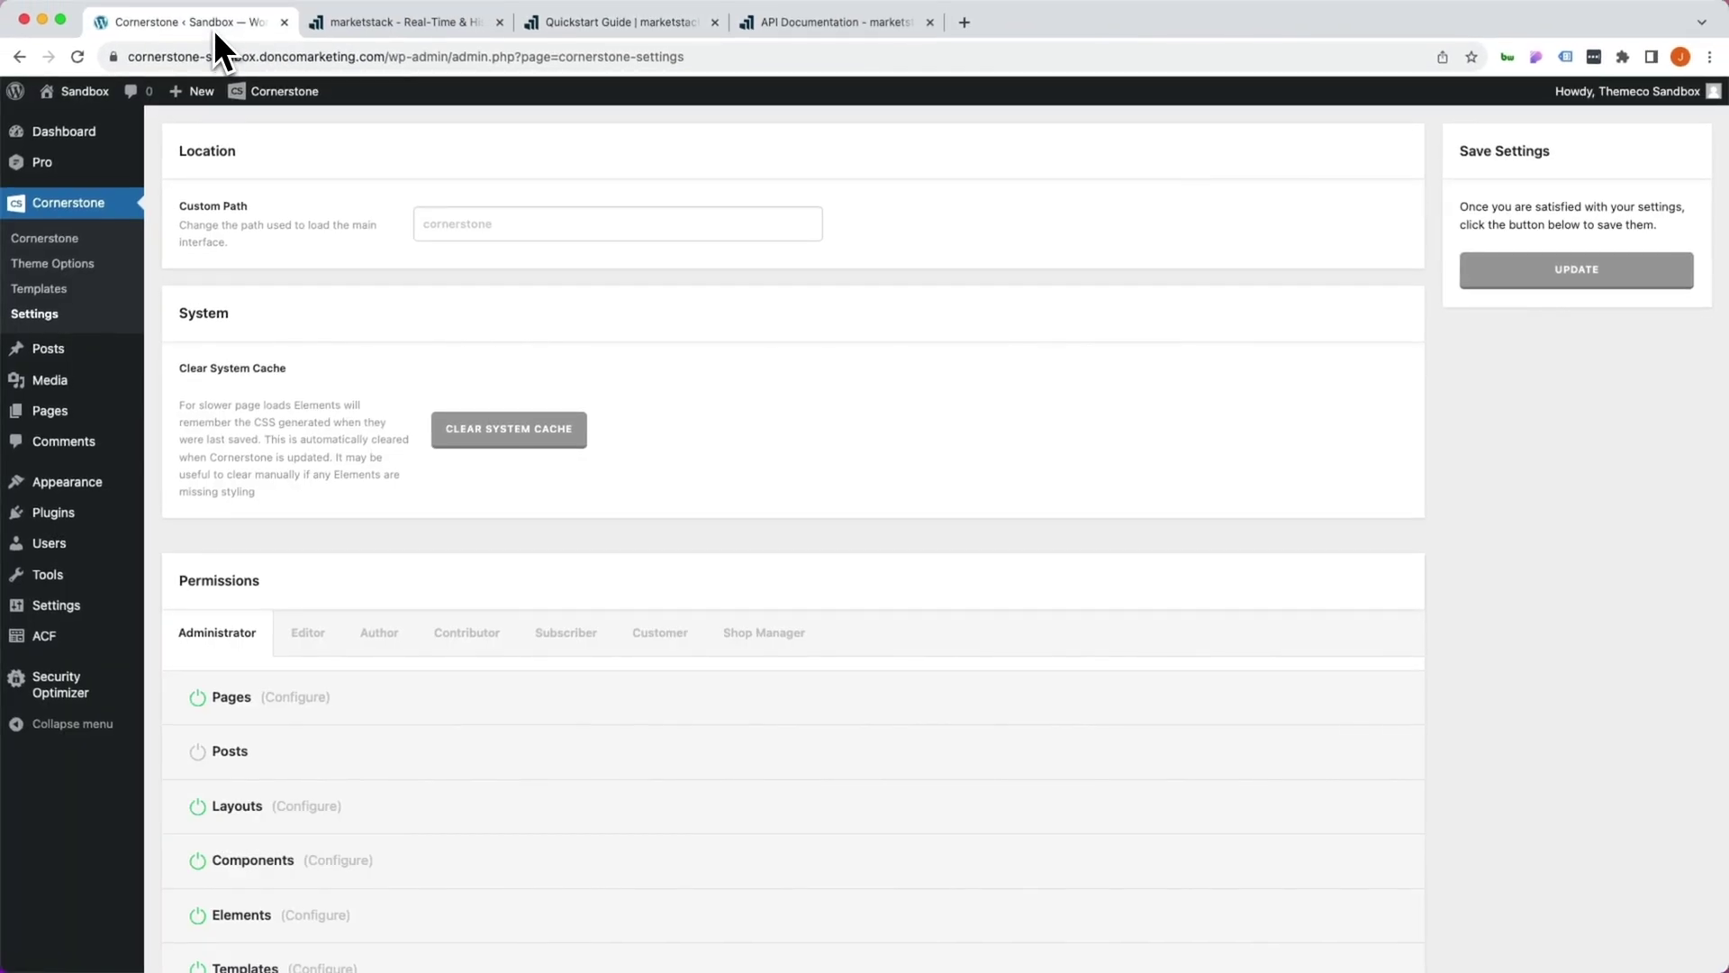
scroll(320, 406, down, 5)
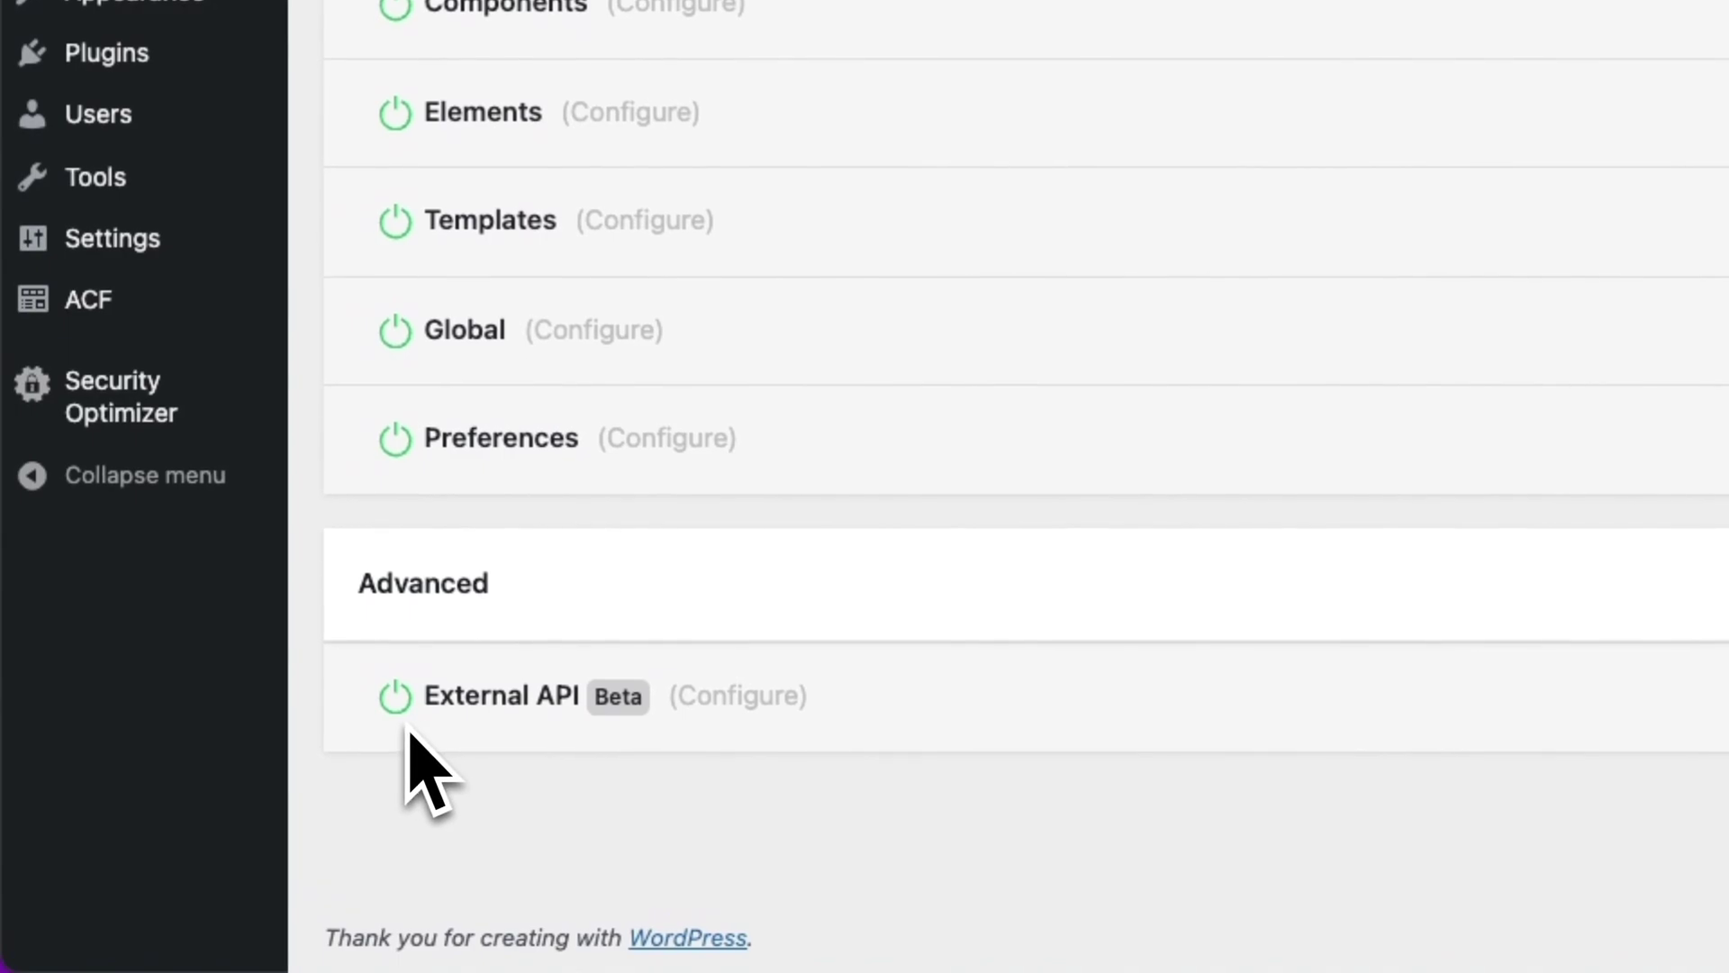
click(726, 711)
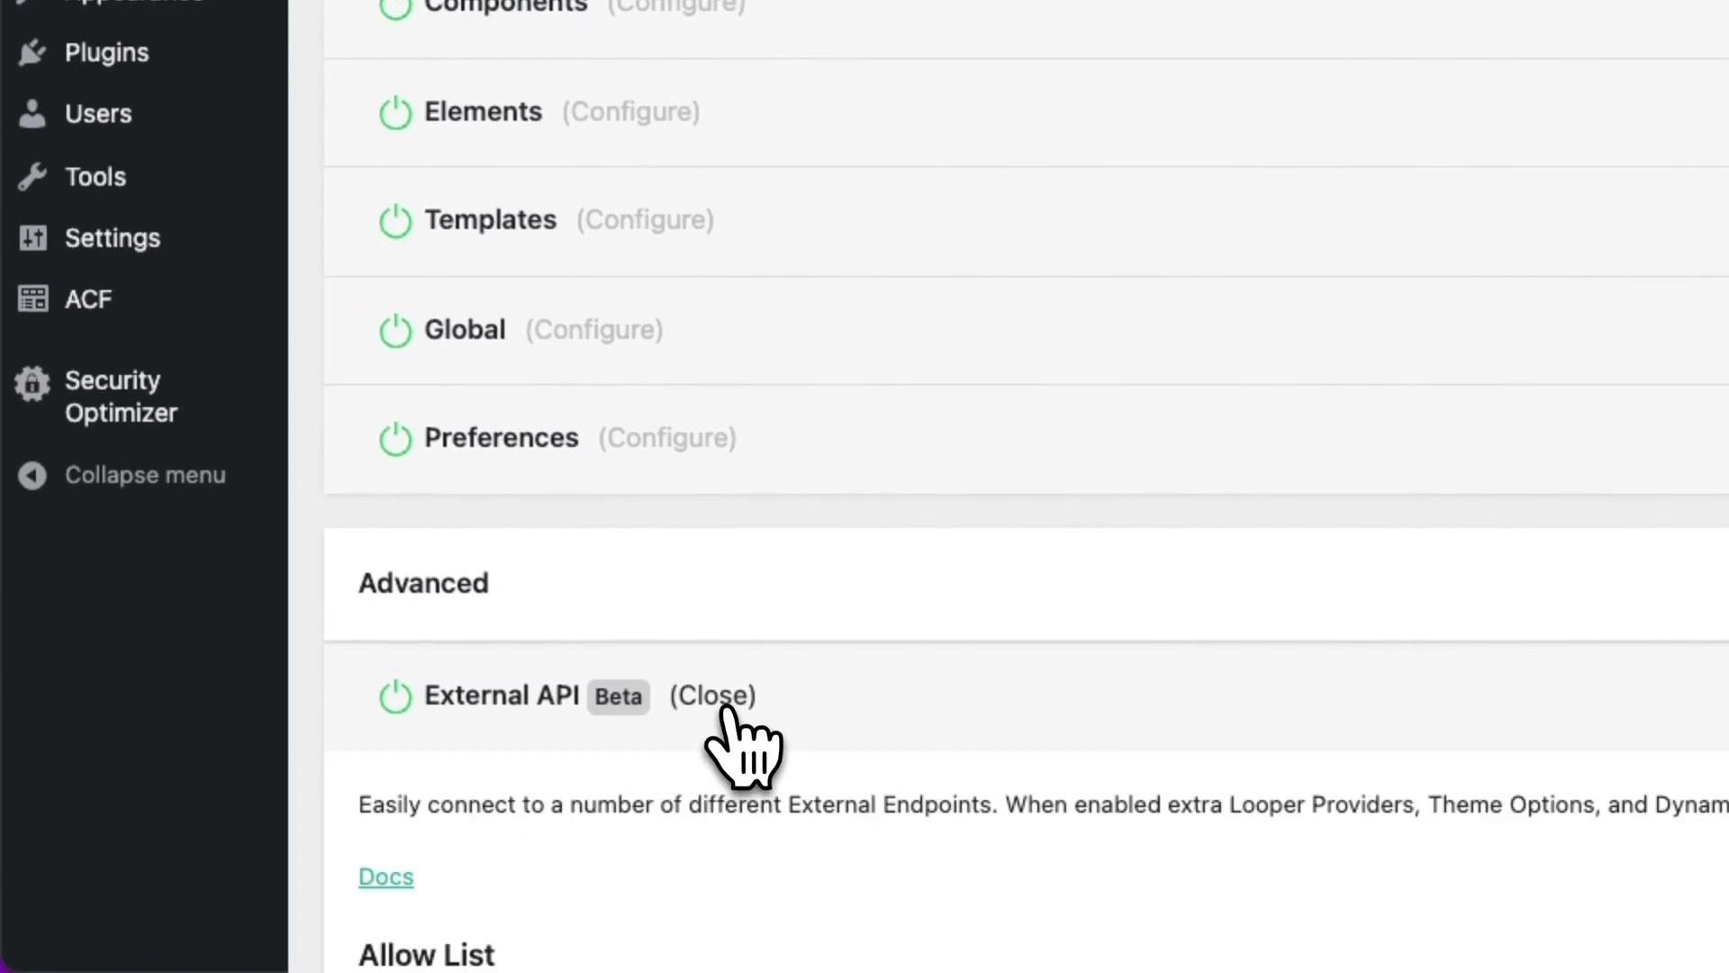
scroll(726, 712, down, 7)
click(667, 685)
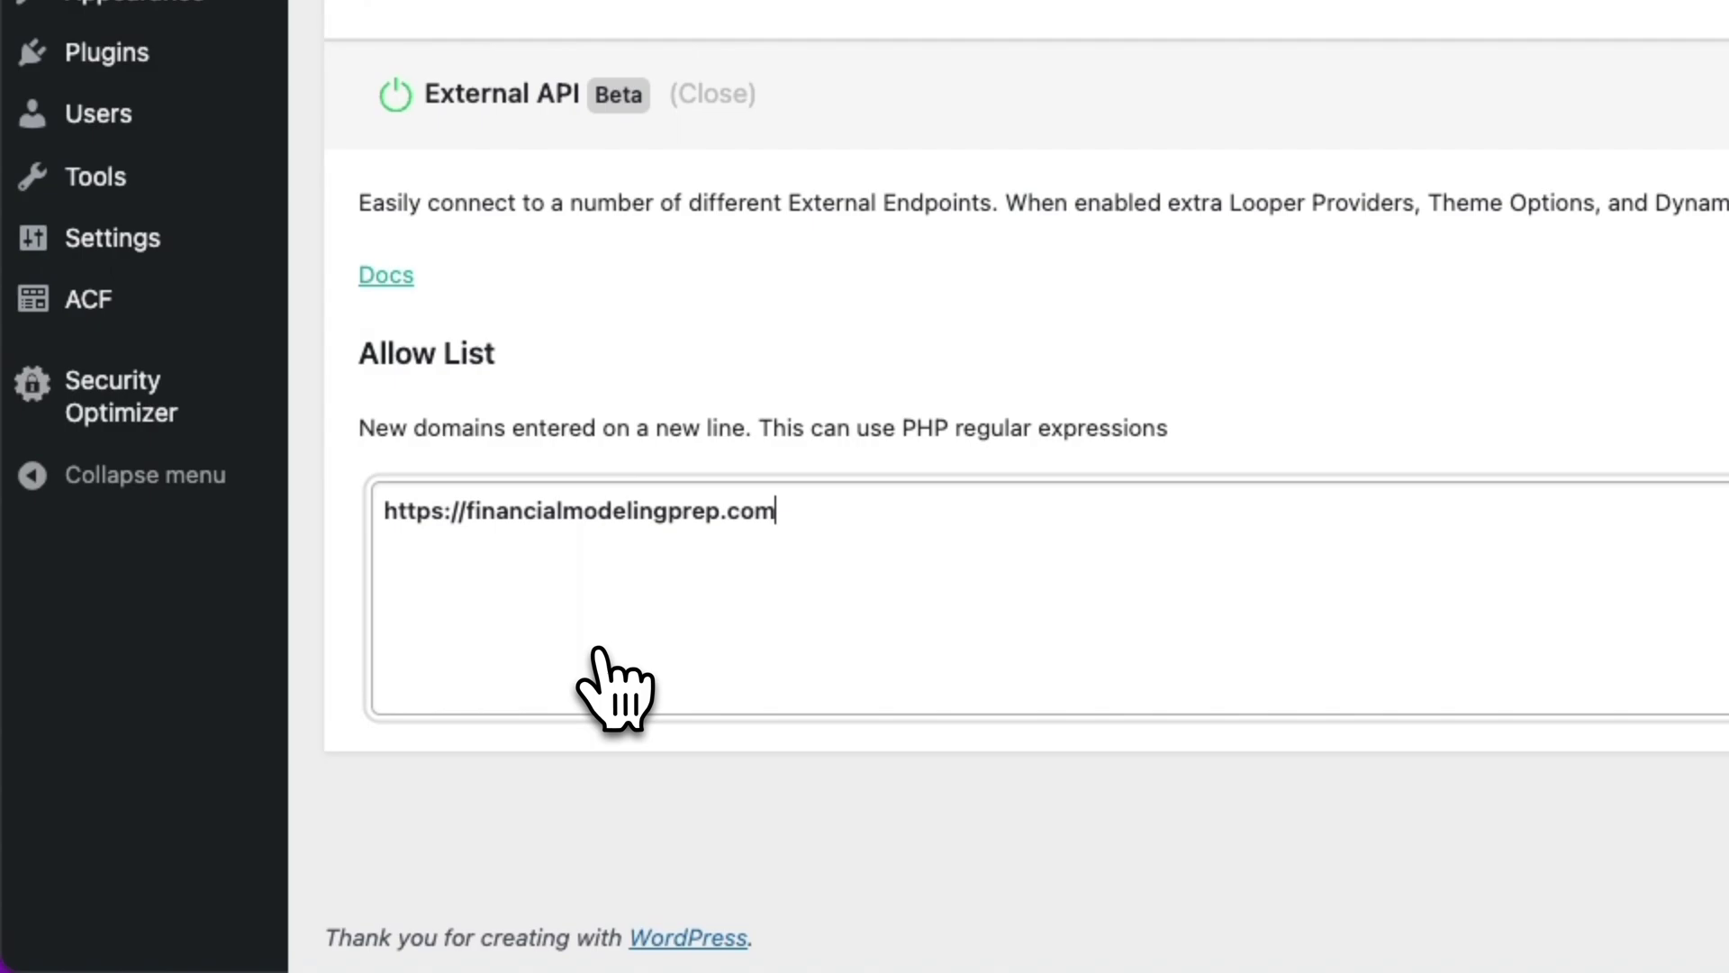
key(Return)
text(http://api.marketstack.com/v1/)
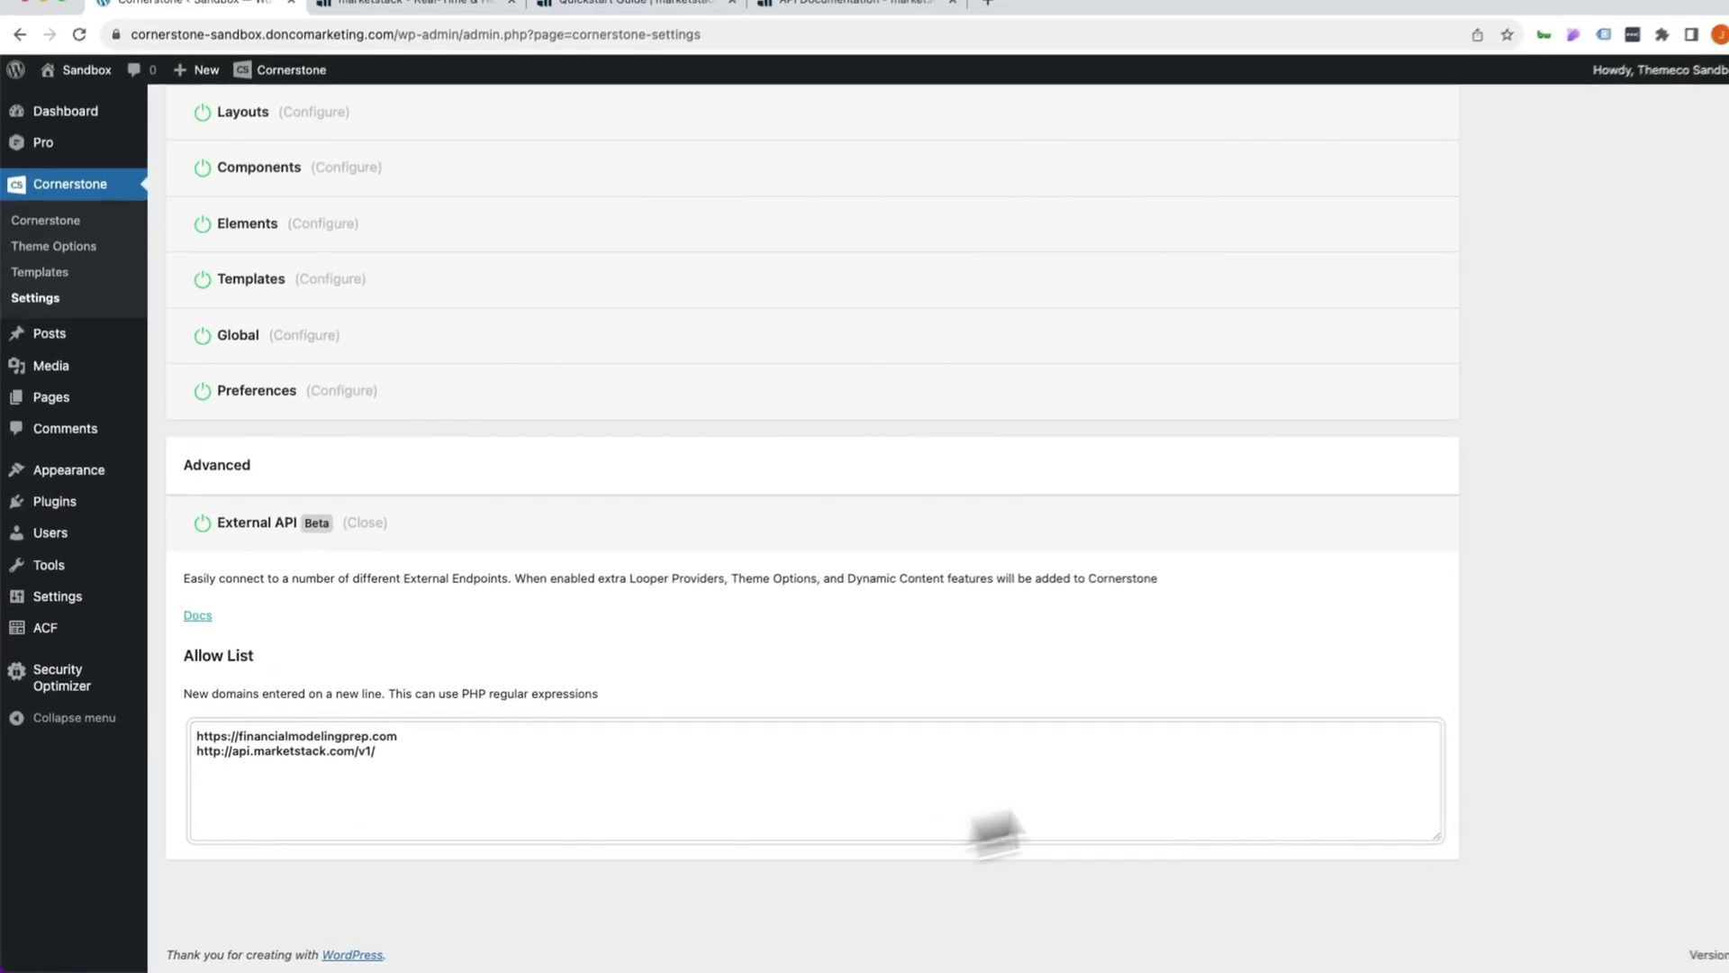
scroll(1171, 766, up, 10)
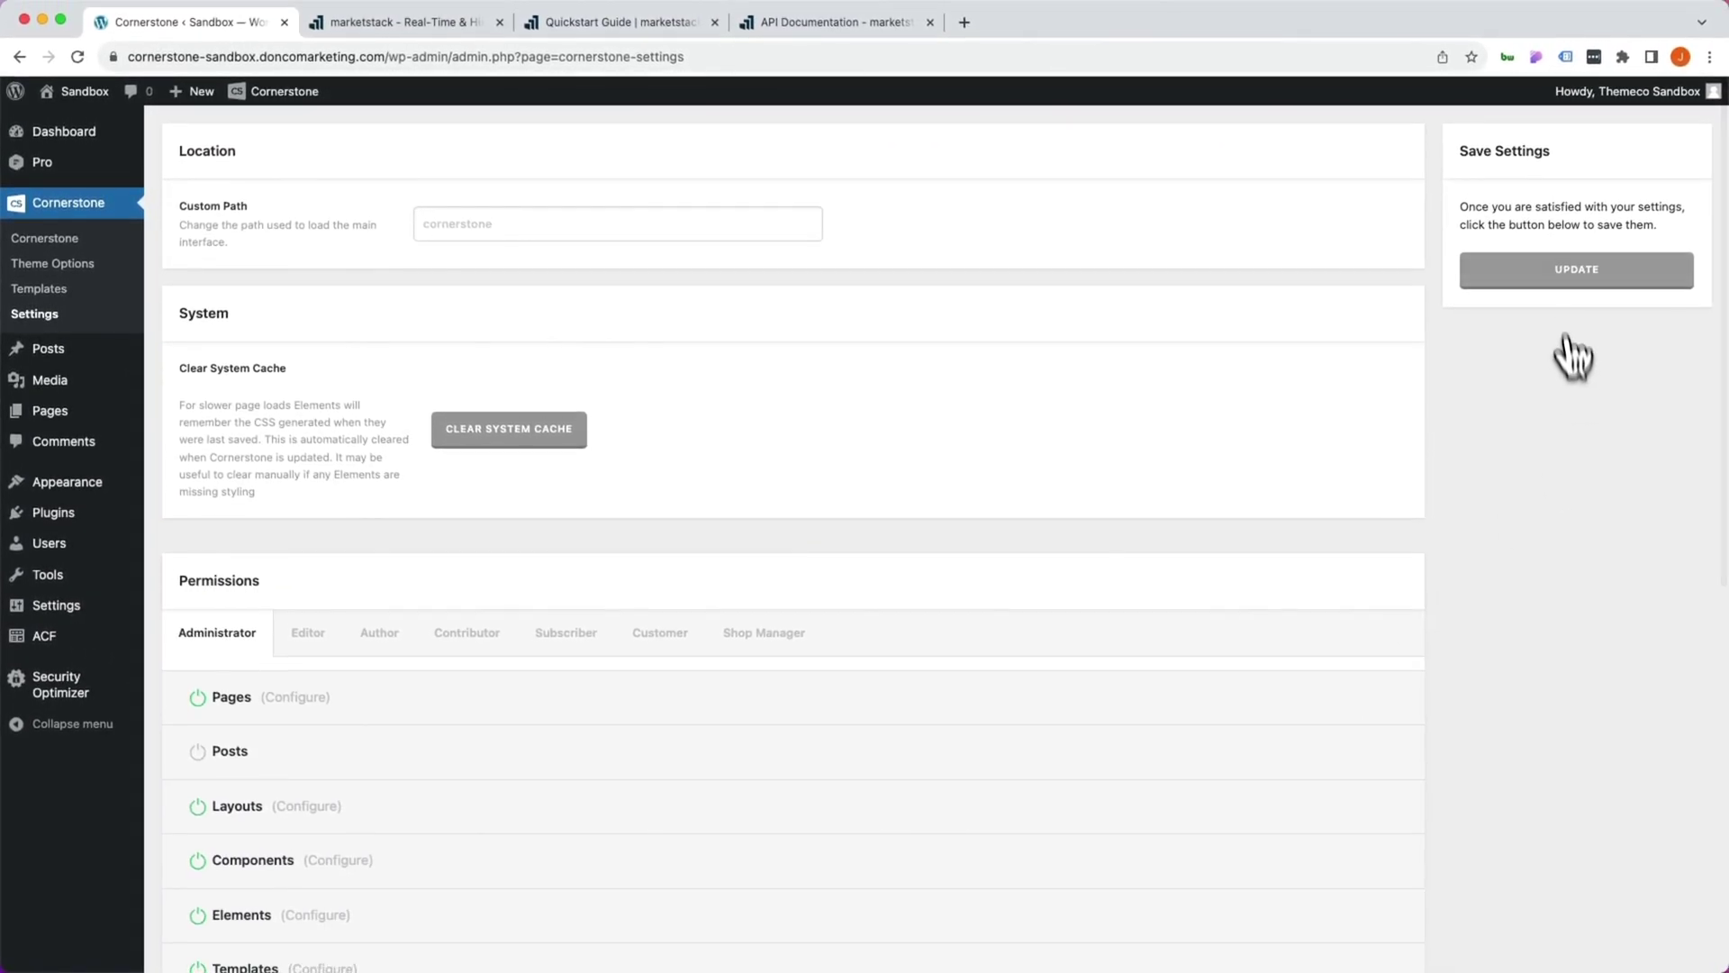
click(1576, 269)
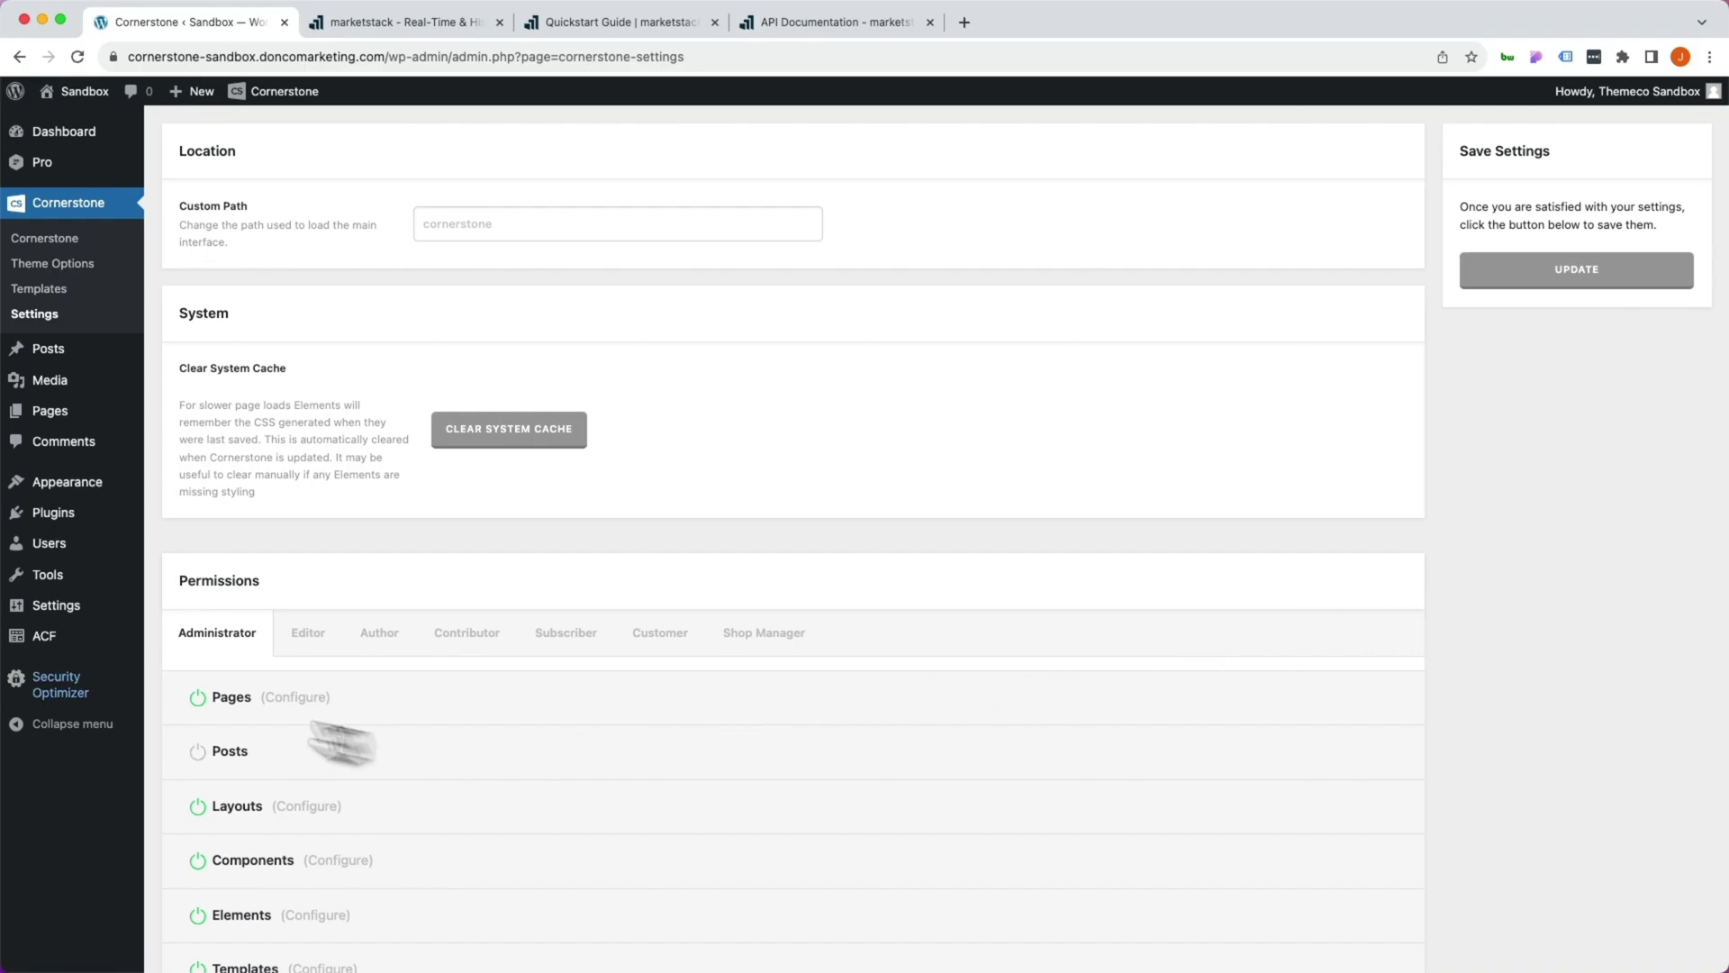
Start a new ACF post type with plural label Stocks, singular label Stock and post type key stocks.
mouse_move(74, 643)
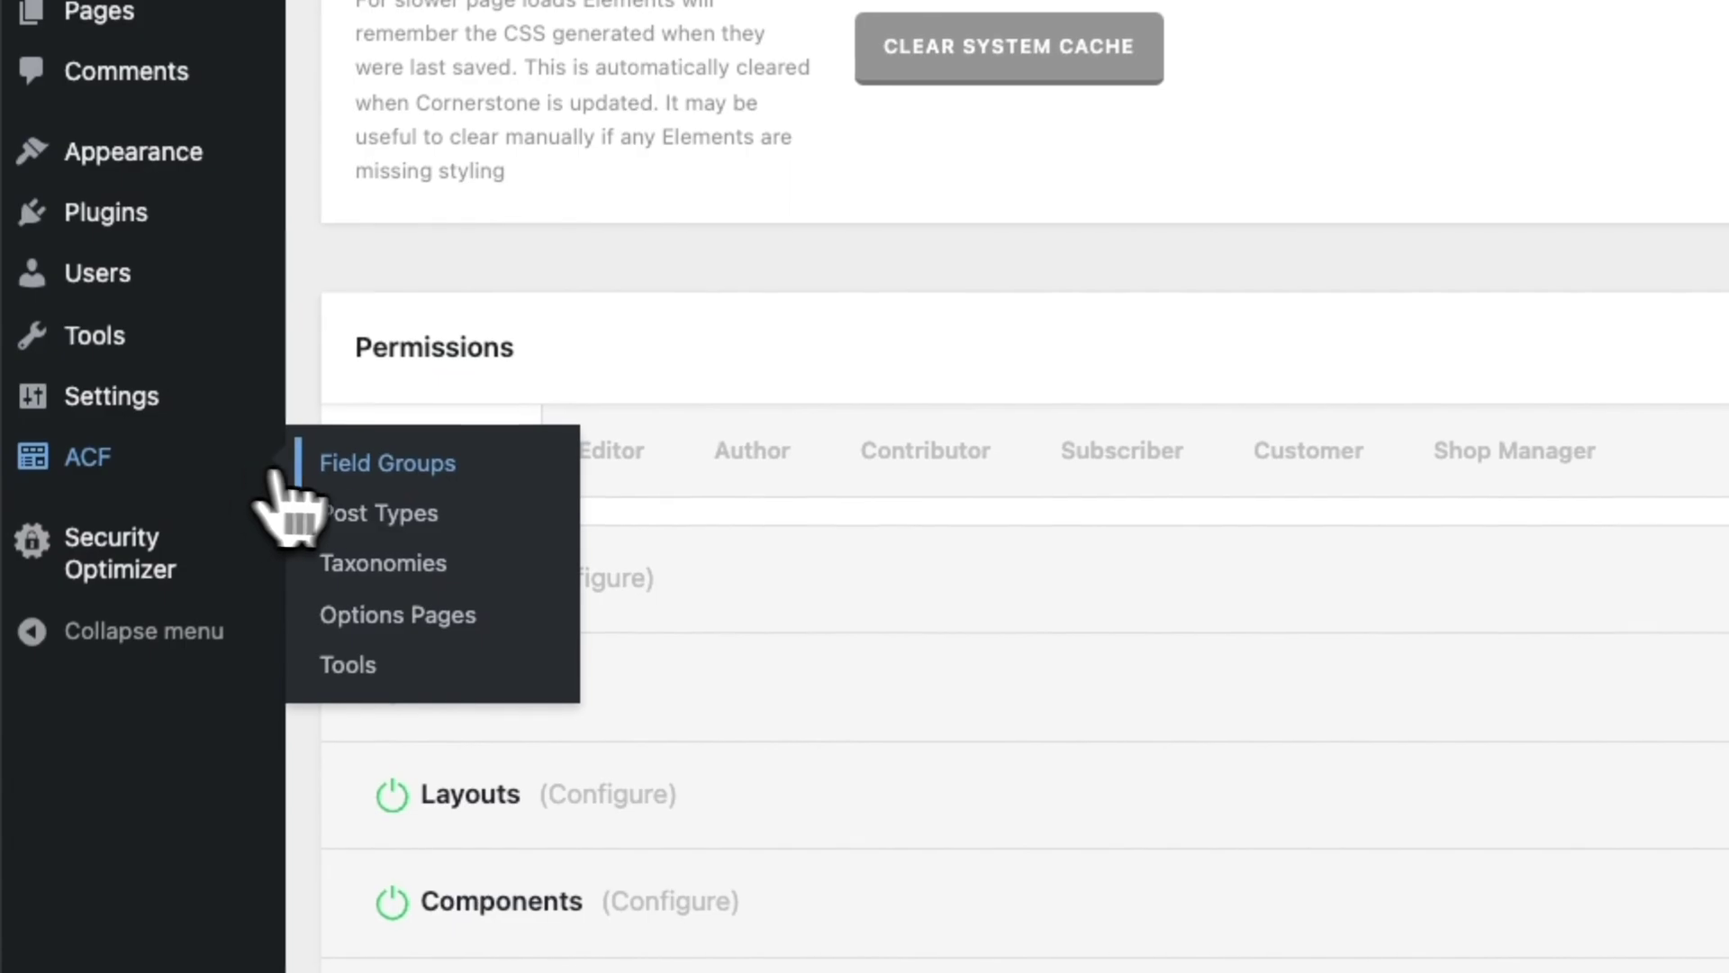
click(371, 515)
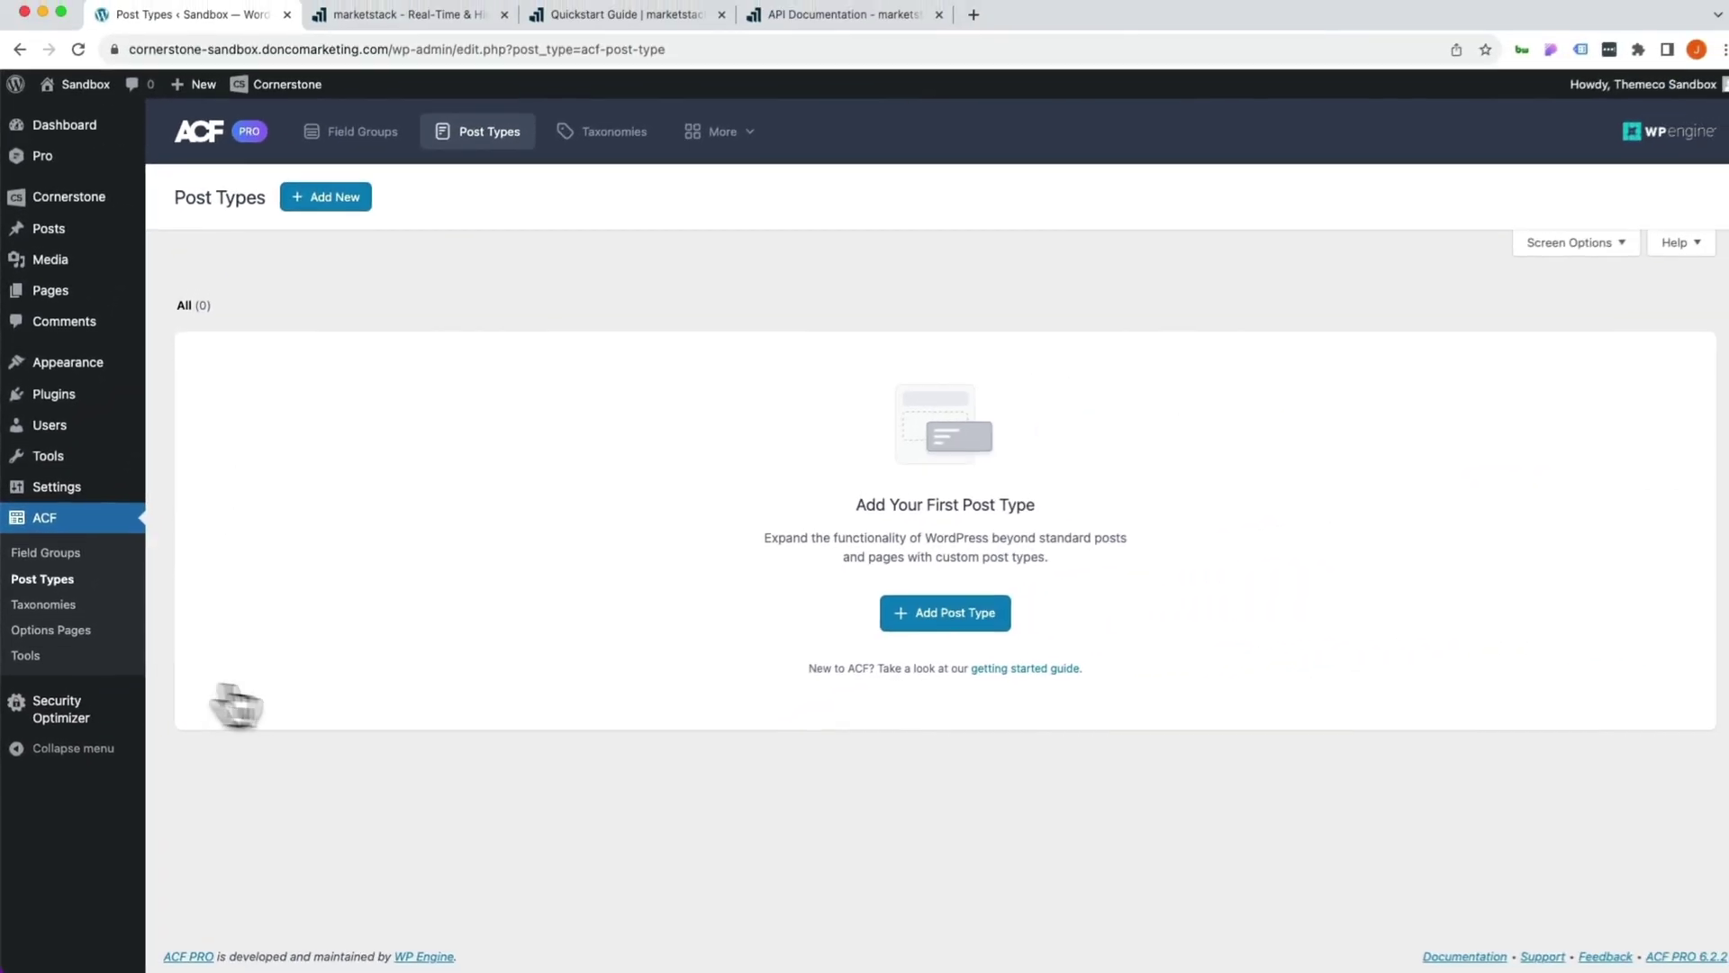
click(892, 622)
click(394, 378)
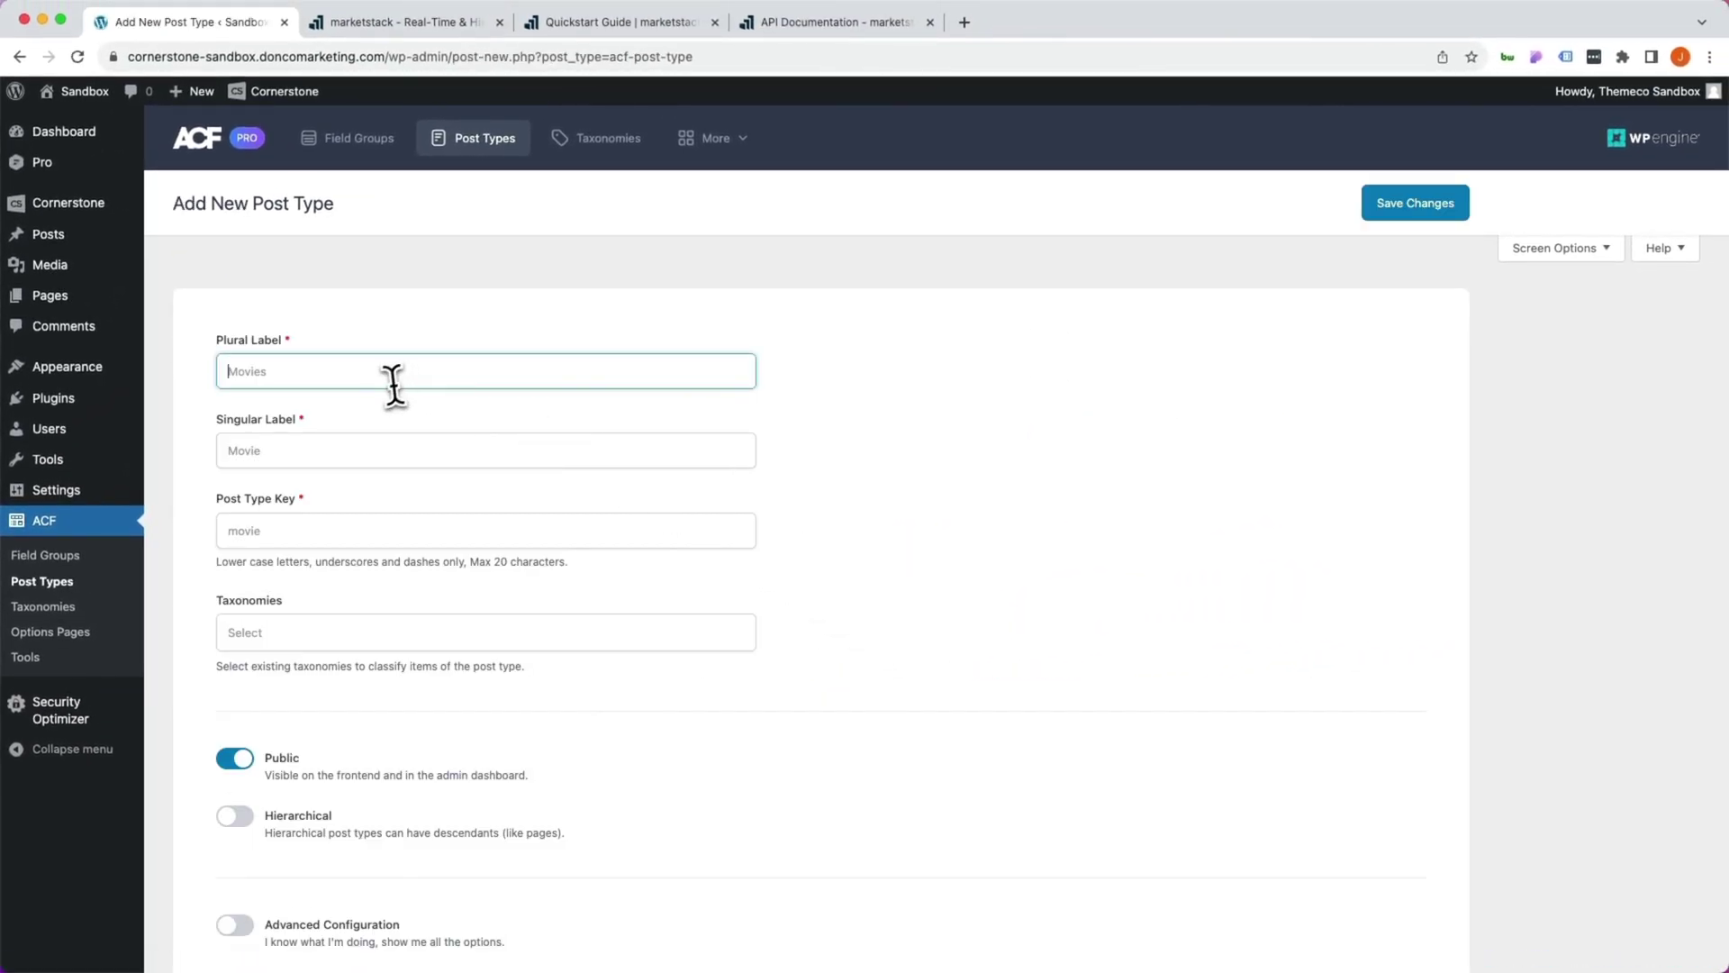
text(Stocks)
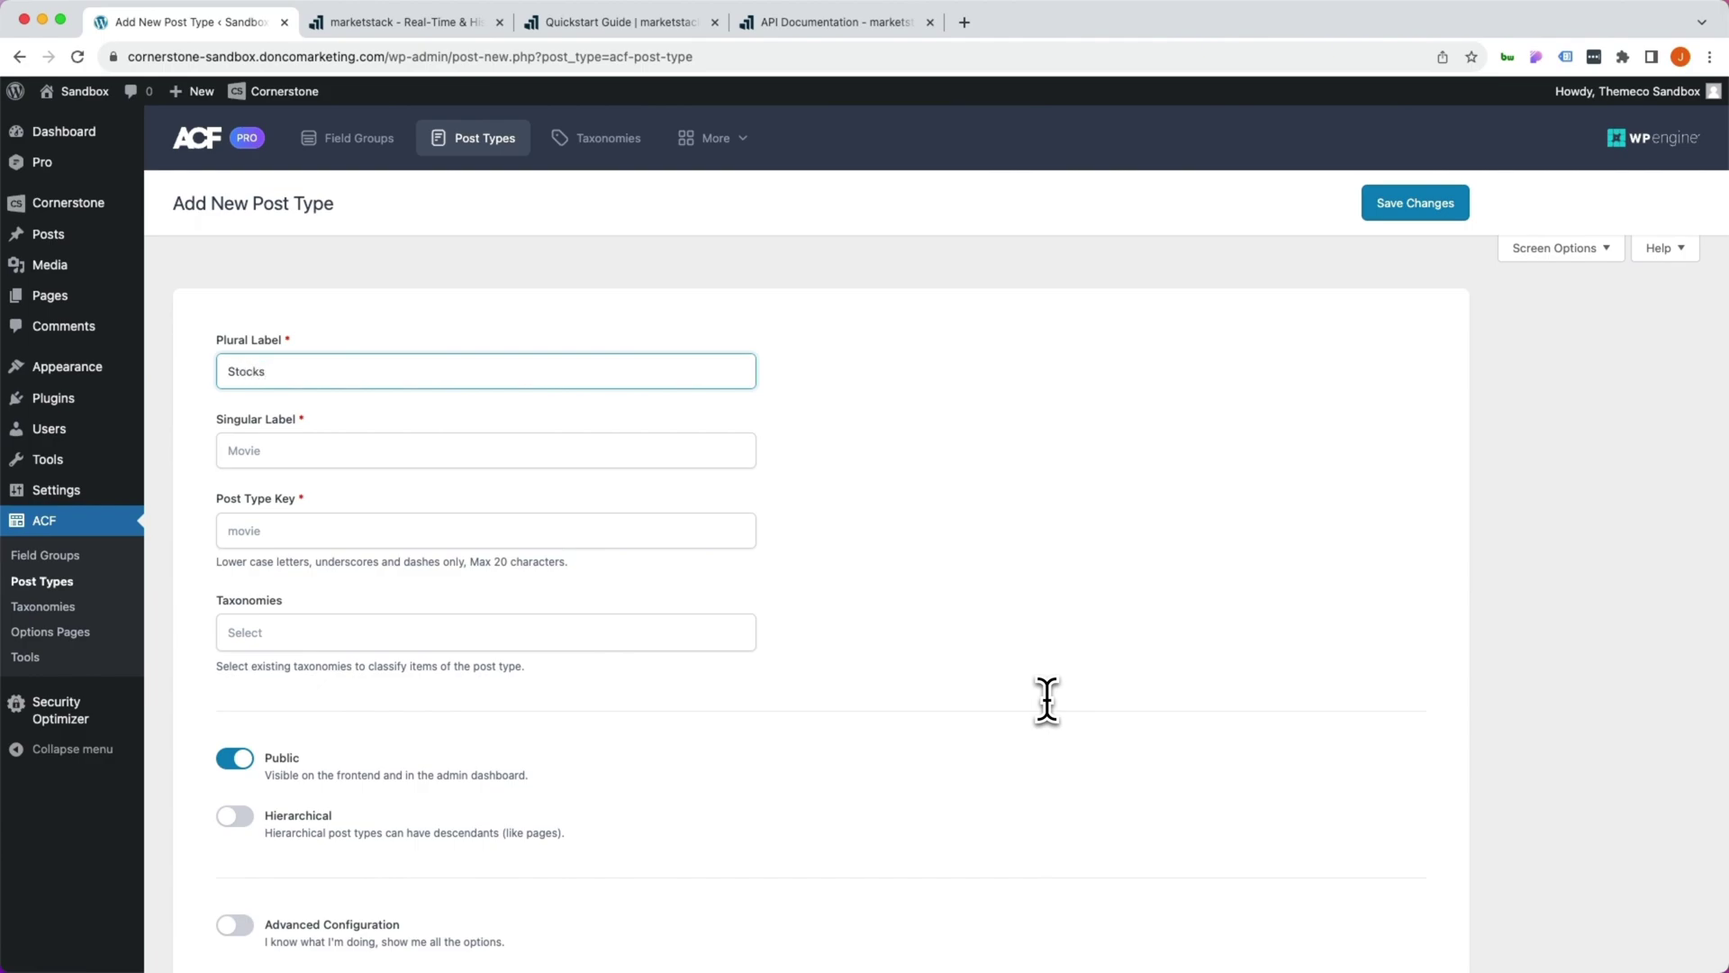
key(Tab)
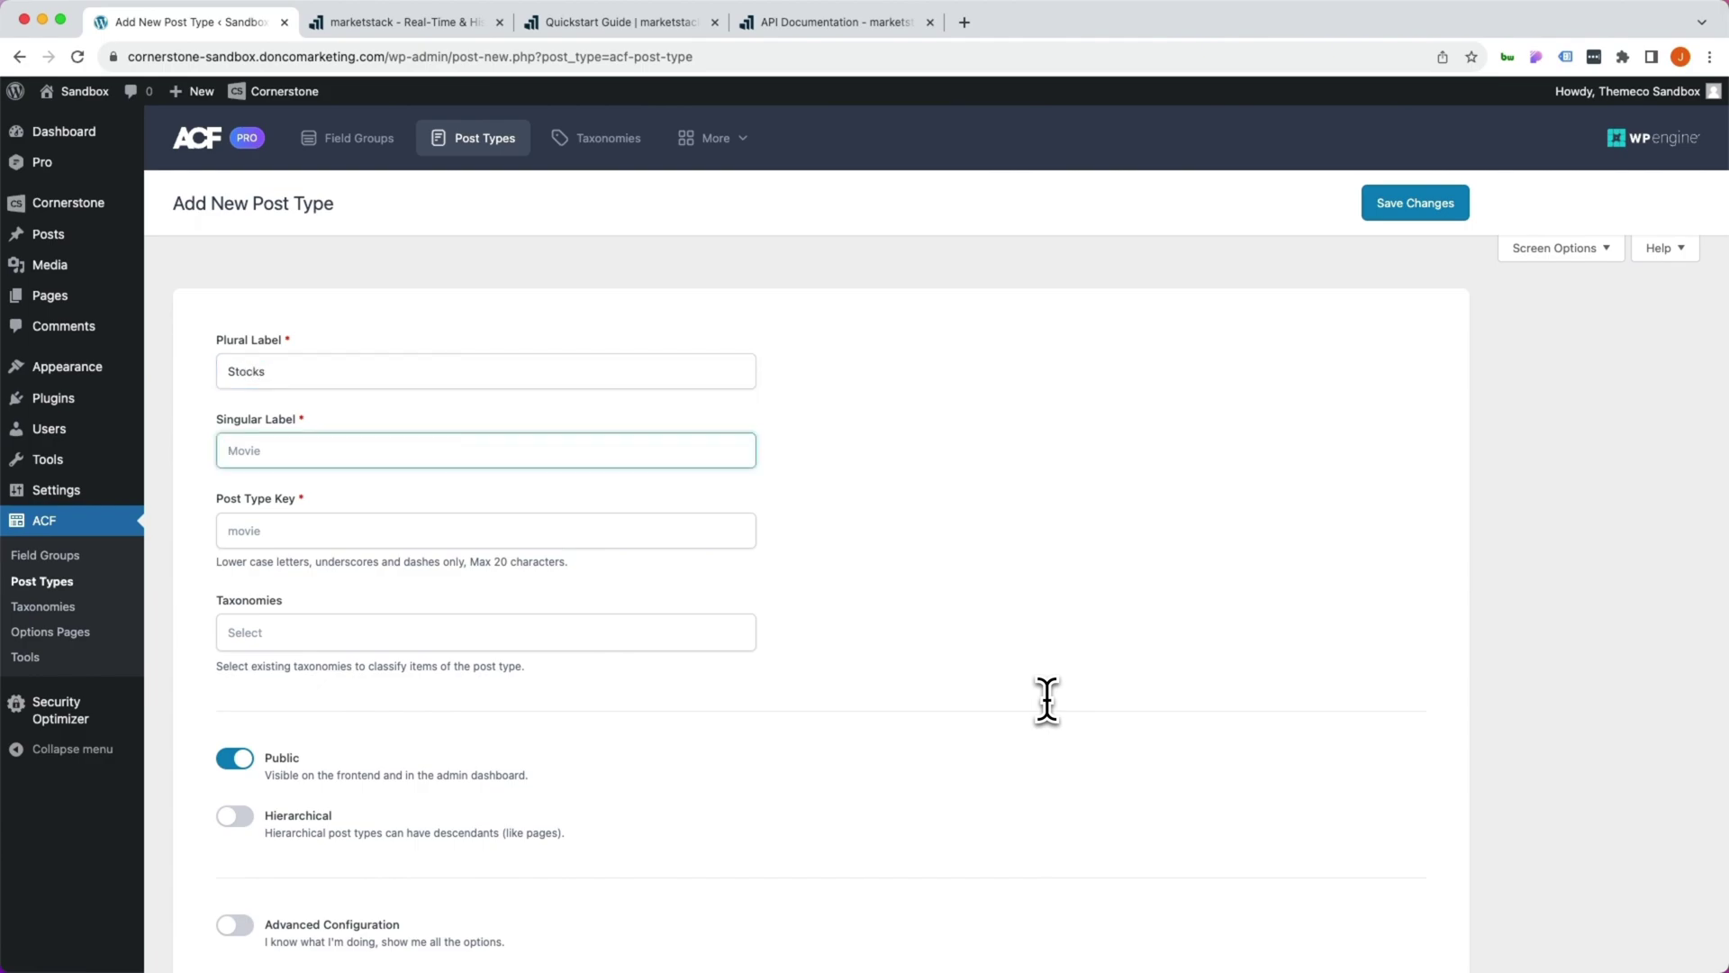
text(Stock)
key(Tab)
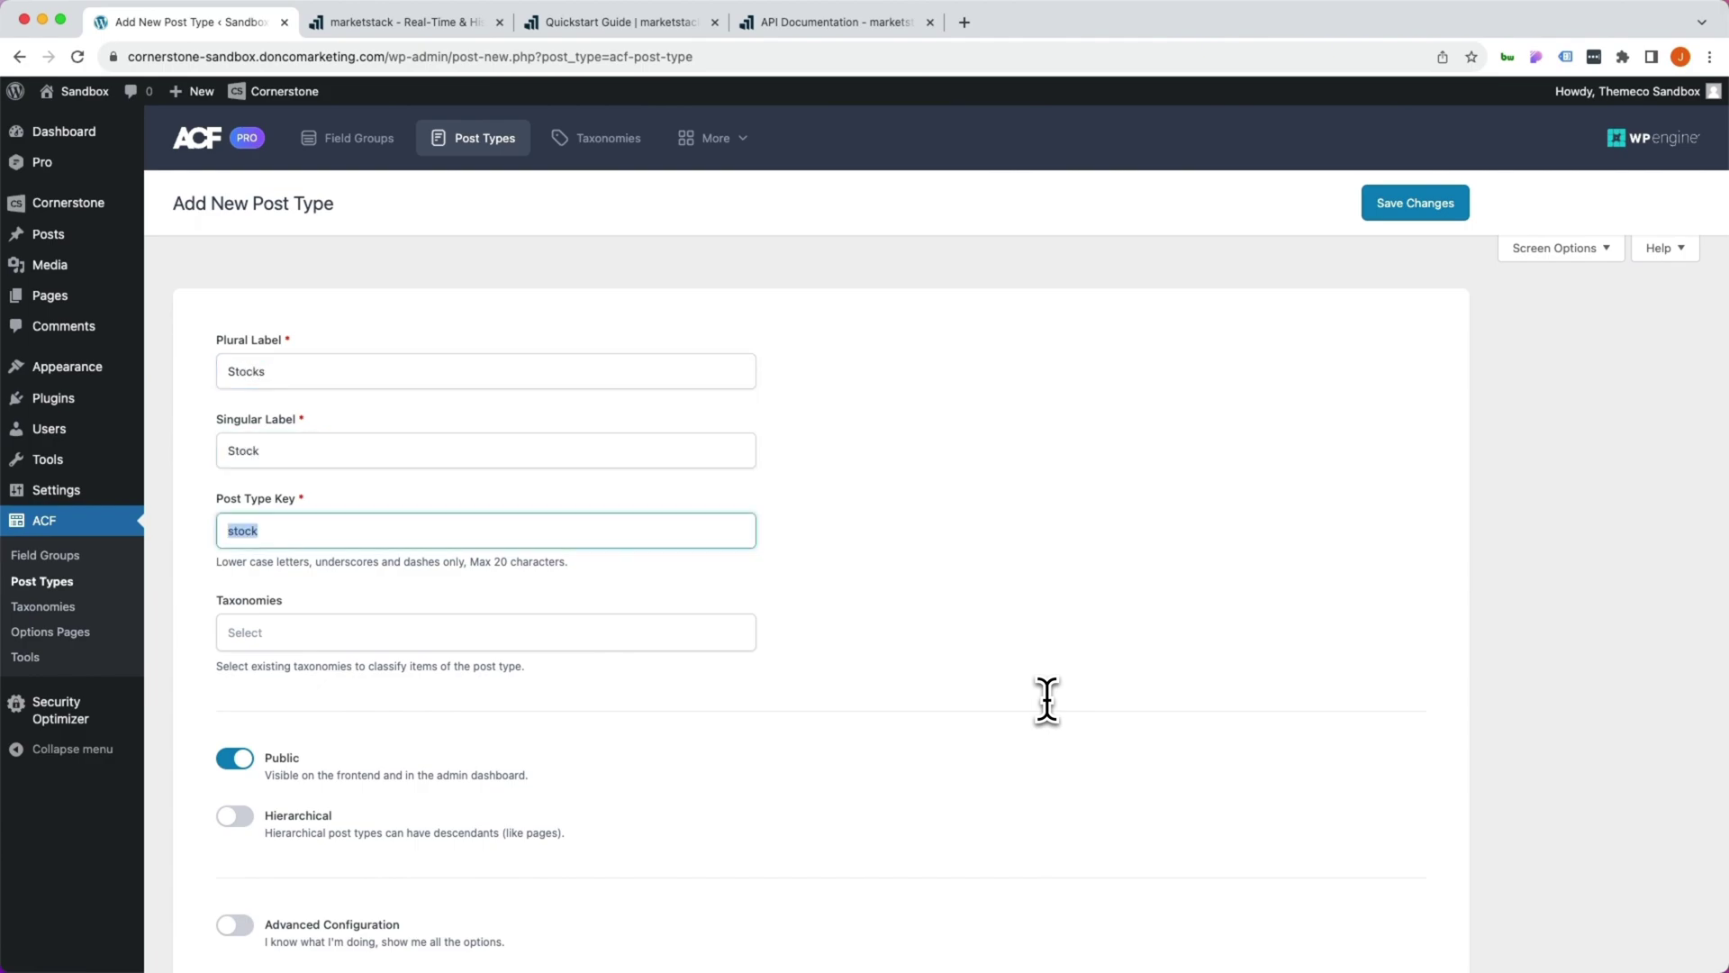
key(Right)
text(s)
Enable advanced configuration for the post type and remove its Editor and Featured Image support.
scroll(1022, 706, down, 5)
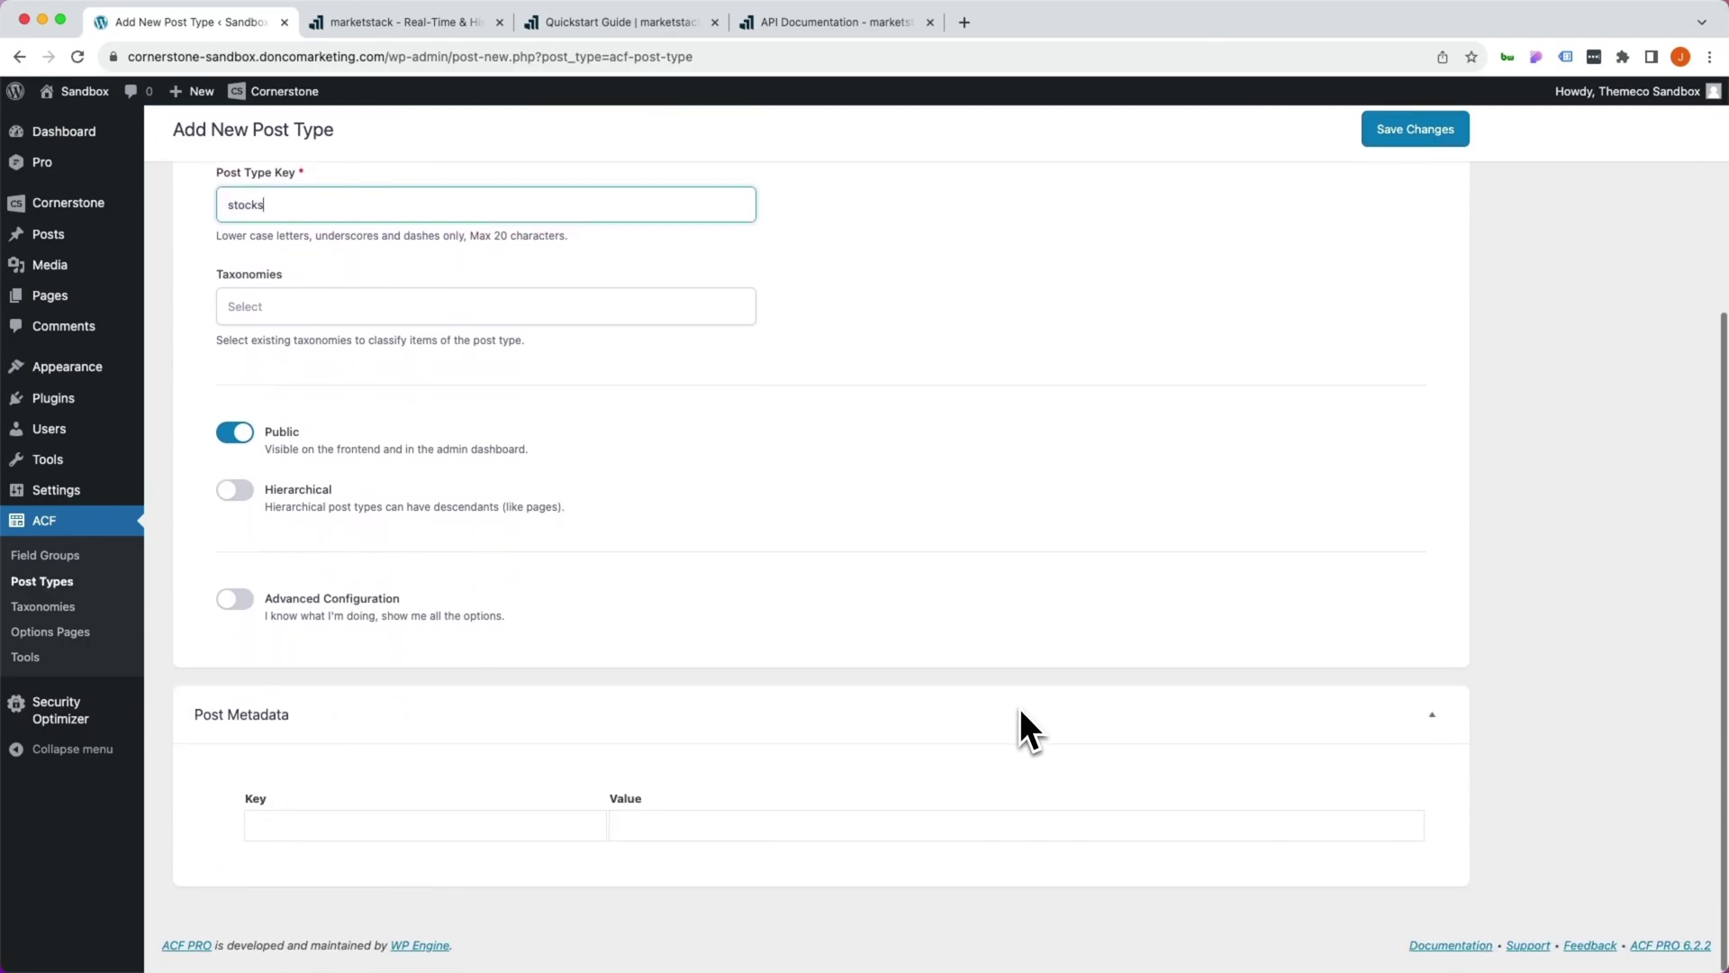
click(237, 610)
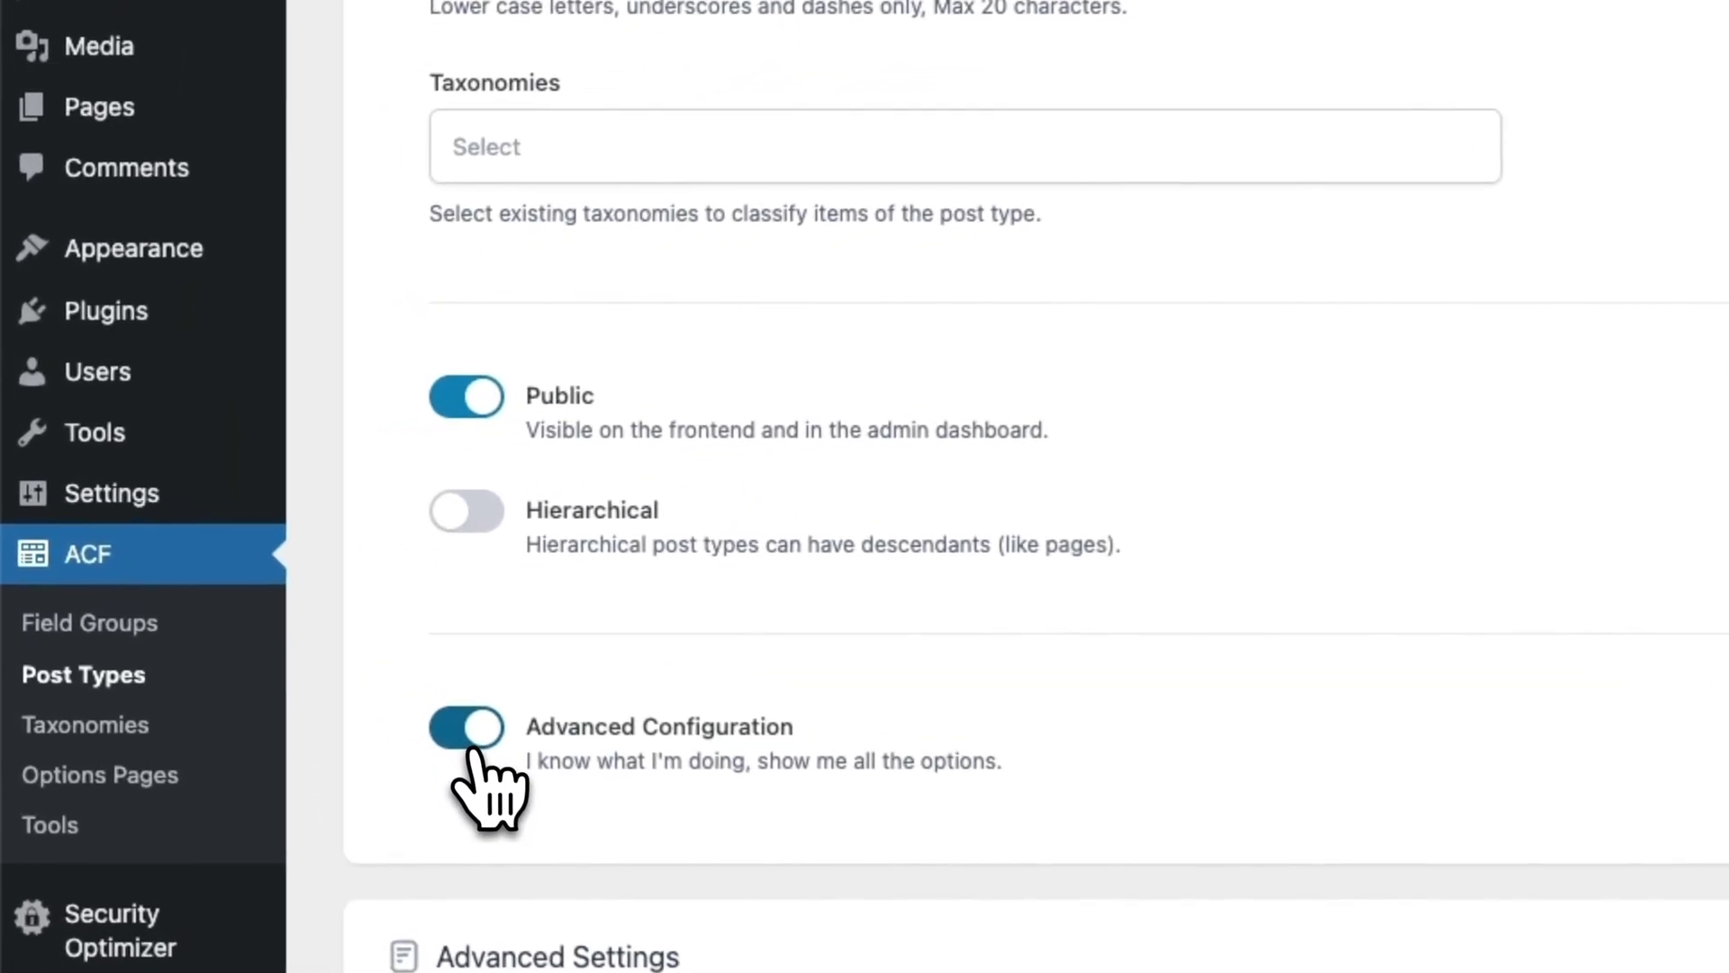
scroll(243, 630, down, 5)
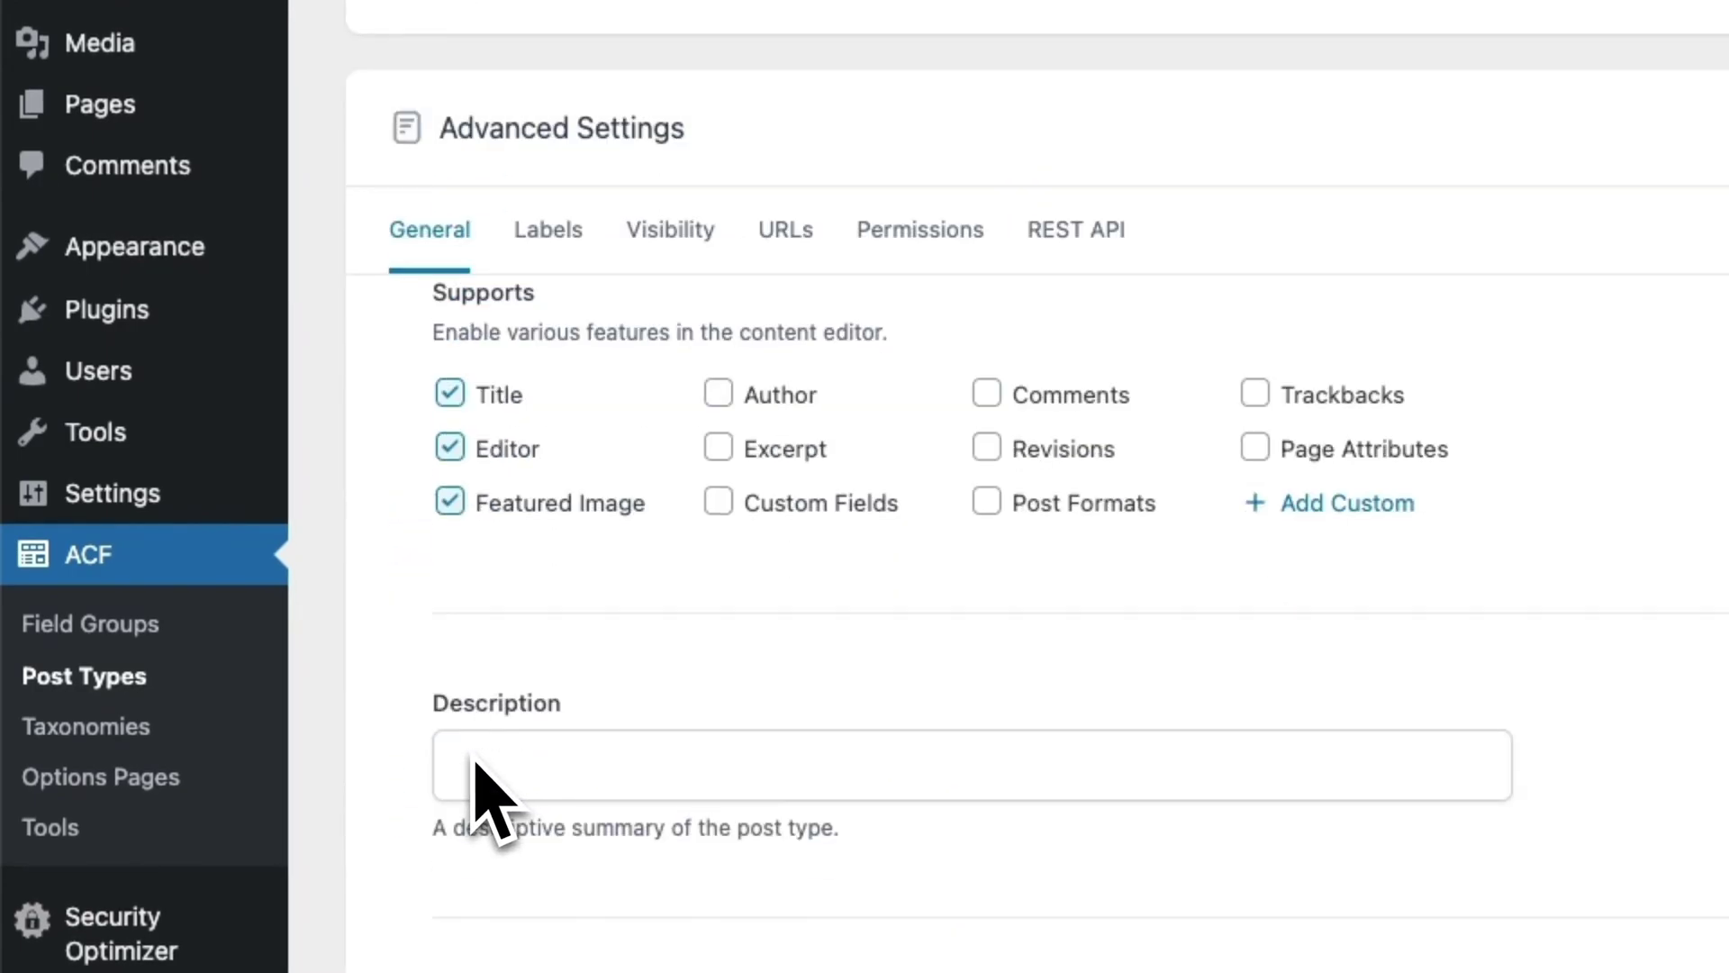
click(450, 457)
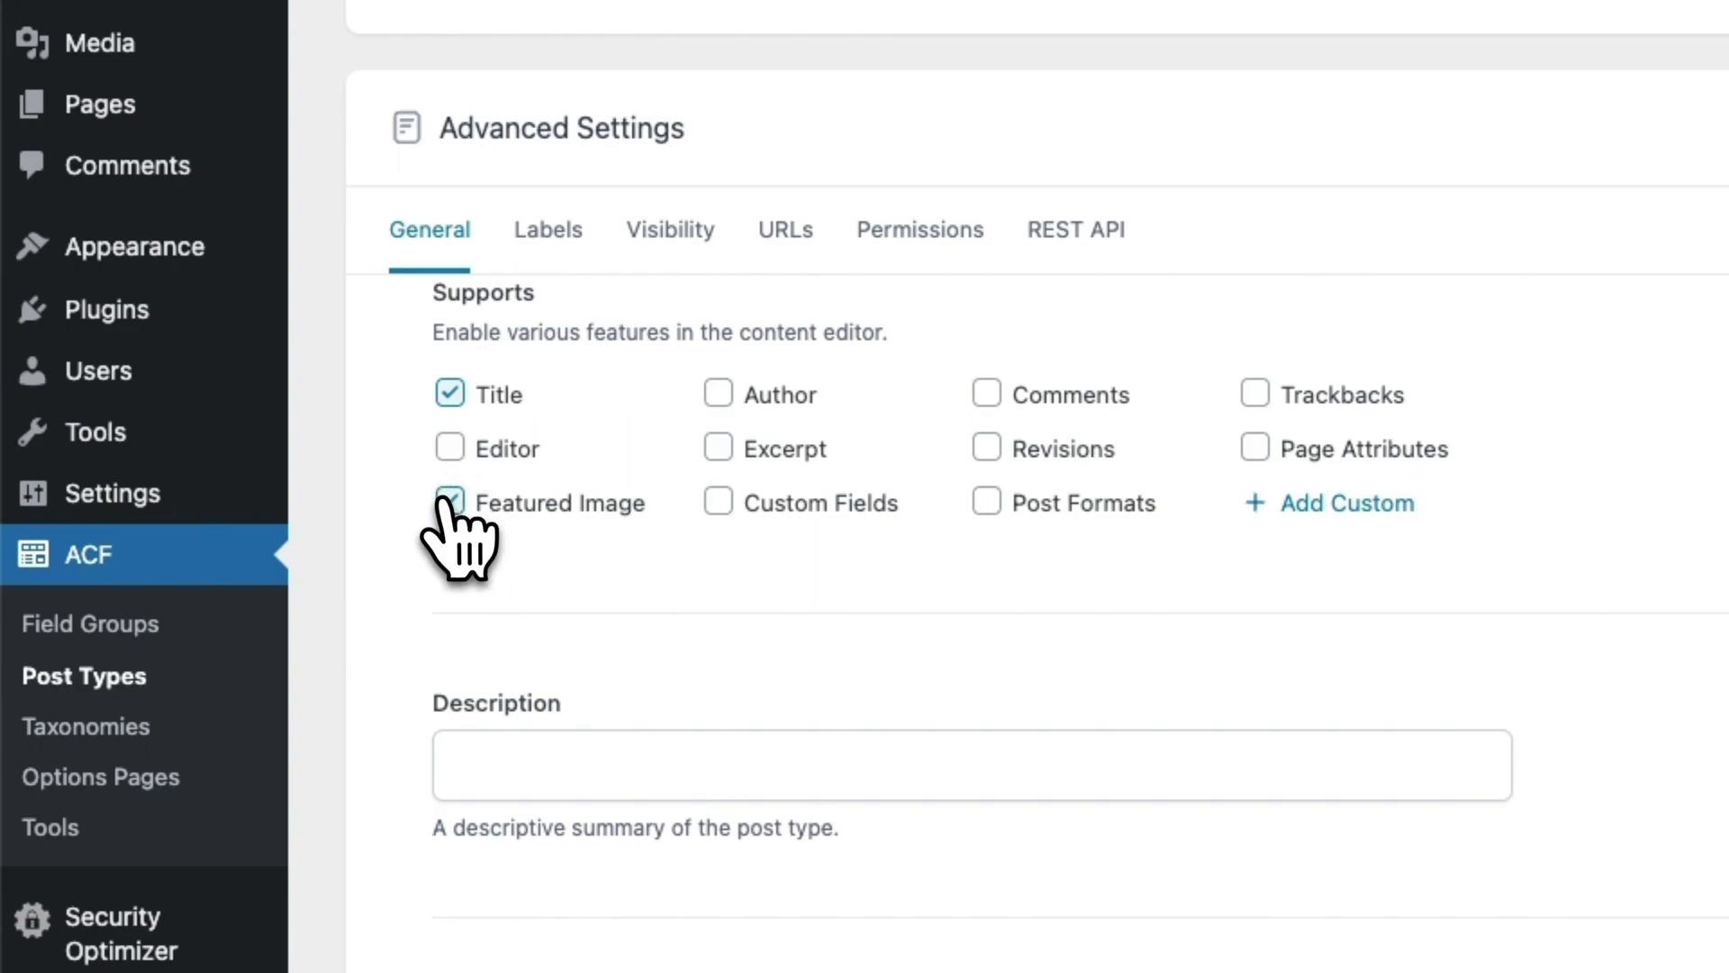
click(445, 505)
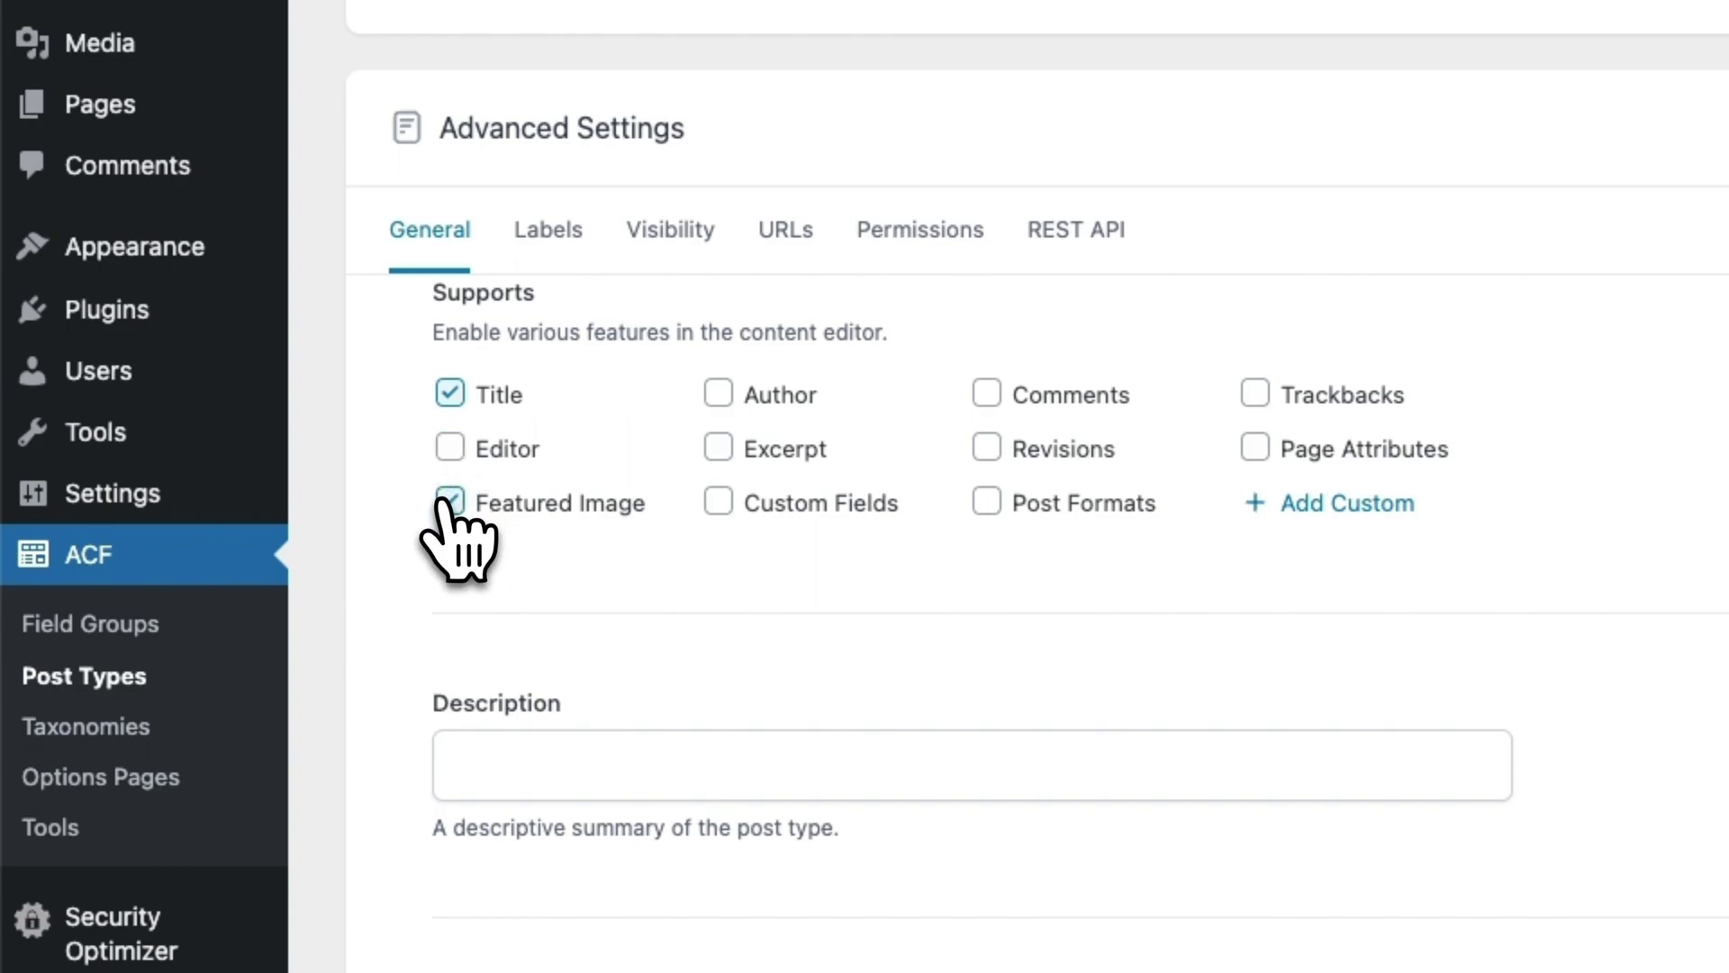
click(448, 508)
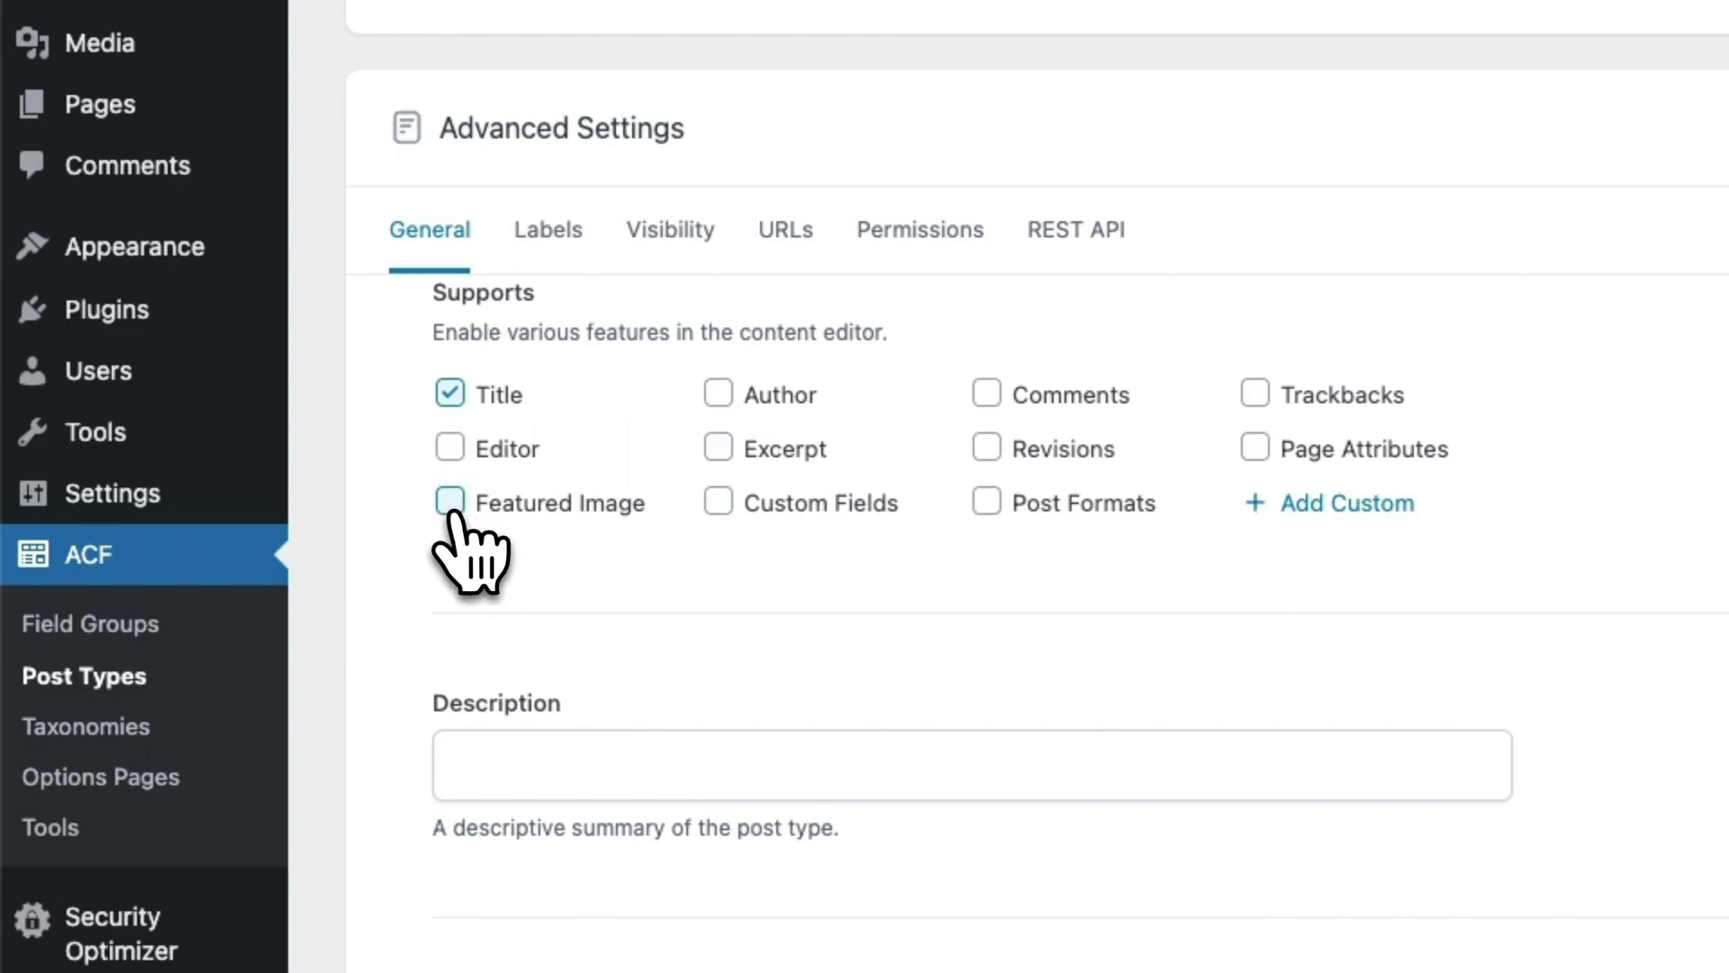
Enable the archive in the Stocks post type's URL settings and save the post type.
click(791, 234)
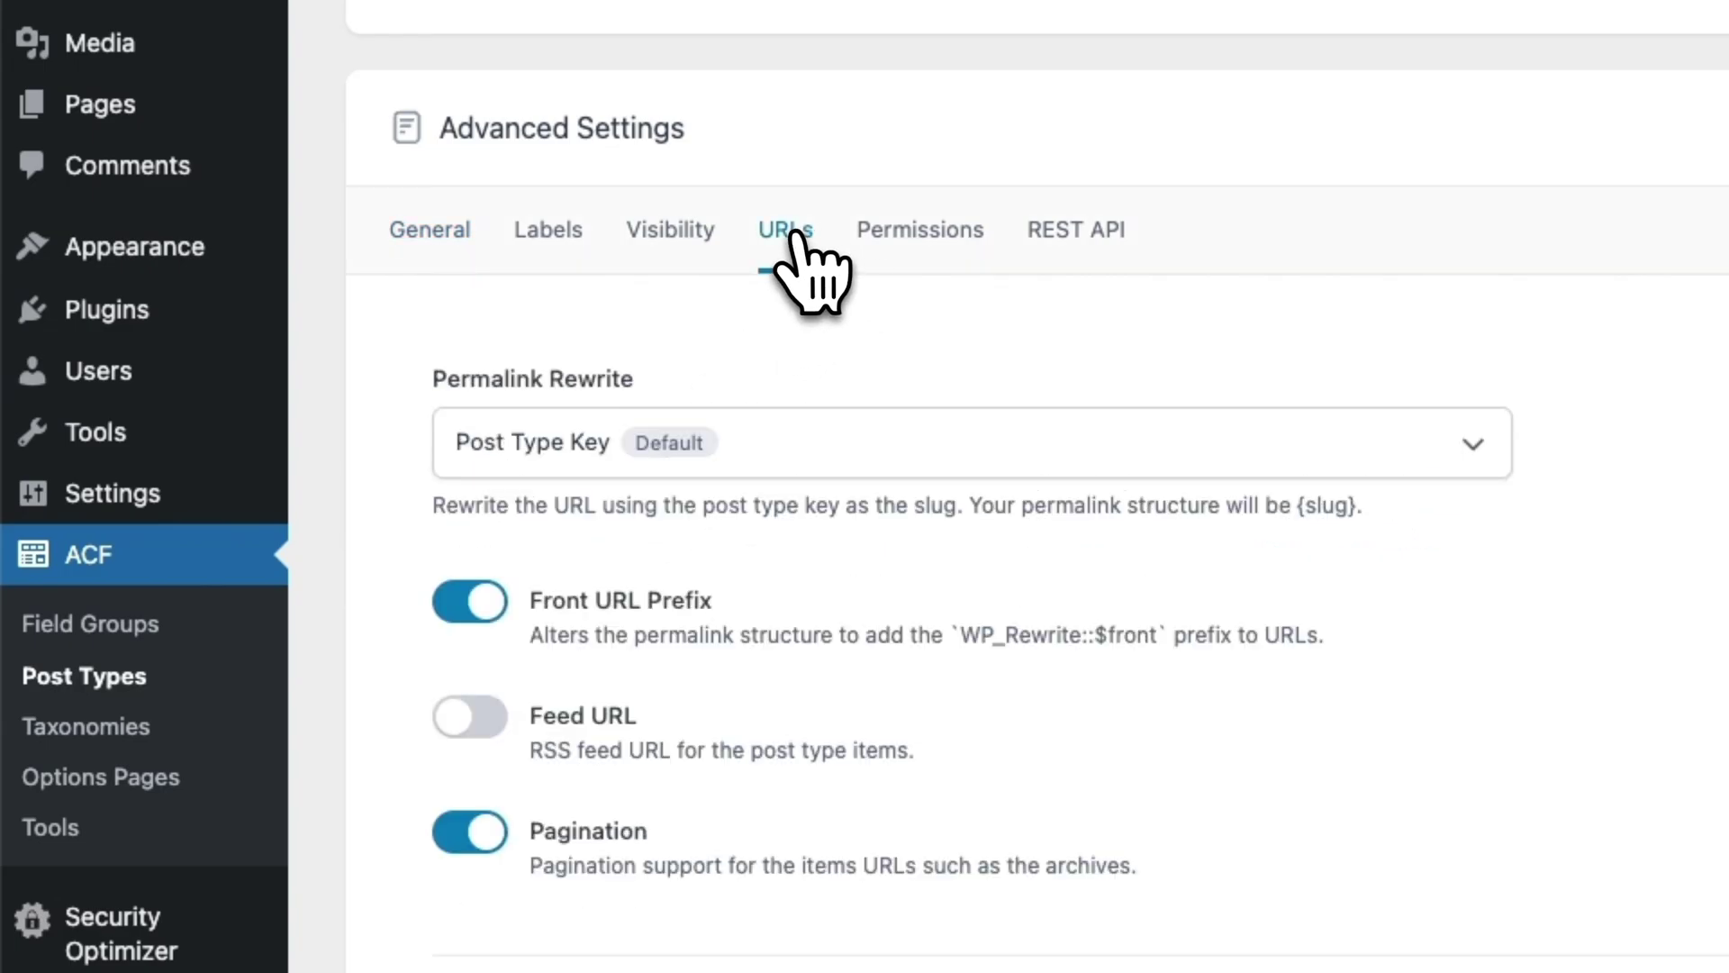
scroll(733, 333, down, 8)
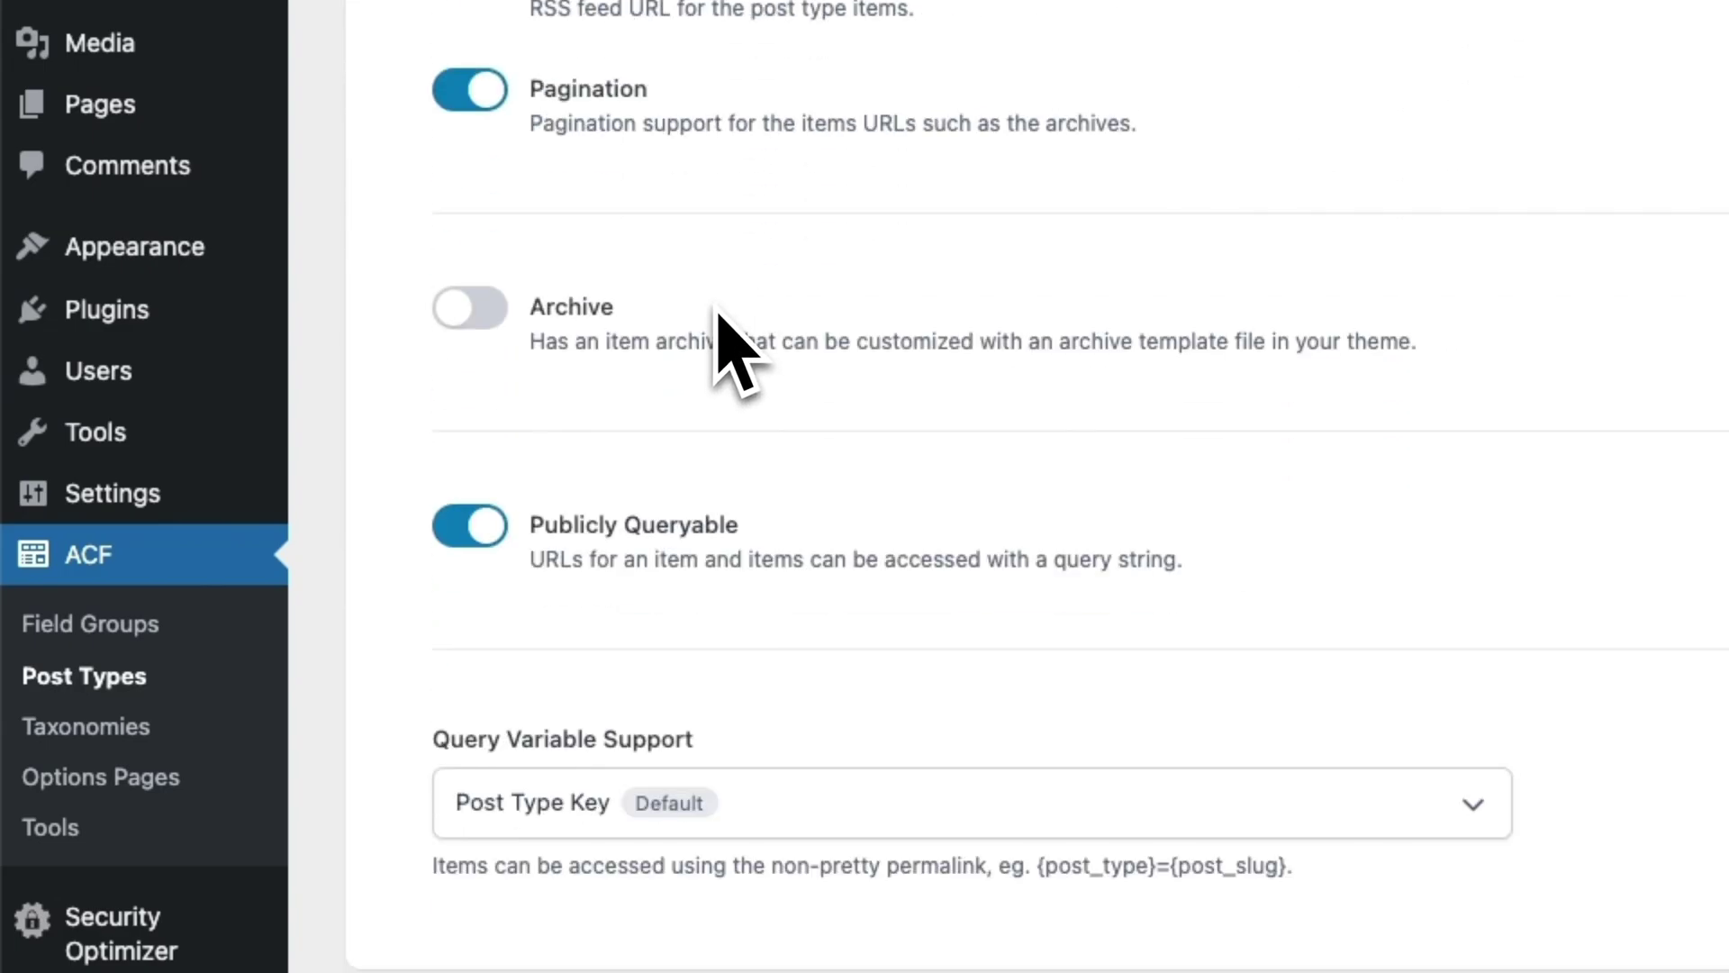
click(475, 308)
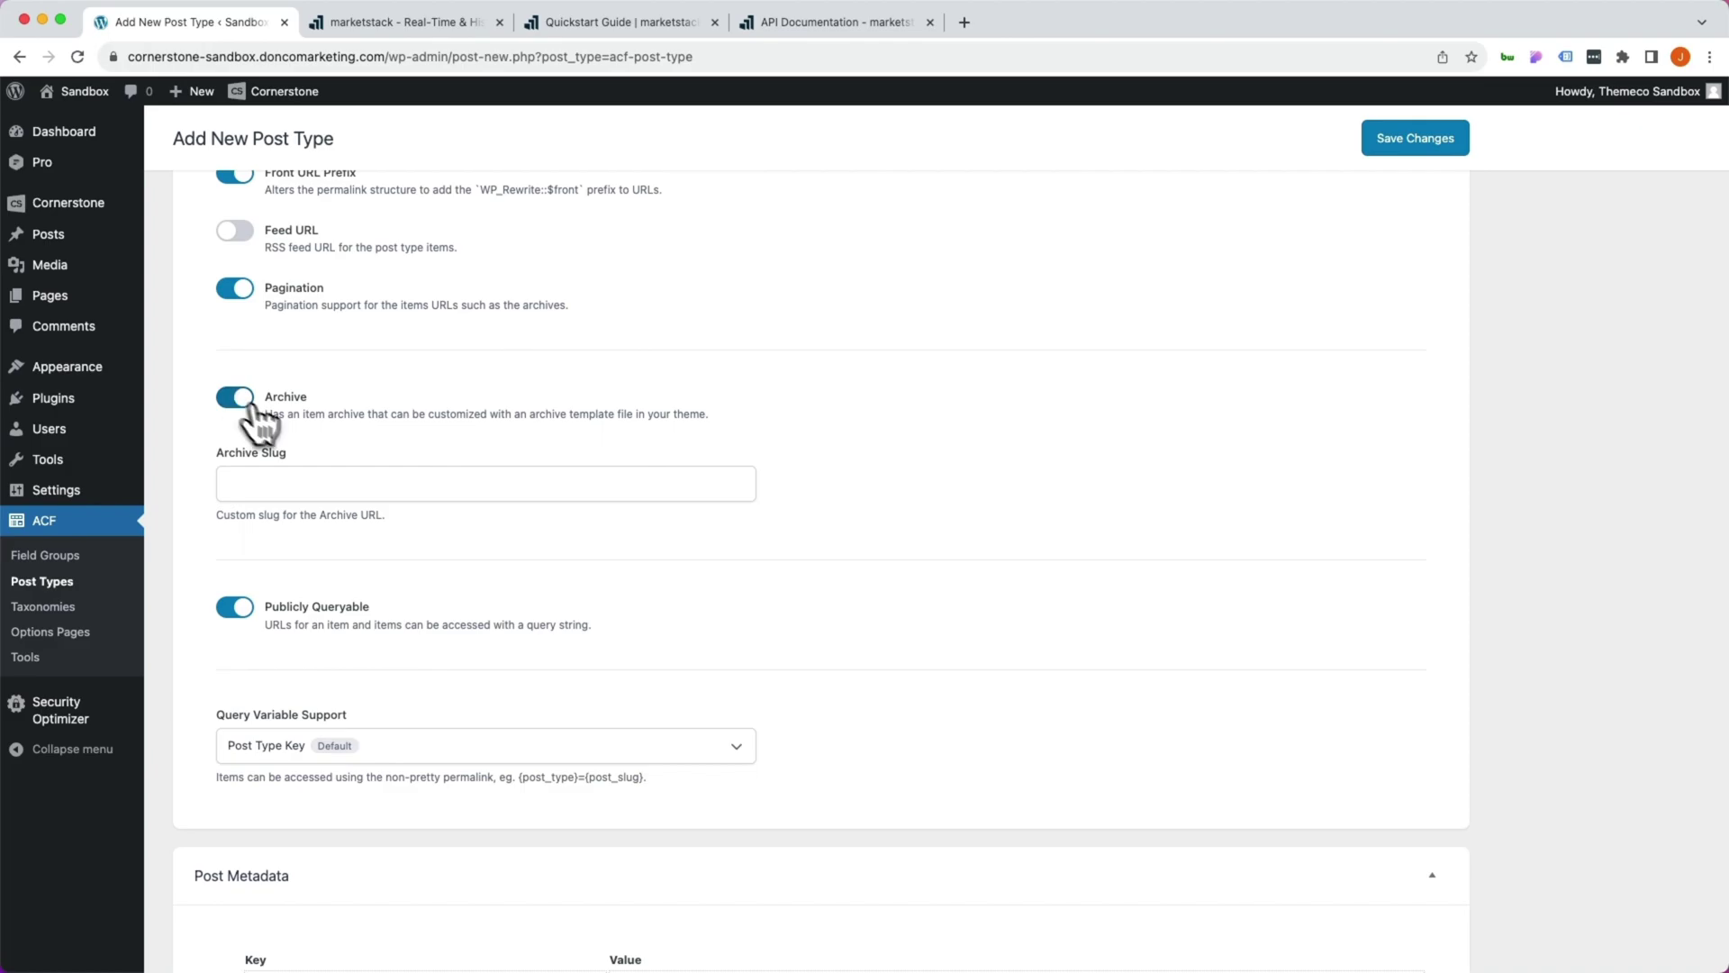
click(1434, 144)
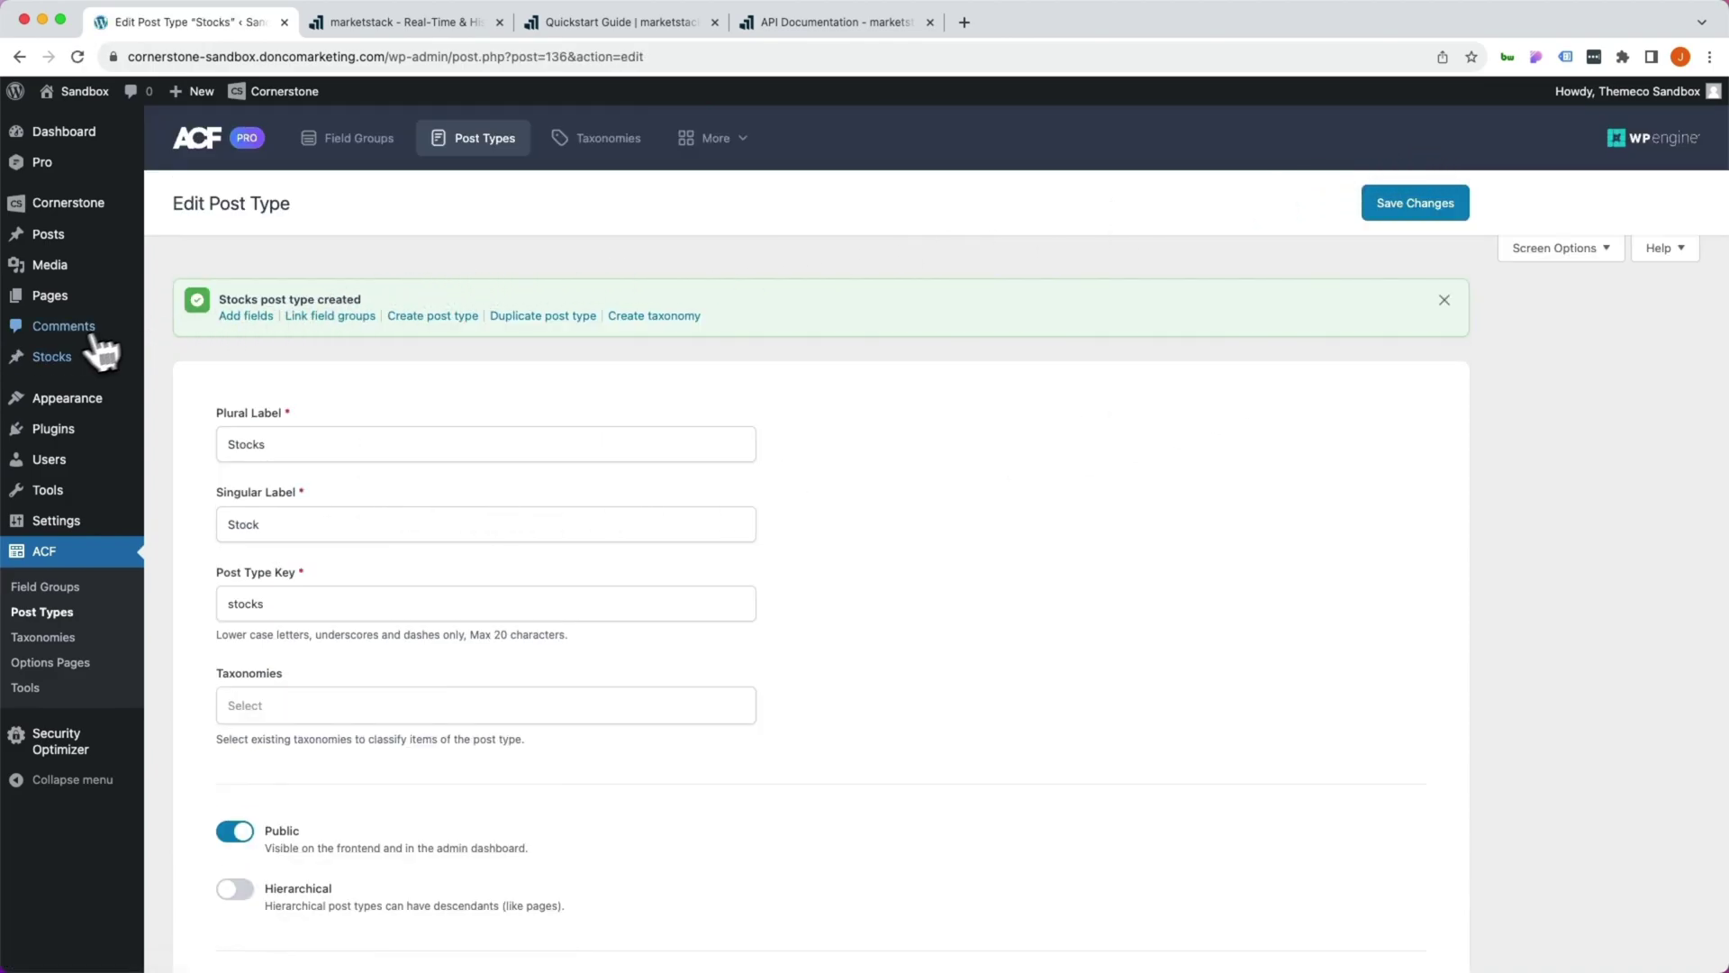
mouse_move(66, 355)
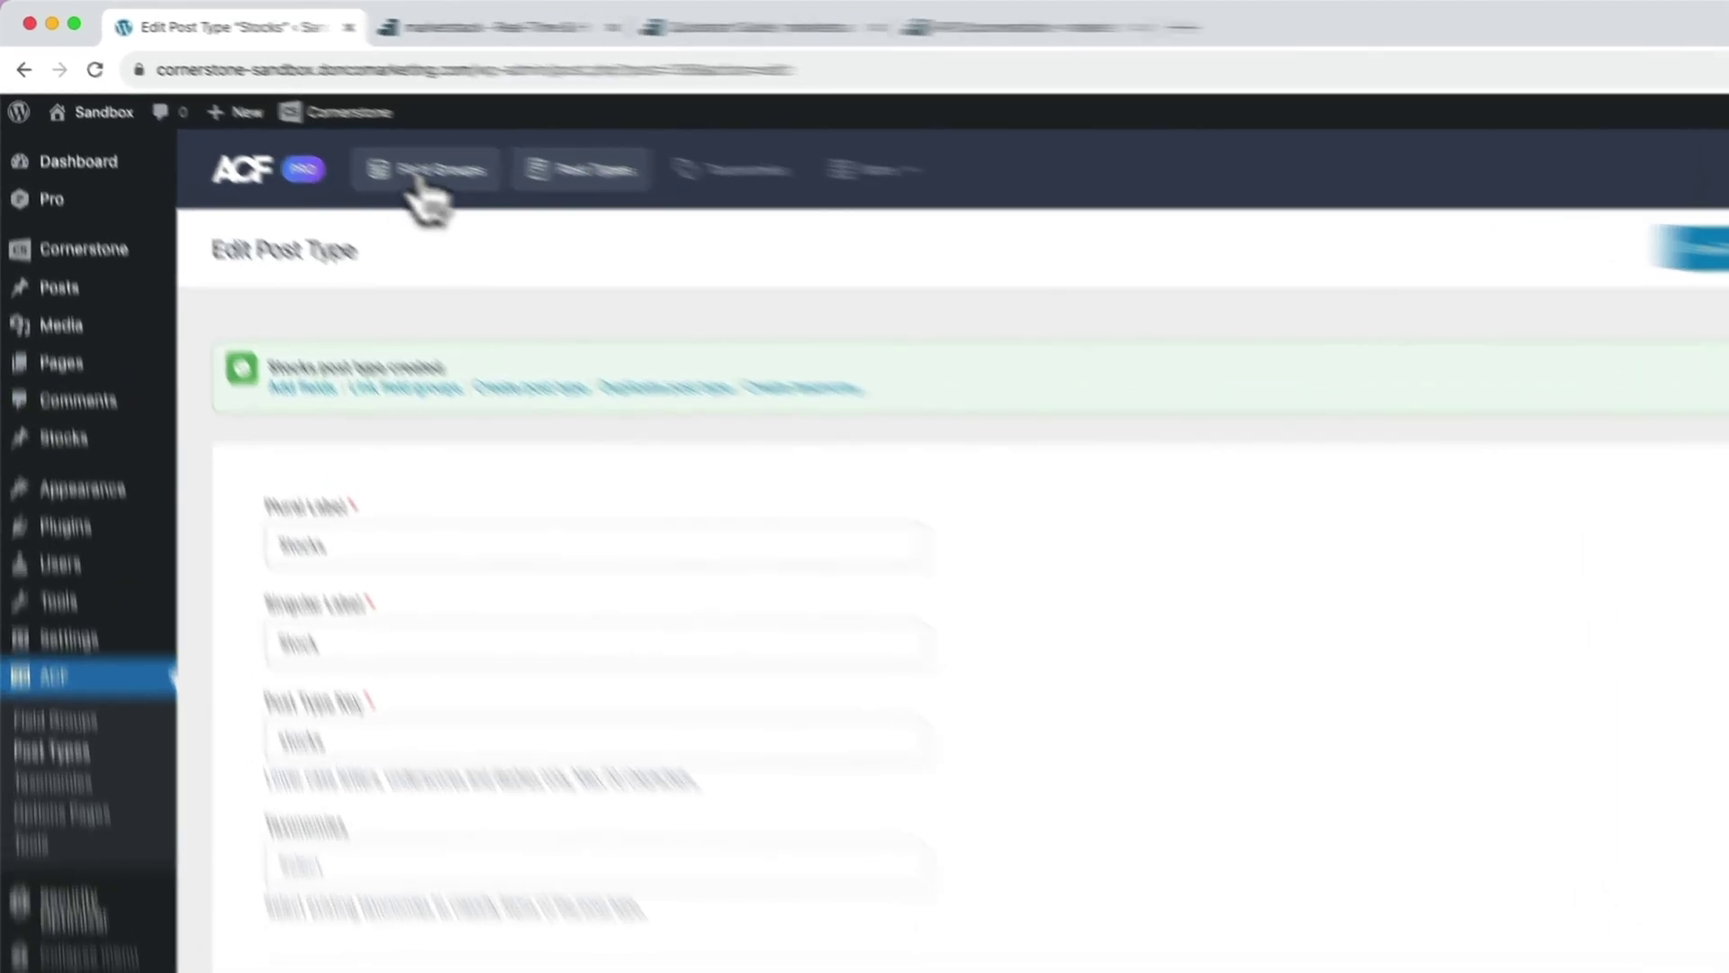
Create a new ACF field group titled Stocks.
click(356, 138)
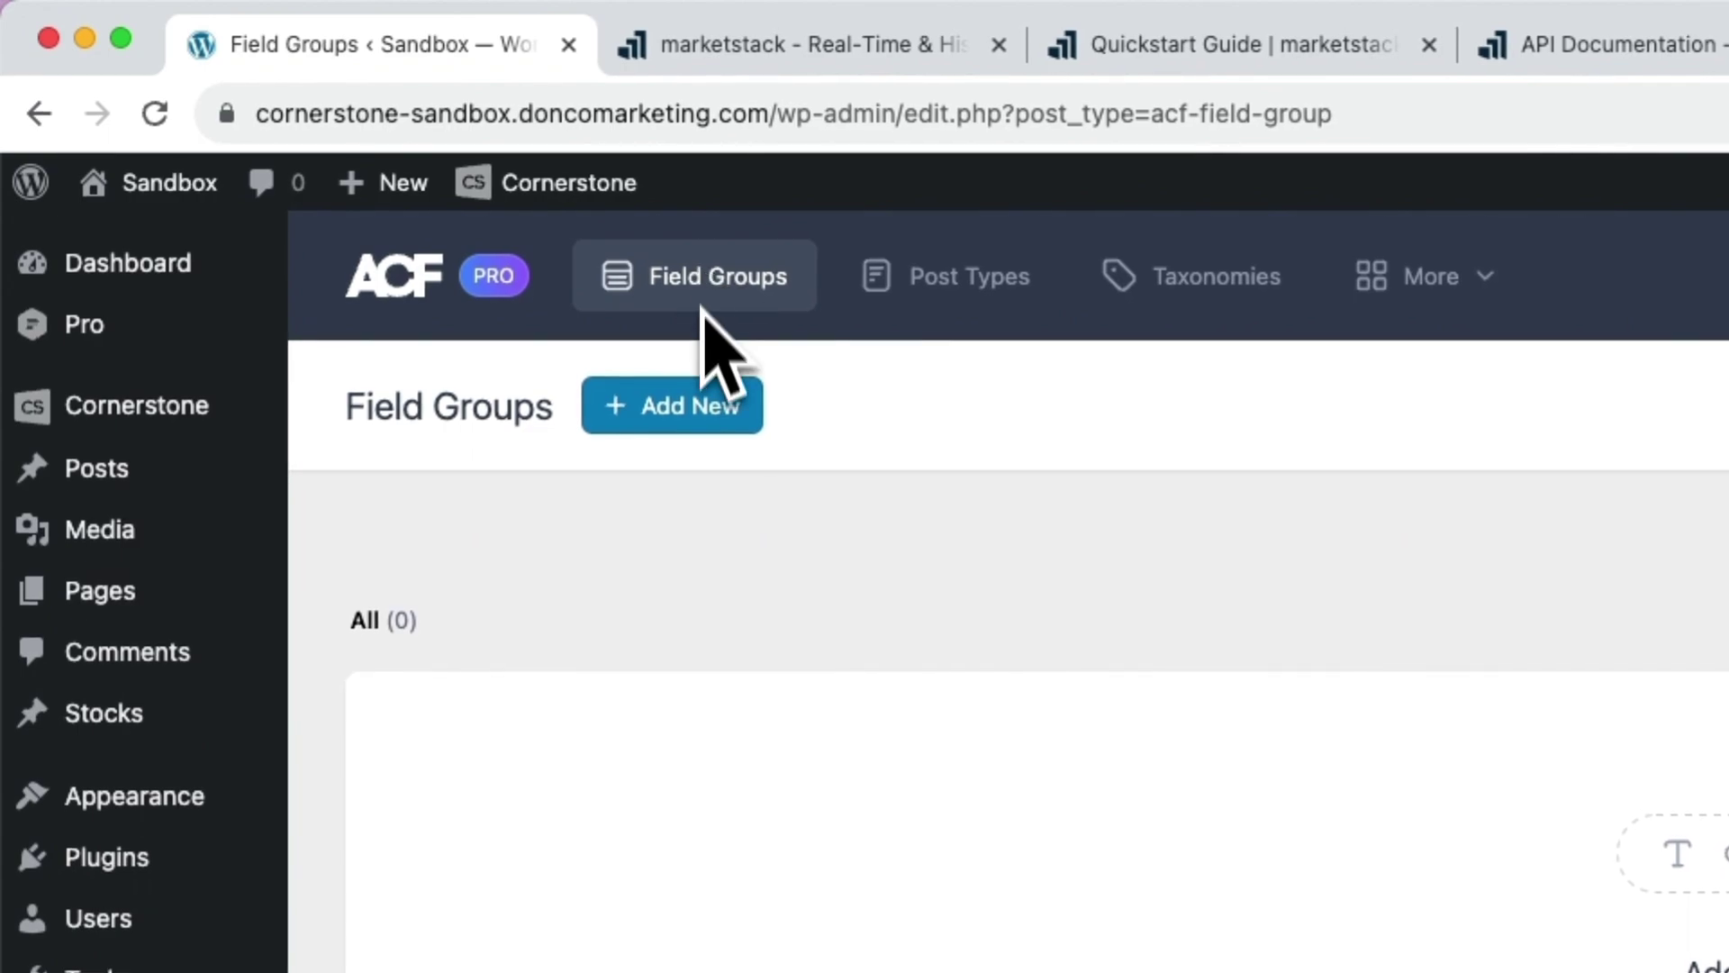
click(680, 425)
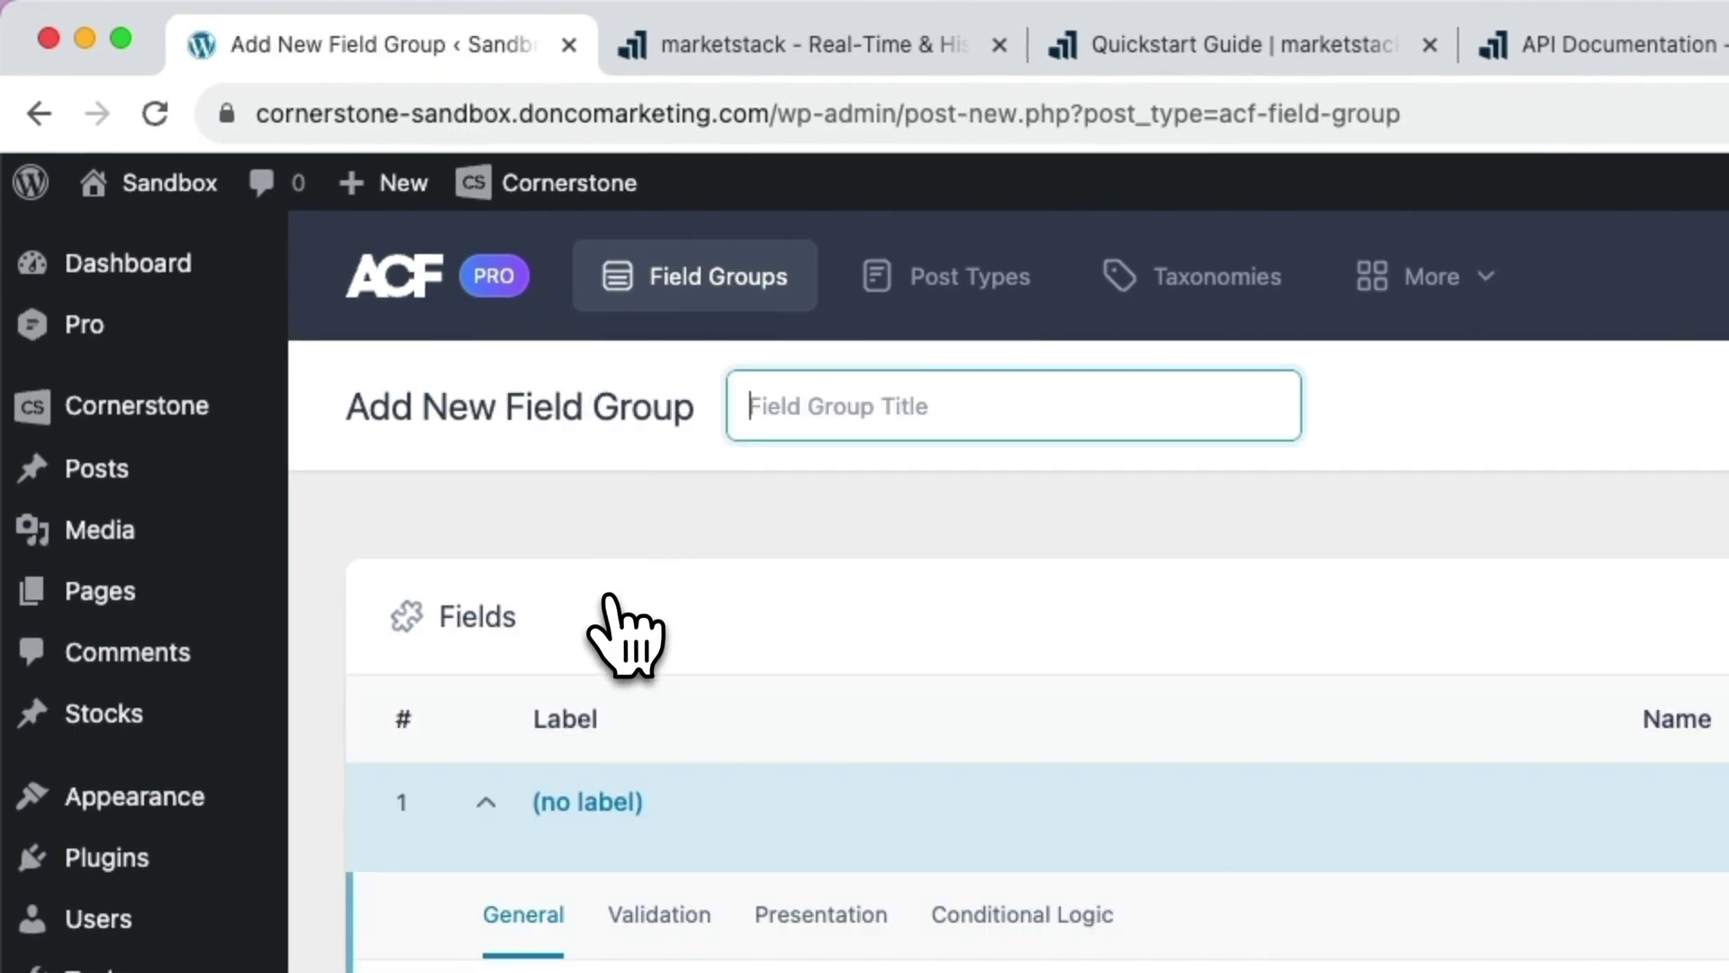
text(Stocks)
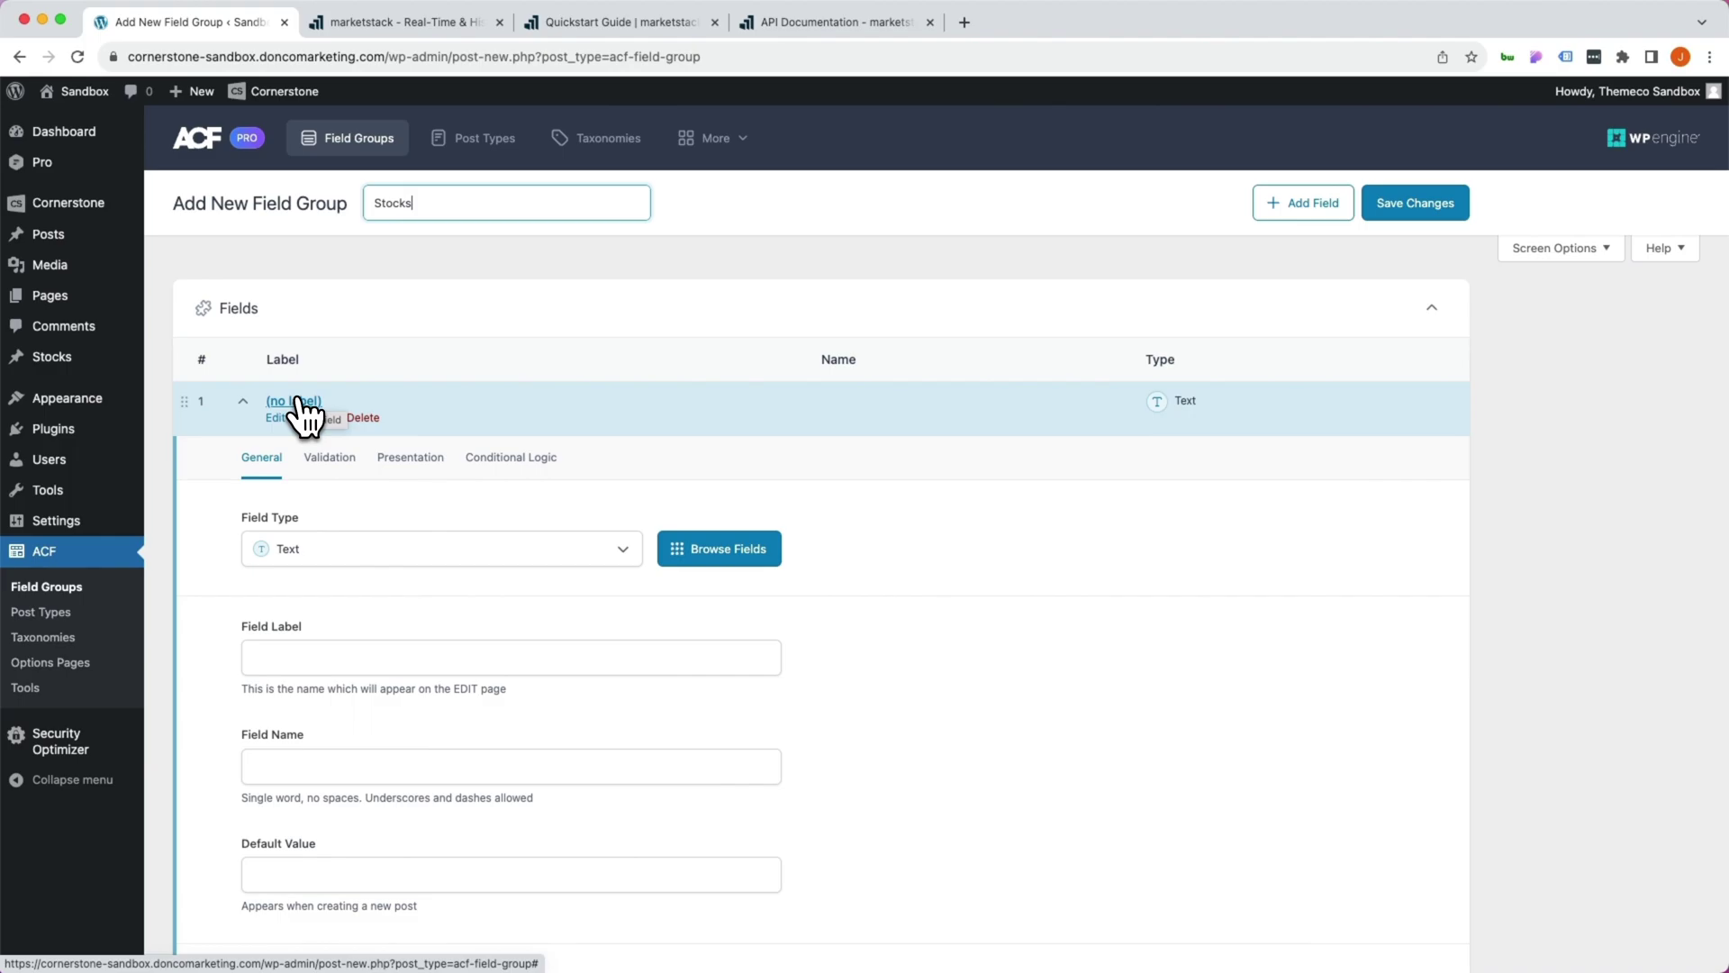
Label the field group's first text field Ticker Symbol, with the field name ticker_symbol.
click(282, 653)
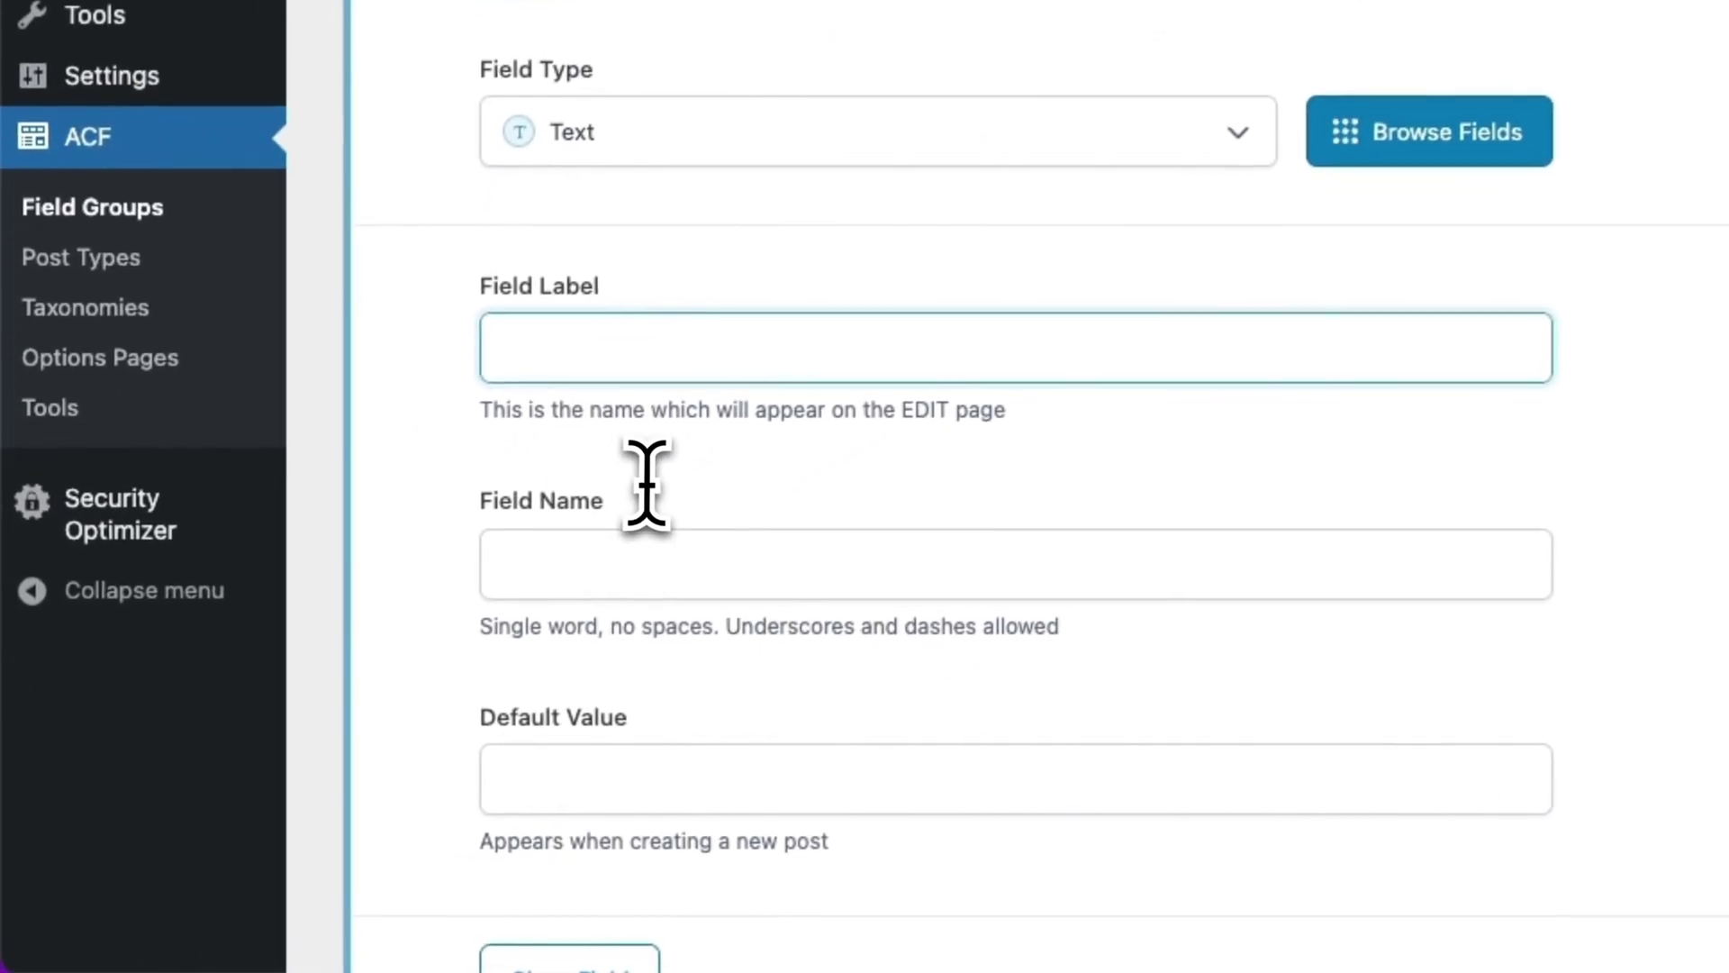
text(Ticker)
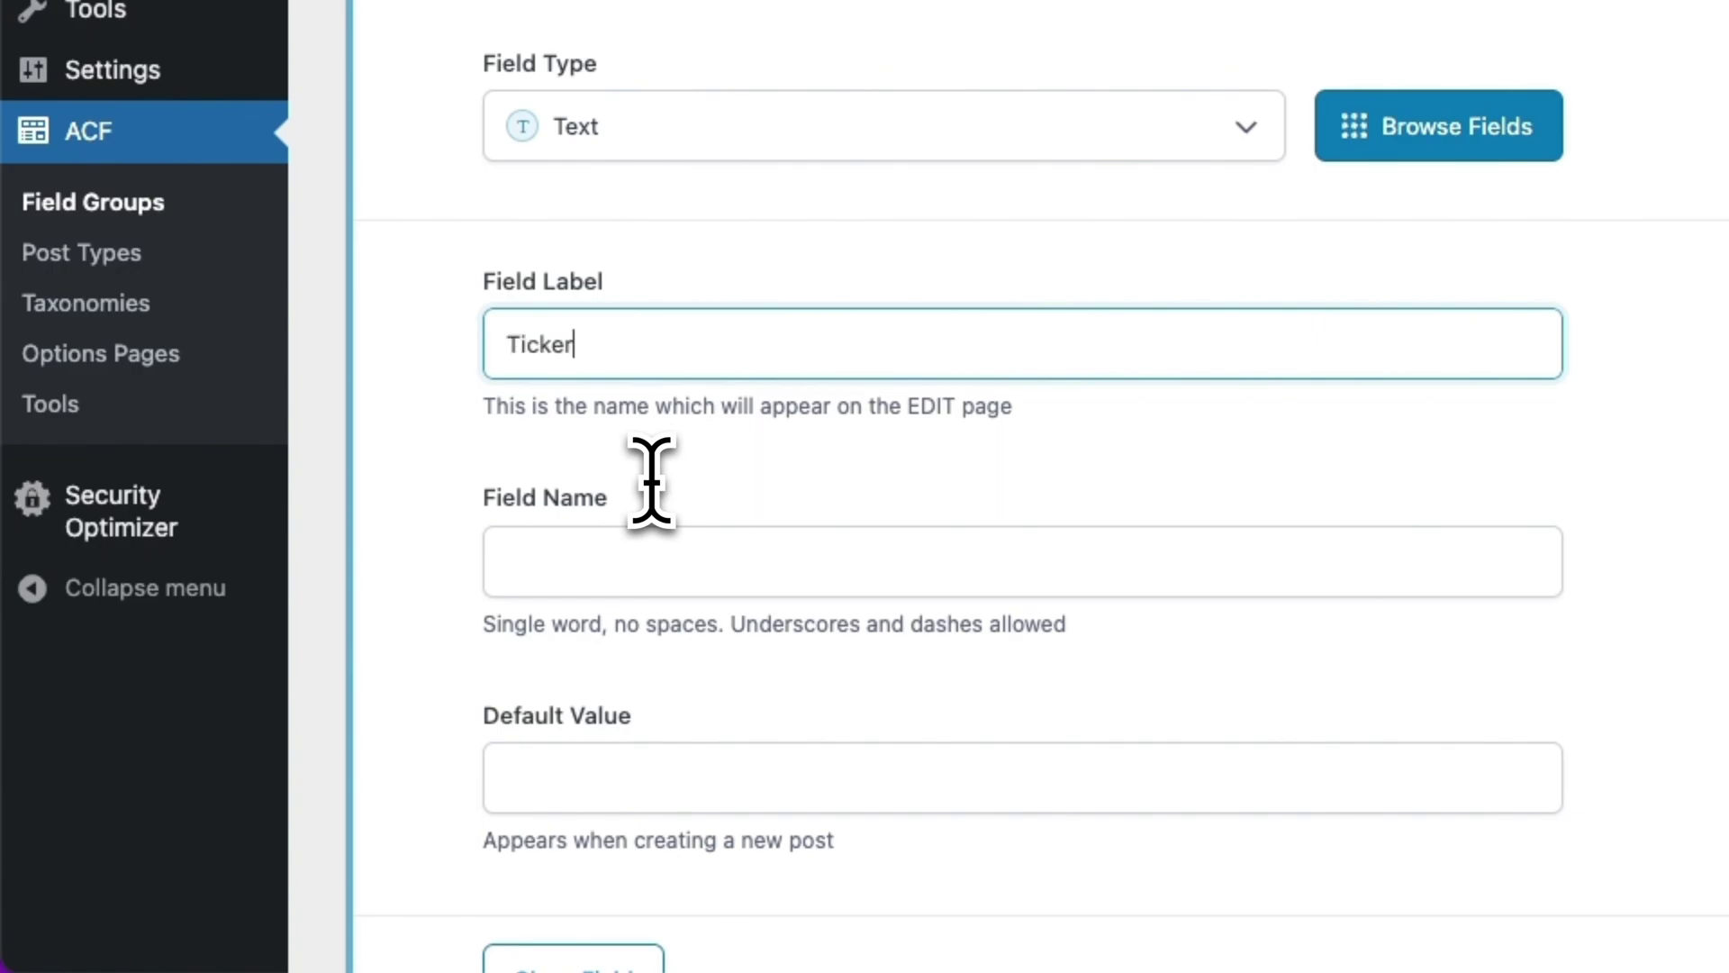
text( Symbol)
key(Tab)
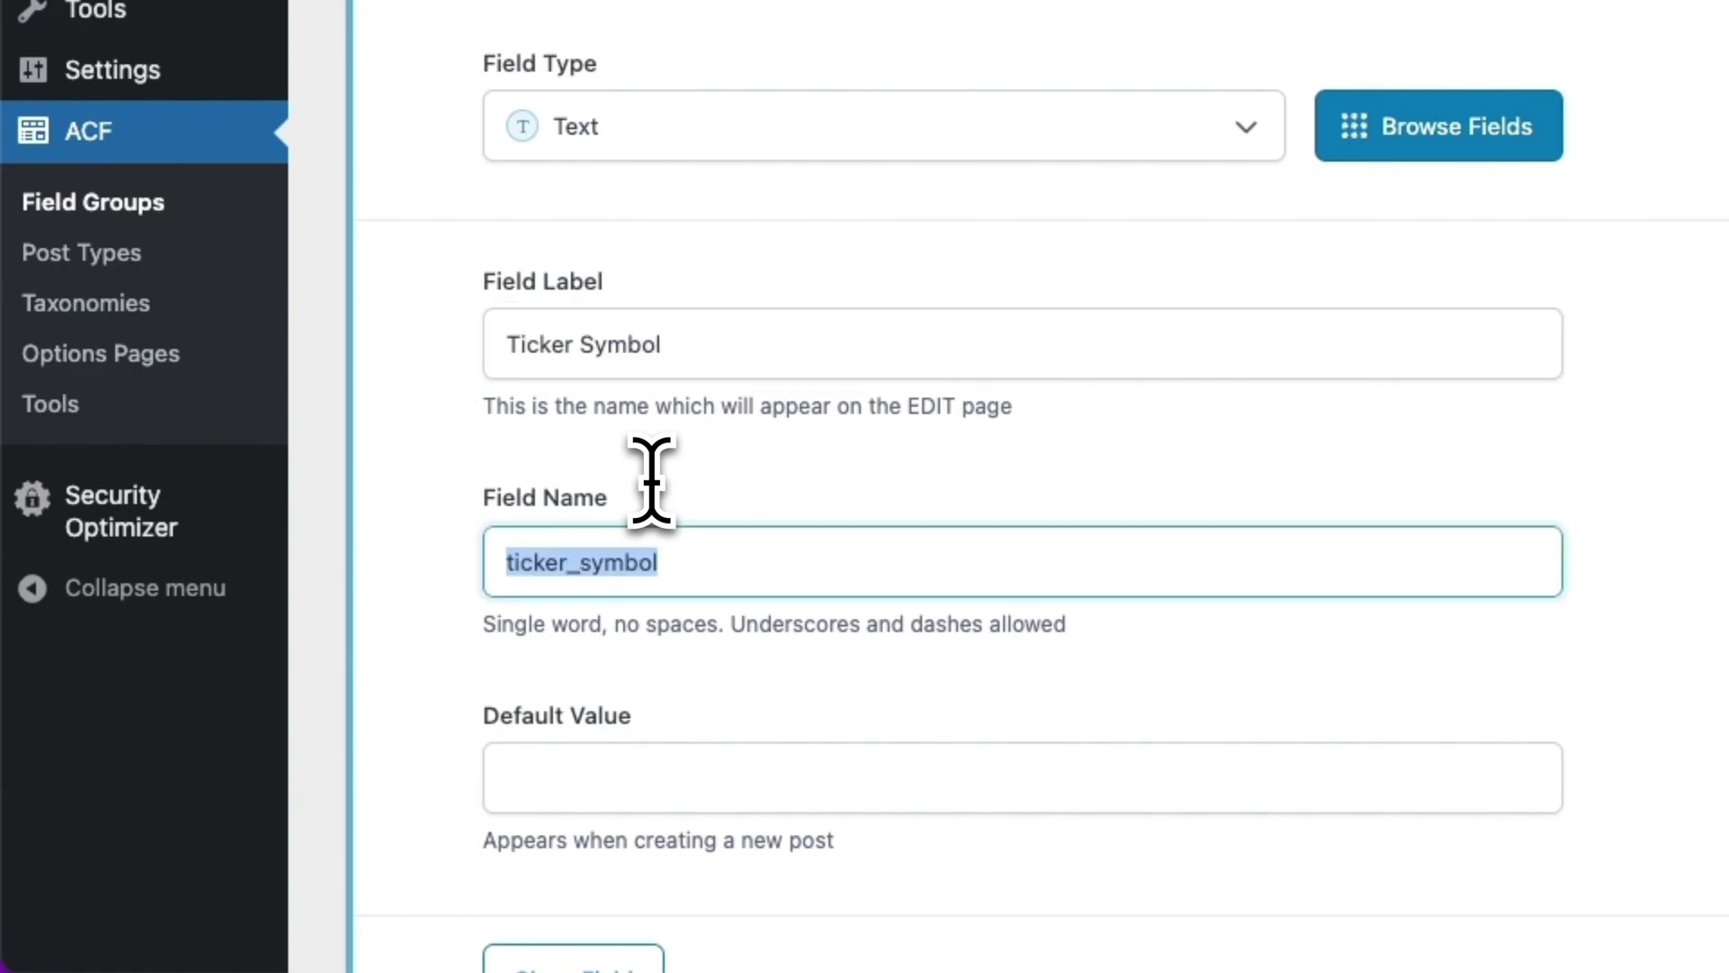
click(683, 581)
double_click(558, 578)
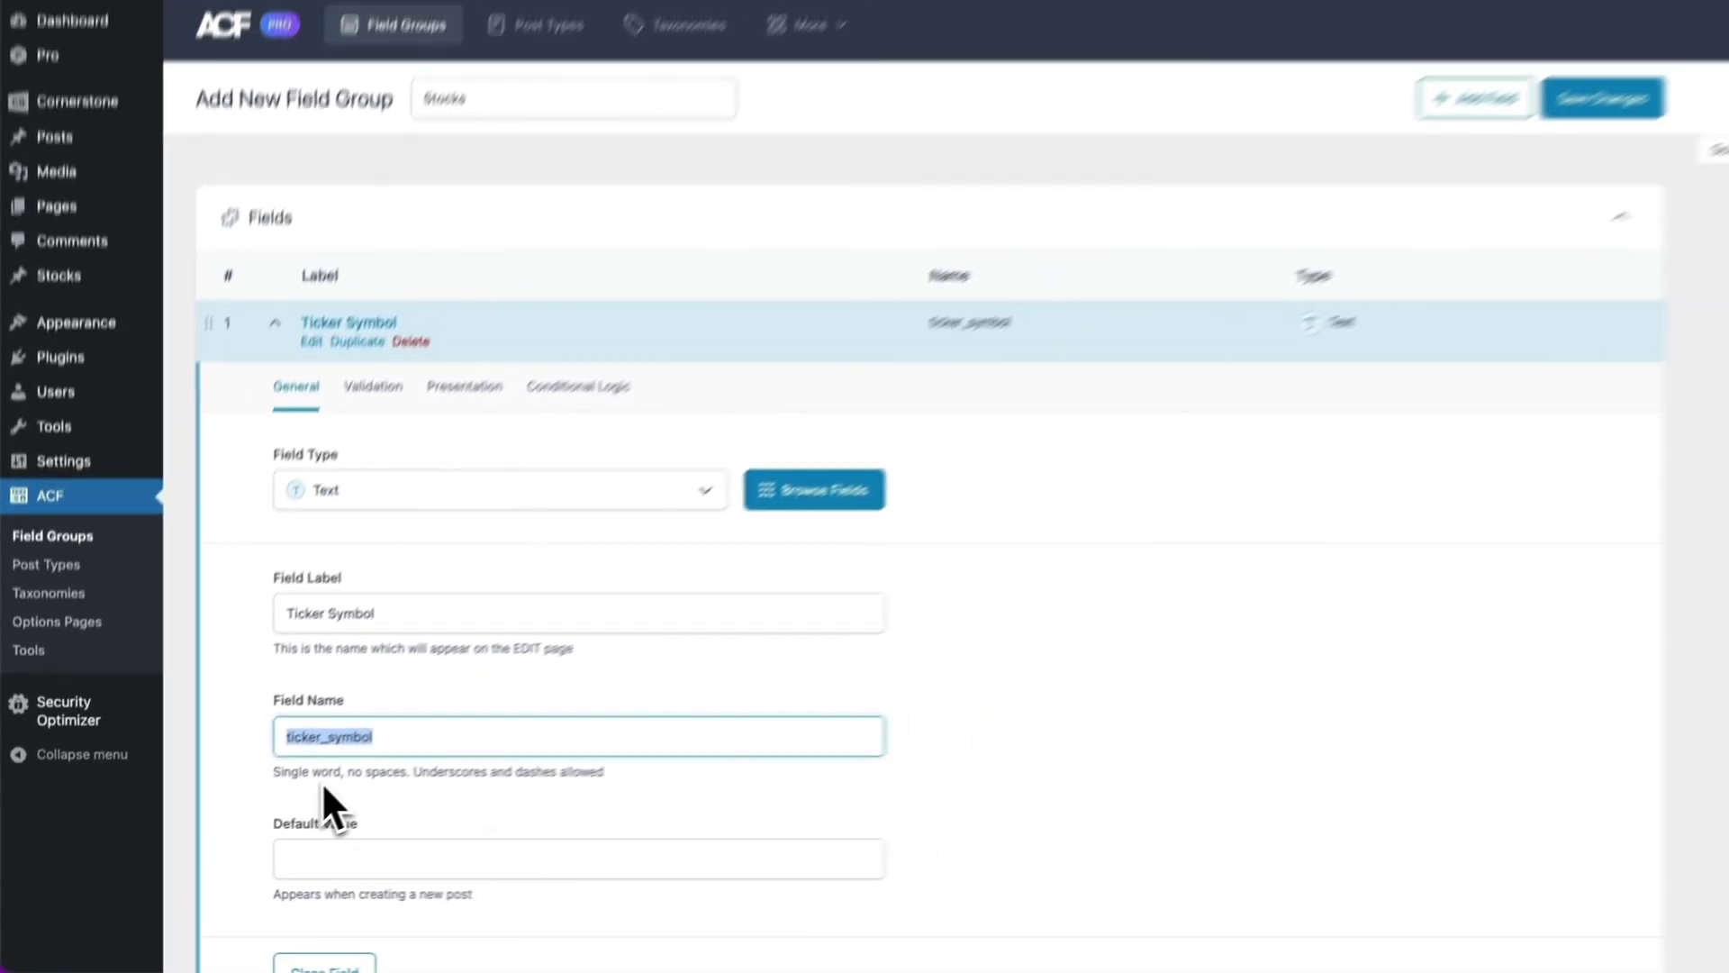
Set the field group's location rule to Post Type is equal to Stock and save the field group.
scroll(576, 693, down, 5)
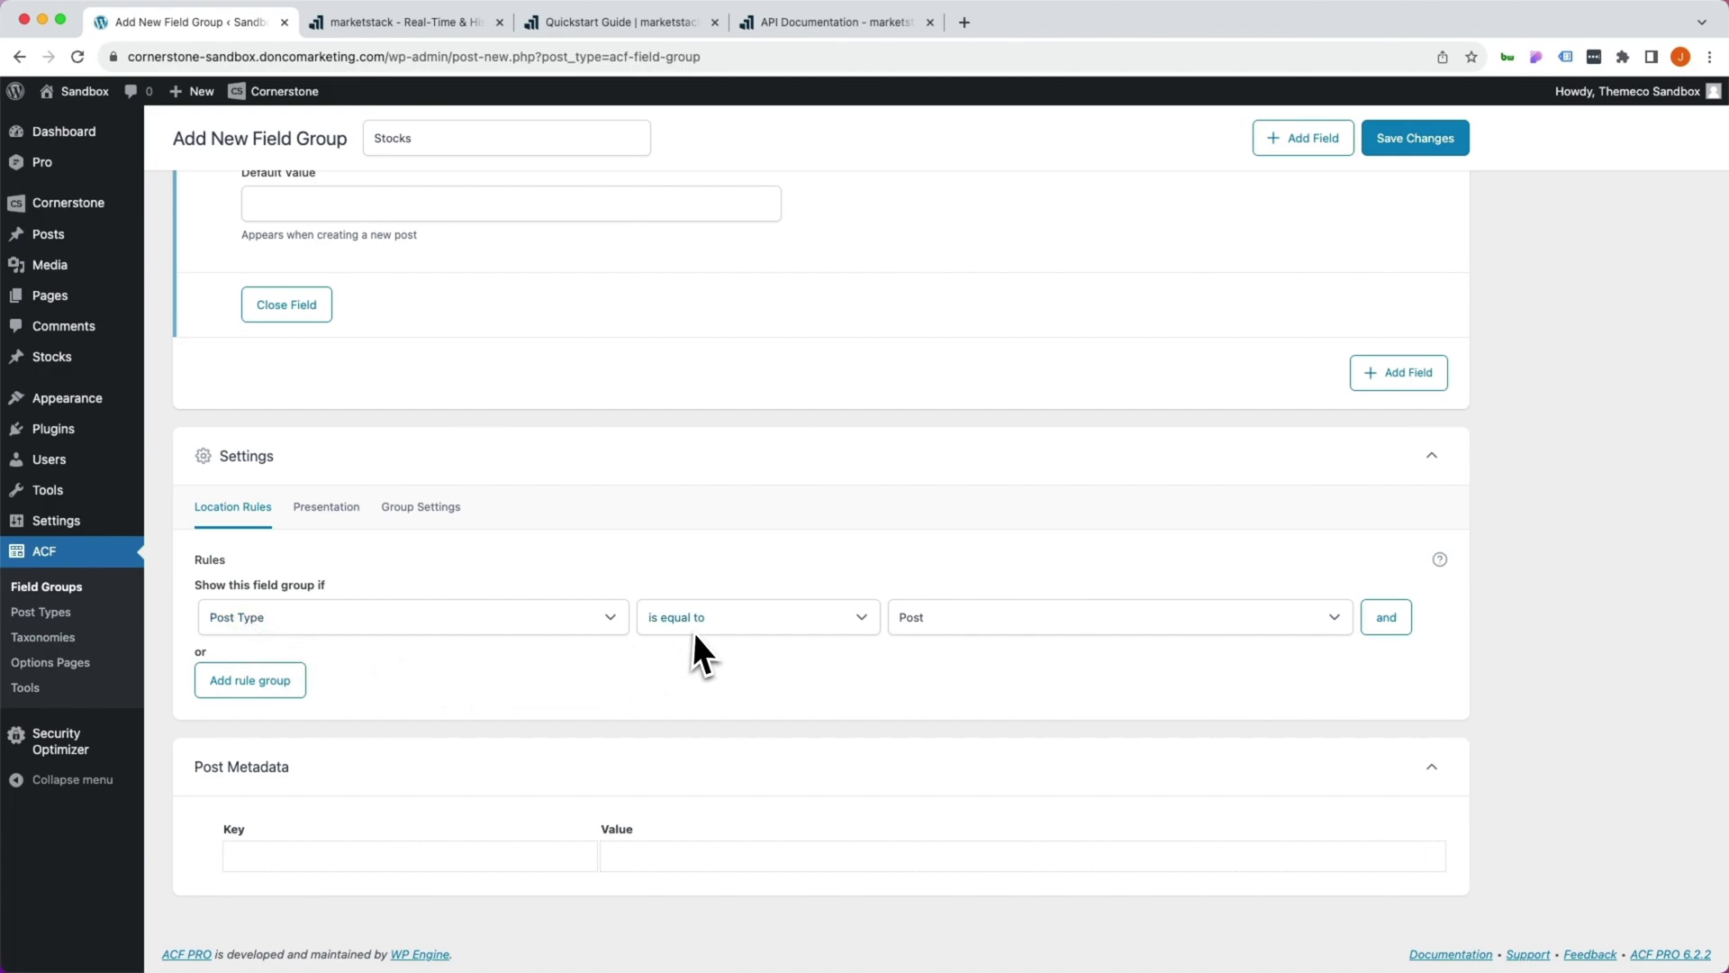
click(896, 619)
click(927, 653)
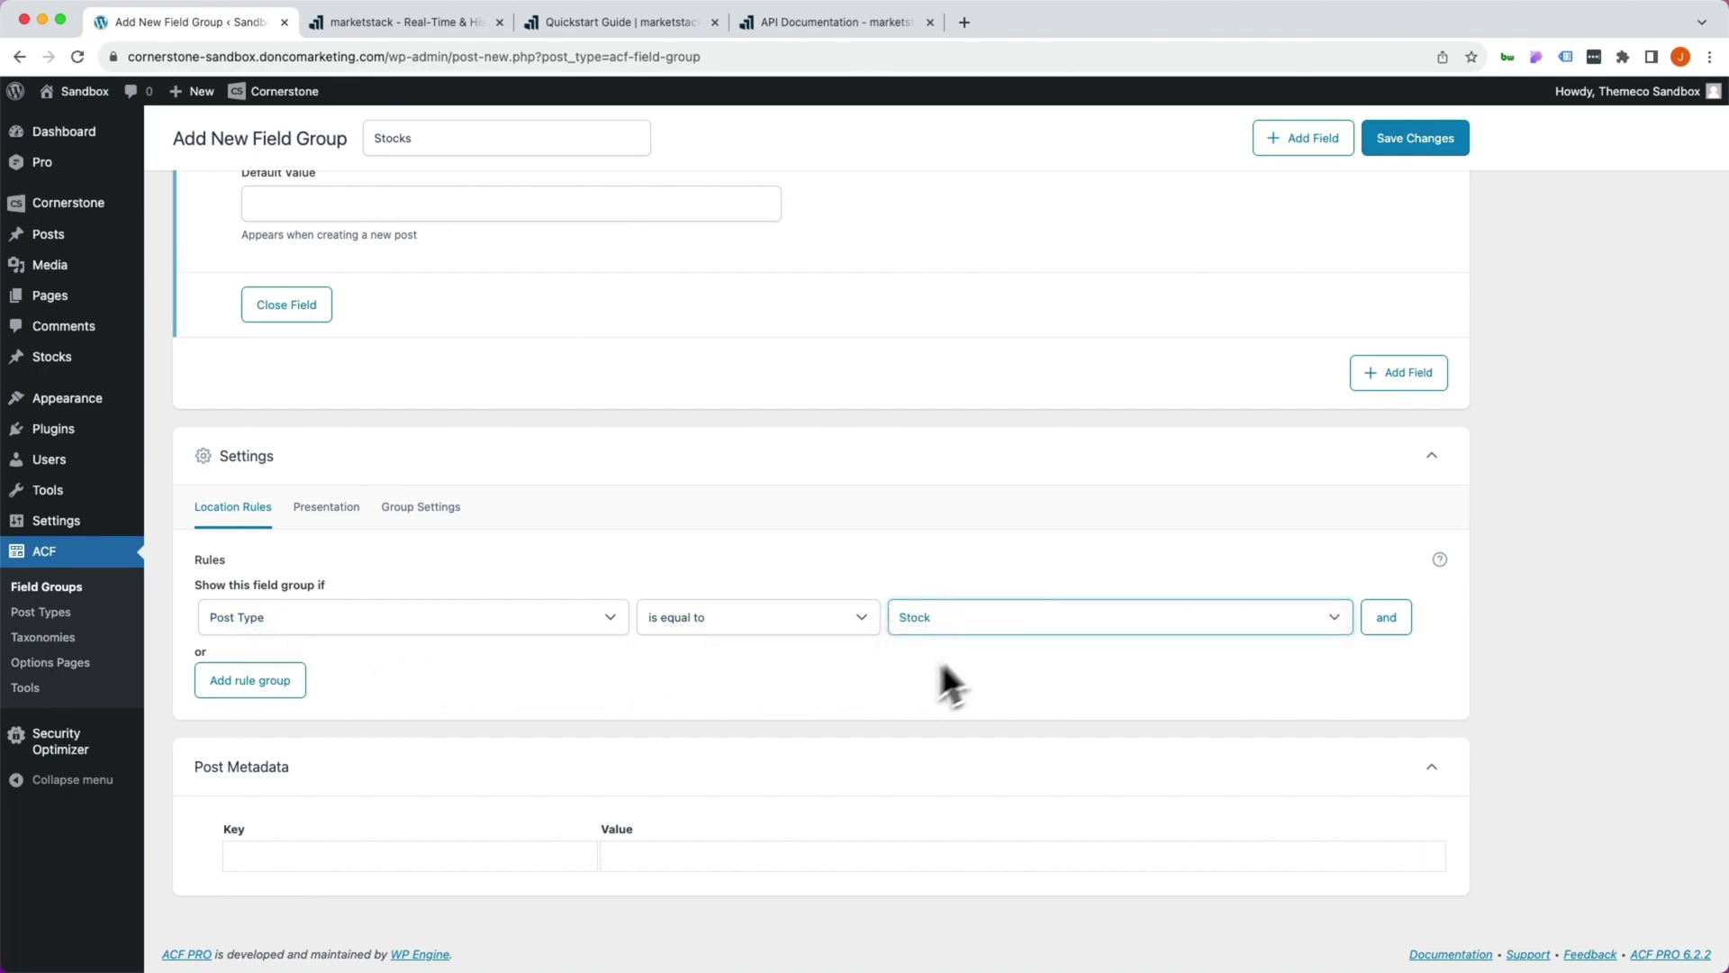
click(1416, 138)
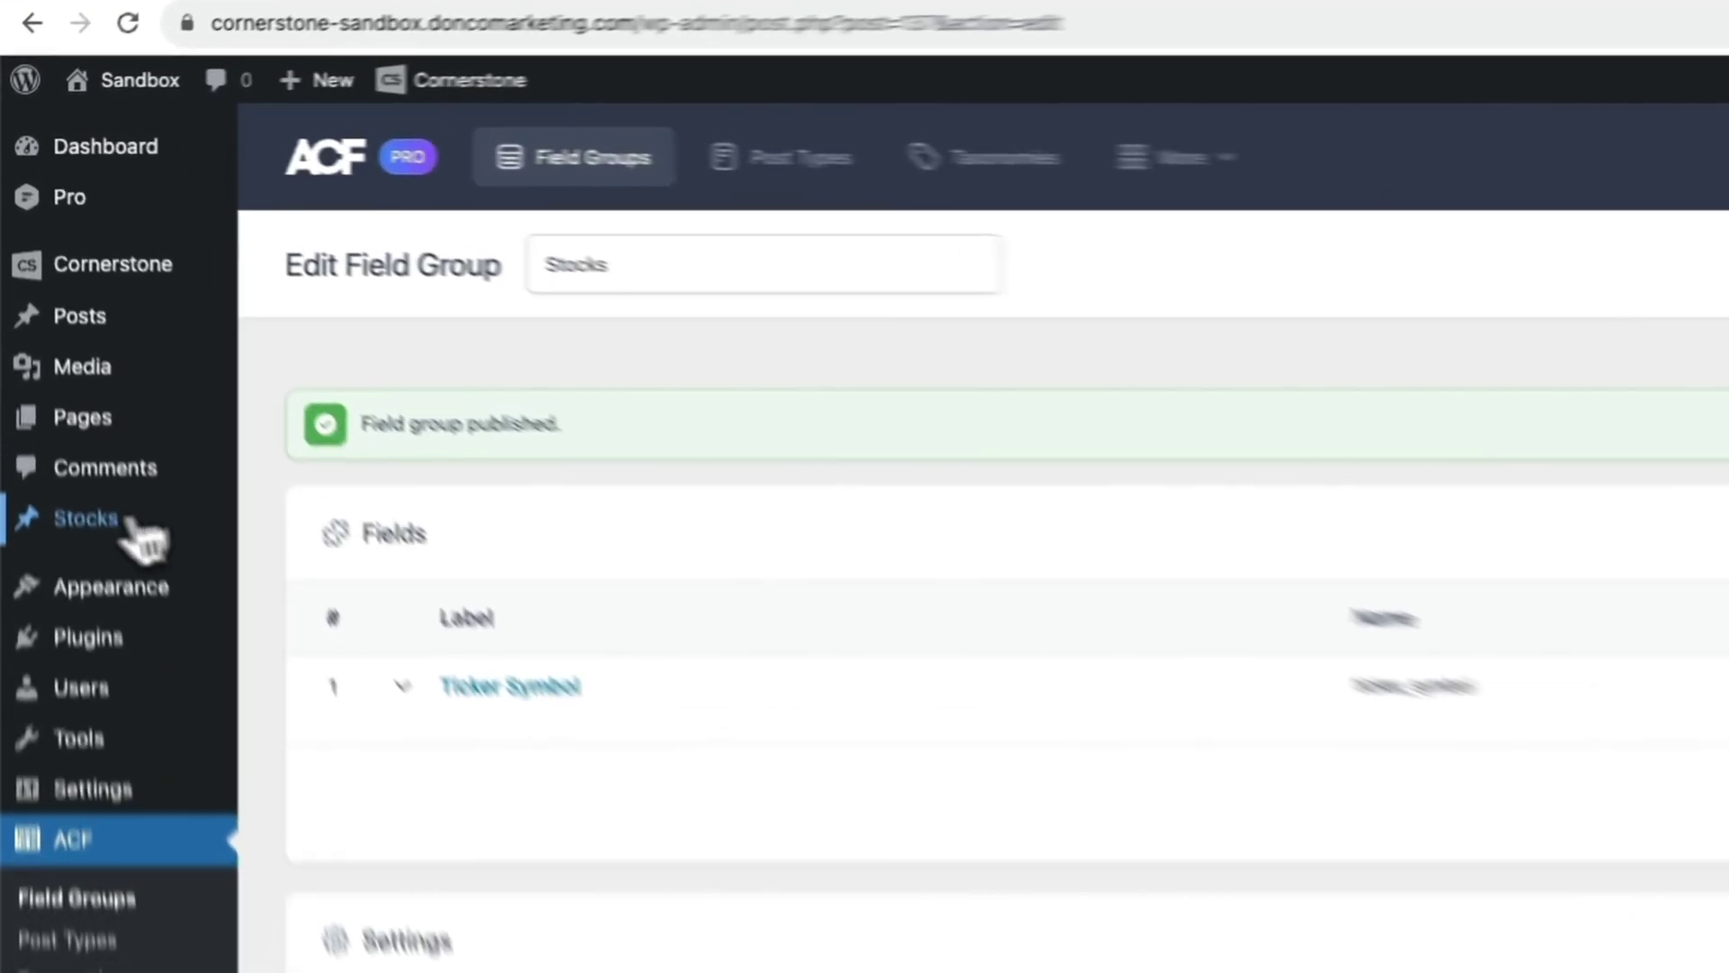
Add a new Stocks post titled Apple with ticker symbol AAPL and publish it.
mouse_move(47, 358)
click(90, 606)
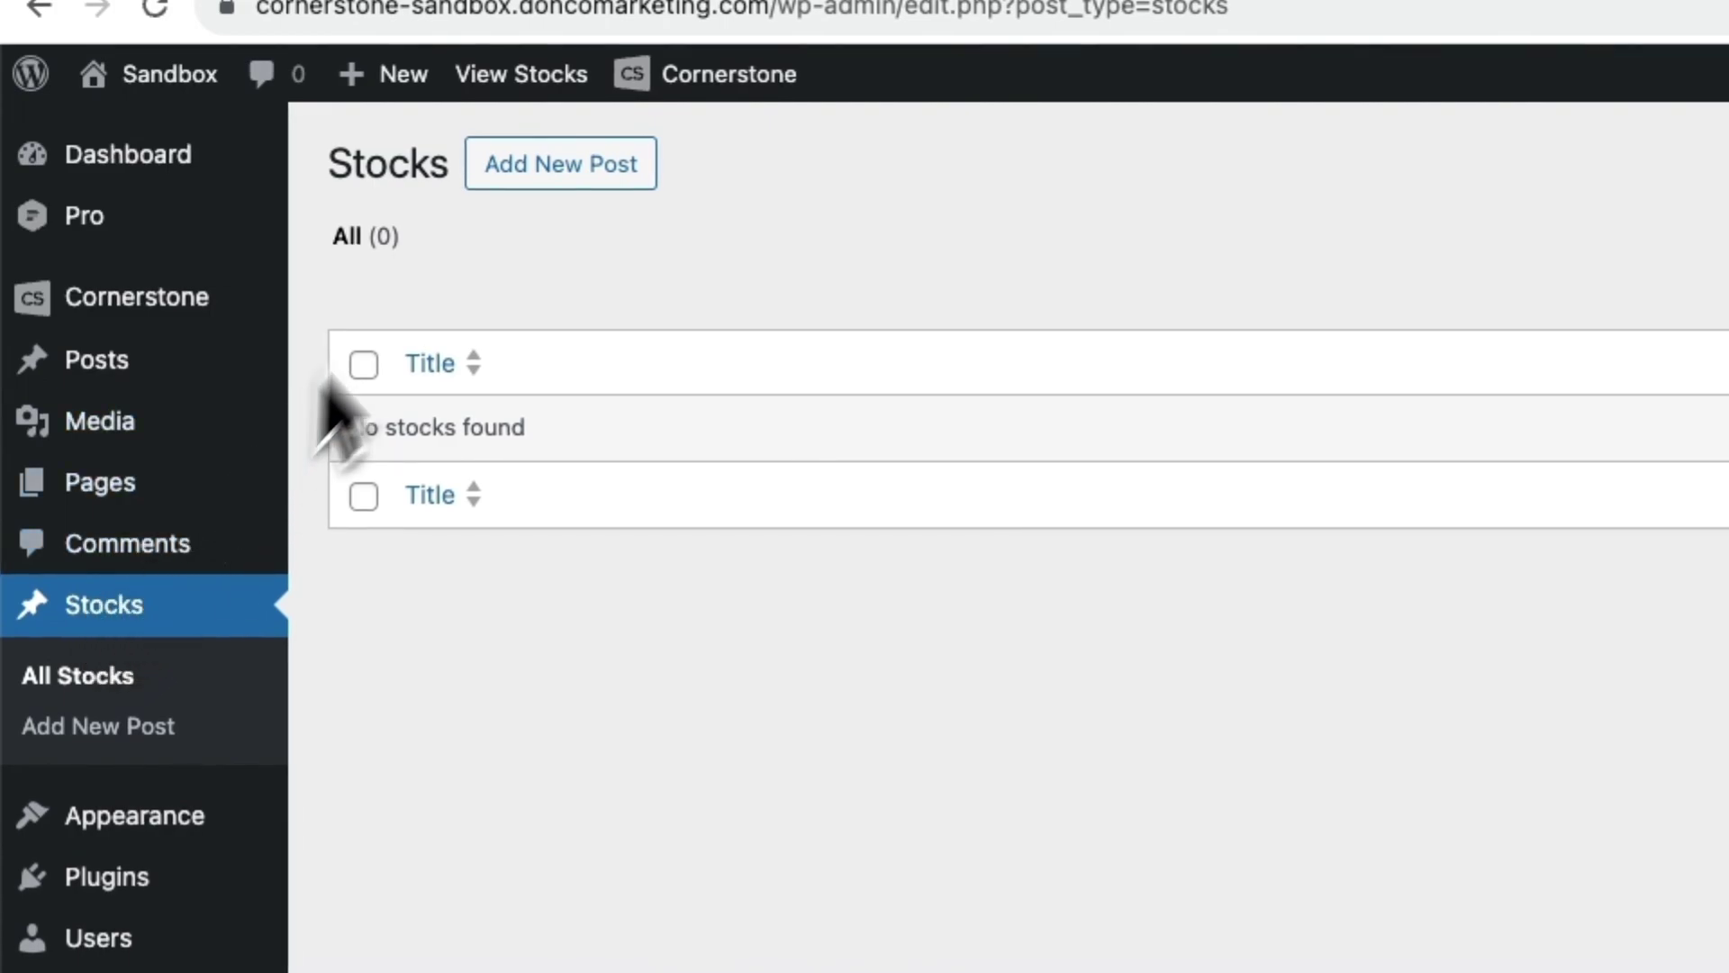
click(546, 207)
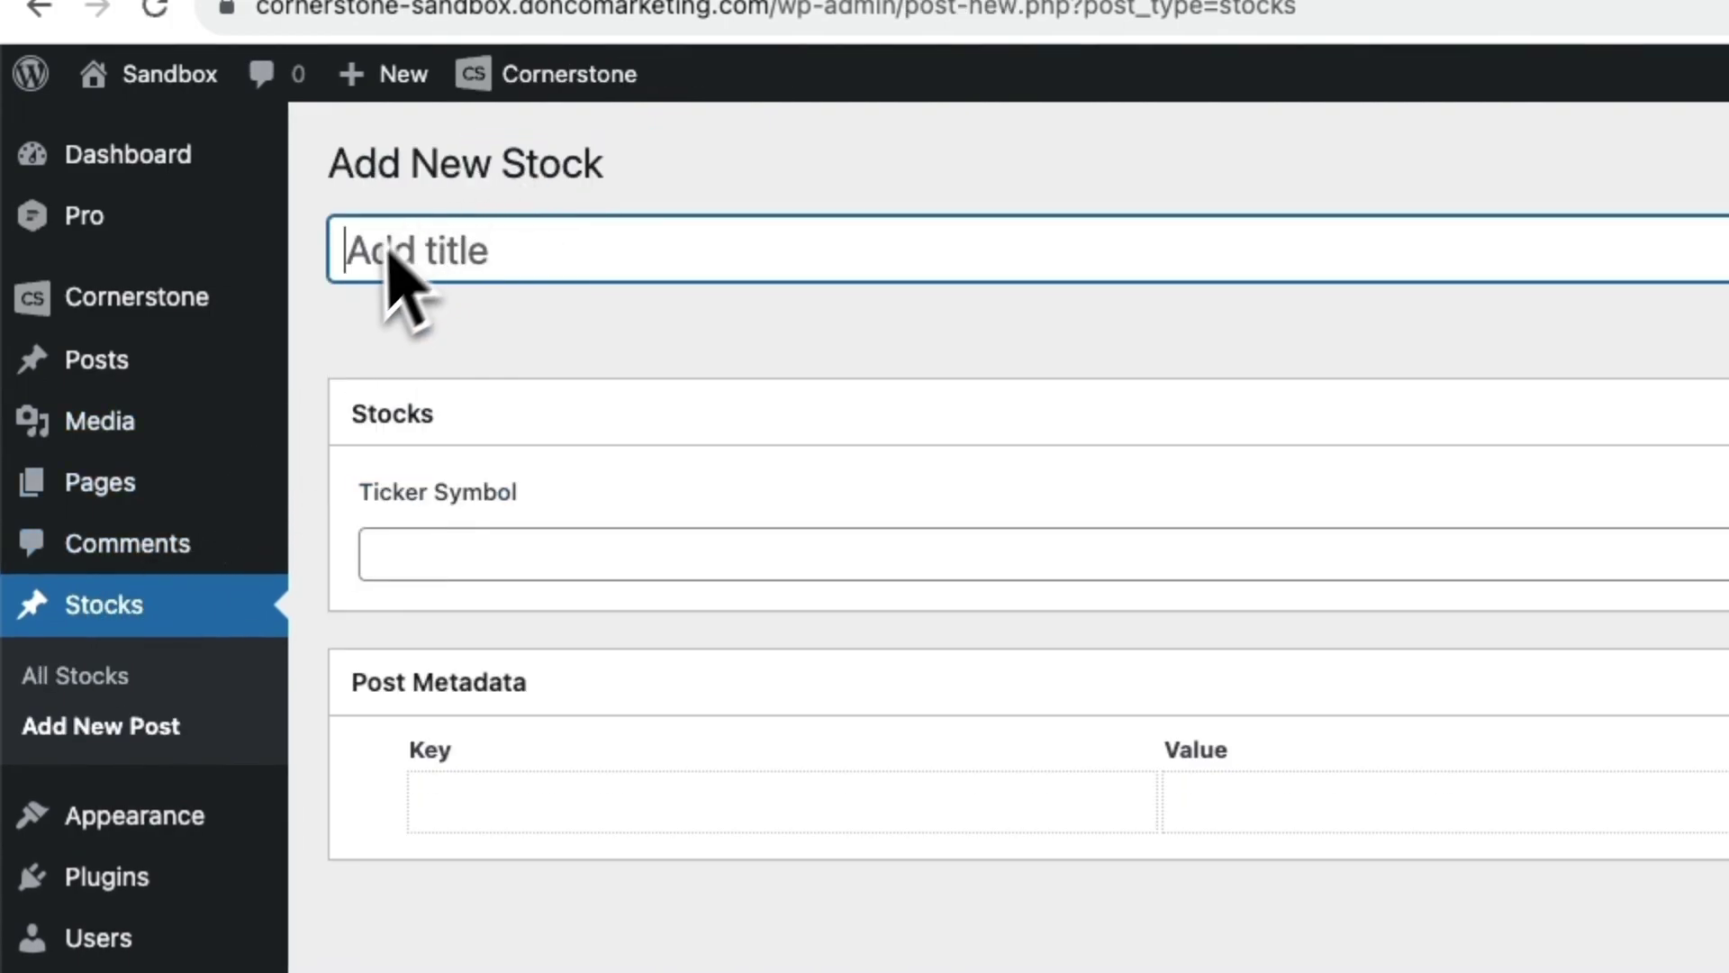
click(400, 551)
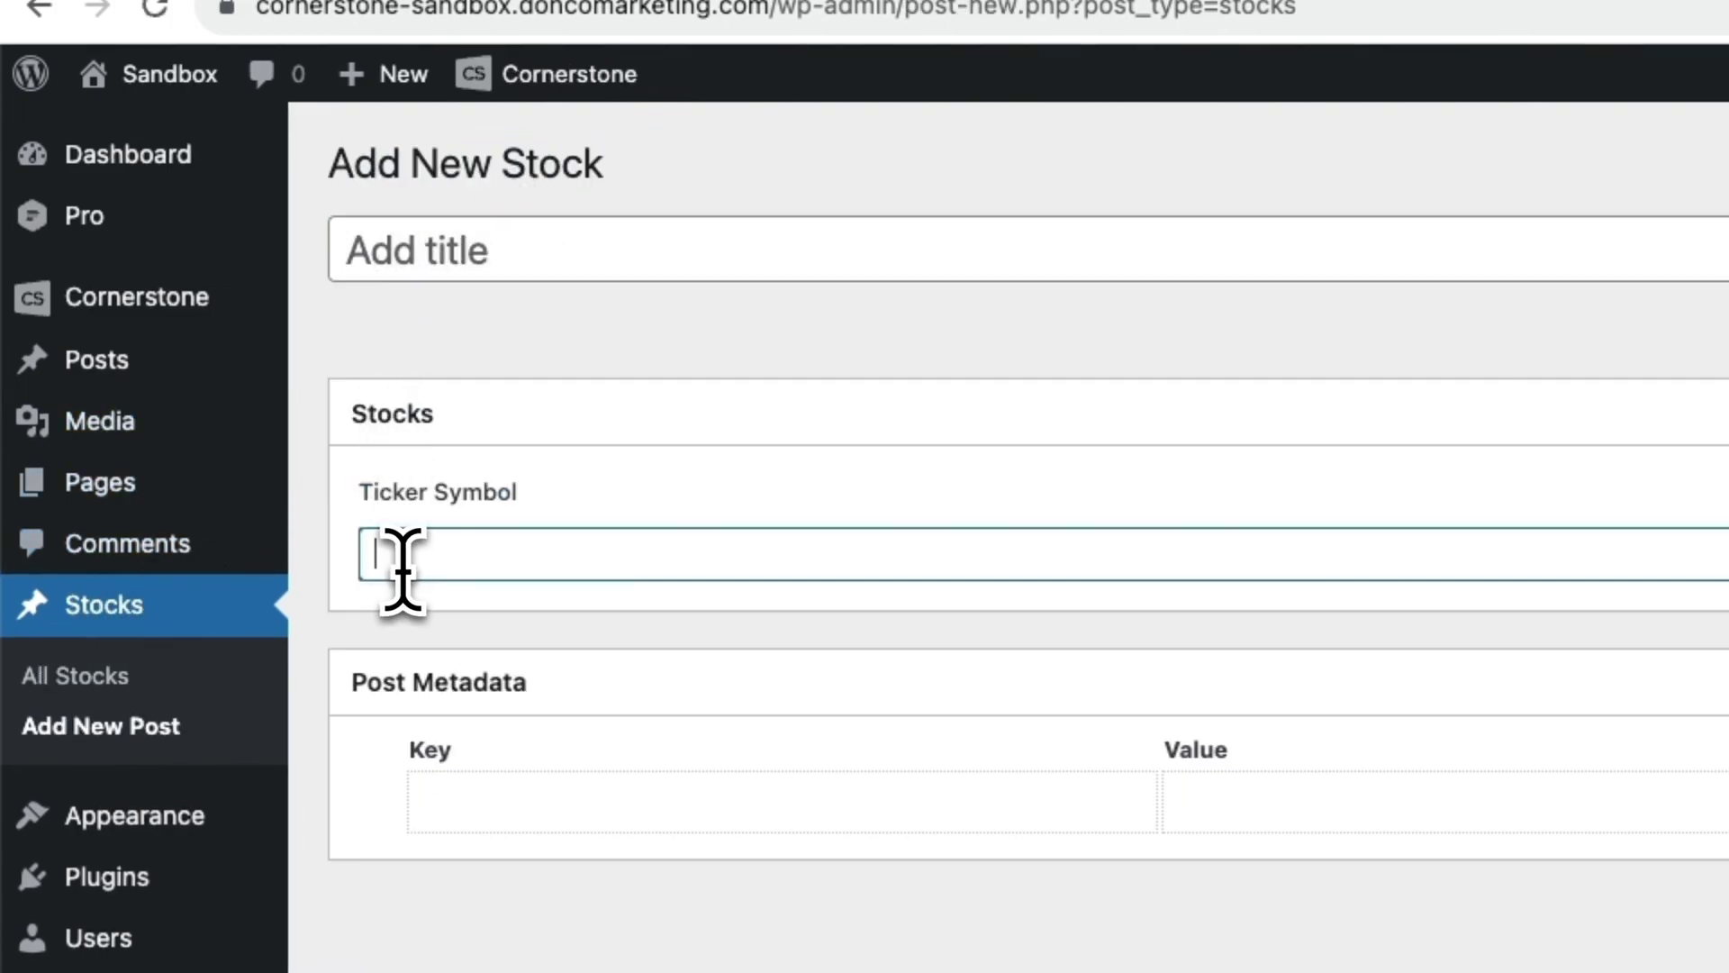
click(414, 266)
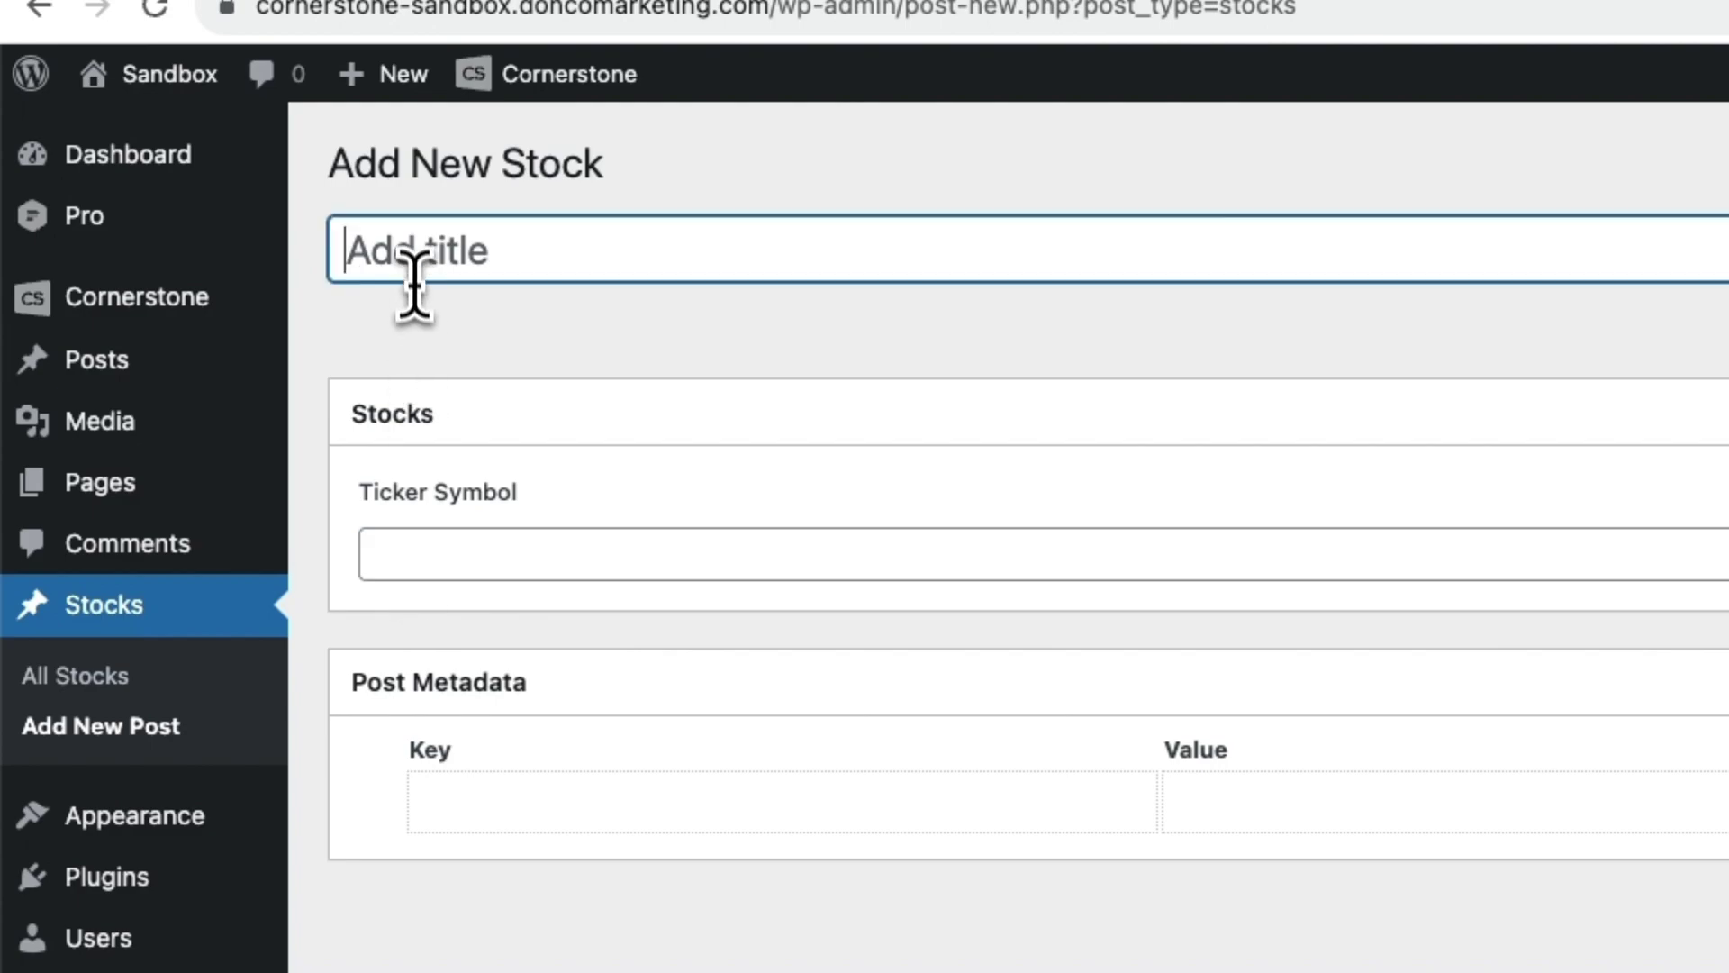
click(612, 578)
text(AAPL)
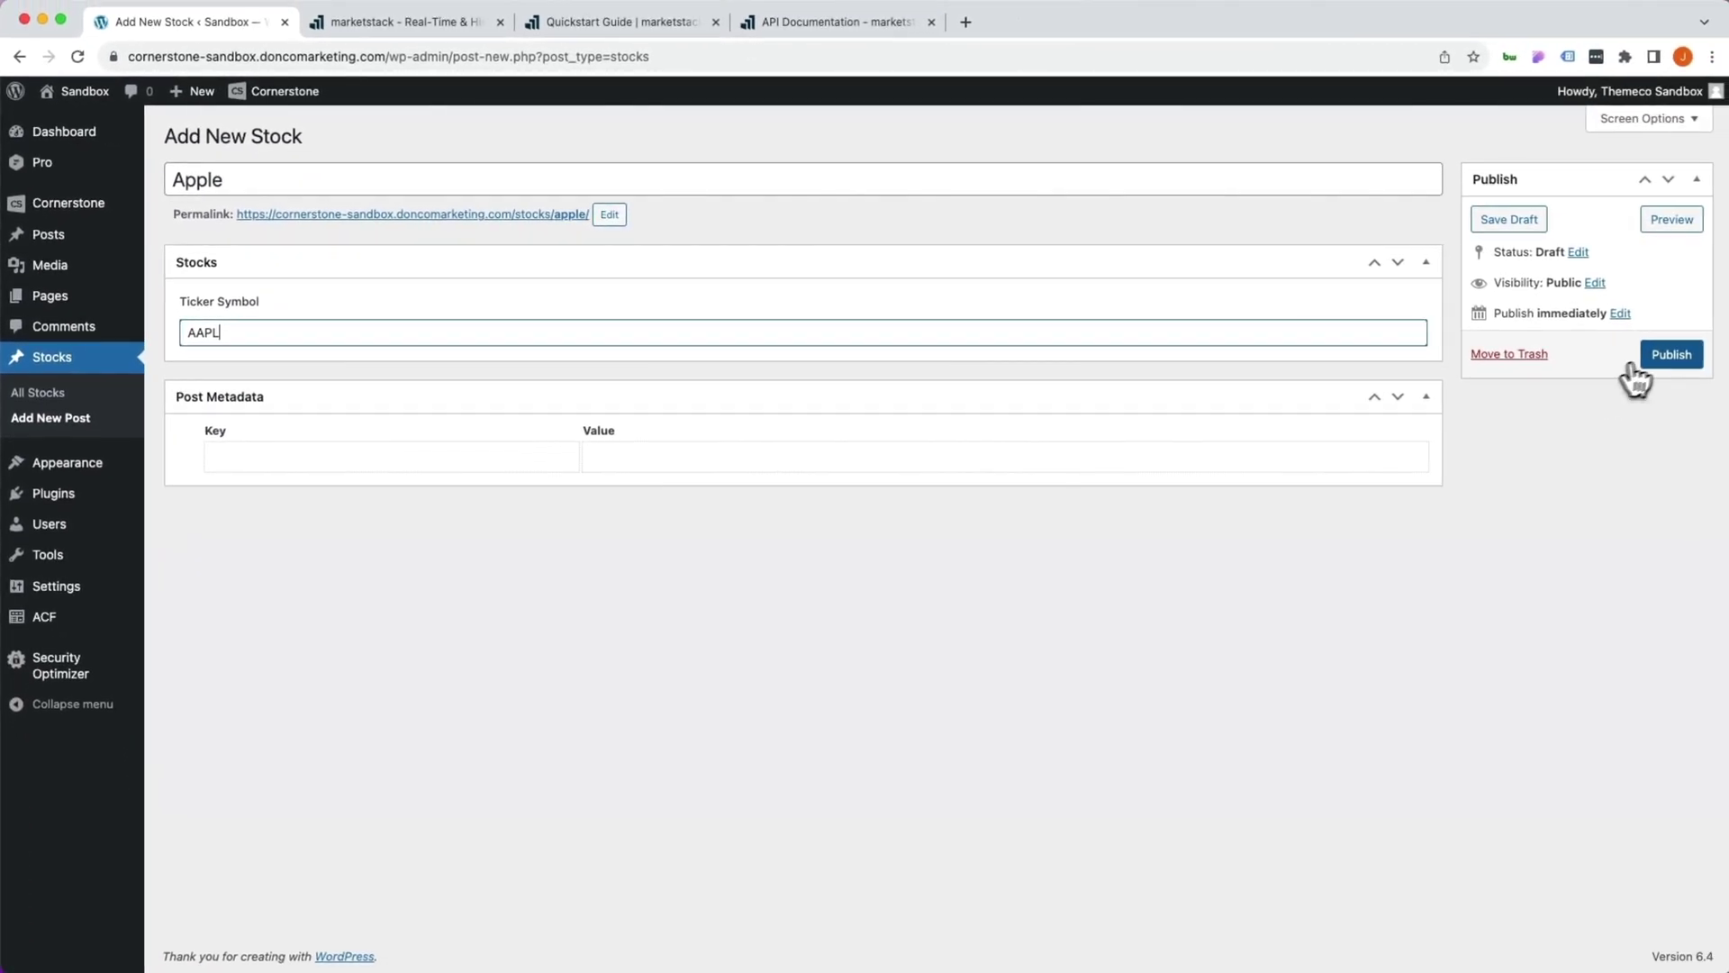
click(1669, 354)
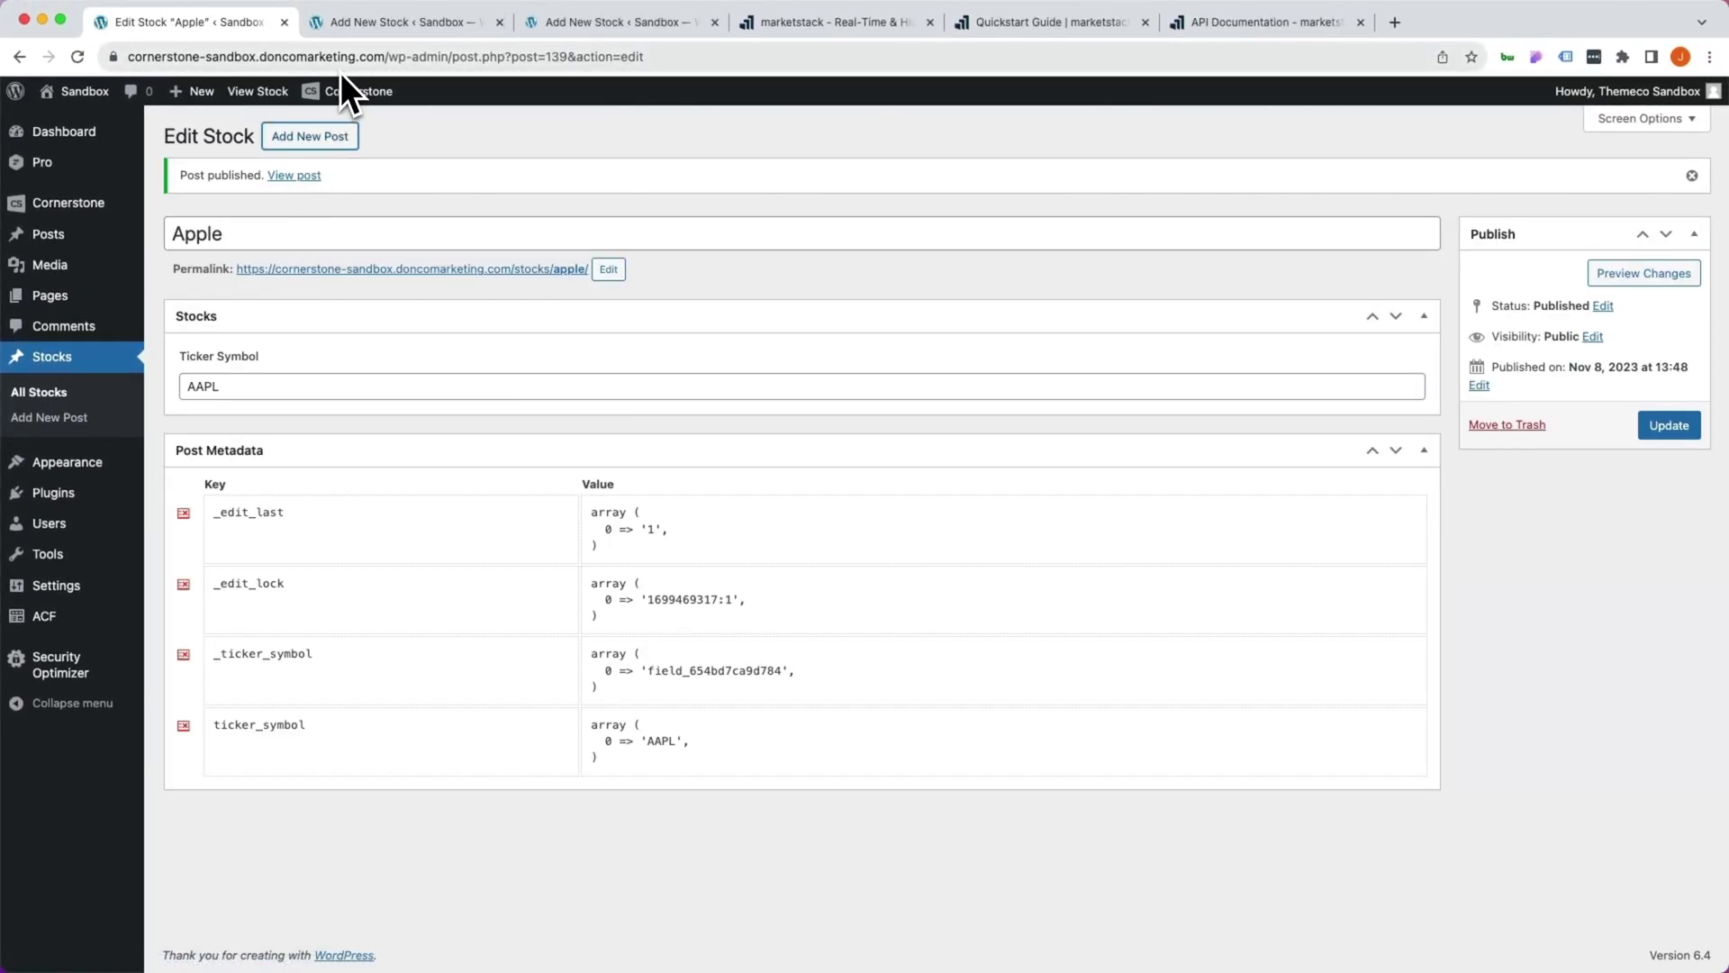
Publish a second stock post titled Microsoft with ticker symbol MSFT.
click(349, 25)
text(Microsoft)
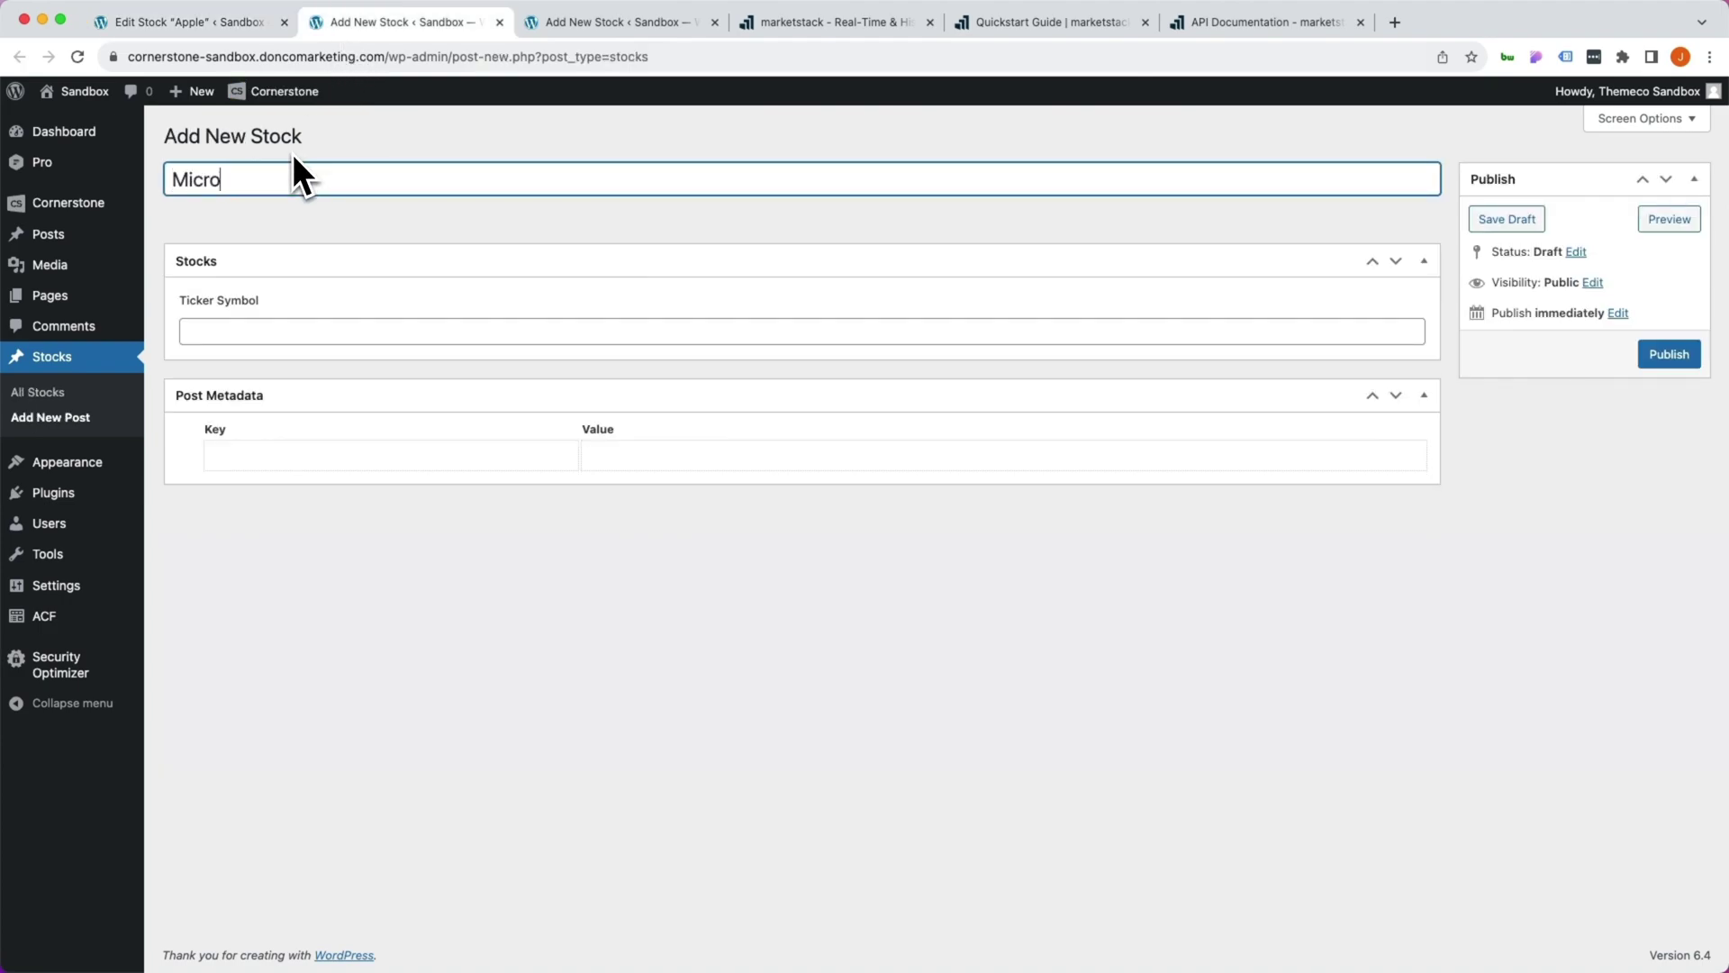
click(260, 332)
text(MSFT)
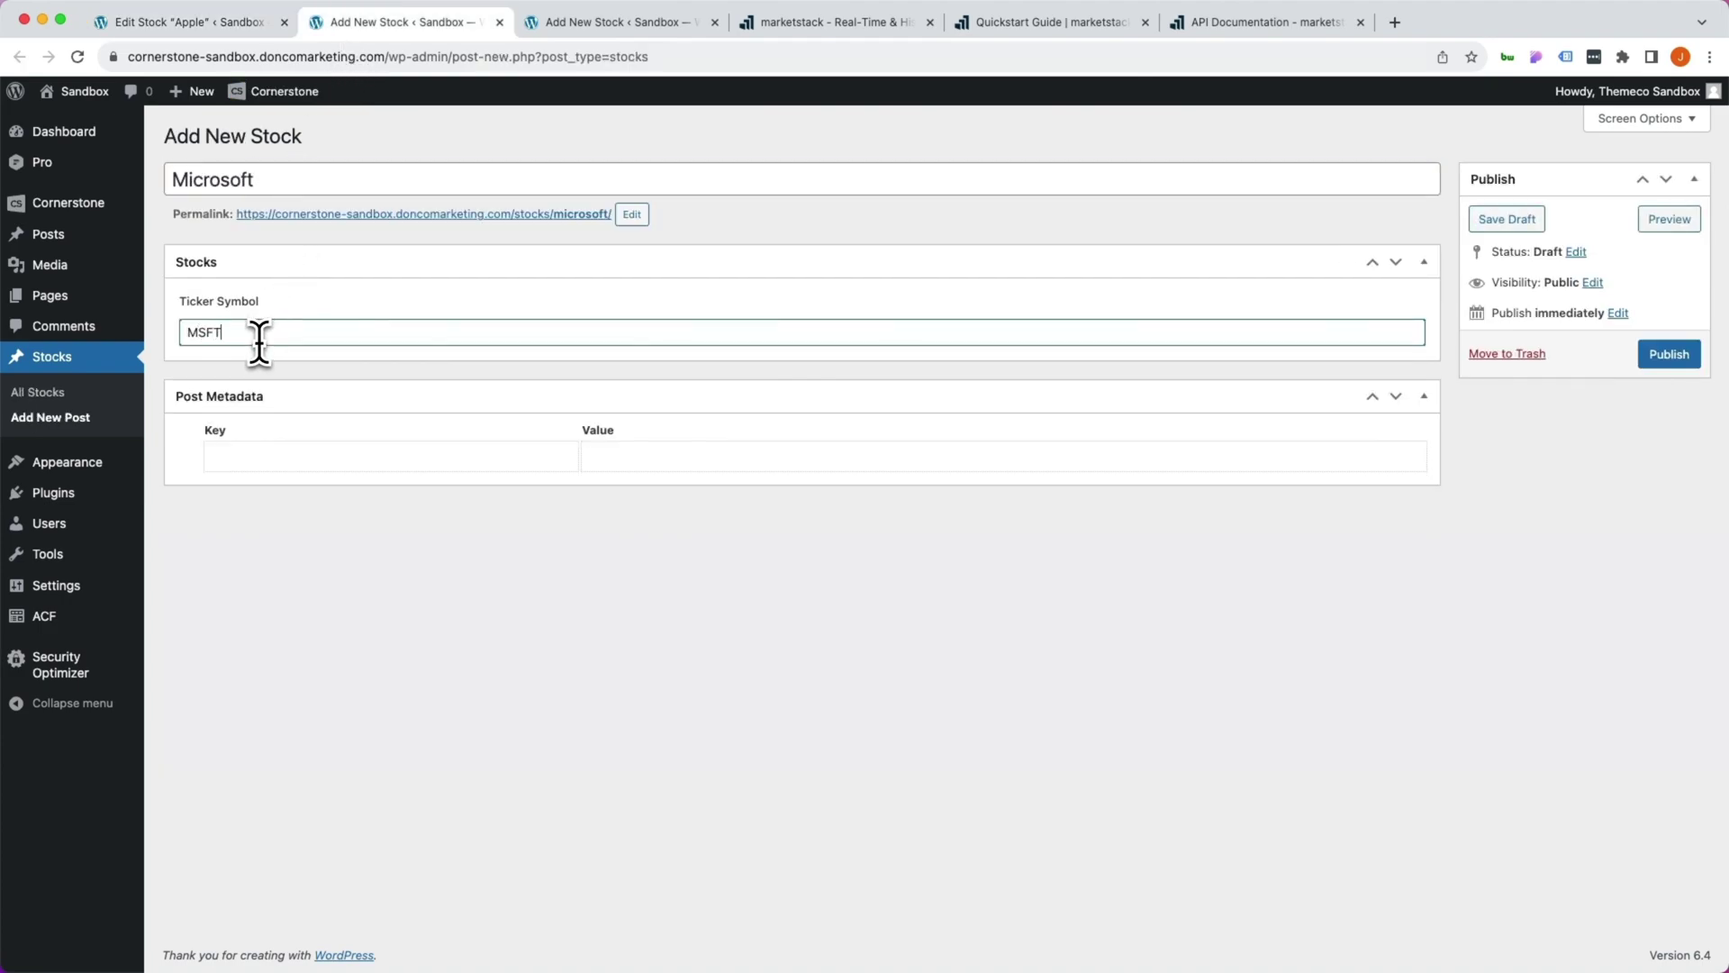
key(Return)
Publish a third stock post titled Alphabet with ticker symbol GOOG.
click(622, 21)
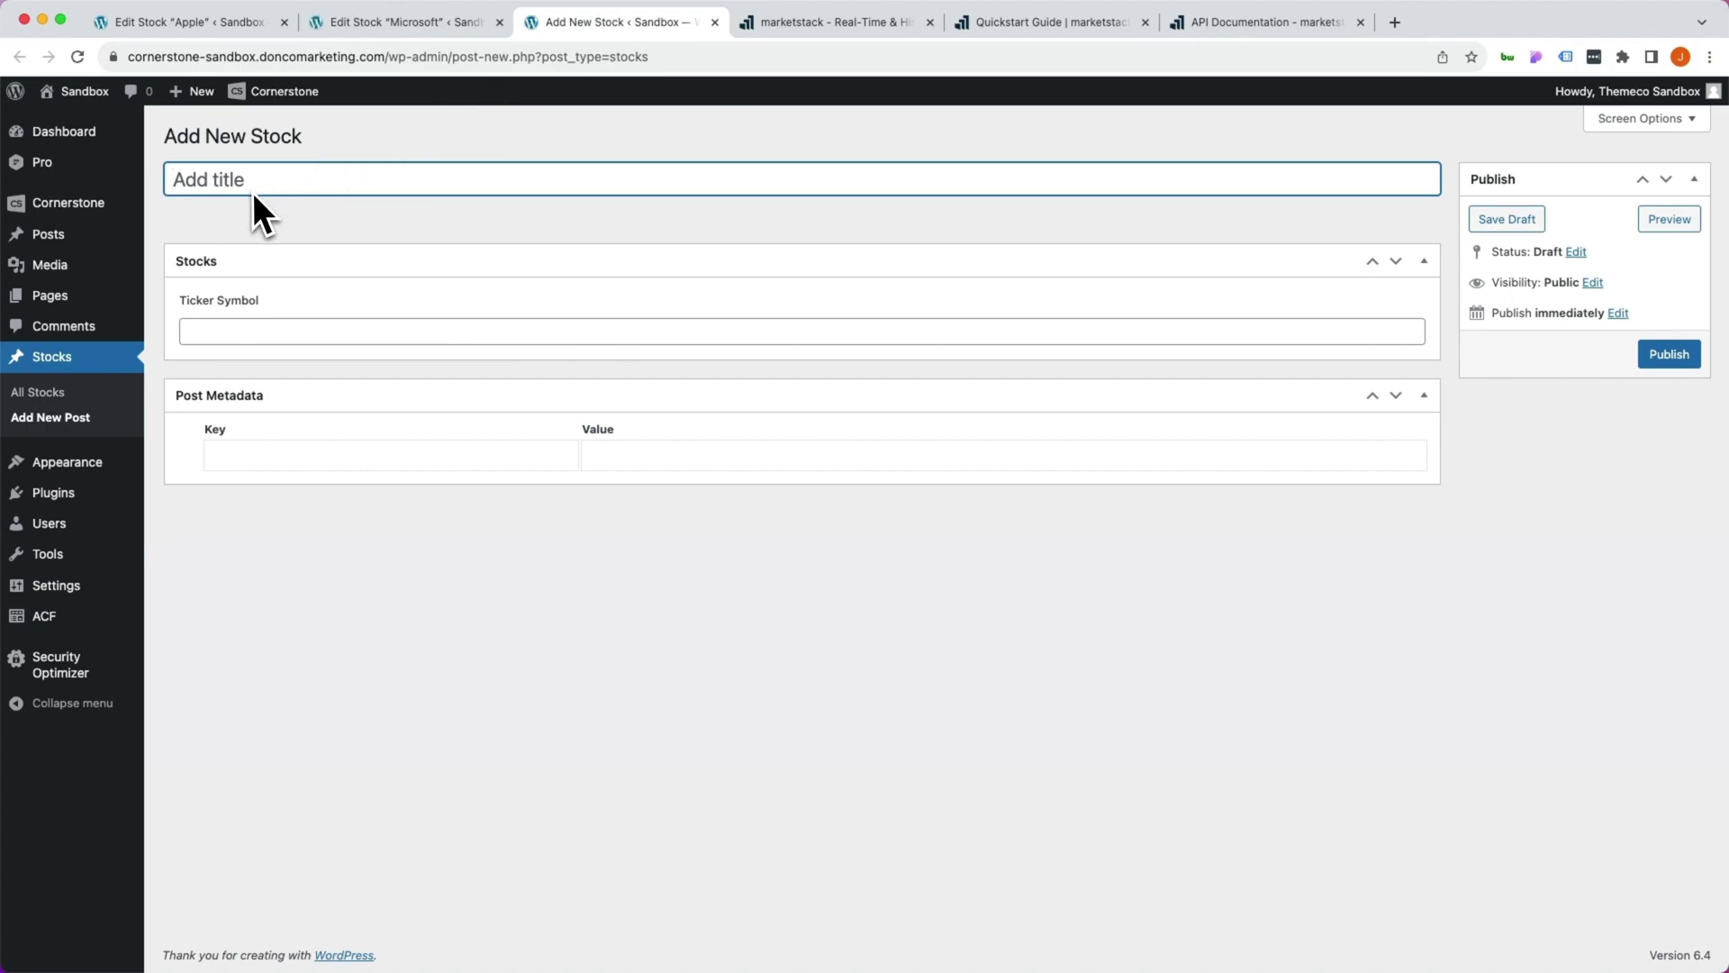
text(Alphabet)
click(290, 335)
text(GOOG)
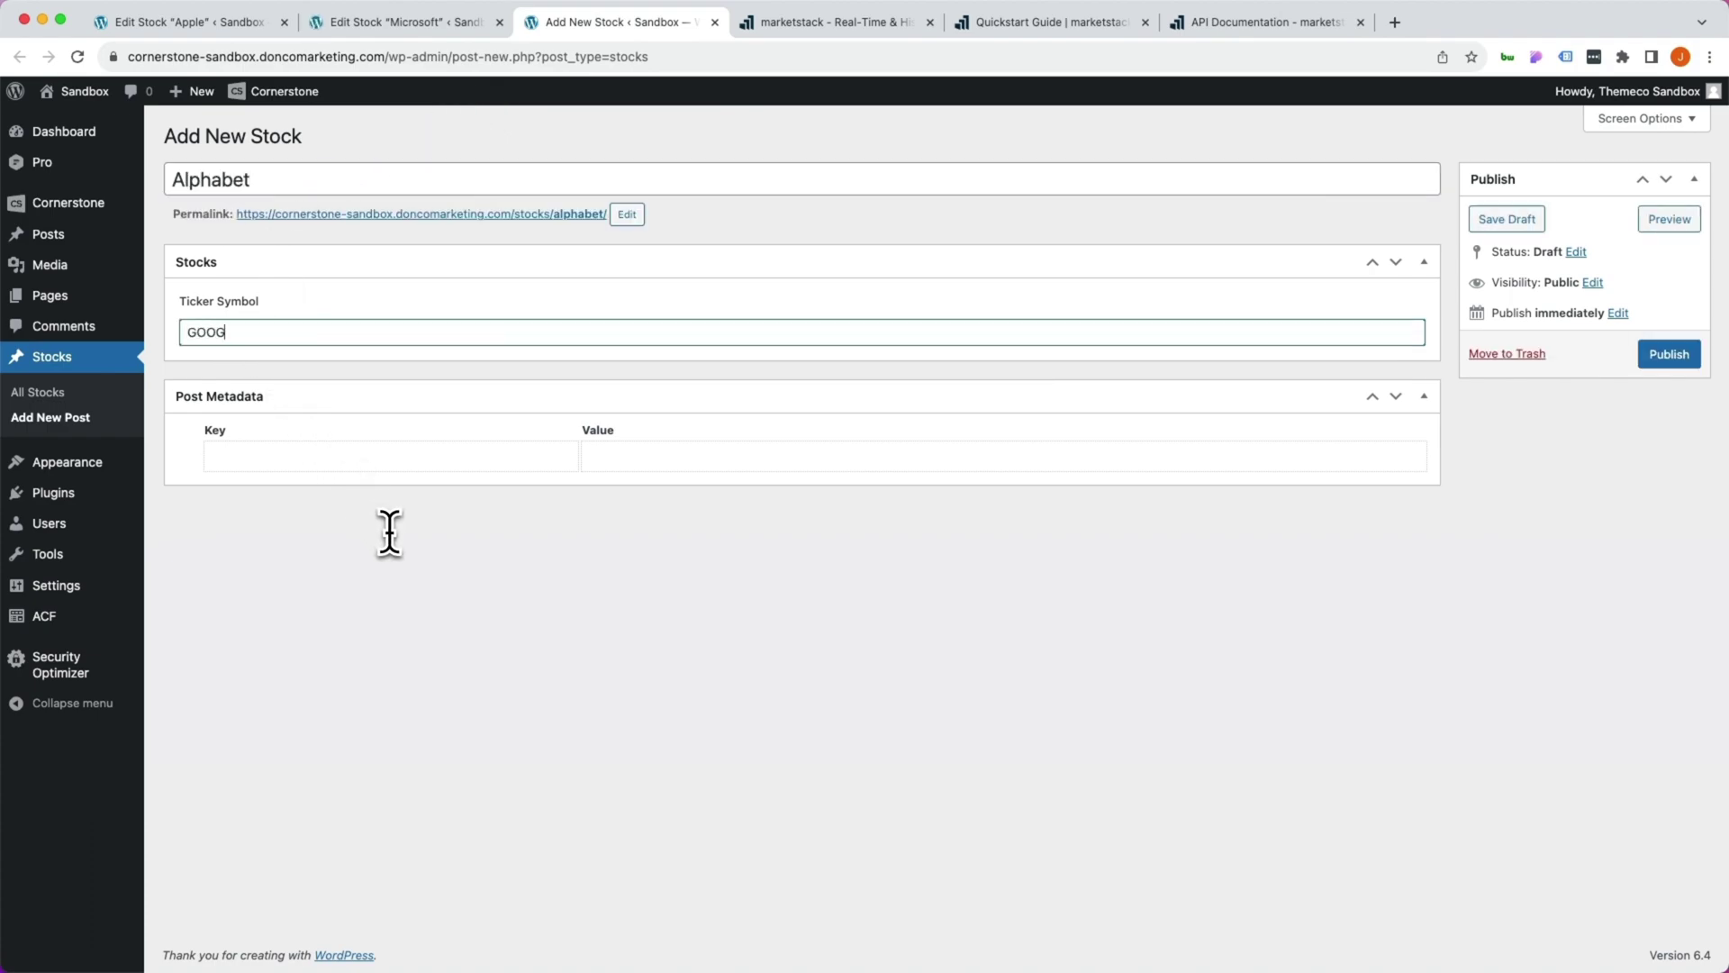
click(1662, 360)
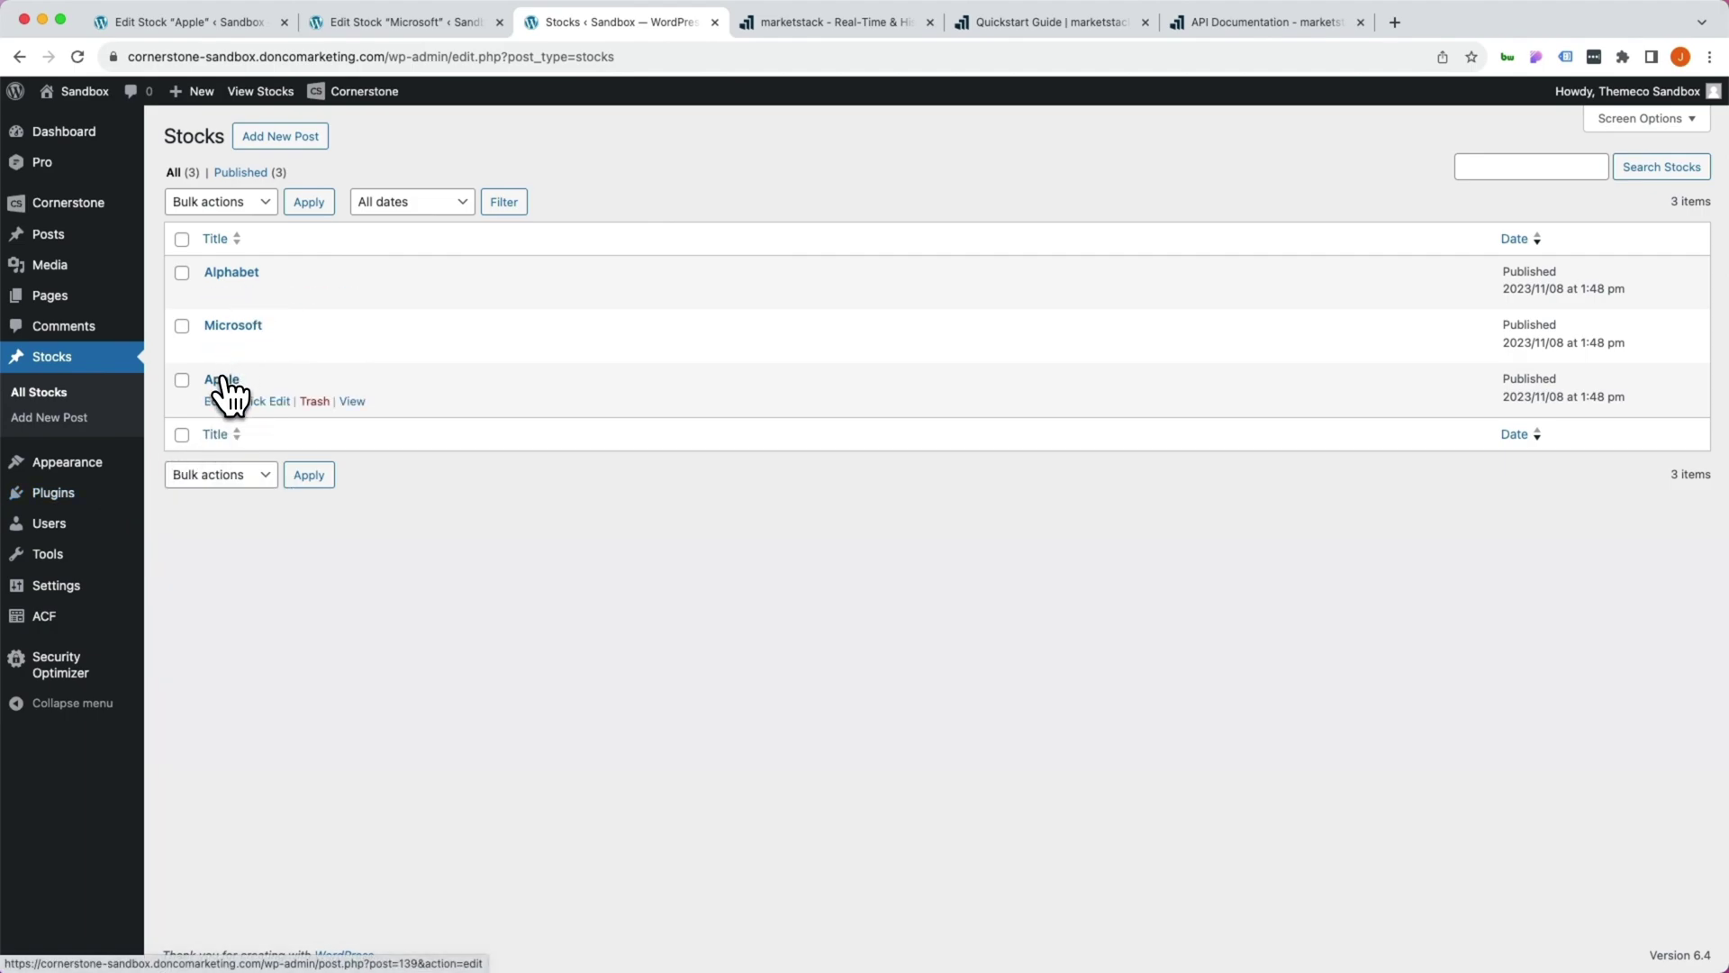
Switch to Cornerstone, create a blank Single Layout and name it Individual Stocks Page.
mouse_move(356, 104)
click(341, 137)
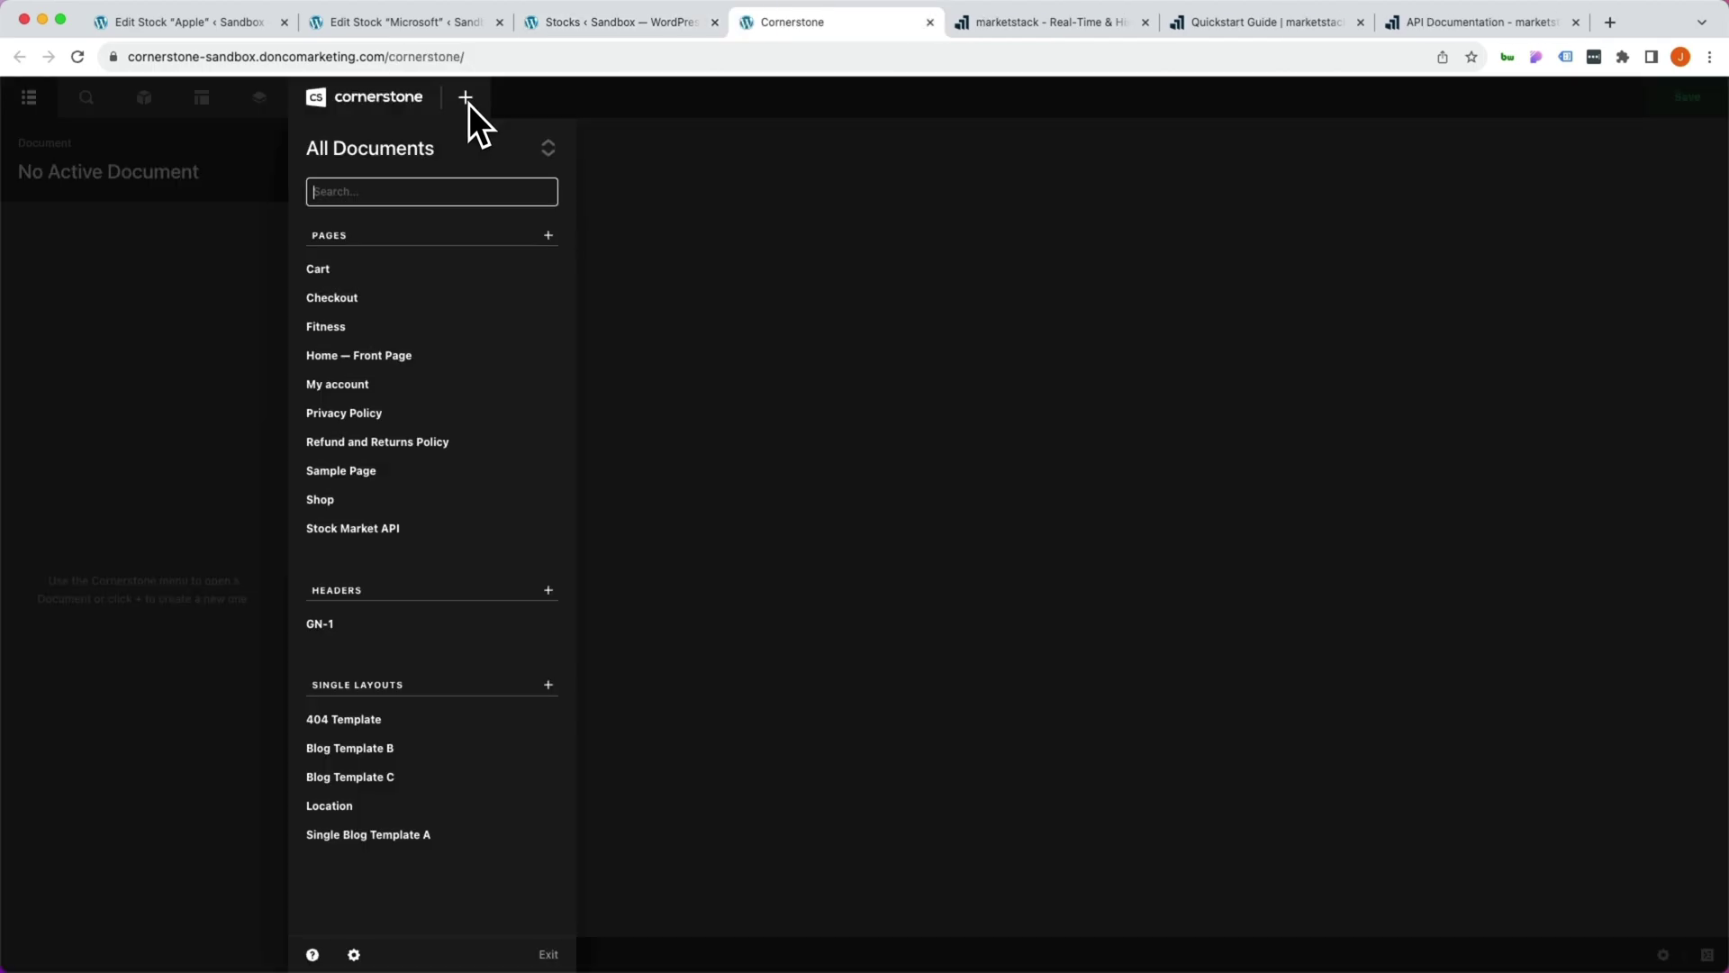
click(465, 97)
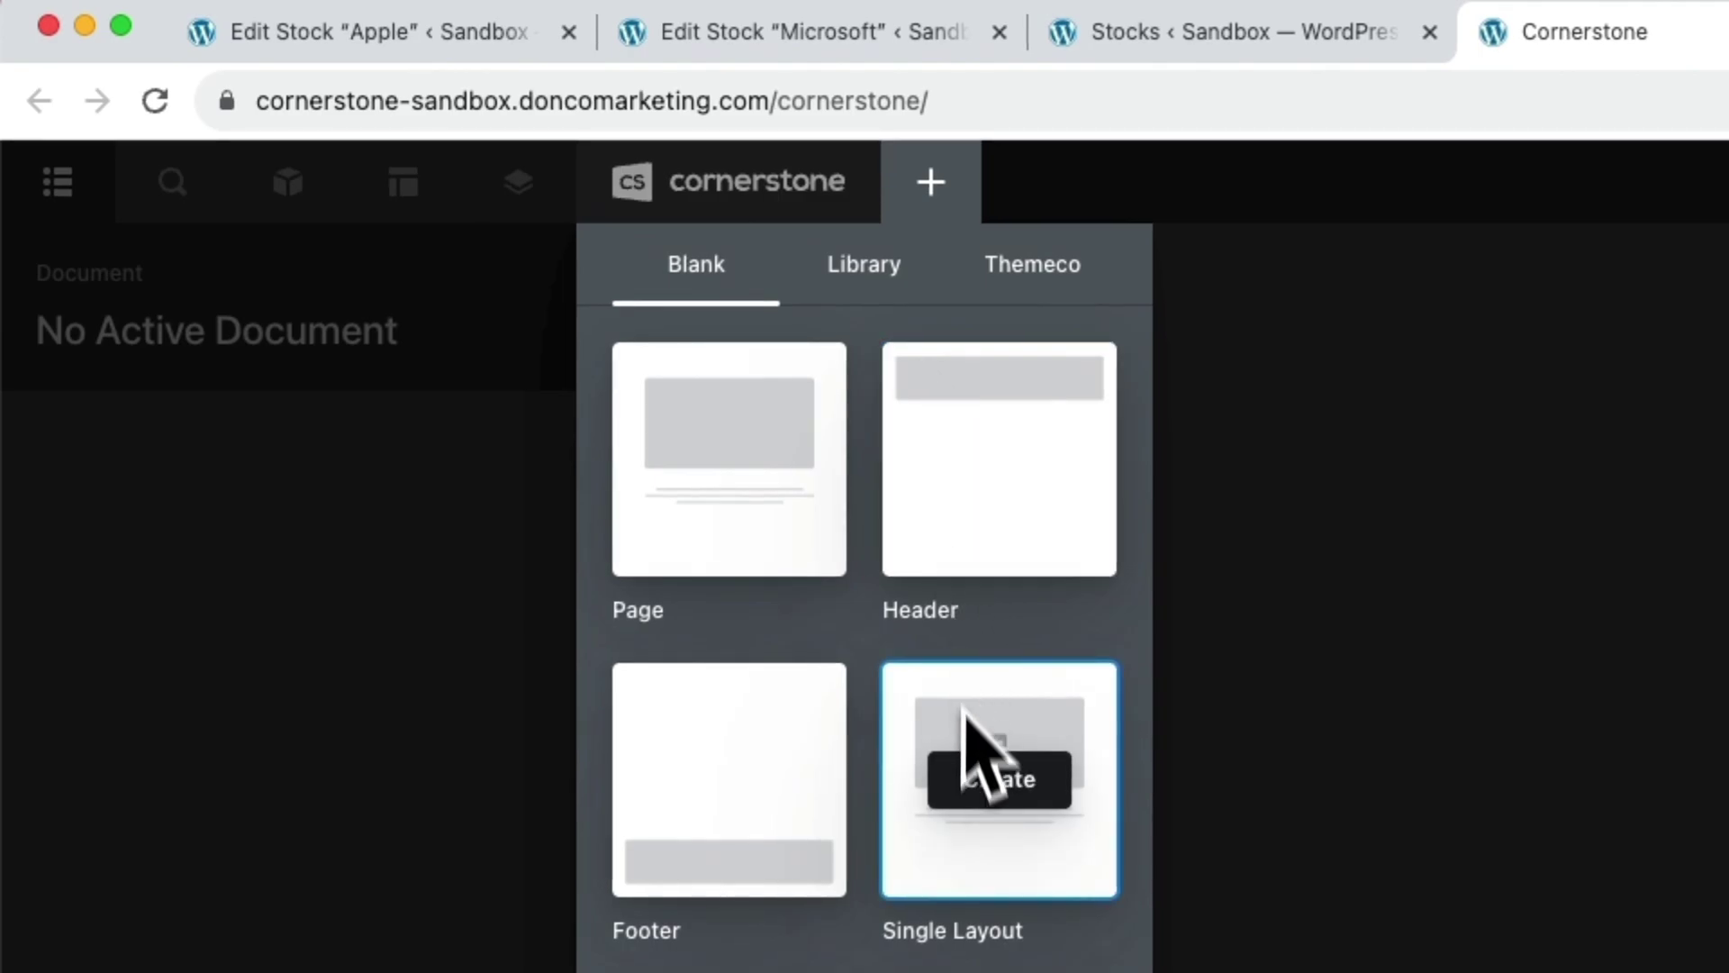
click(973, 782)
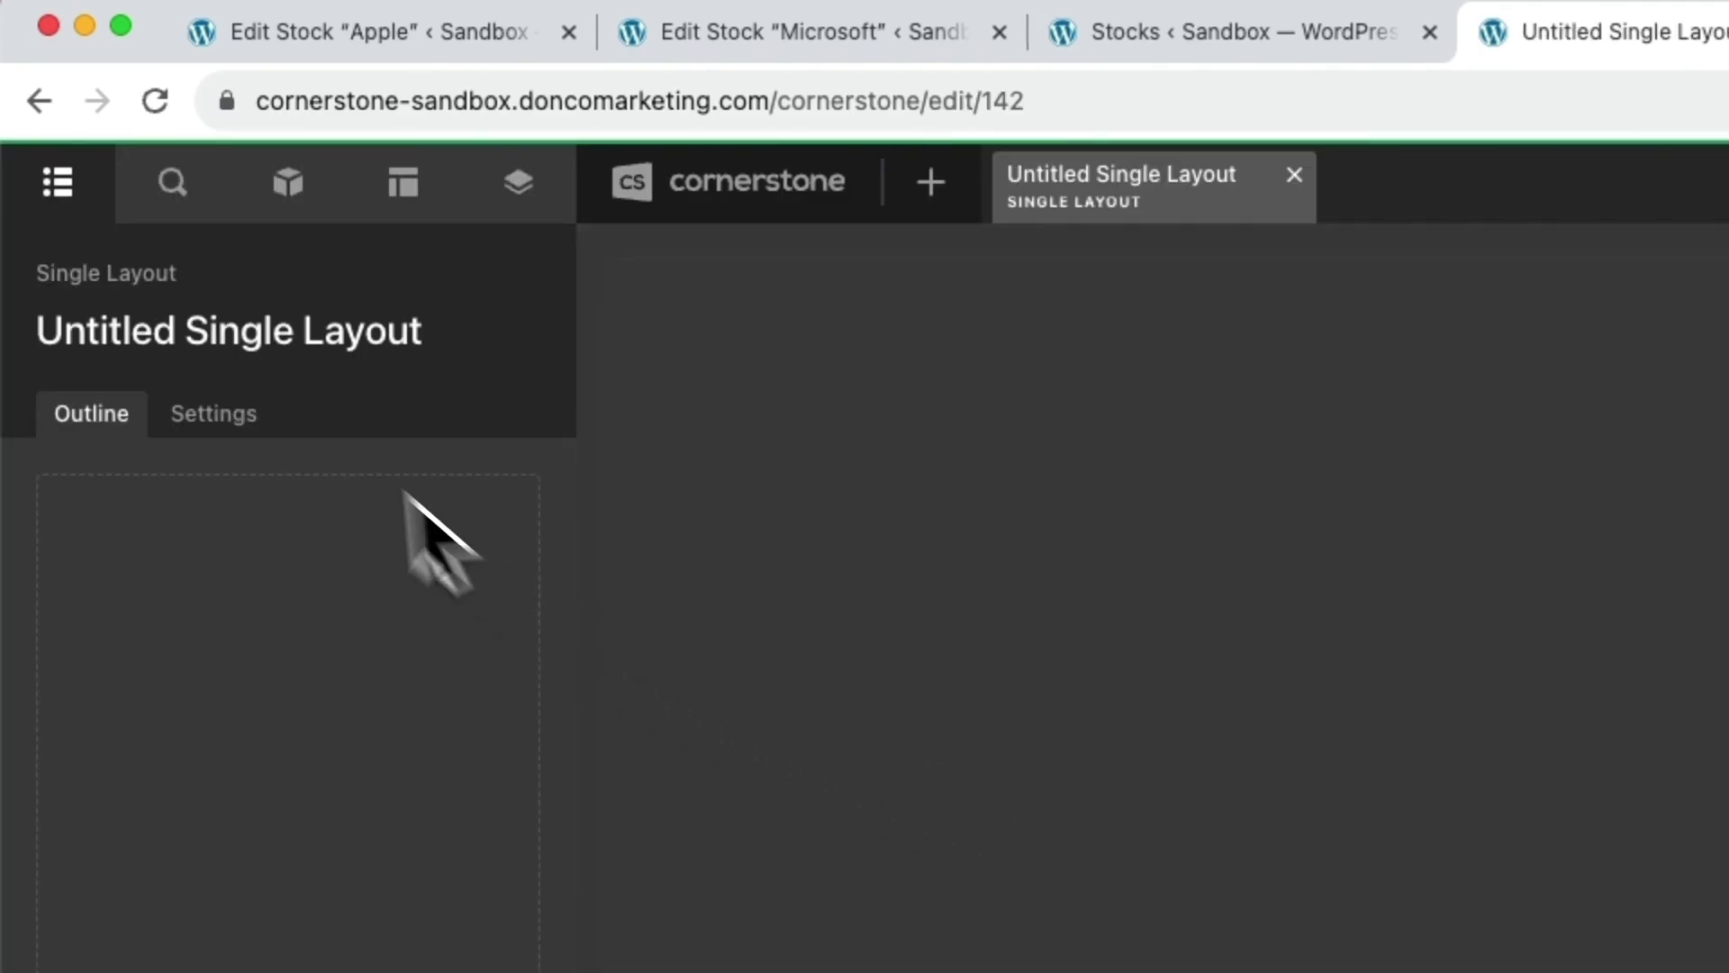
click(263, 335)
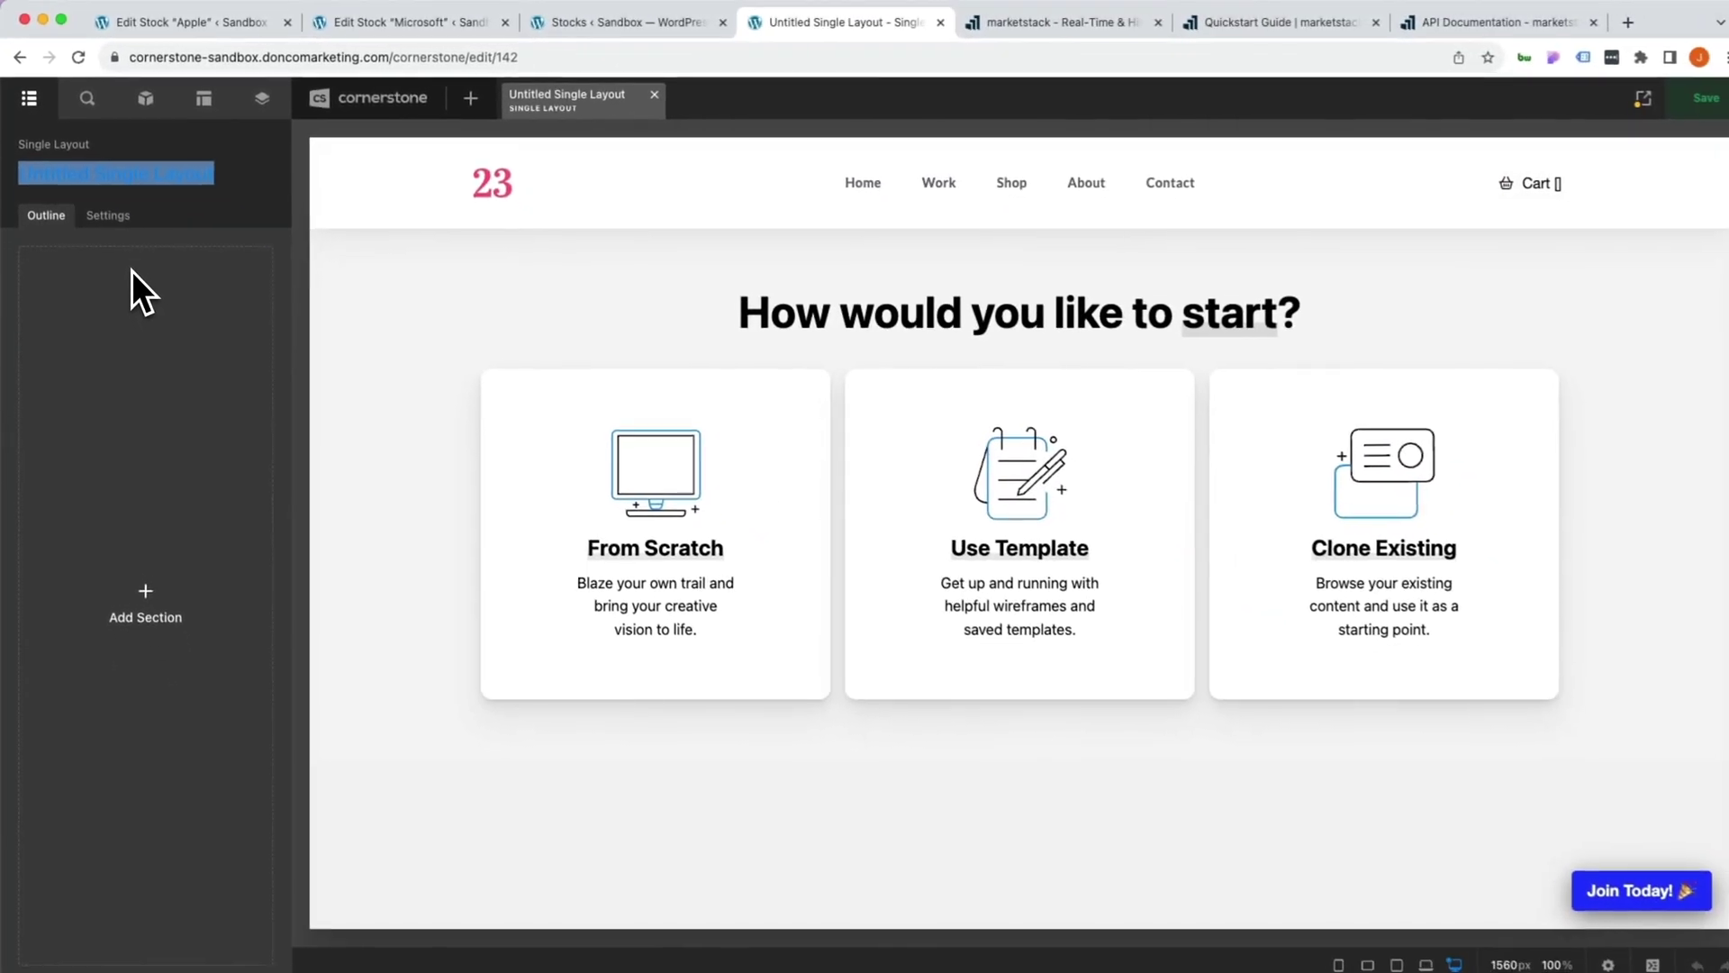
text(Individual Stoc)
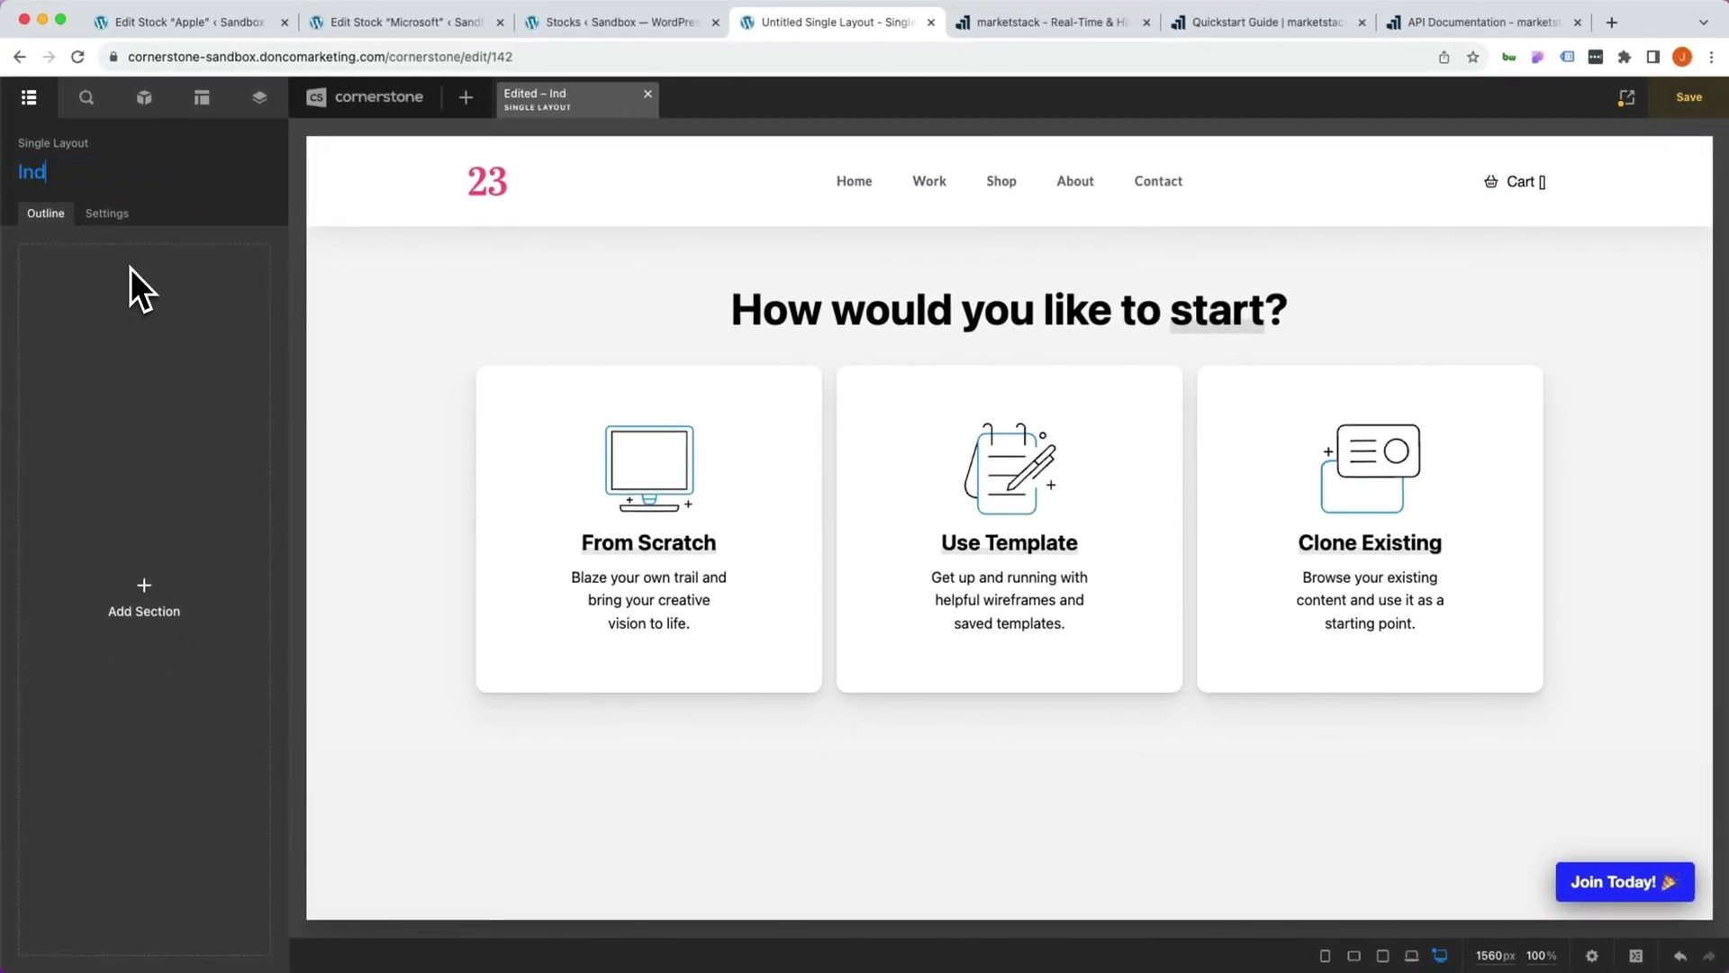
text(ks Page)
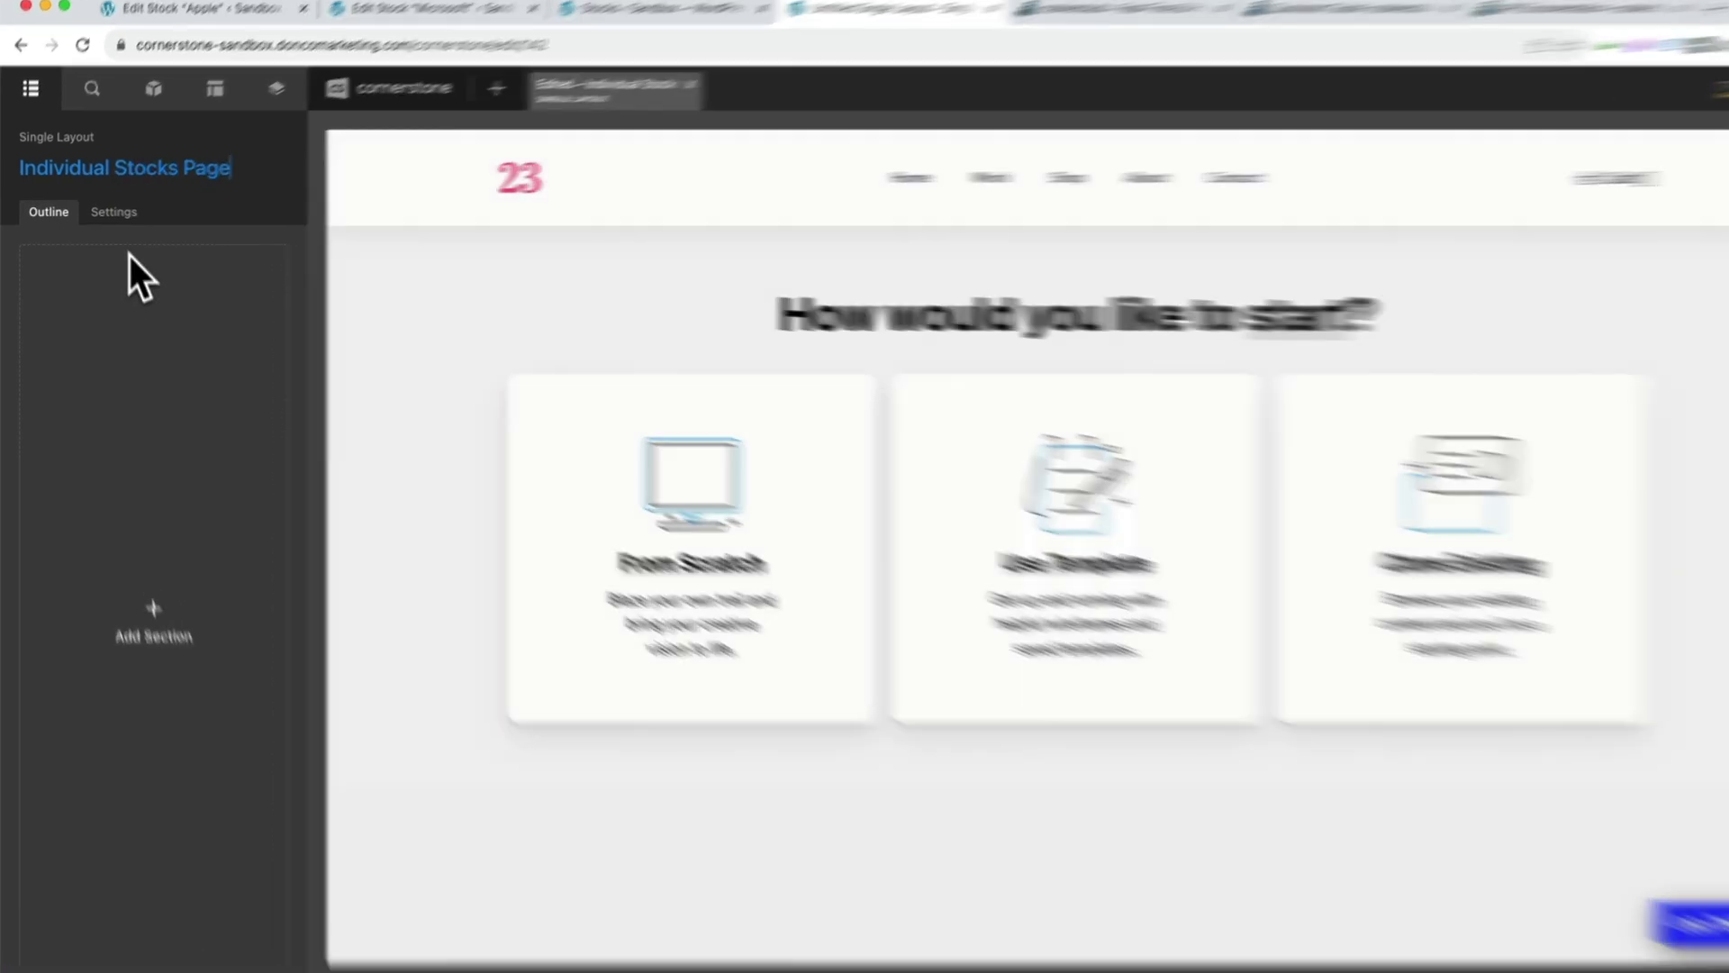
Assign the Individual Stocks Page layout with the condition Post Type is Stock.
click(114, 213)
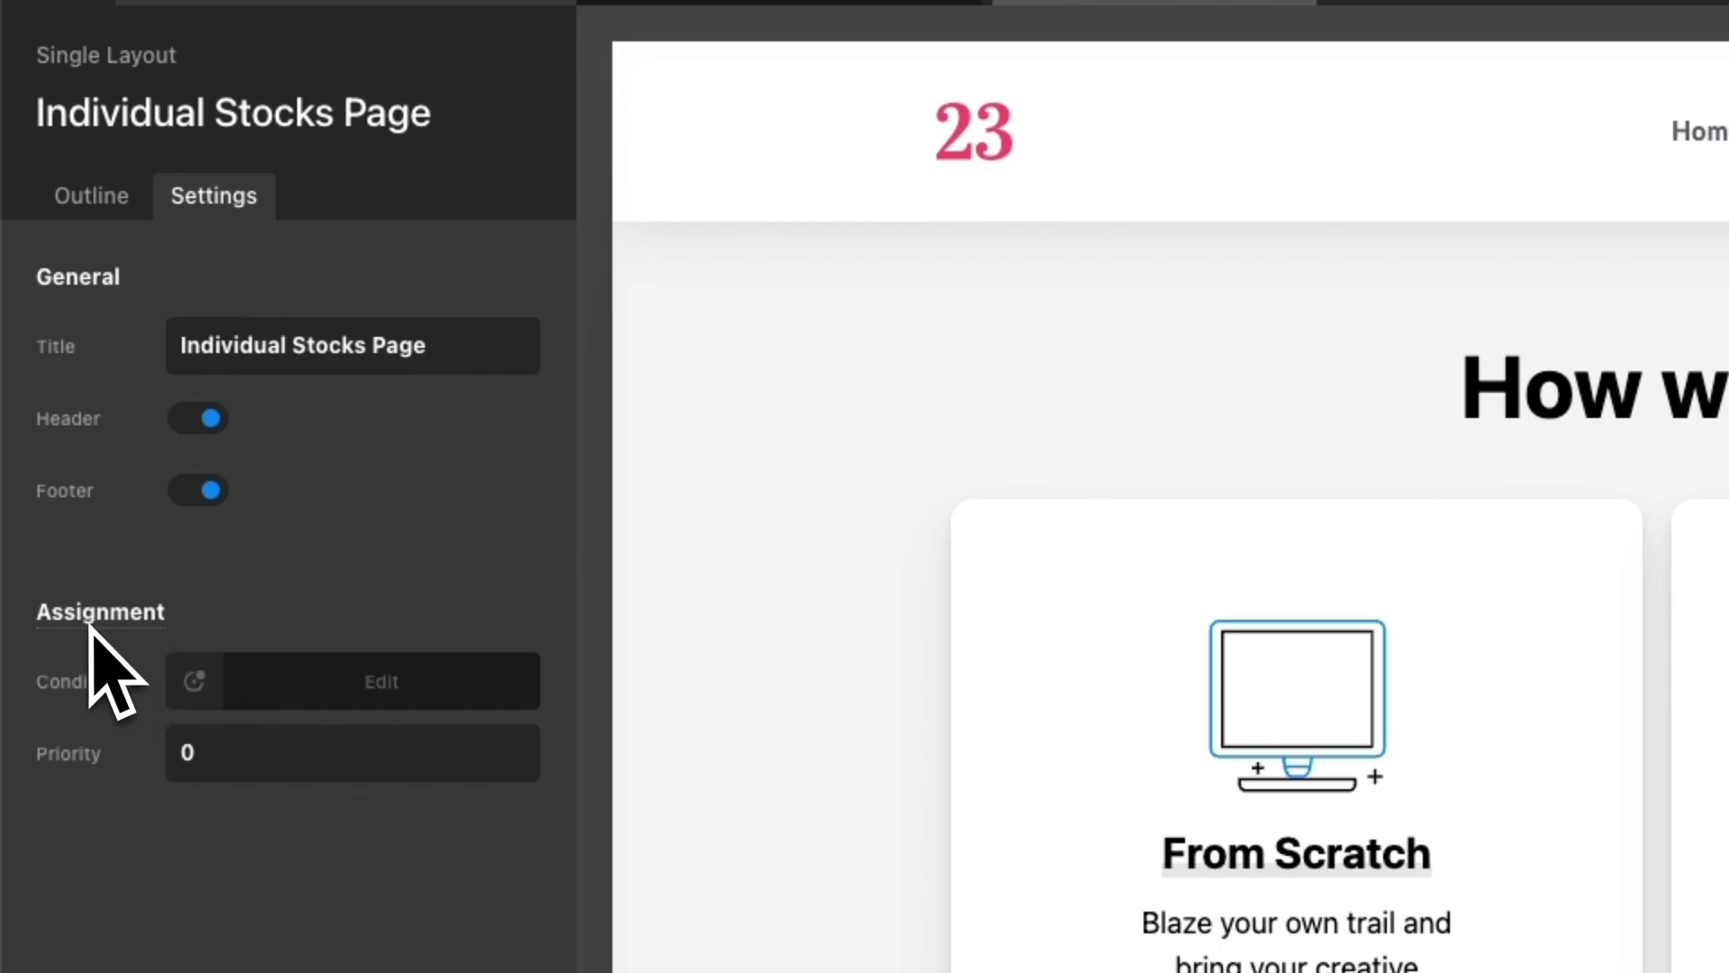
click(225, 689)
click(280, 585)
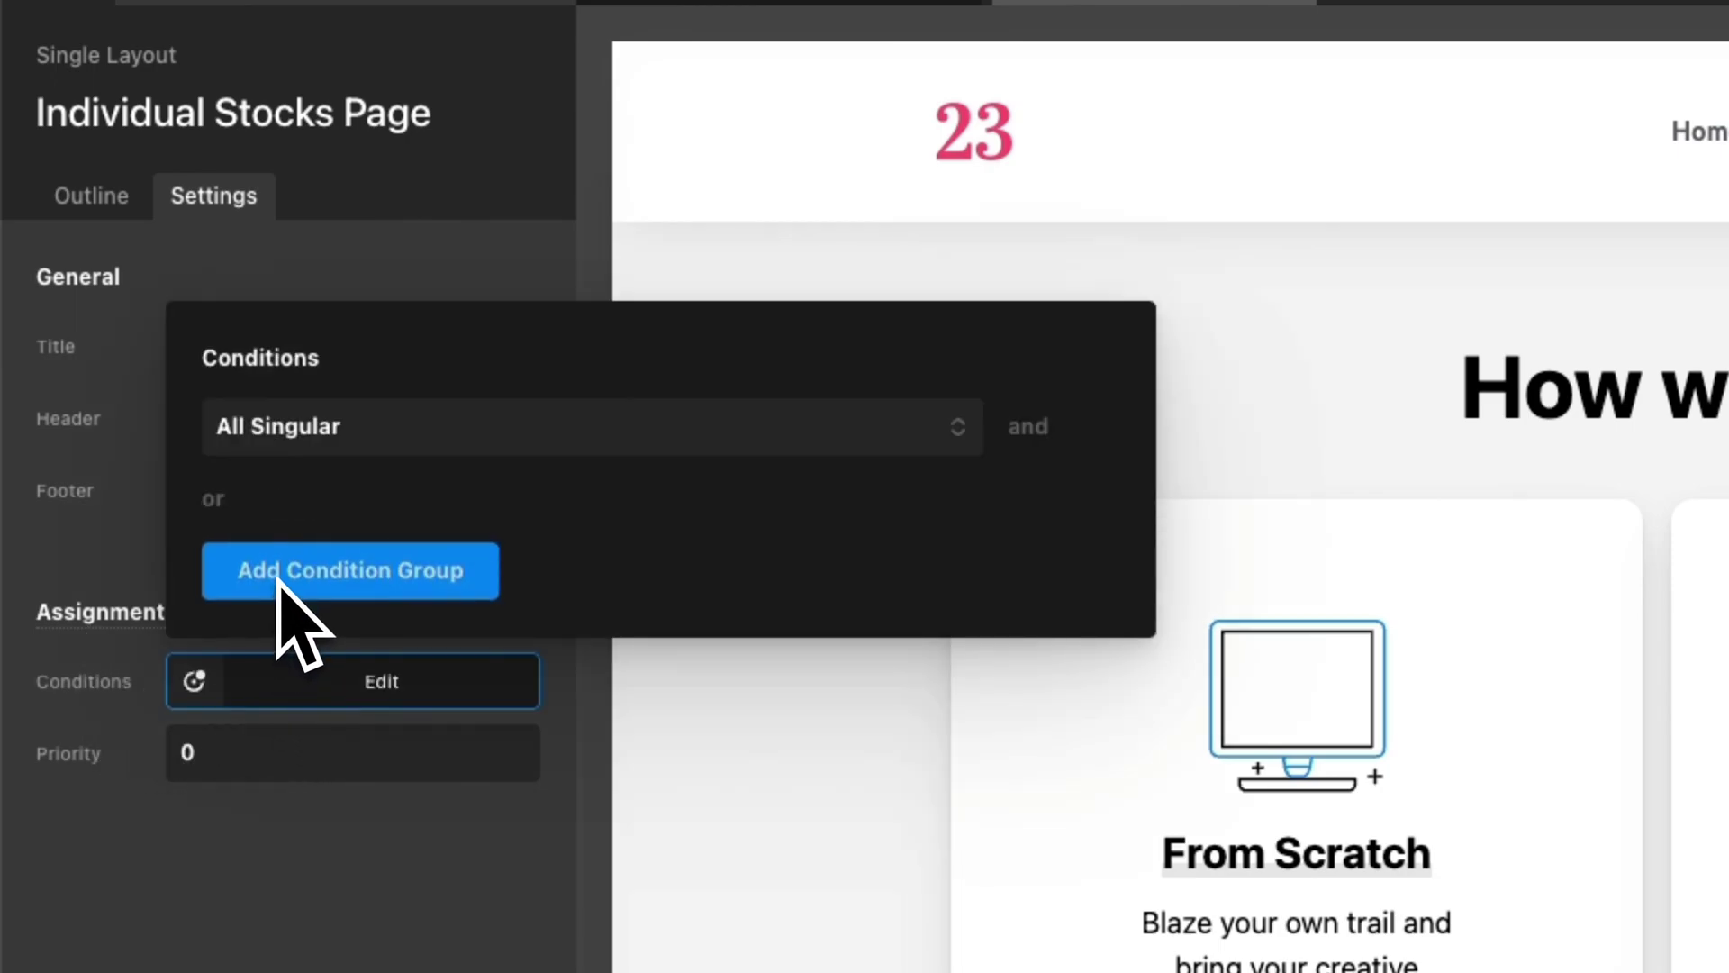
click(330, 440)
click(320, 668)
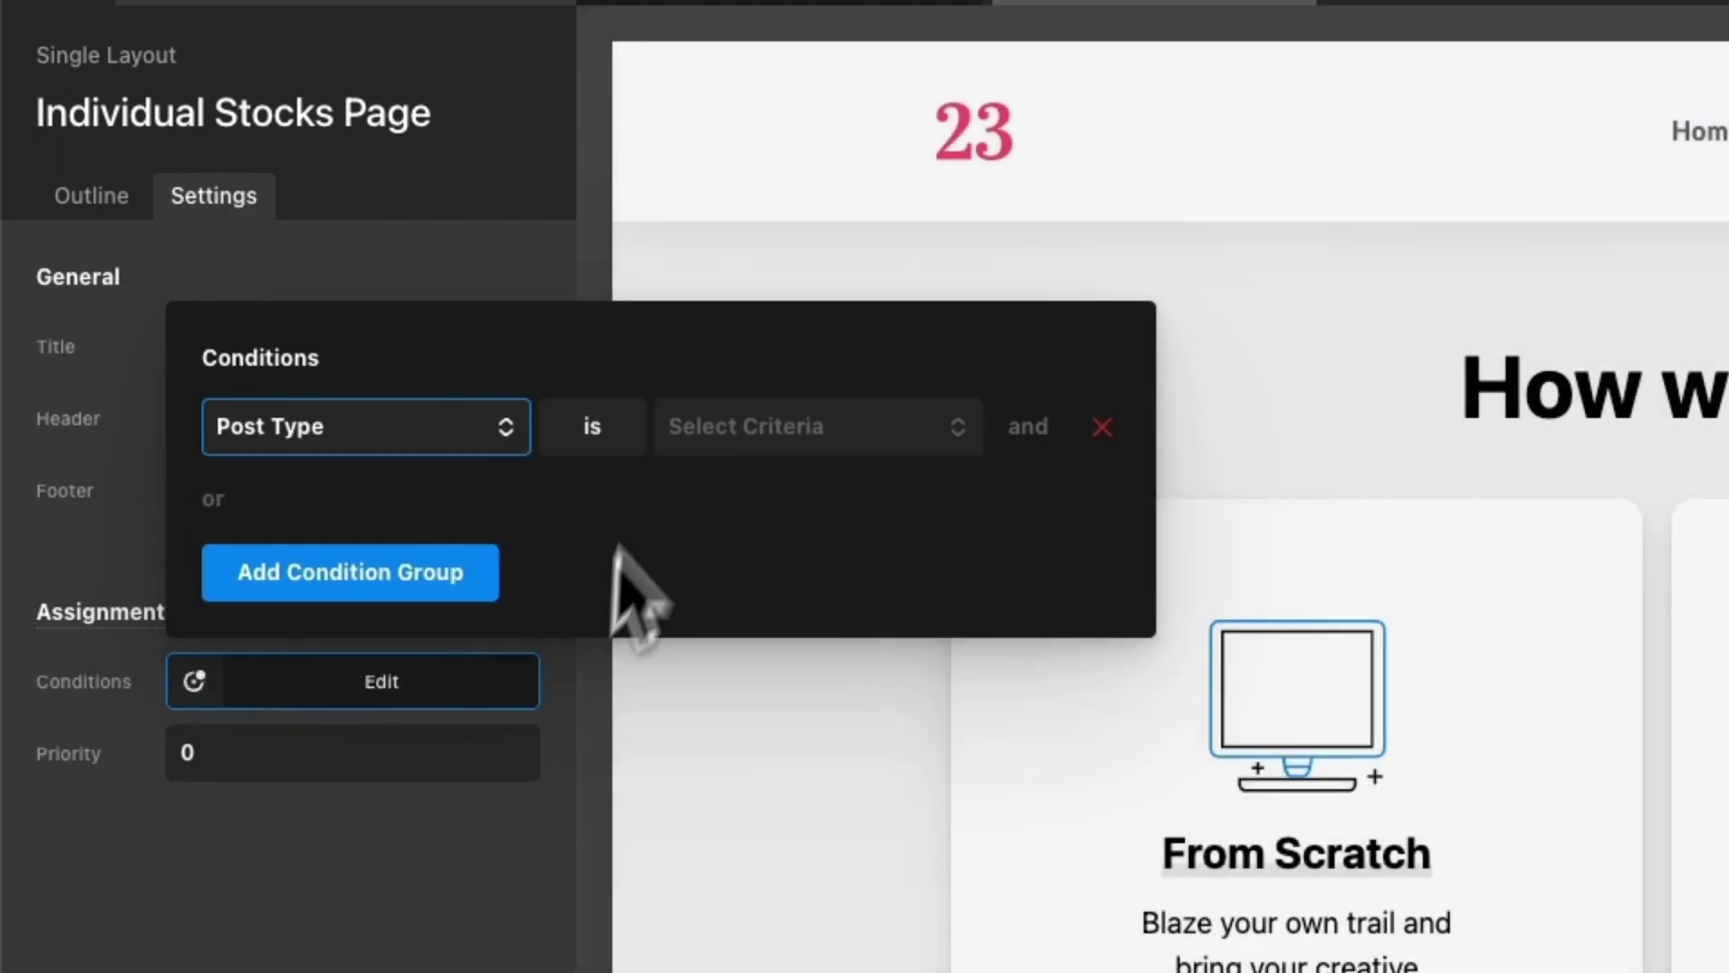
click(764, 432)
click(720, 792)
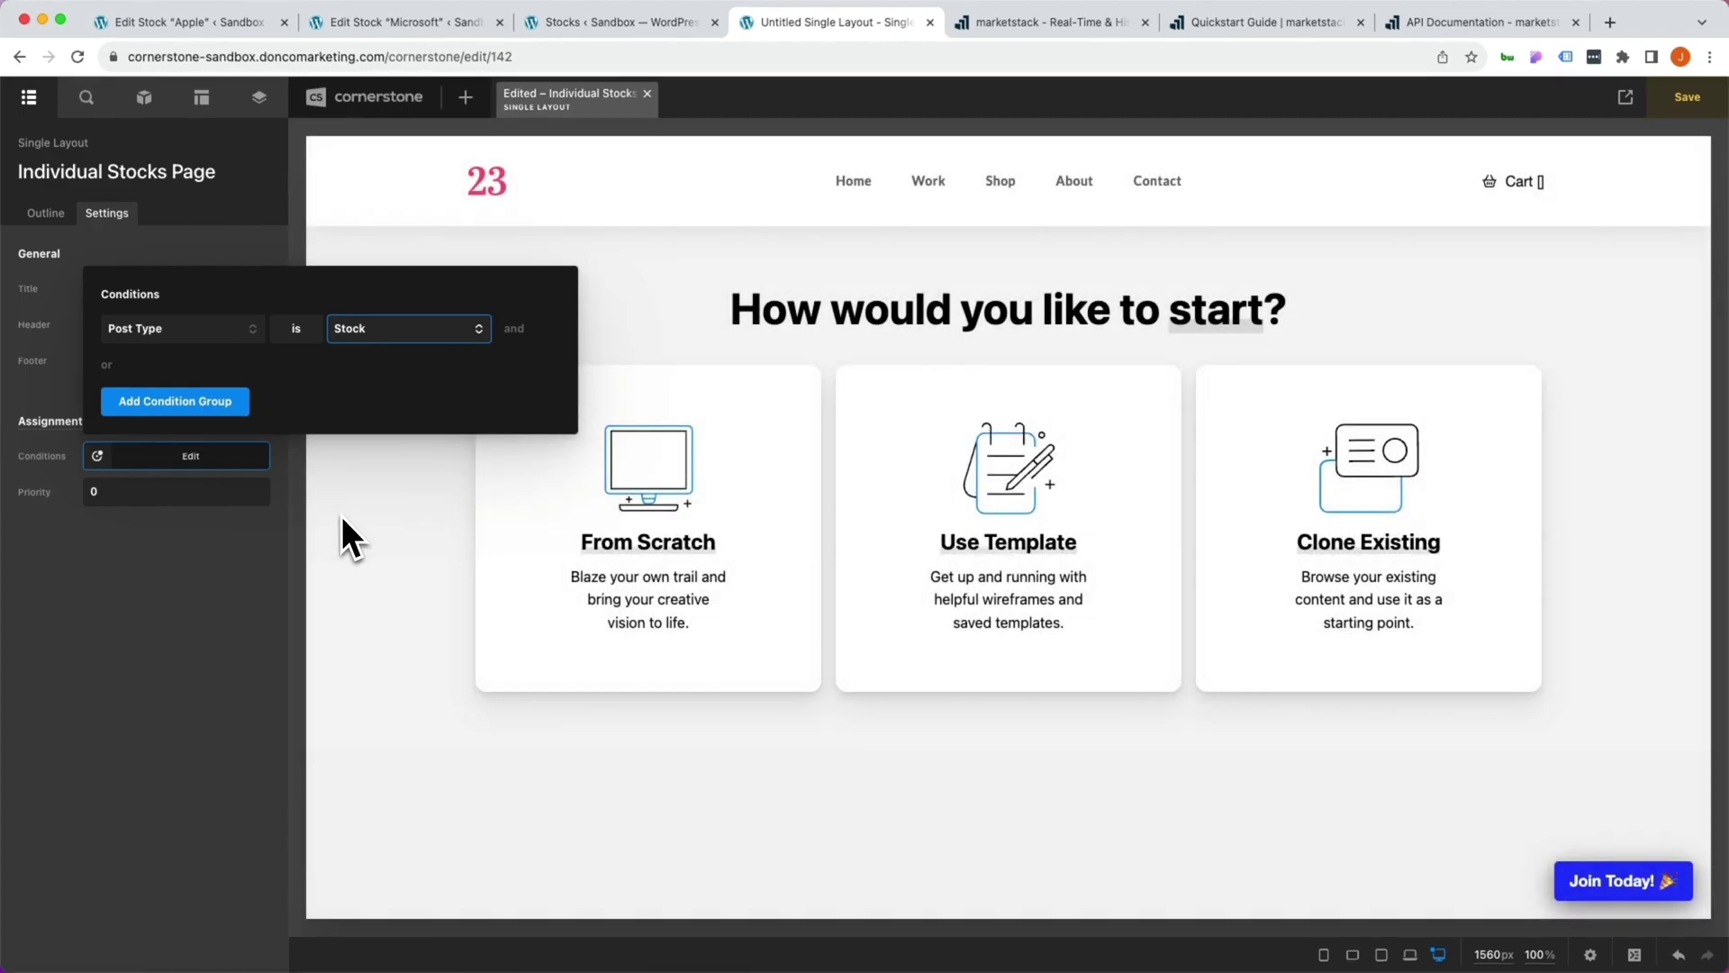
click(357, 531)
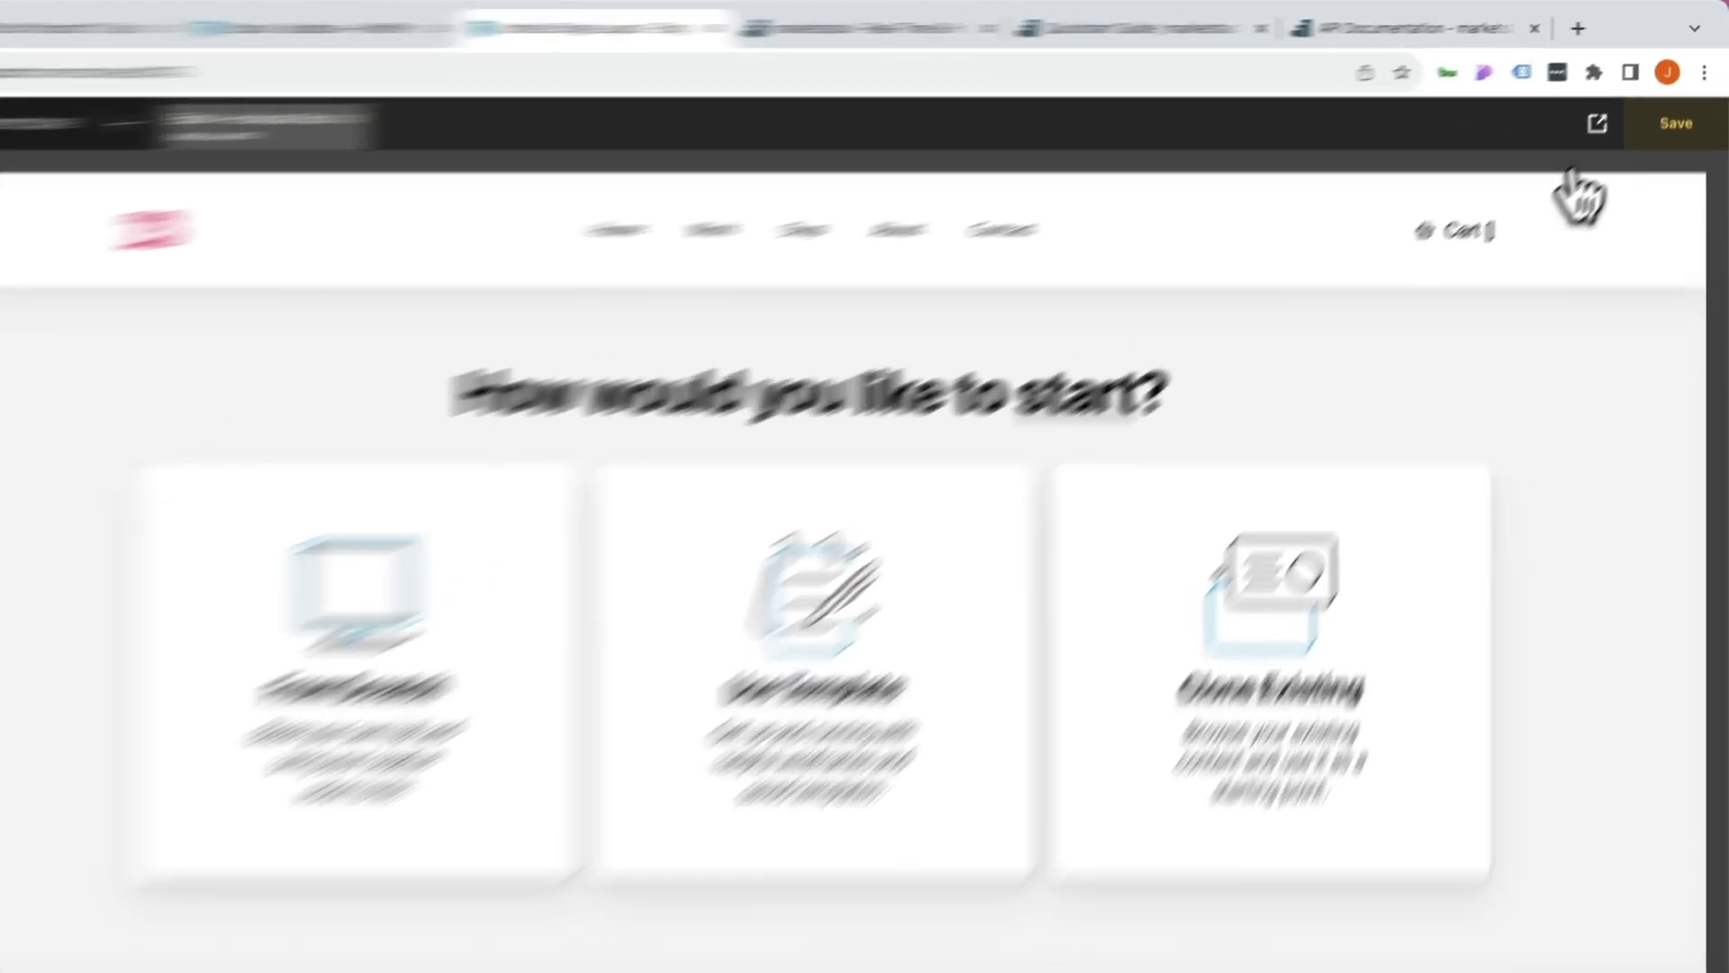
Set the layout preview to the Apple post of the Stock post type.
mouse_move(1626, 100)
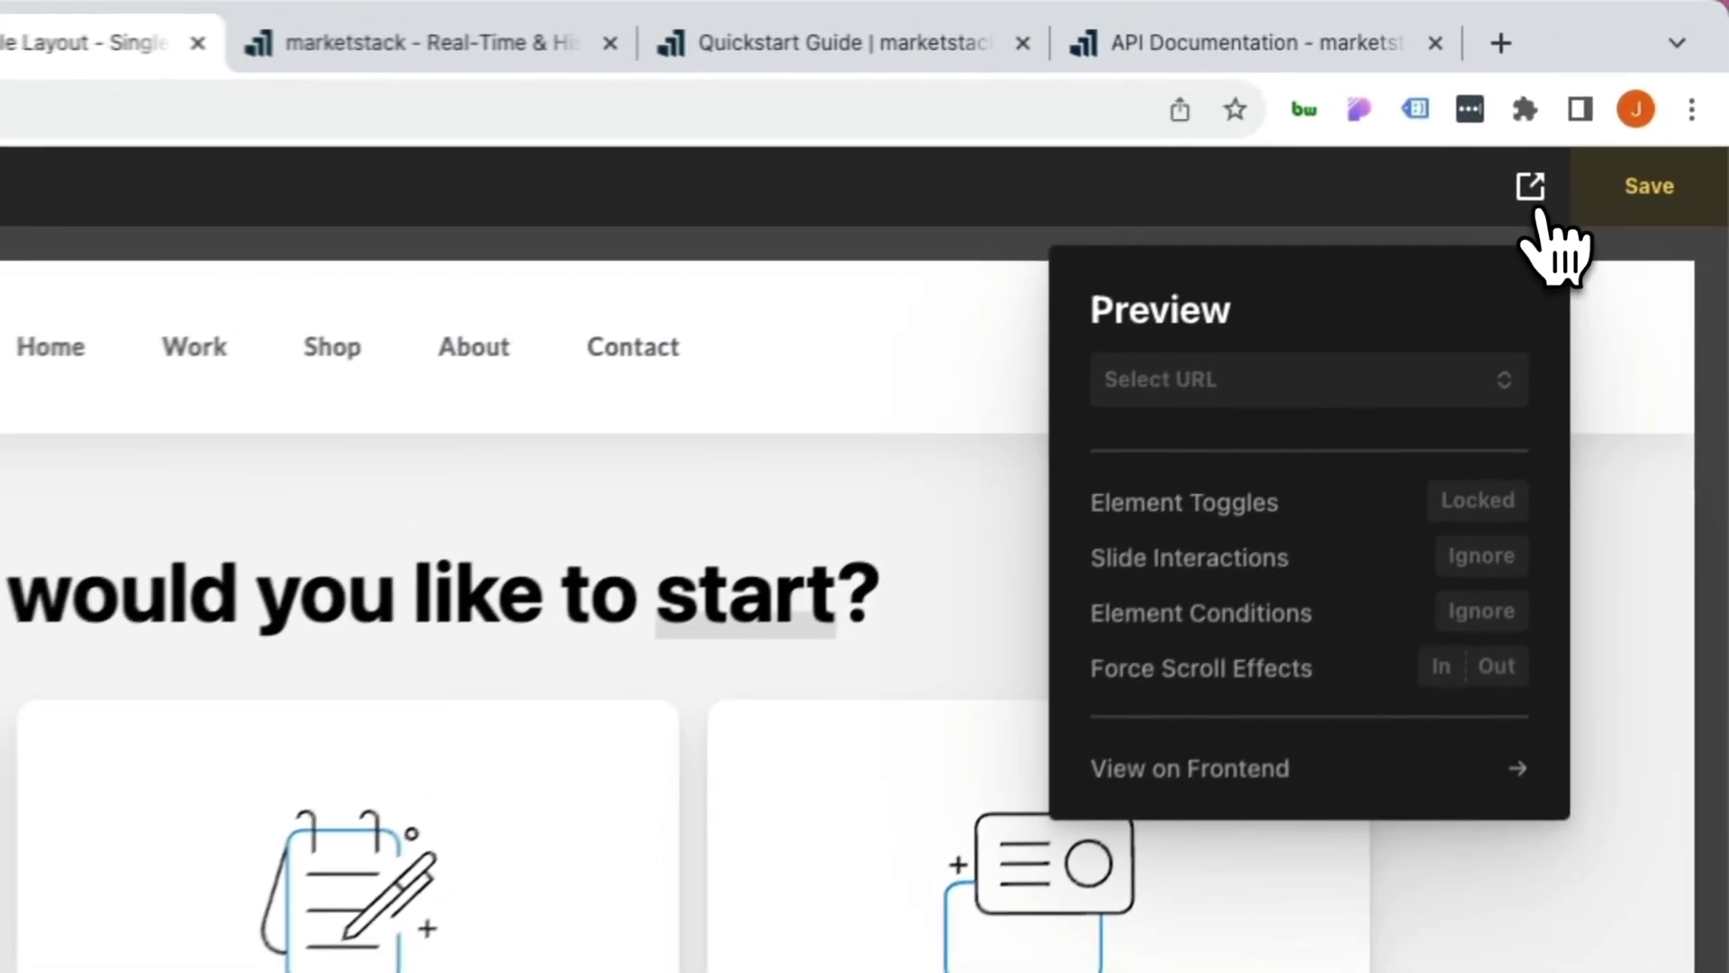
click(1203, 397)
scroll(1208, 468, down, 3)
click(1135, 615)
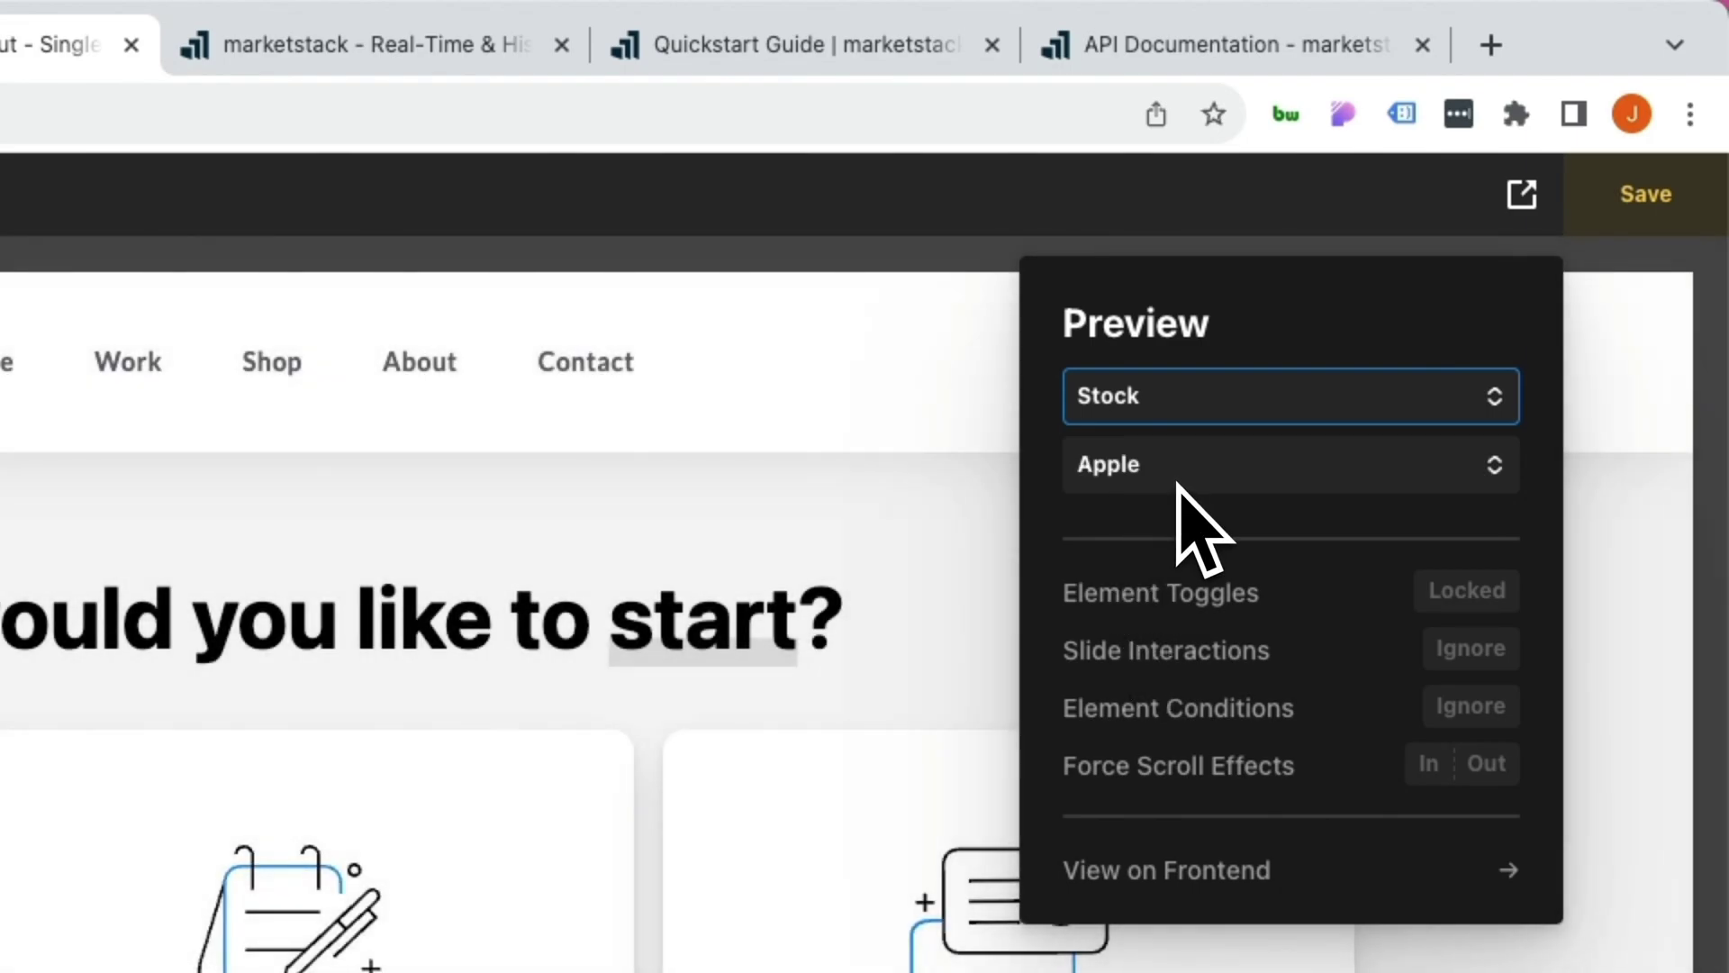
click(1178, 482)
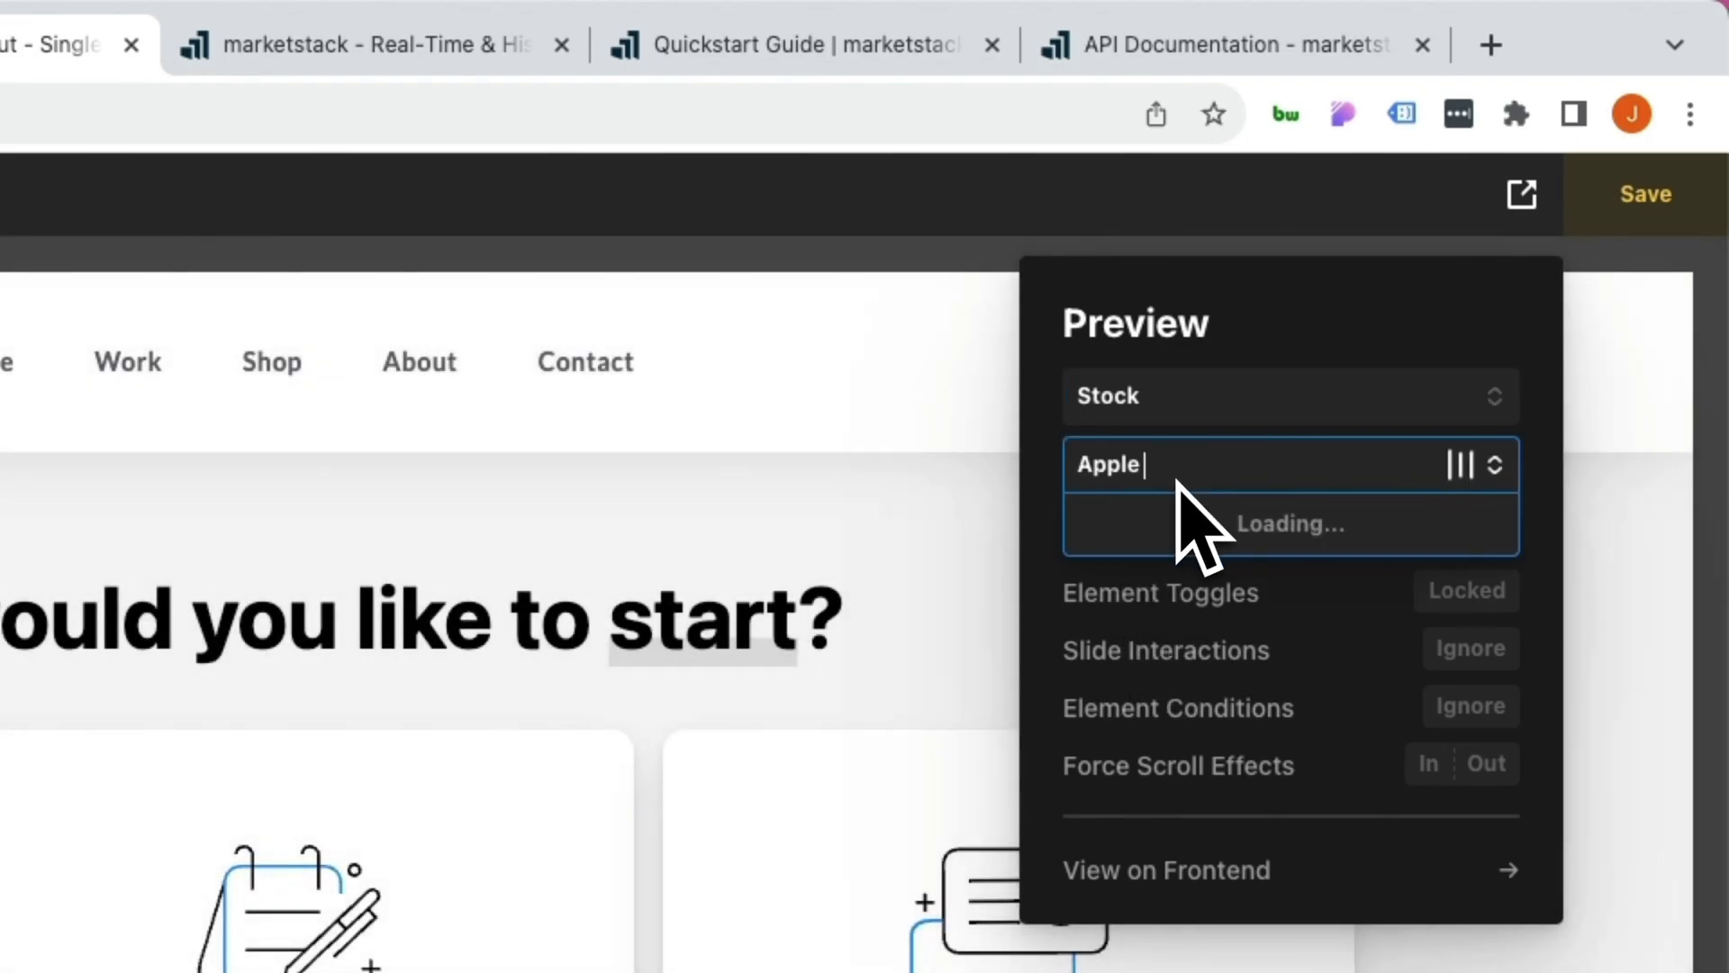
click(1175, 513)
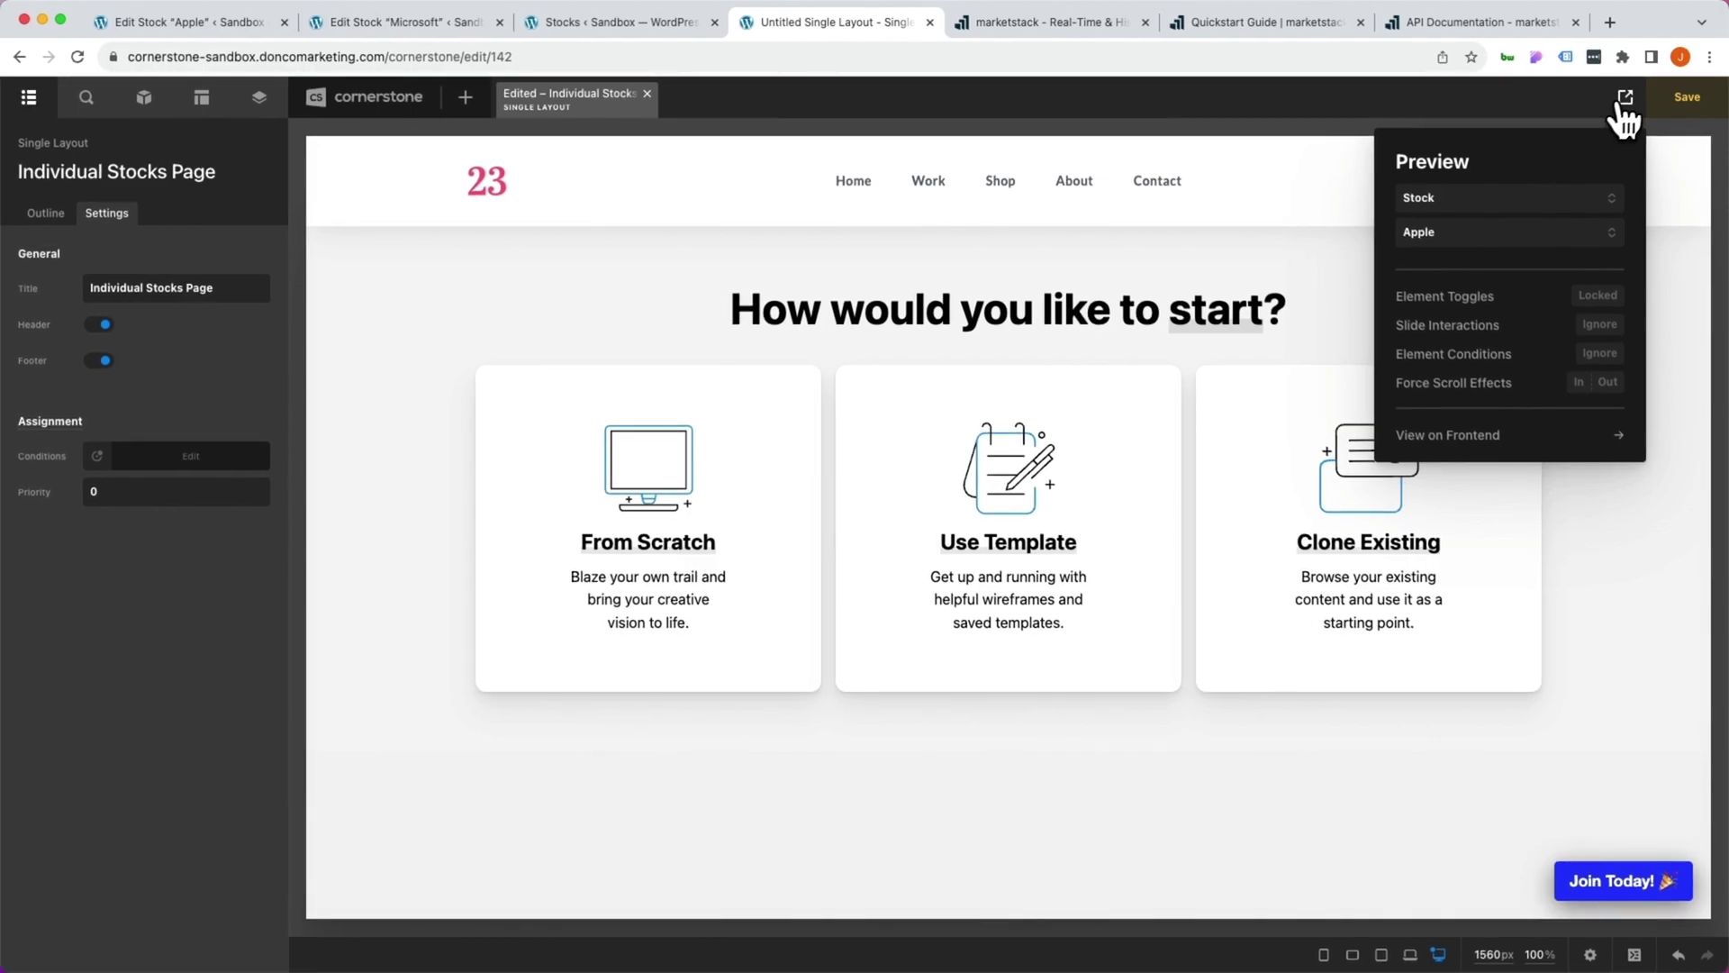
click(1589, 132)
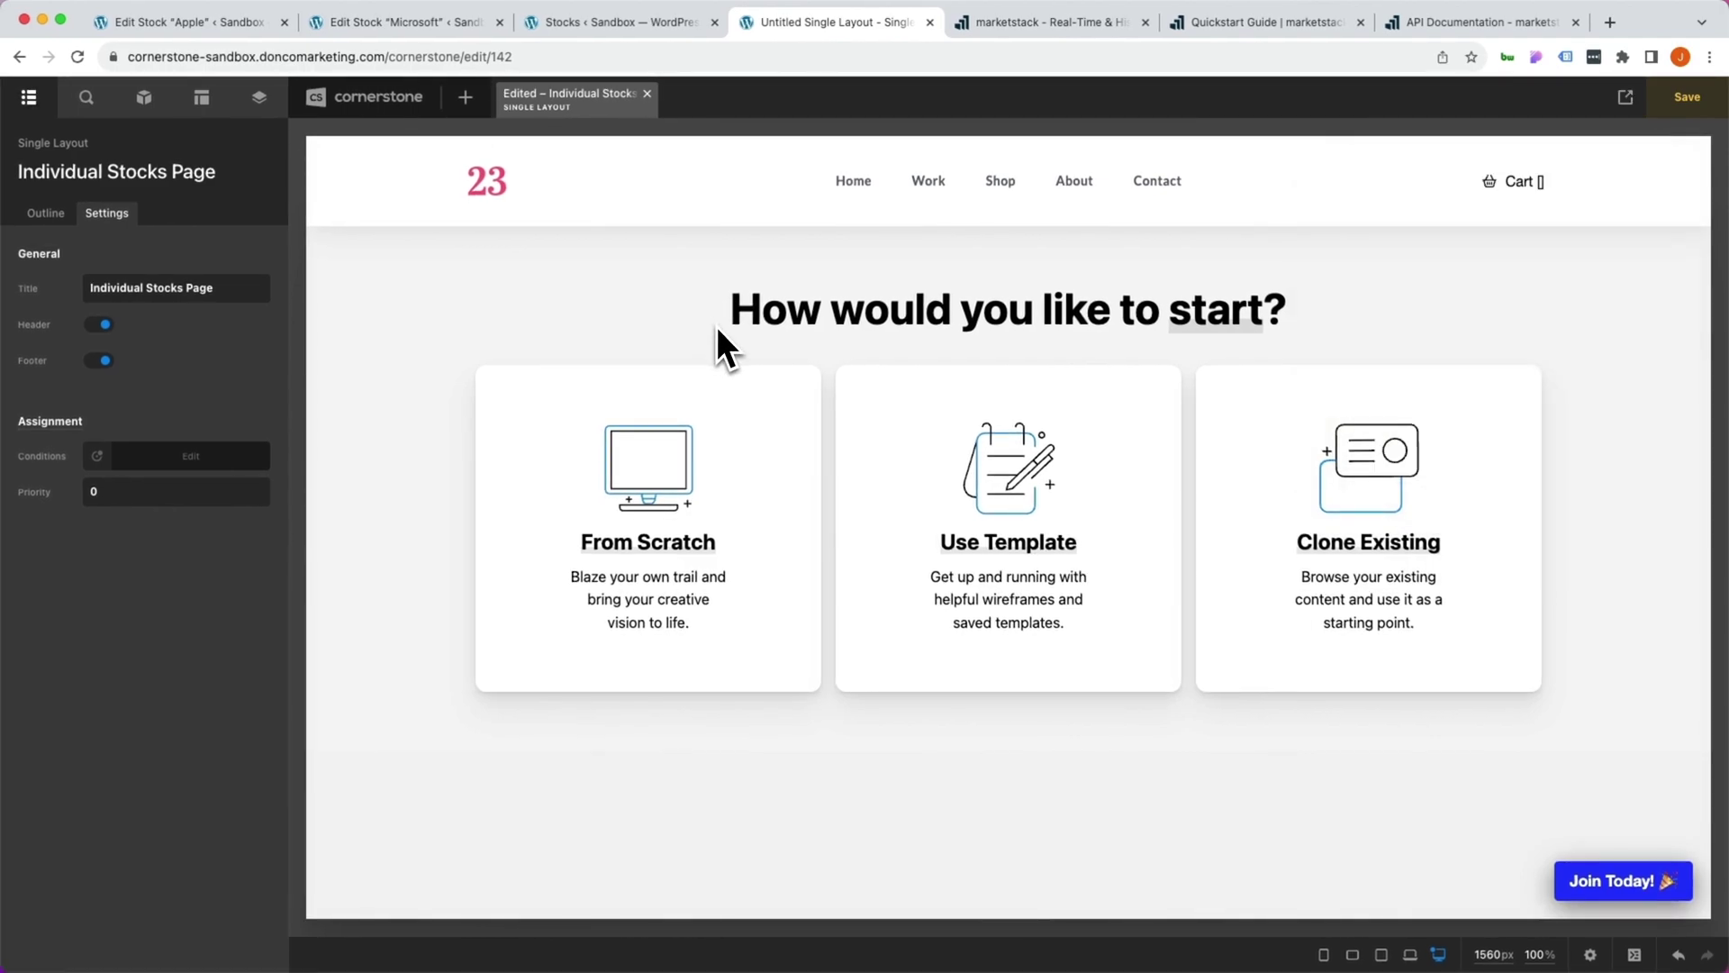
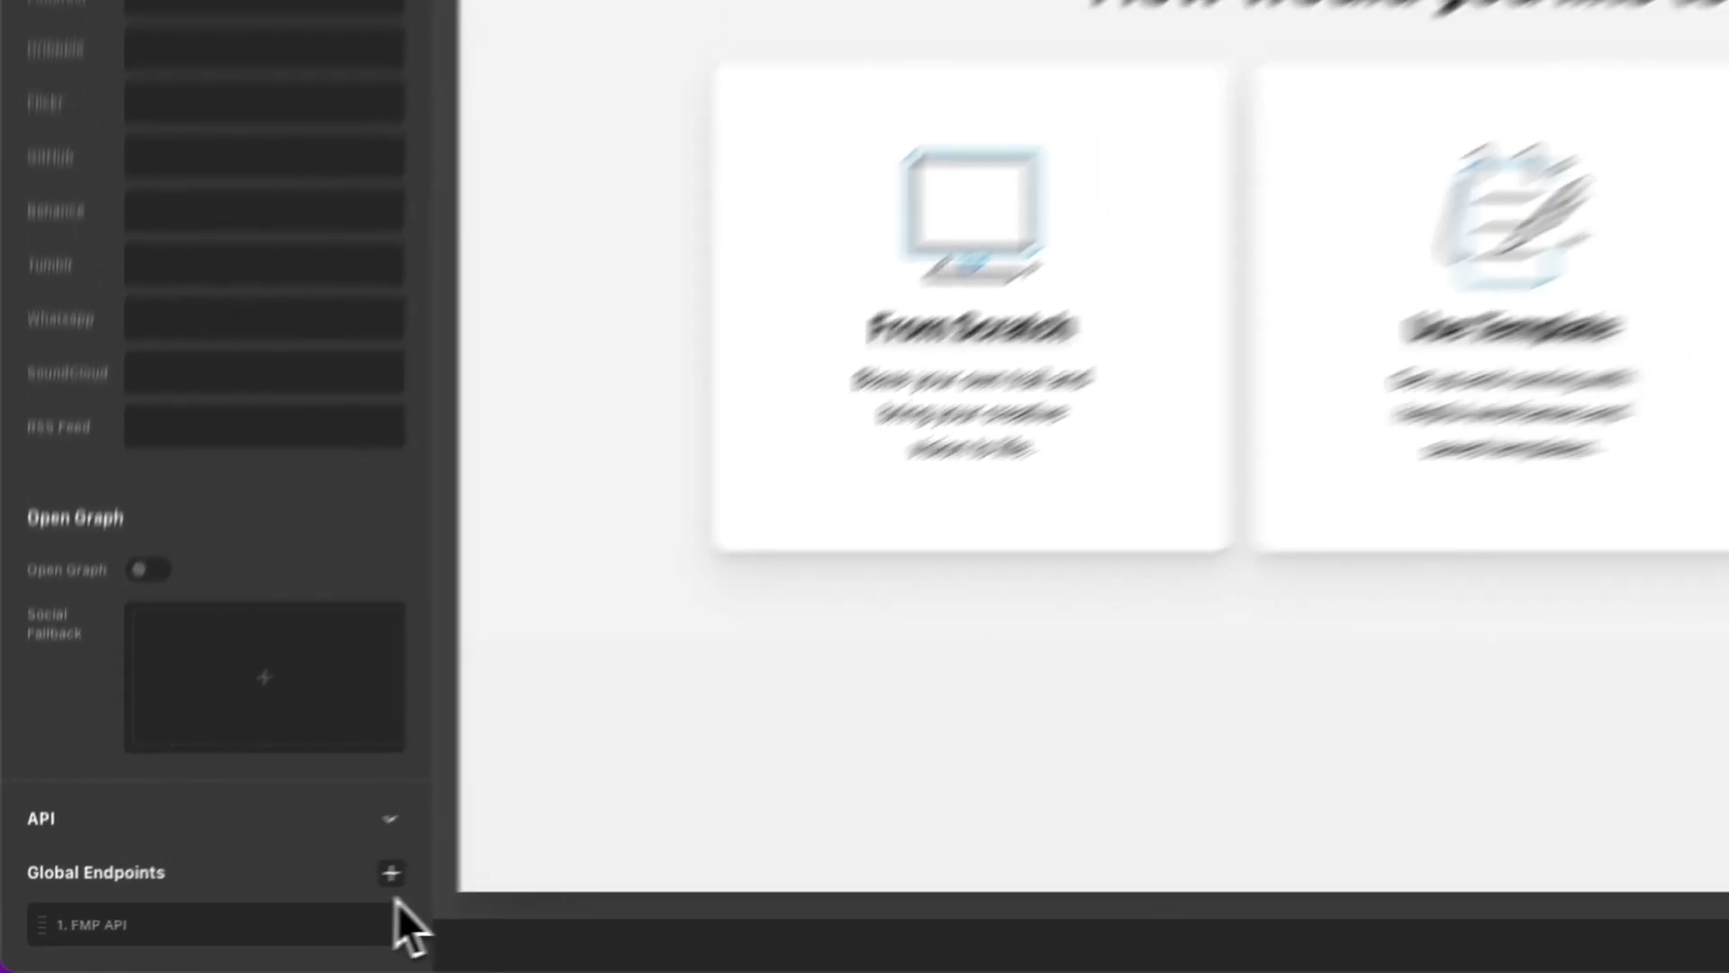
Add a second global API endpoint in the Globals options and name it MarketStack API.
click(521, 840)
scroll(209, 904, down, 5)
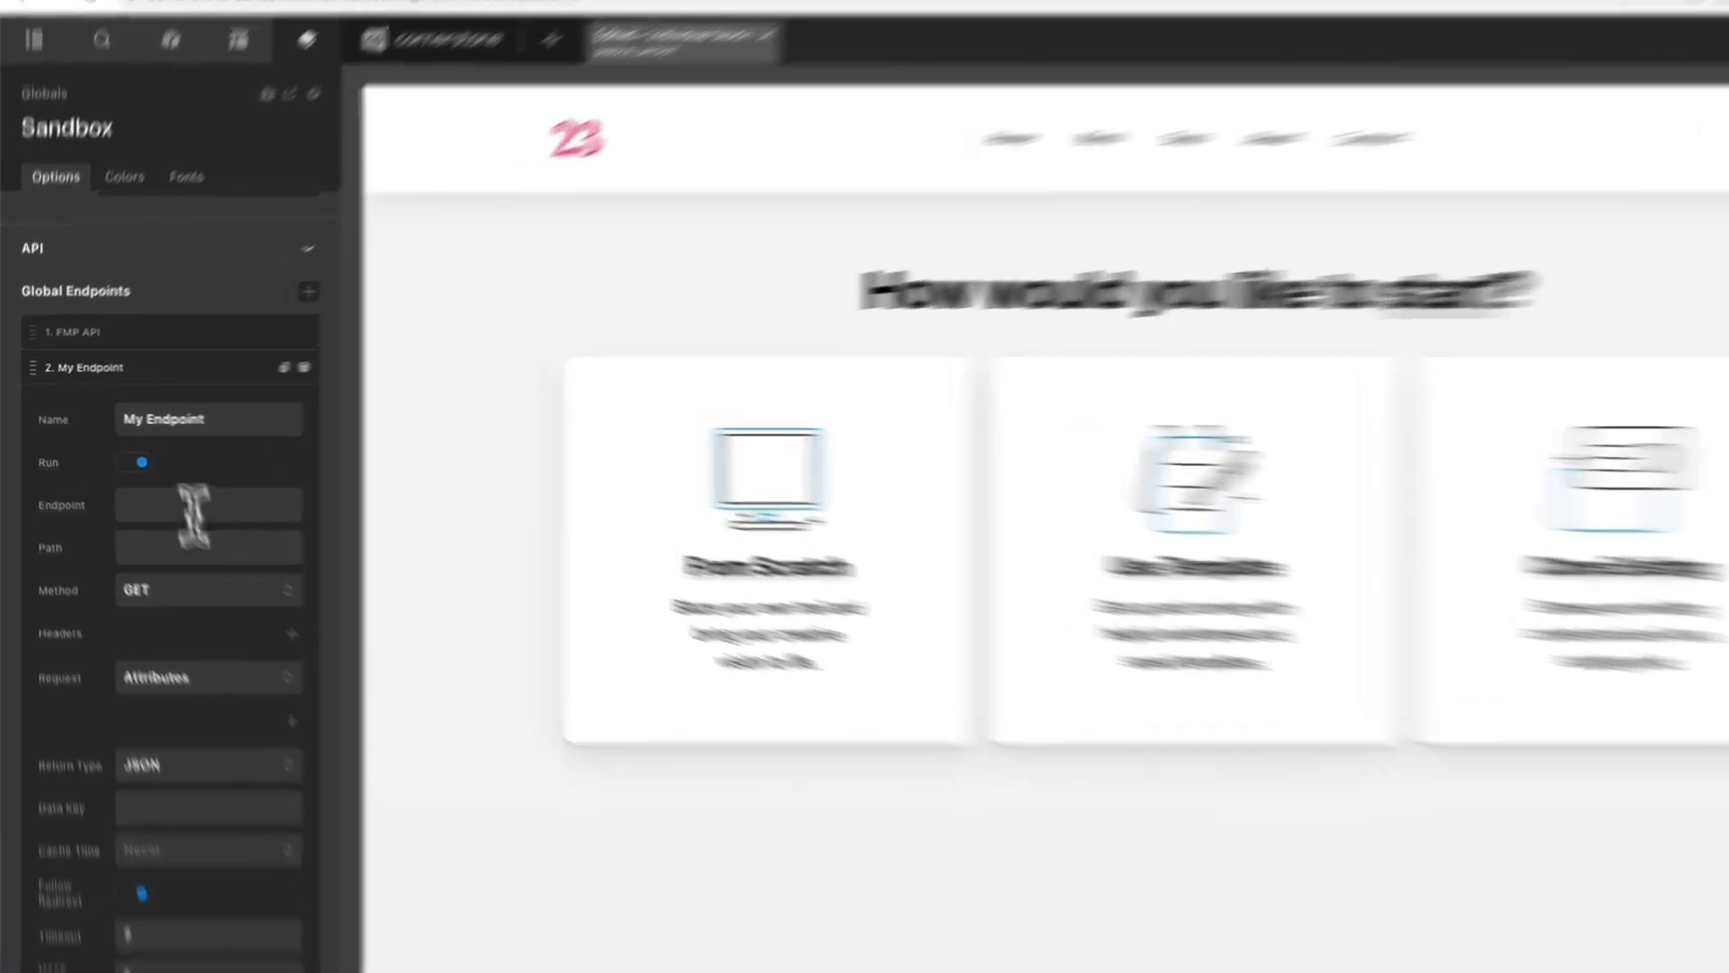
text(MarketS)
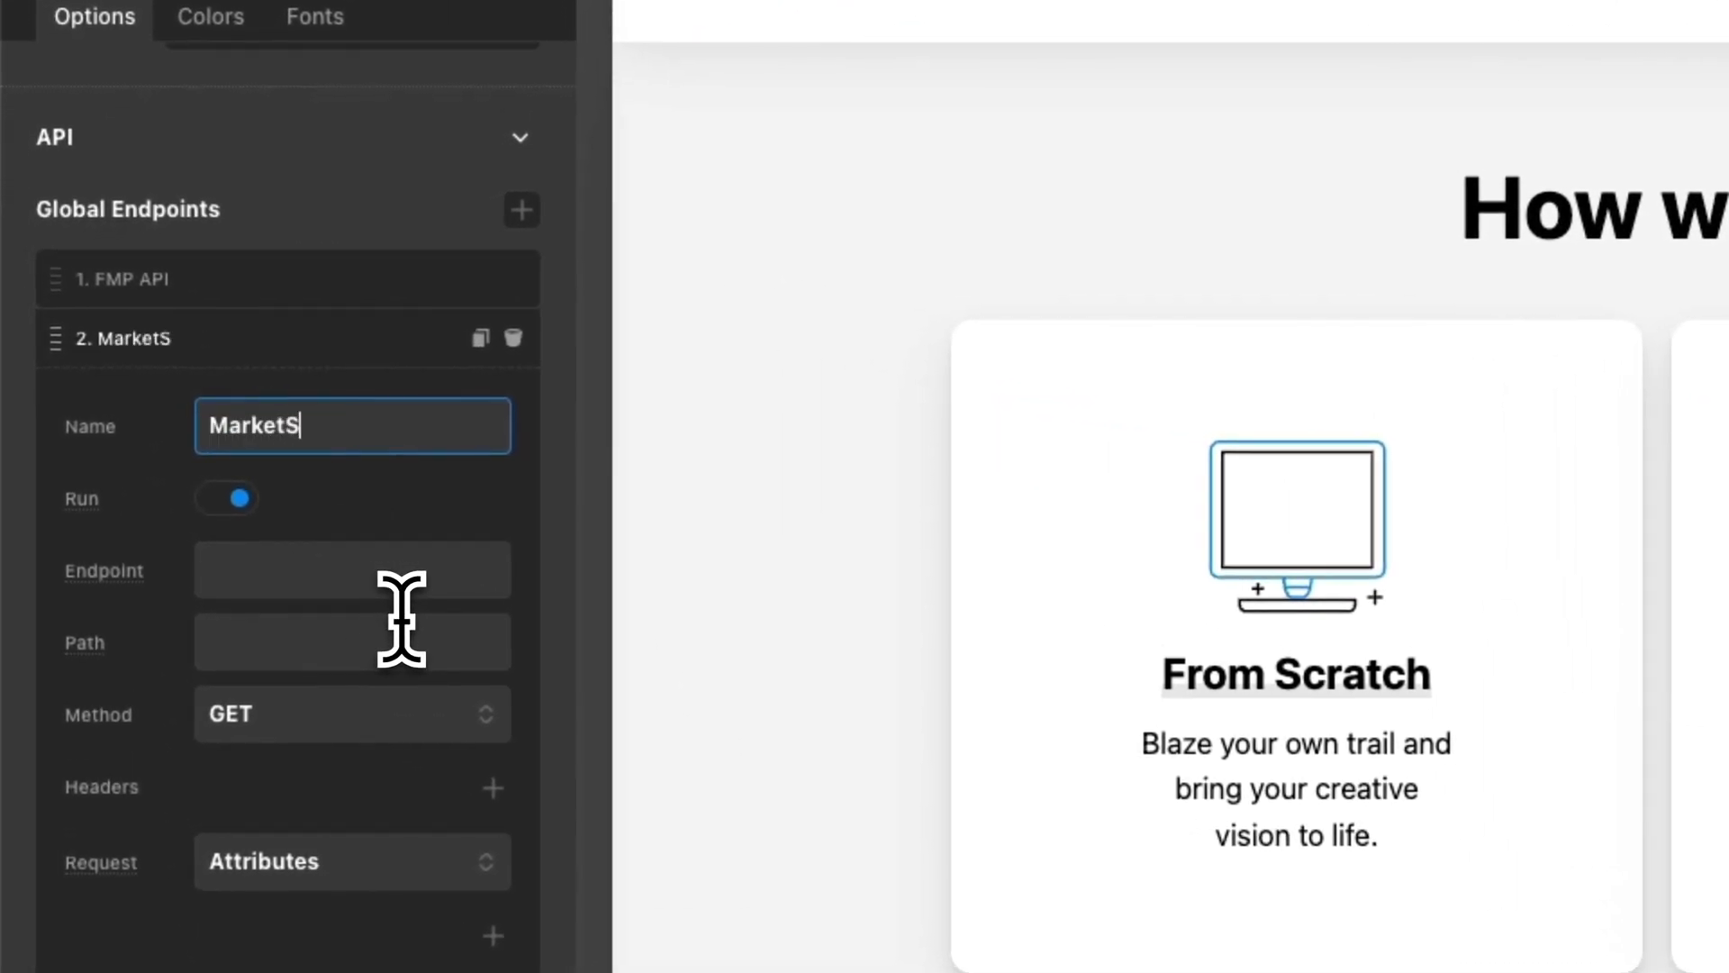
text(tack API)
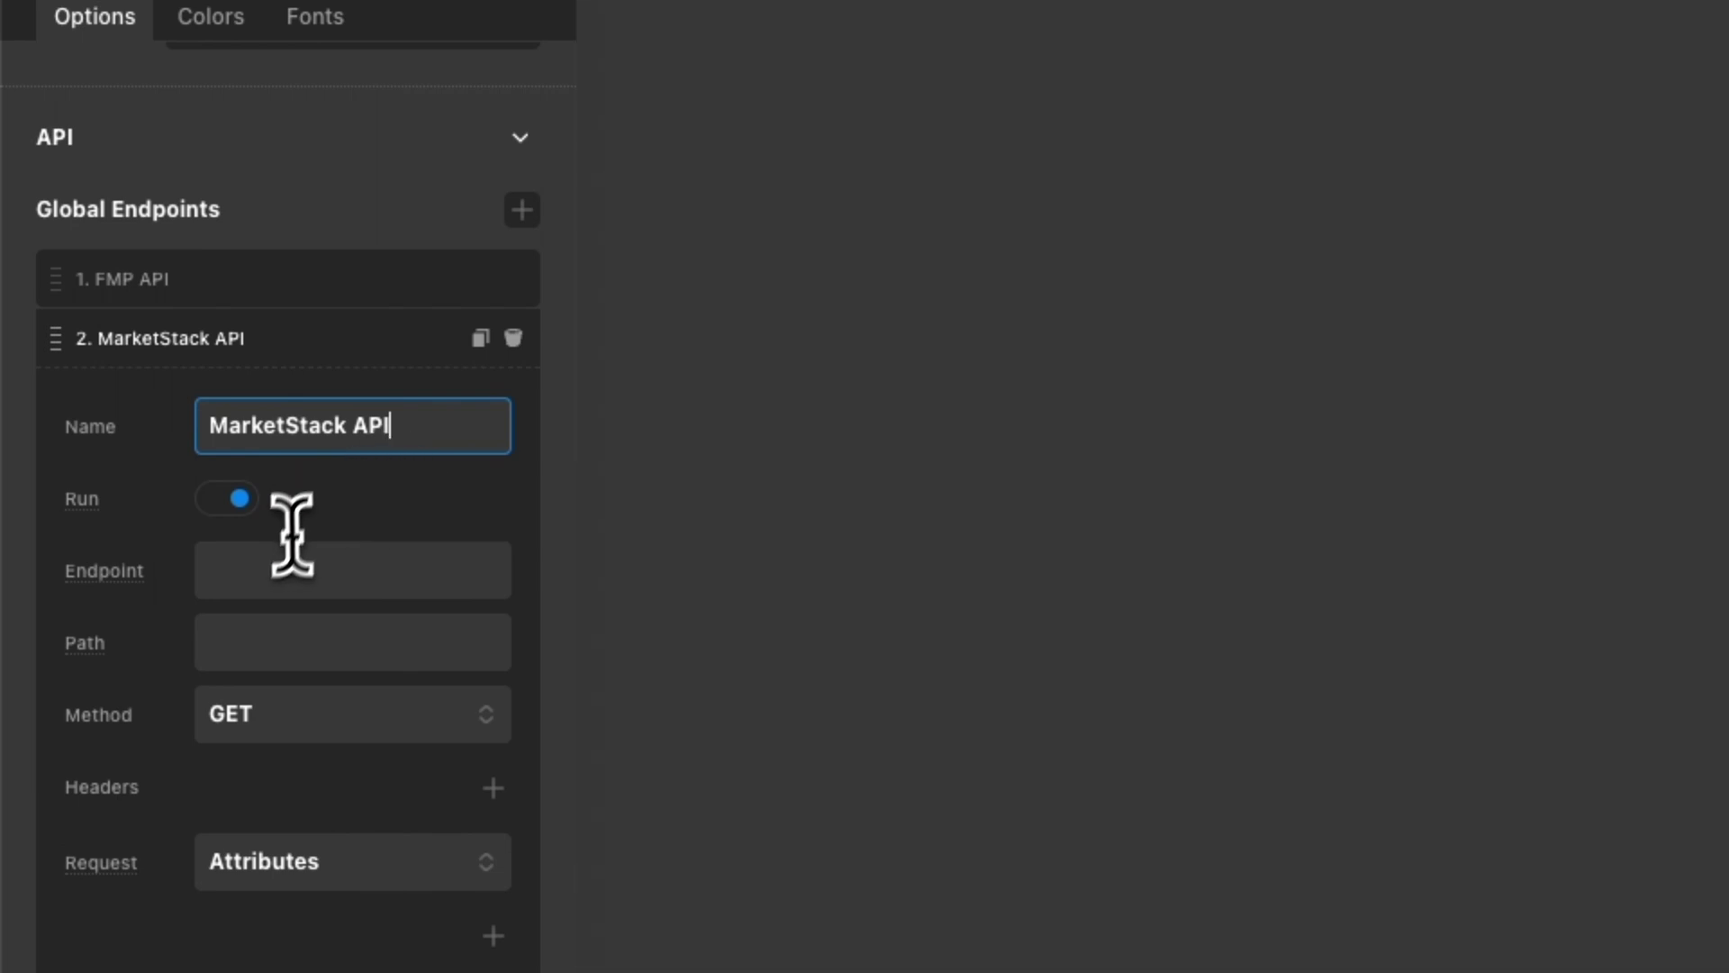
click(276, 569)
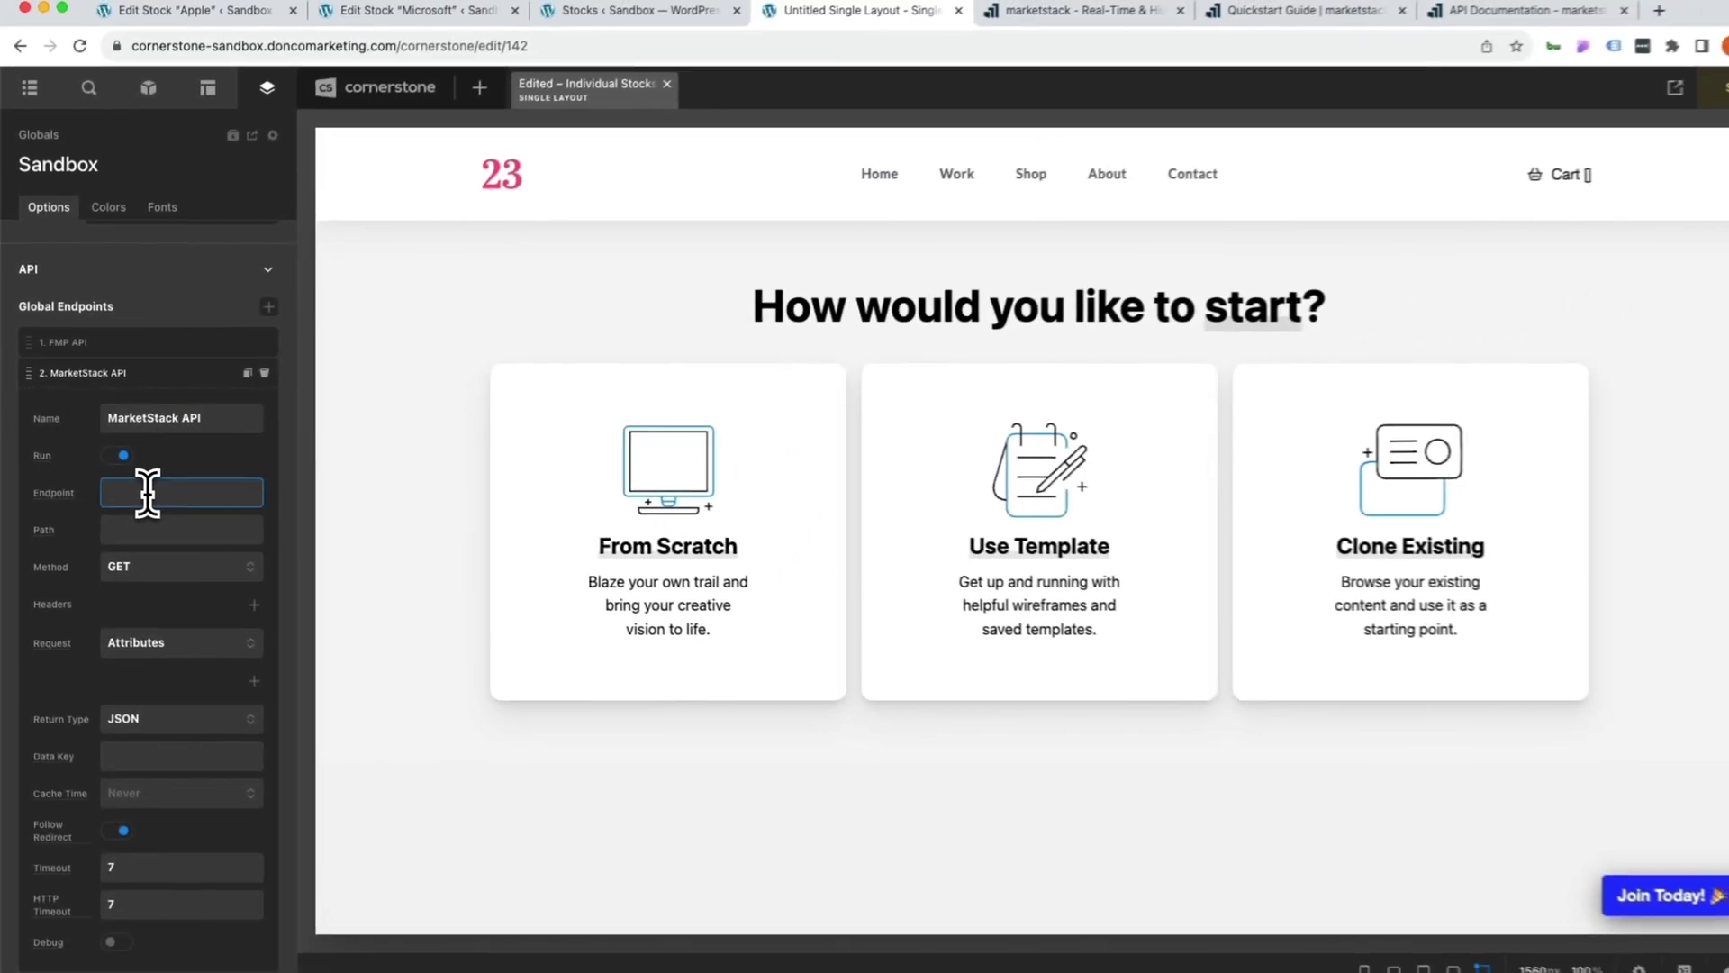
click(1403, 27)
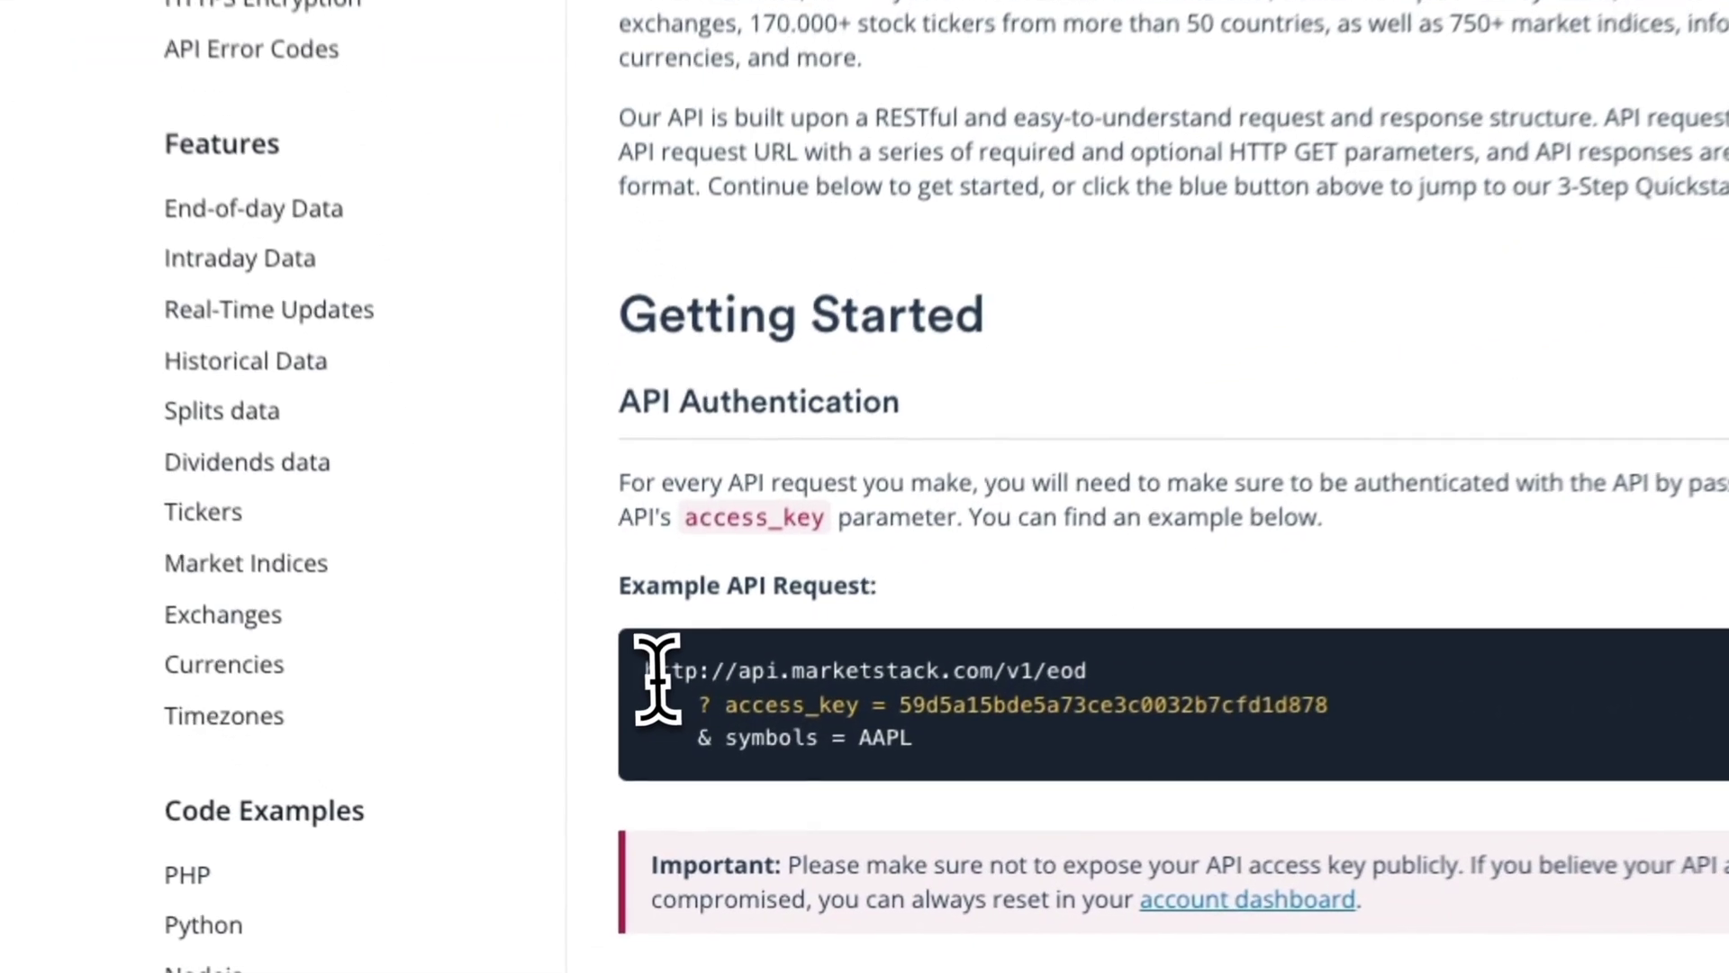
drag(1048, 670, 641, 655)
key(ctrl+c)
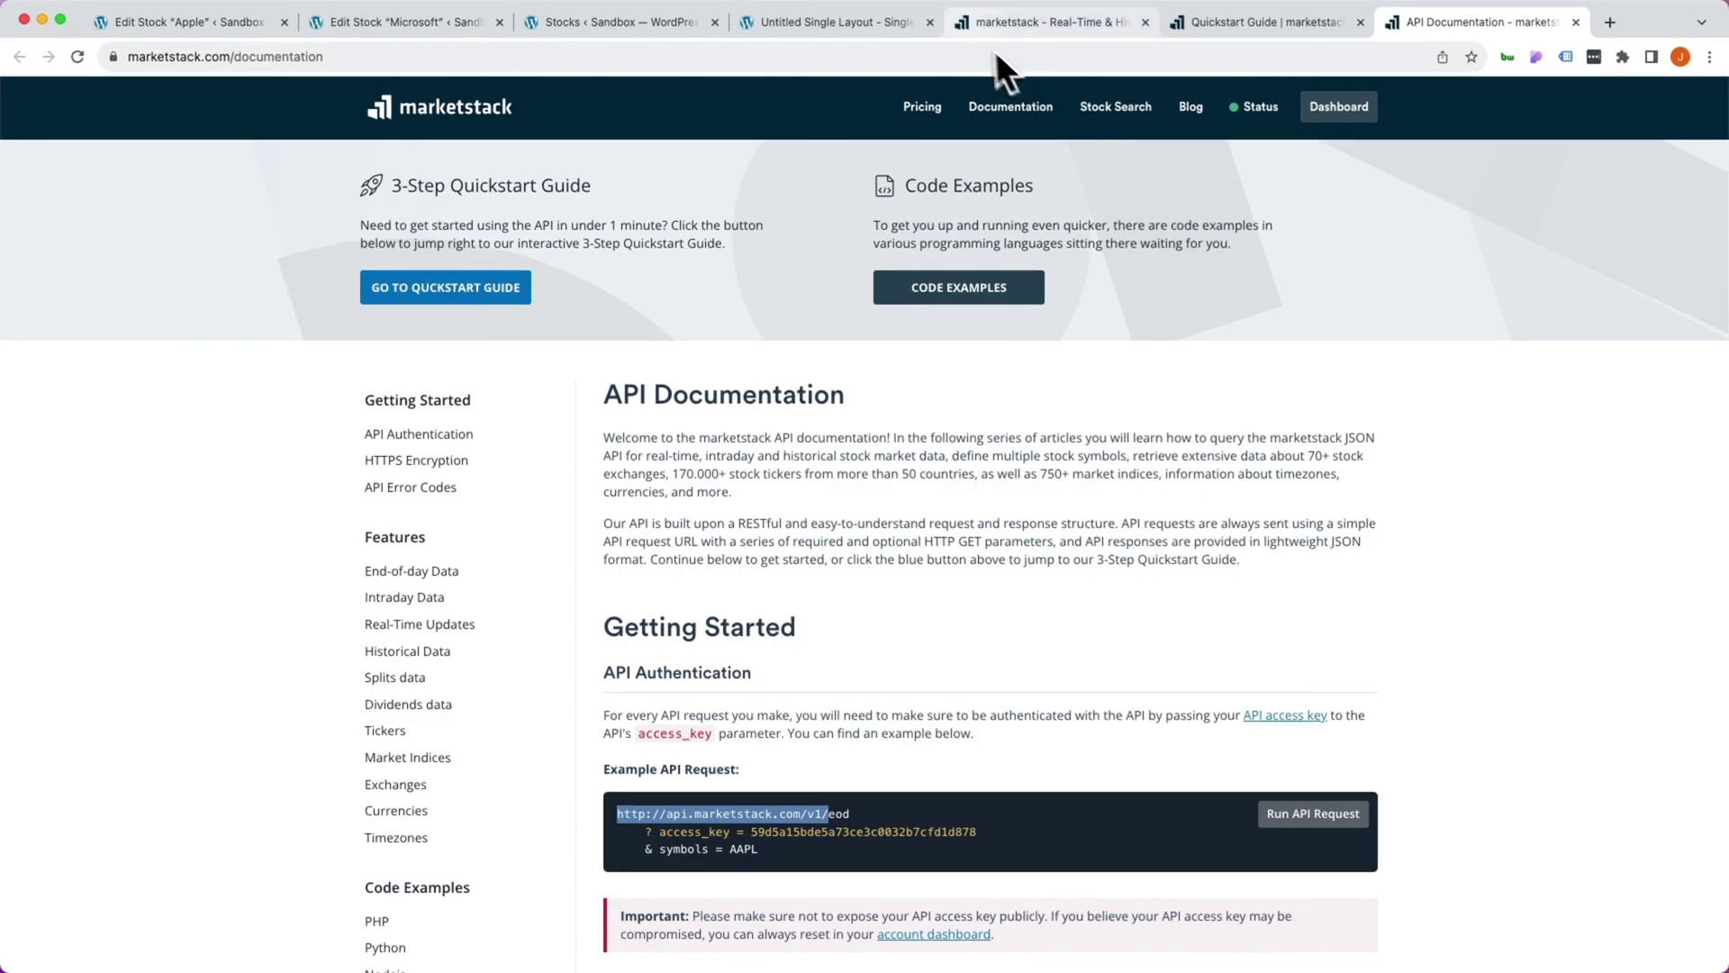
click(992, 29)
click(1230, 26)
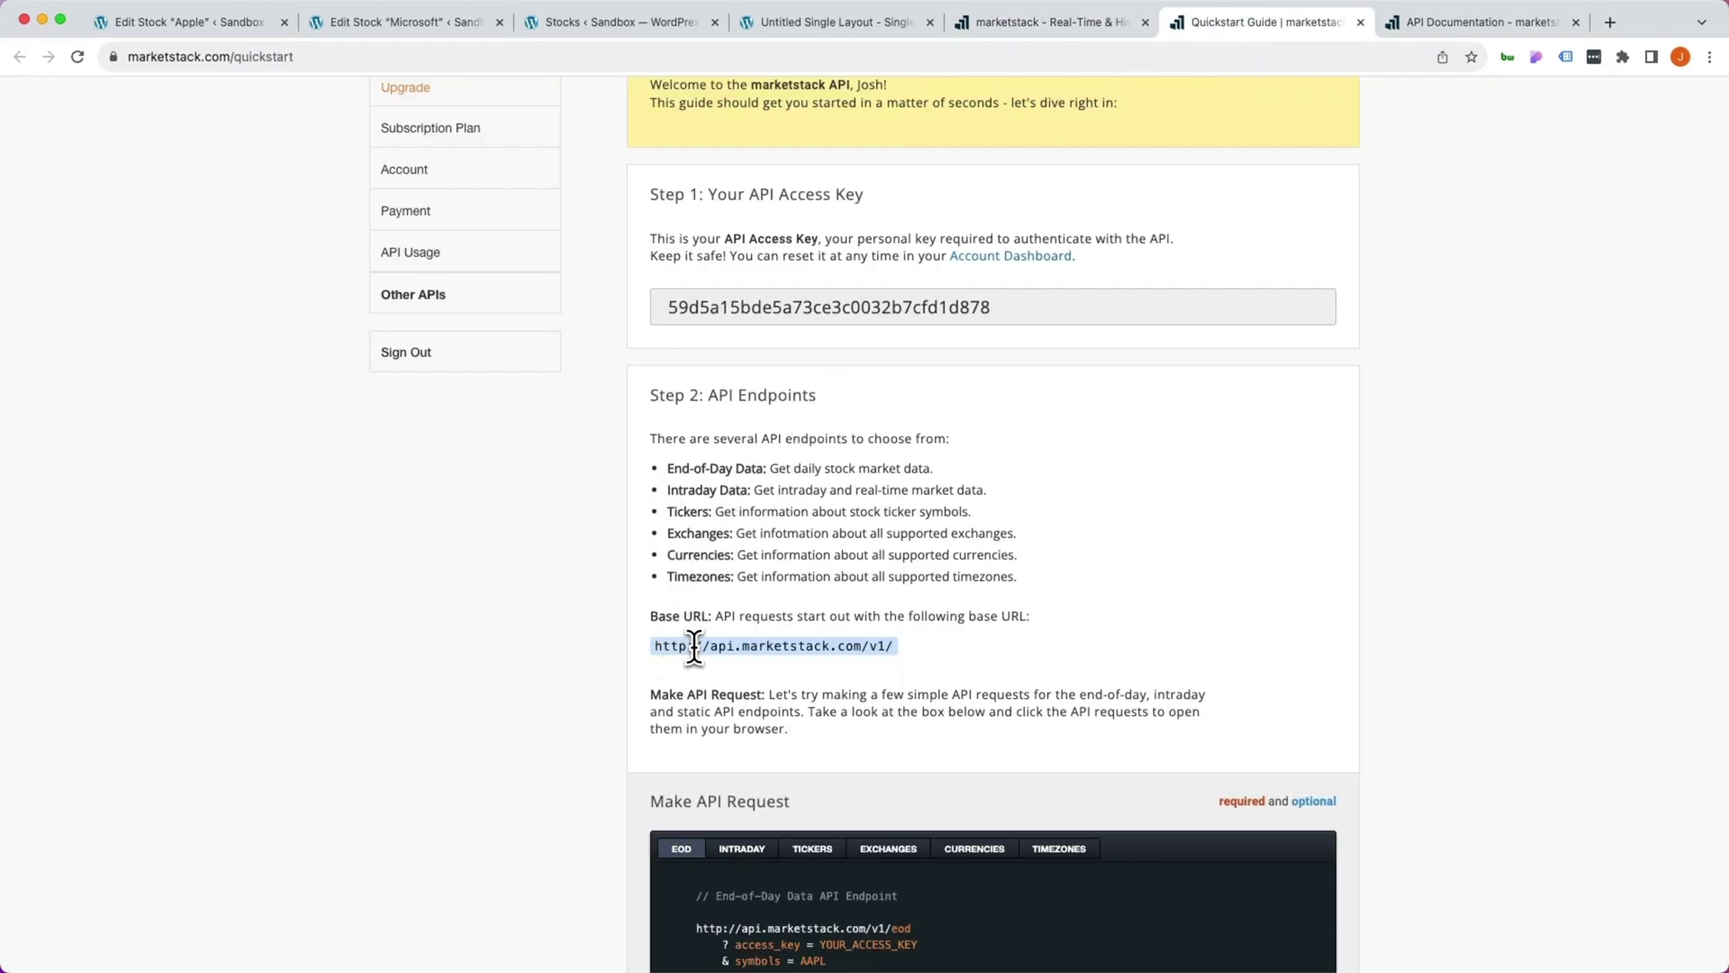
click(805, 24)
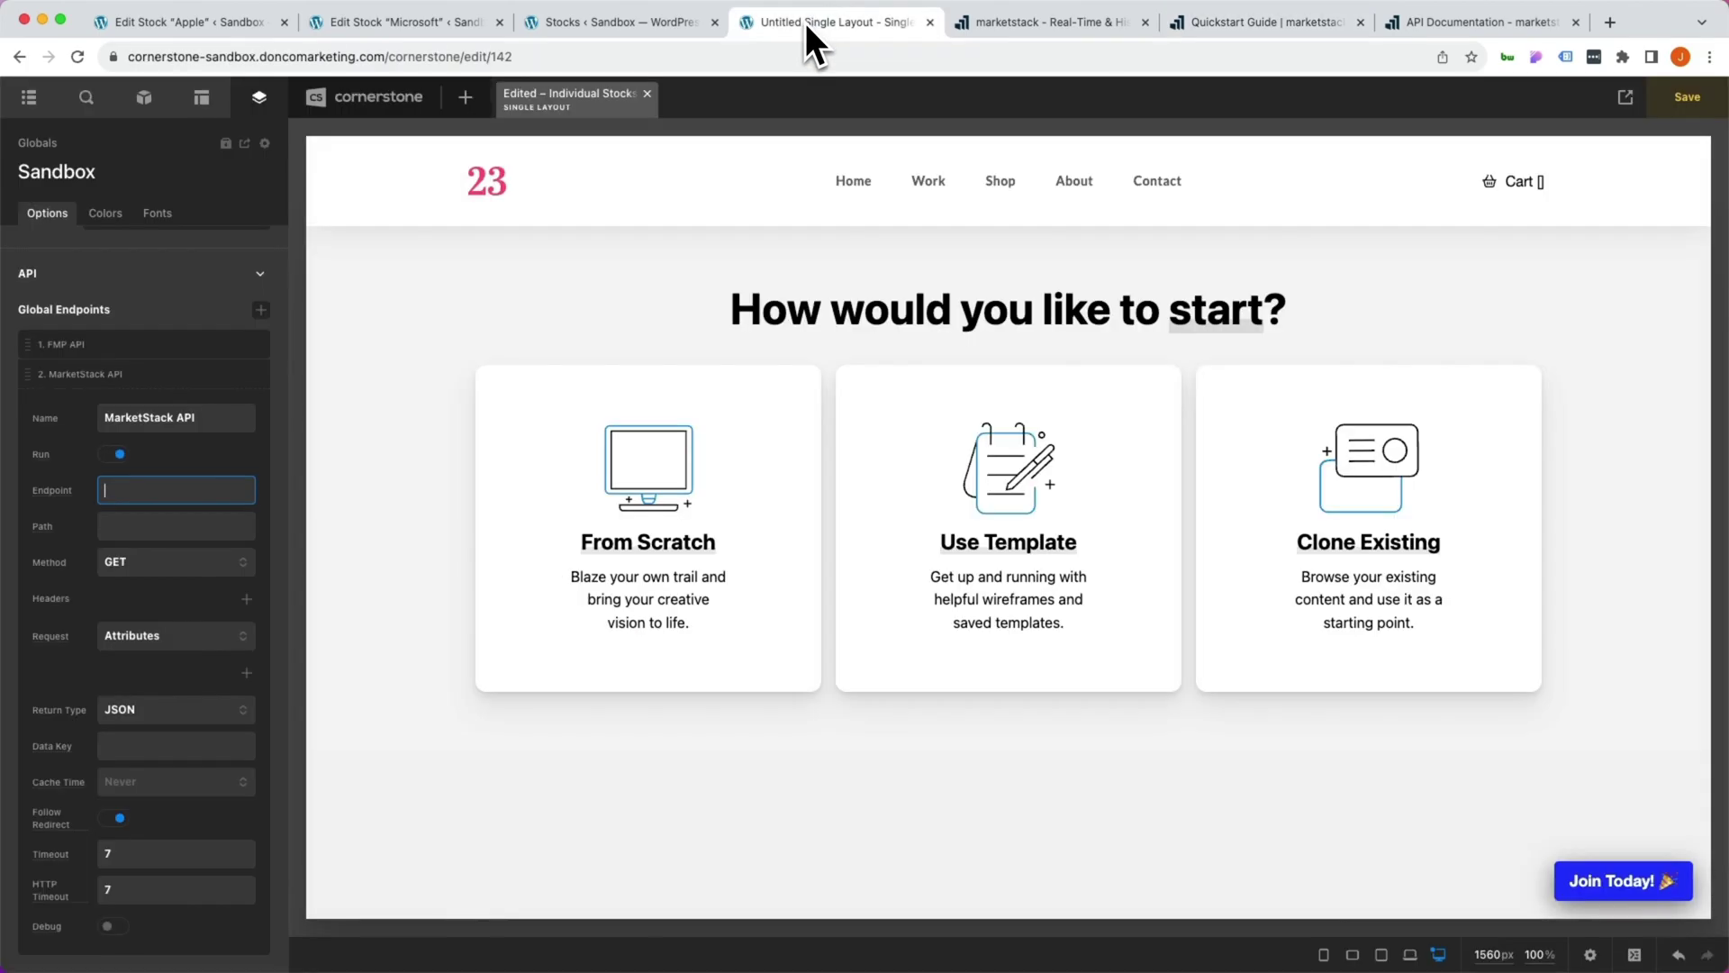
click(142, 489)
key(ctrl+v)
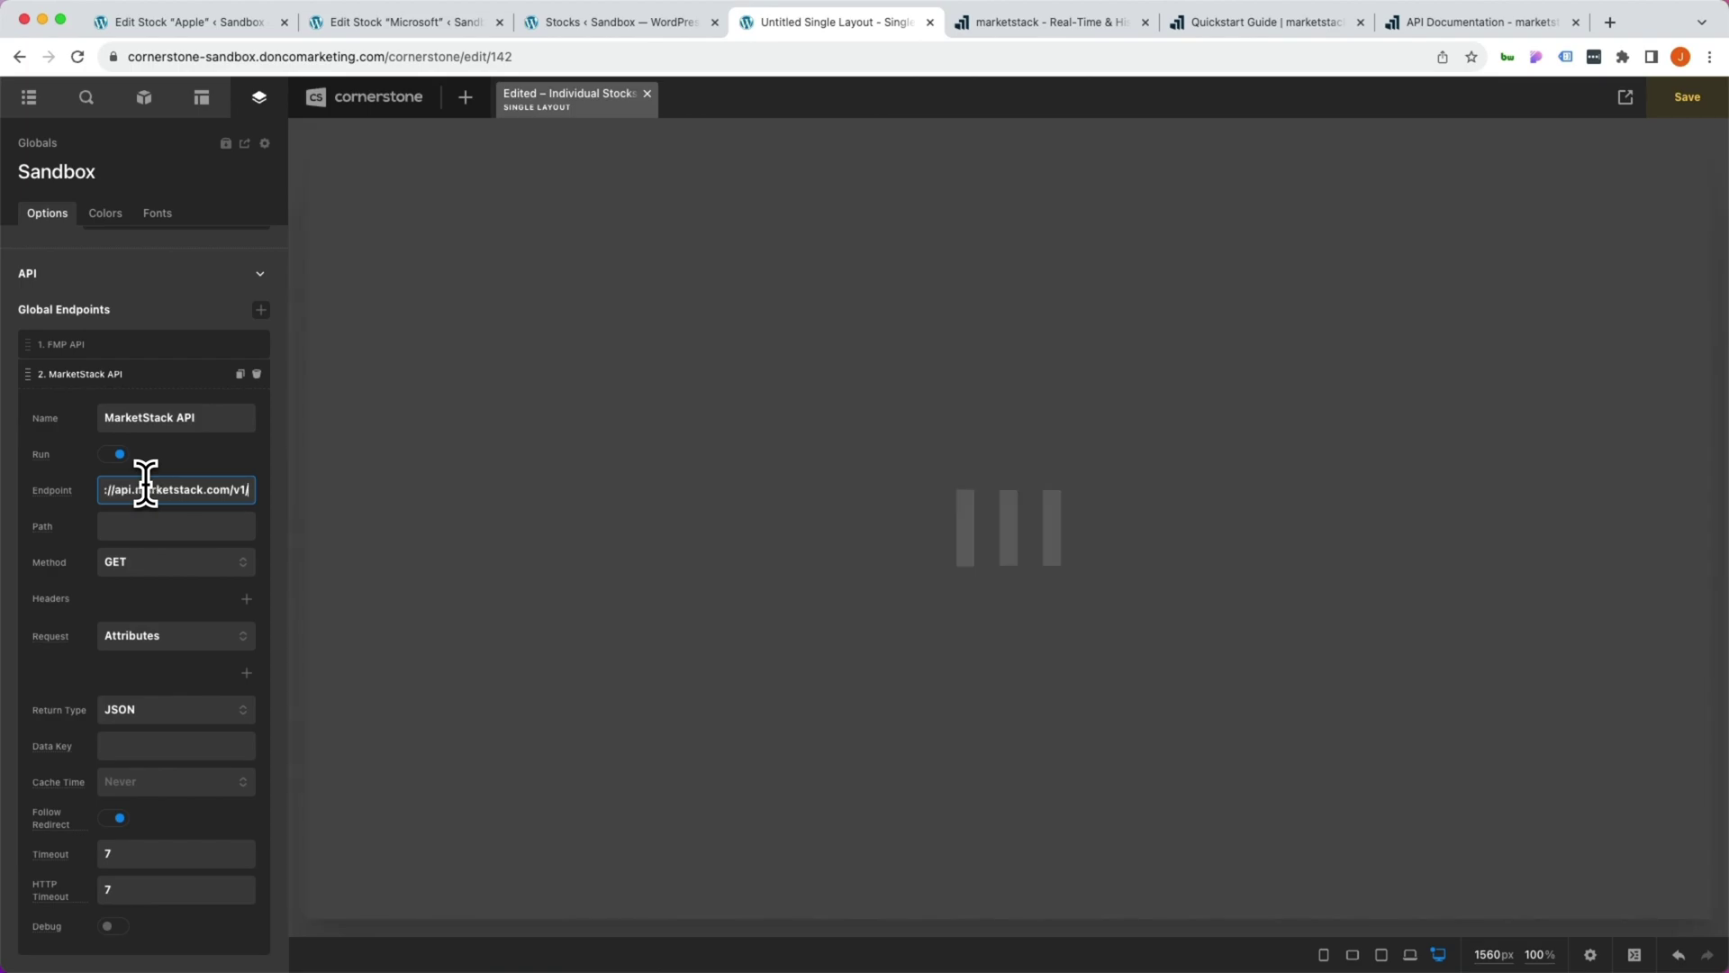
click(120, 533)
text(eo)
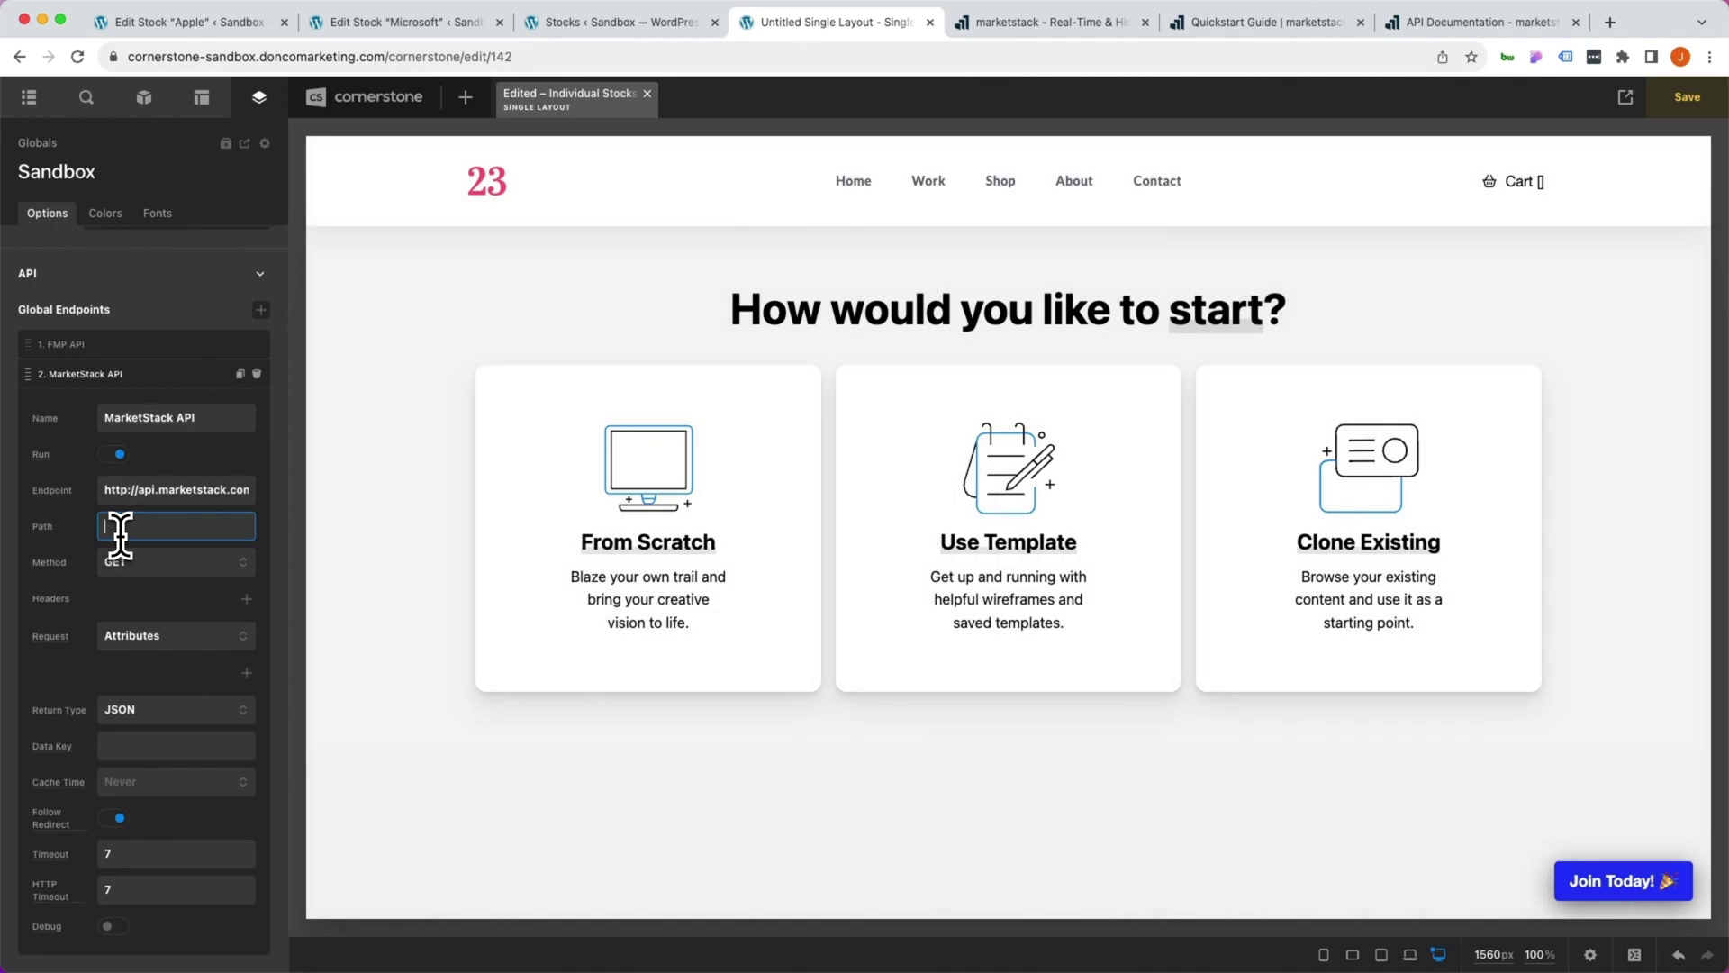
Copy the key parameter's name from the marketstack API documentation and add a request attribute named access_key to the MarketStack API endpoint.
click(1495, 22)
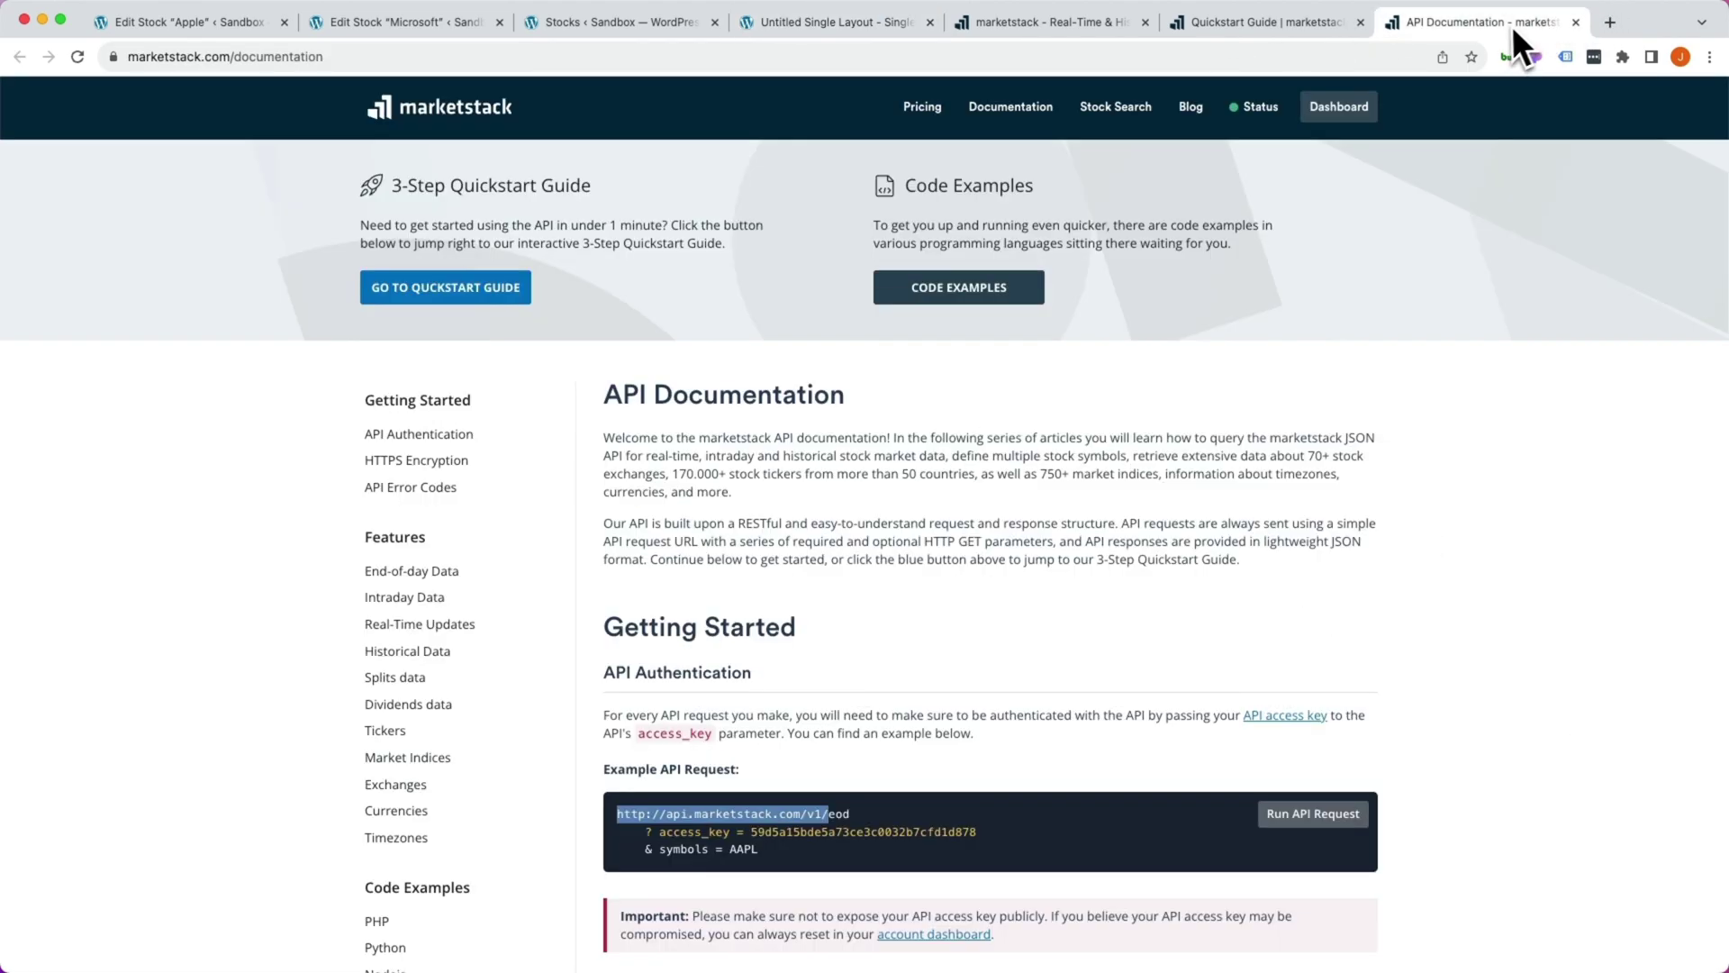
scroll(1054, 464, down, 3)
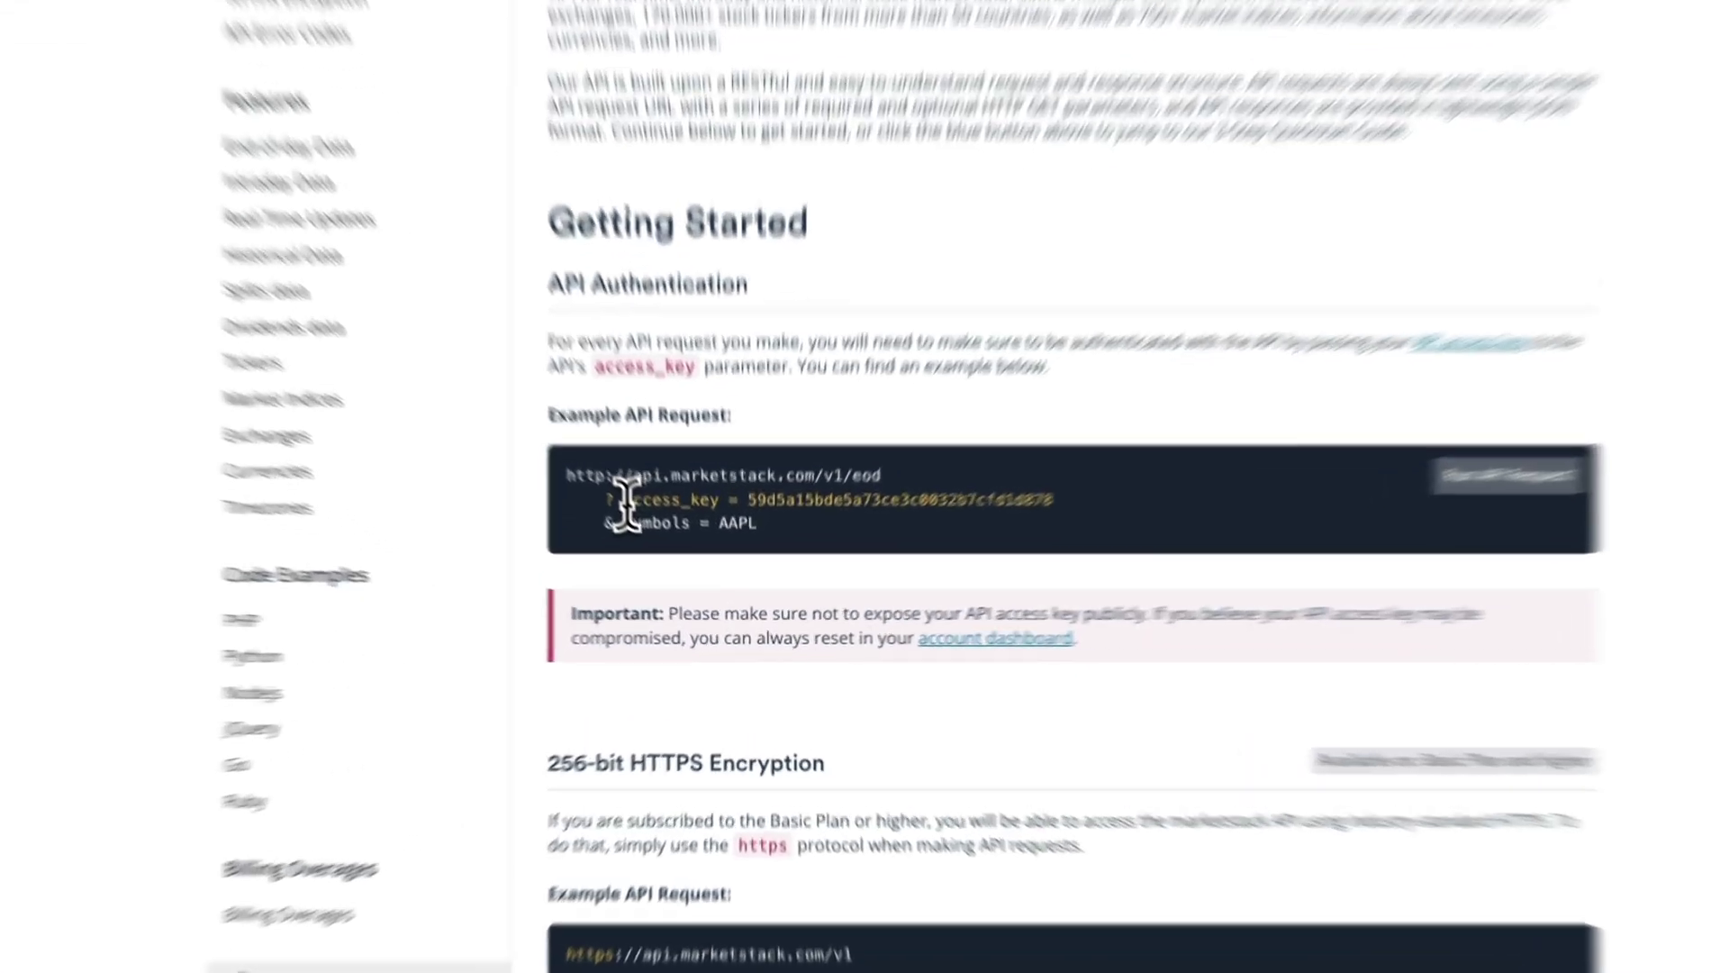
drag(660, 542, 726, 543)
drag(693, 431, 703, 432)
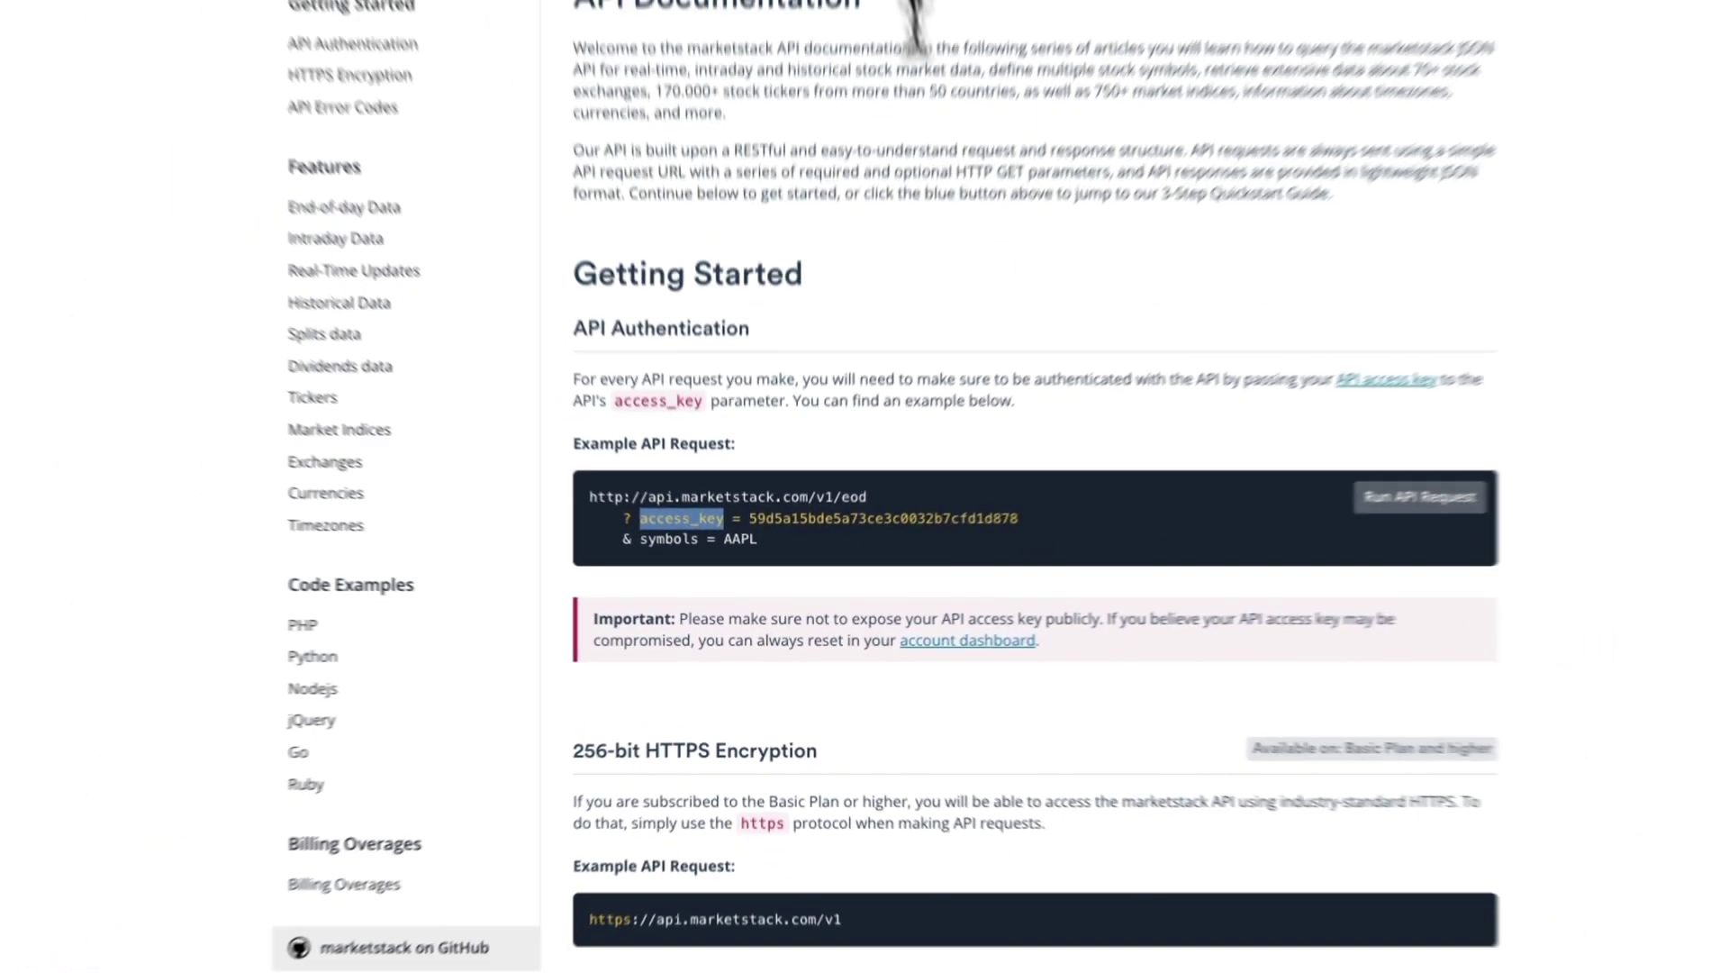
click(819, 20)
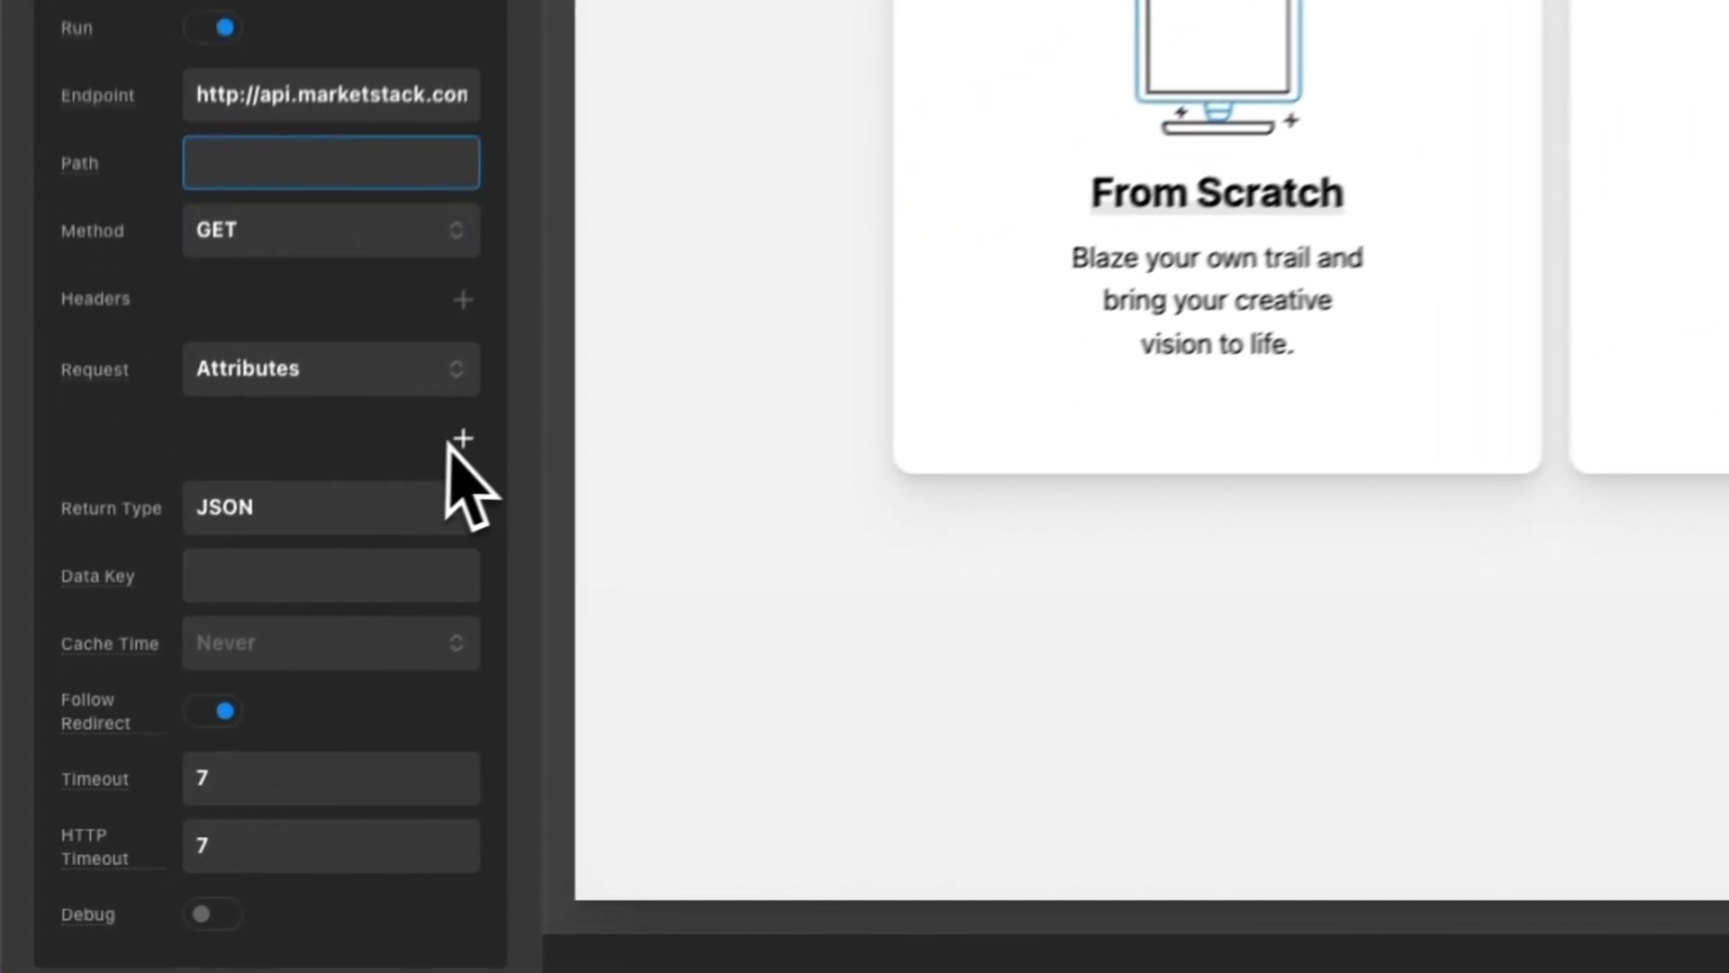
click(246, 673)
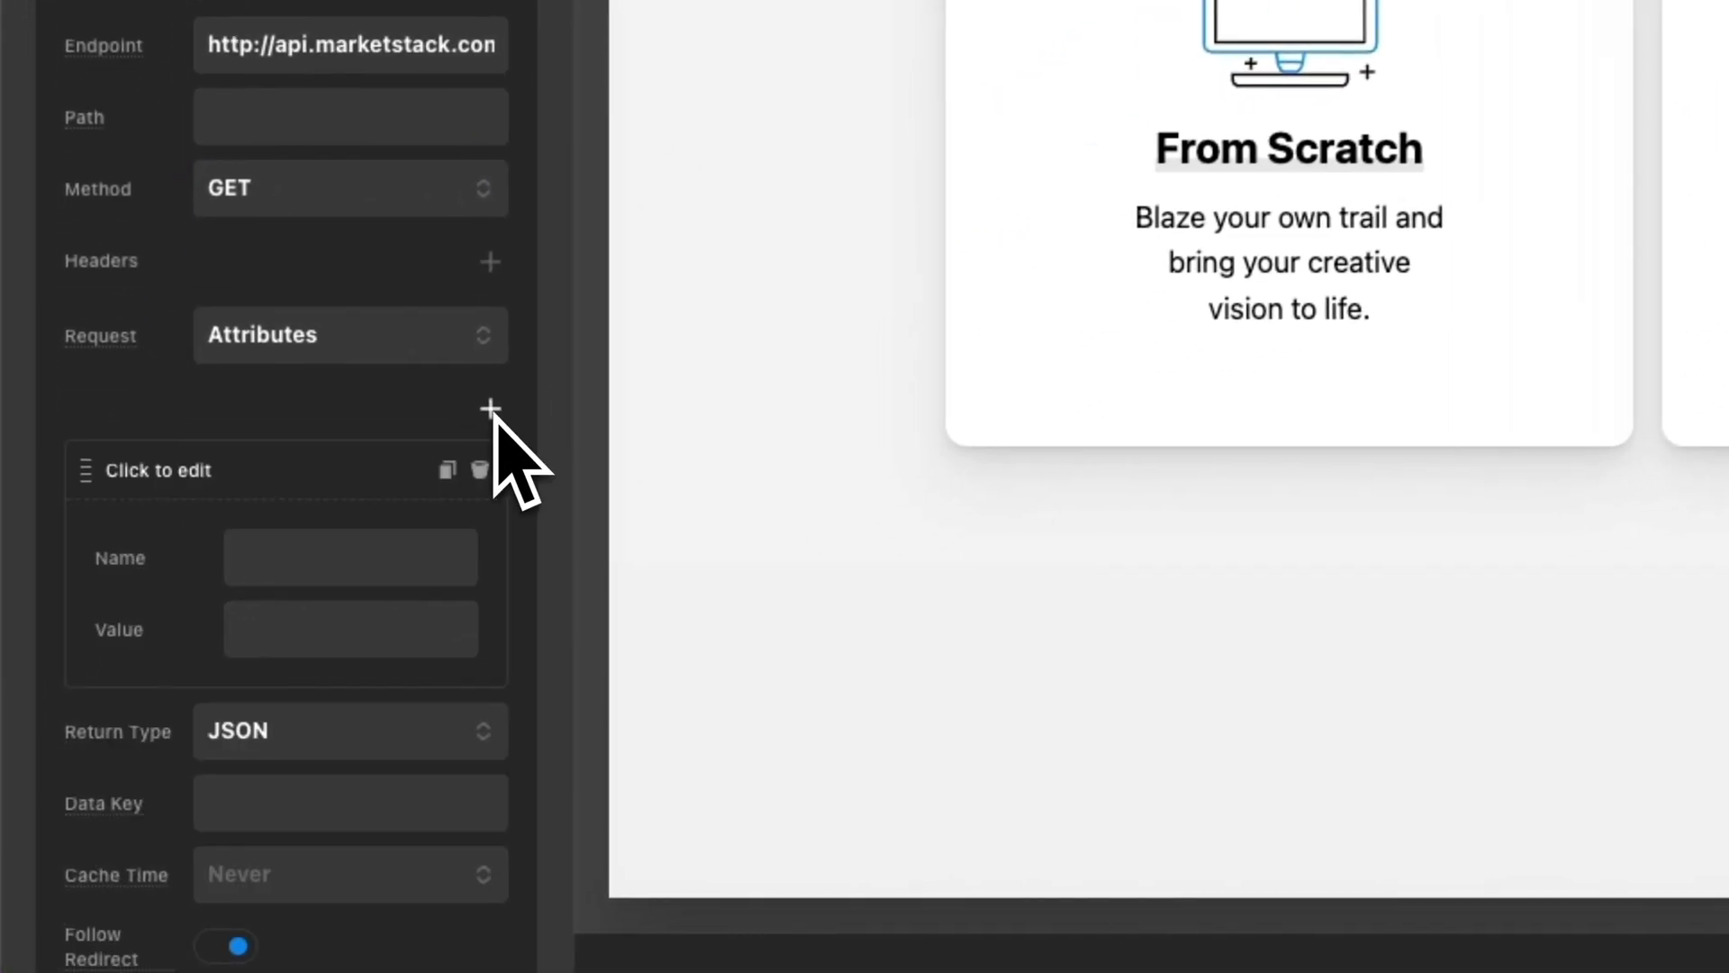
click(424, 556)
text(access_key)
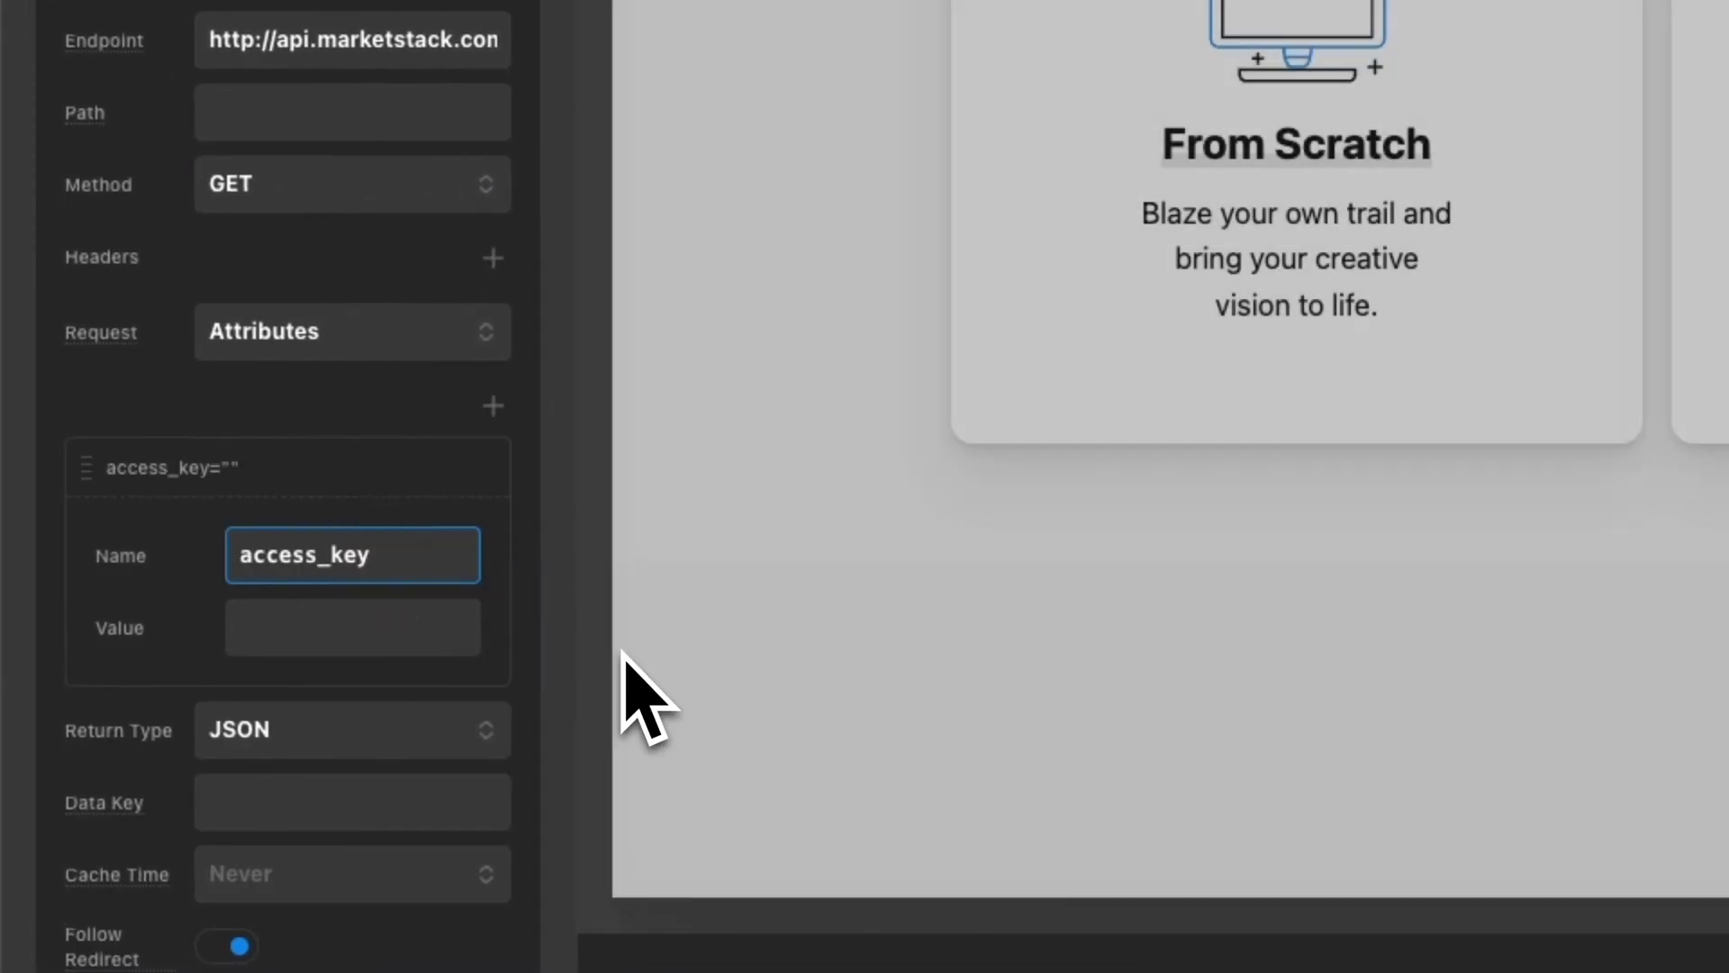
Copy the API access key from the marketstack Quickstart Guide and paste it as the access_key attribute's value.
click(345, 628)
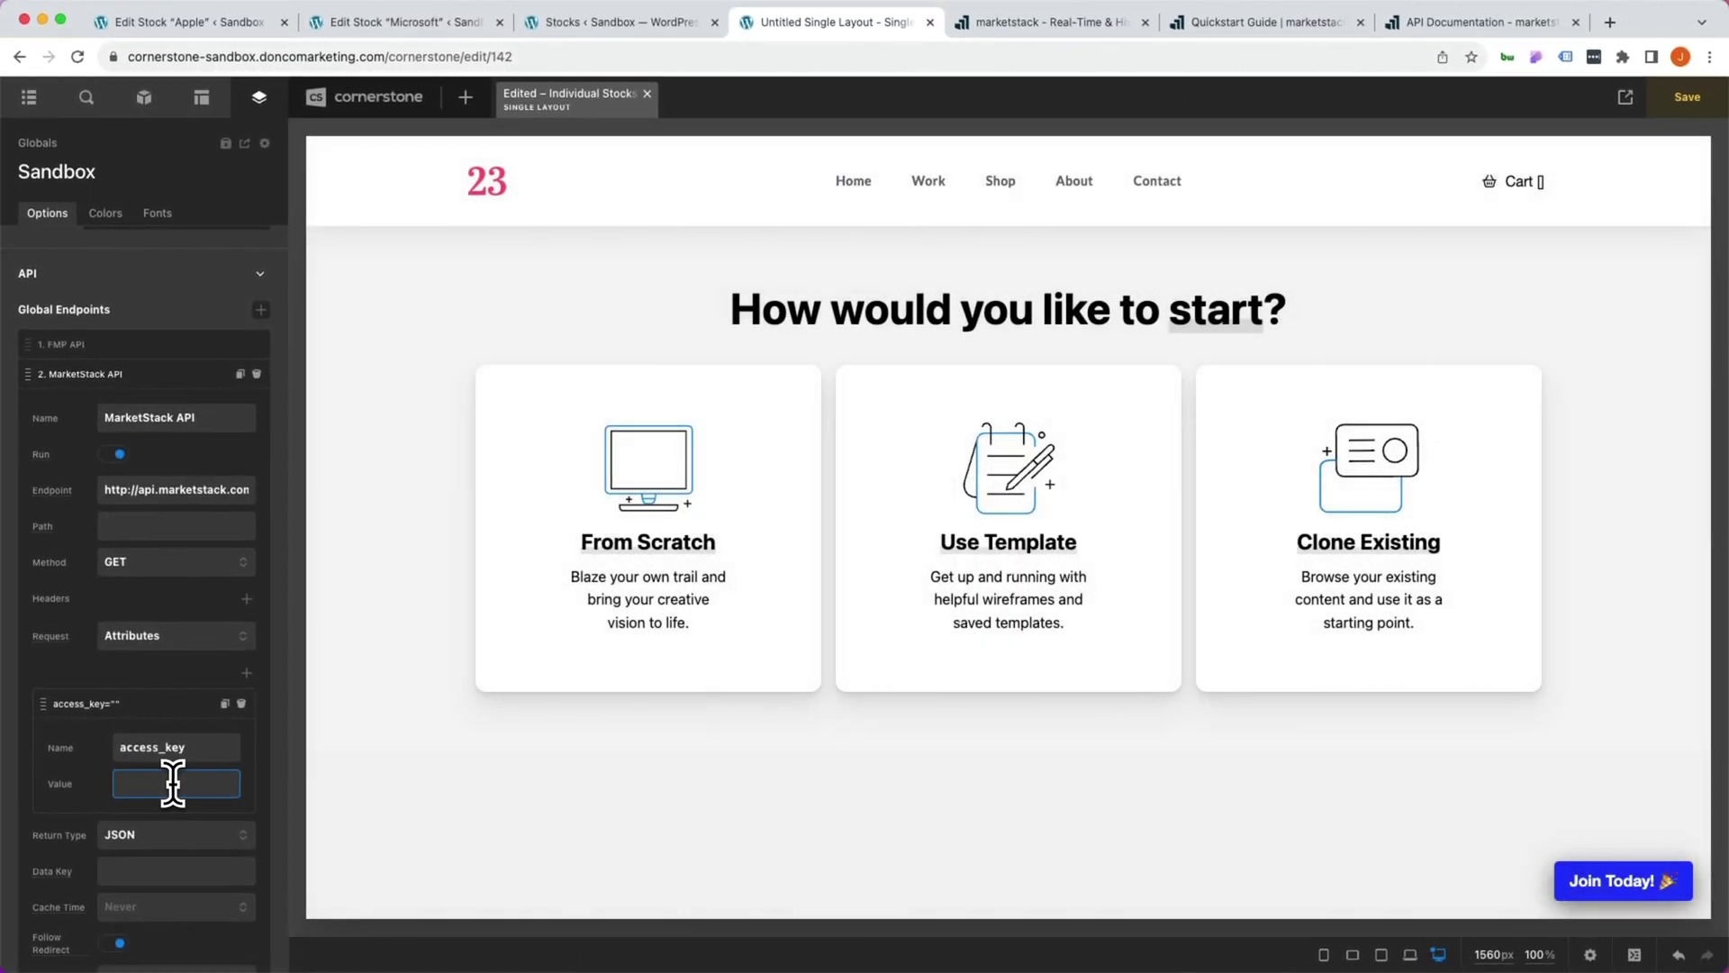
click(1162, 27)
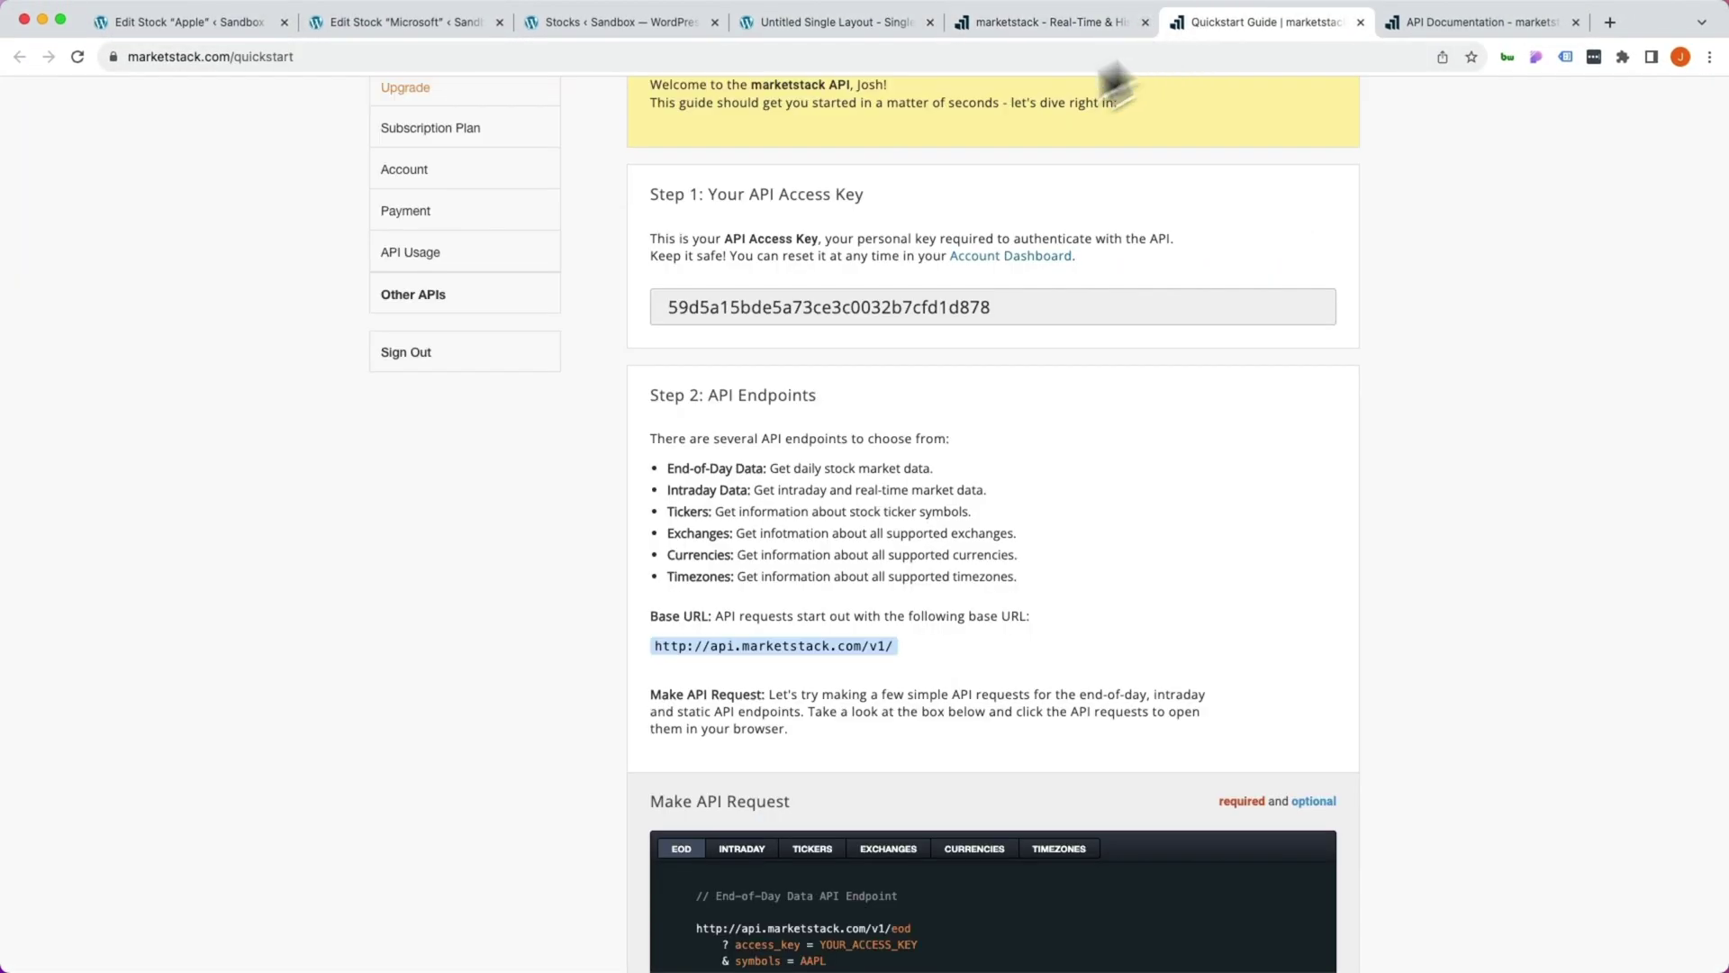
click(829, 22)
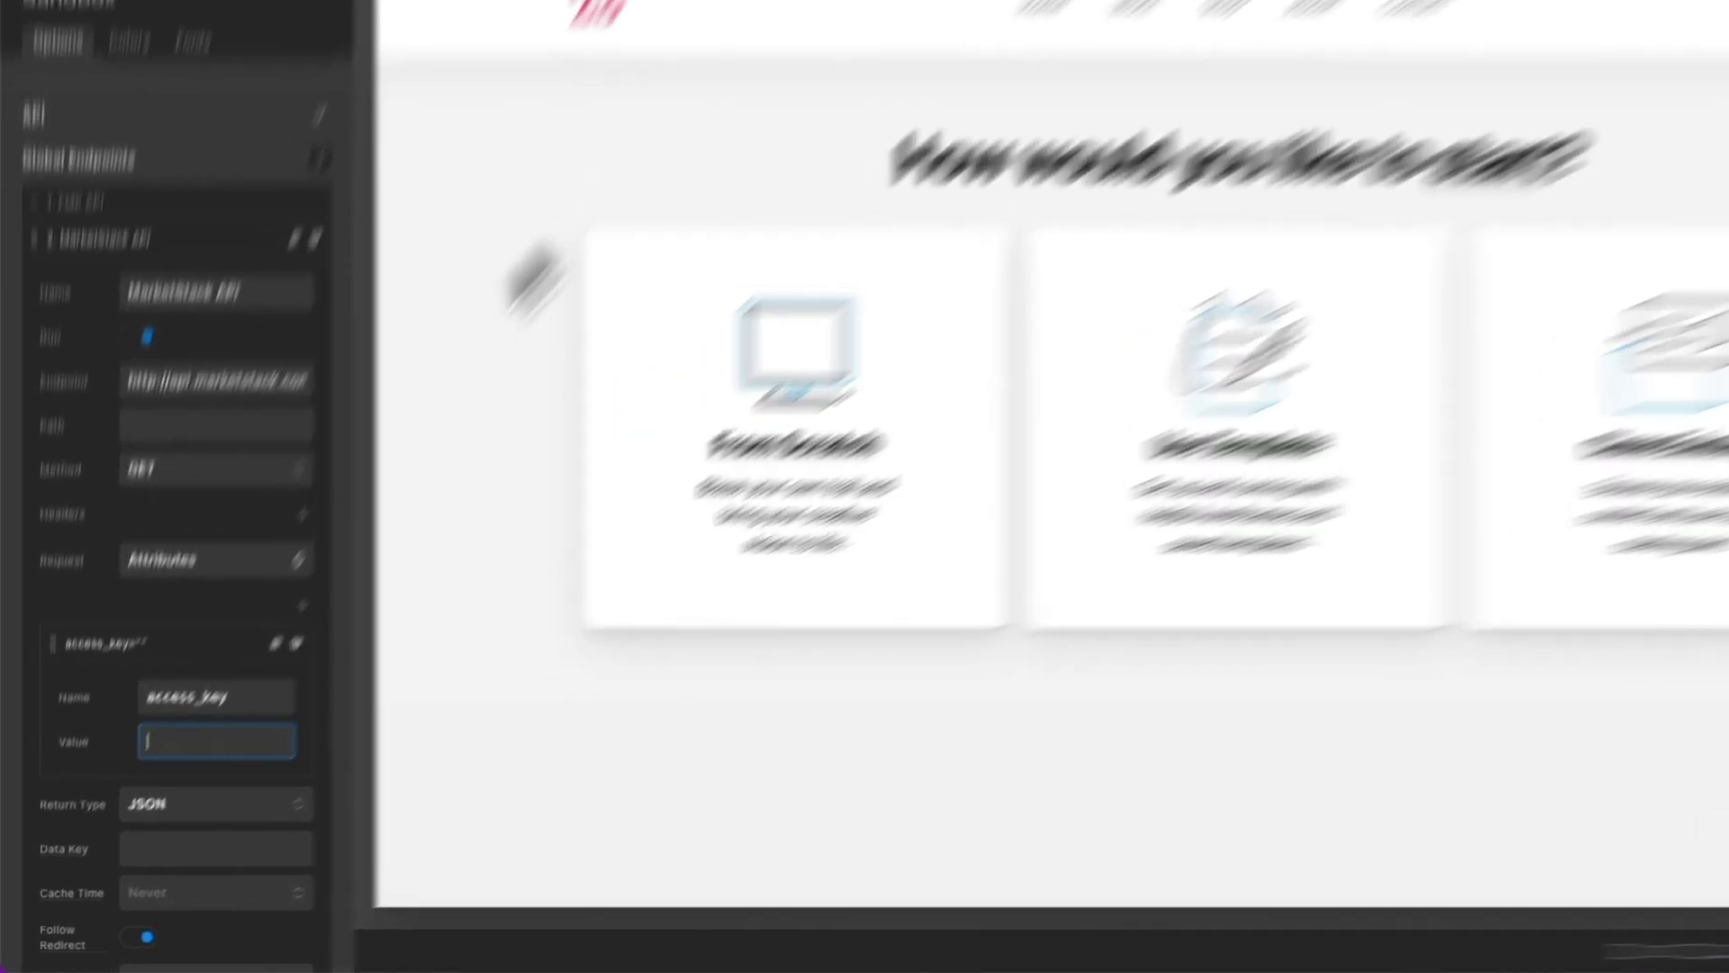
key(super+v)
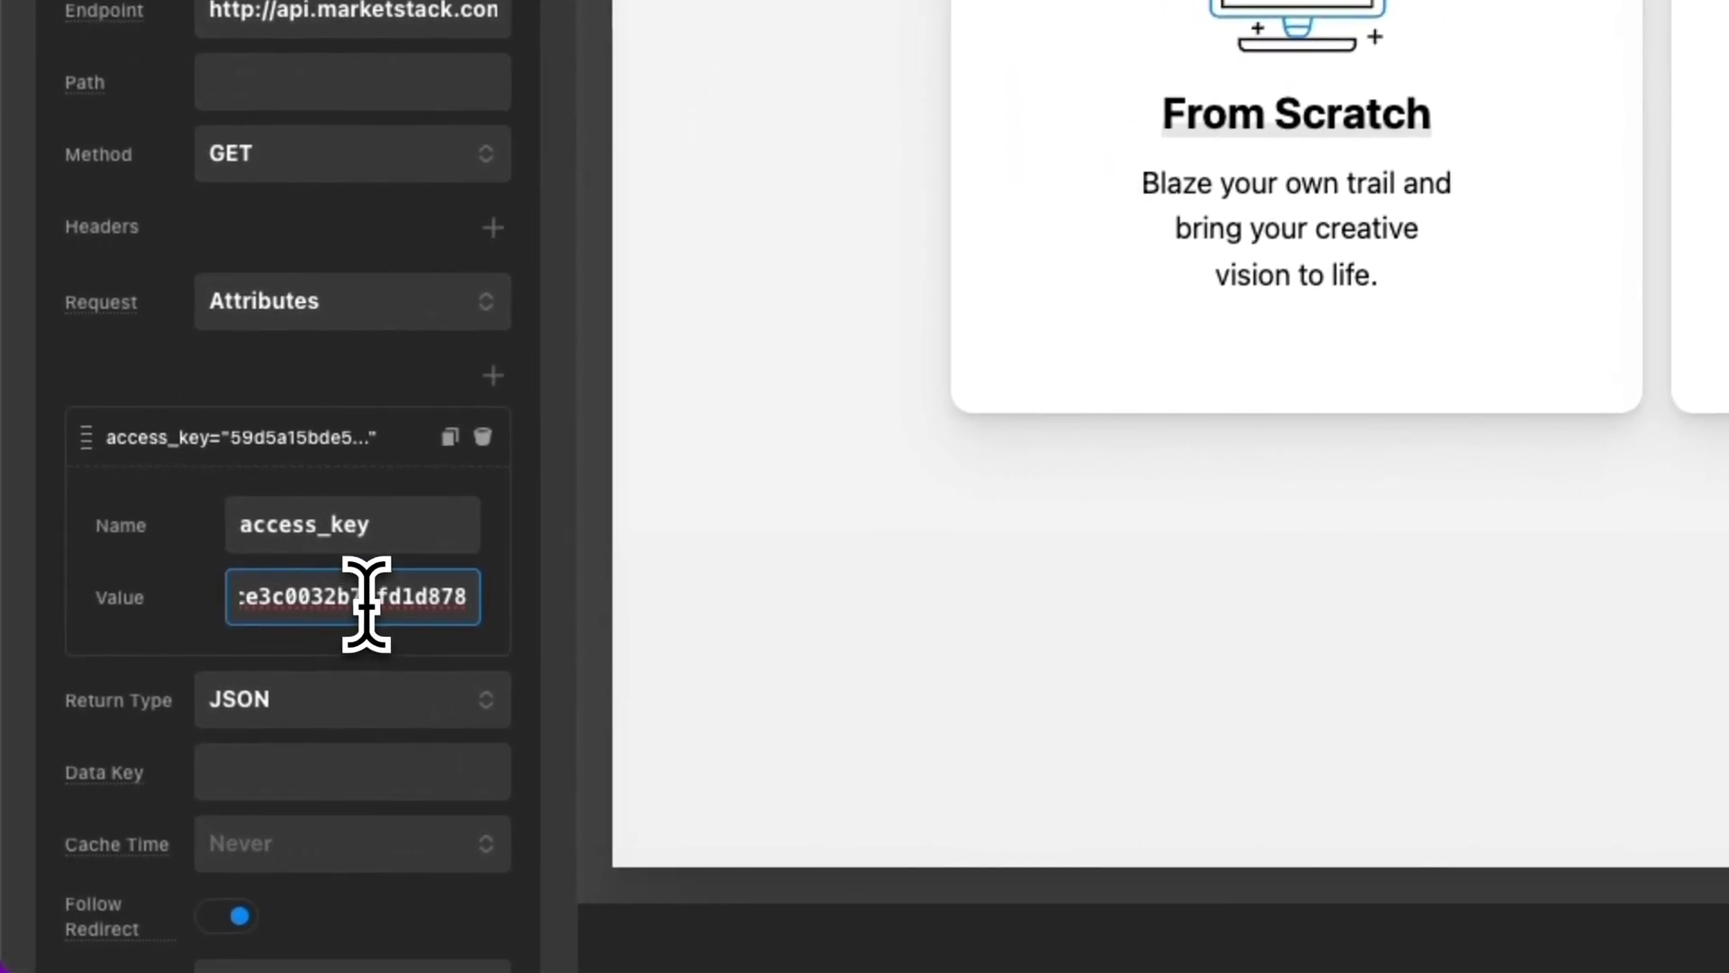
Set the MarketStack API endpoint's cache time to 1 Hour and save the changes.
scroll(360, 605, down, 5)
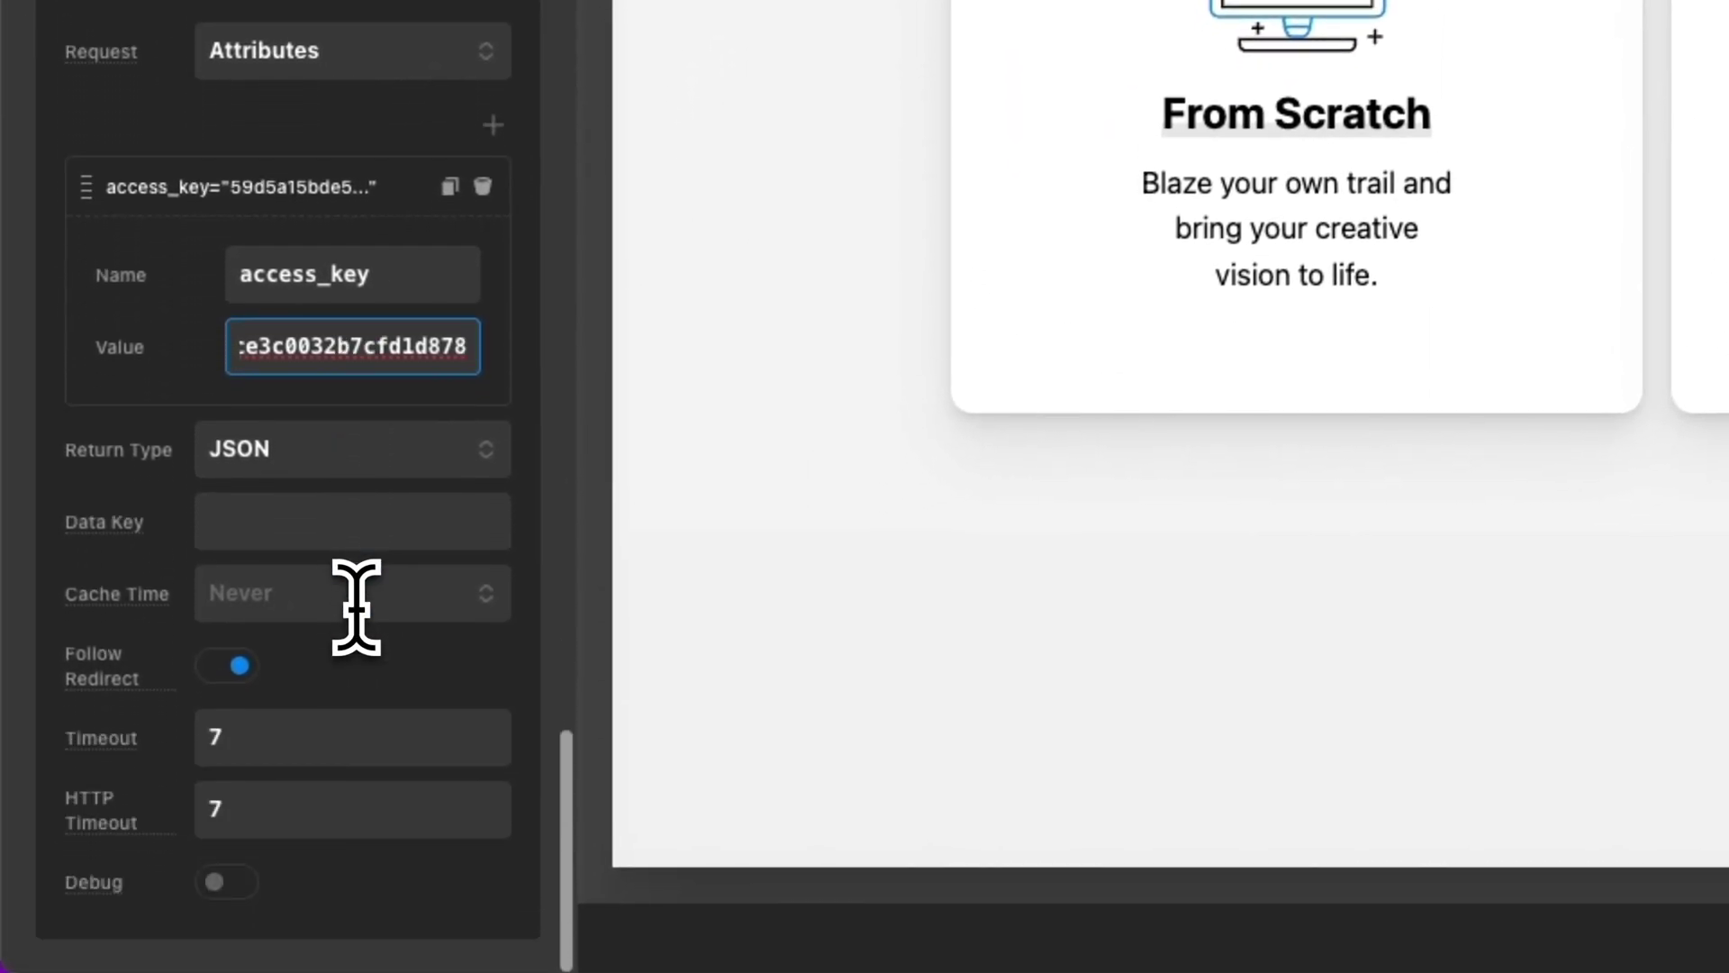
click(298, 609)
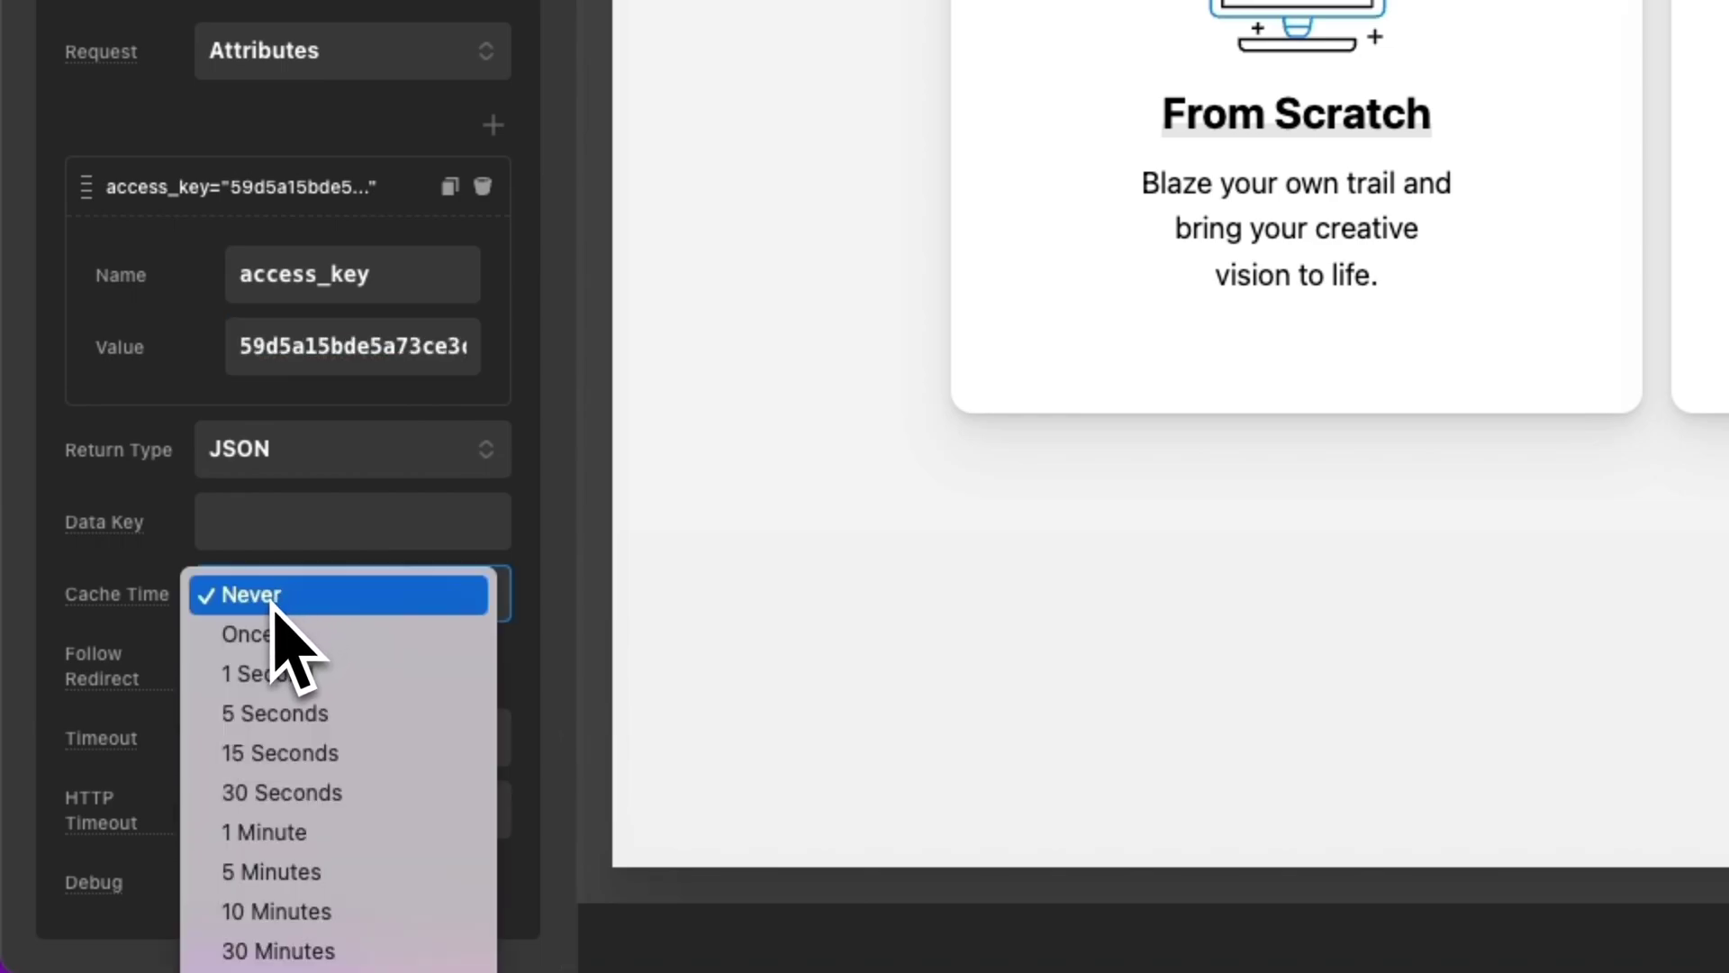
key(Escape)
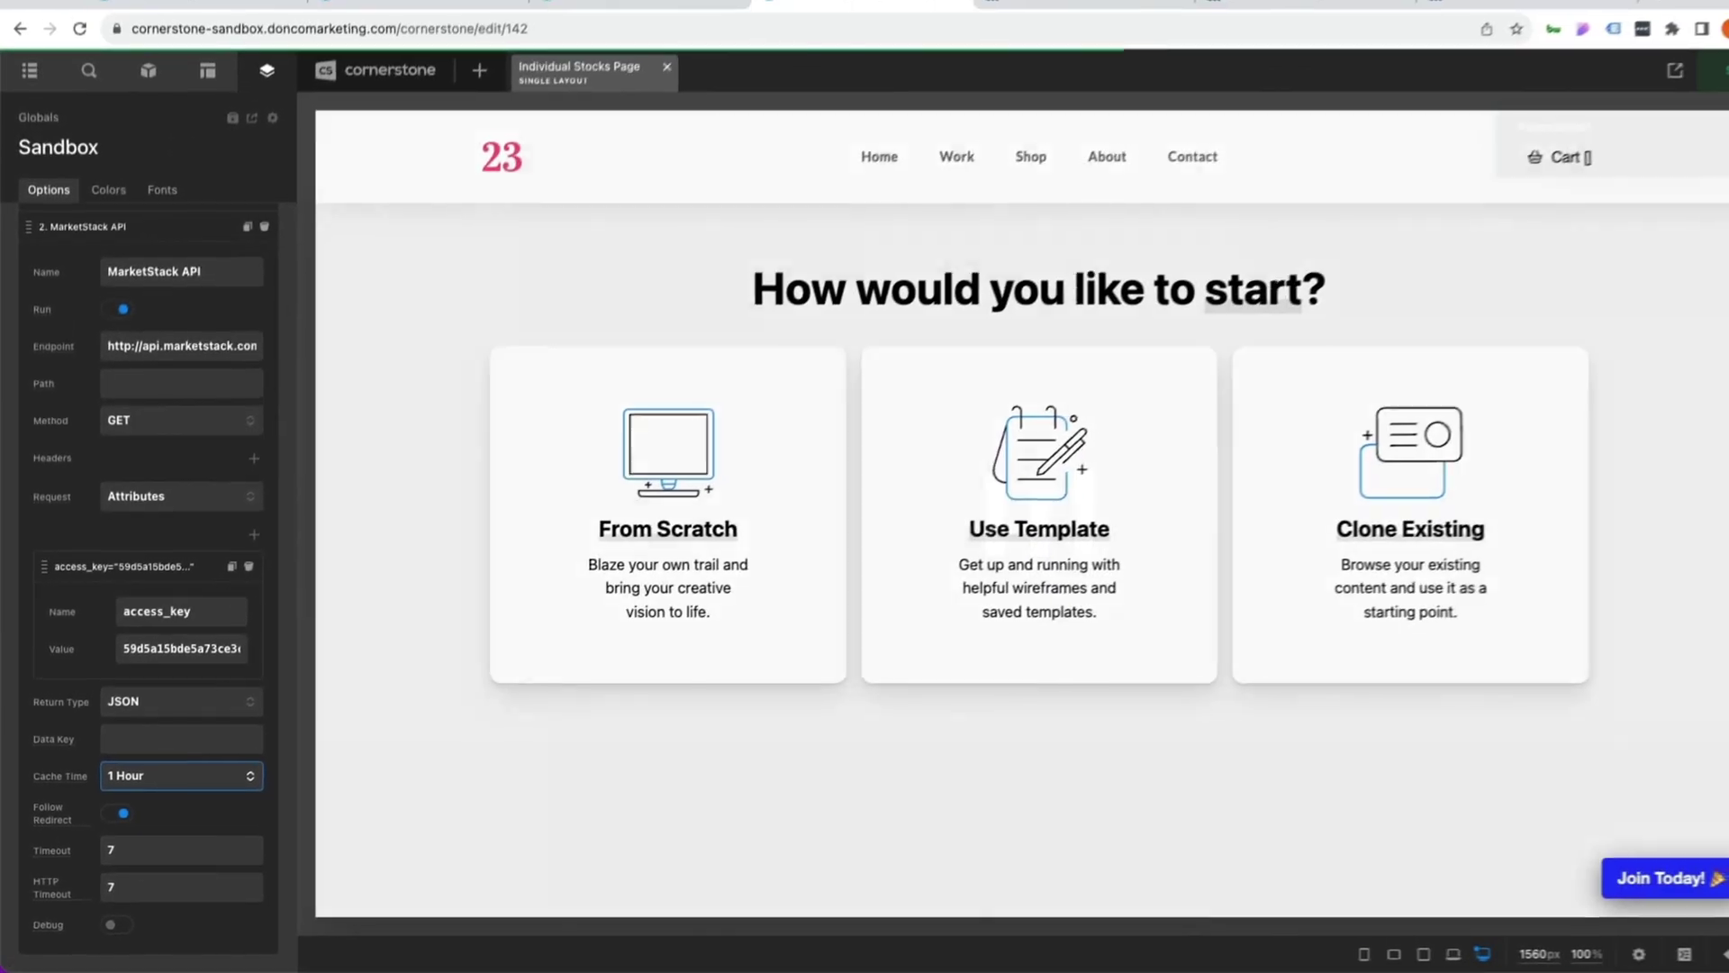
key(super+s)
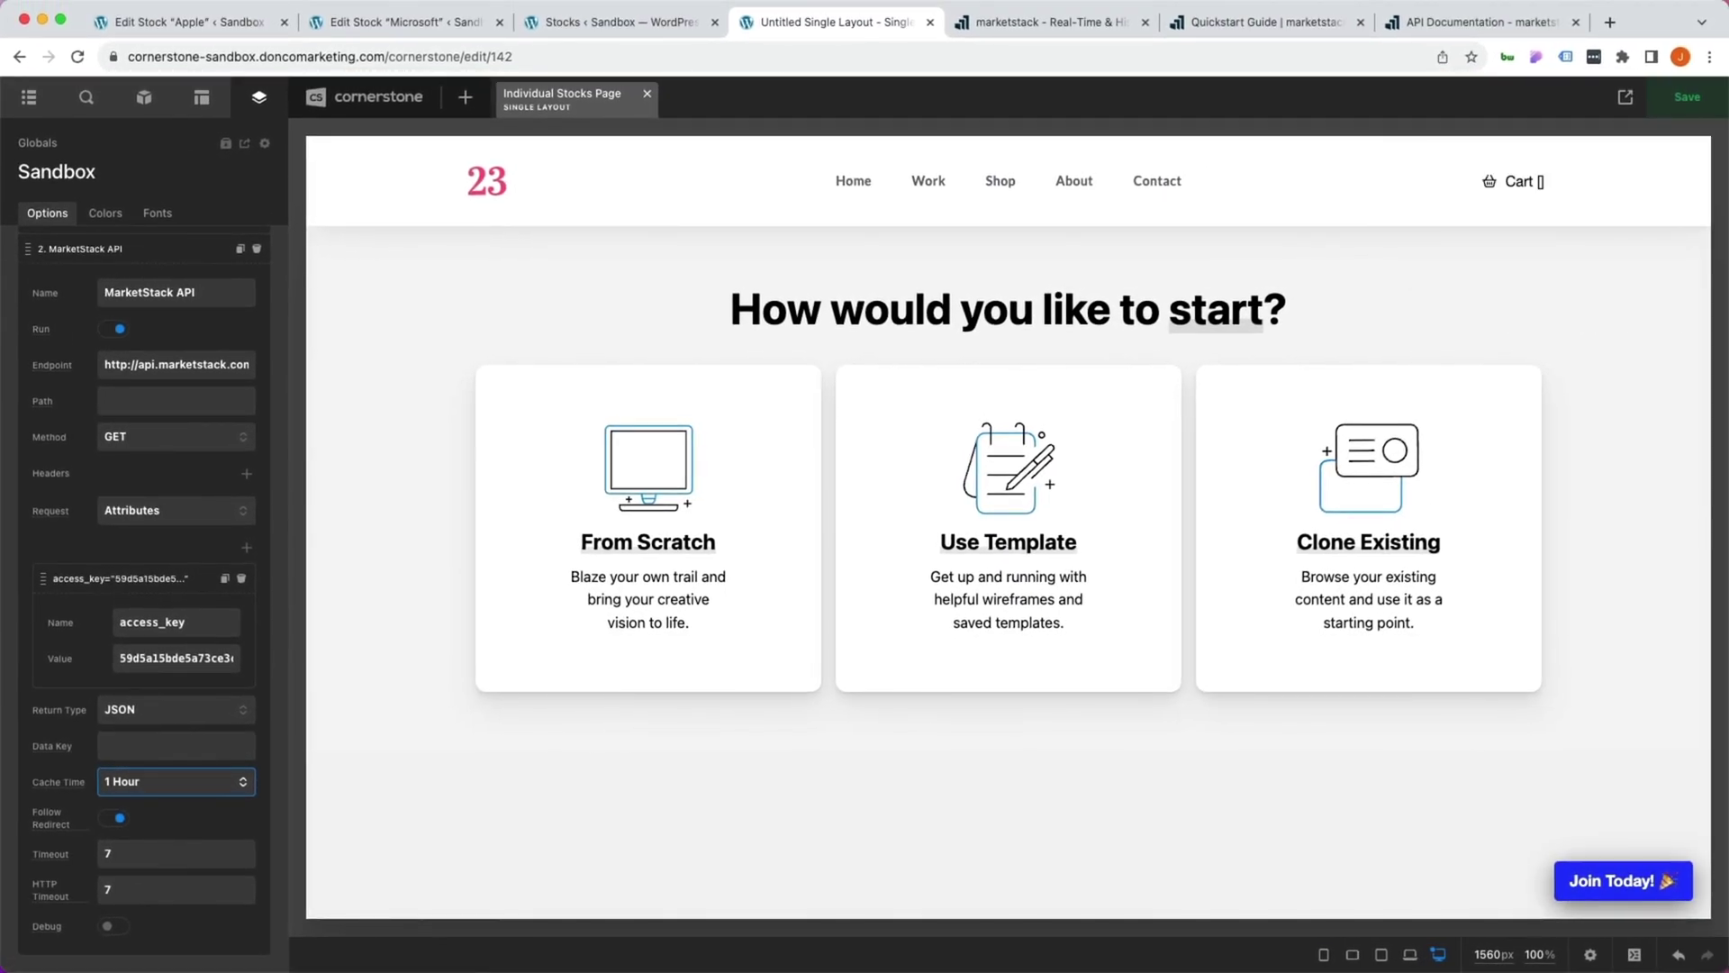
click(139, 401)
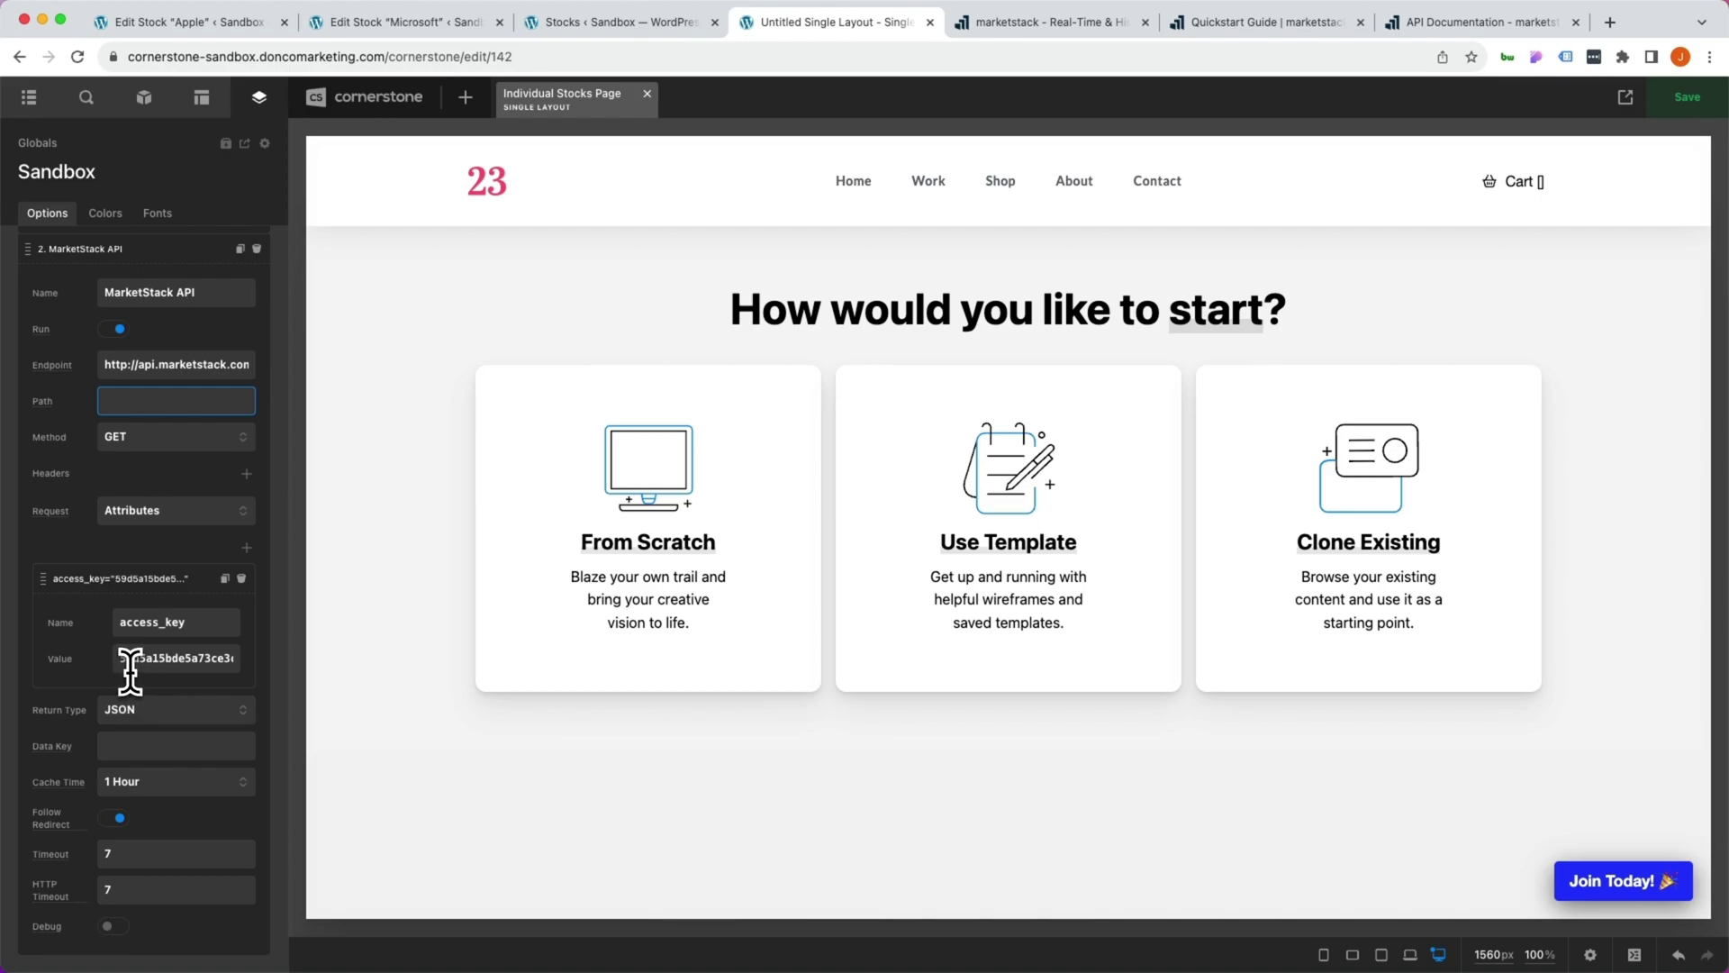
Start the layout from scratch with a single-column row and add an API Tester element inside it.
click(591, 548)
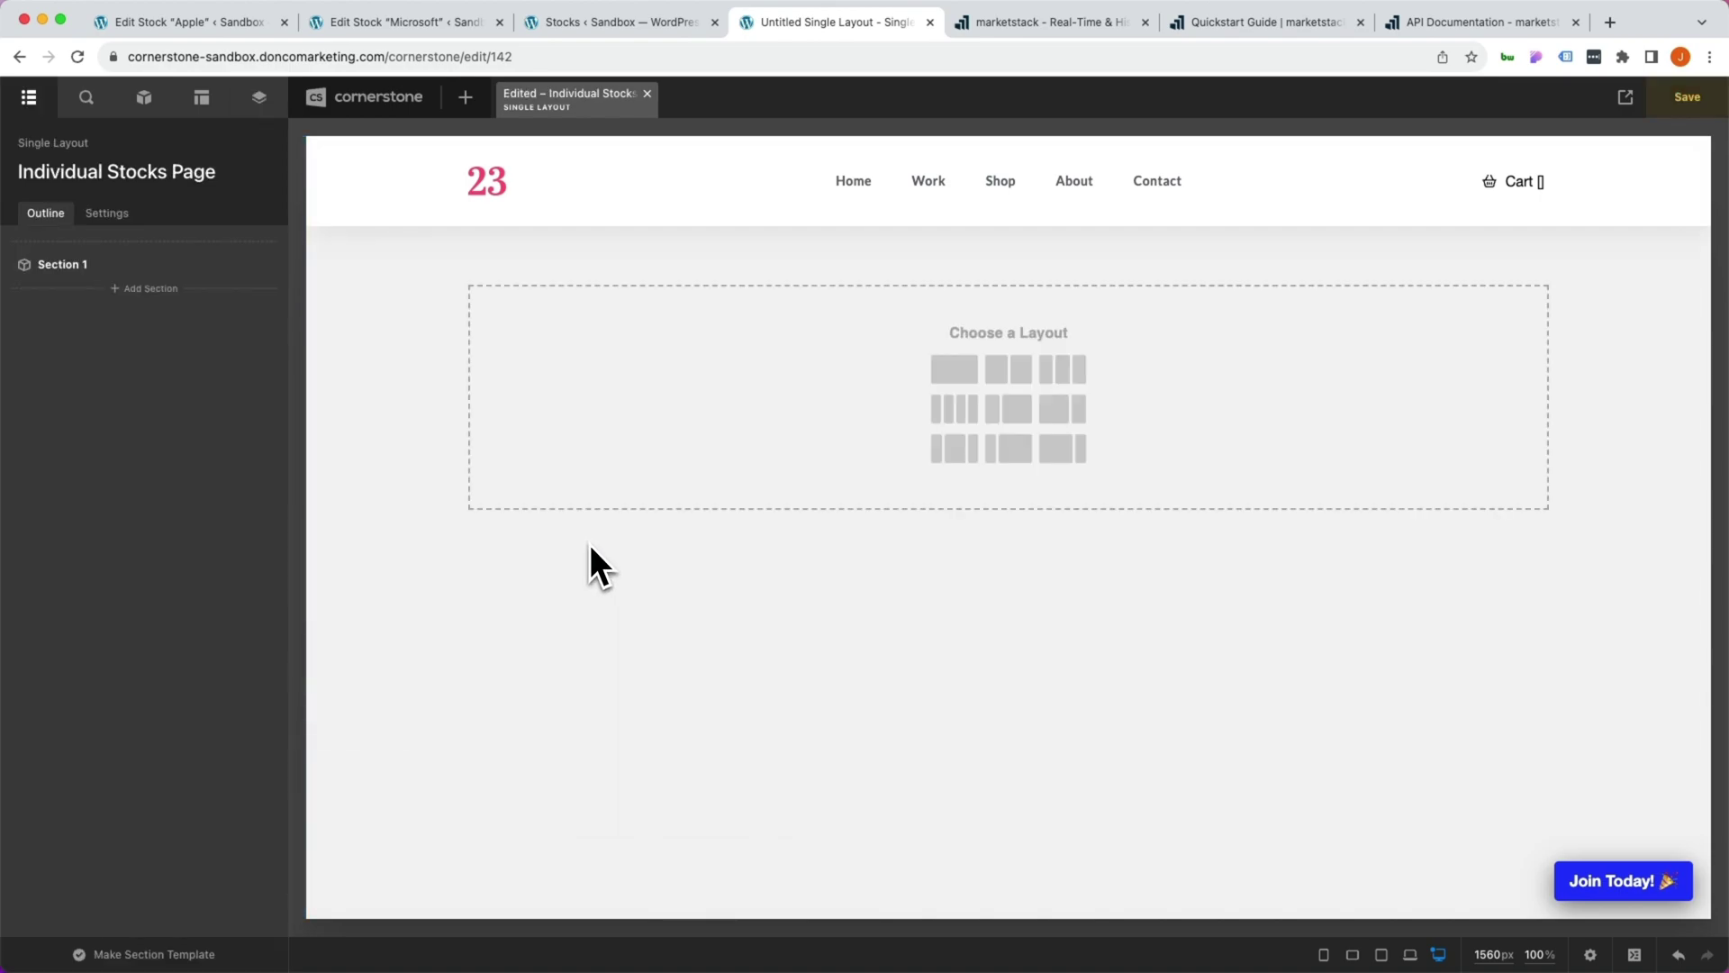
click(954, 369)
click(144, 106)
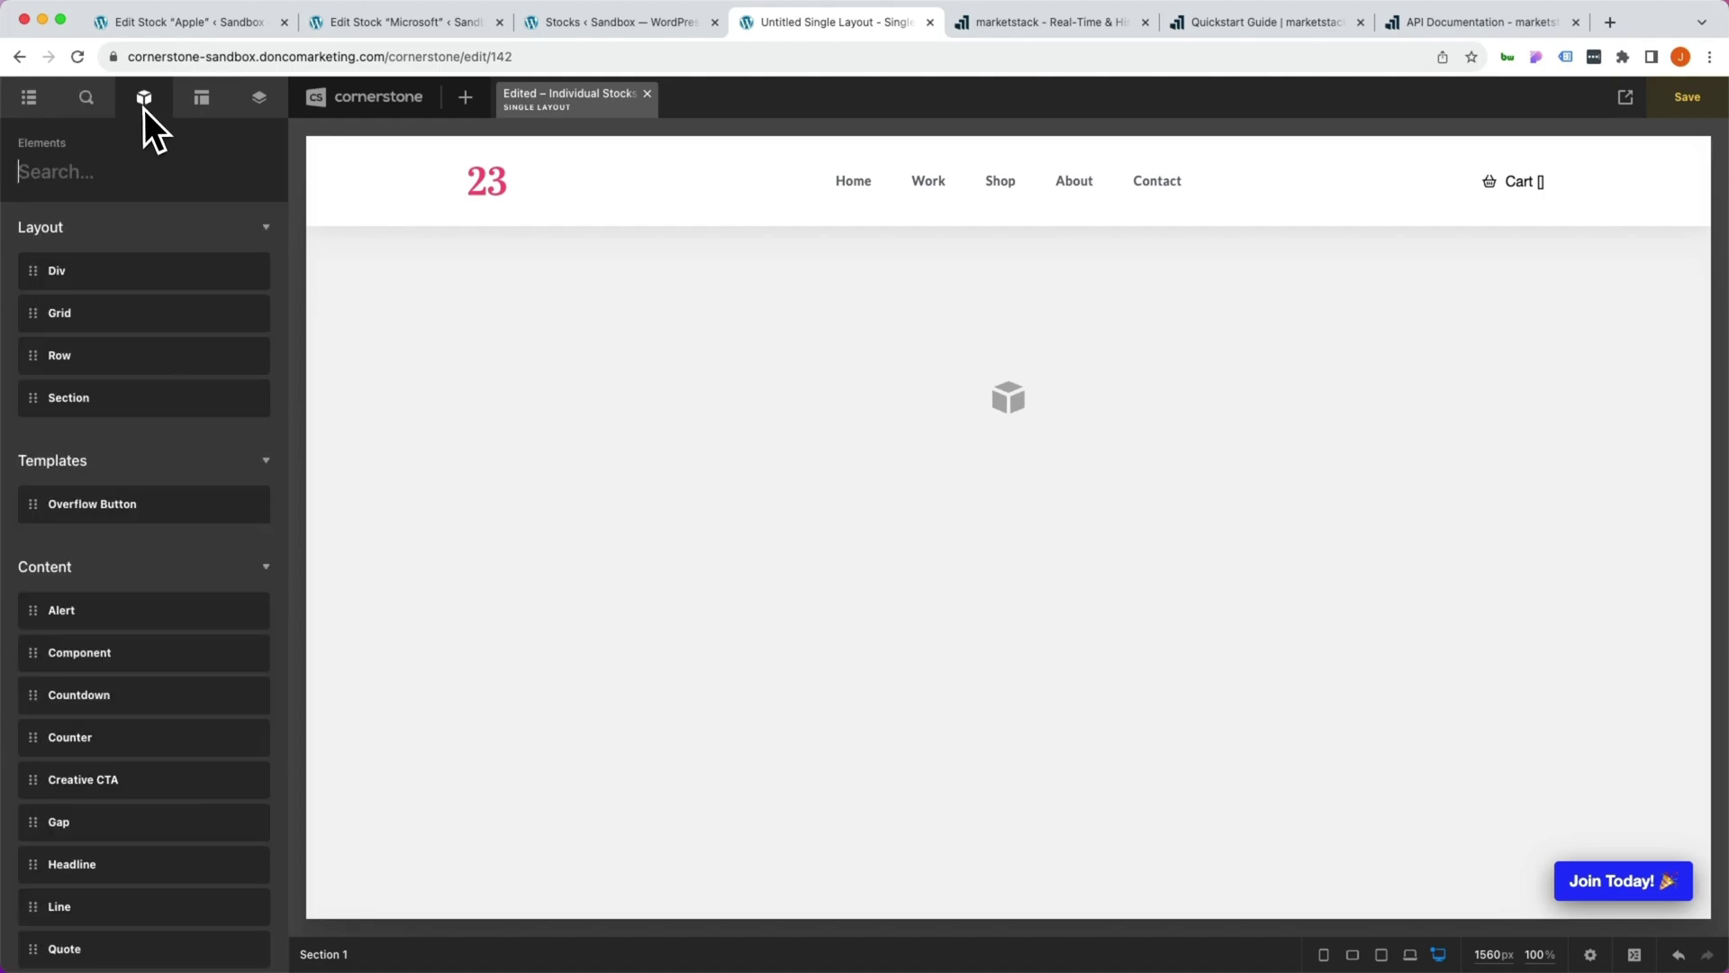
text(api)
mouse_move(144, 268)
mouse_down()
mouse_move(761, 337)
mouse_move(722, 342)
mouse_up()
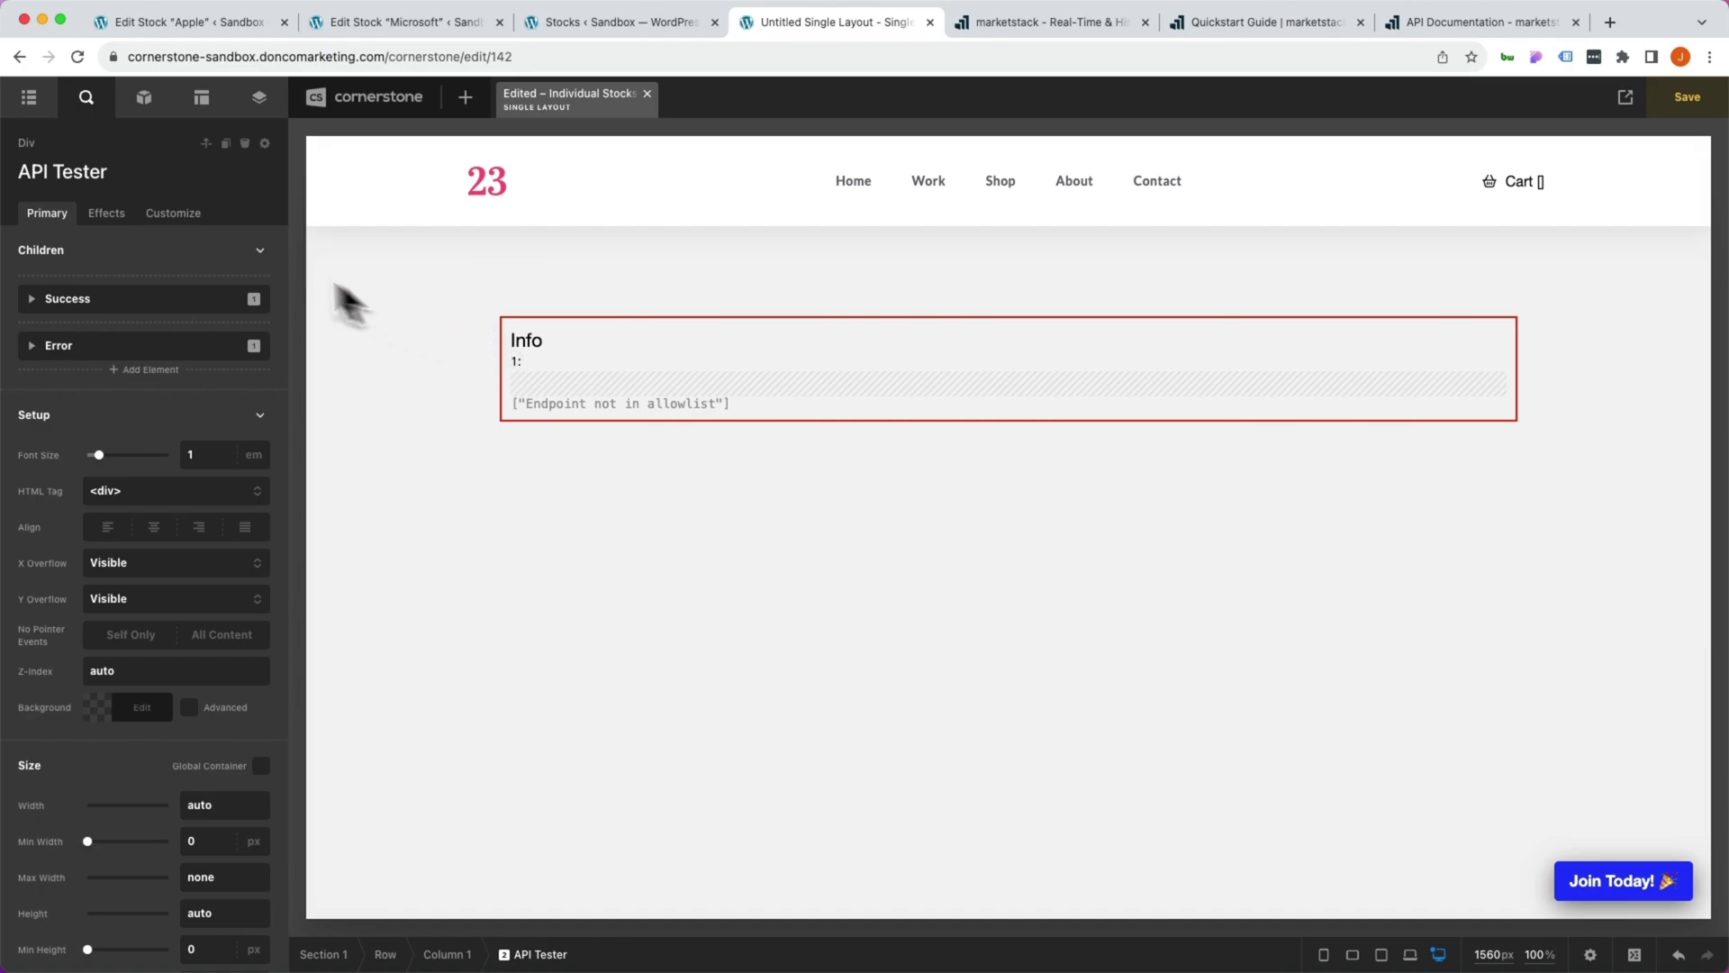
Set the API Tester's looper provider to External API Global and choose MarketStack API as its global.
click(167, 214)
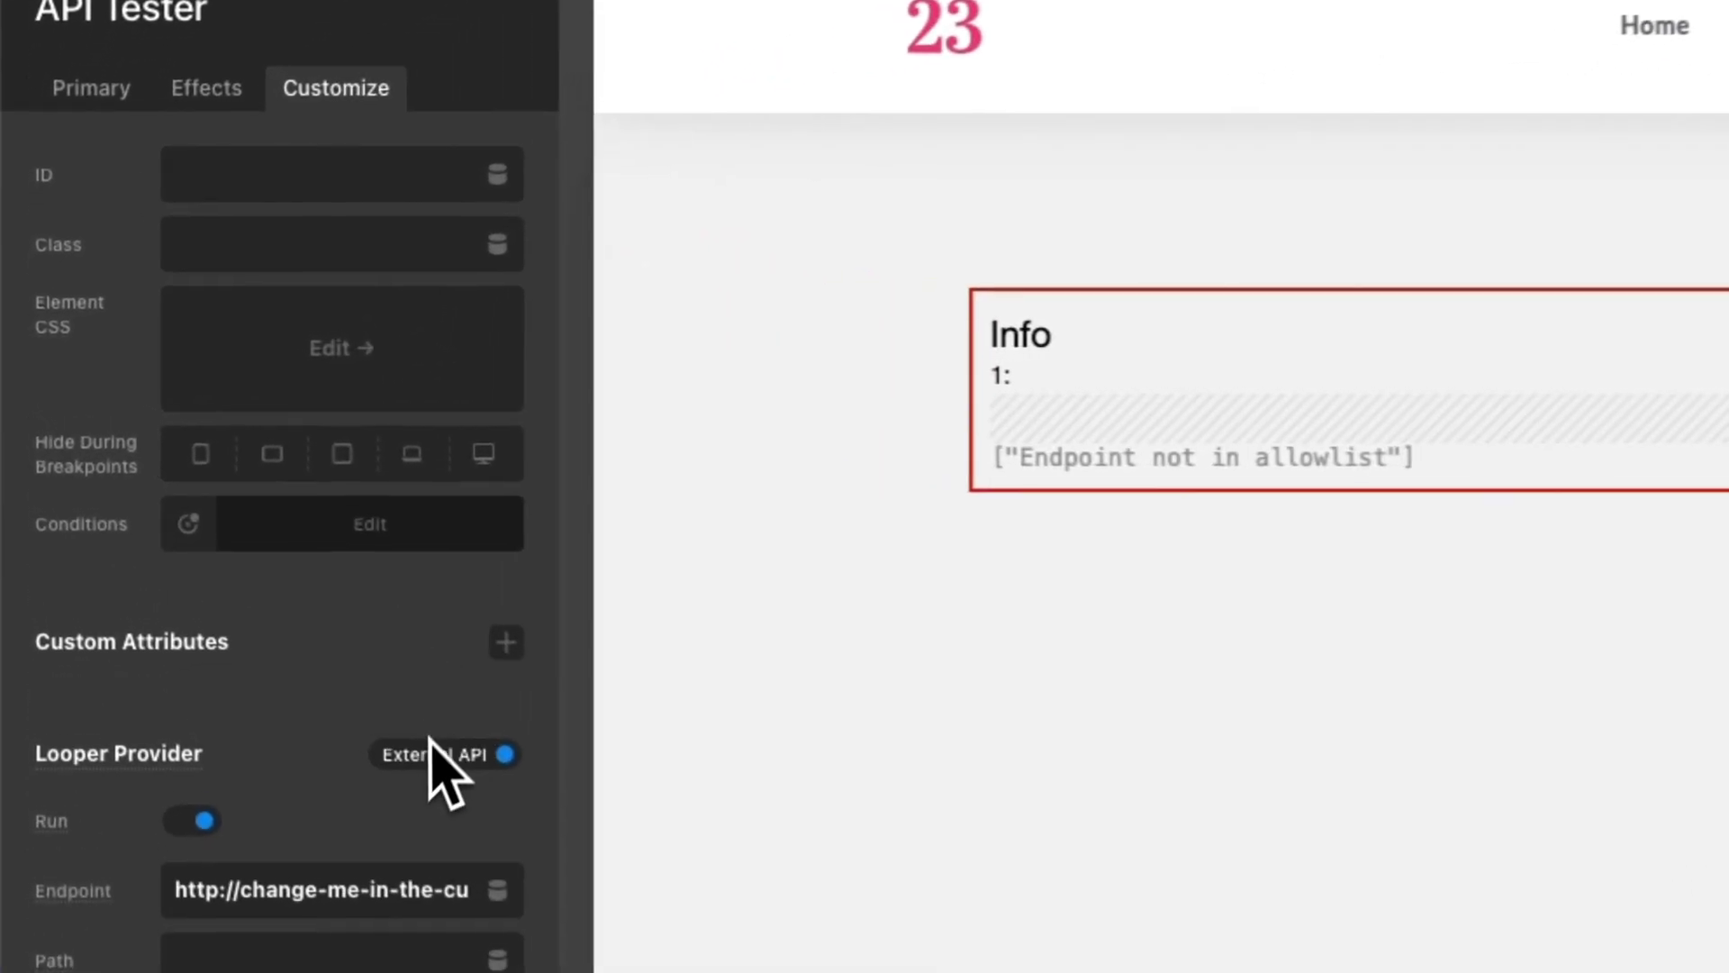
click(317, 639)
scroll(317, 557, down, 5)
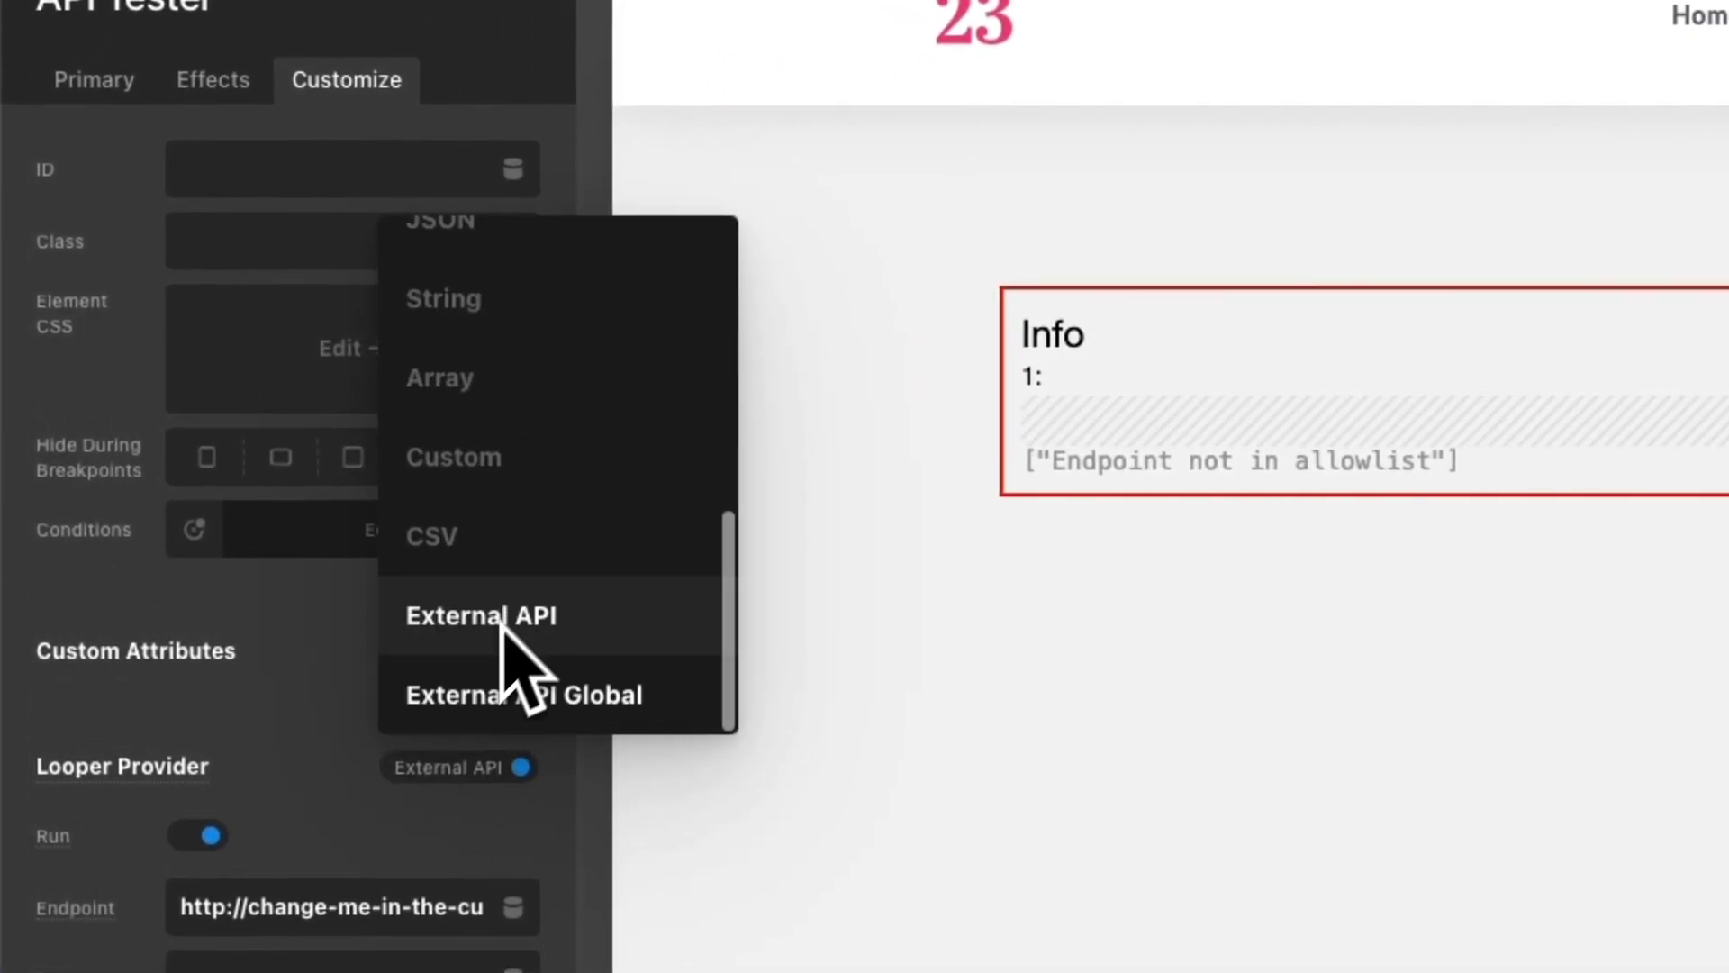
click(474, 695)
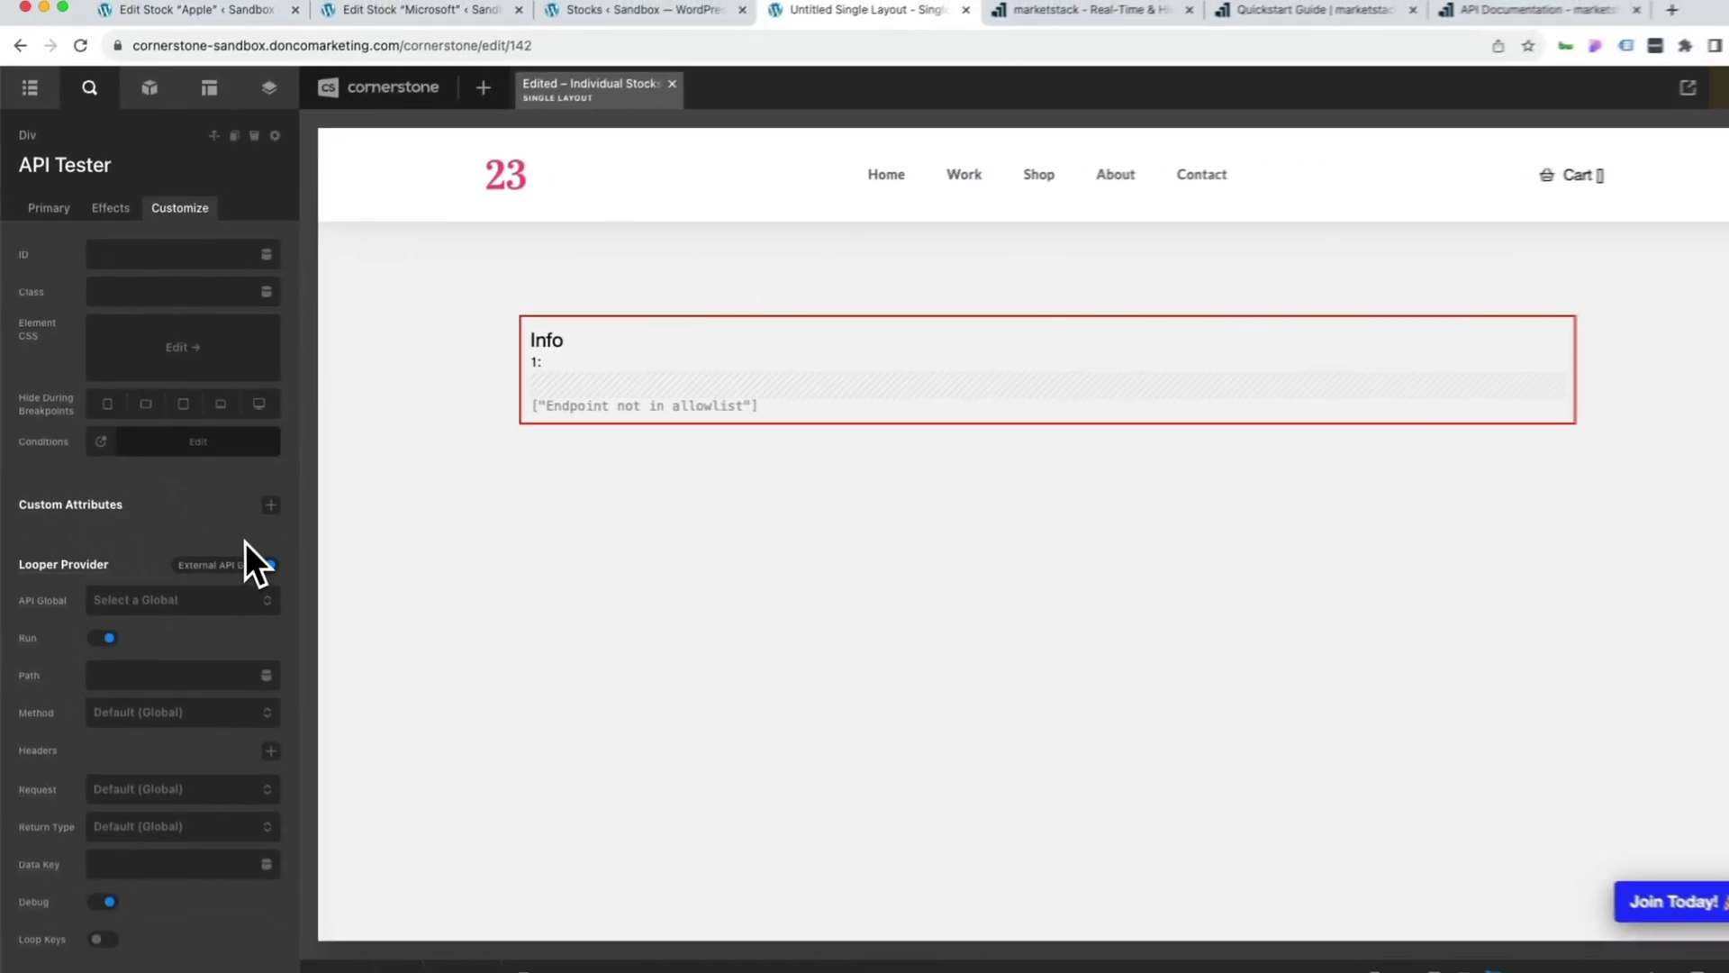
click(153, 588)
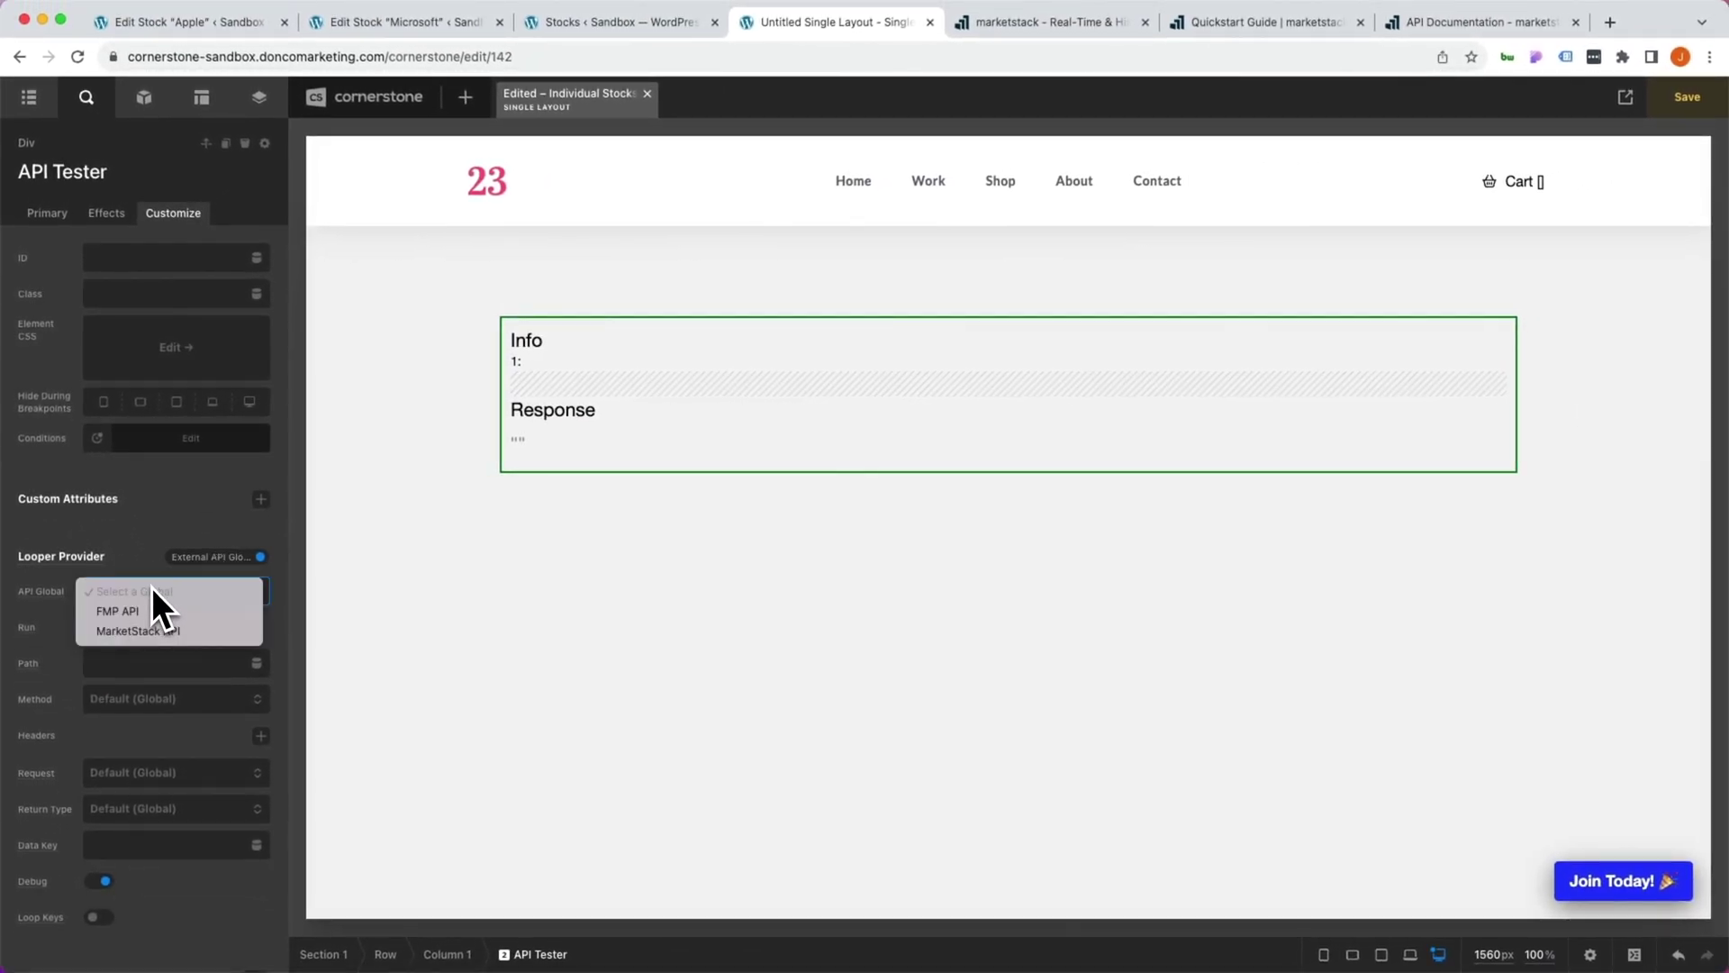
click(149, 640)
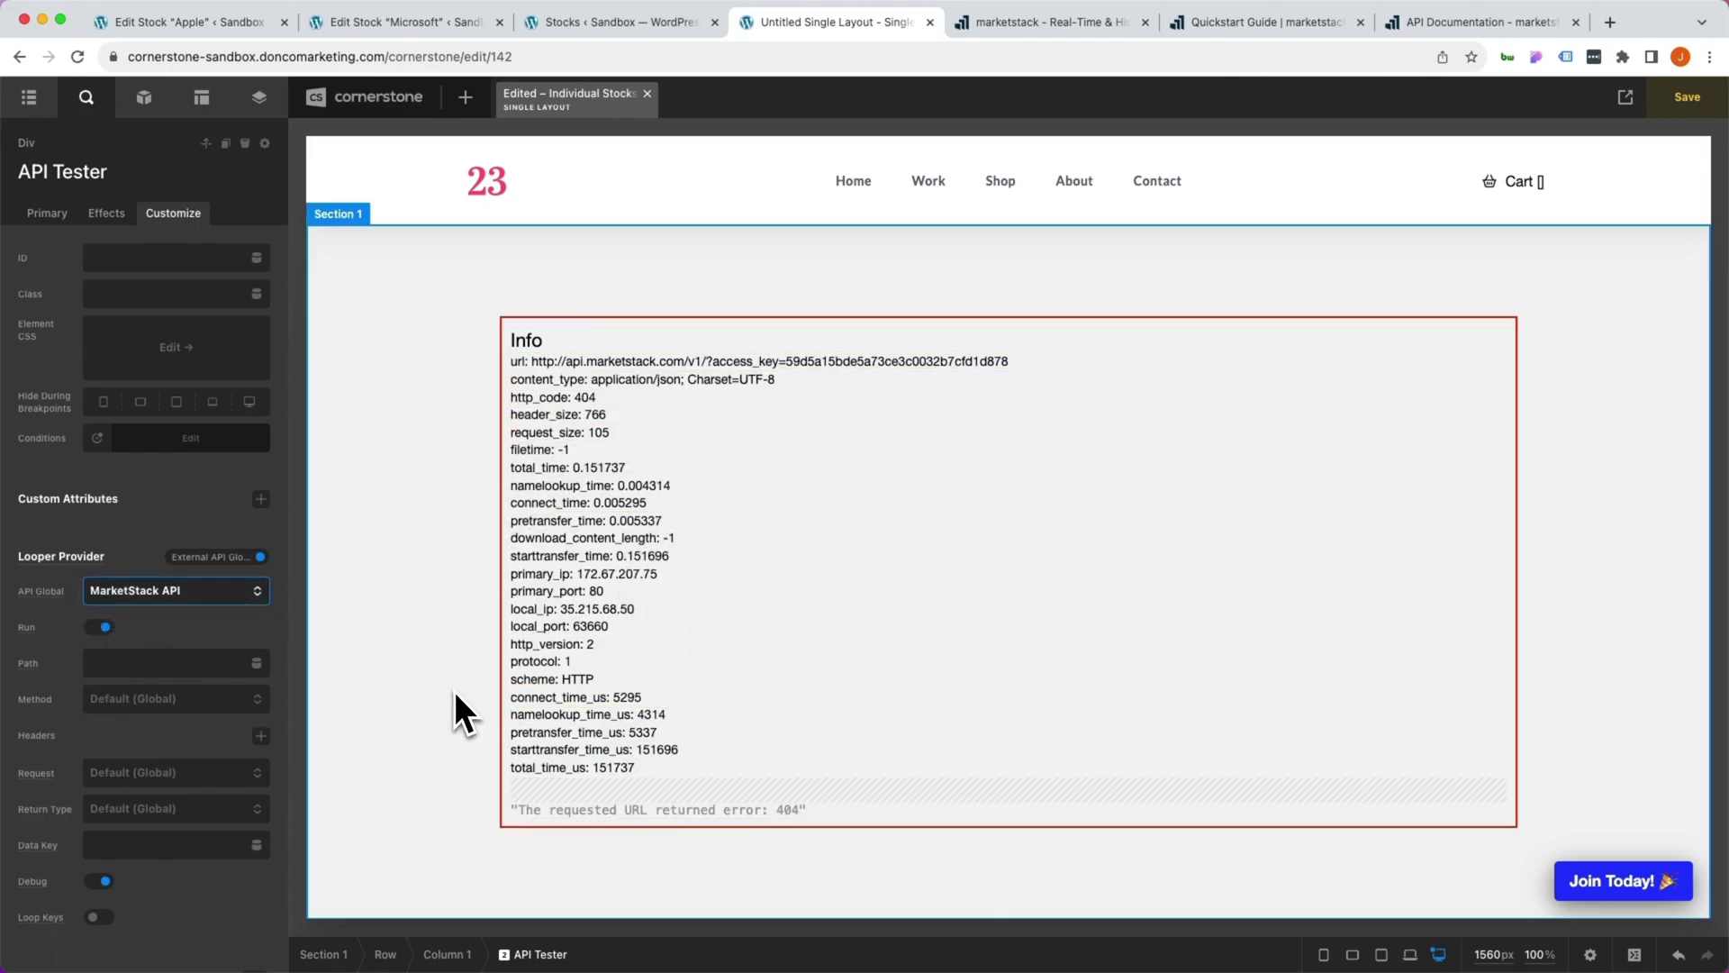
Copy the endpoint name eod from the marketstack API documentation and paste it as the API Tester looper's path.
click(207, 667)
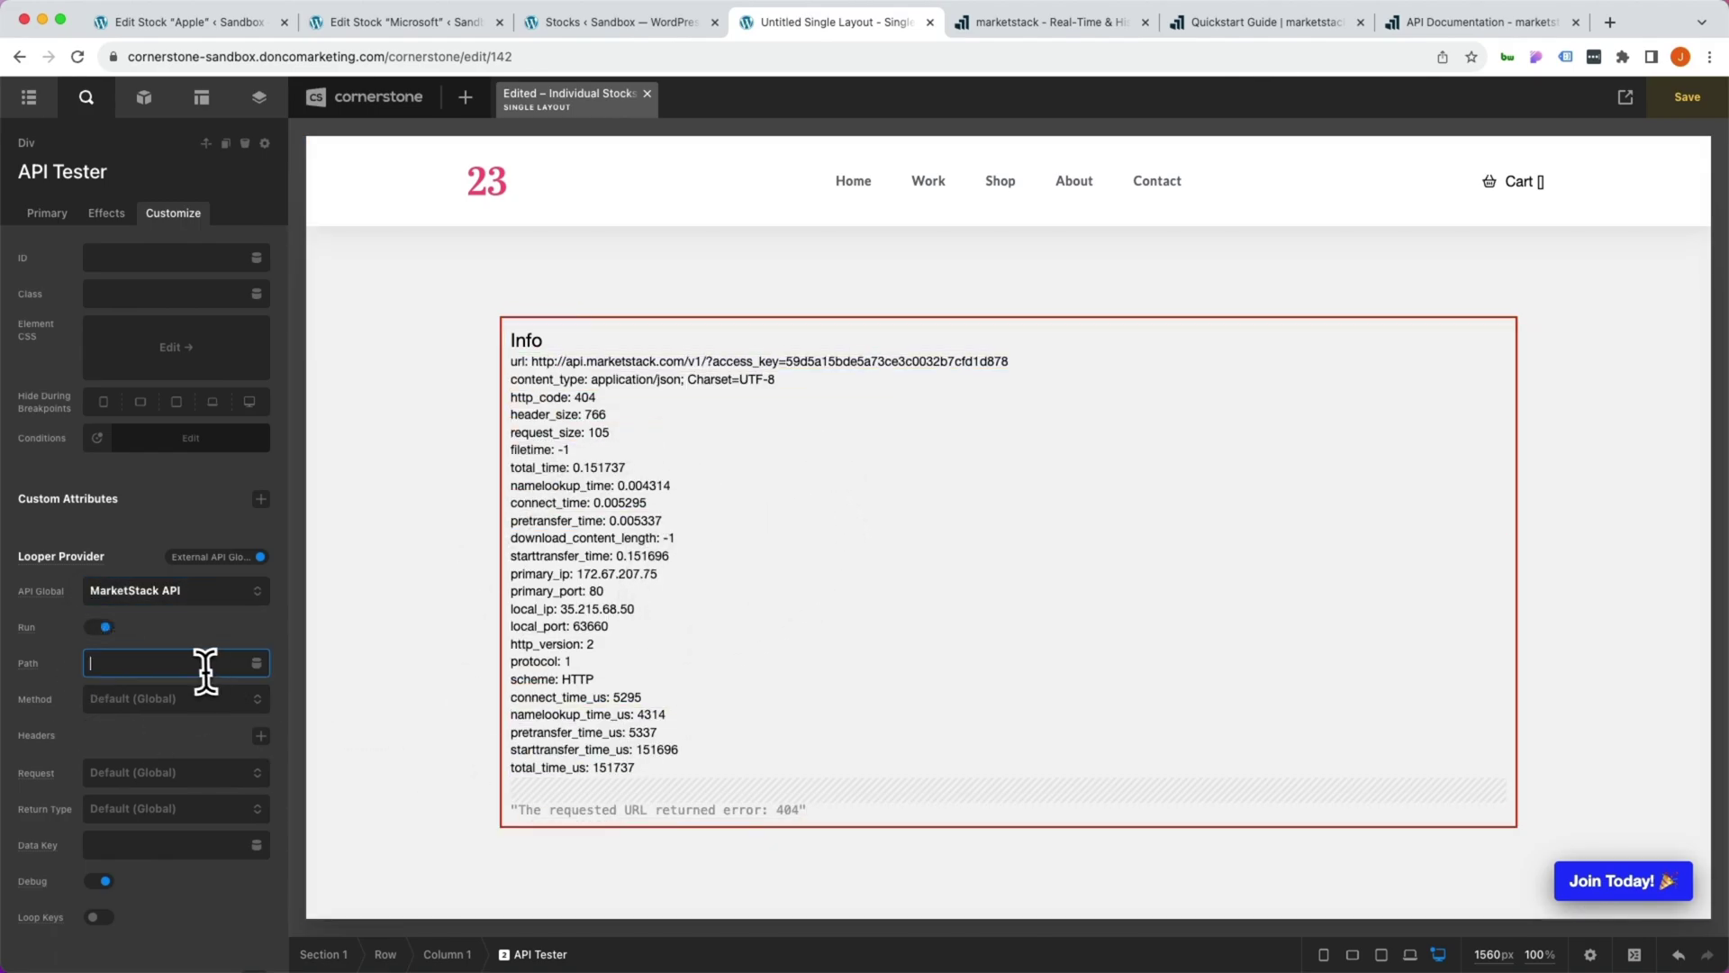
click(1423, 23)
drag(738, 397, 799, 398)
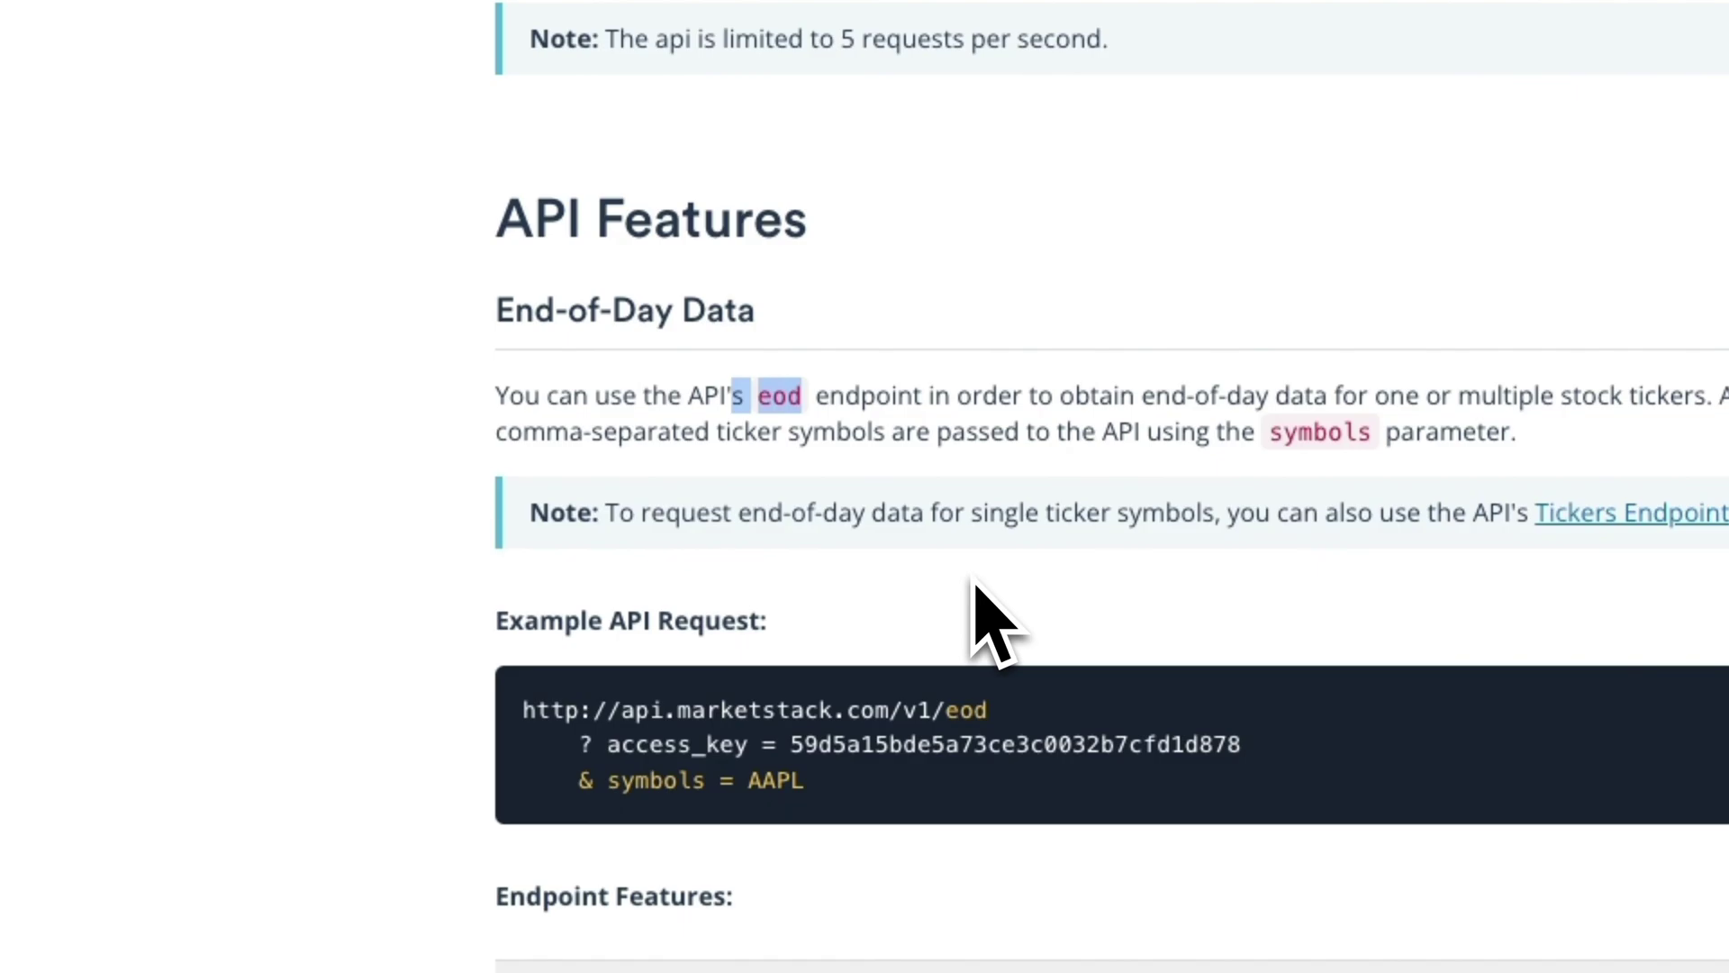
double_click(780, 397)
key(super+c)
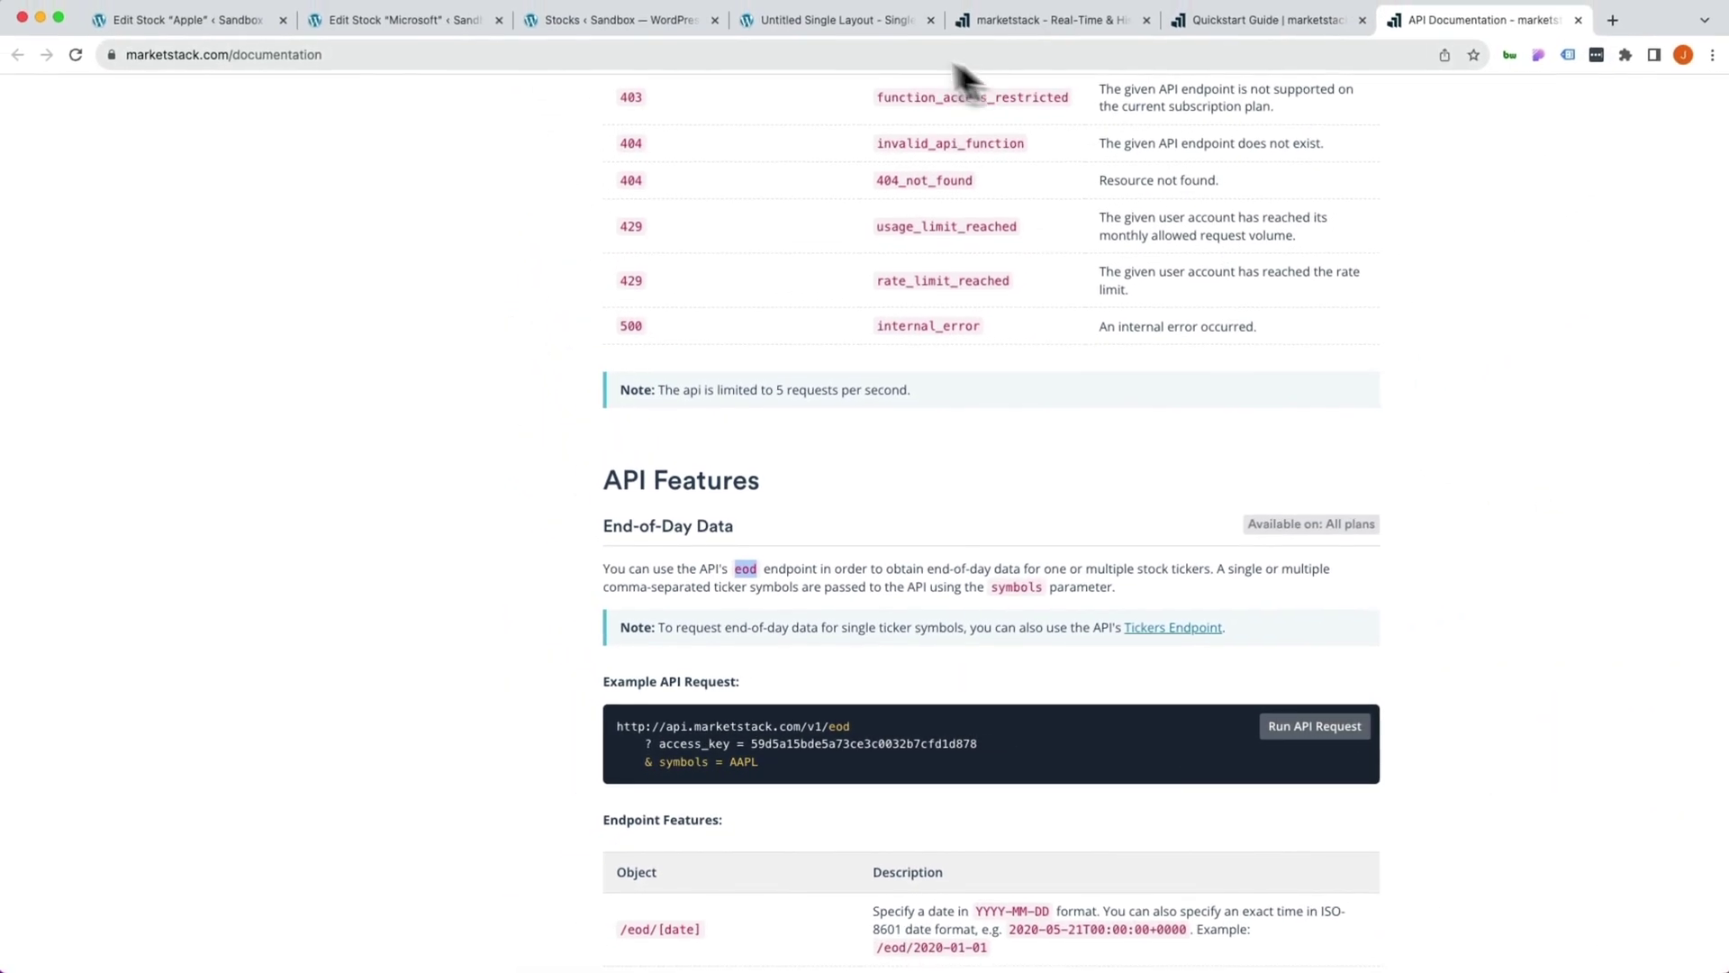
click(806, 22)
click(112, 656)
key(super+v)
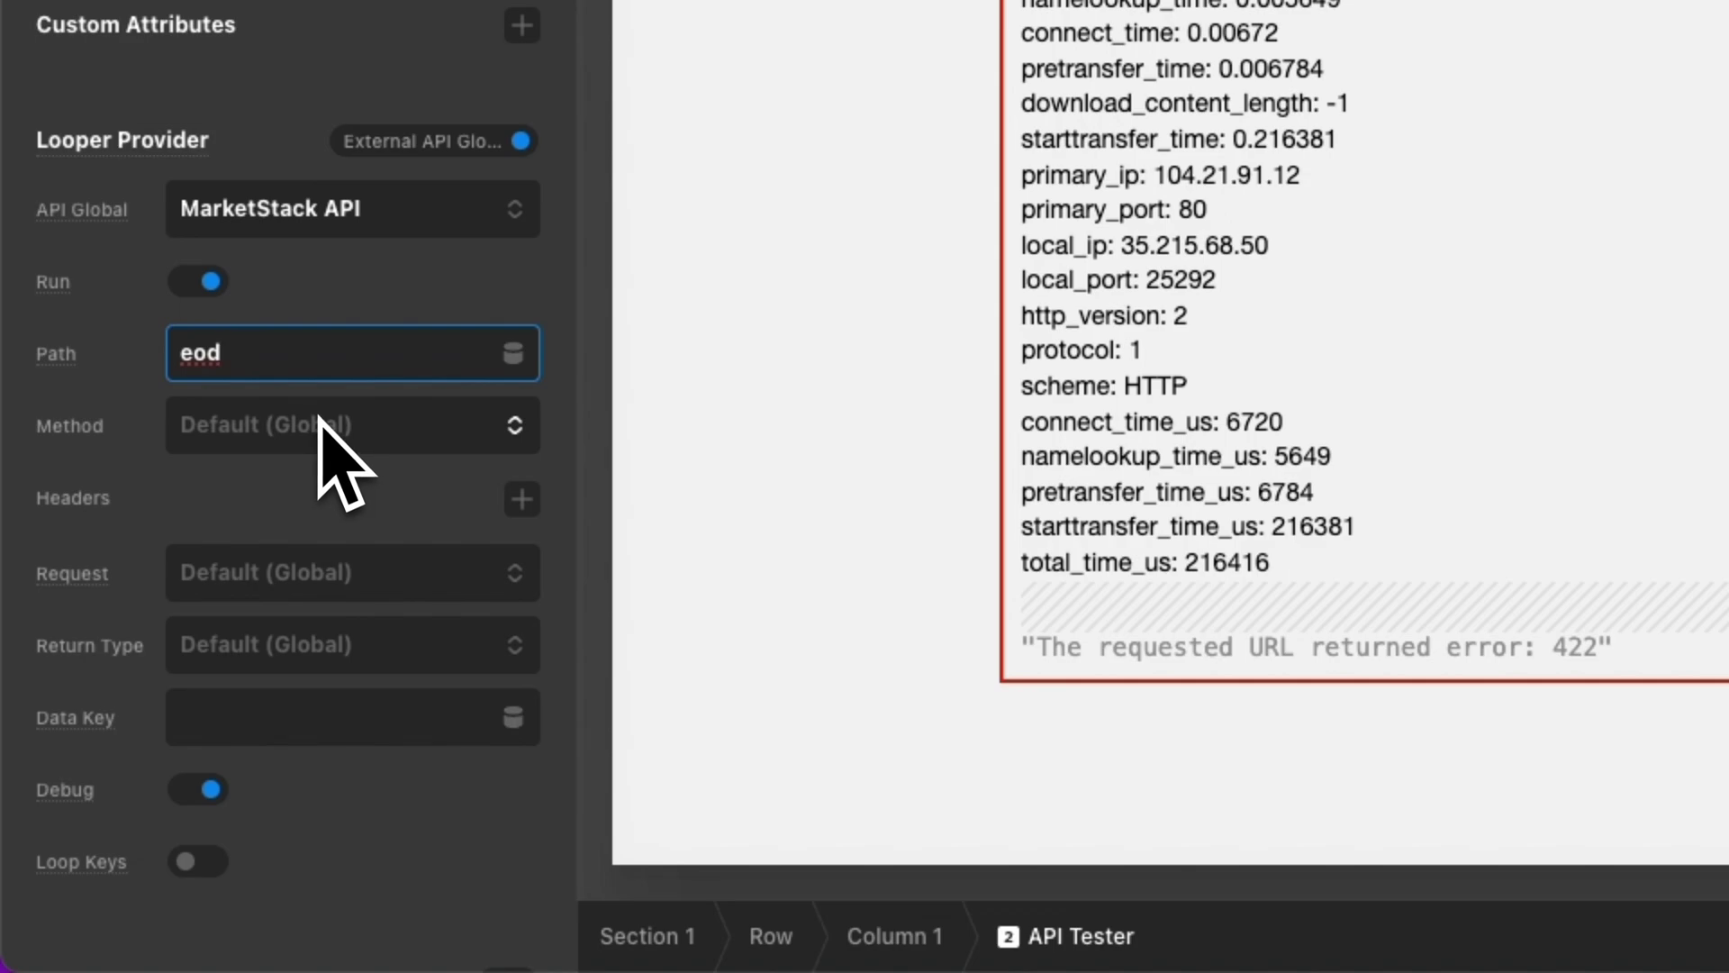
Add a request attribute named symbols with the value AAPL to the API Tester's looper and look through the response.
click(241, 577)
click(247, 600)
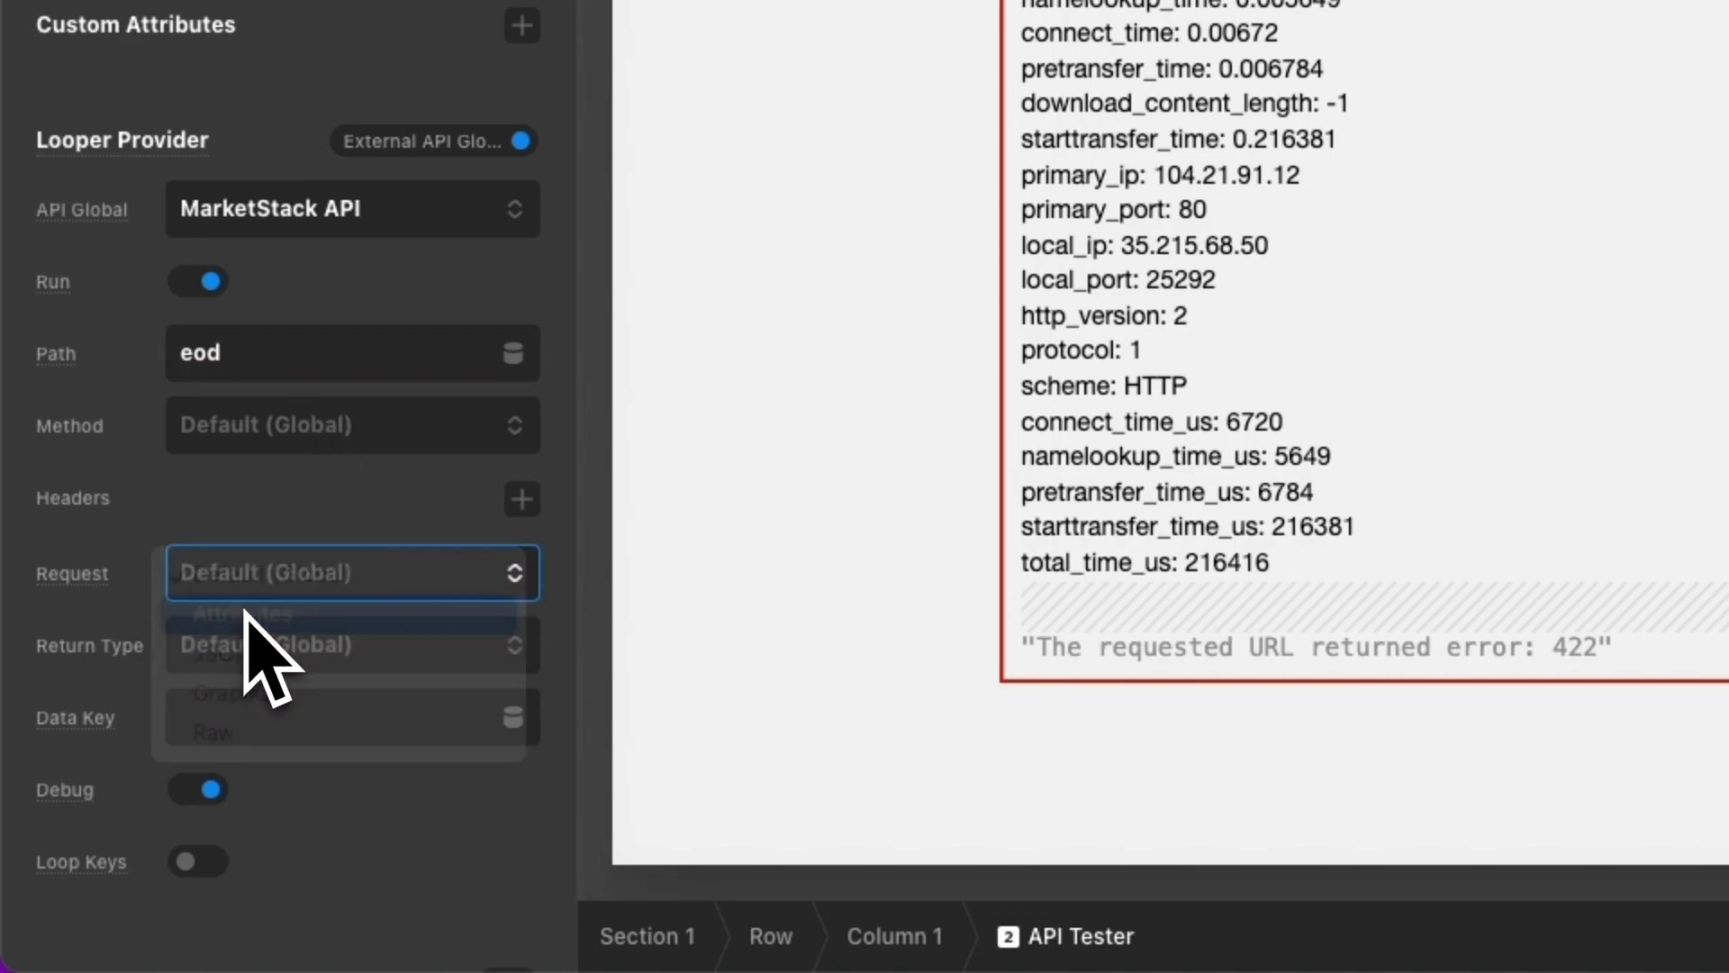
click(523, 660)
click(232, 792)
text(symbols)
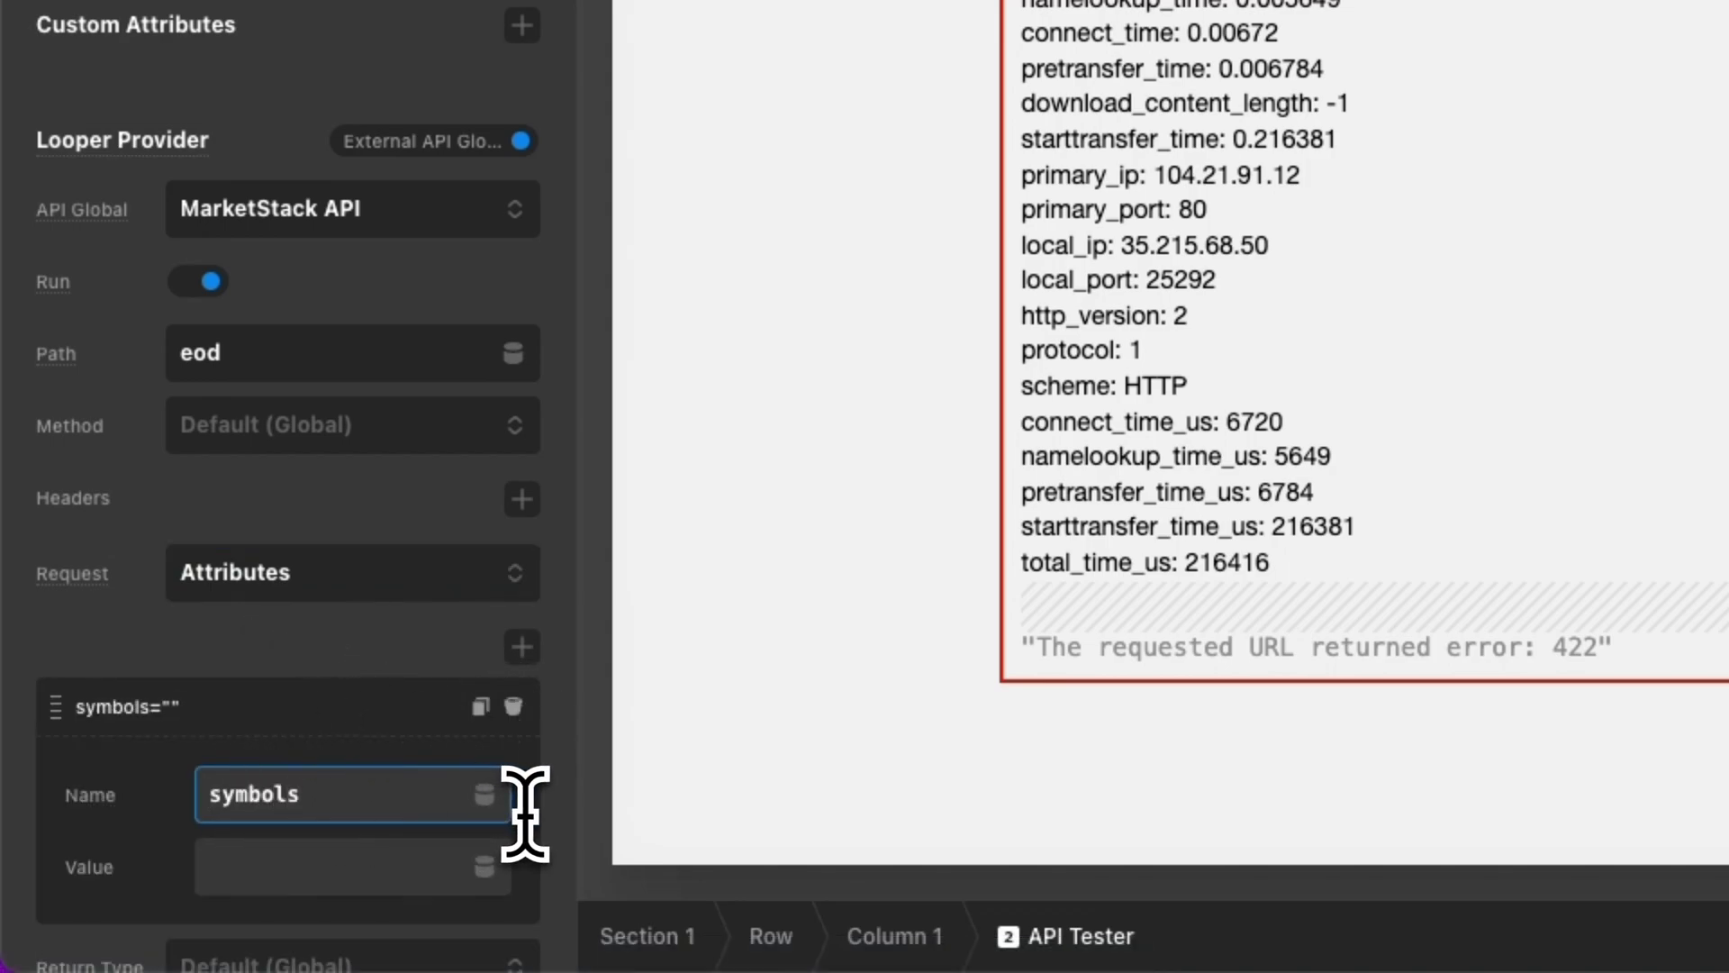
key(Tab)
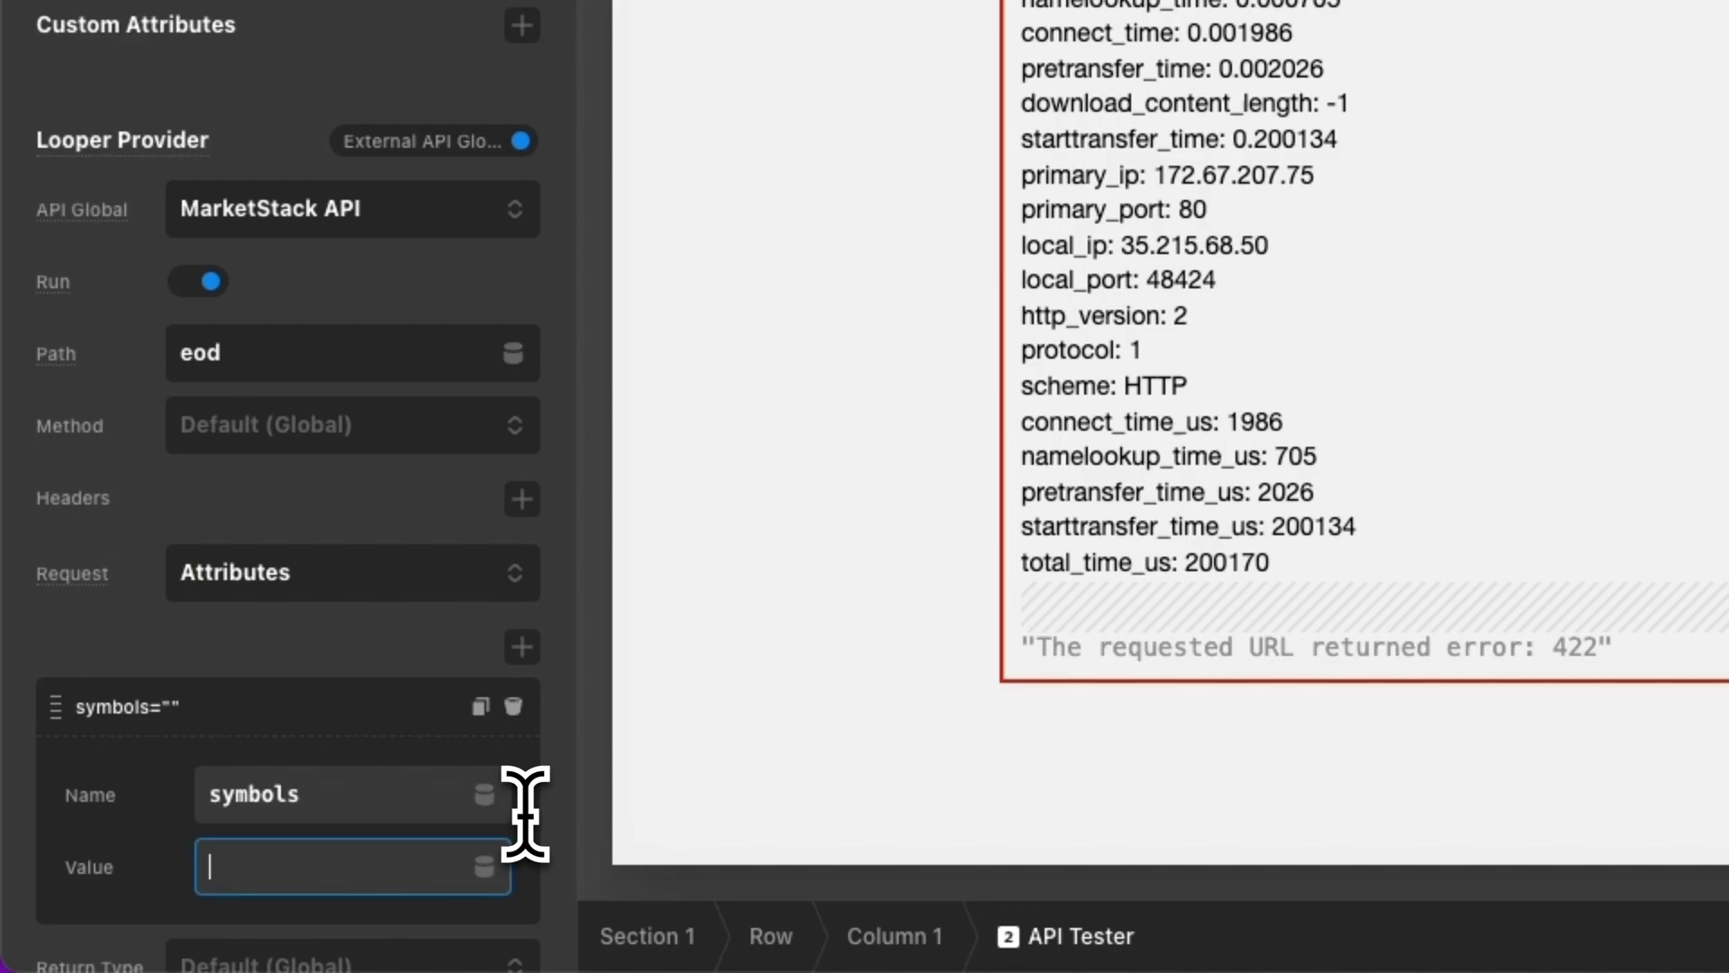
text(AAPL)
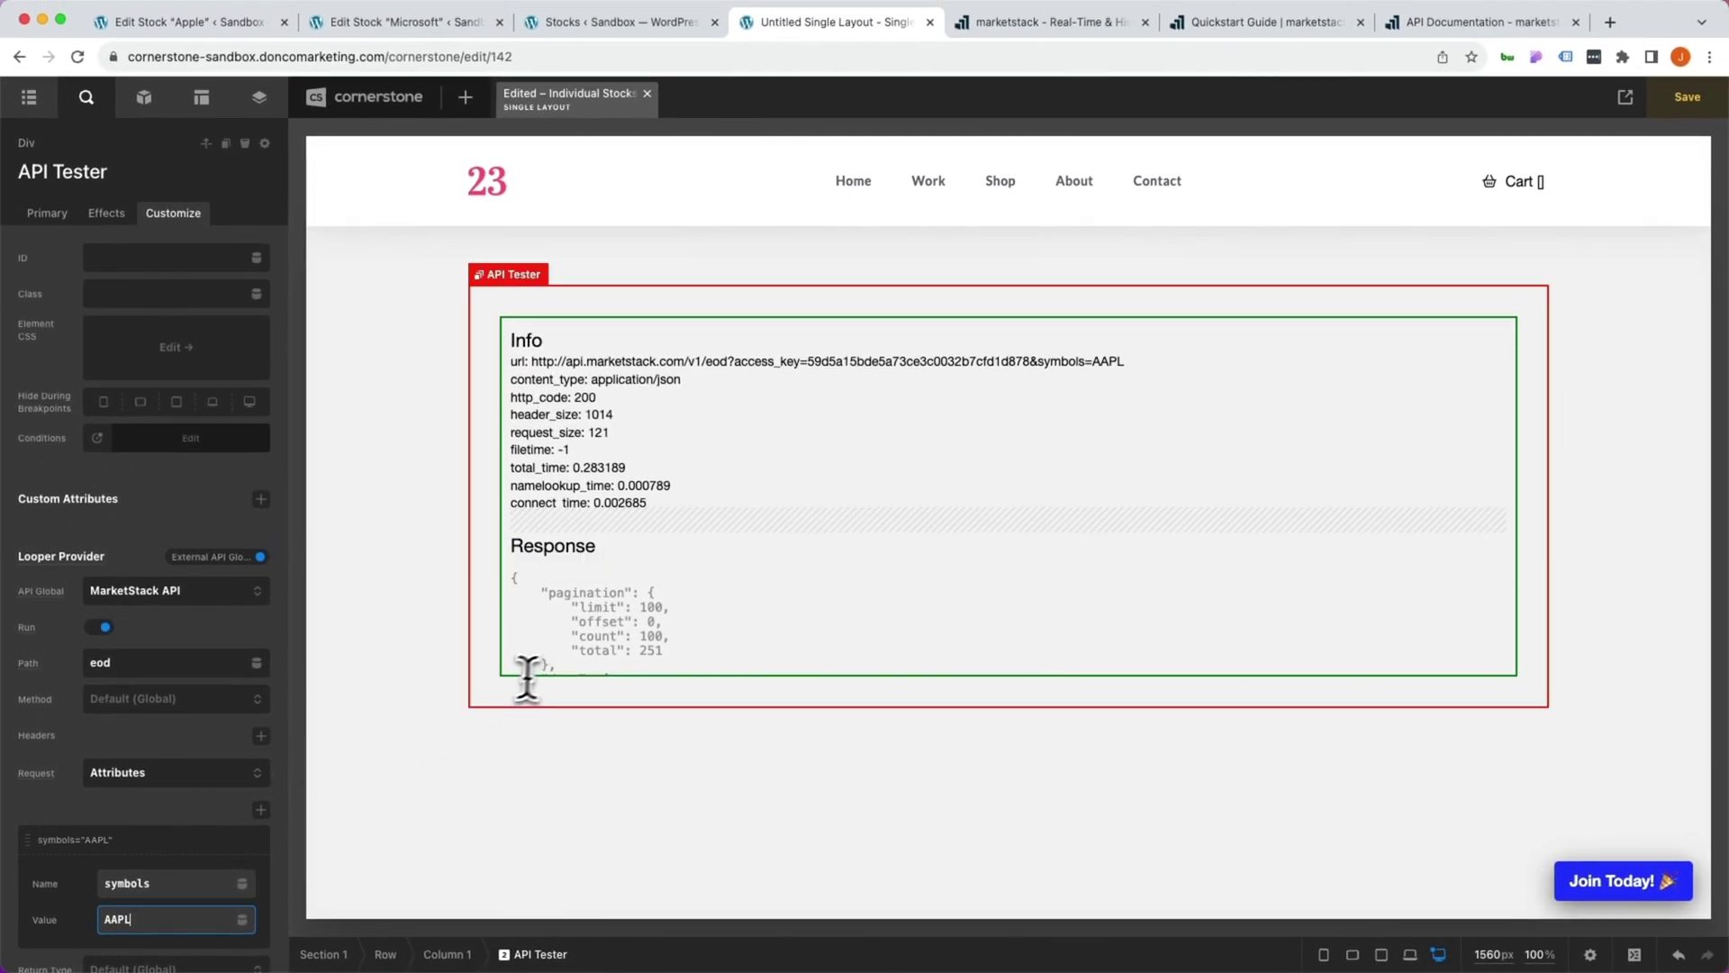
scroll(622, 505, down, 5)
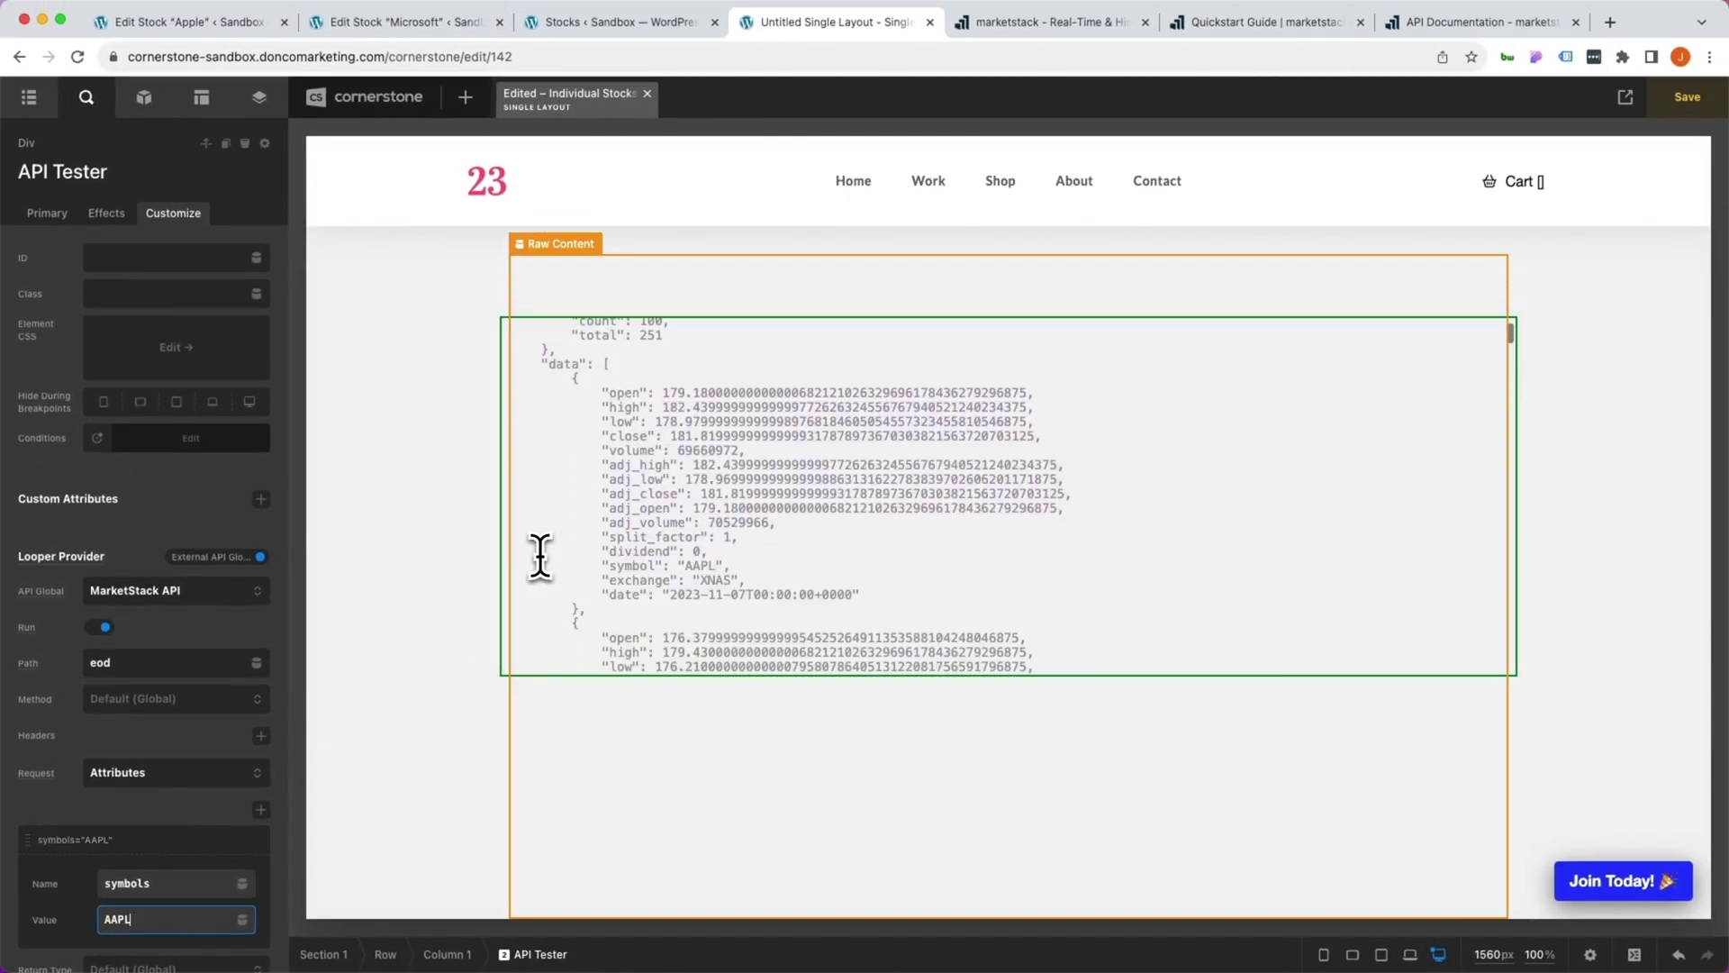
scroll(637, 495, up, 2)
scroll(637, 495, down, 5)
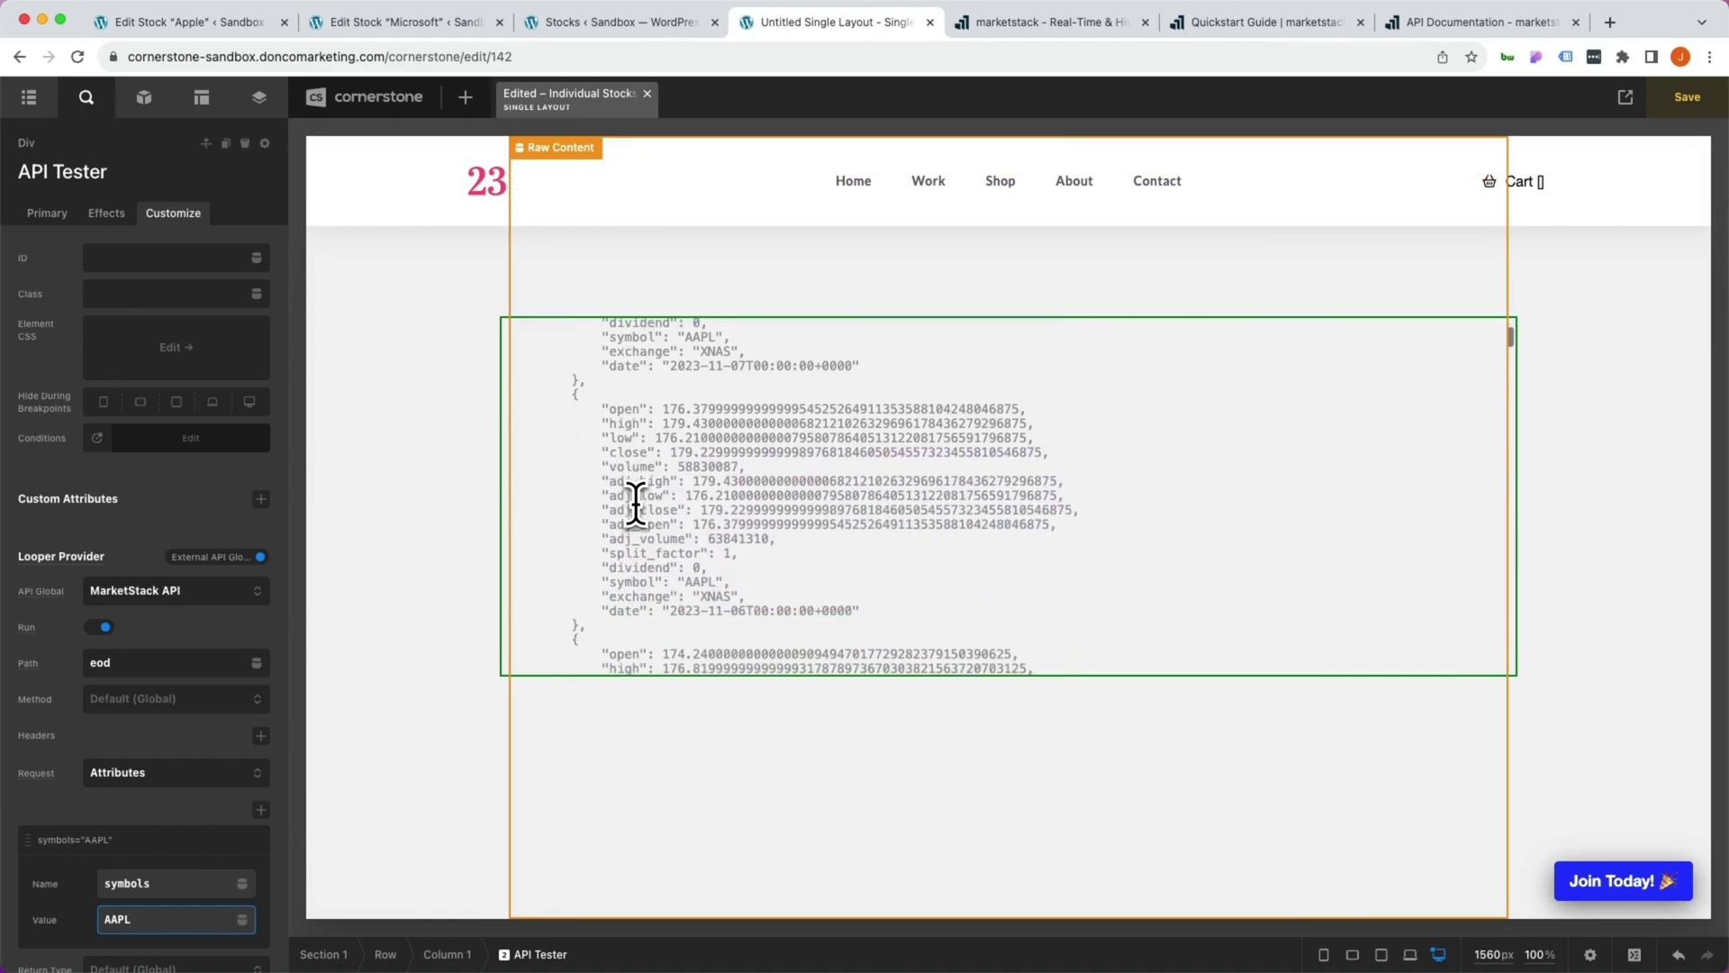
scroll(636, 504, down, 3)
Add a second section below the API Tester section and give it a single-column layout.
click(430, 497)
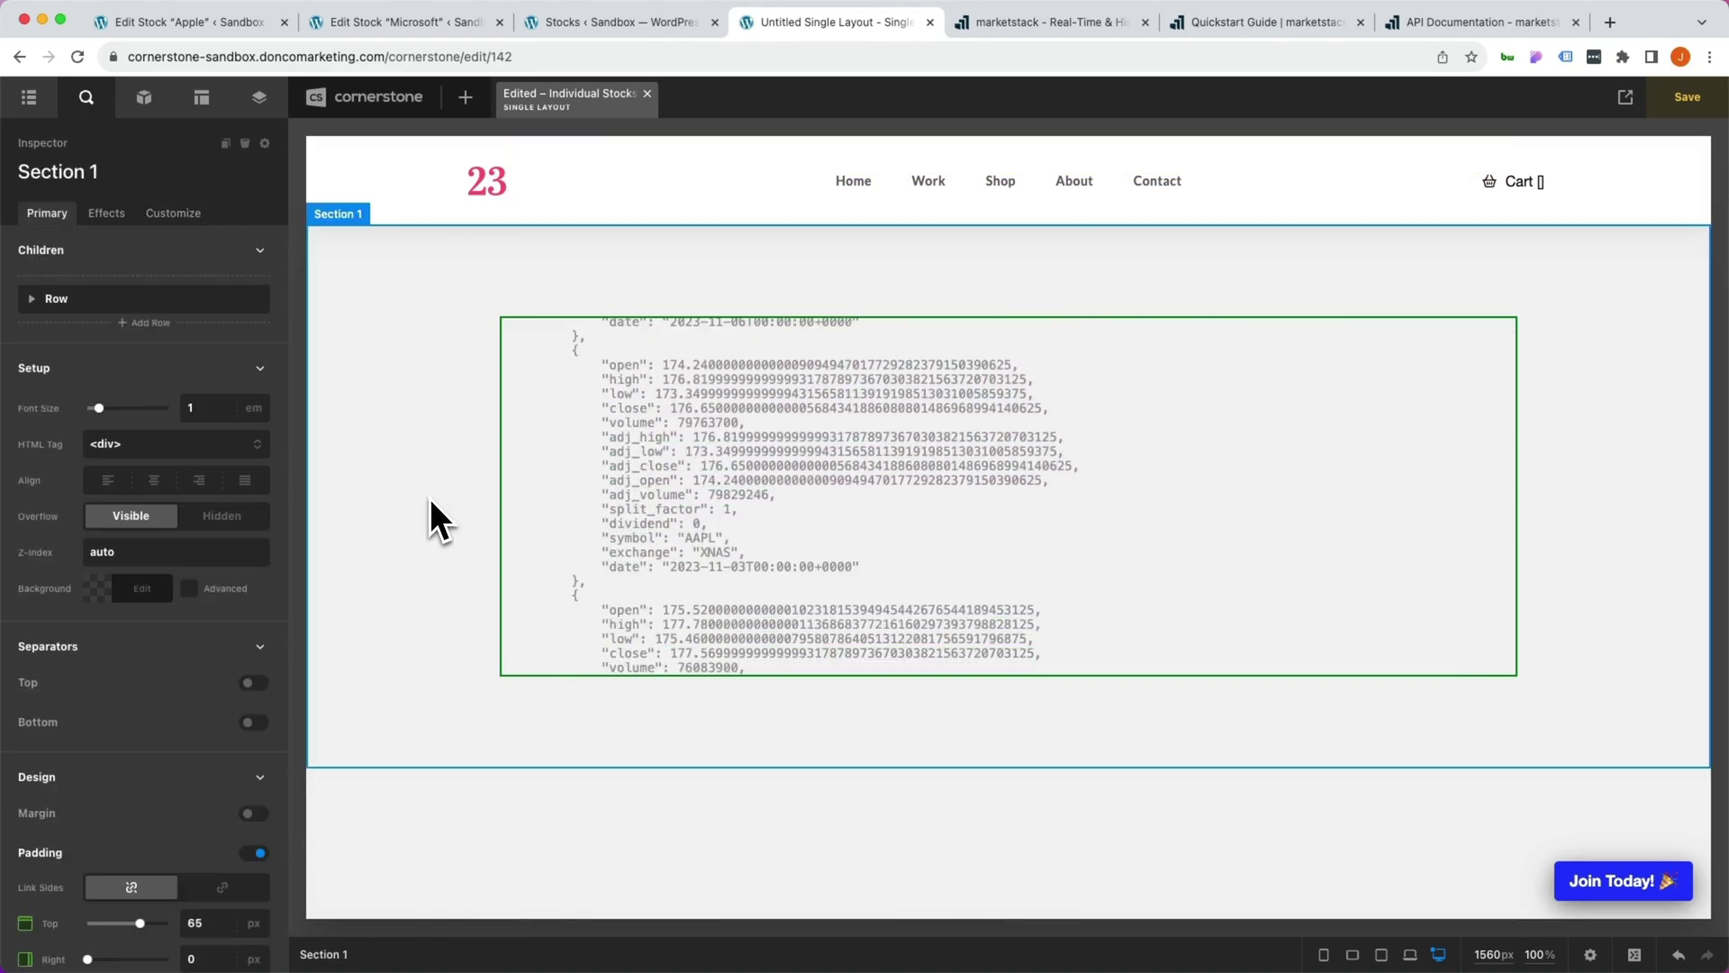
click(43, 104)
click(143, 388)
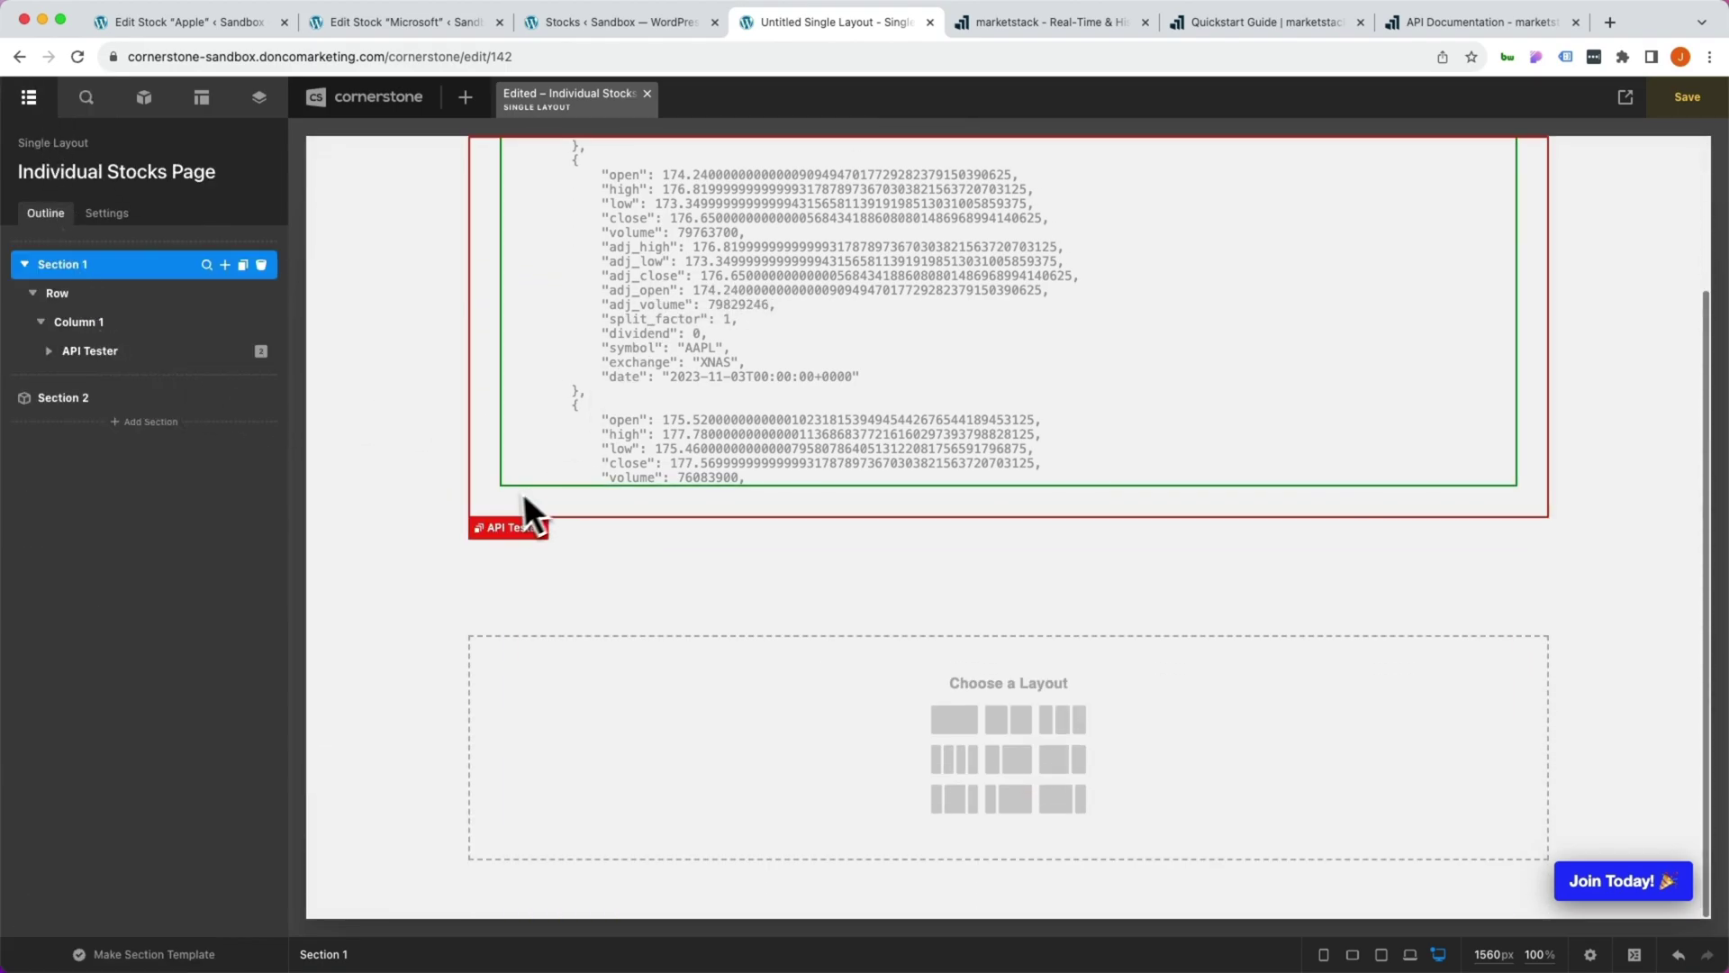
click(955, 723)
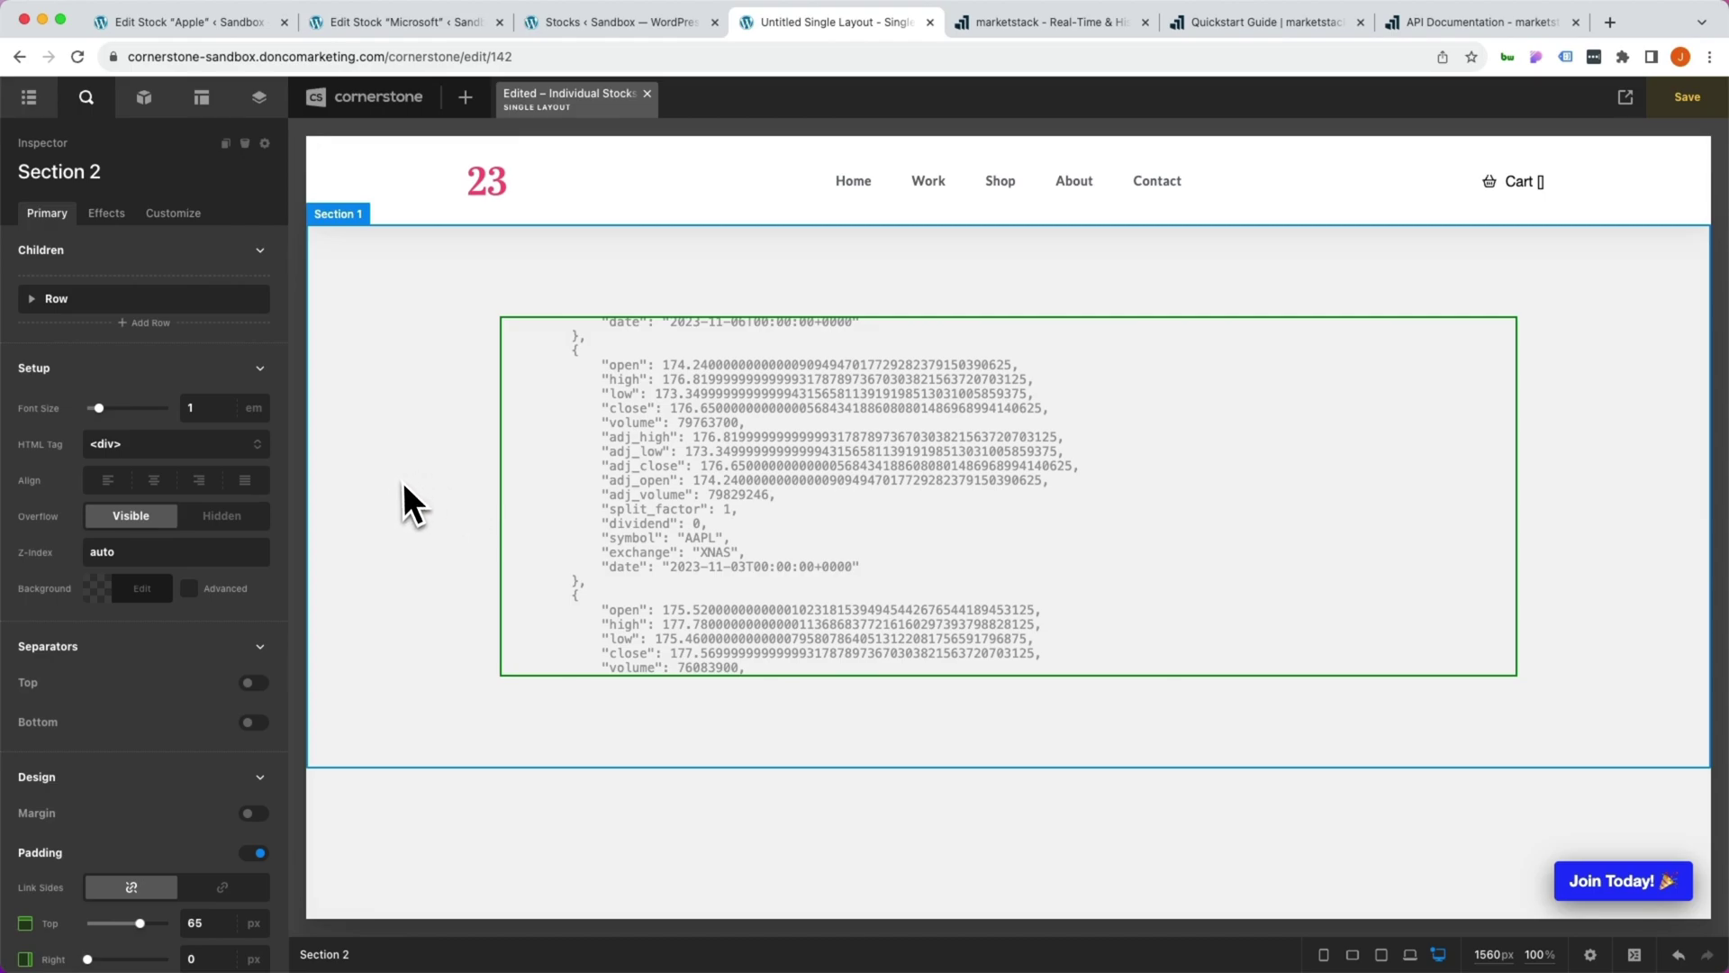
Find the Line Chart element and place it in the column of Section 2.
scroll(413, 514, down, 3)
click(425, 544)
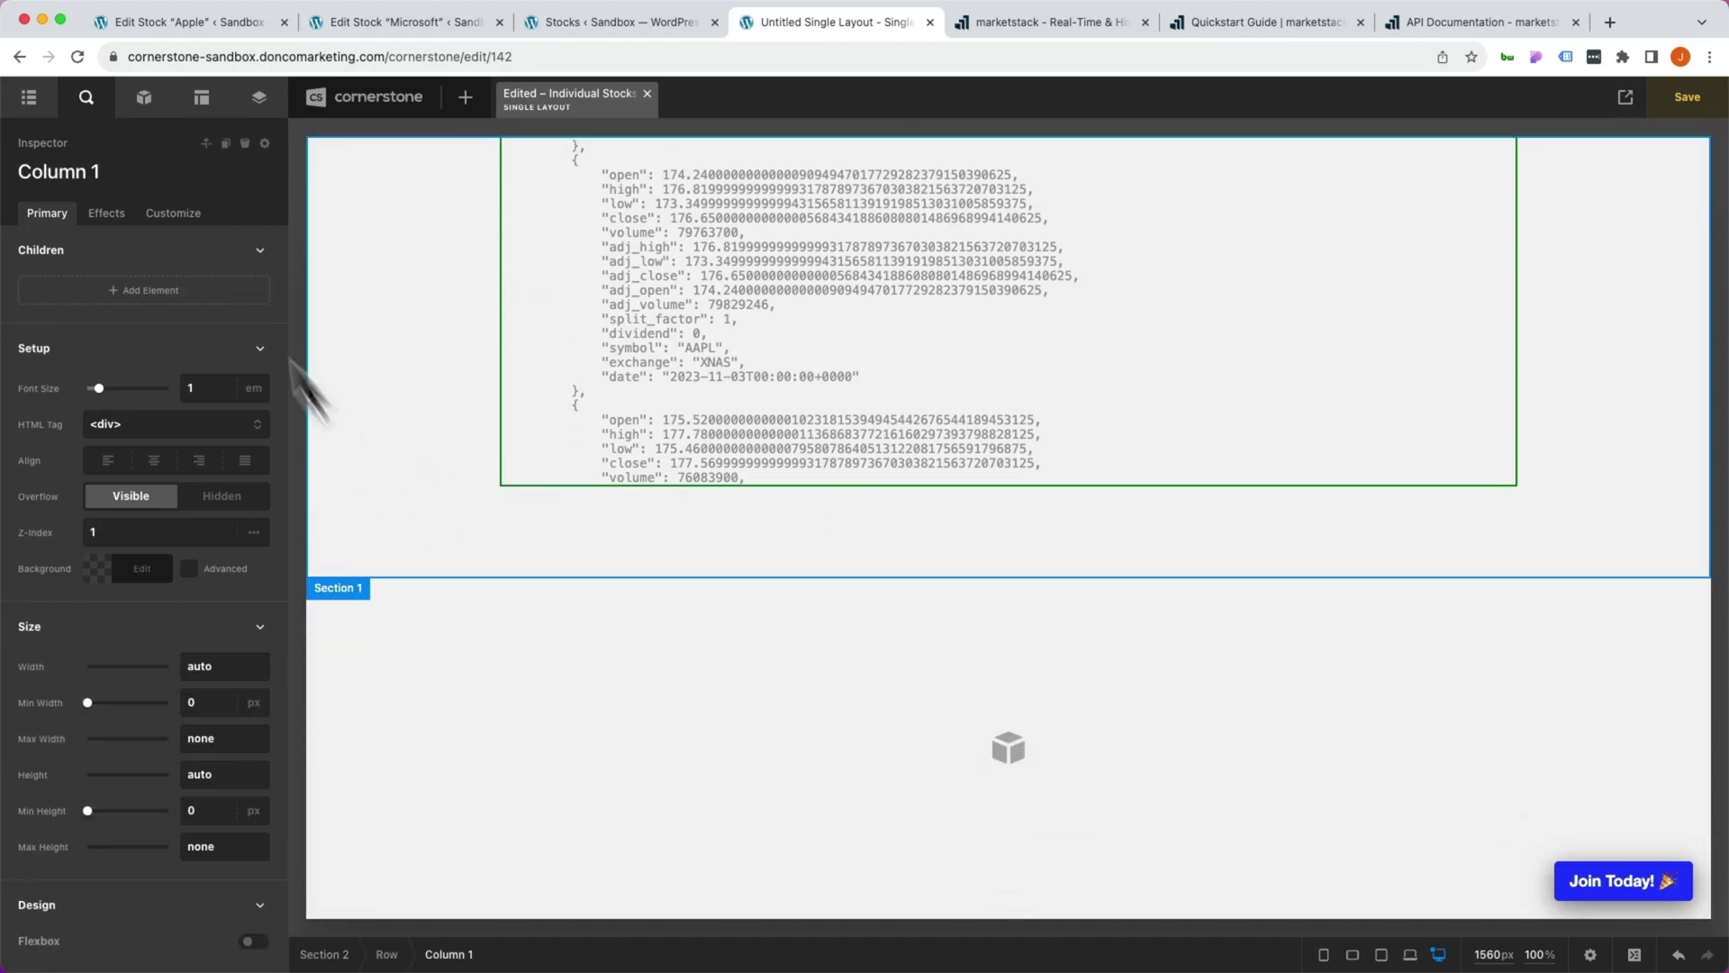
click(143, 101)
text(line)
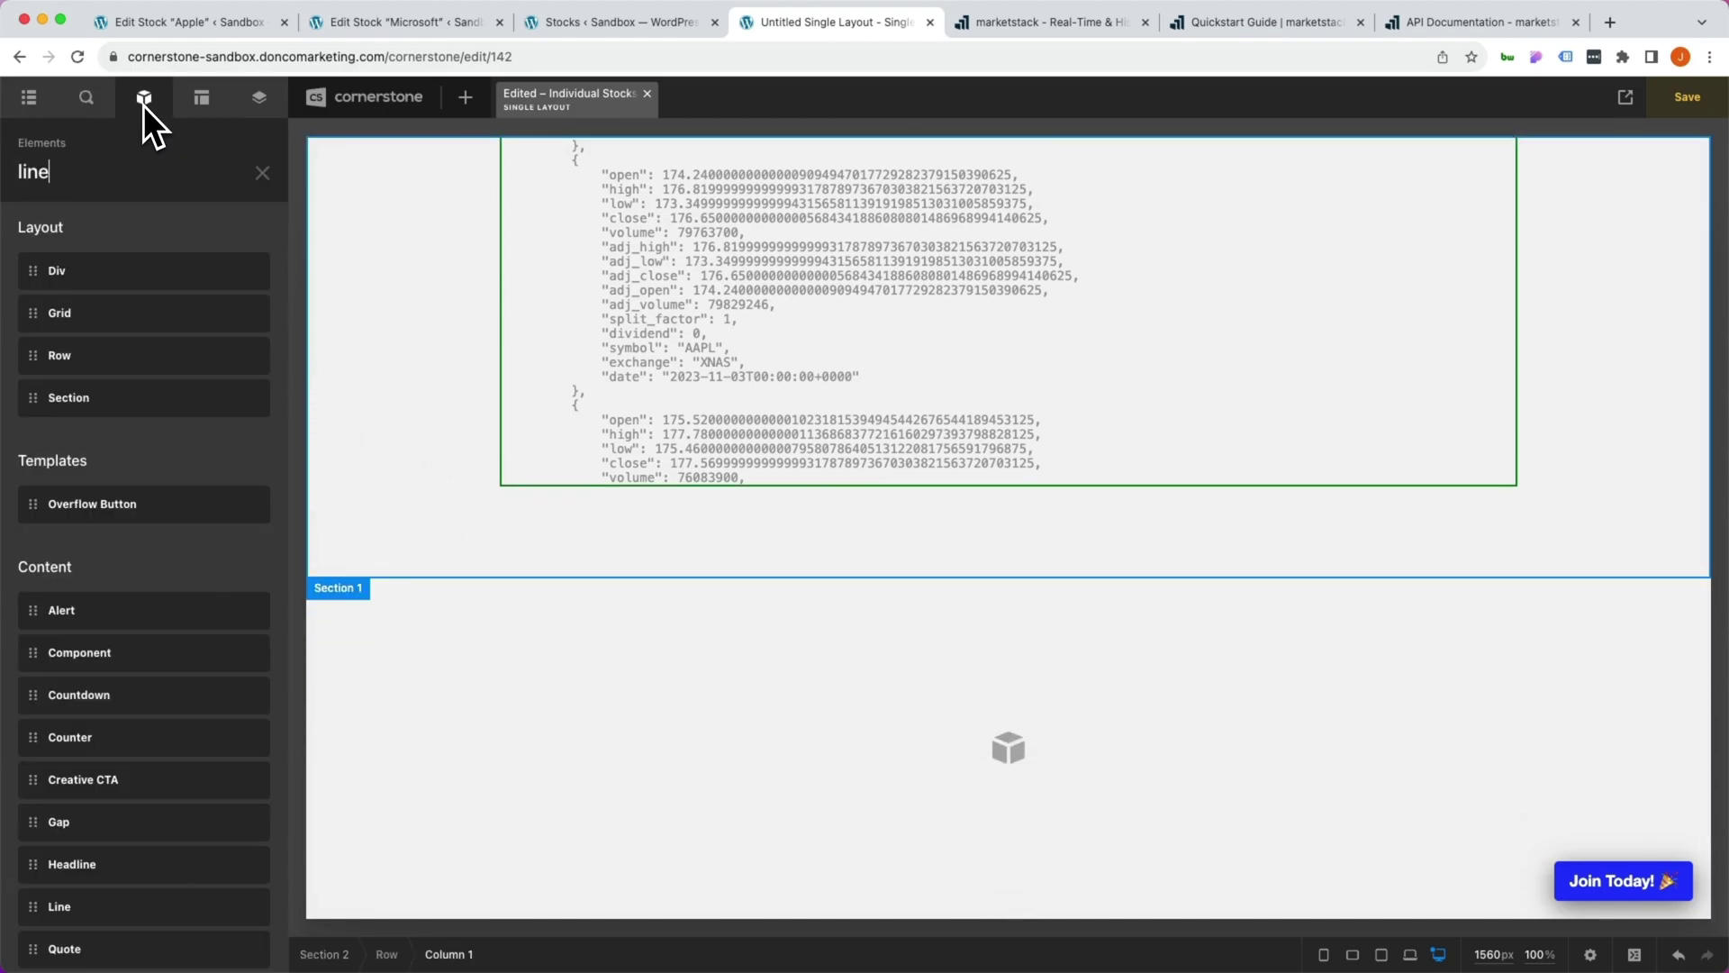
drag(122, 377, 649, 753)
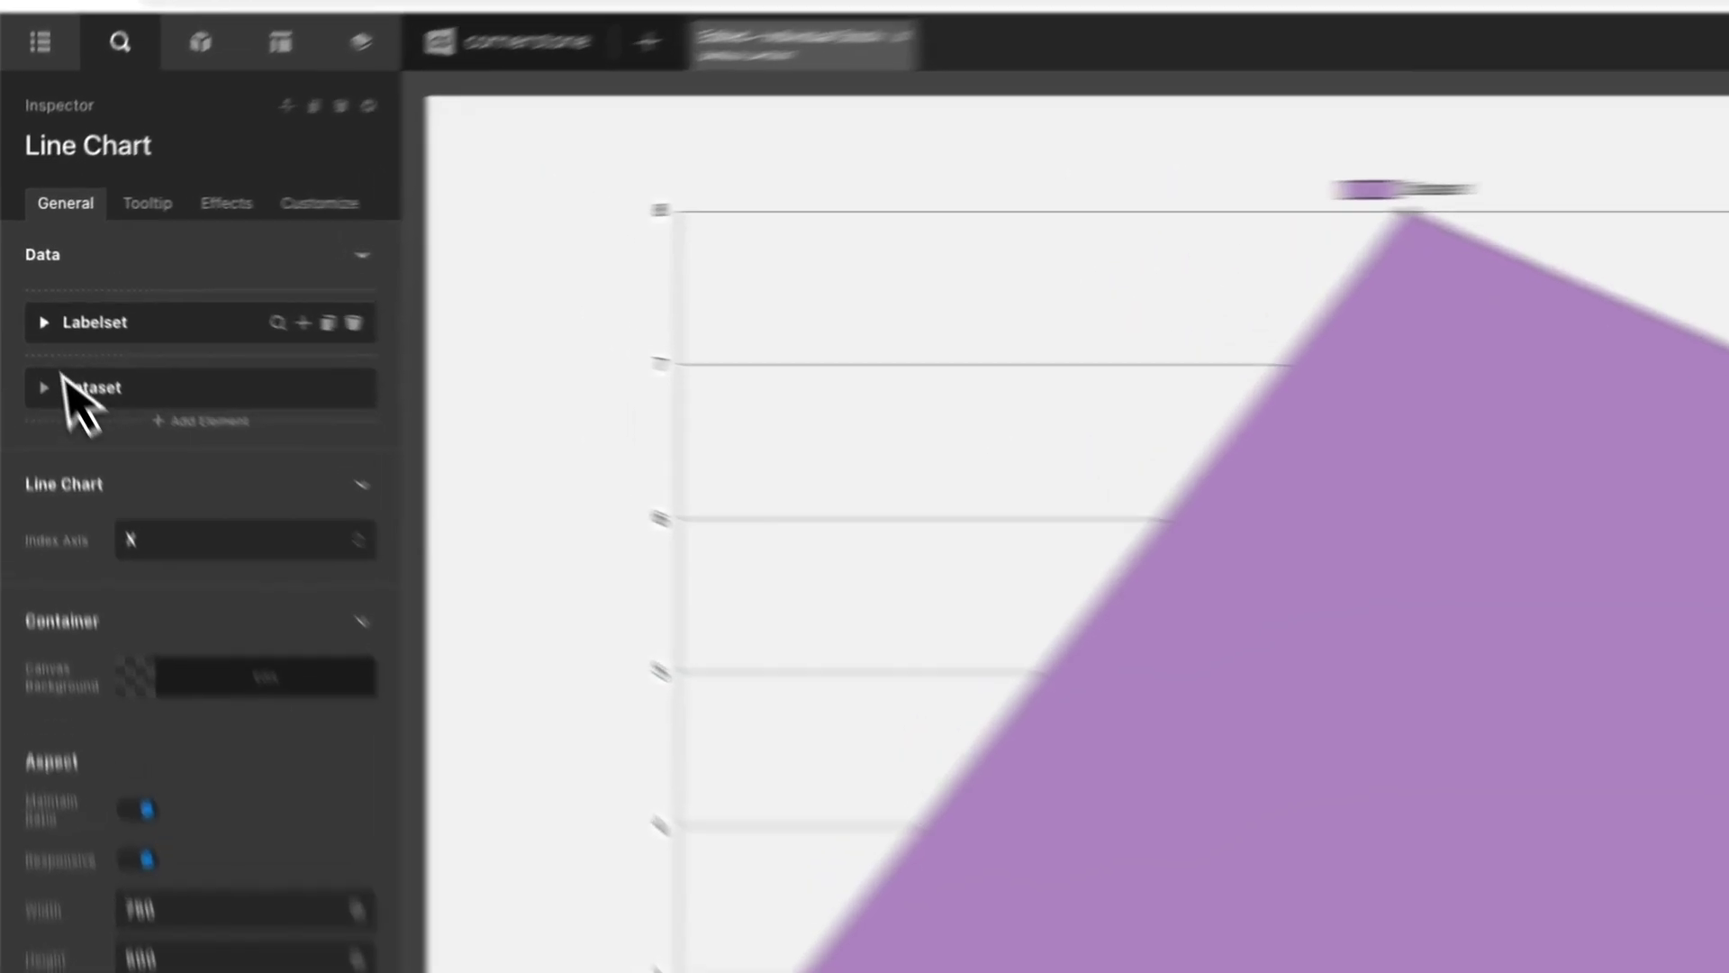
Delete the extra items from the line chart's Labelset and Dataset, keeping one label and one data item.
click(32, 297)
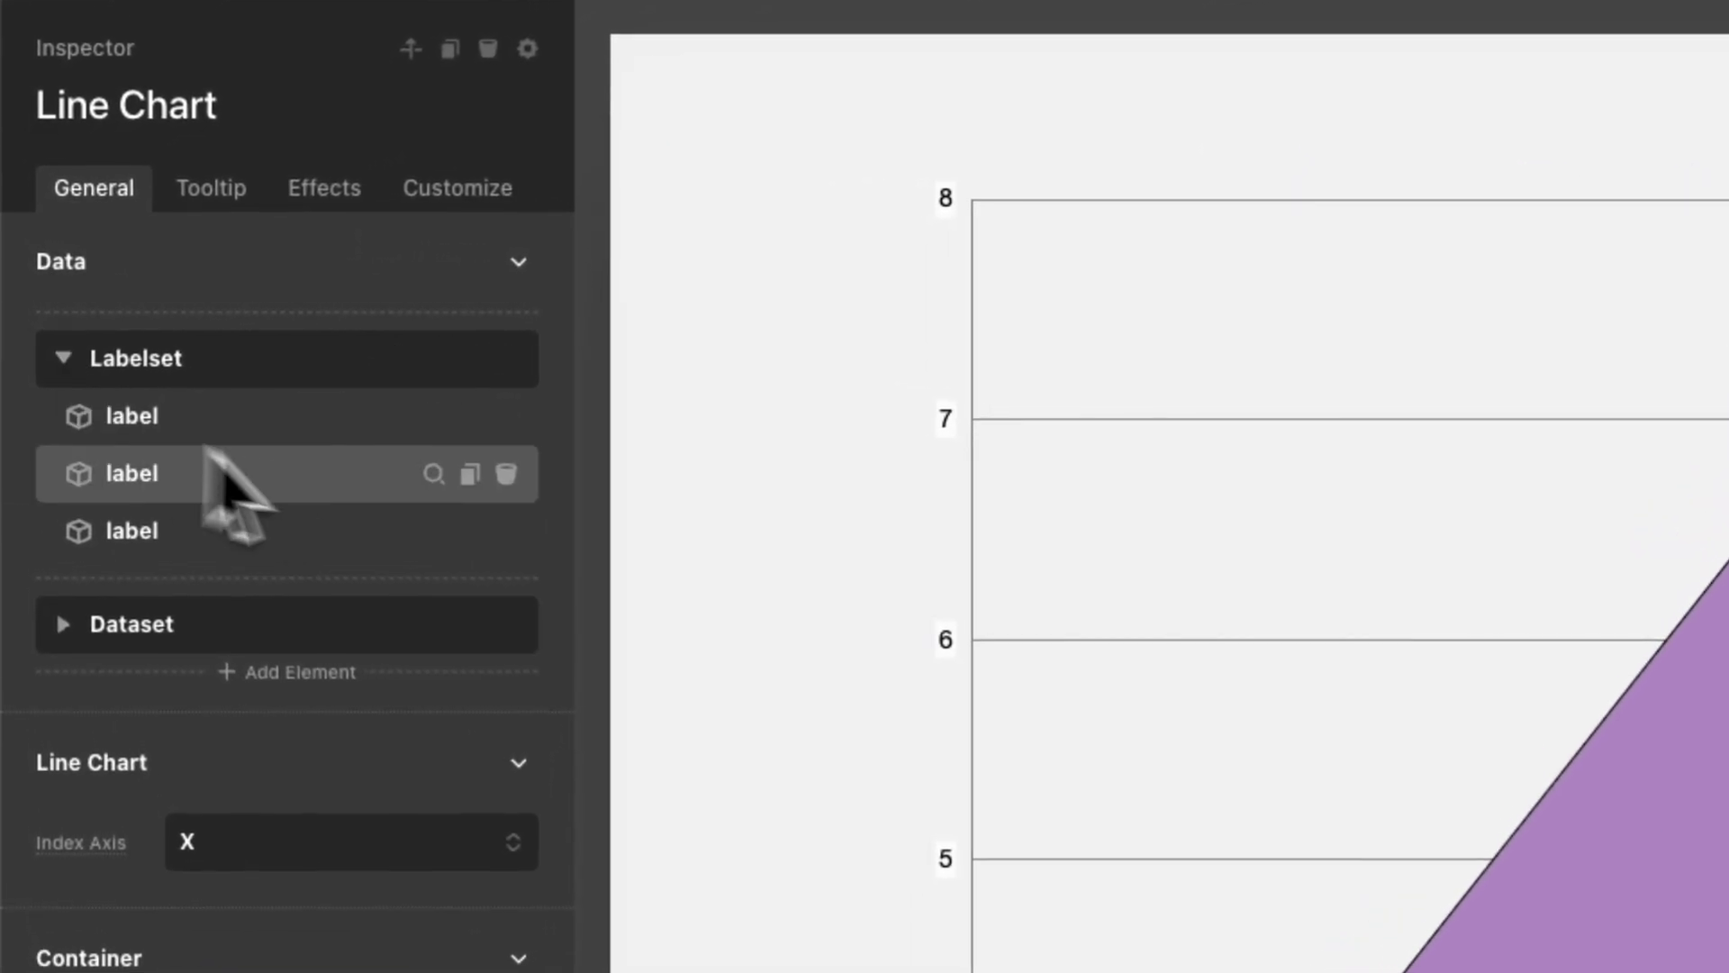
click(506, 474)
click(507, 474)
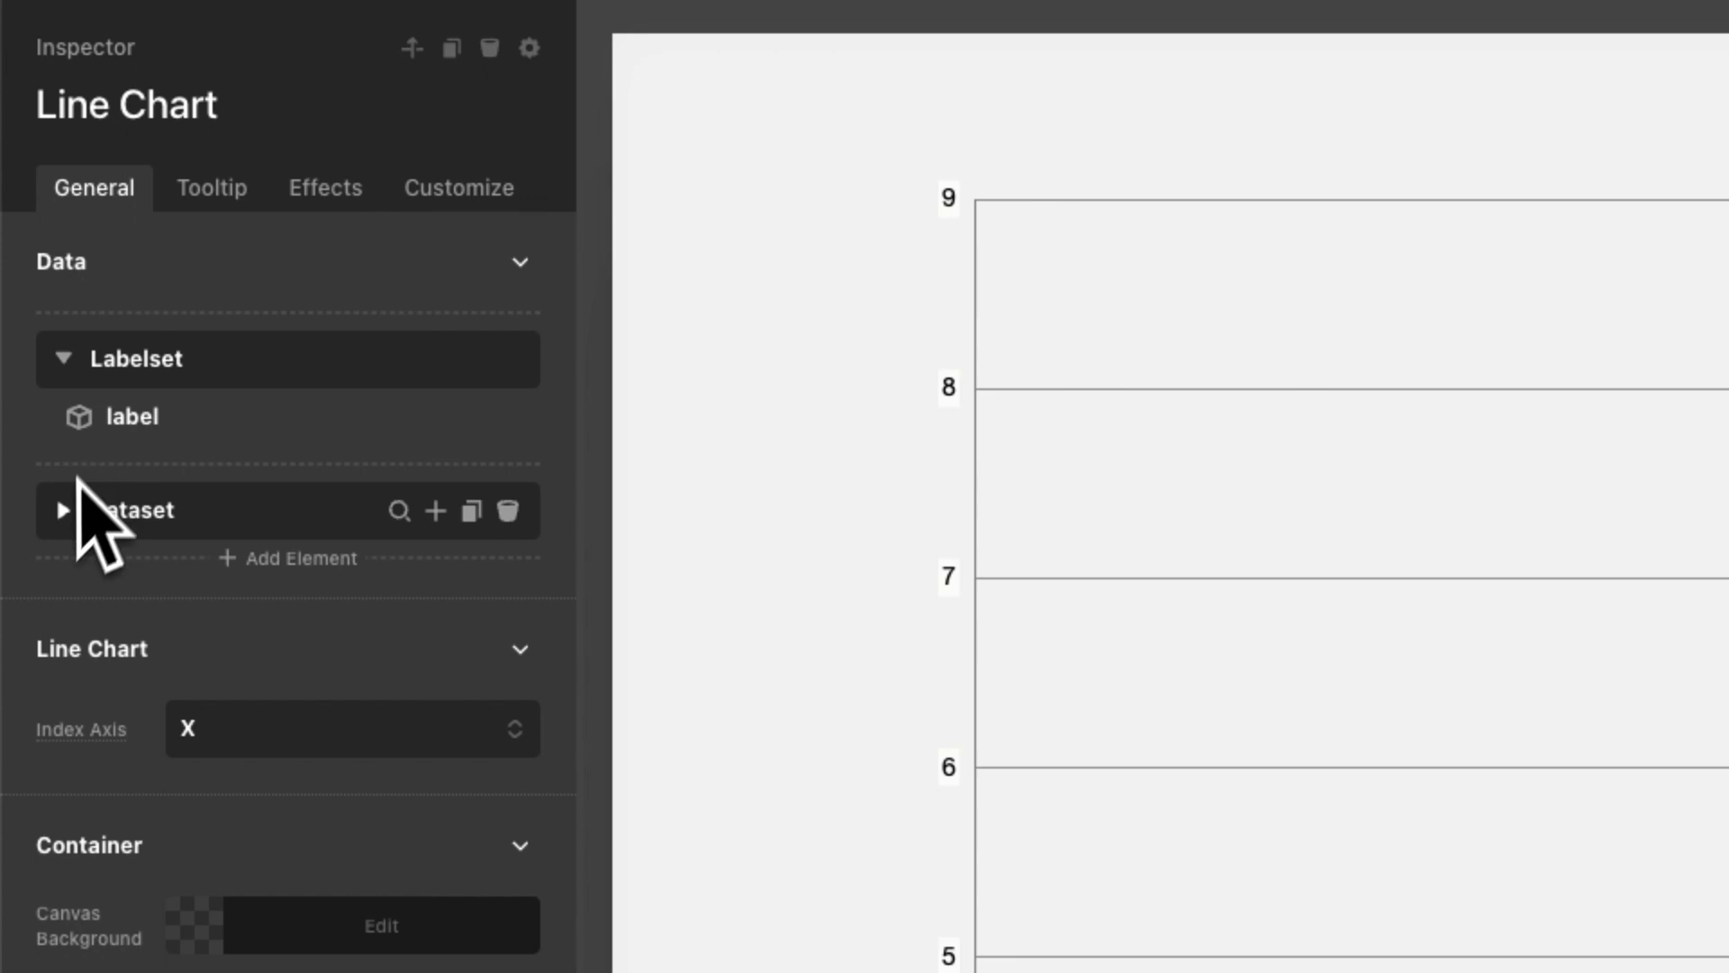
click(64, 510)
click(508, 625)
click(508, 625)
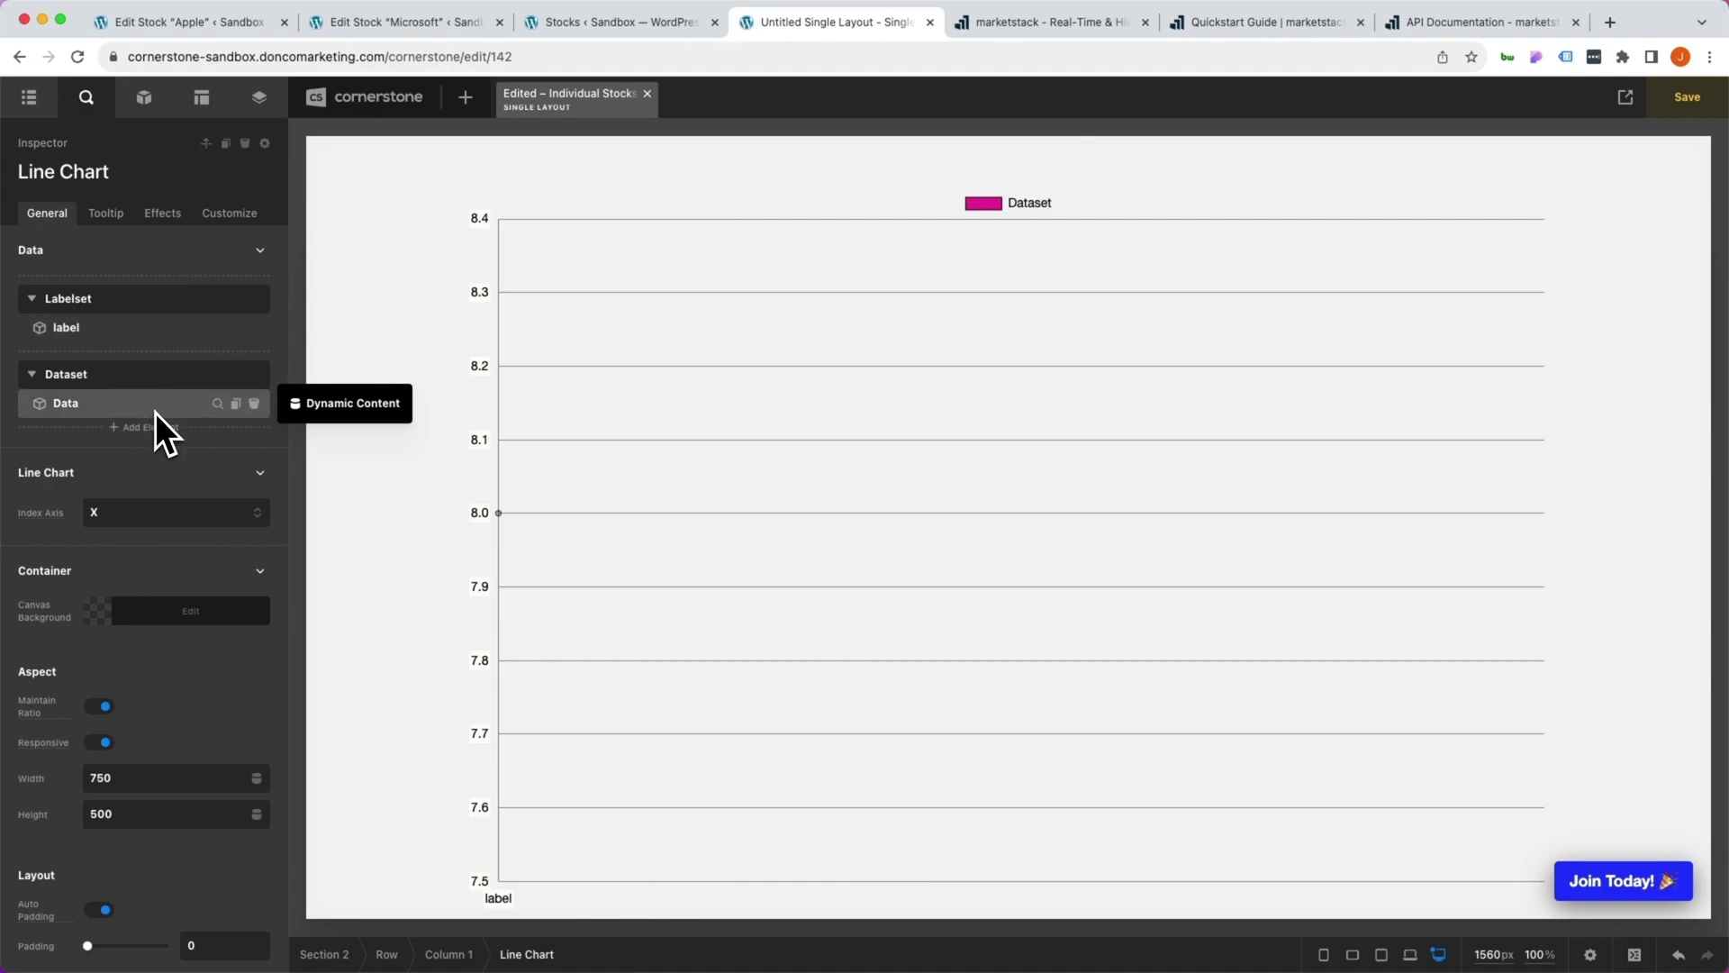
Open the line chart's Labelset and turn on its looper provider as External API Global.
click(219, 215)
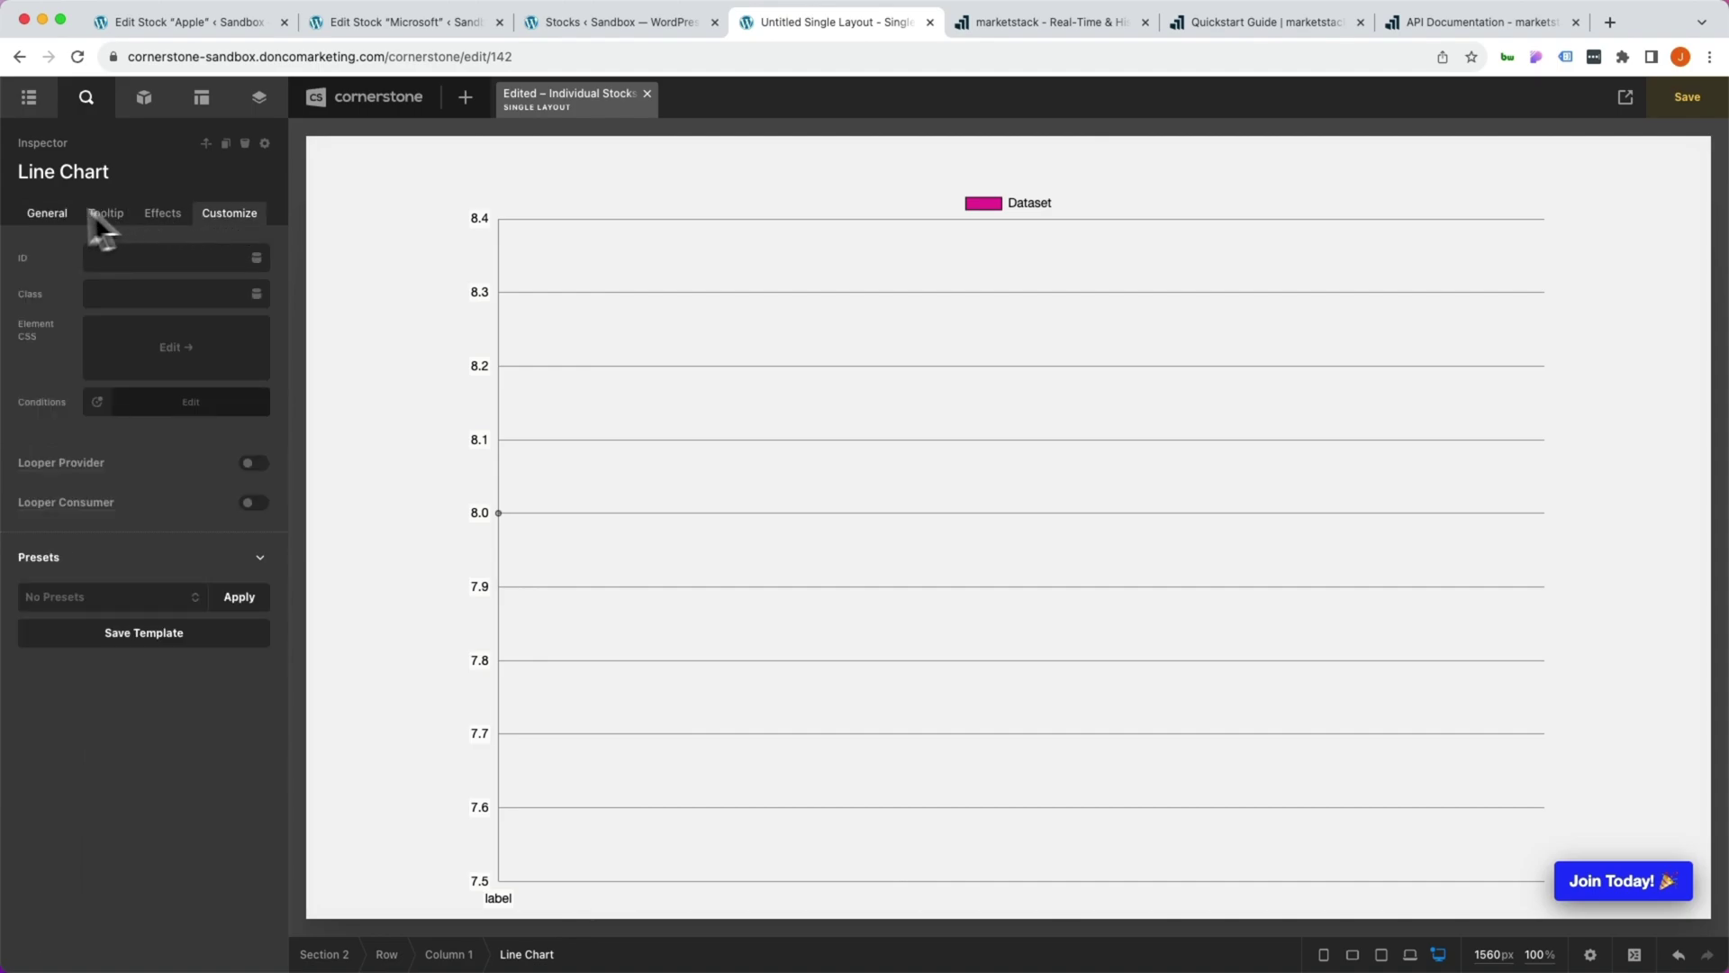
click(23, 221)
mouse_move(72, 310)
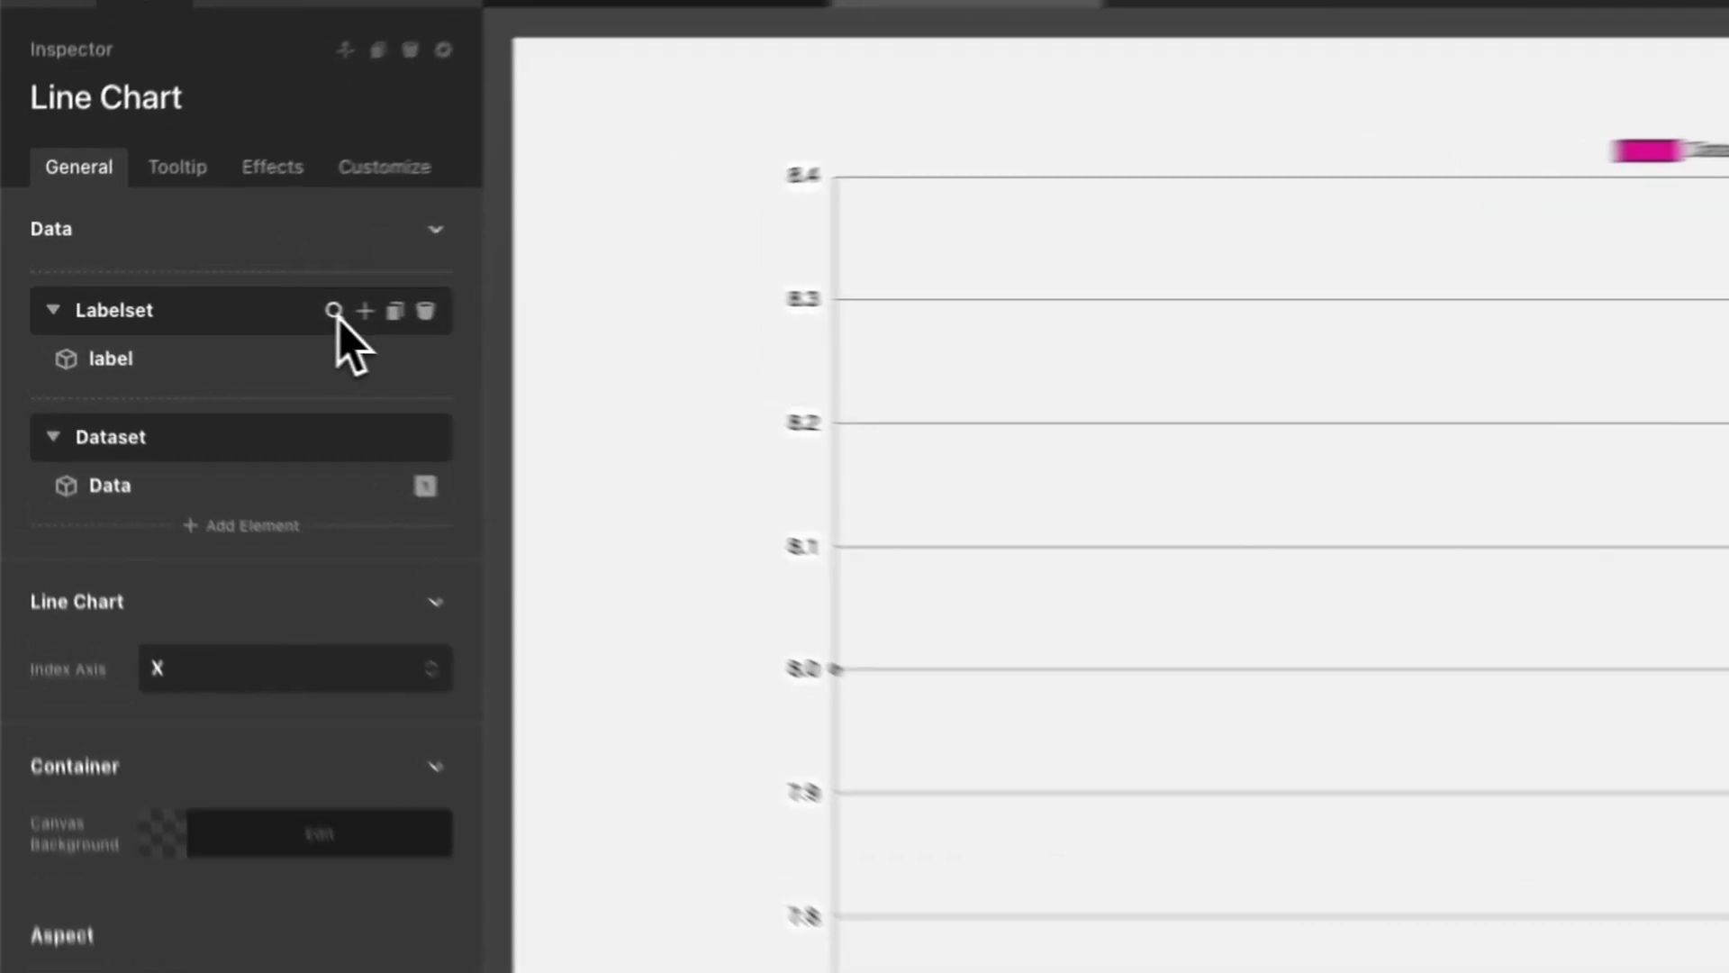
click(199, 299)
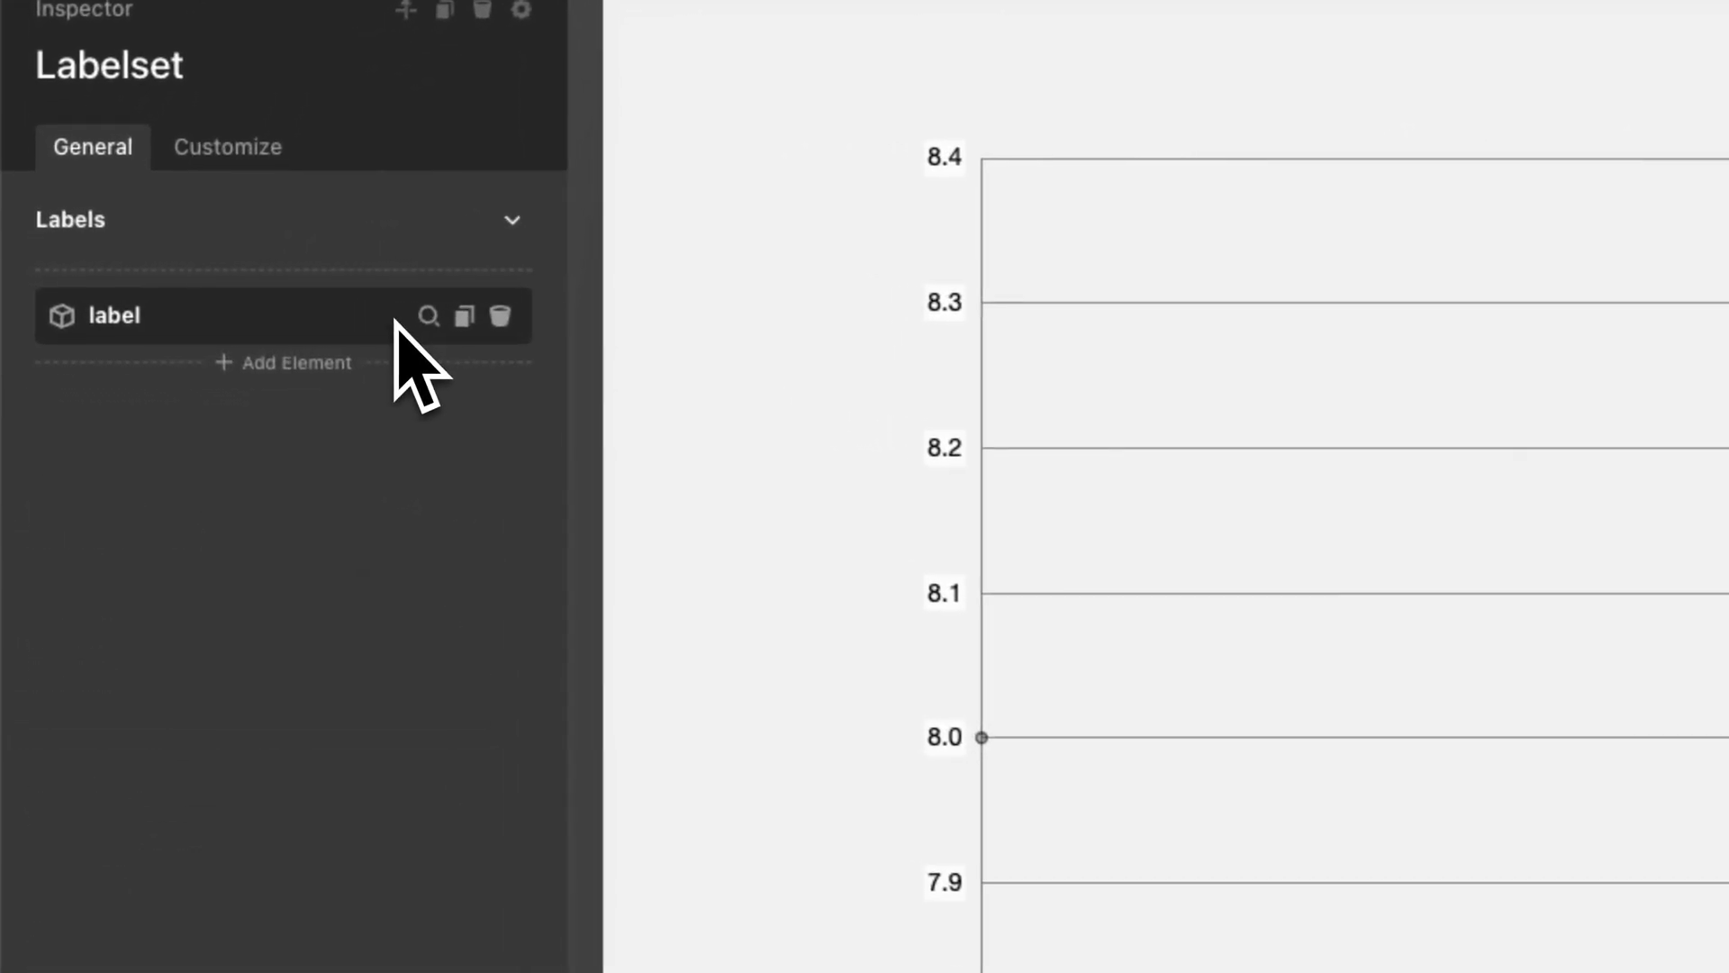
click(255, 155)
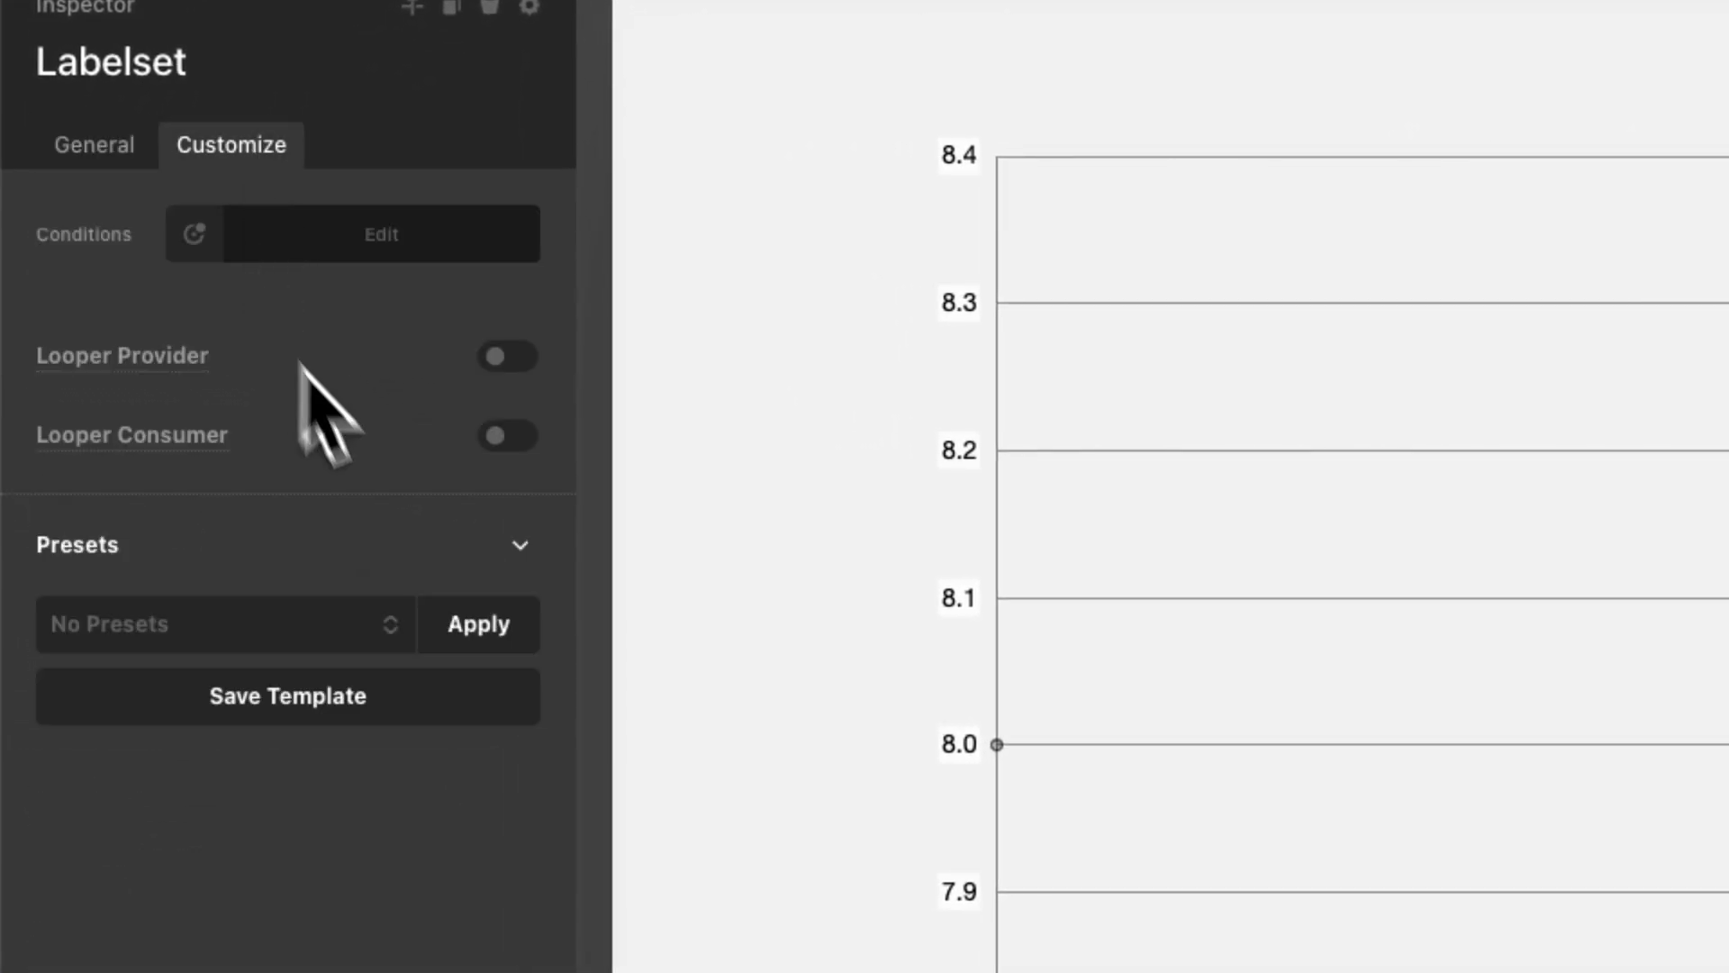
click(512, 436)
scroll(531, 486, down, 8)
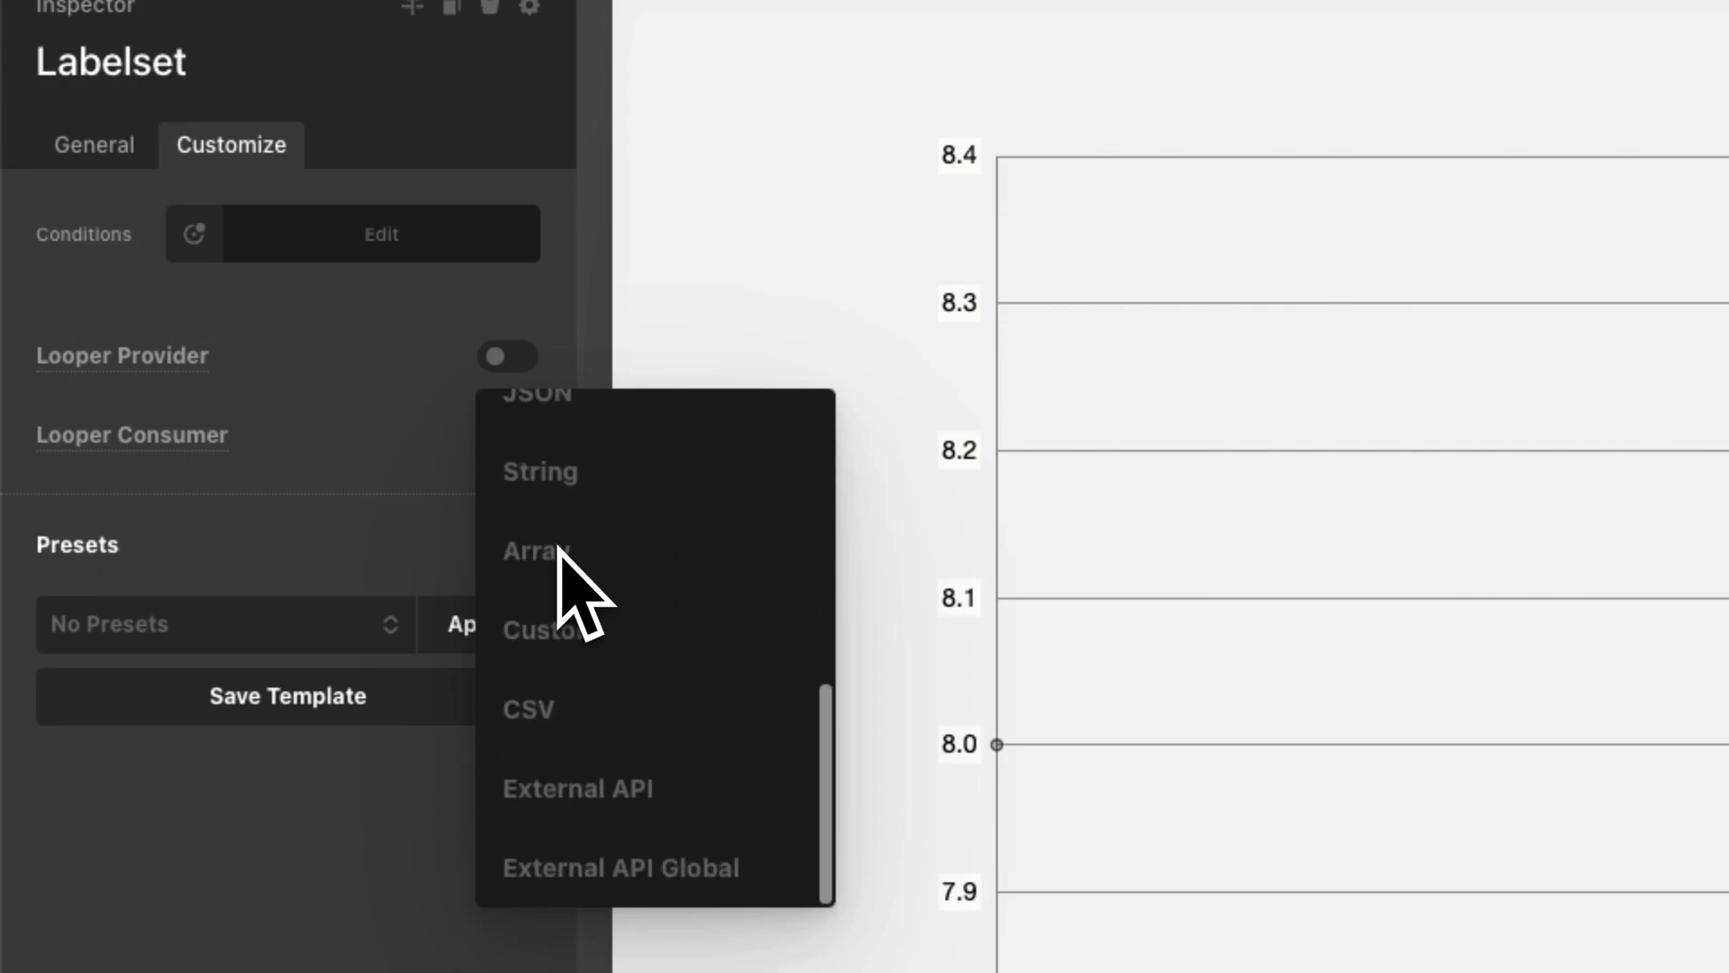
click(605, 752)
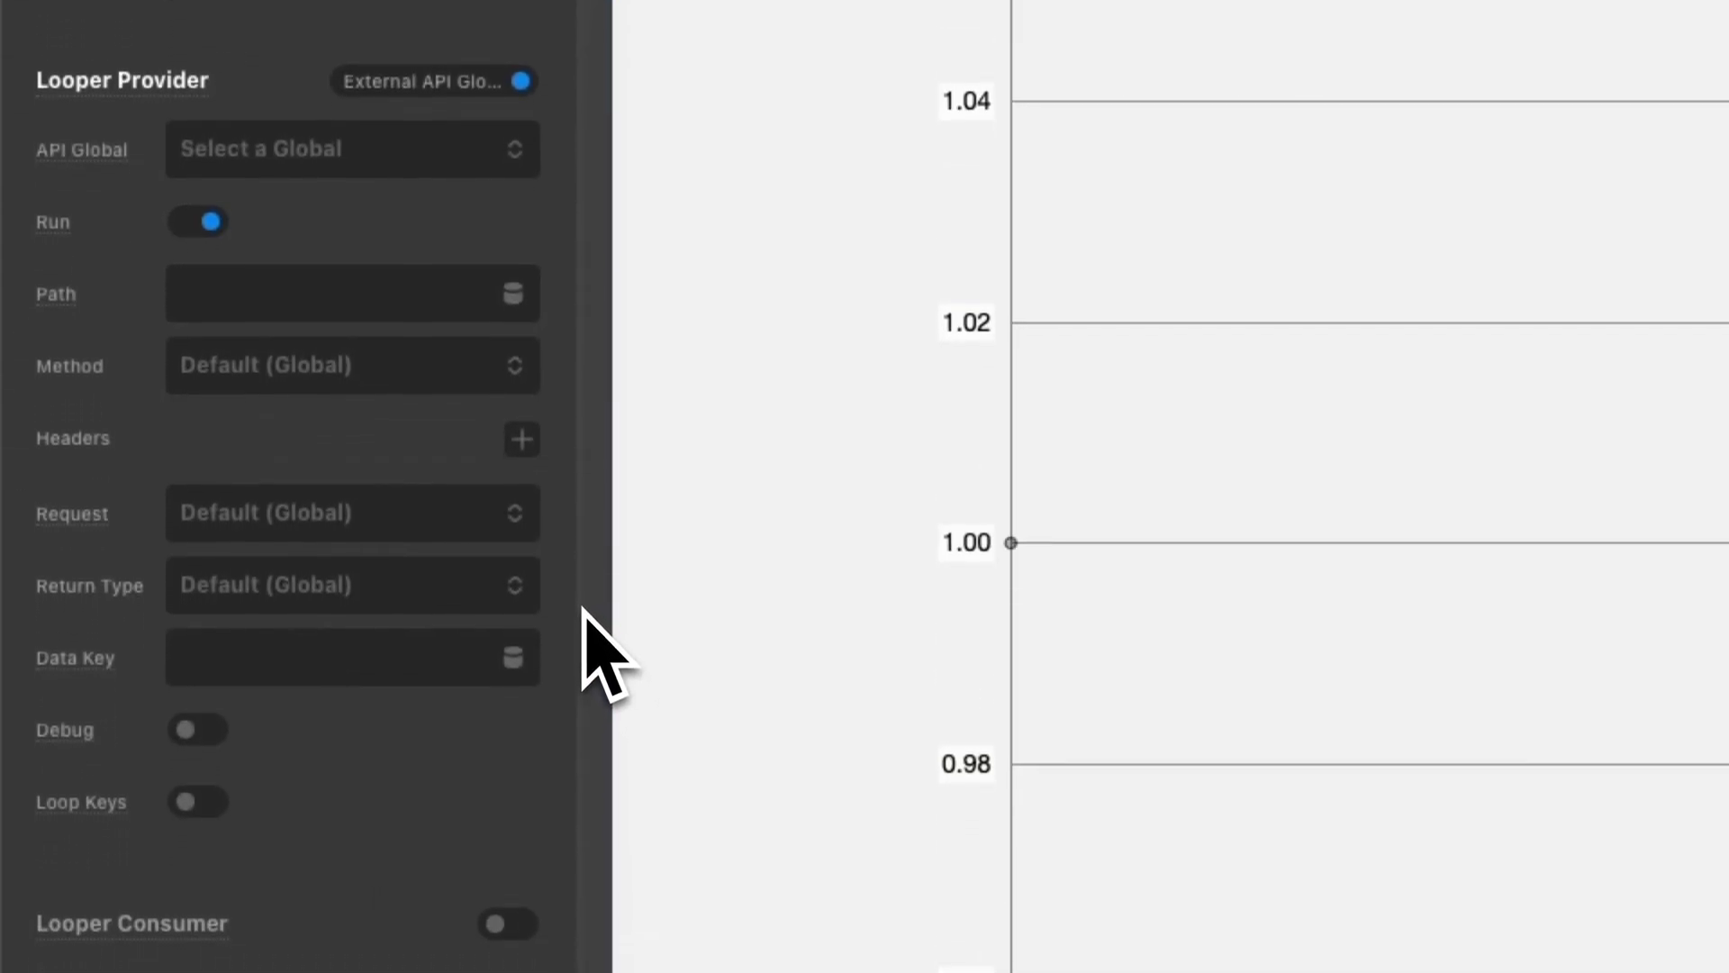
Choose MarketStack API as the Labelset looper's global and set its path to eod.
click(304, 171)
click(298, 230)
click(258, 297)
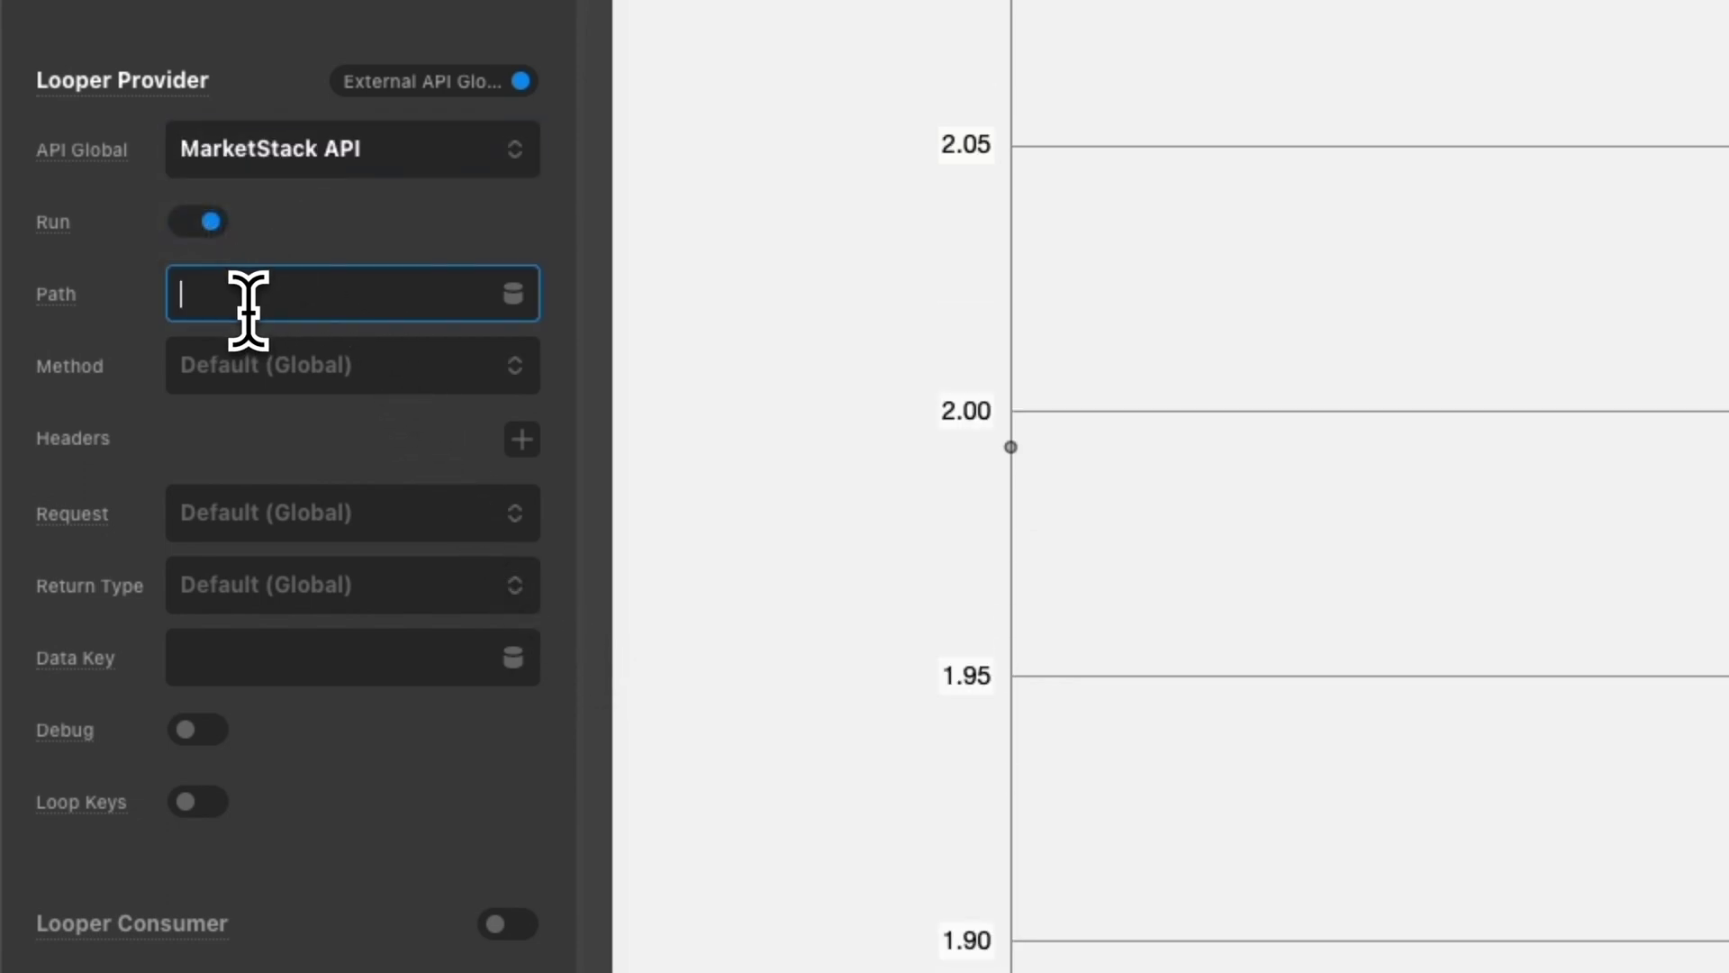
text(eod)
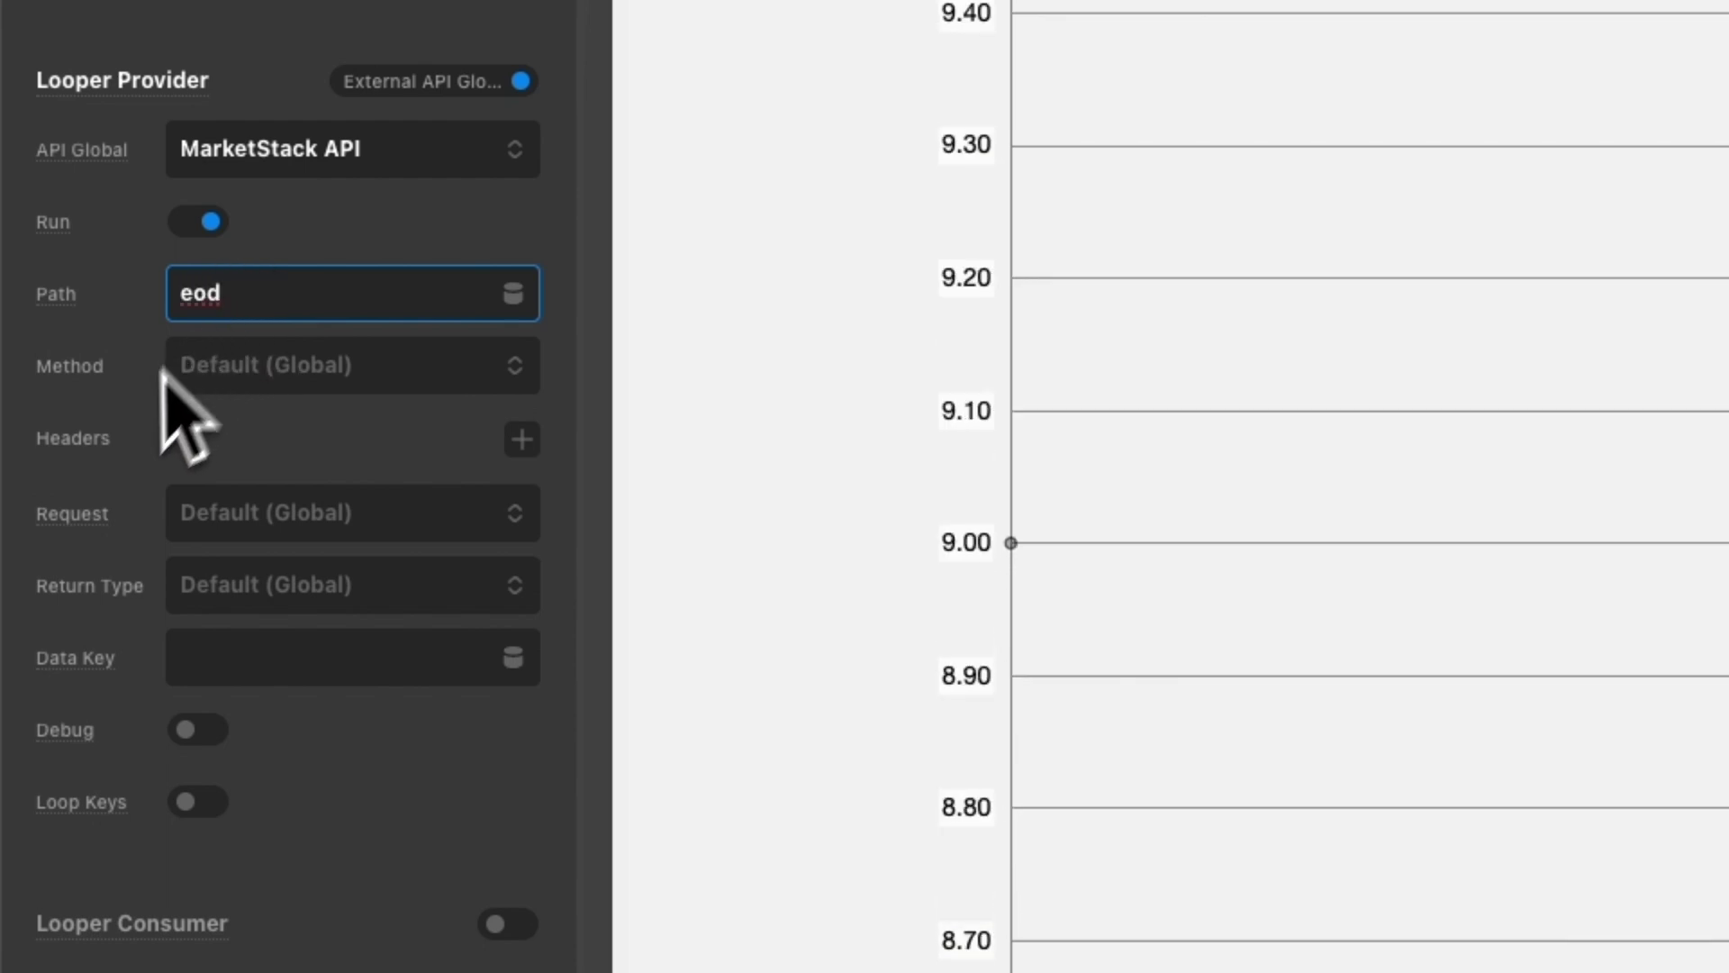
Set the looper's request type to Attributes and add an attribute named symbols.
click(258, 509)
click(259, 554)
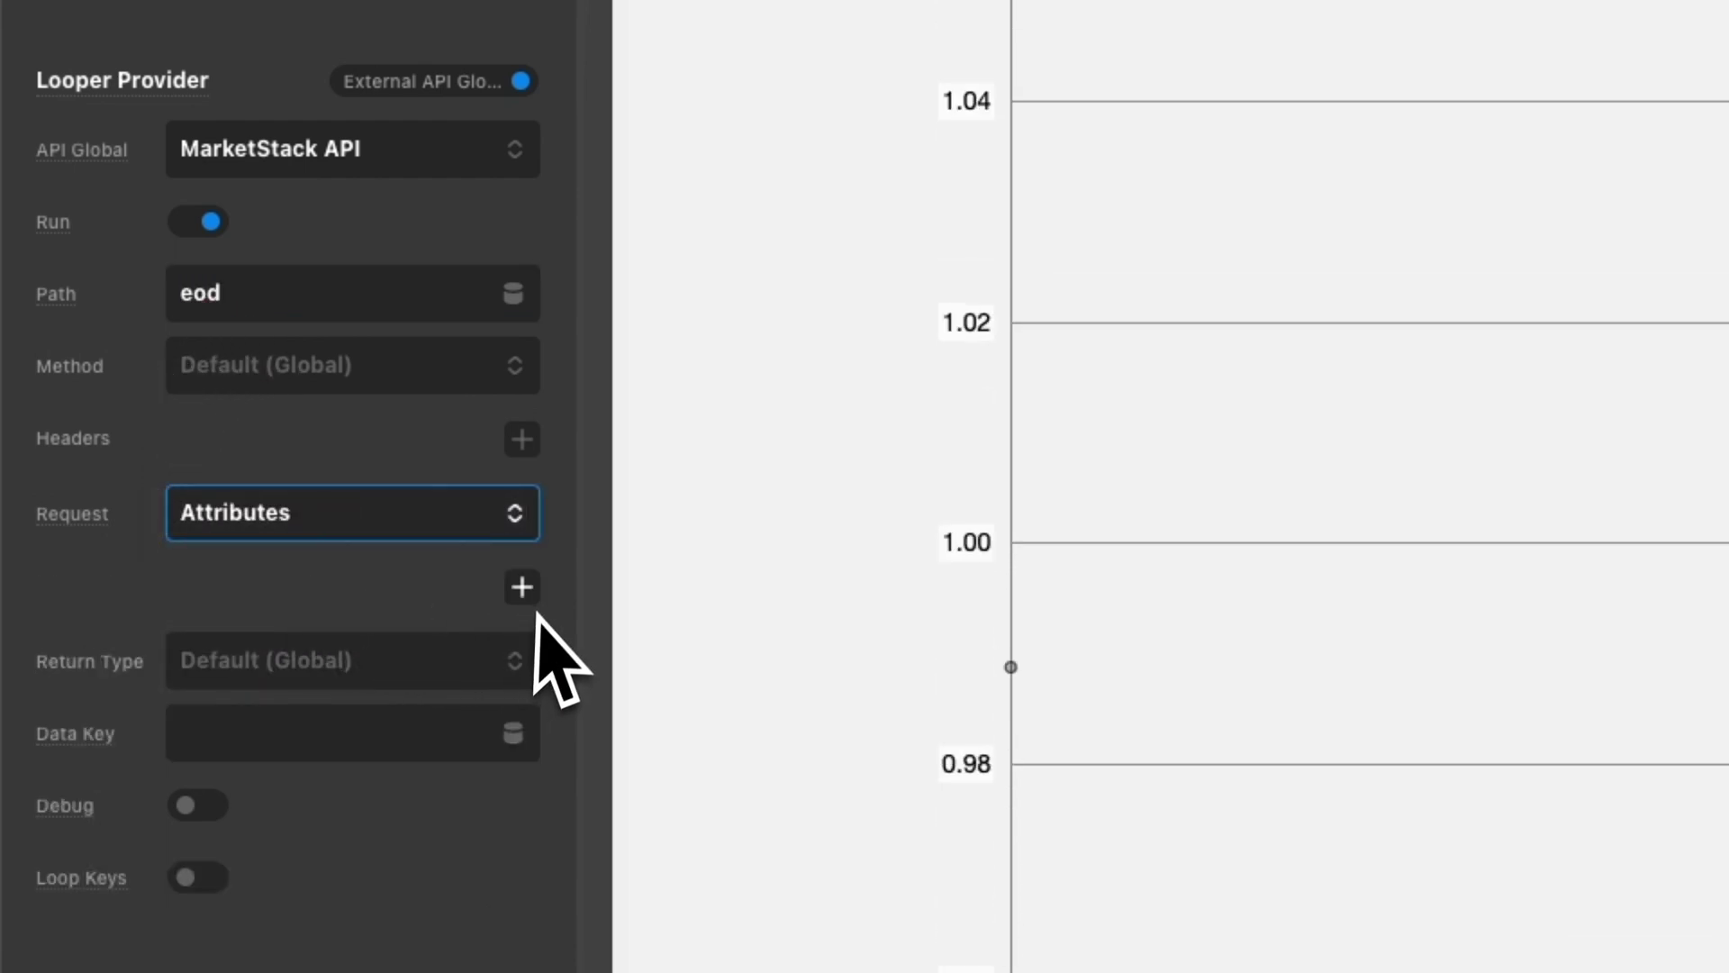
click(522, 587)
click(328, 737)
text(symbol)
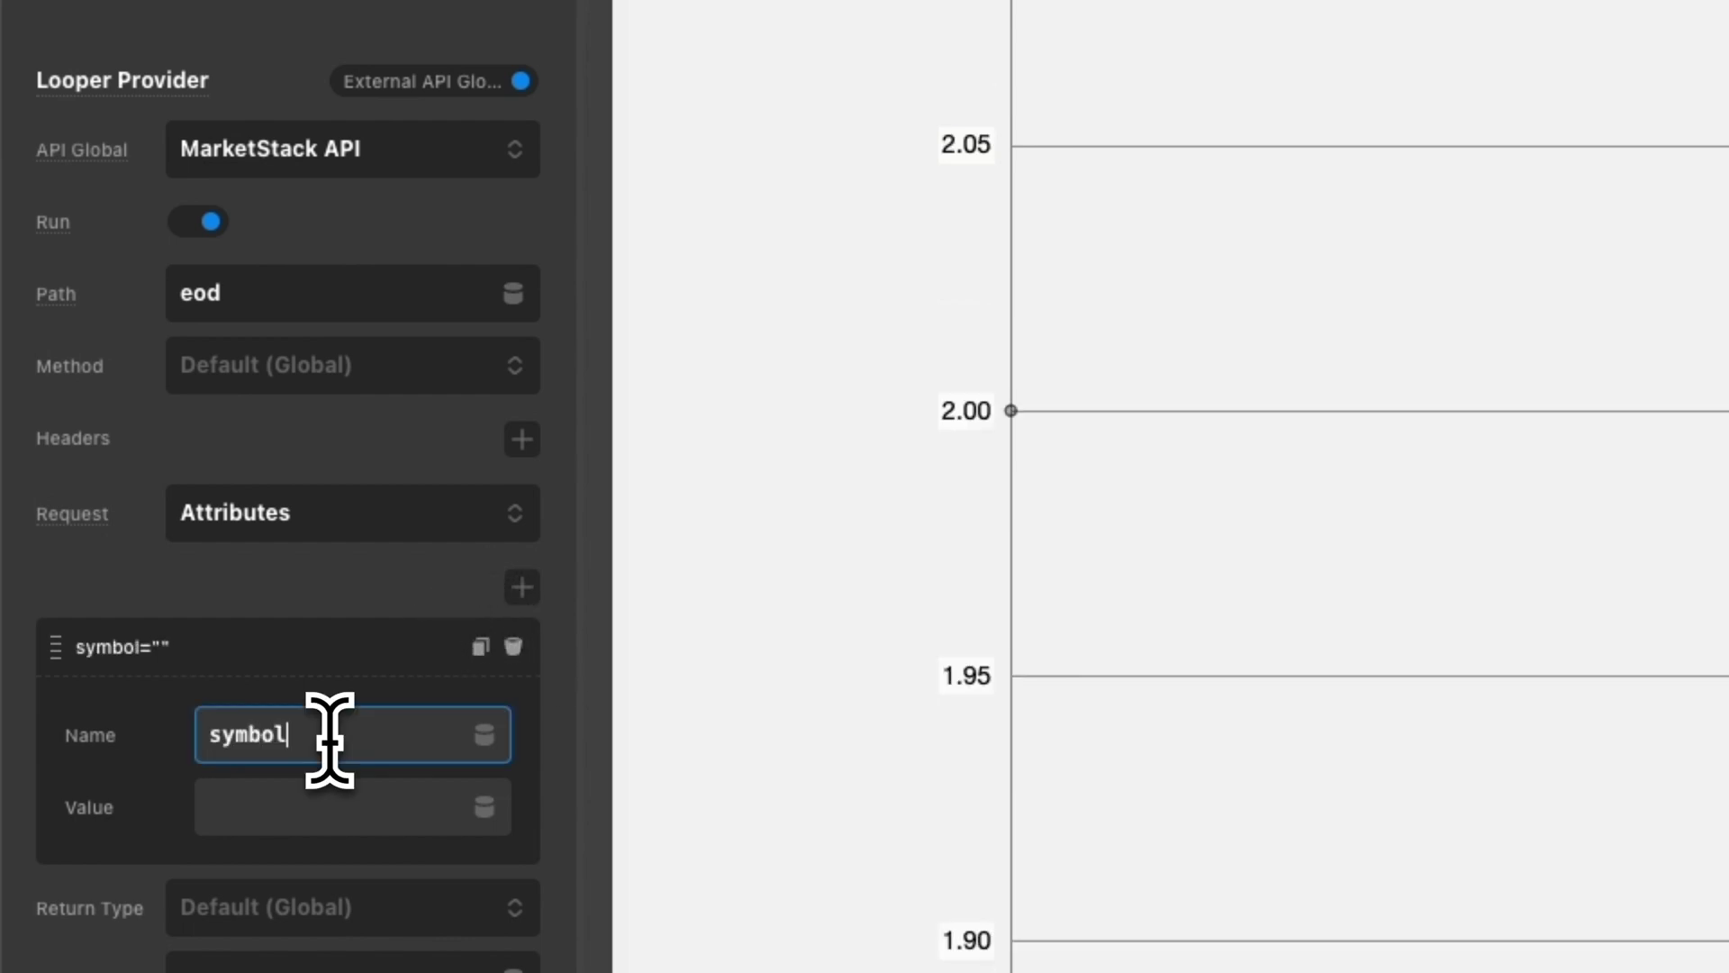
text(s)
key(Tab)
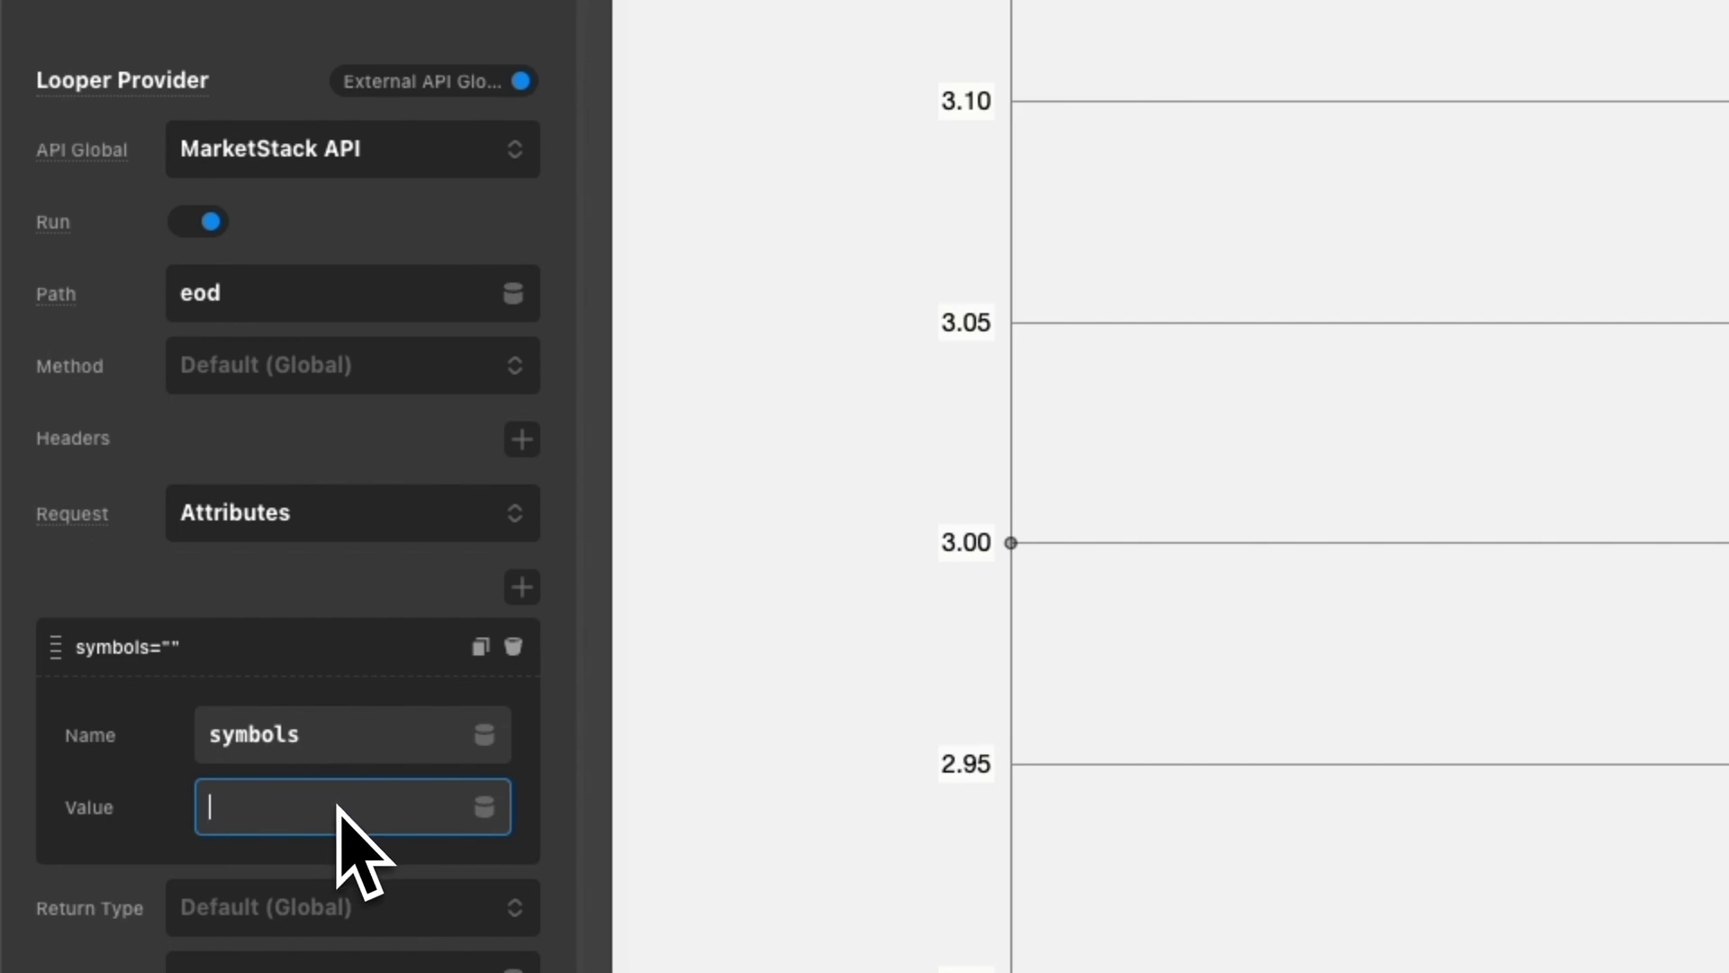
Set the symbols value to the ACF post field ticker_symbol of the current post, checking the field name in the Stocks field group.
scroll(387, 793, down, 3)
click(484, 669)
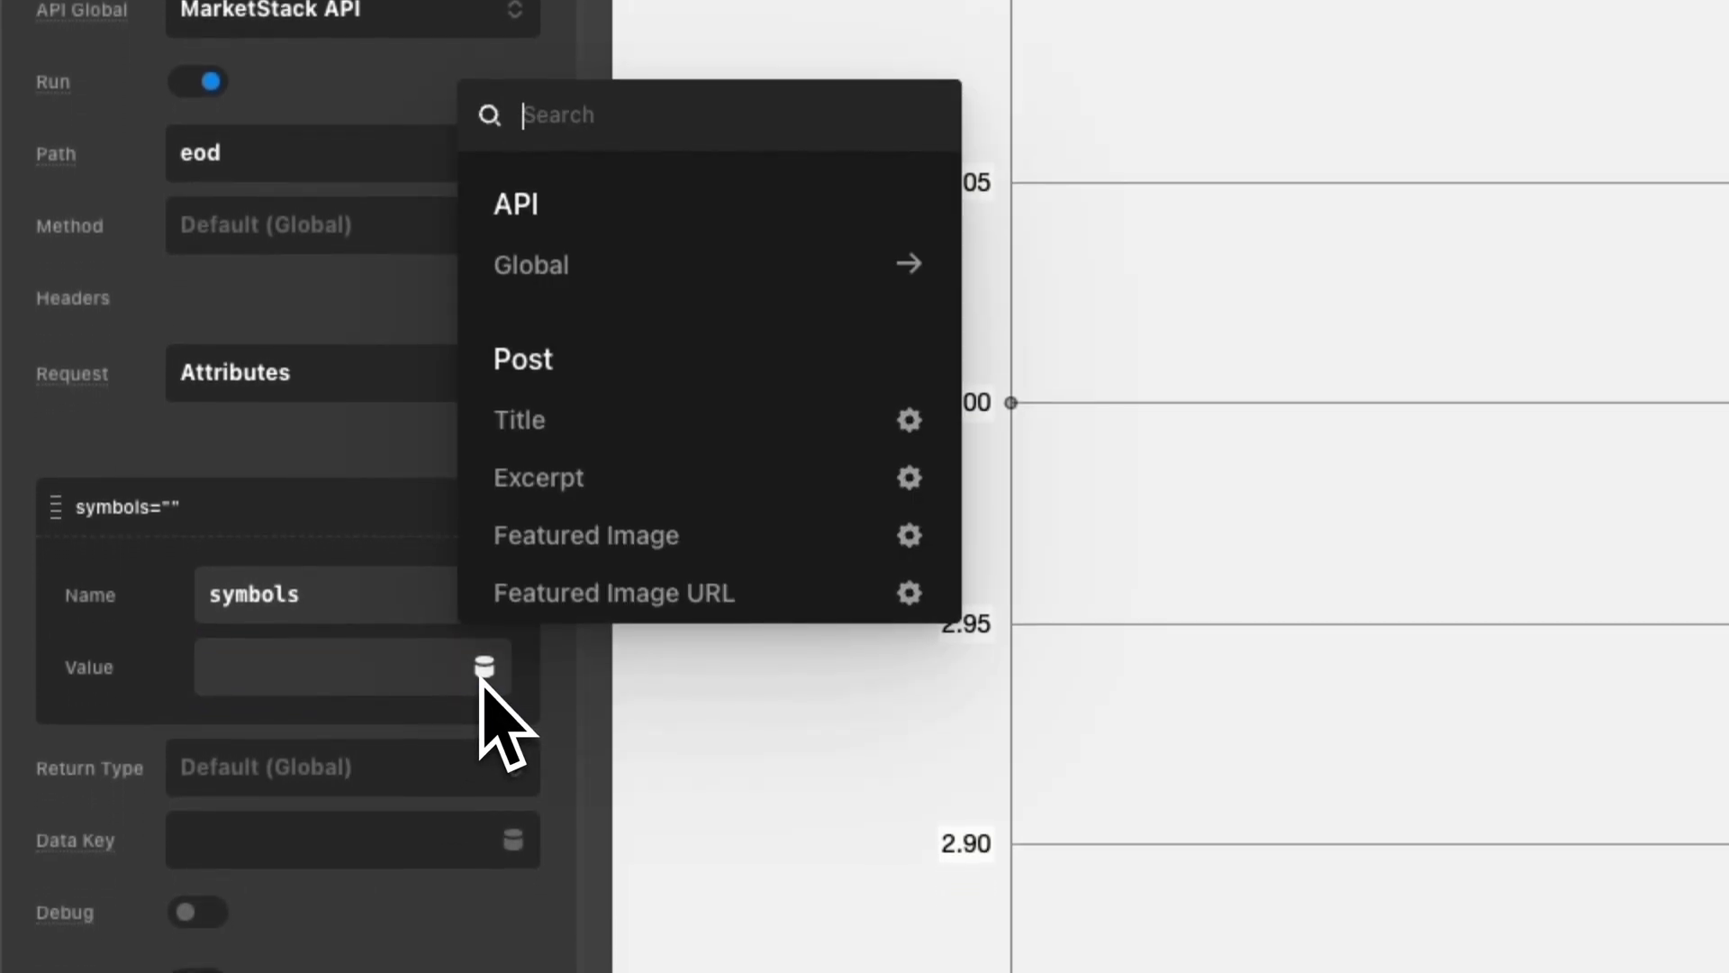
text(af)
scroll(660, 479, down, 2)
scroll(660, 486, down, 3)
click(687, 491)
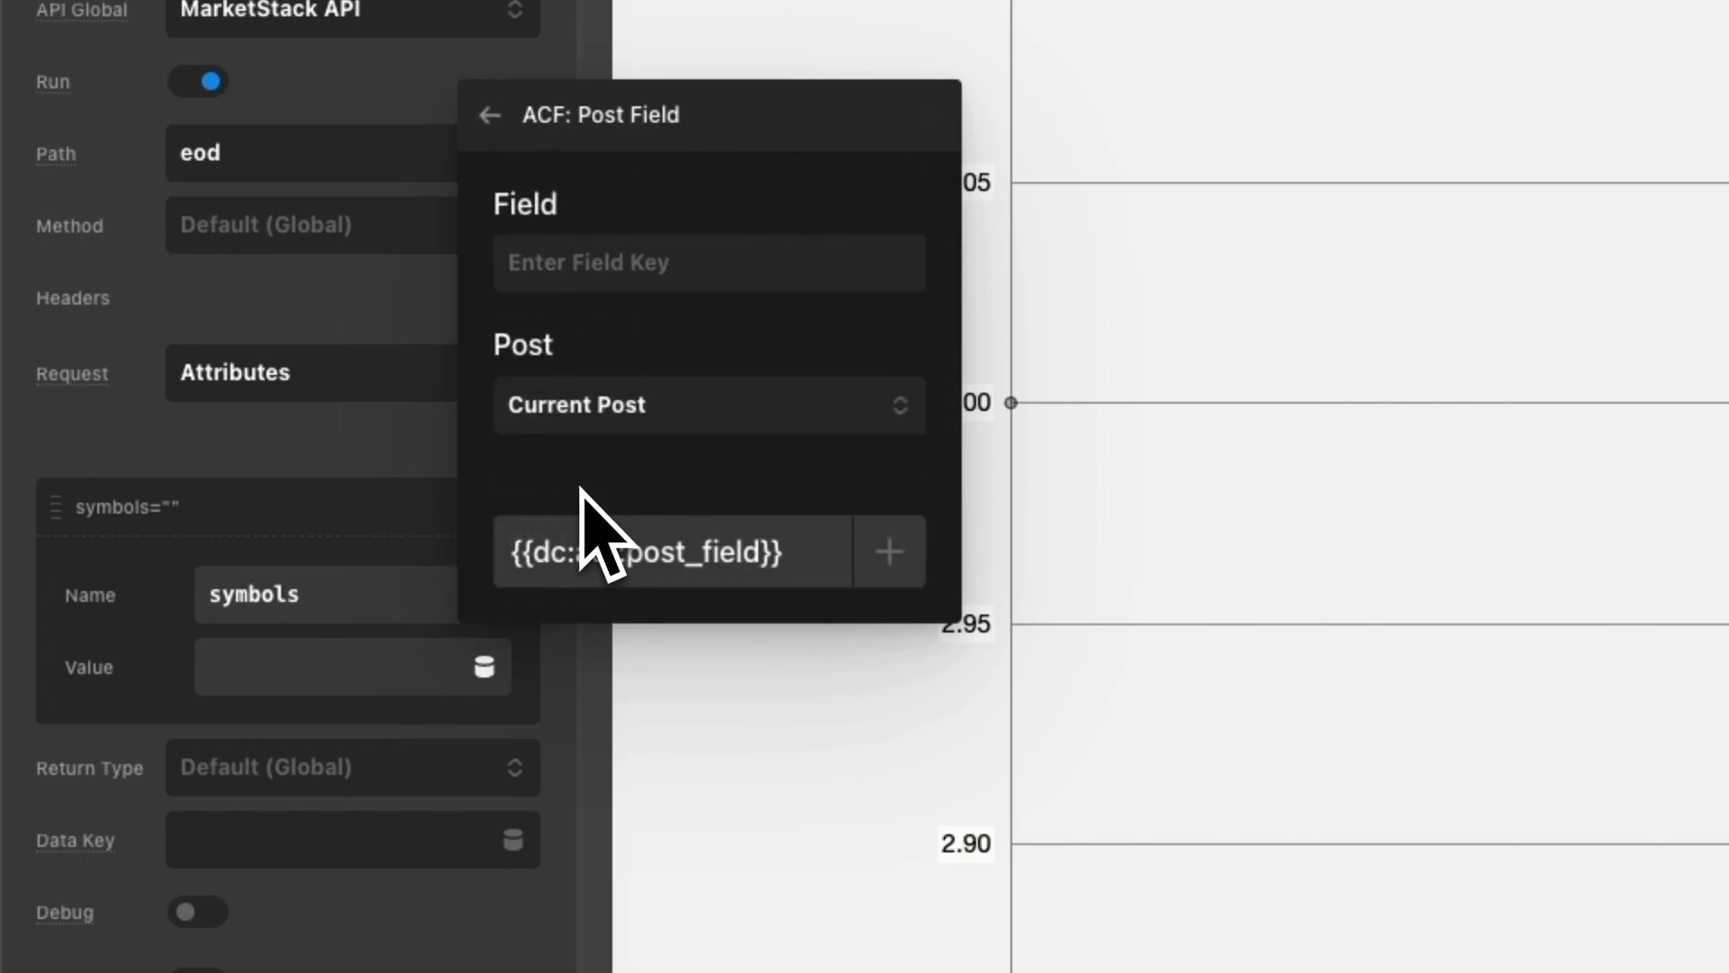
click(581, 263)
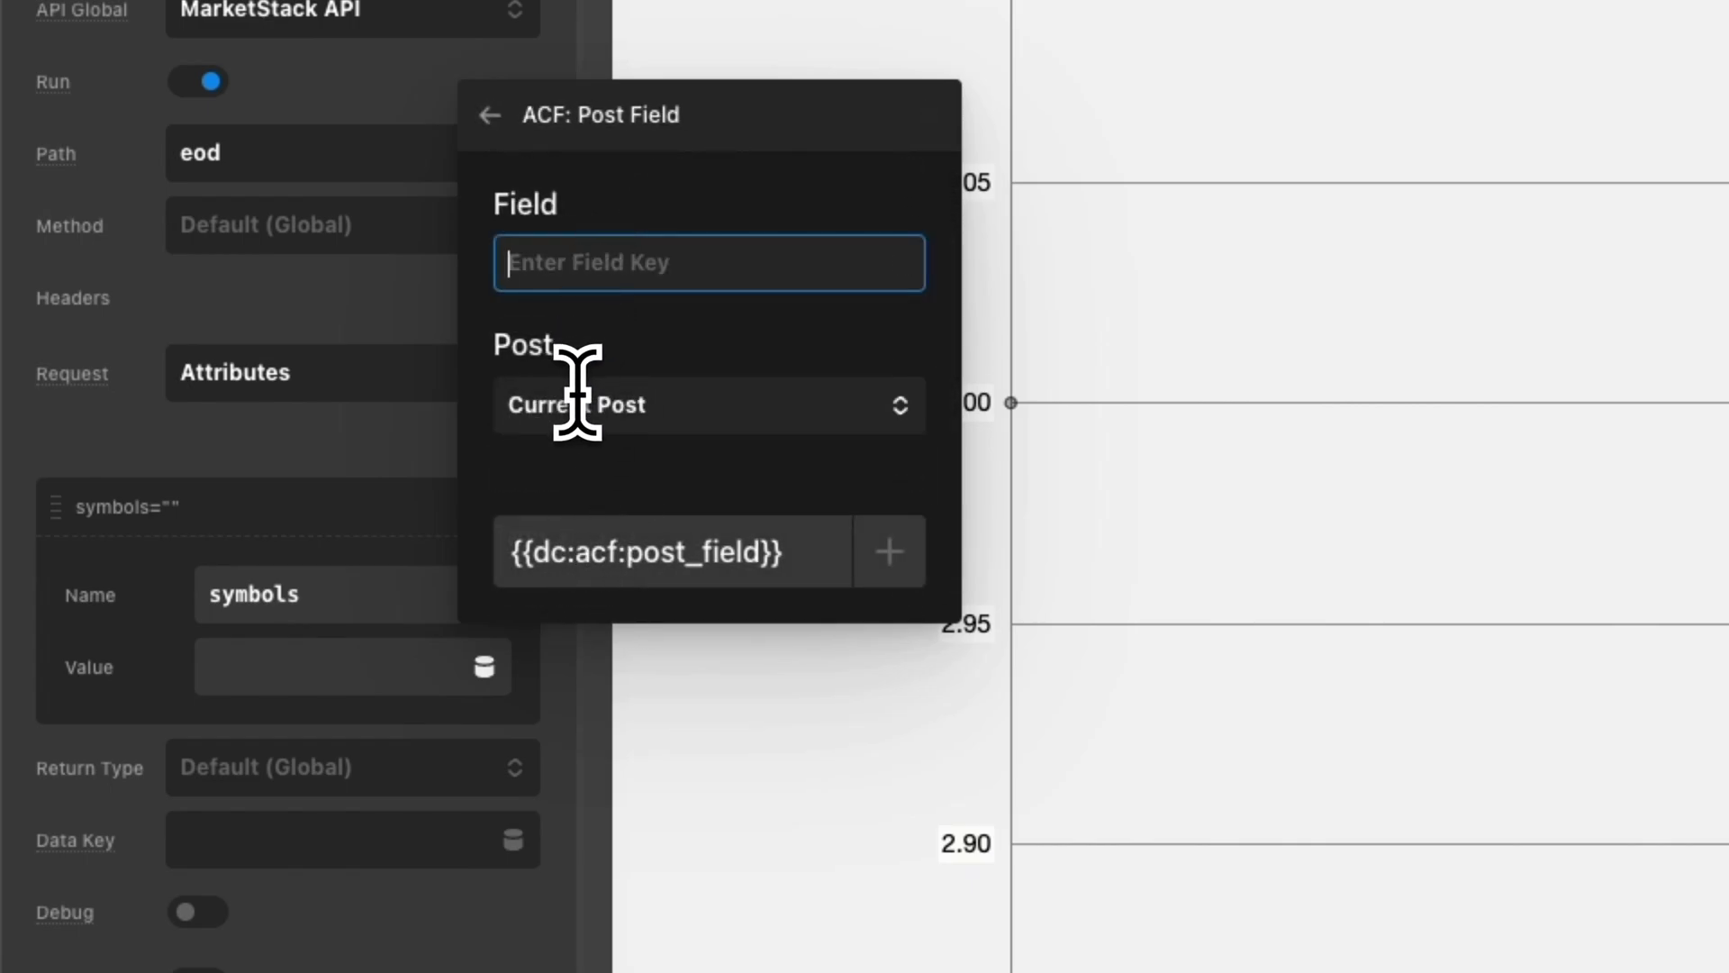
text(ticker_)
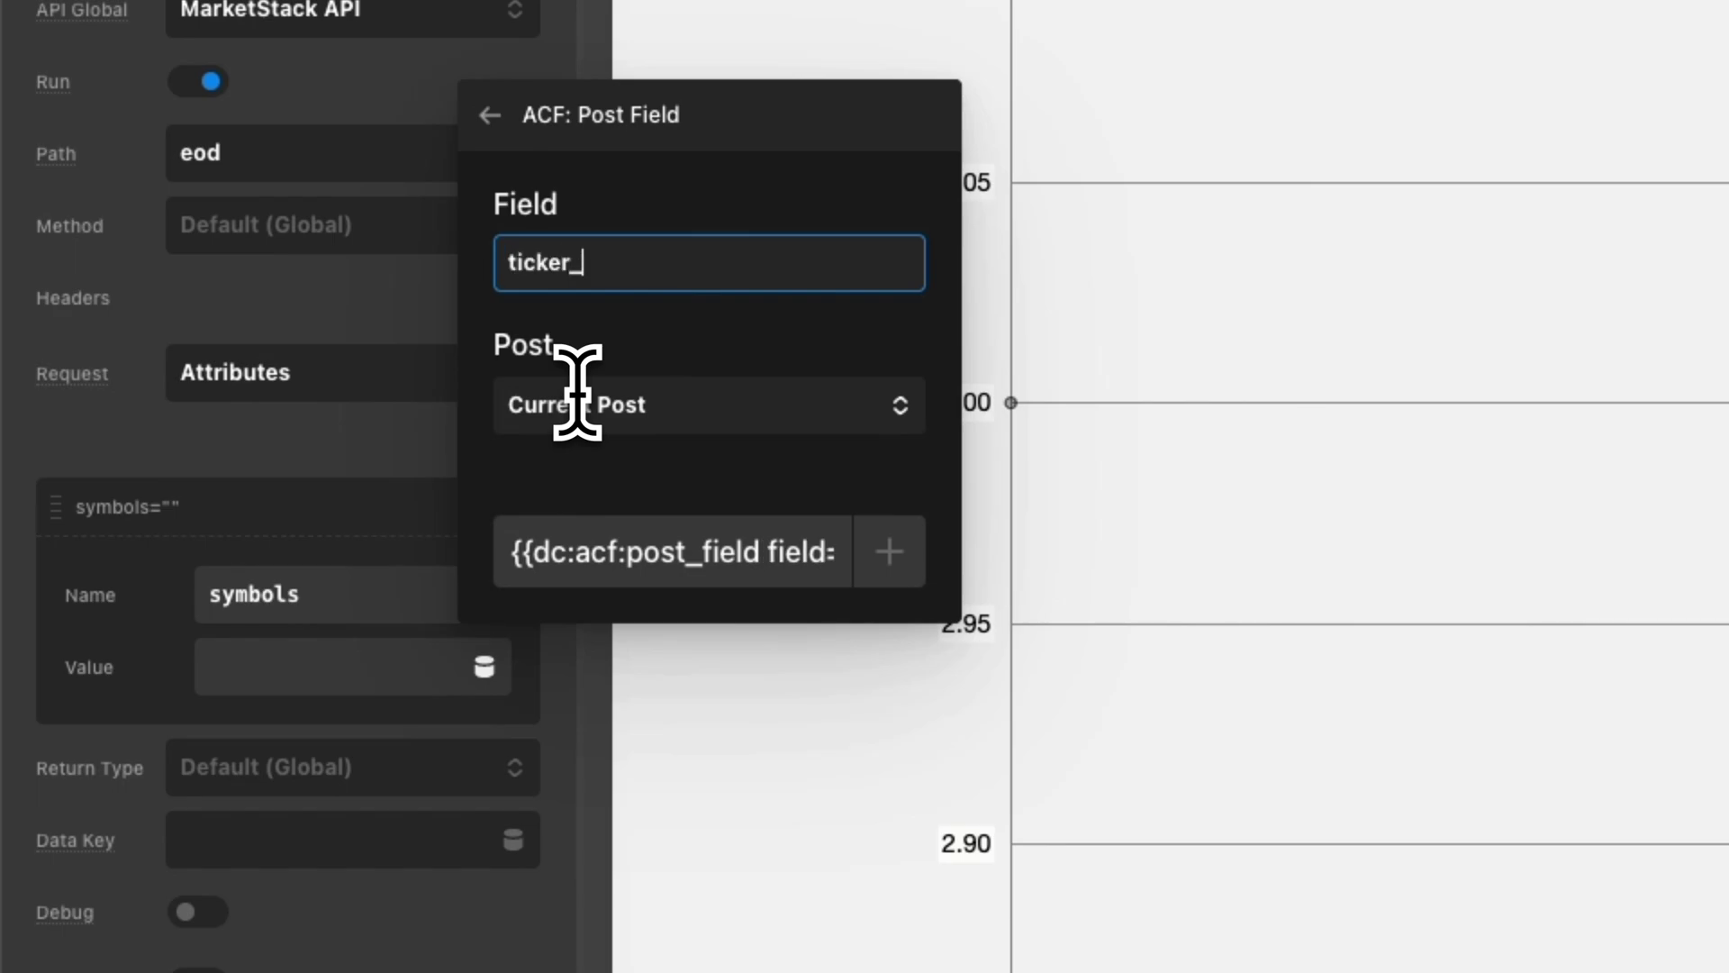
text(symbol)
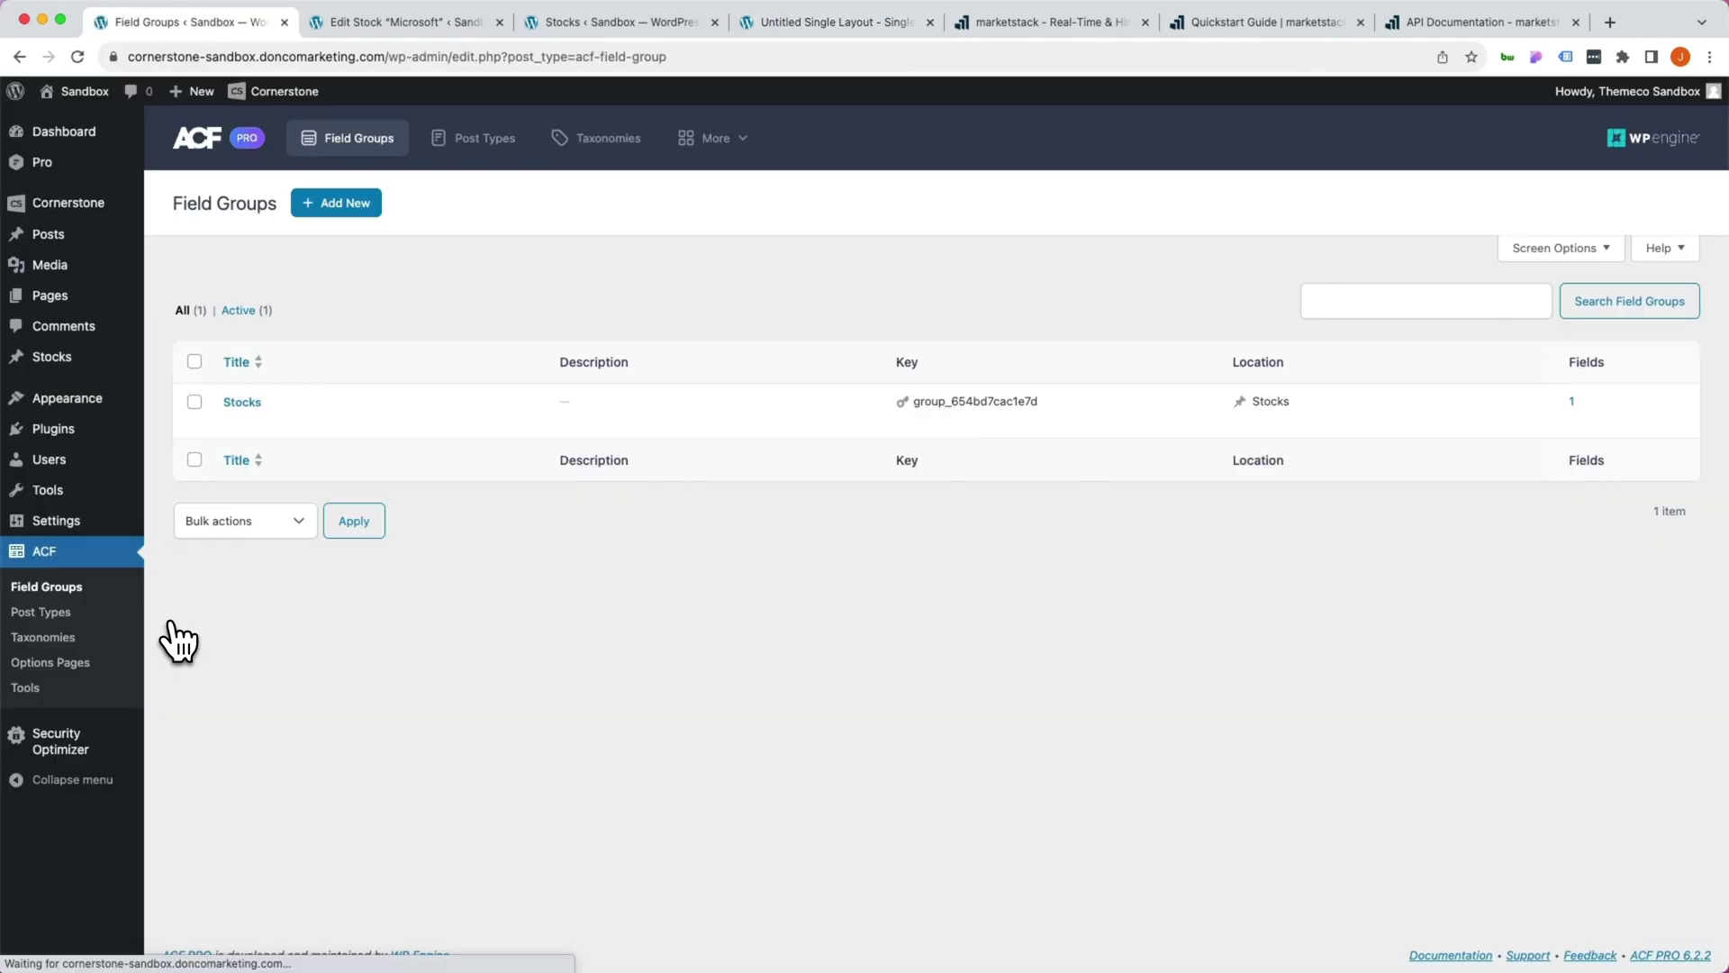
click(251, 422)
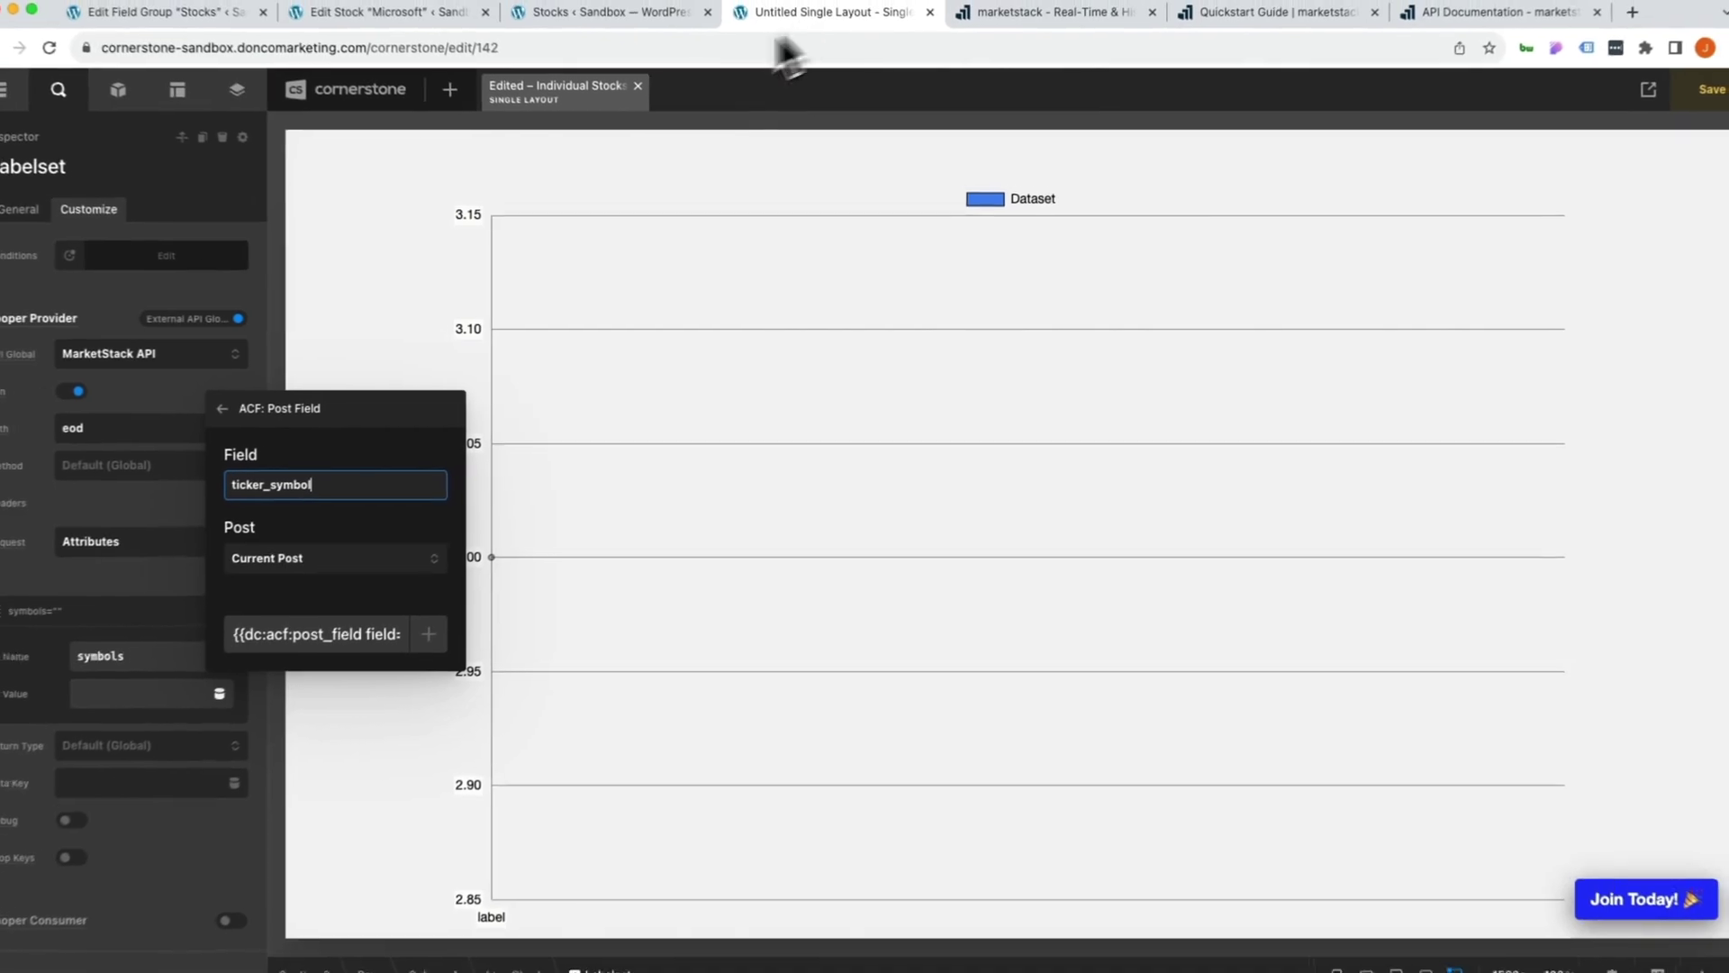
click(429, 634)
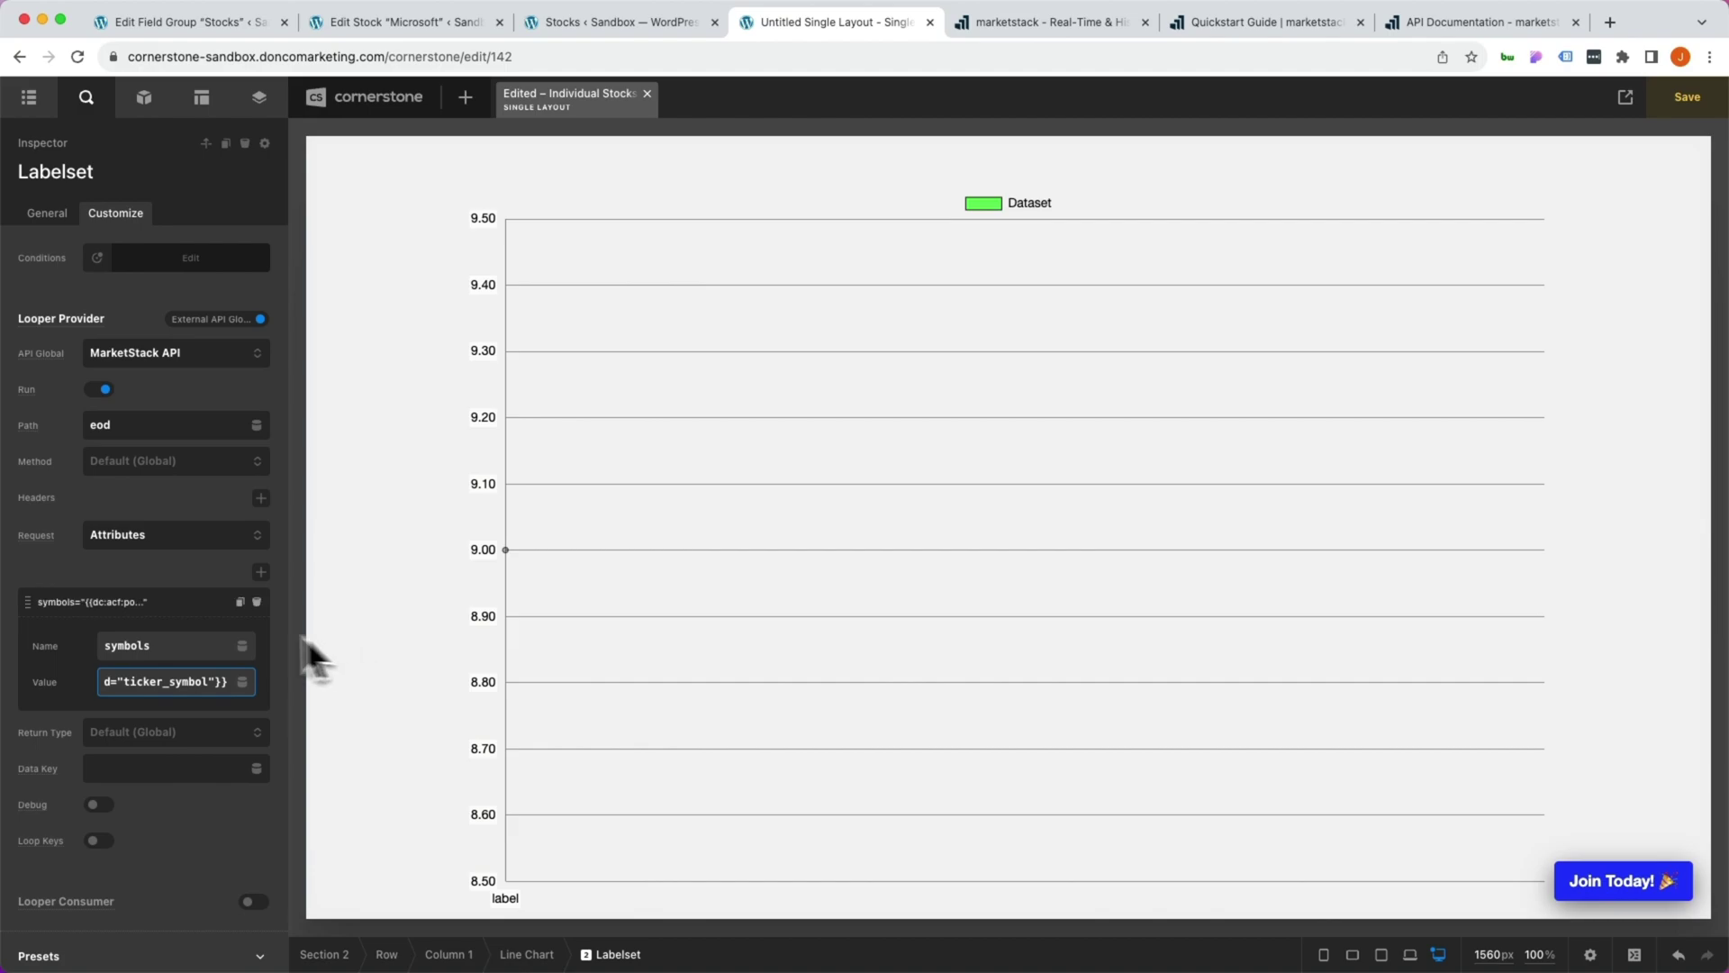
click(147, 609)
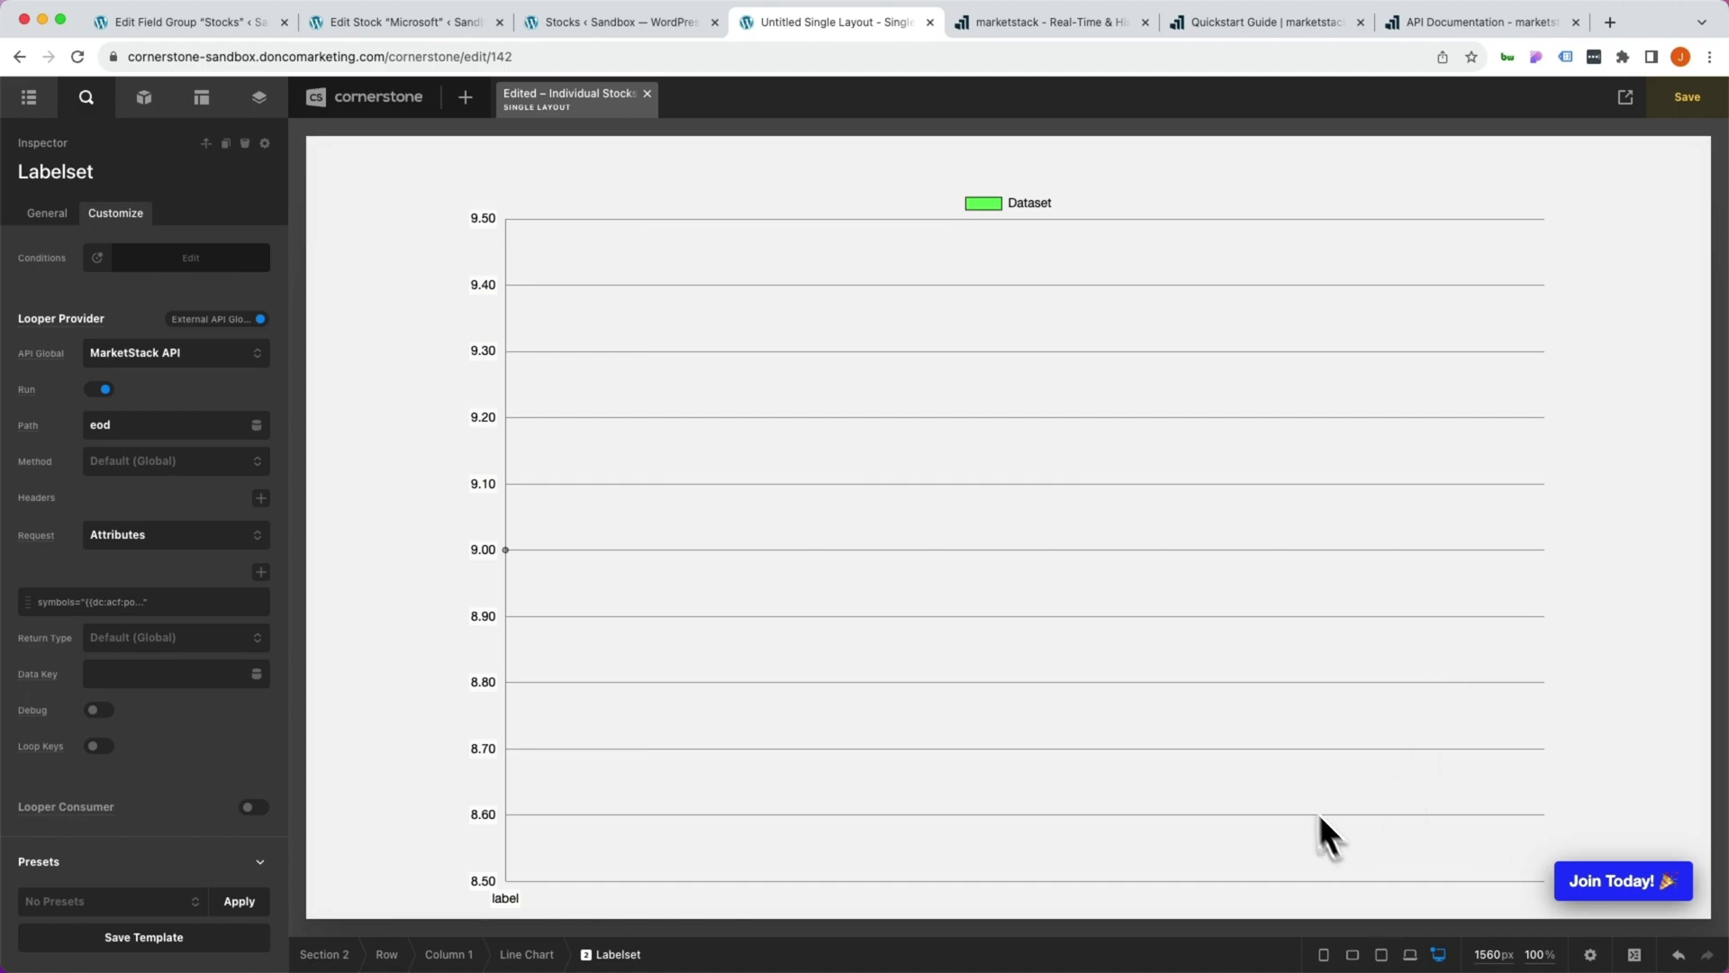
Look up the sort parameter in the marketstack documentation and add a request attribute sort with the value ASC.
click(1431, 23)
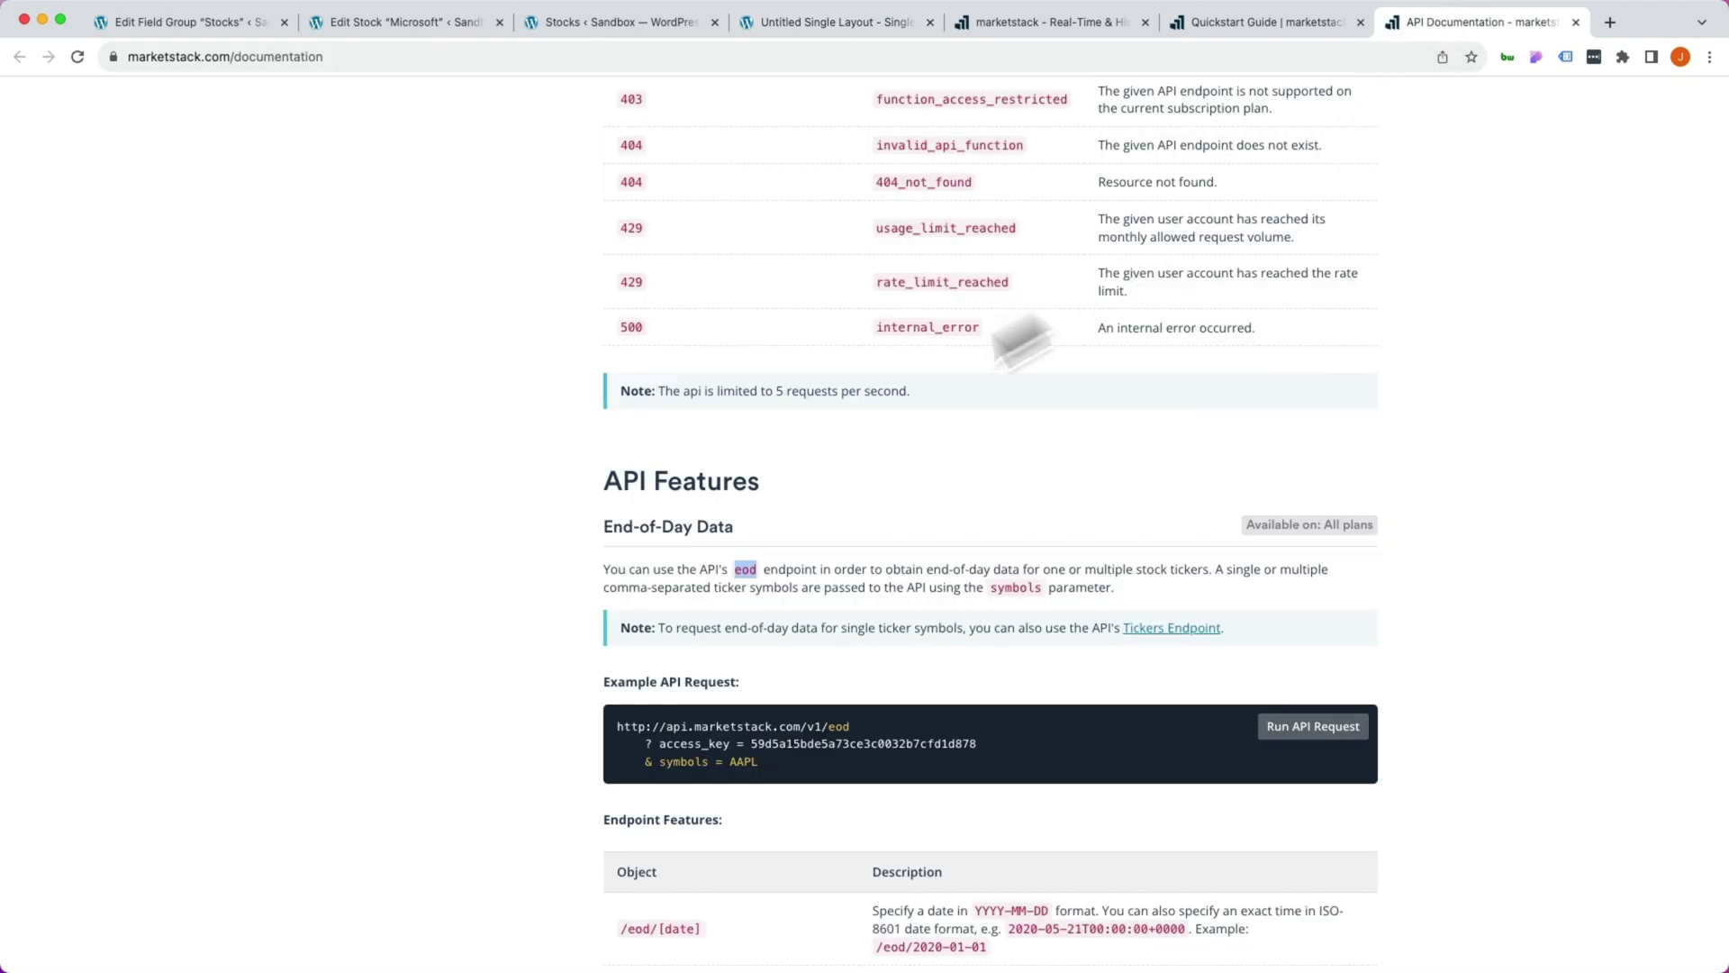
scroll(661, 494, down, 10)
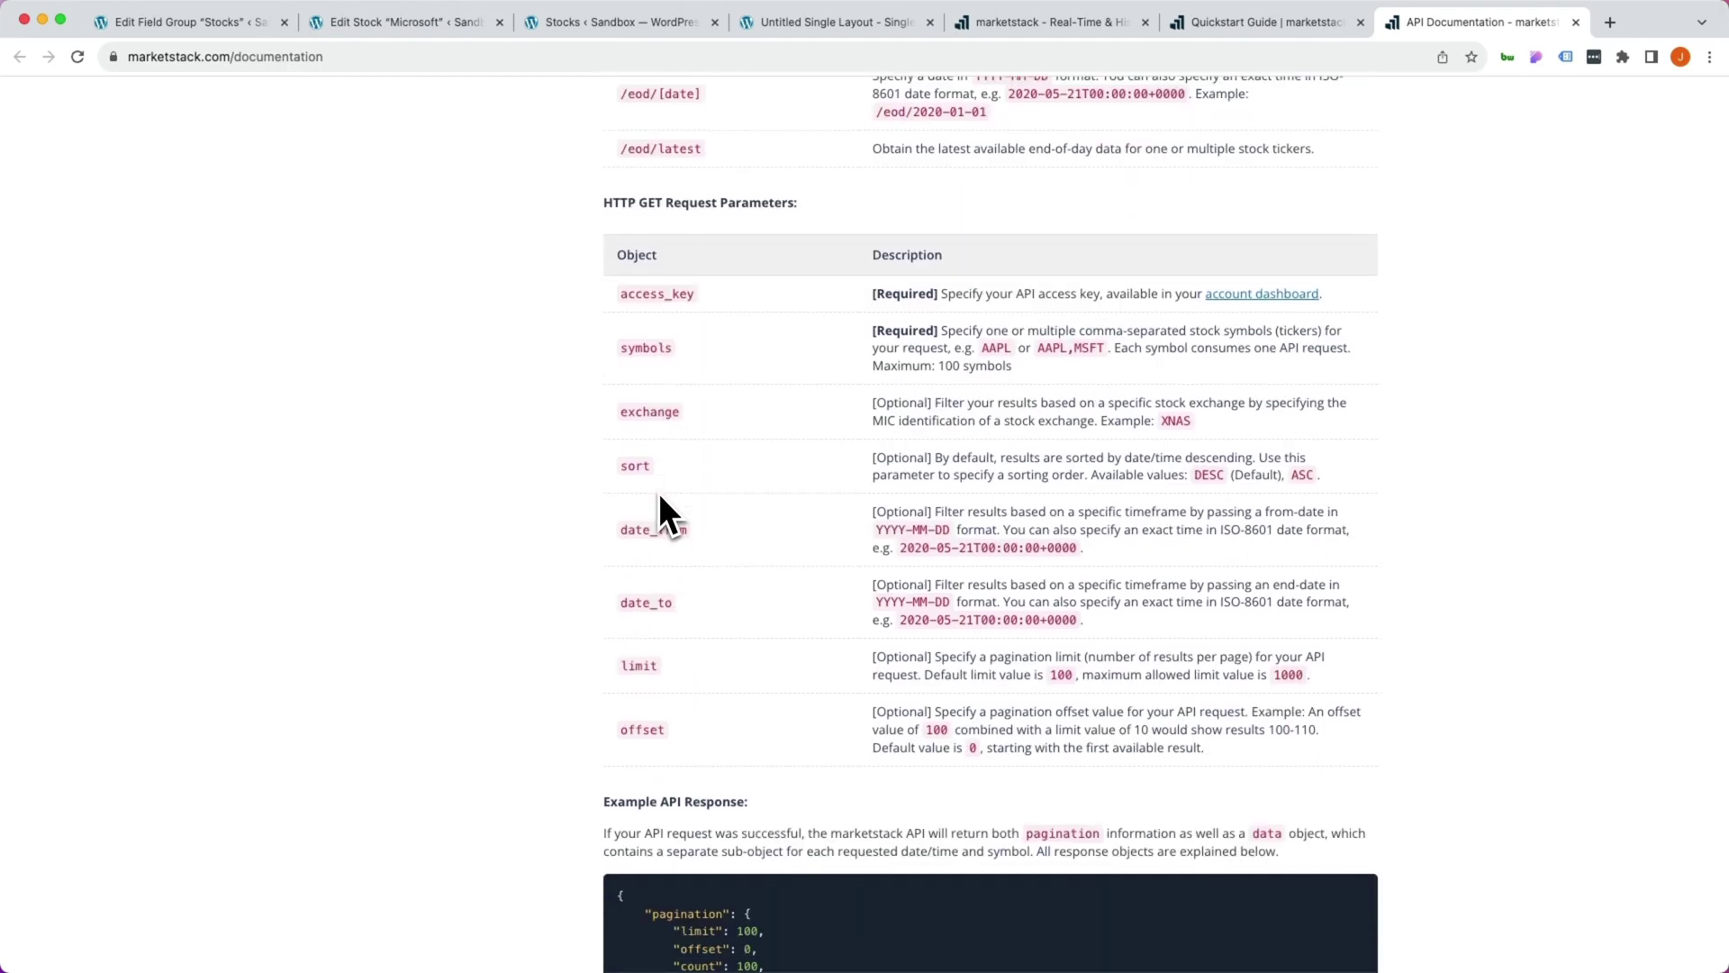
double_click(634, 466)
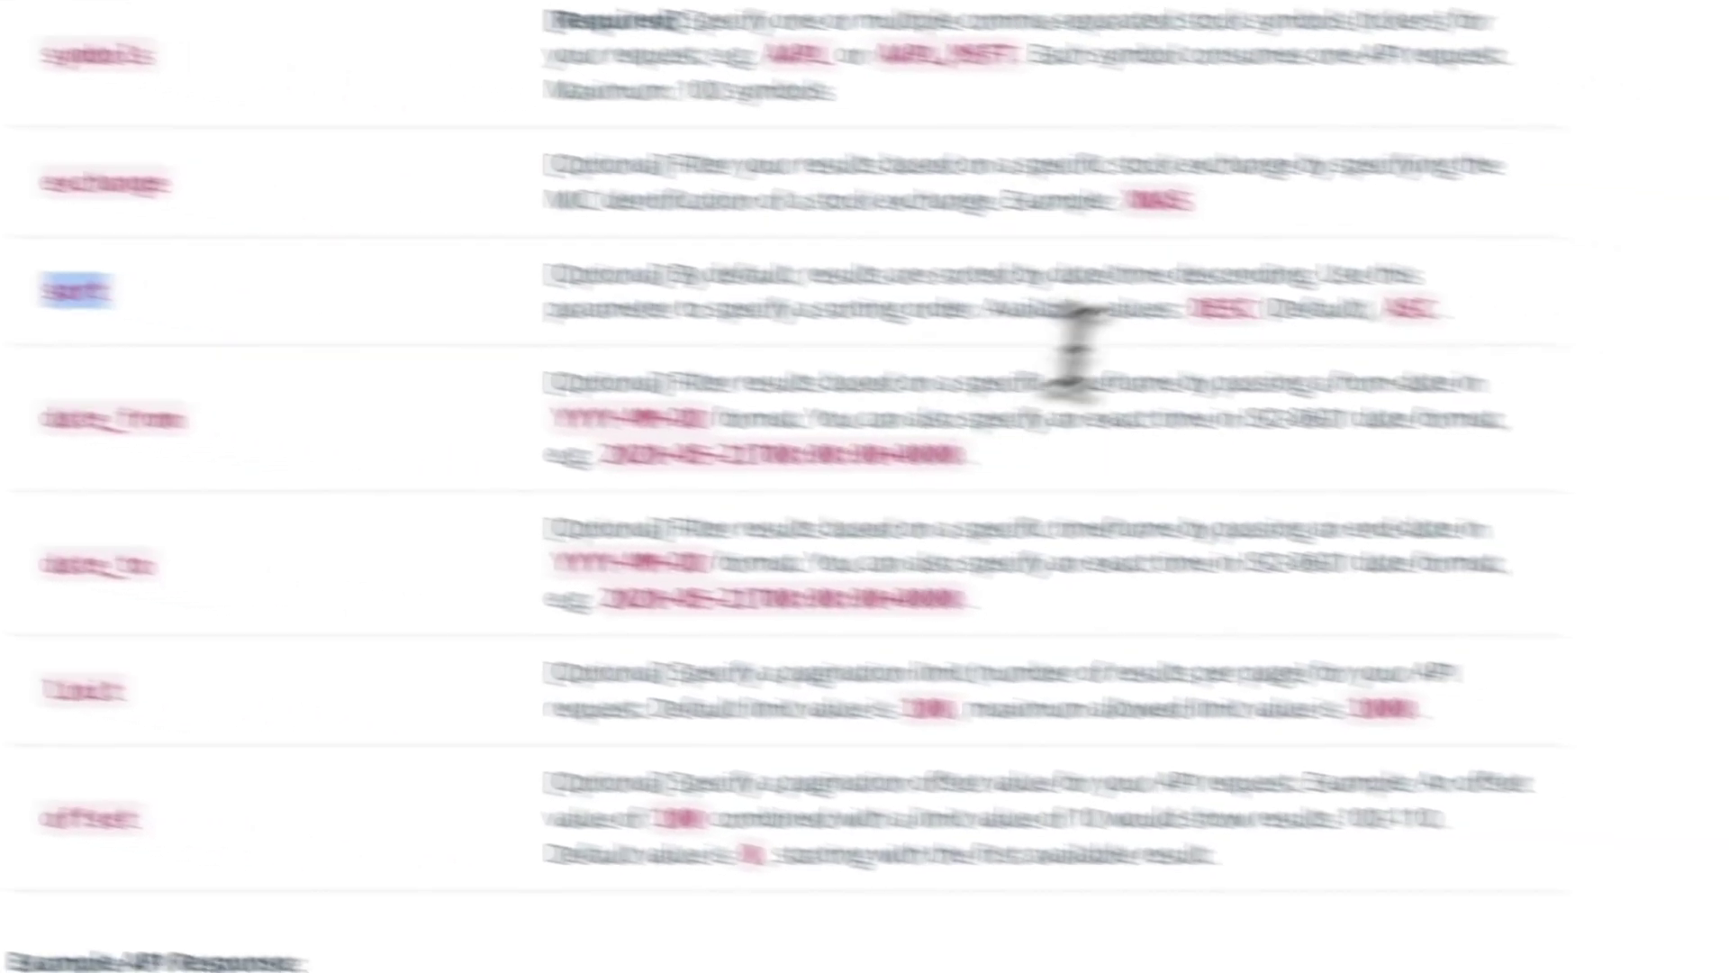
double_click(1625, 380)
double_click(1137, 260)
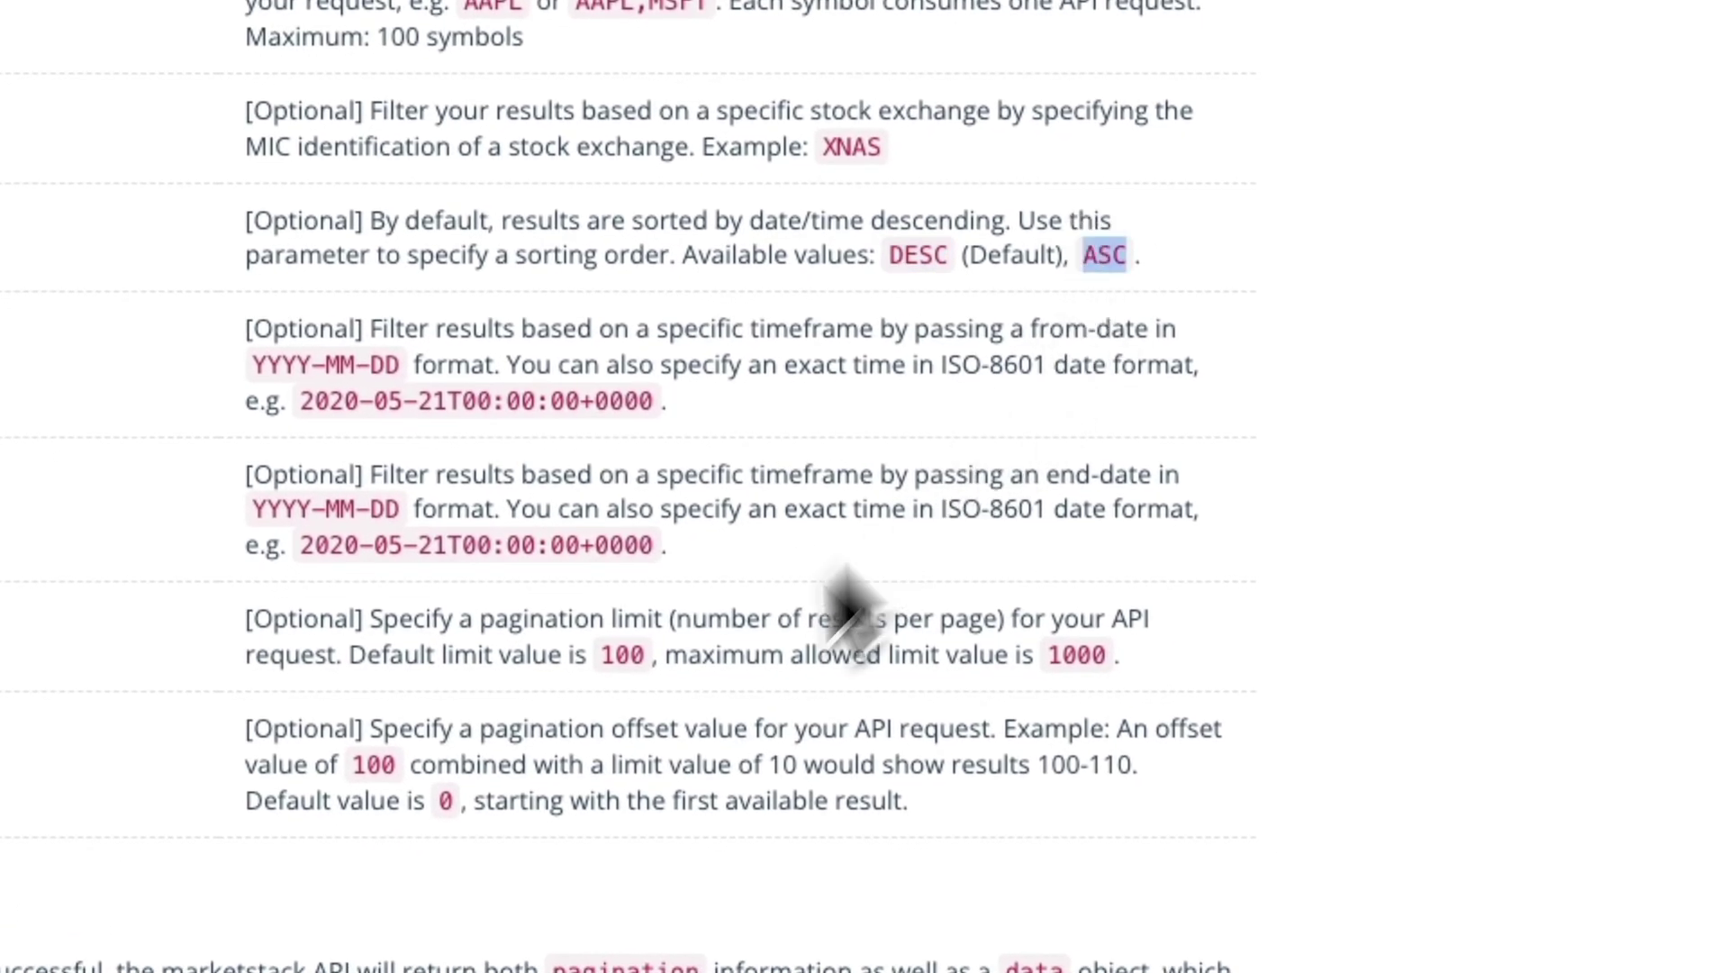
click(824, 23)
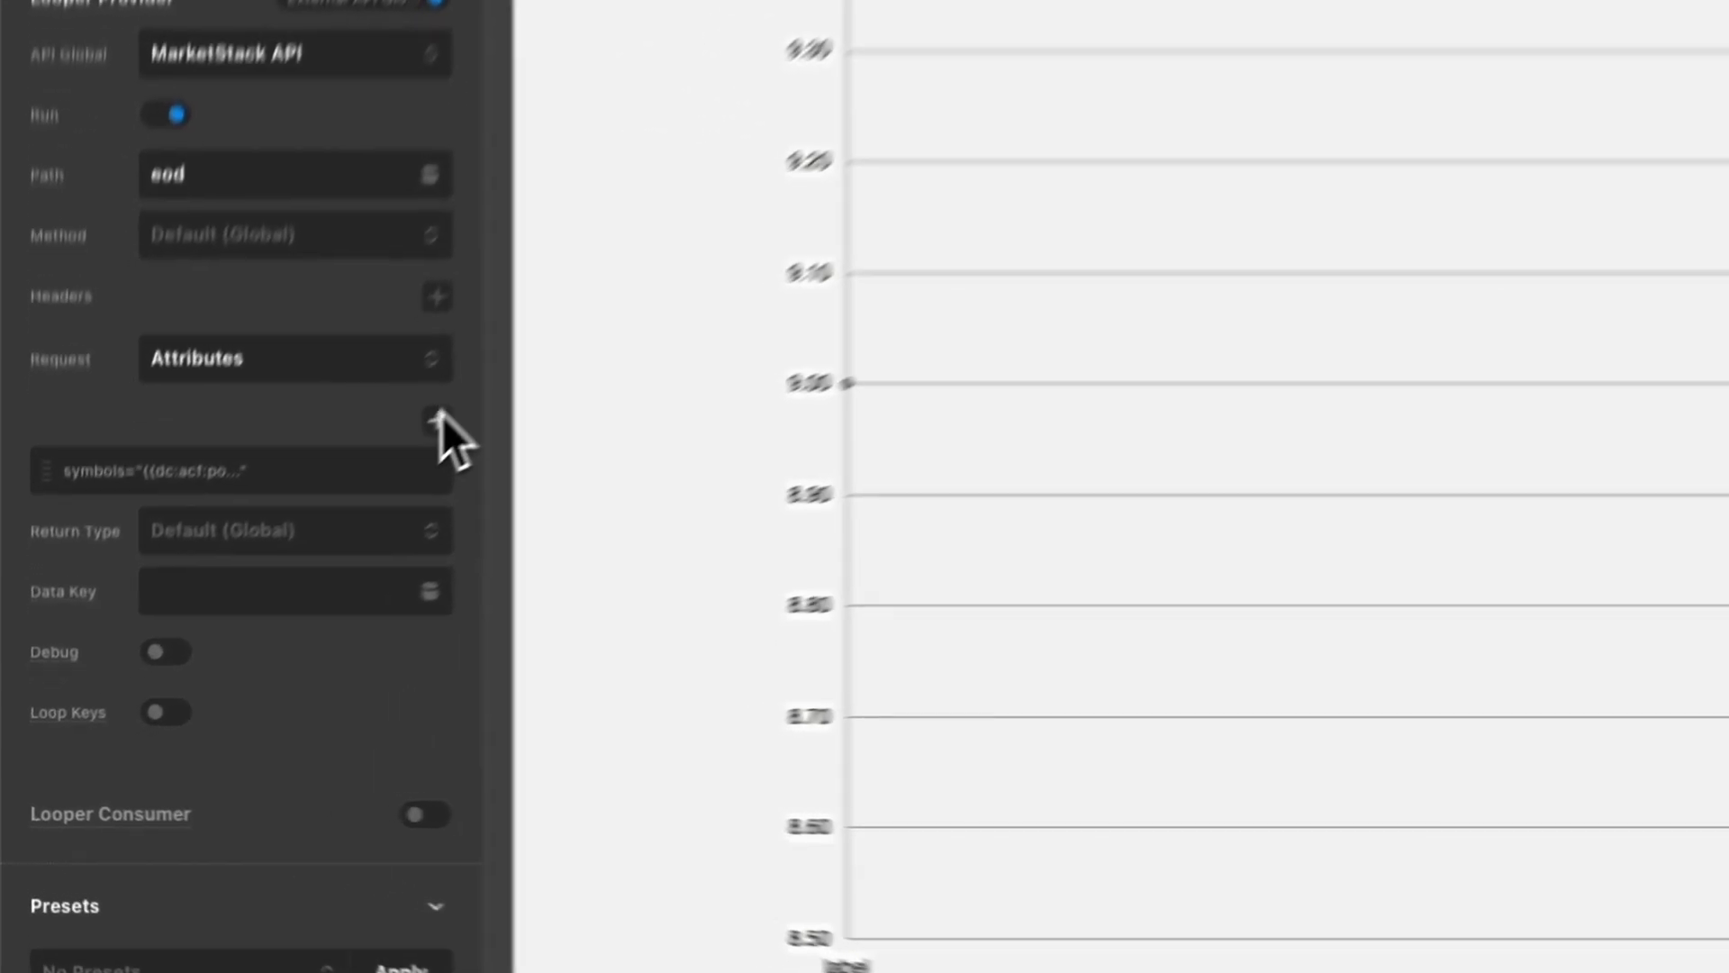
click(262, 572)
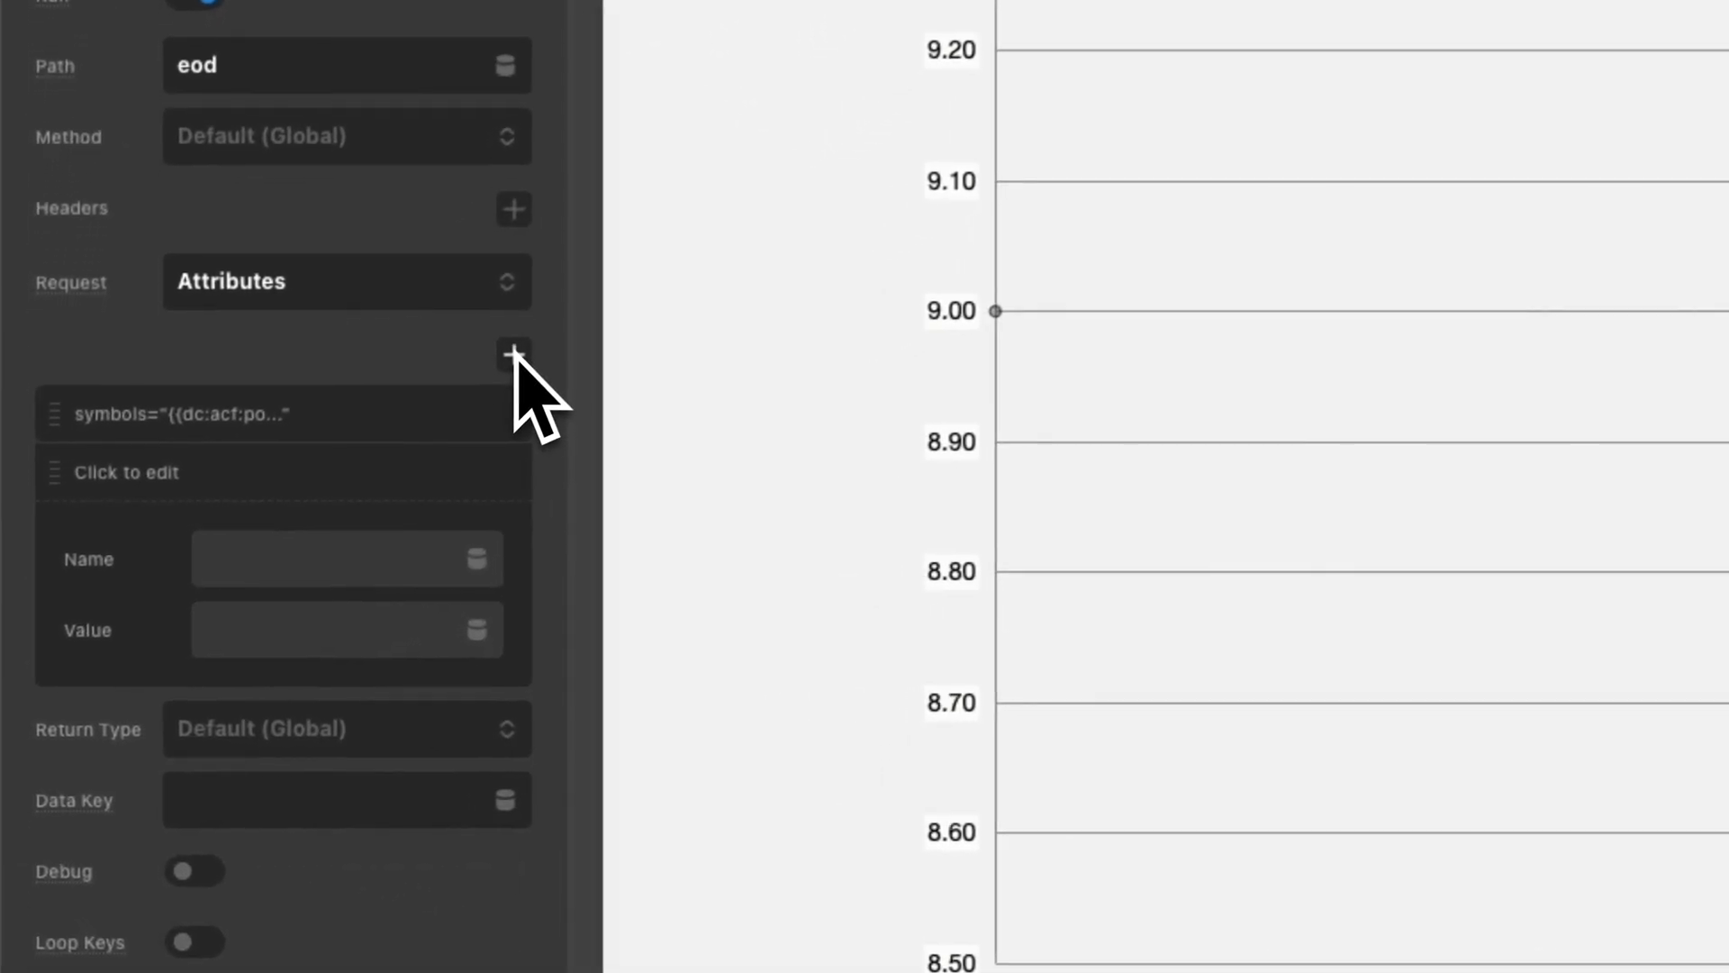
click(274, 558)
text(sort)
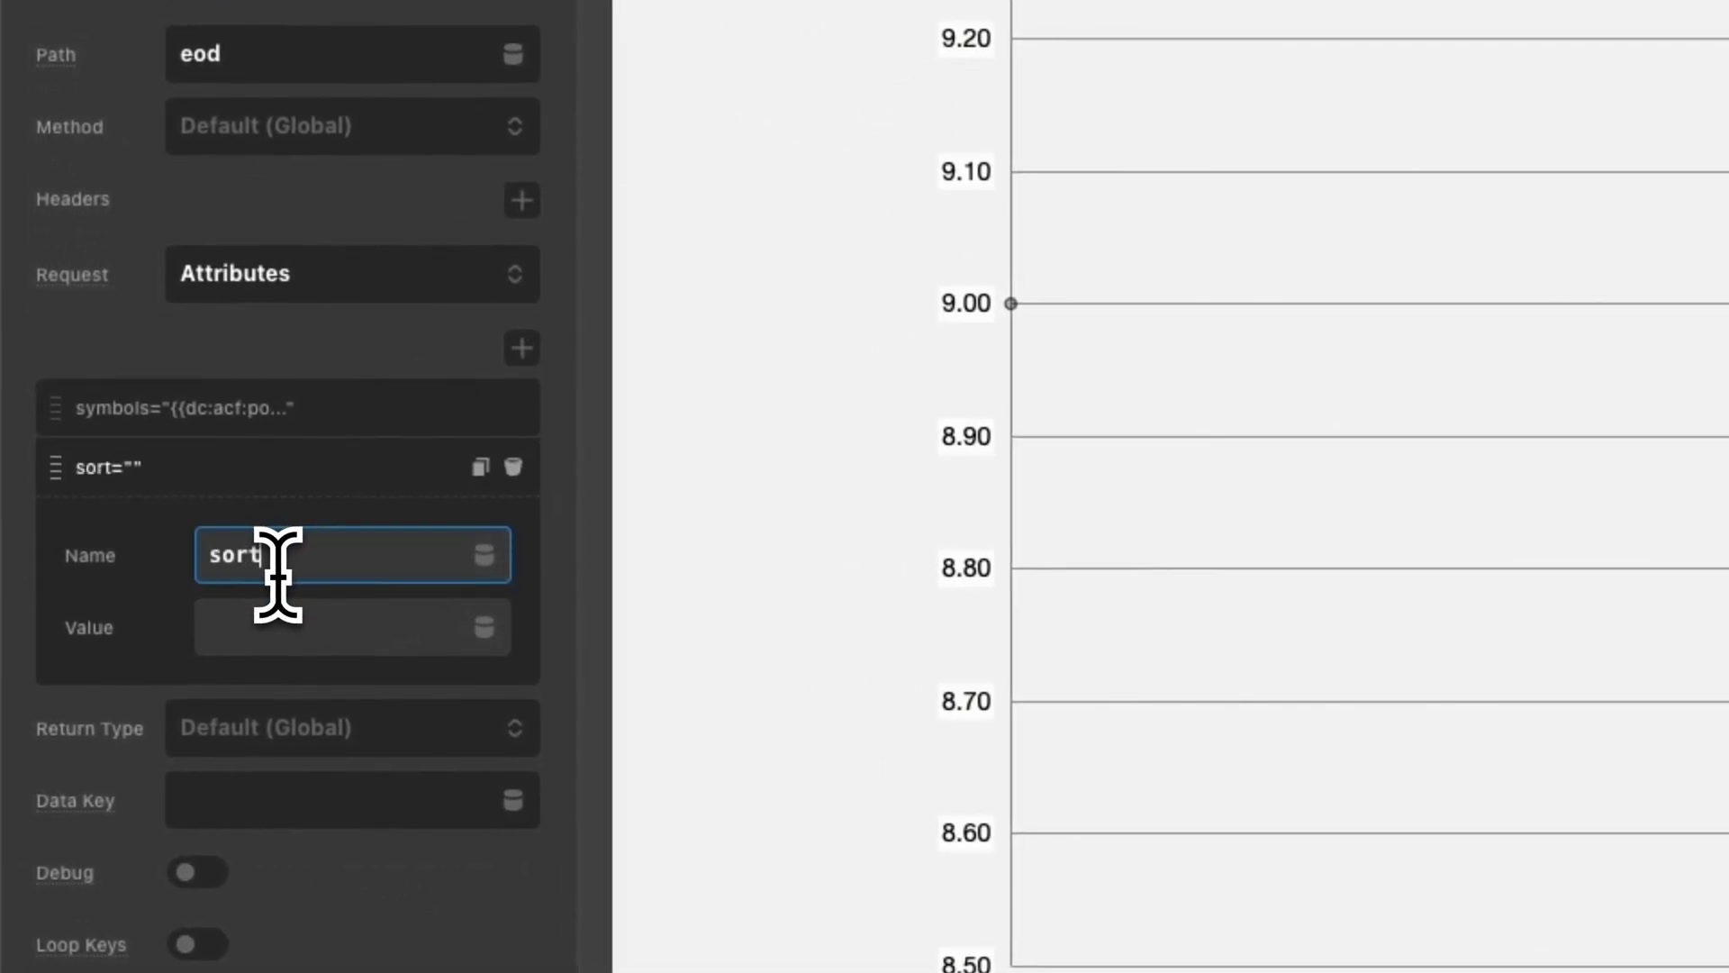
click(272, 641)
text(ASC)
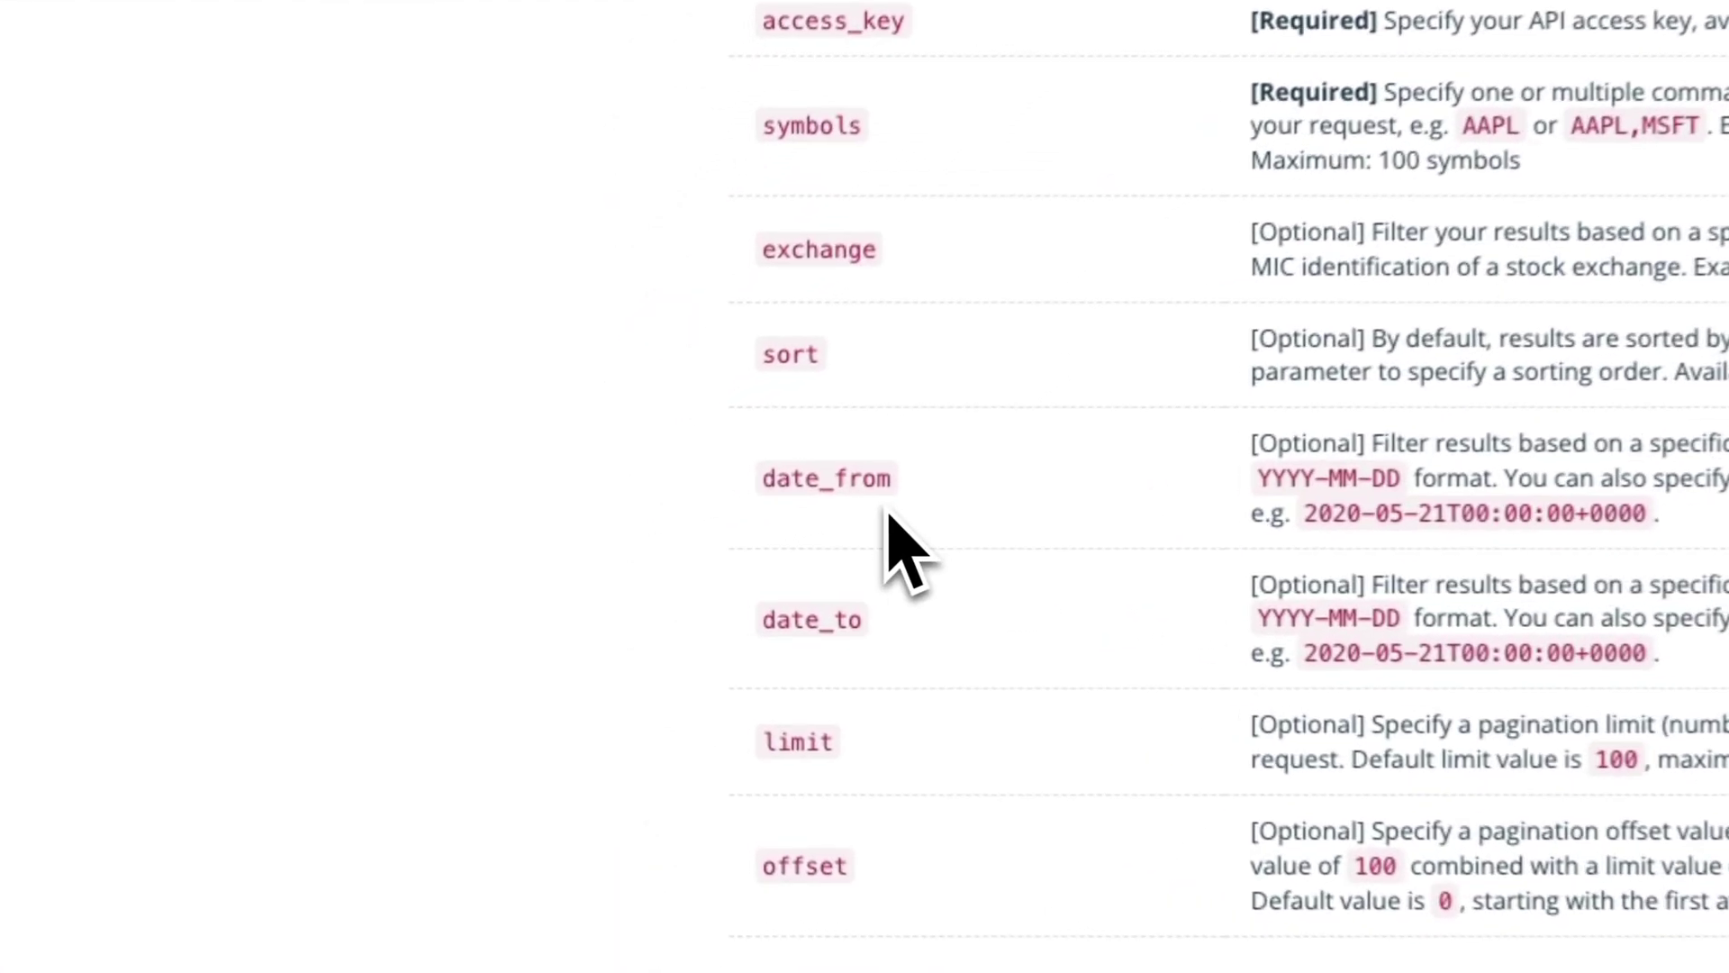
Copy the date_from parameter name from the documentation and add it as a request attribute with the value 2023-10-01.
drag(763, 490, 940, 533)
key(ctrl+c)
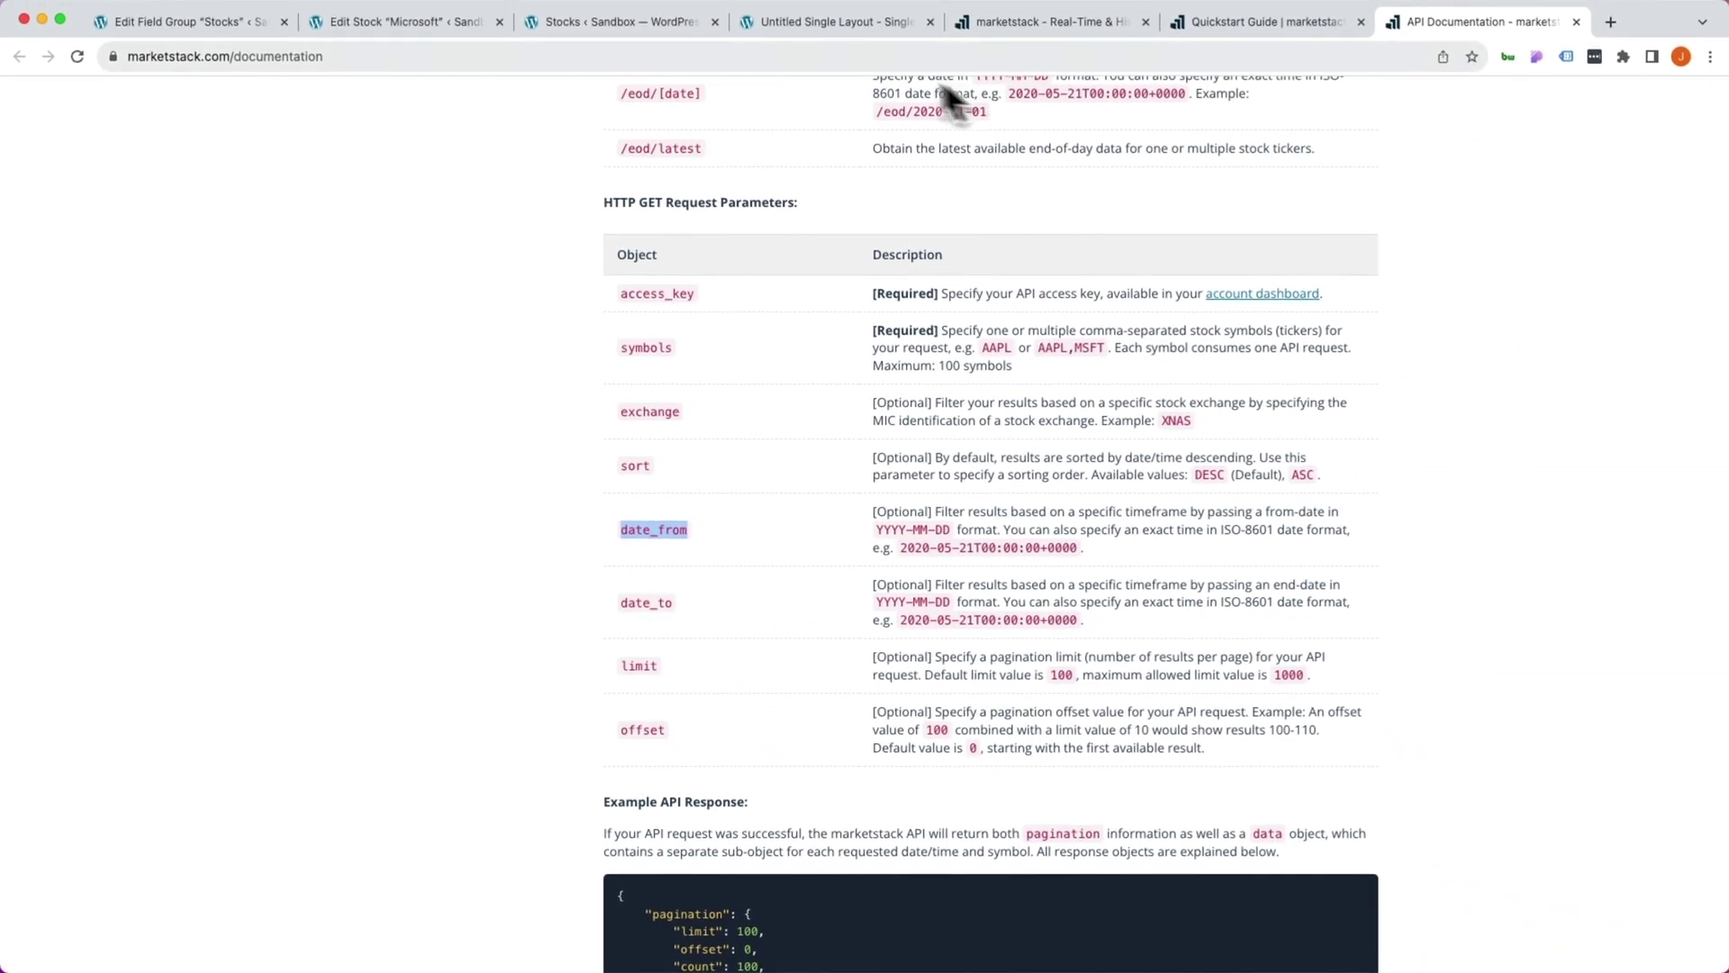
click(825, 24)
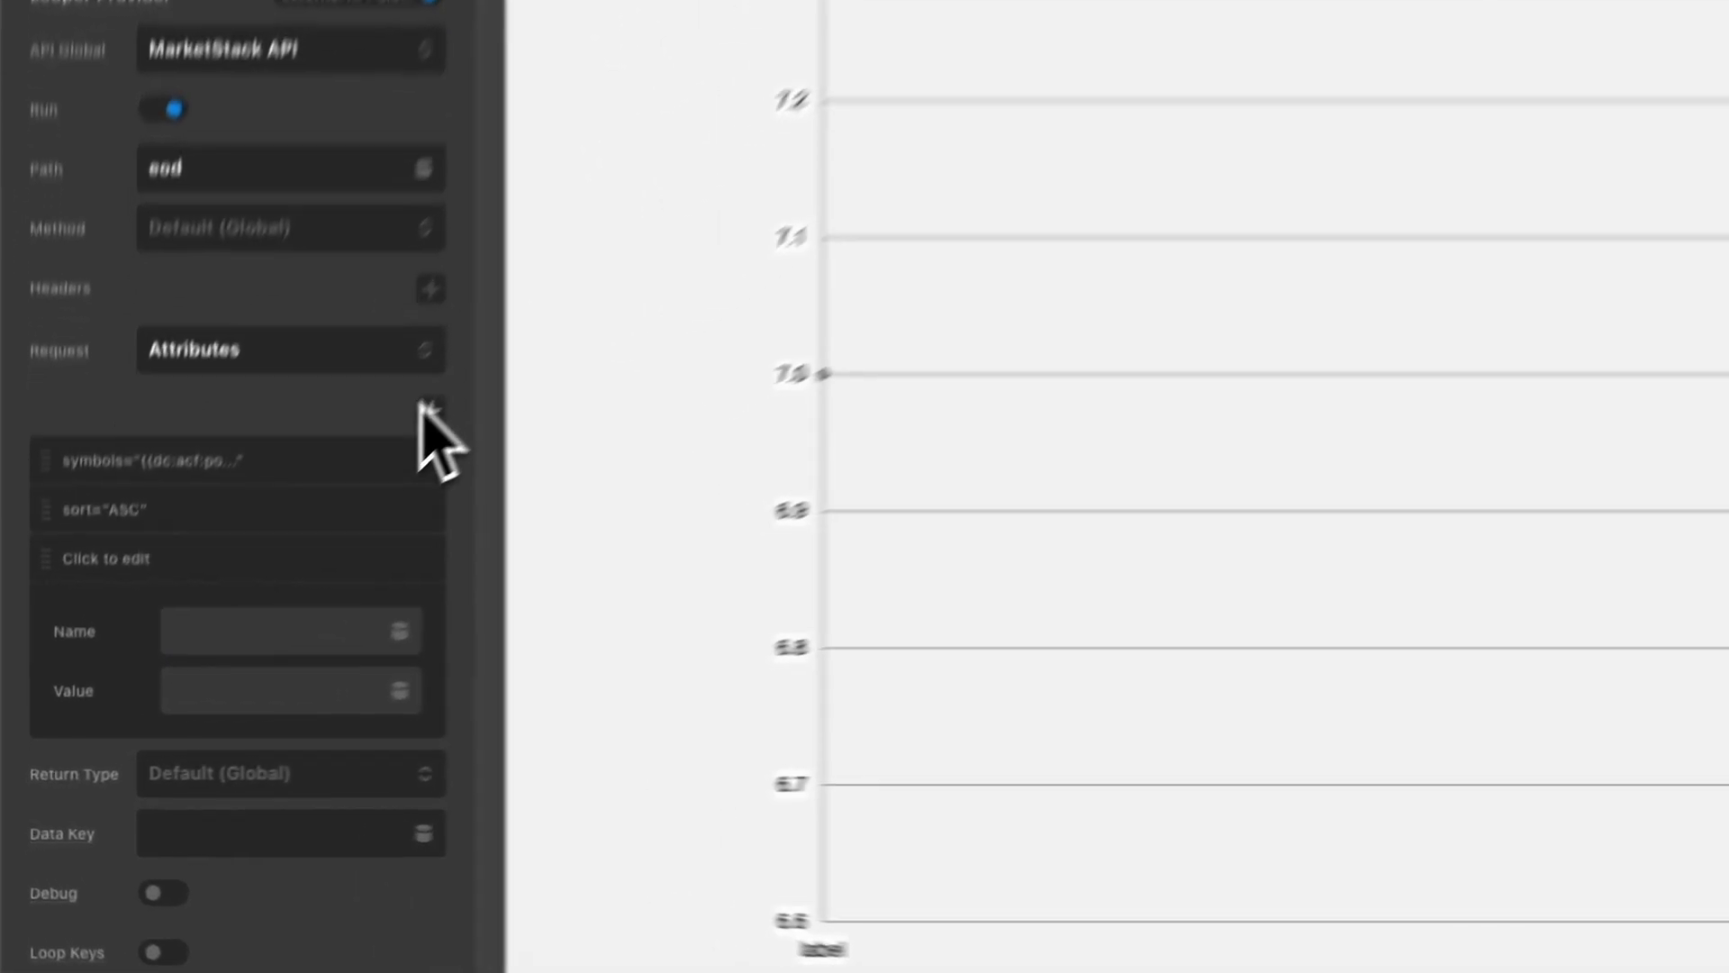
click(241, 632)
key(ctrl+v)
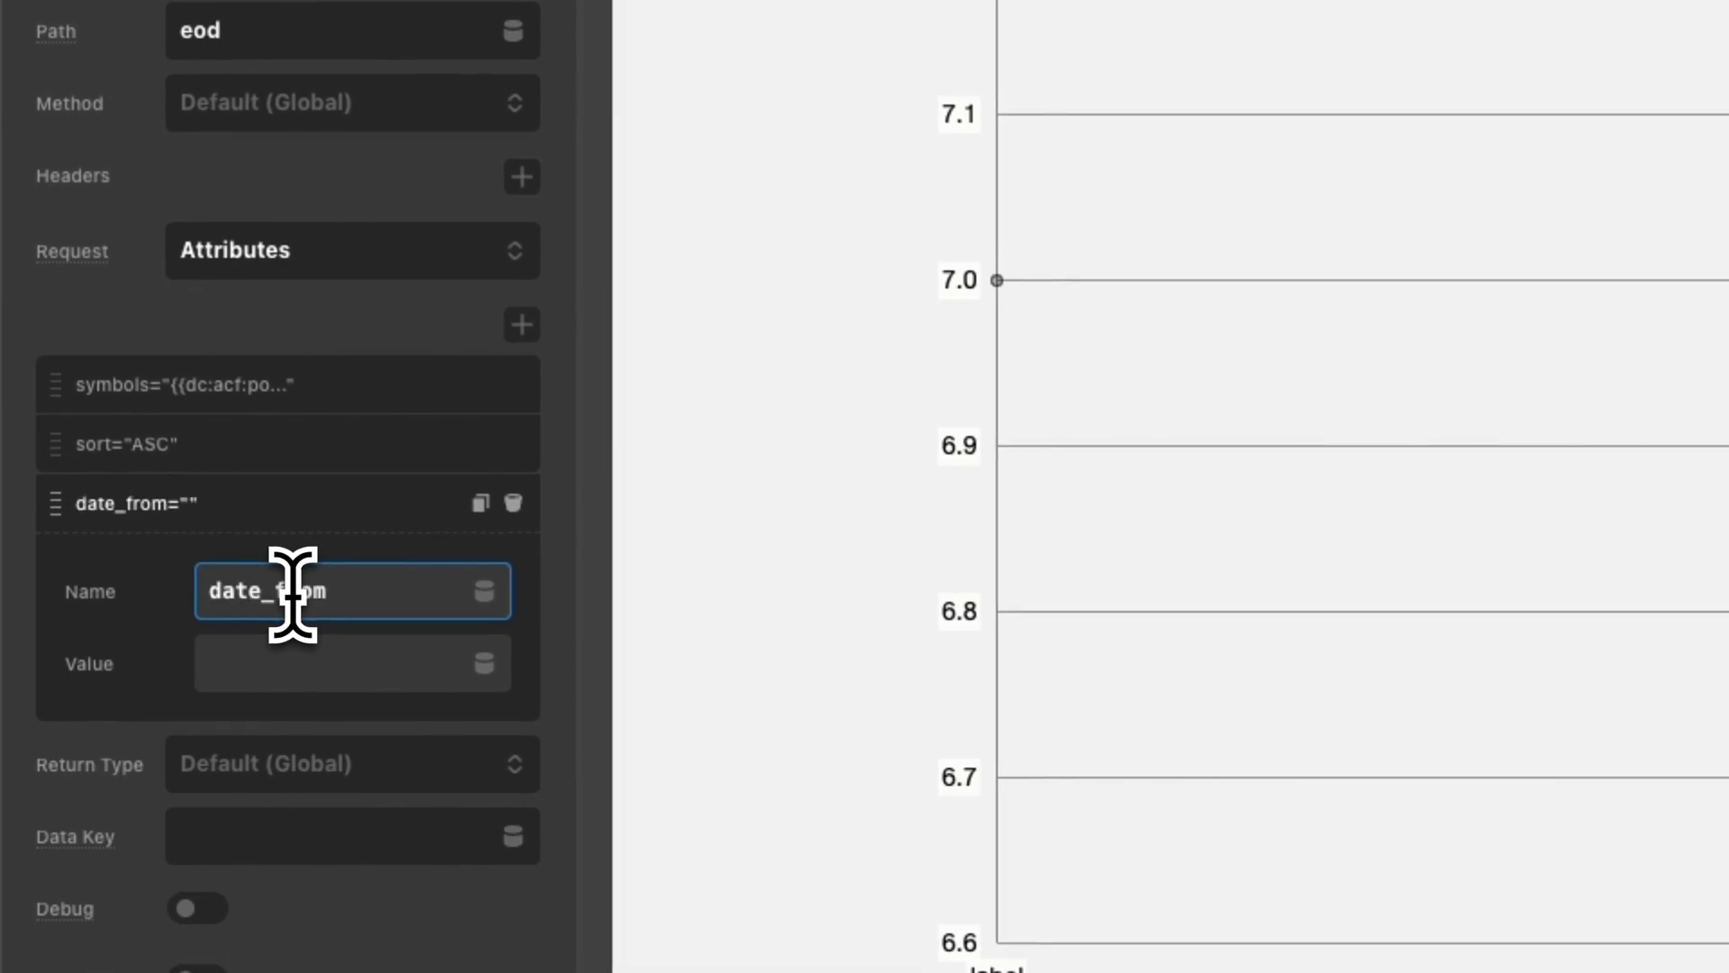
key(Tab)
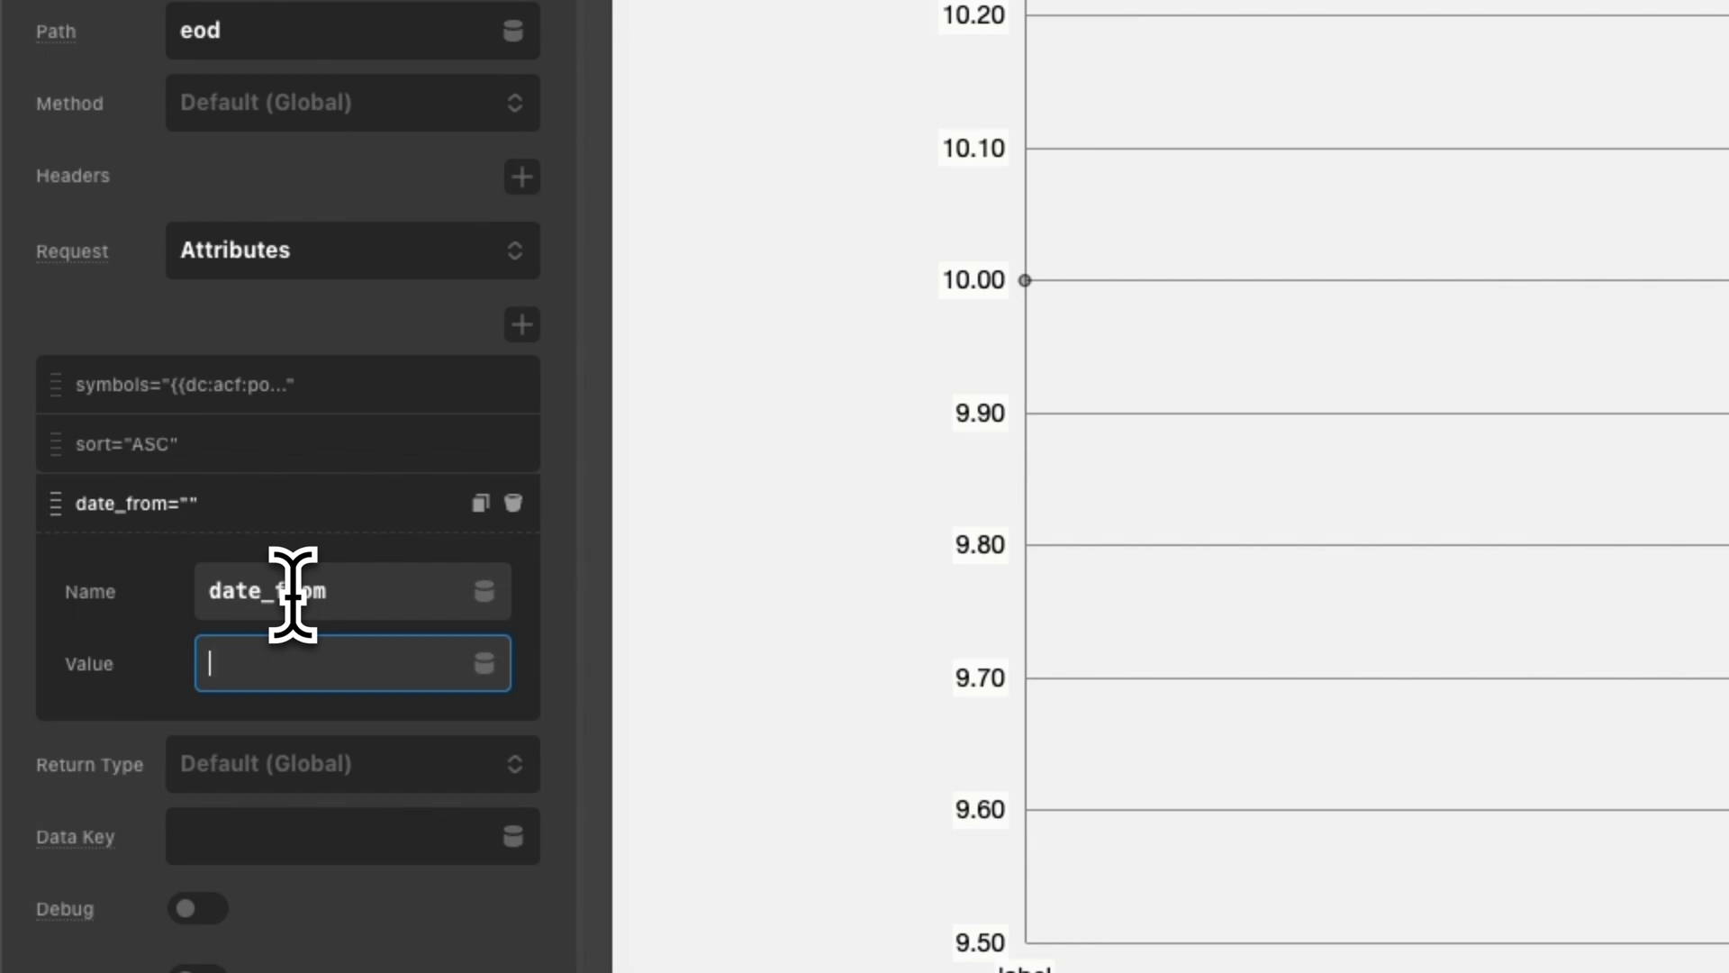
text(2023-10)
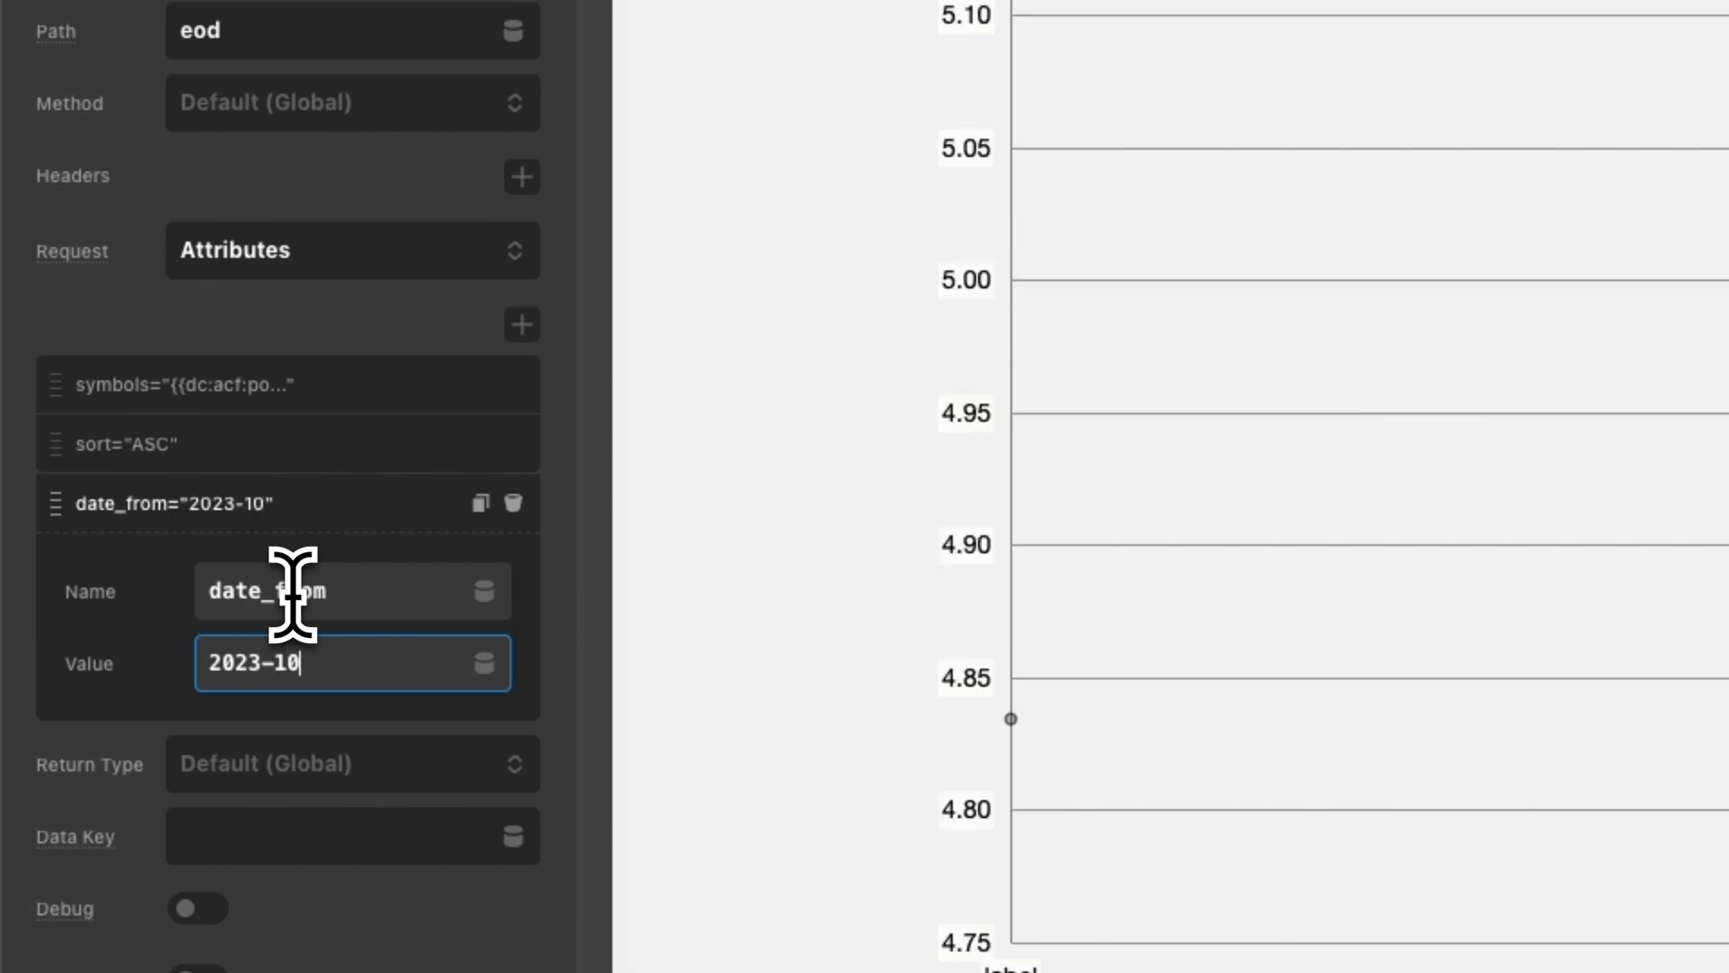
text(-0)
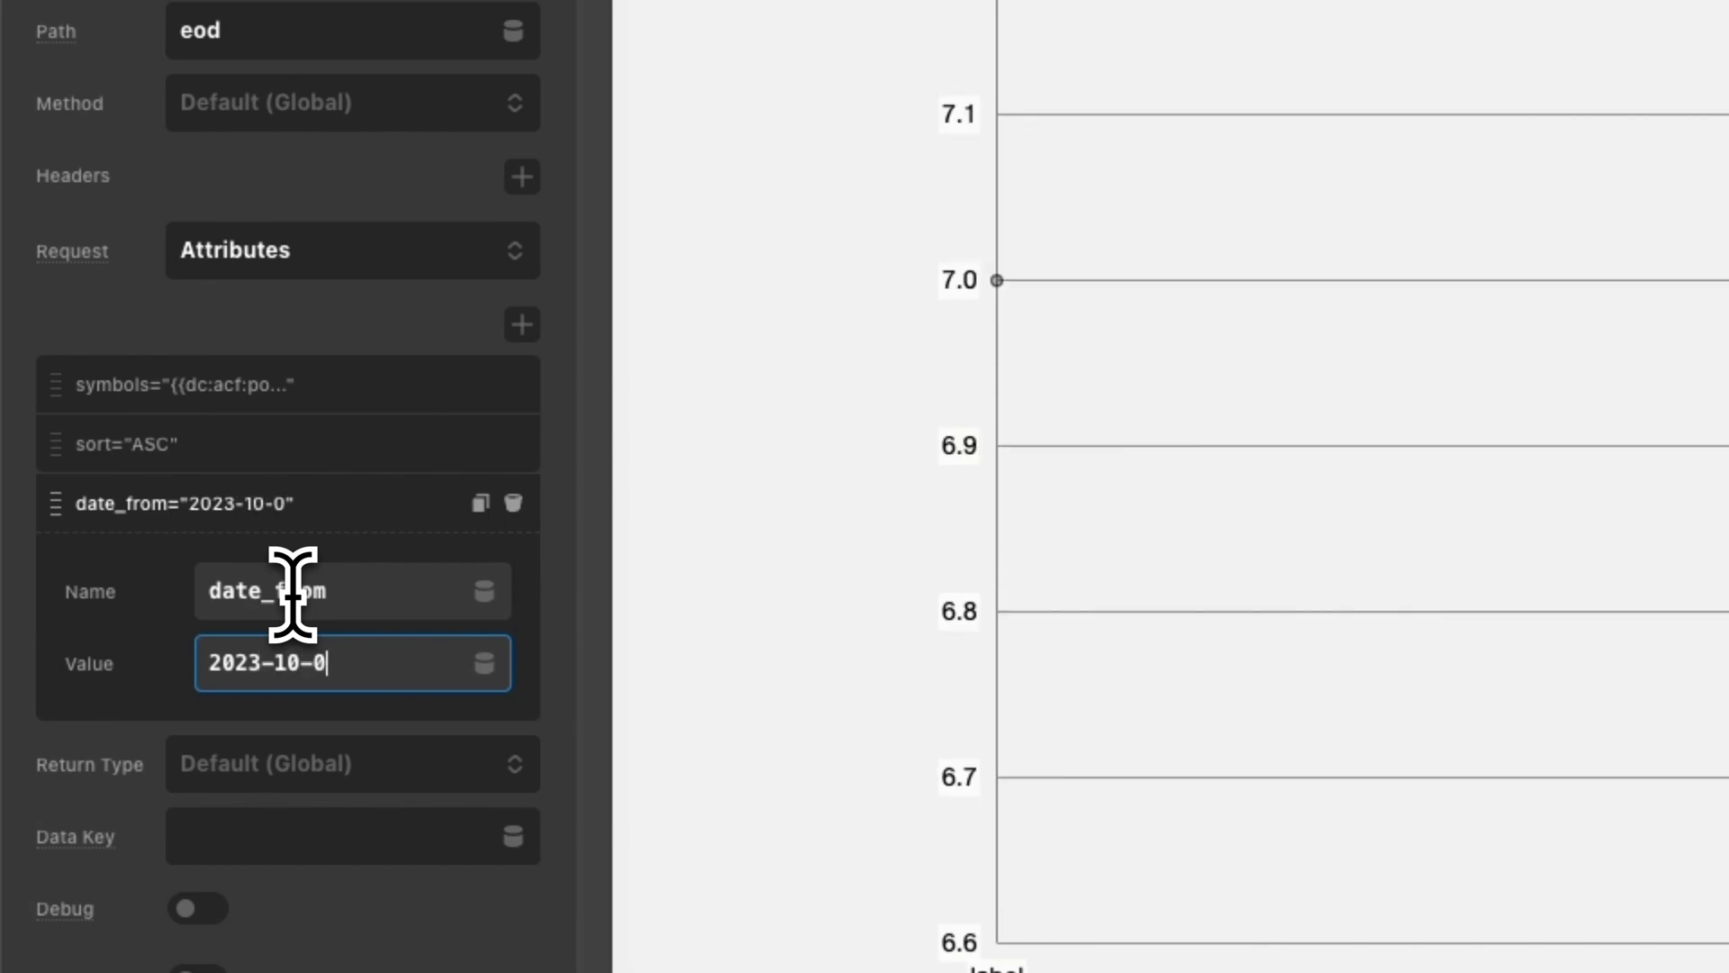
text(1)
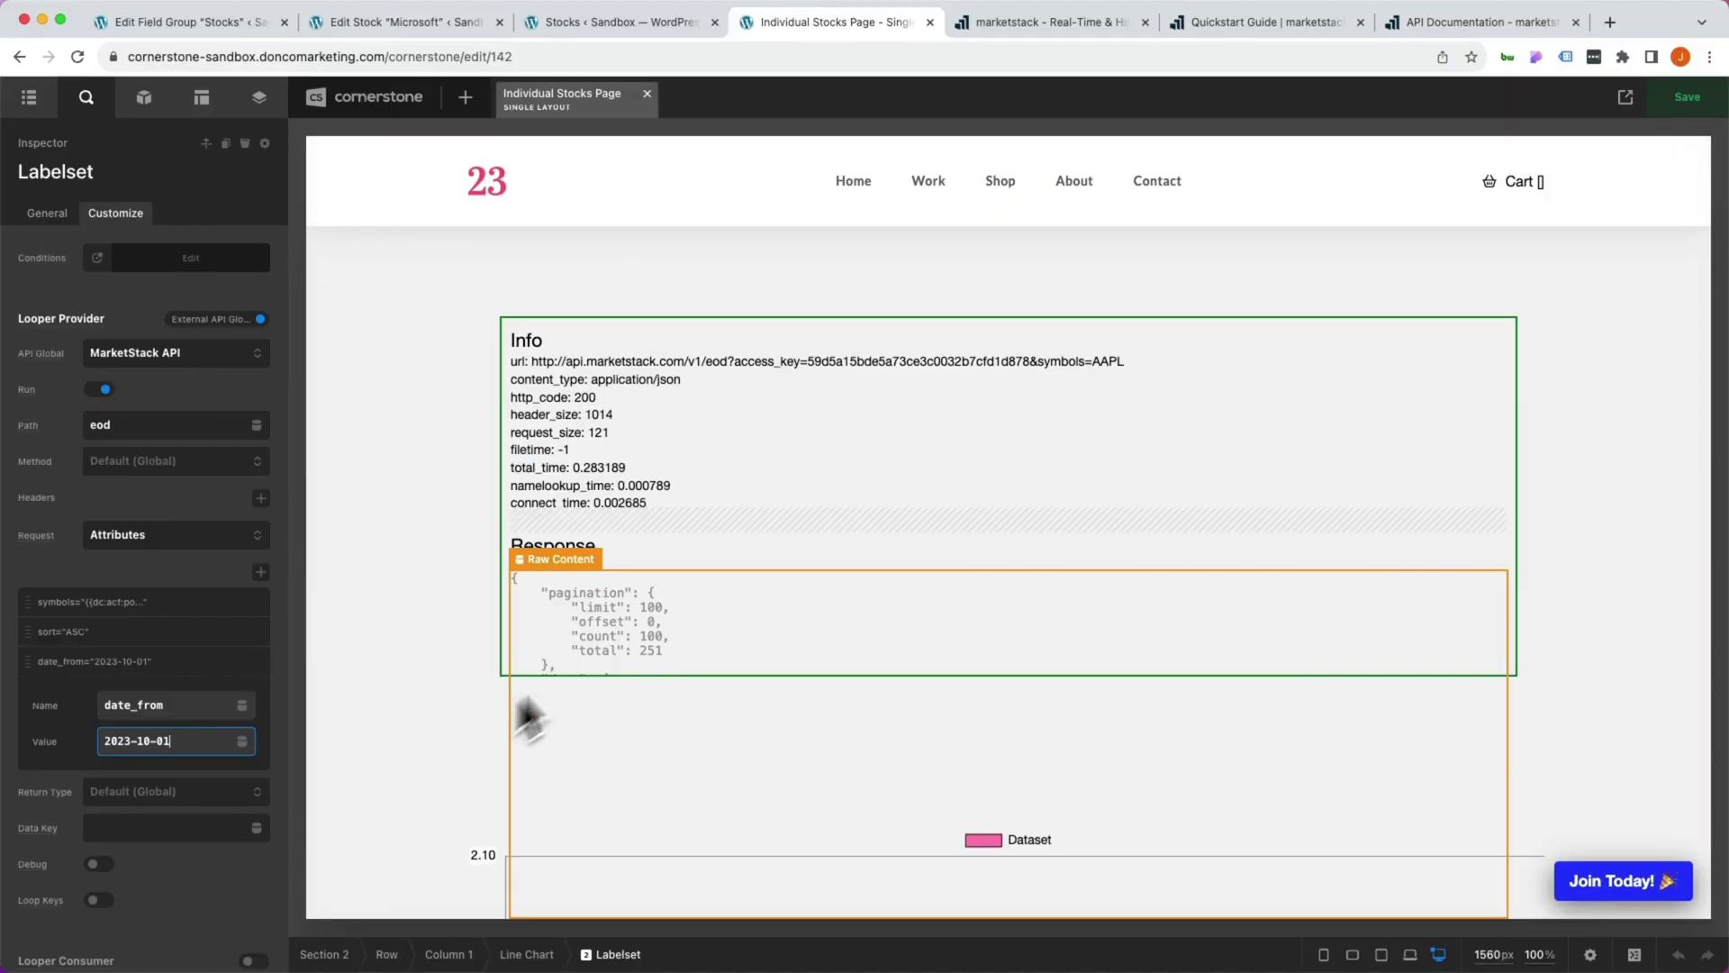
Check the raw API response for the array holding the results and set the looper's data key to data.
scroll(637, 617, down, 5)
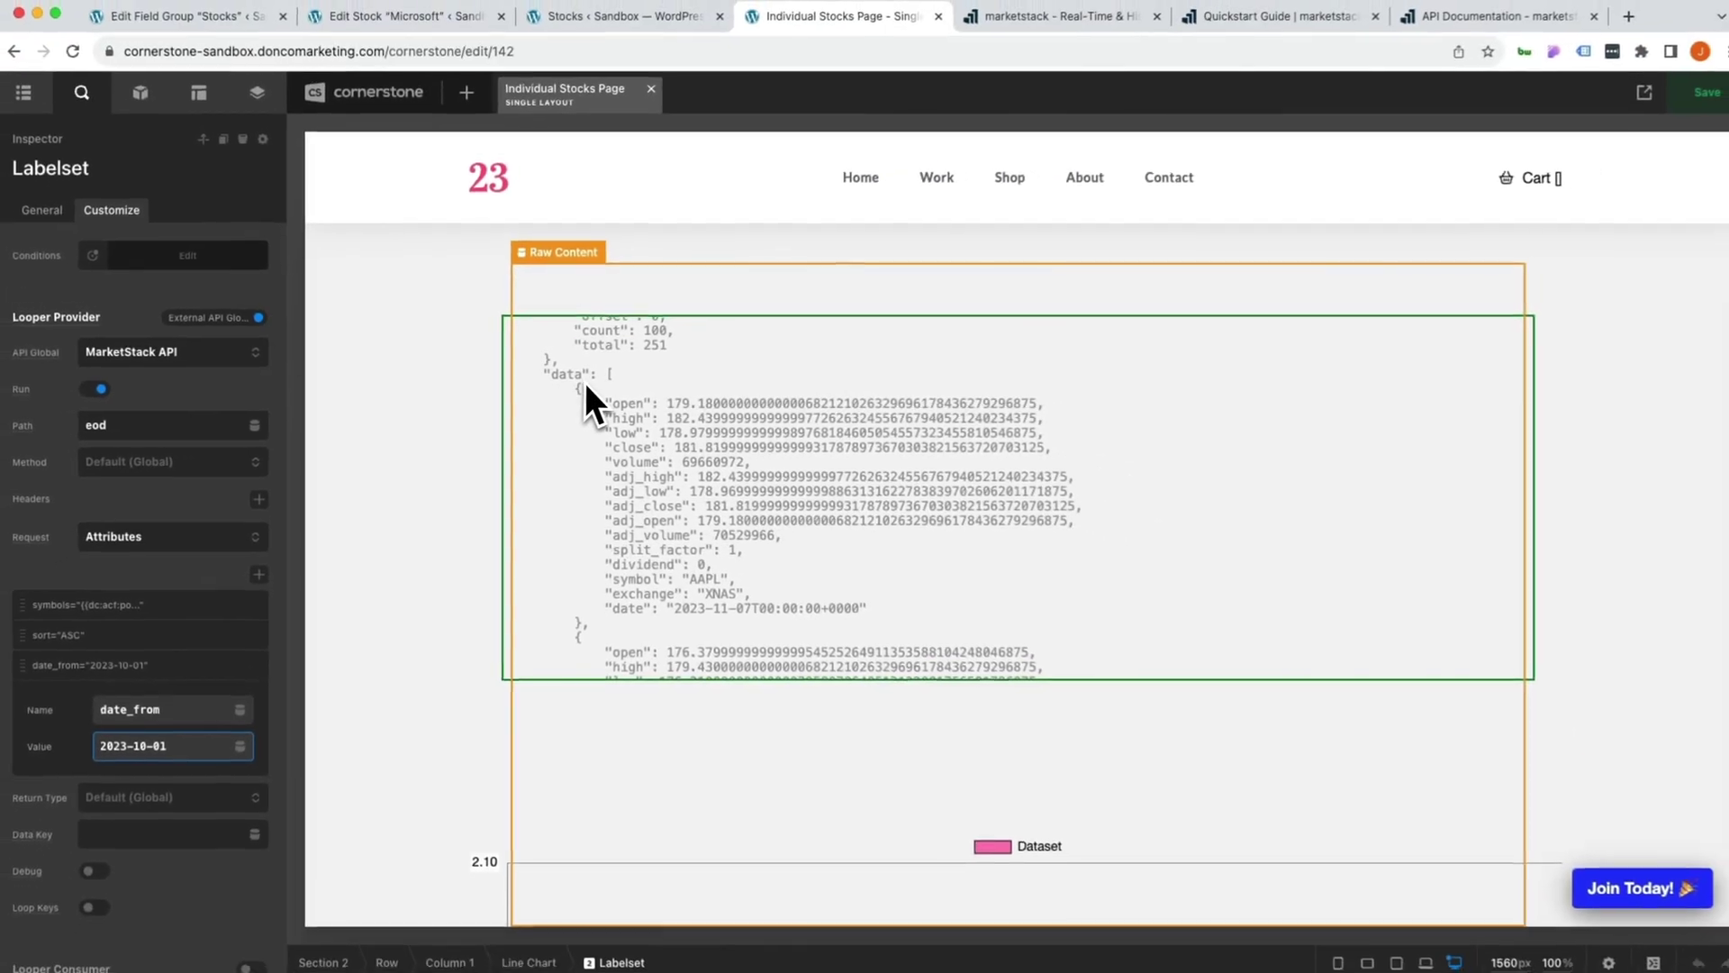
scroll(586, 396, down, 4)
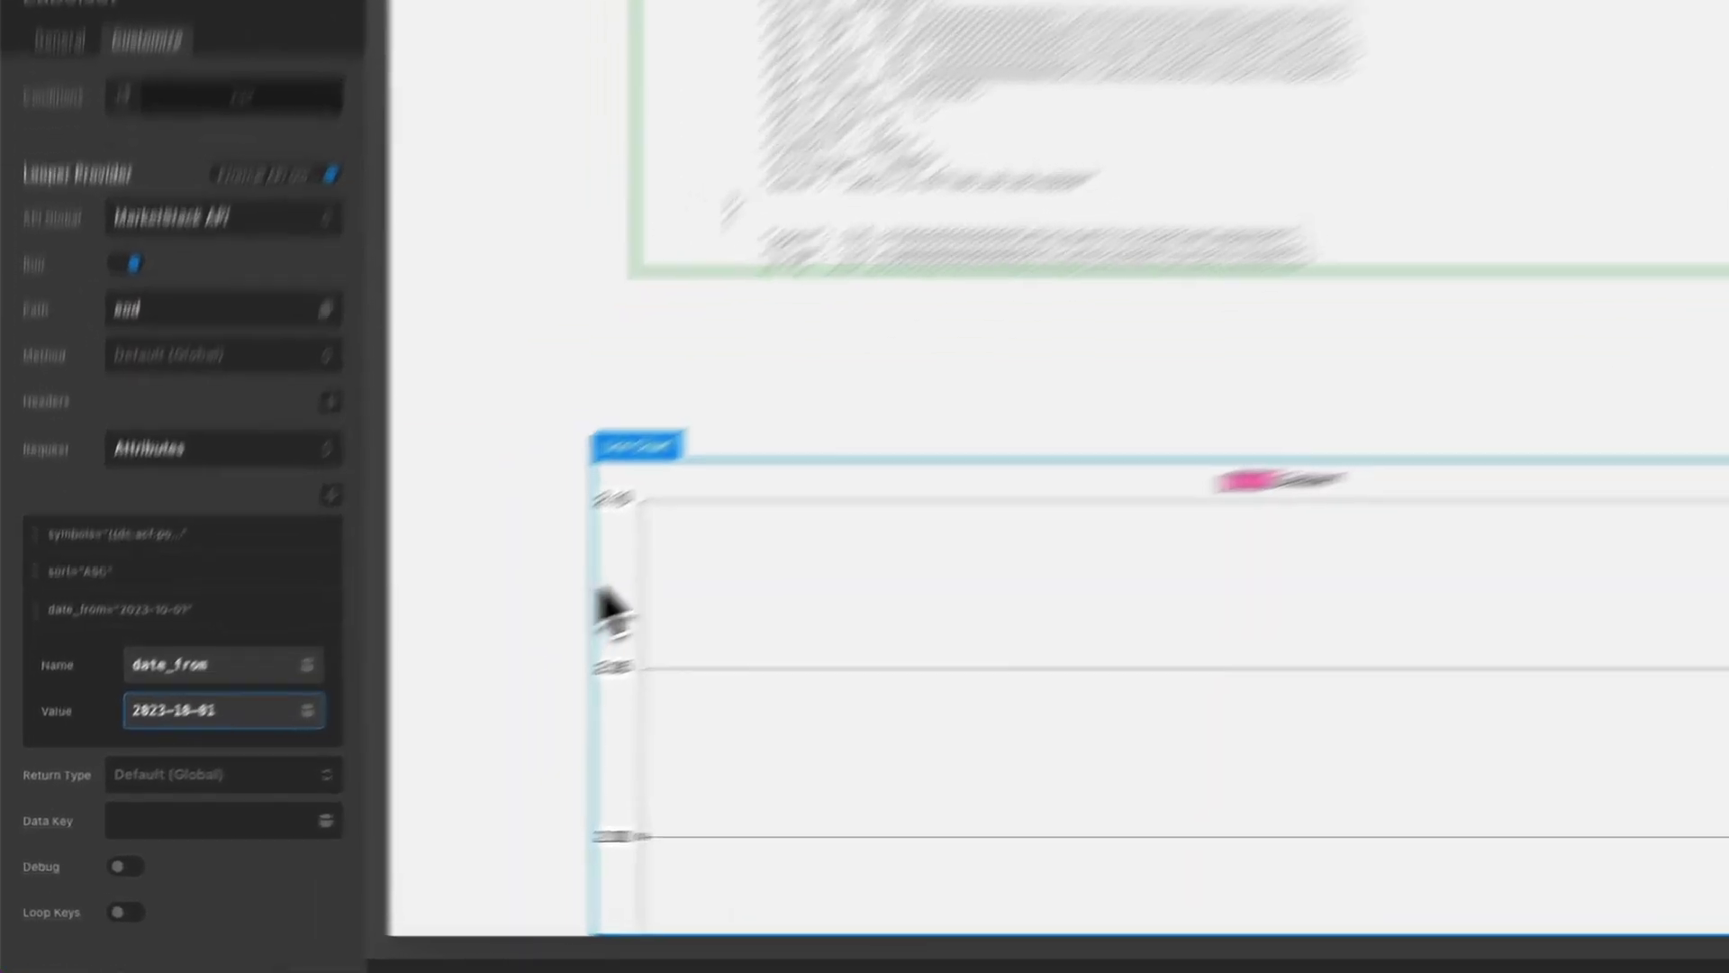
click(152, 667)
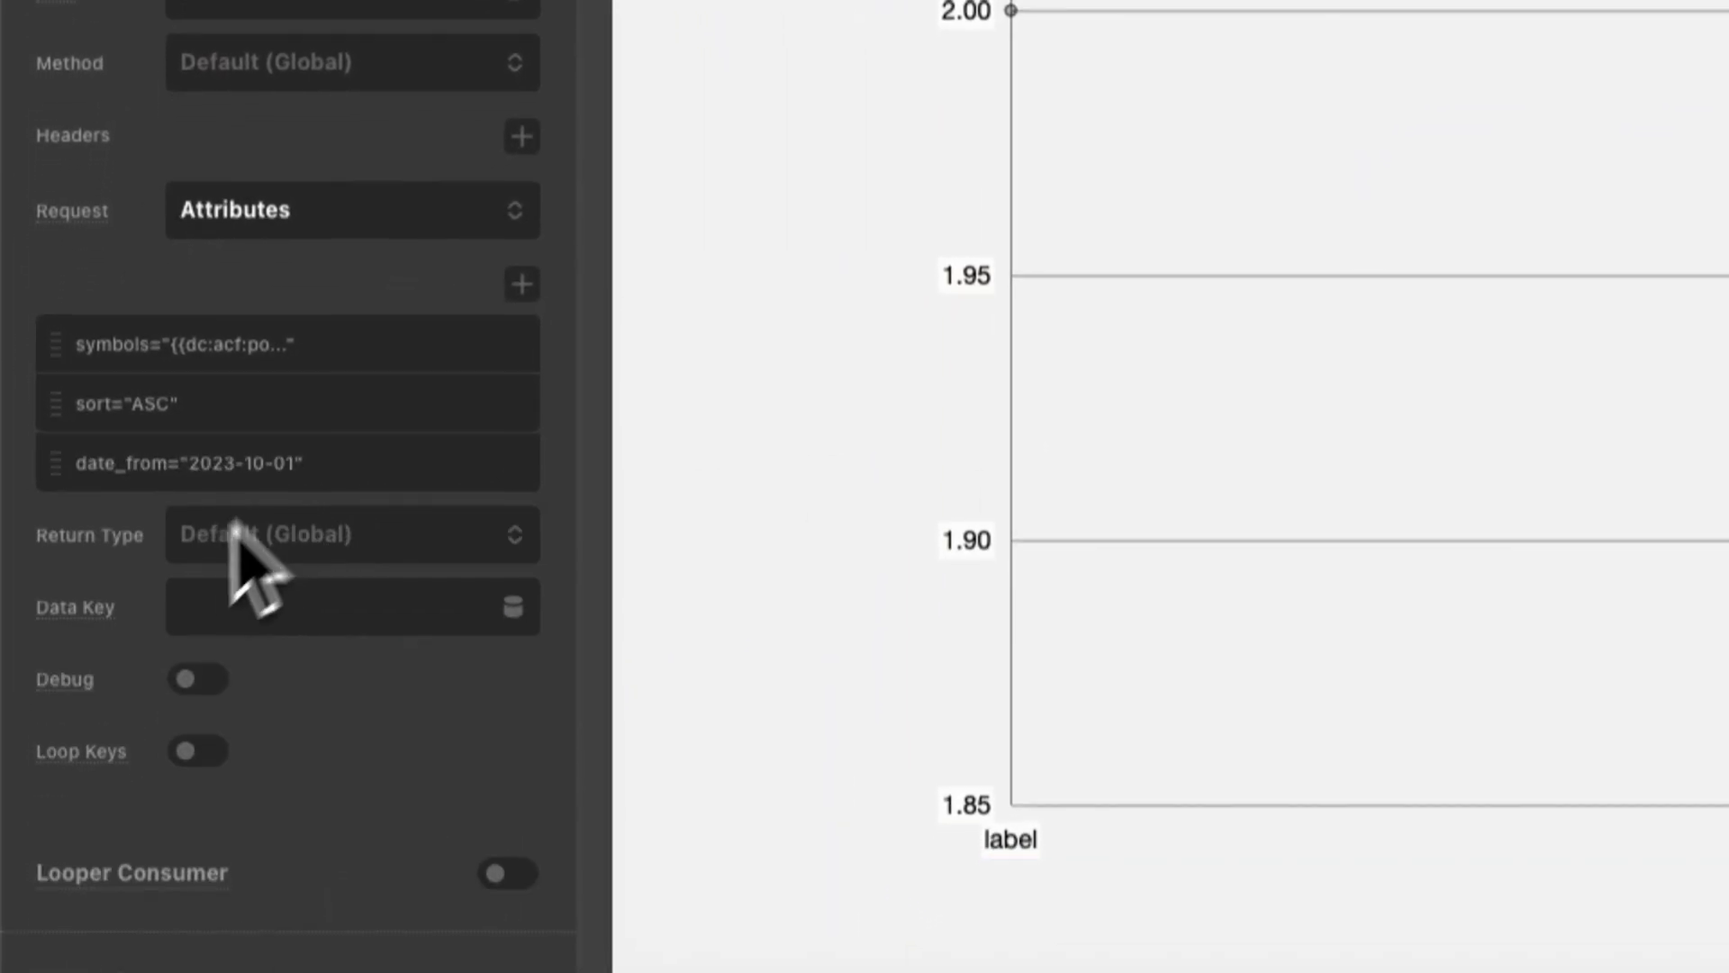
click(232, 611)
text(data)
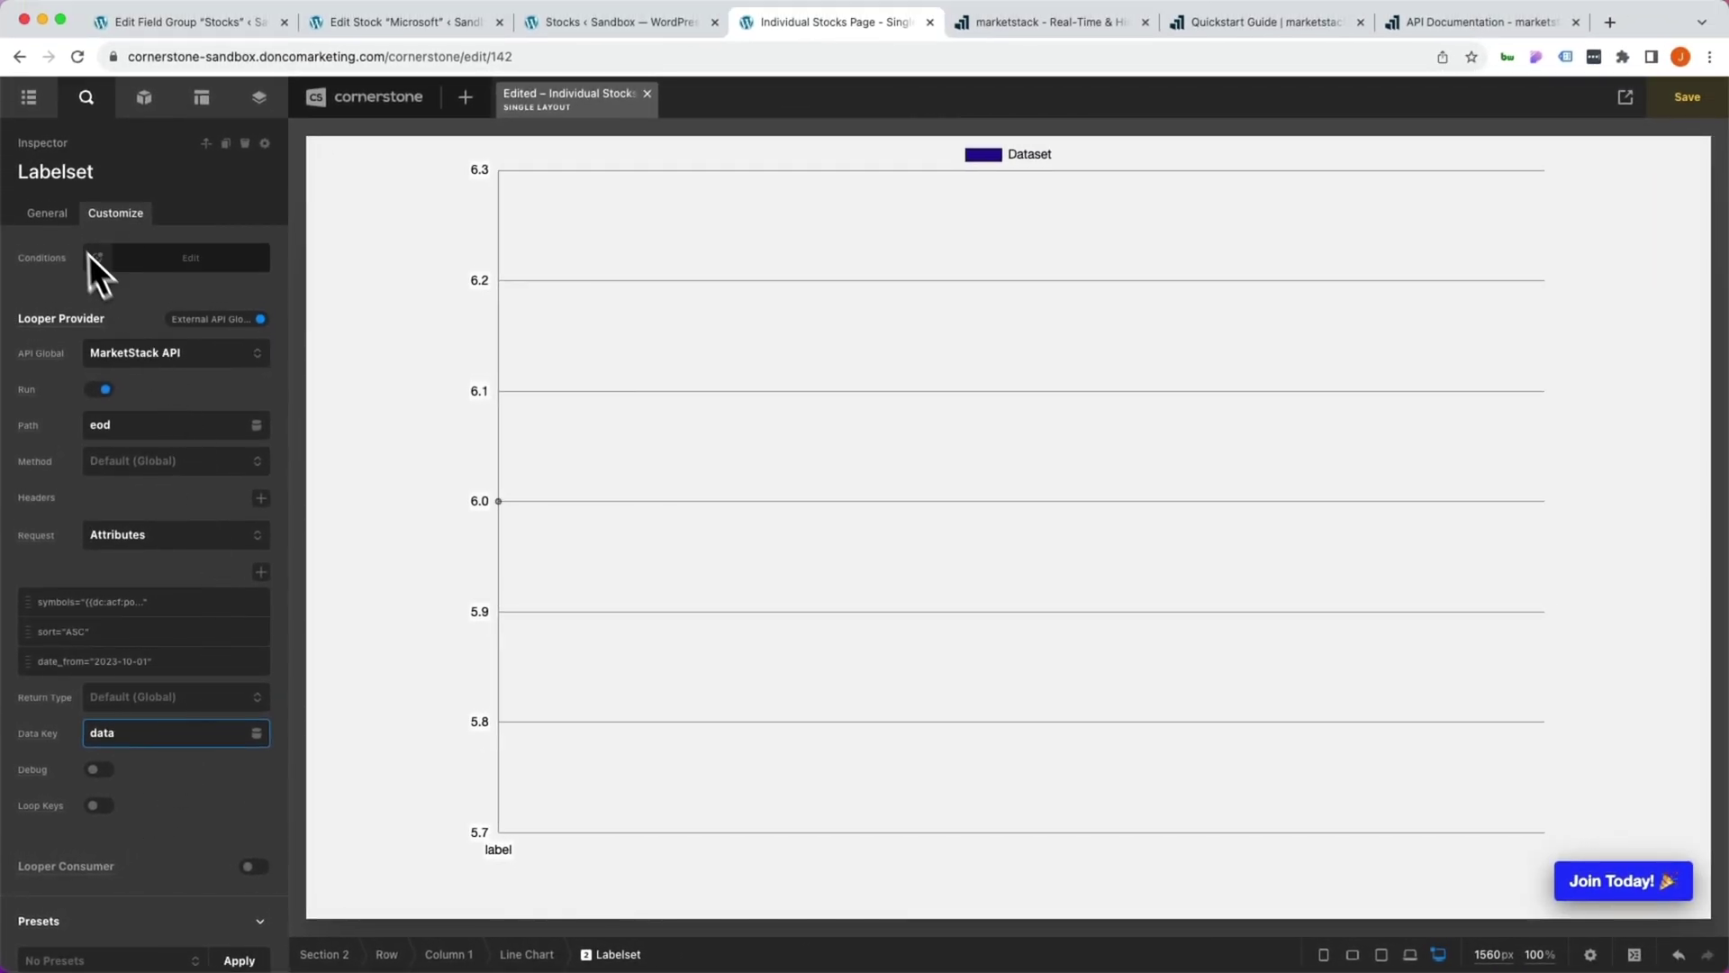
Open the single label inside the Labelset and turn on its looper consumer.
click(47, 214)
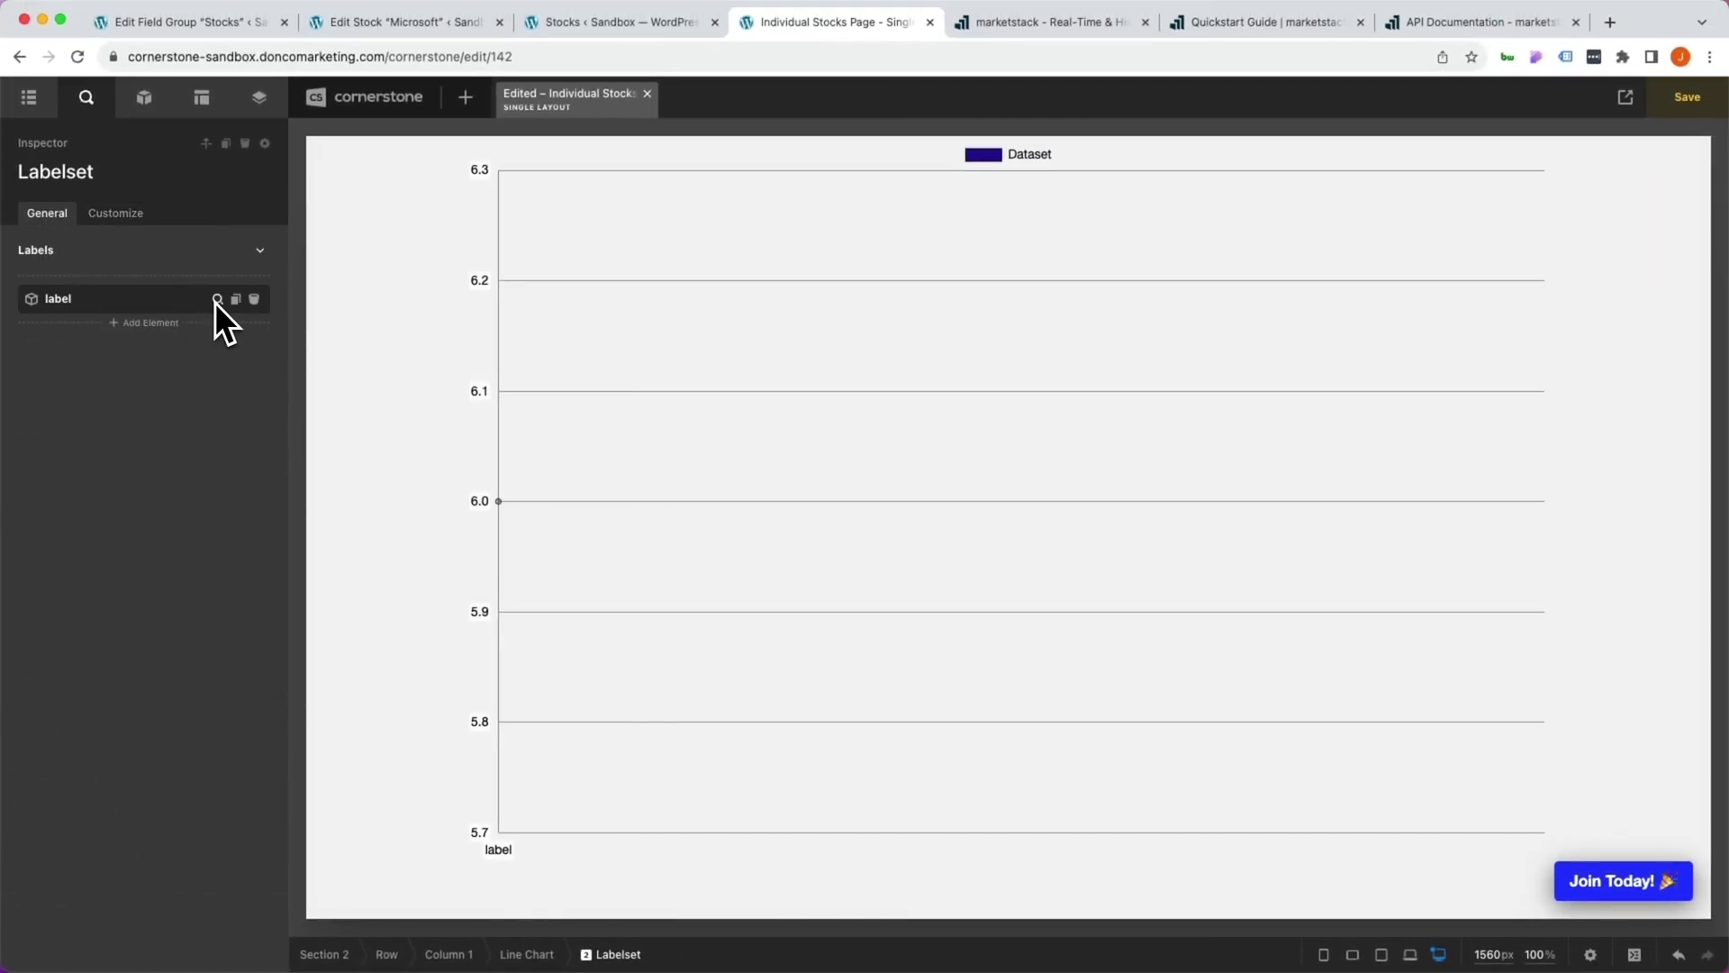
click(214, 301)
click(117, 220)
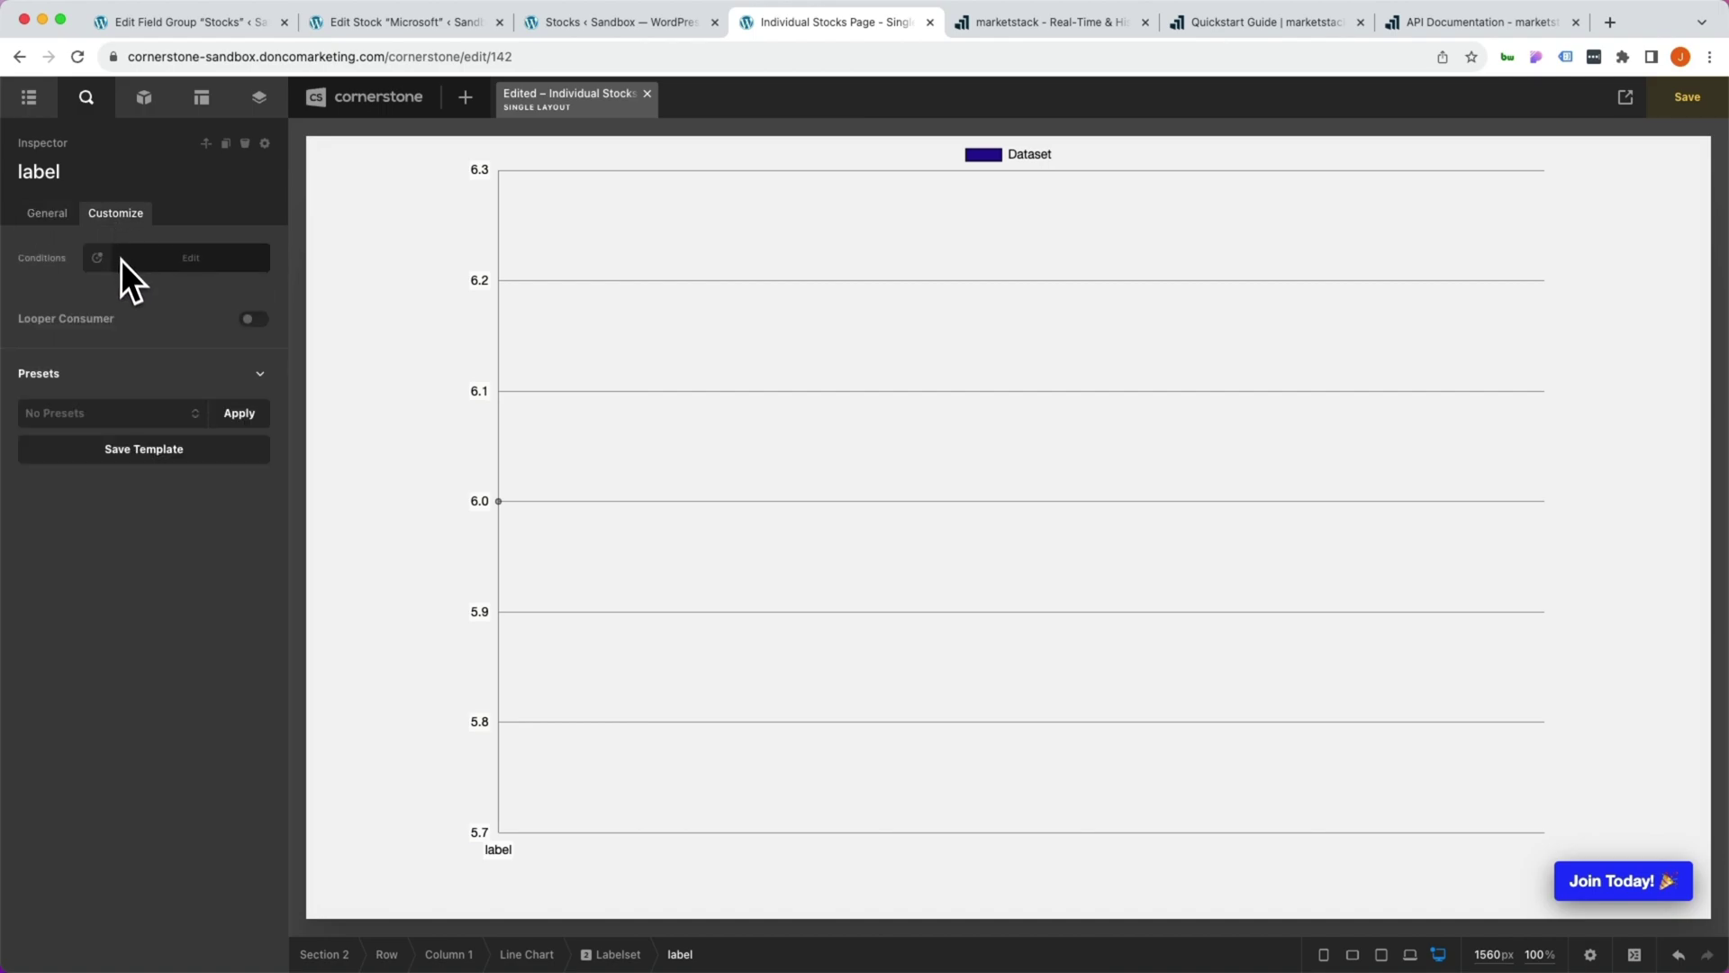
click(257, 321)
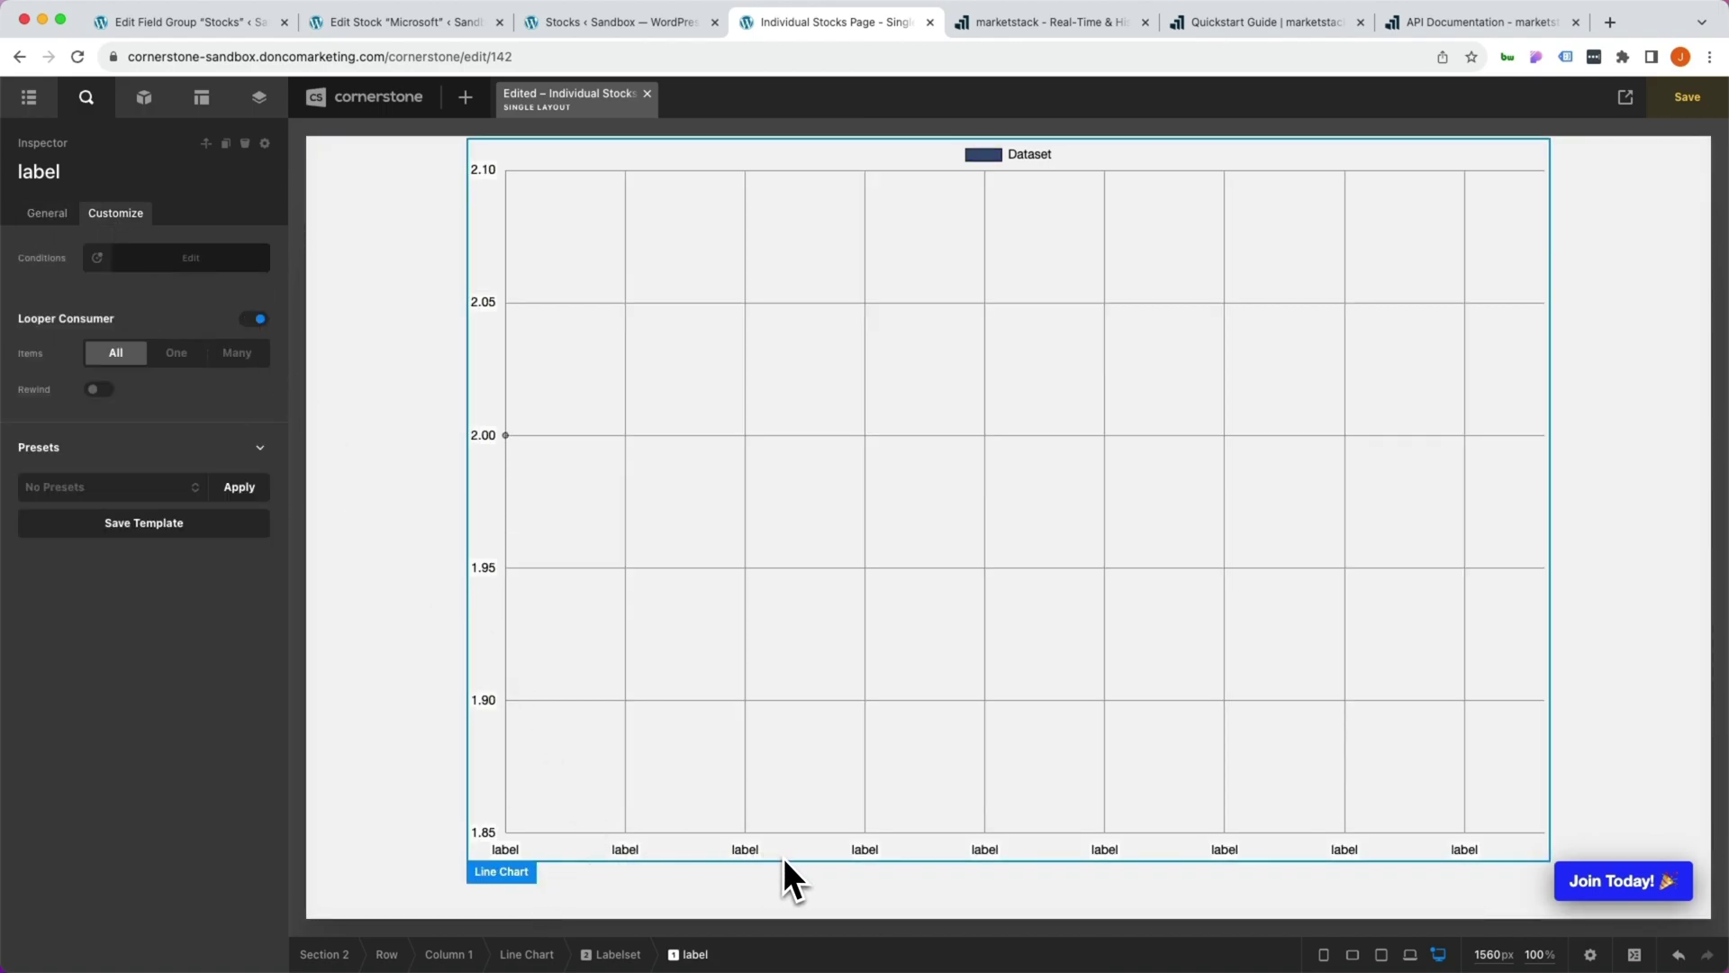
Replace the label's value with looper field dynamic content that uses the key date.
click(48, 216)
key(BackSpace)
key(BackSpace)
key(BackSpace)
key(BackSpace)
key(BackSpace)
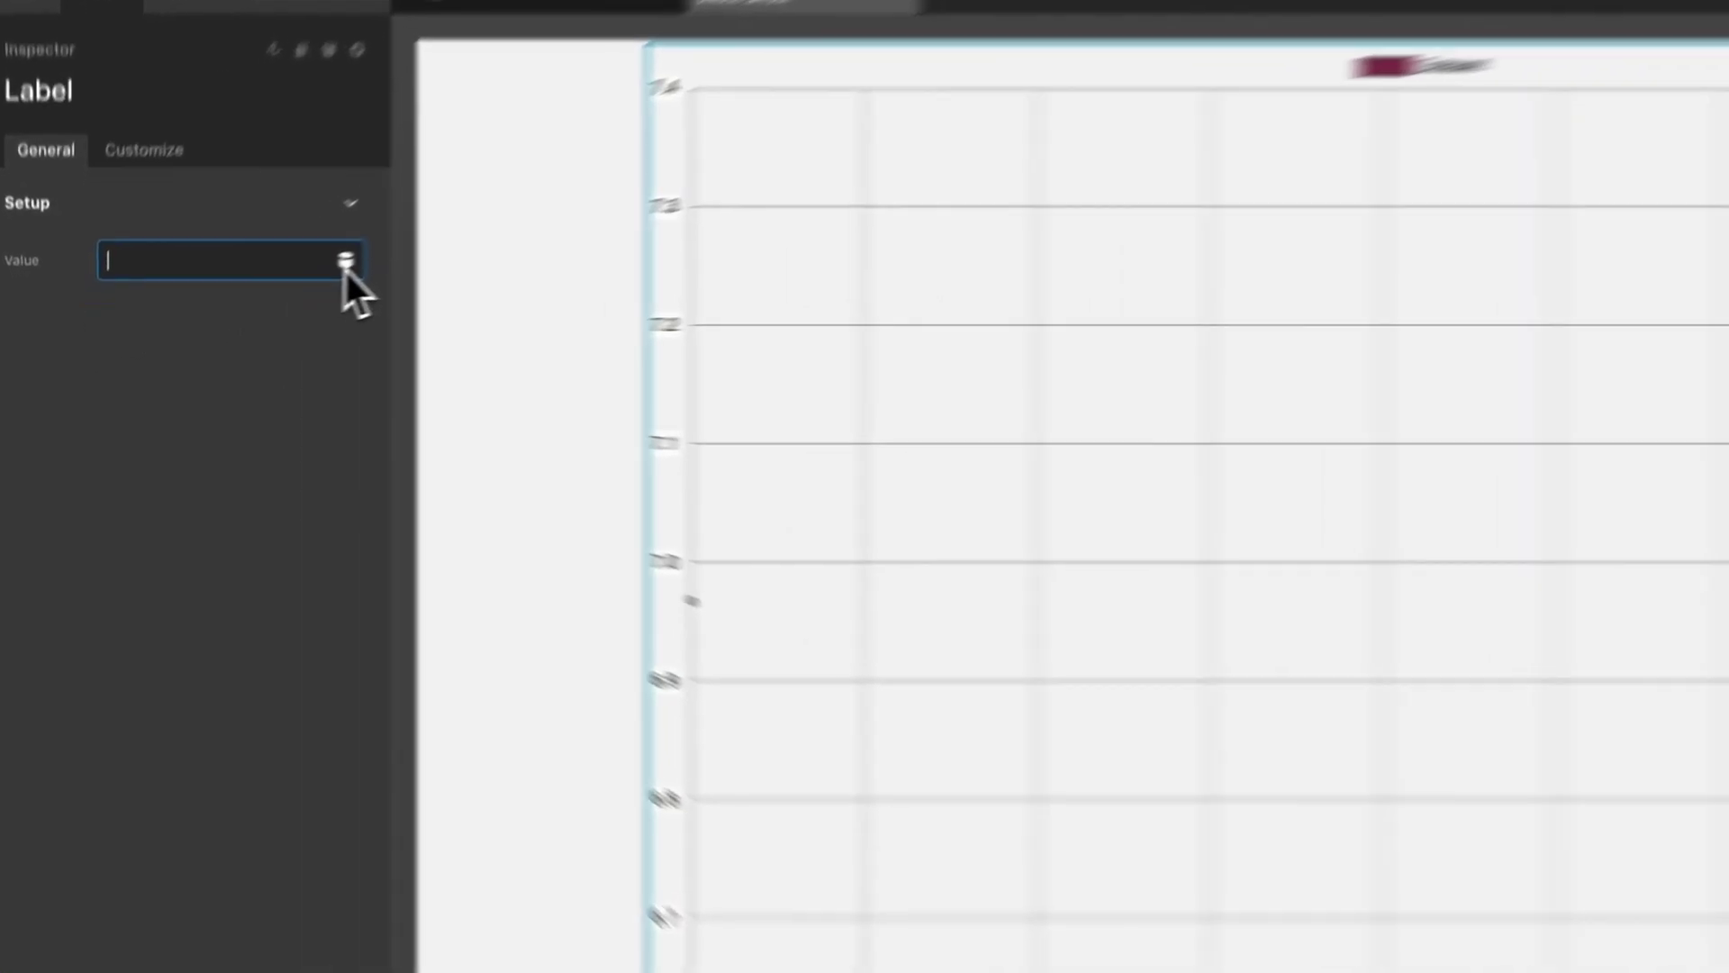
click(256, 290)
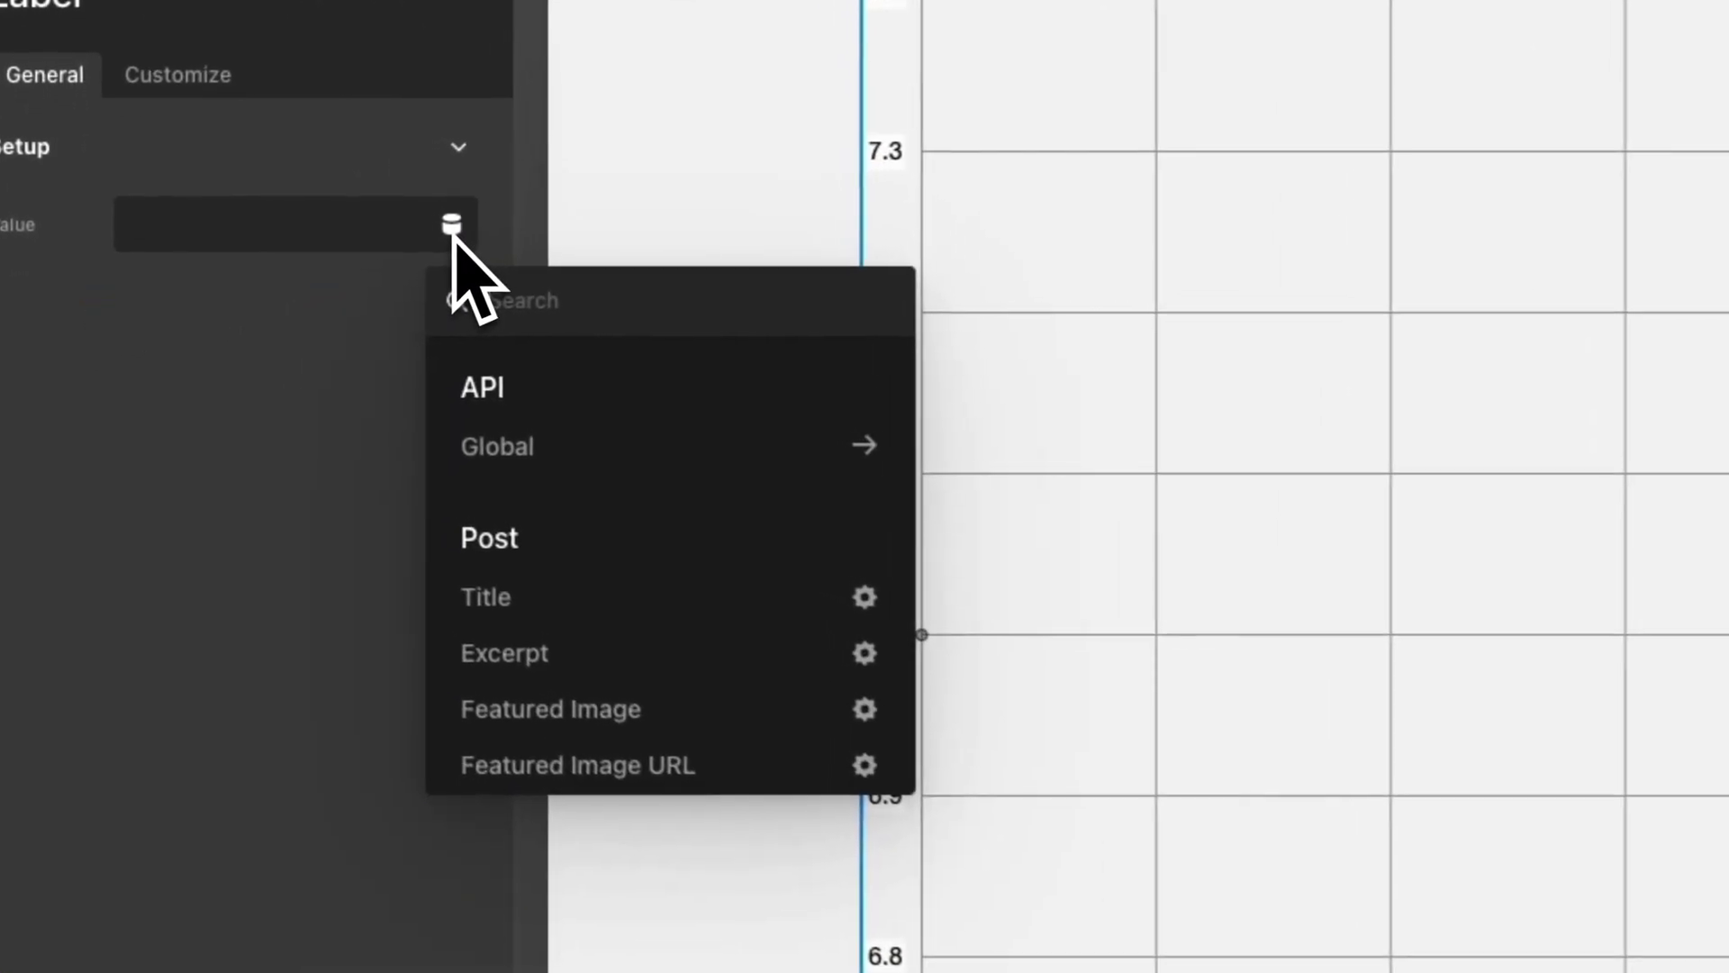
text(looper)
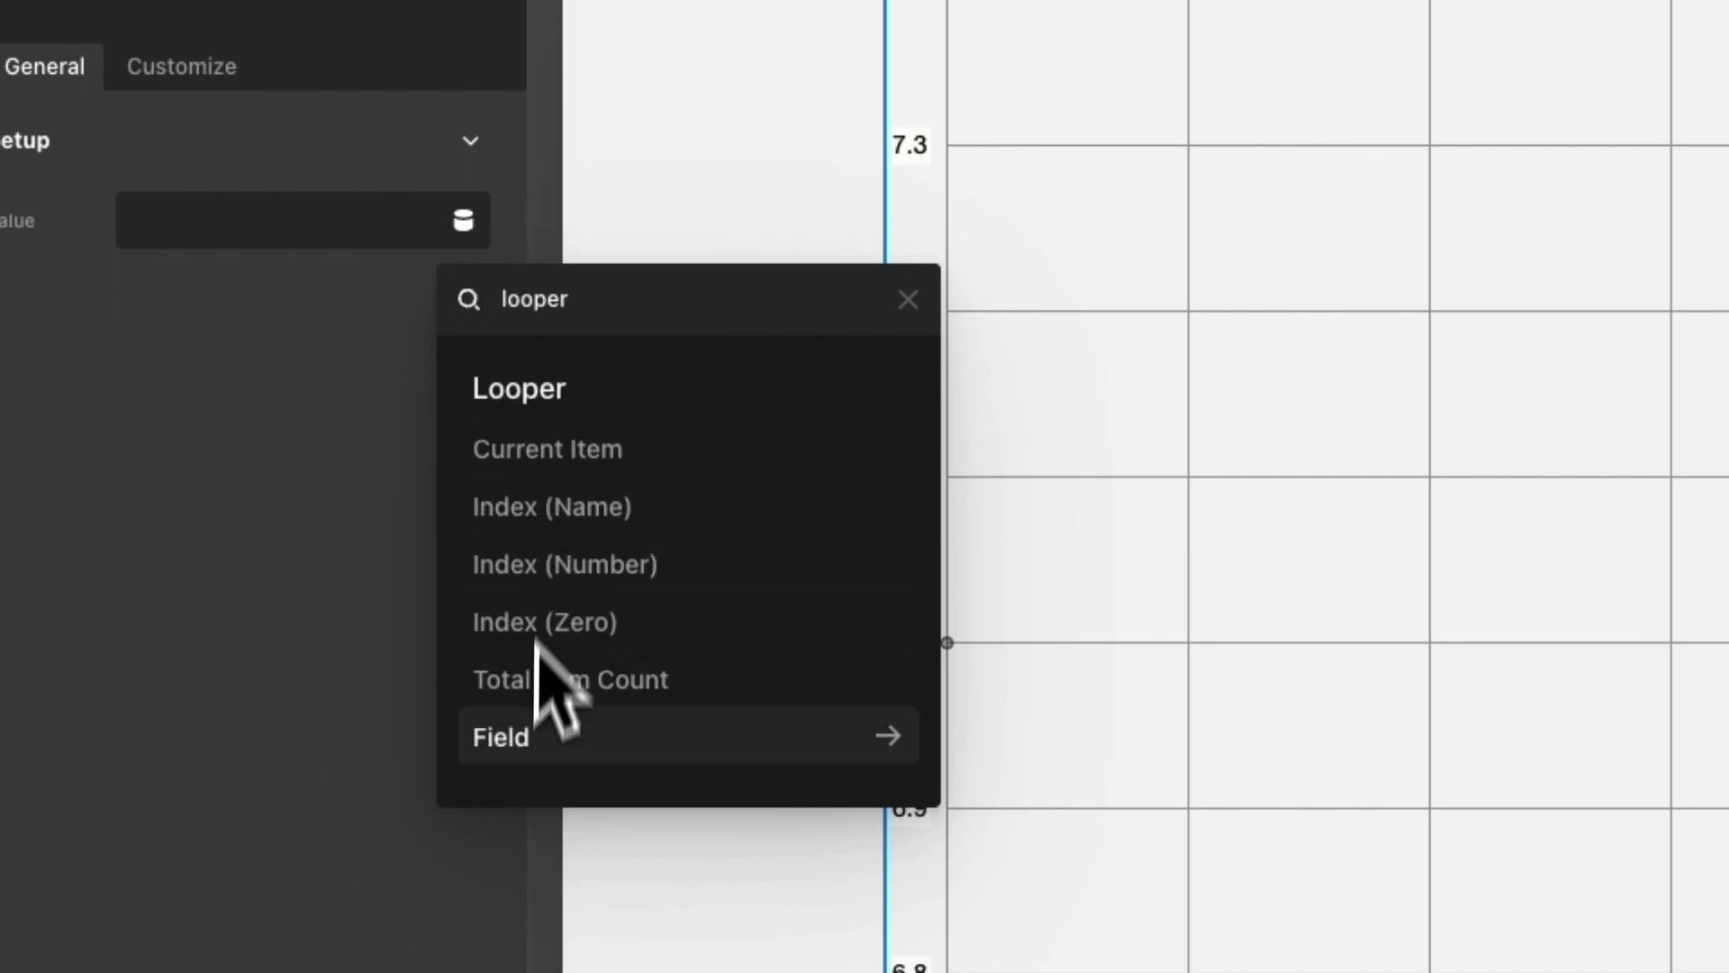
click(538, 739)
click(571, 464)
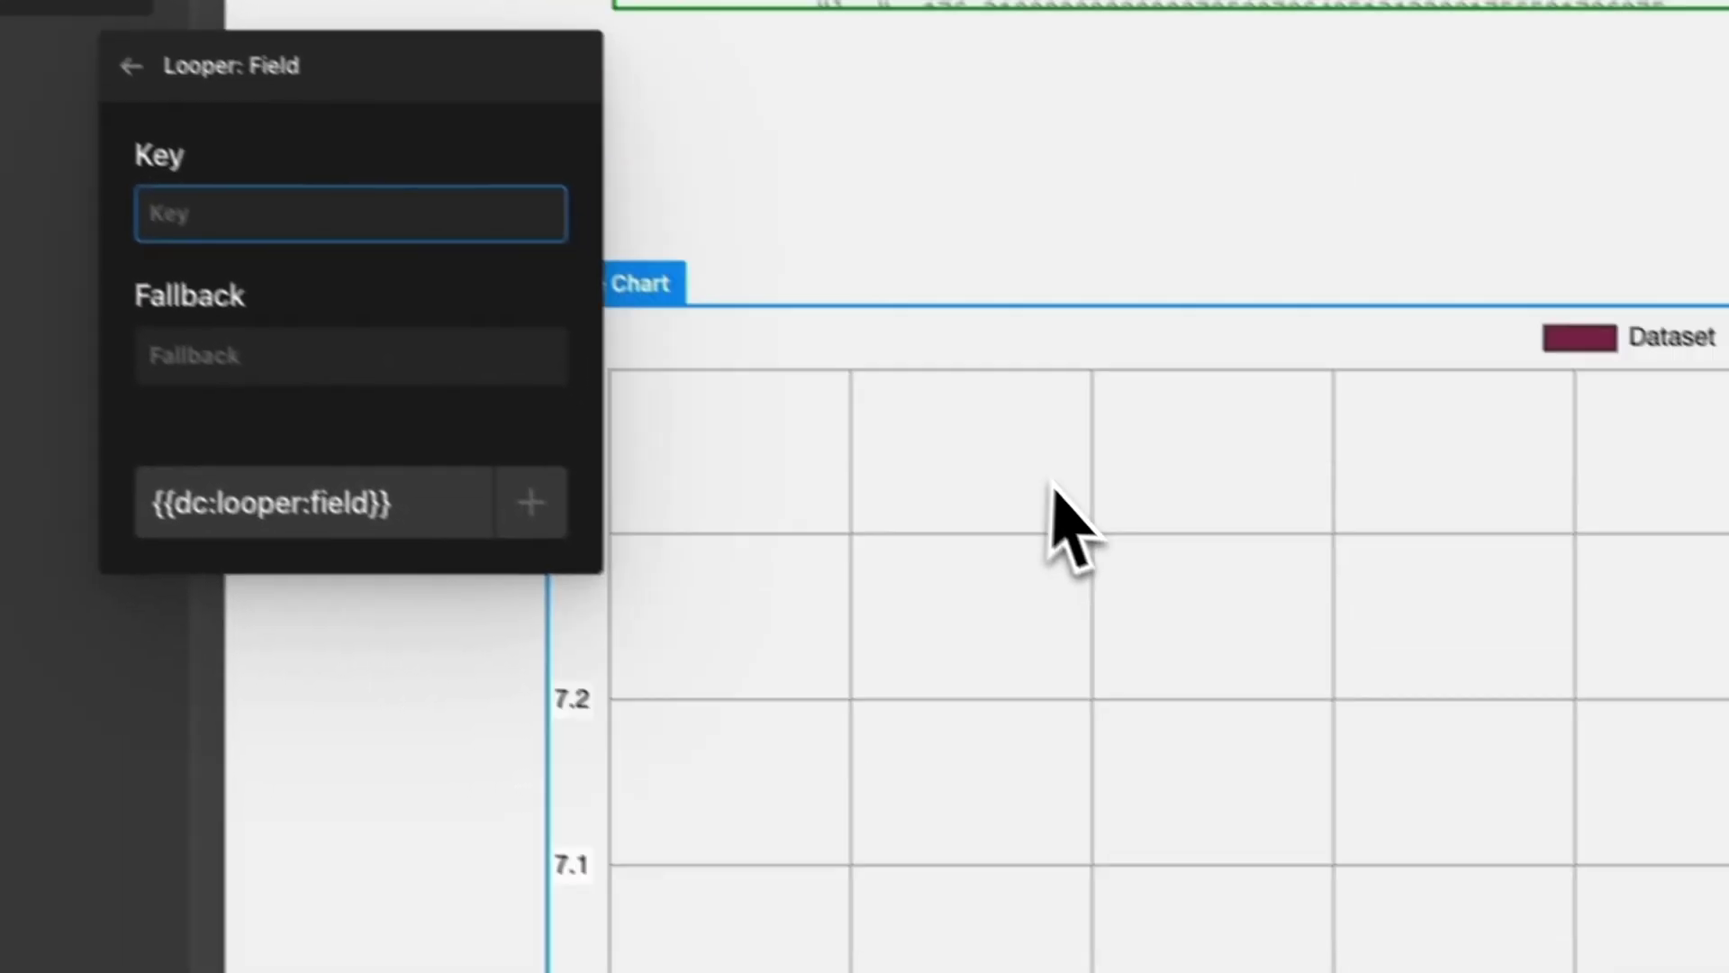
scroll(1072, 527, up, 5)
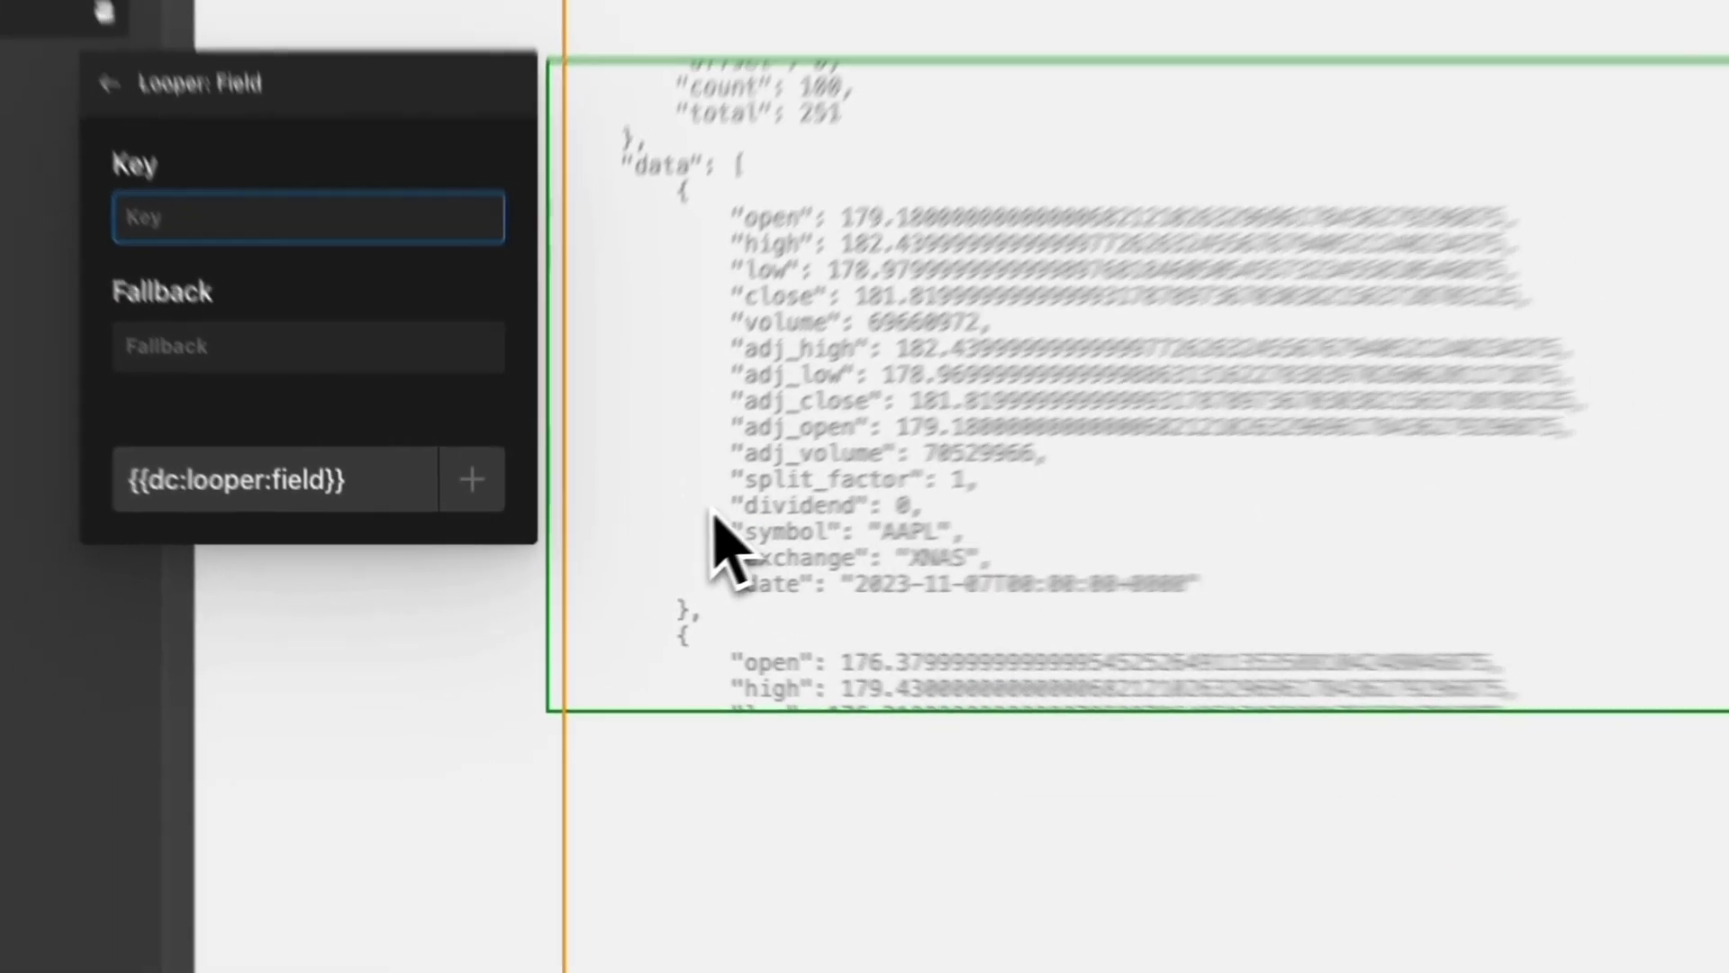
text(date)
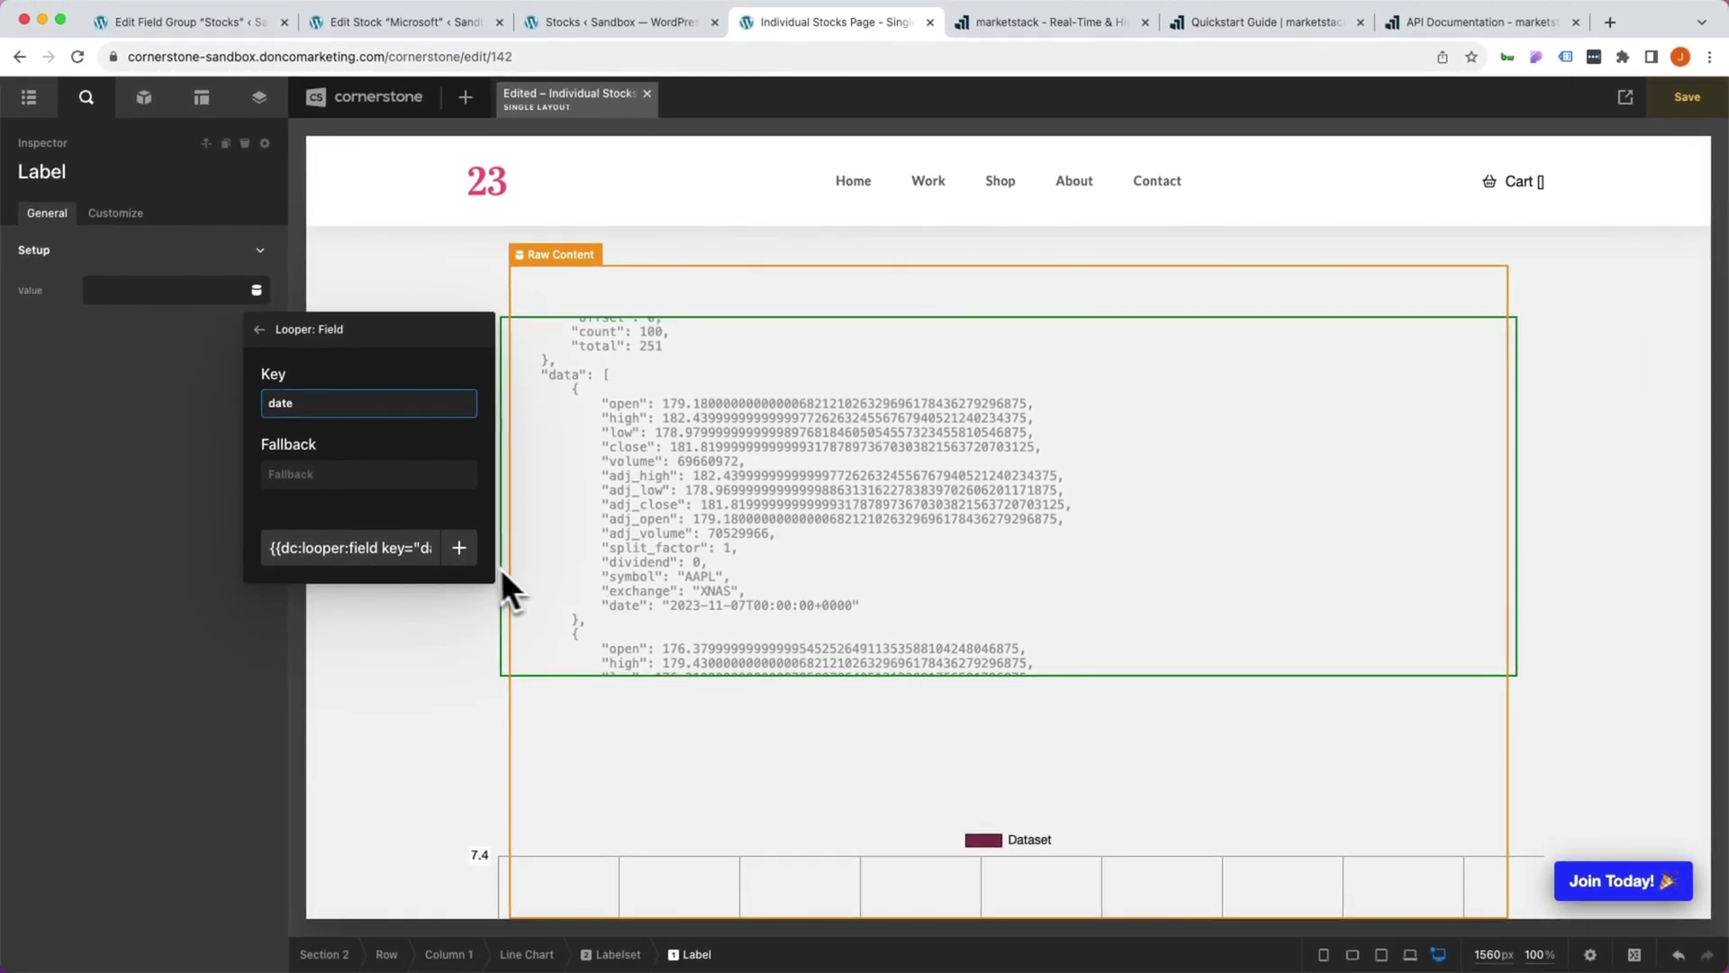
click(464, 560)
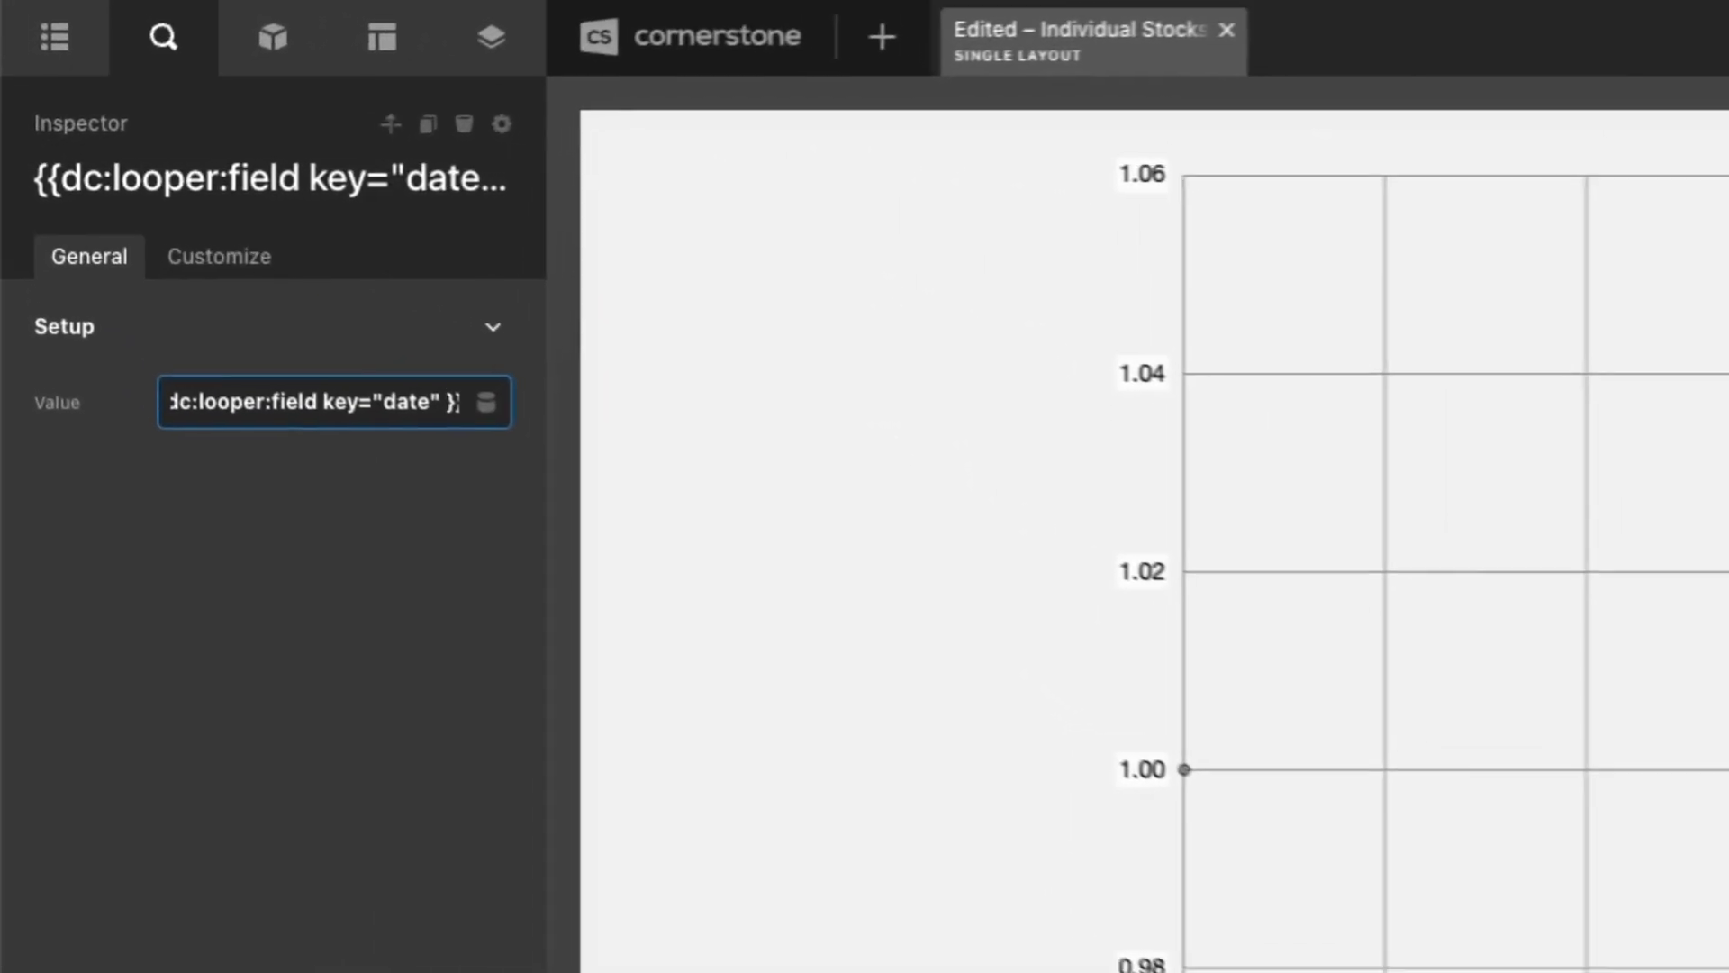
Add type="date" to the label's looper field tag so its value is formatted as a date.
text(type=)
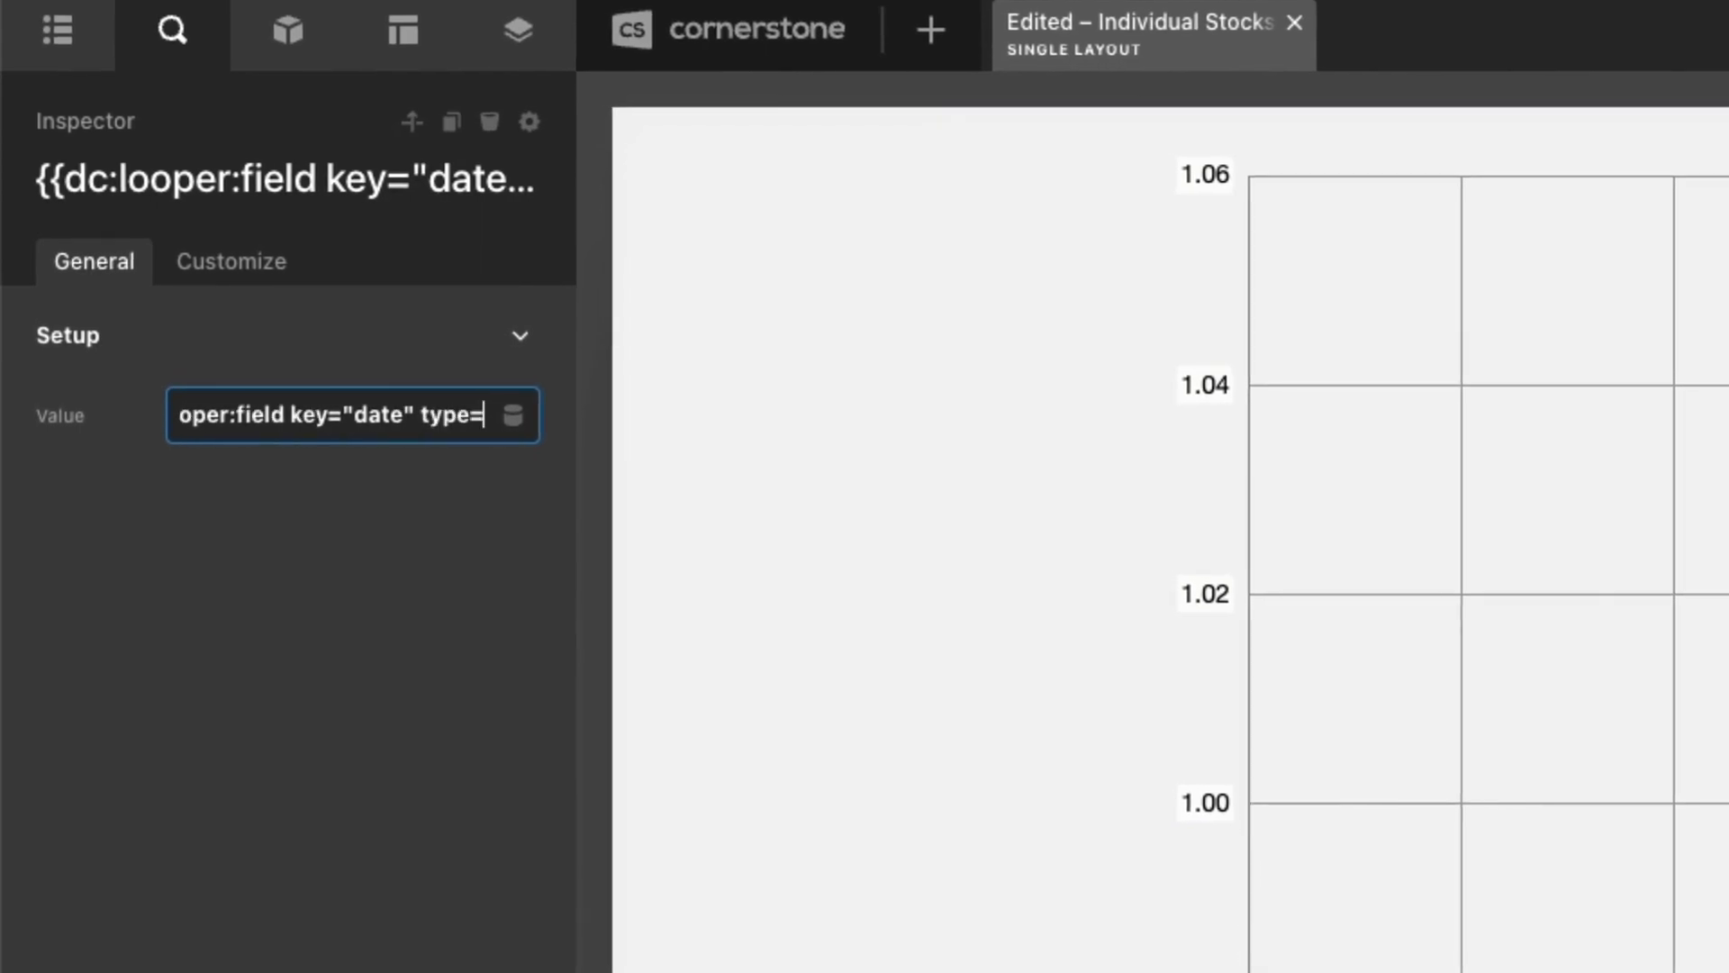
text("date")
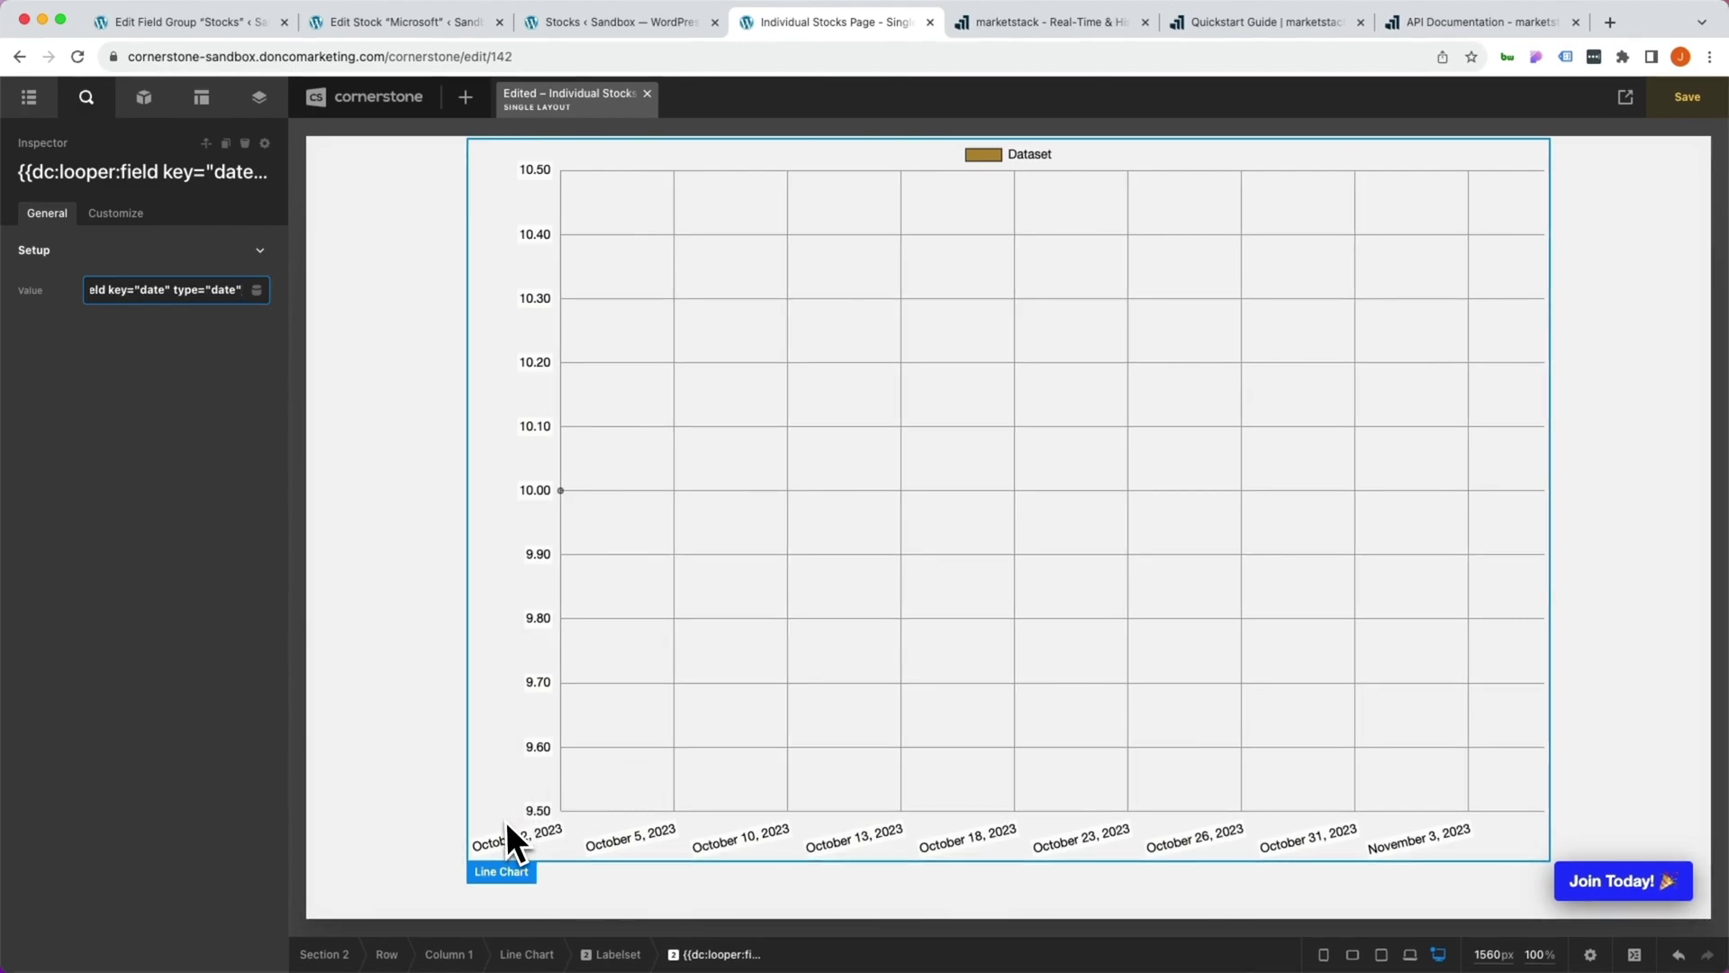
click(1406, 810)
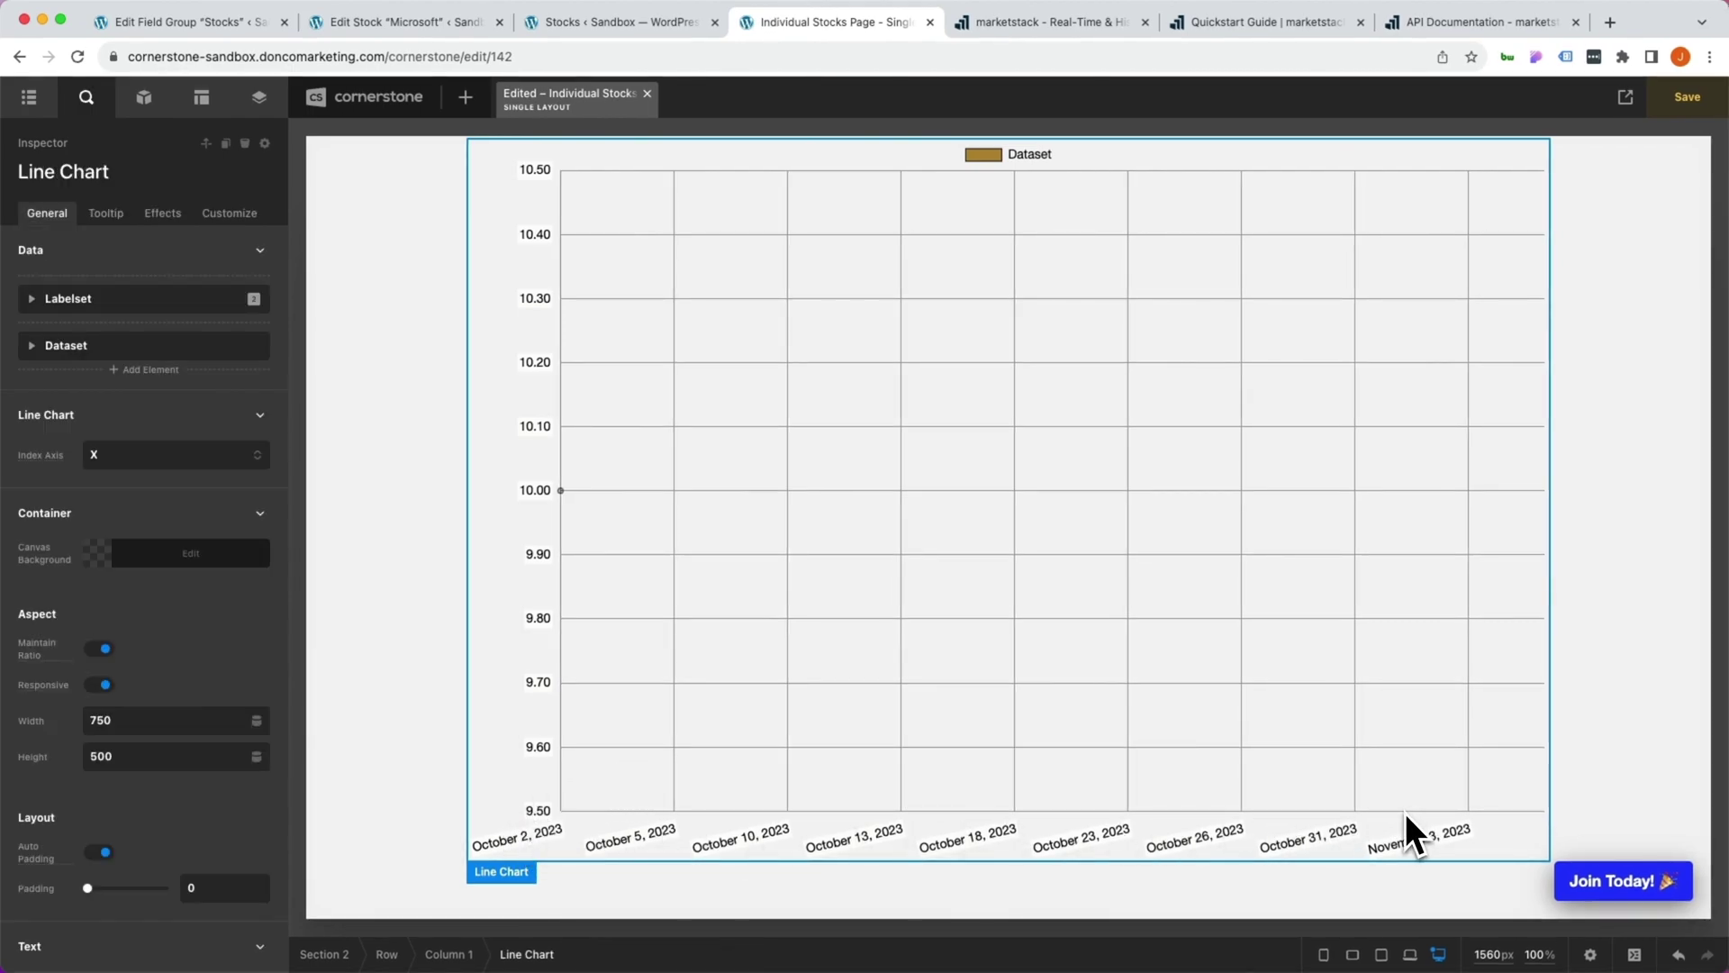
Open the Labelset's date_from request attribute and examine how its fixed date value is written.
click(202, 307)
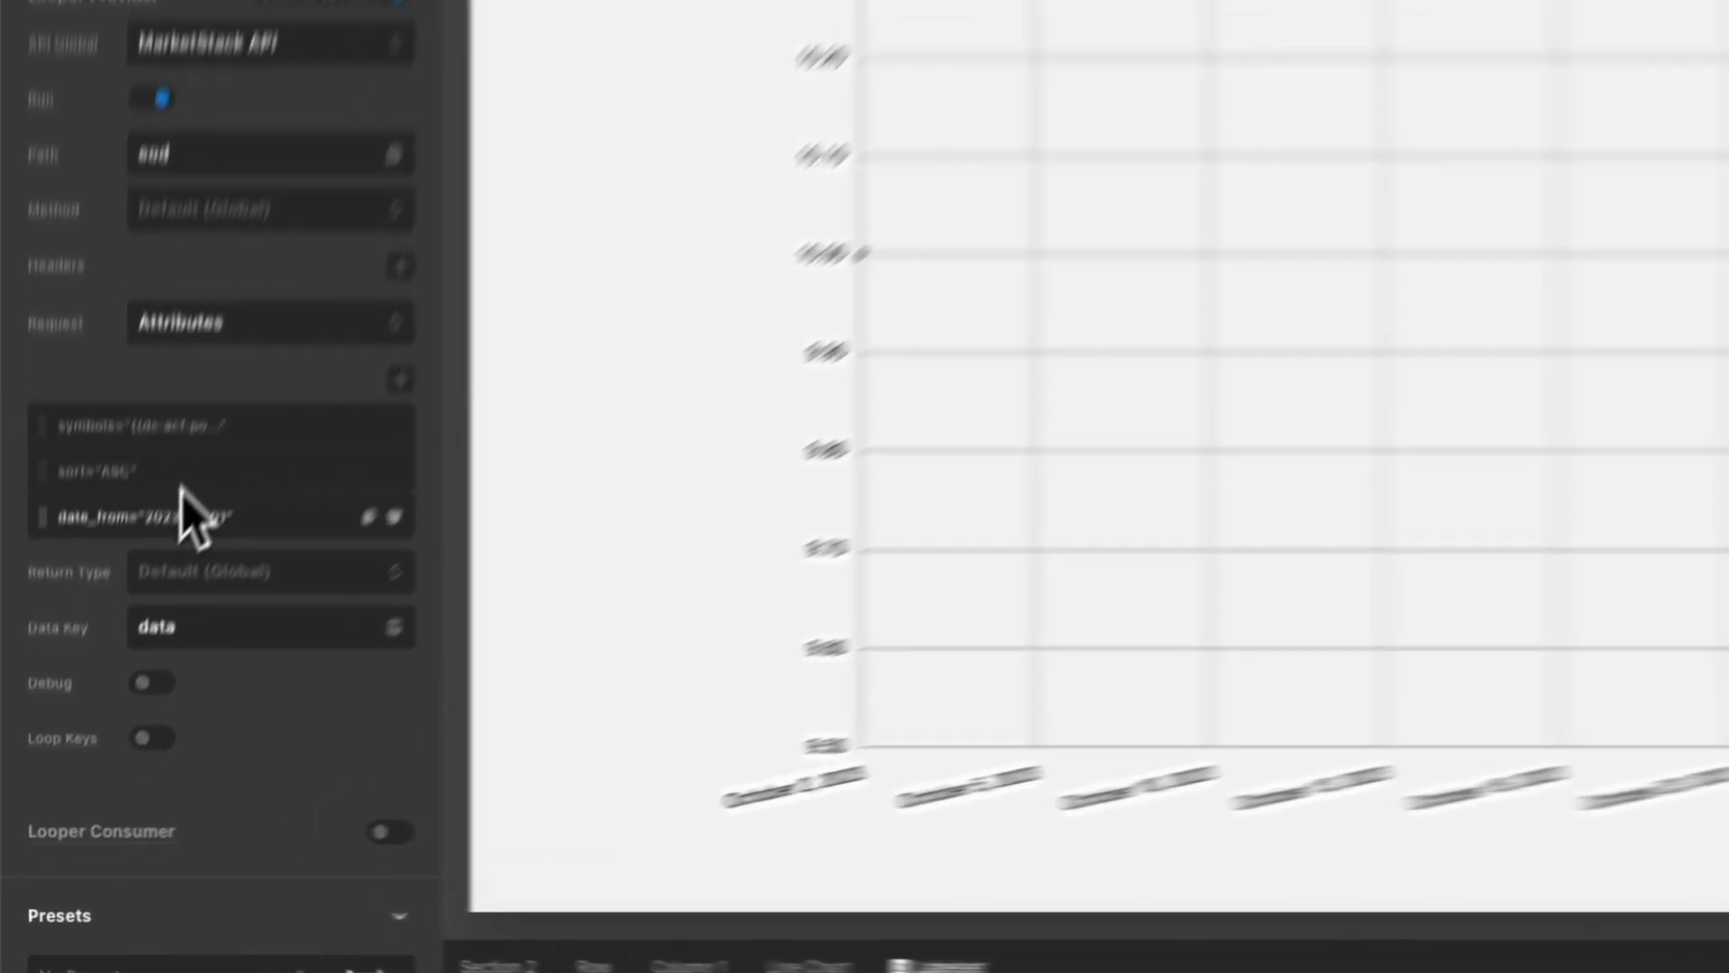
click(183, 504)
click(283, 657)
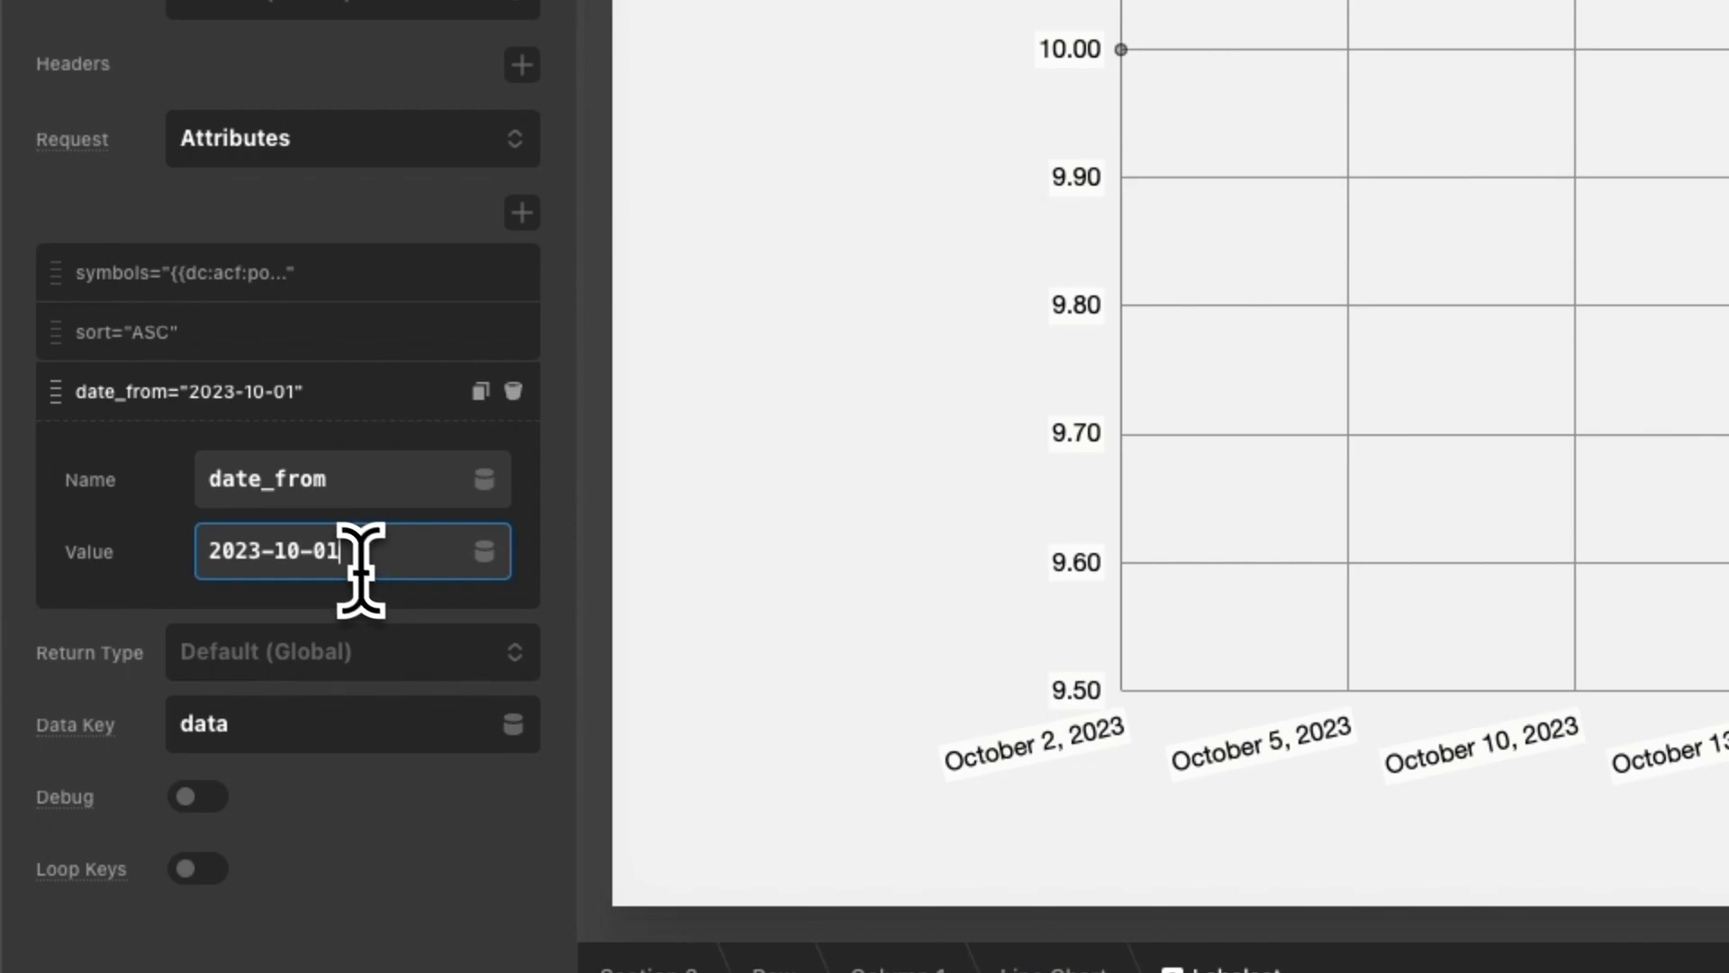
double_click(295, 551)
double_click(216, 553)
double_click(315, 553)
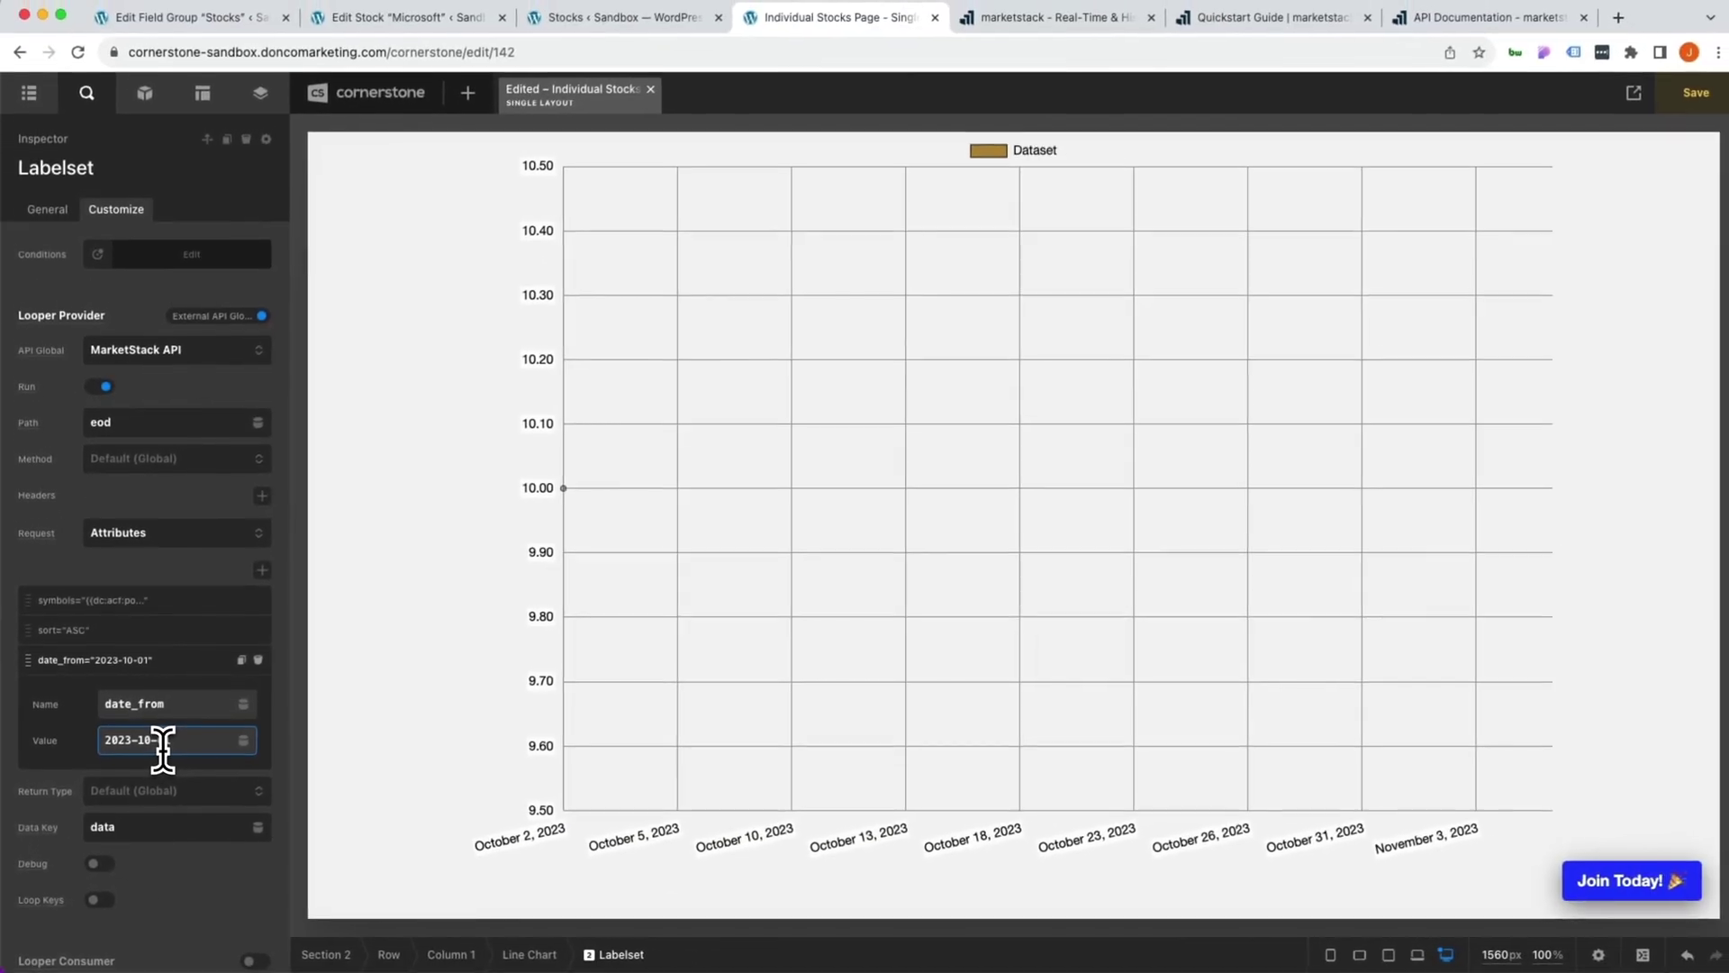
Open the Themeco Dynamic Content API documentation in a new tab and look through its registration sample code.
key(super+t)
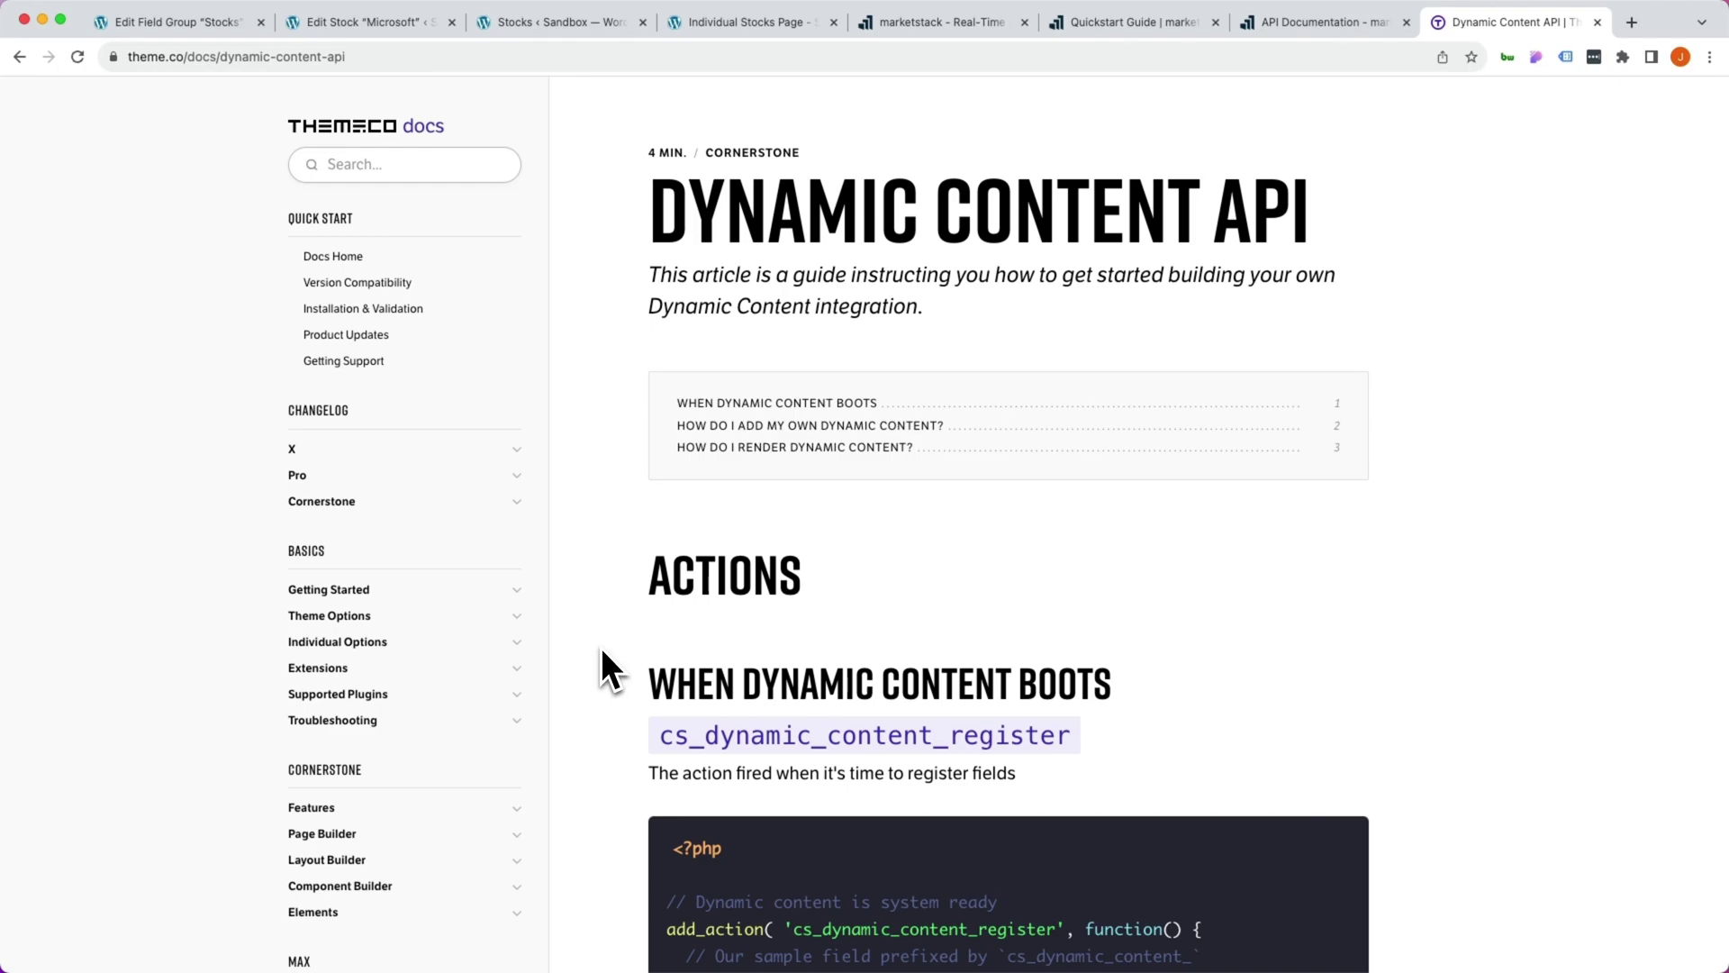
scroll(585, 663, down, 10)
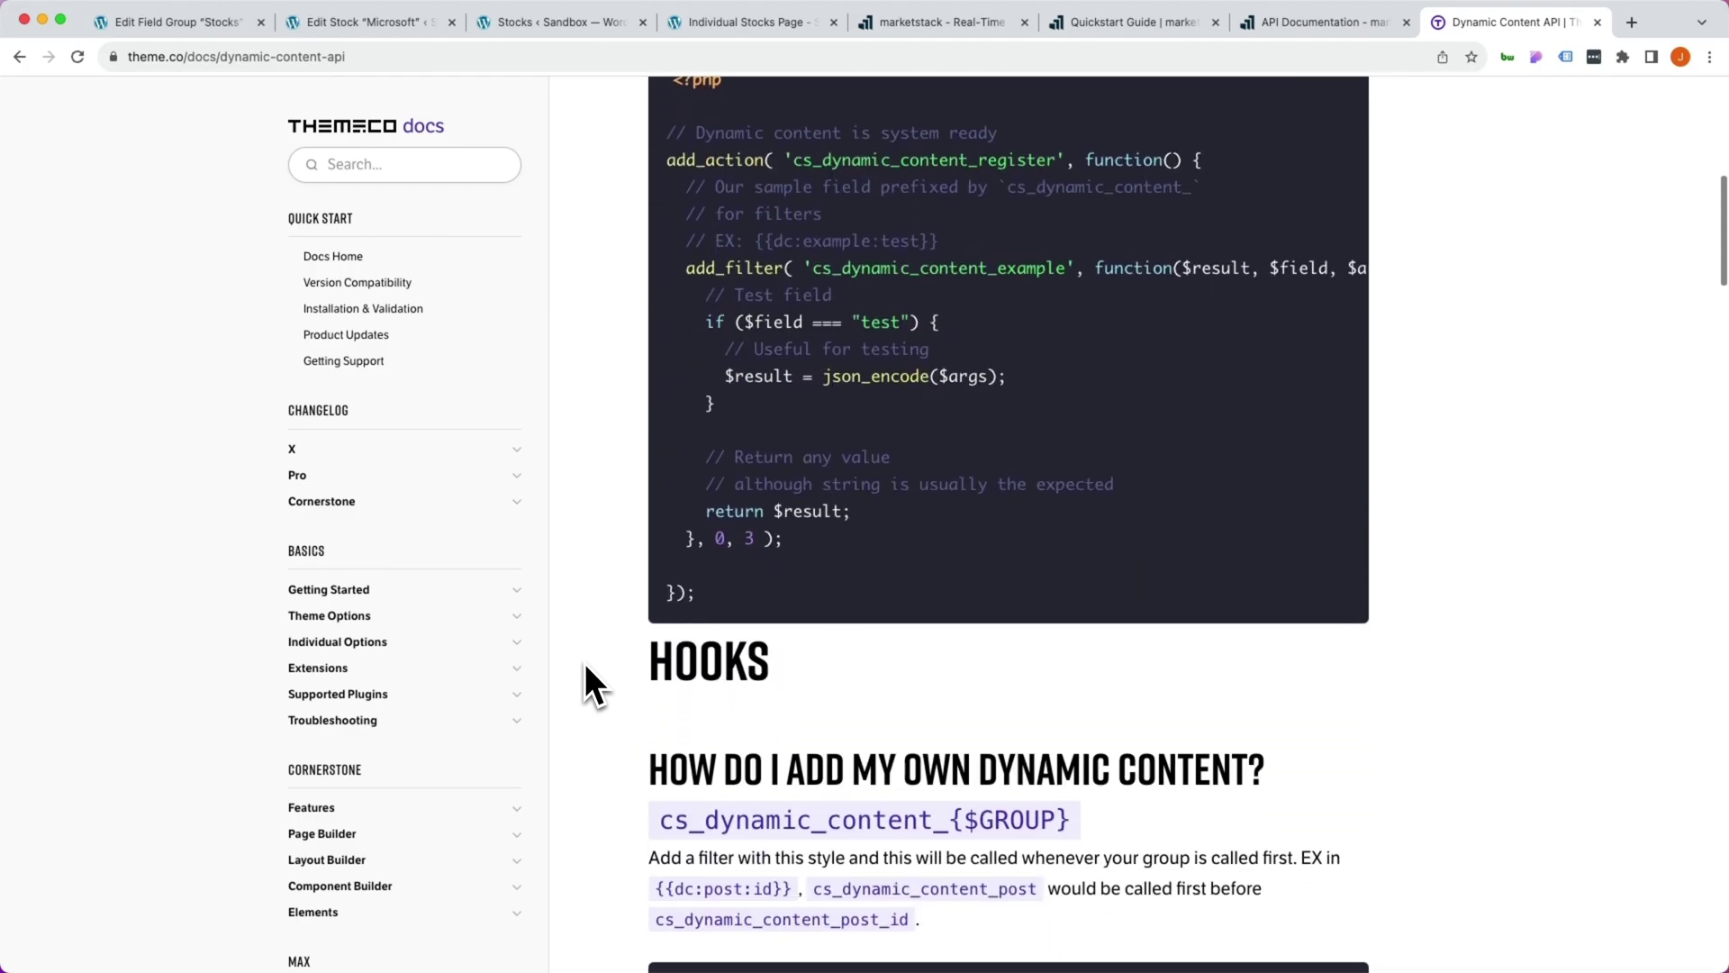
scroll(586, 663, up, 5)
scroll(585, 663, up, 3)
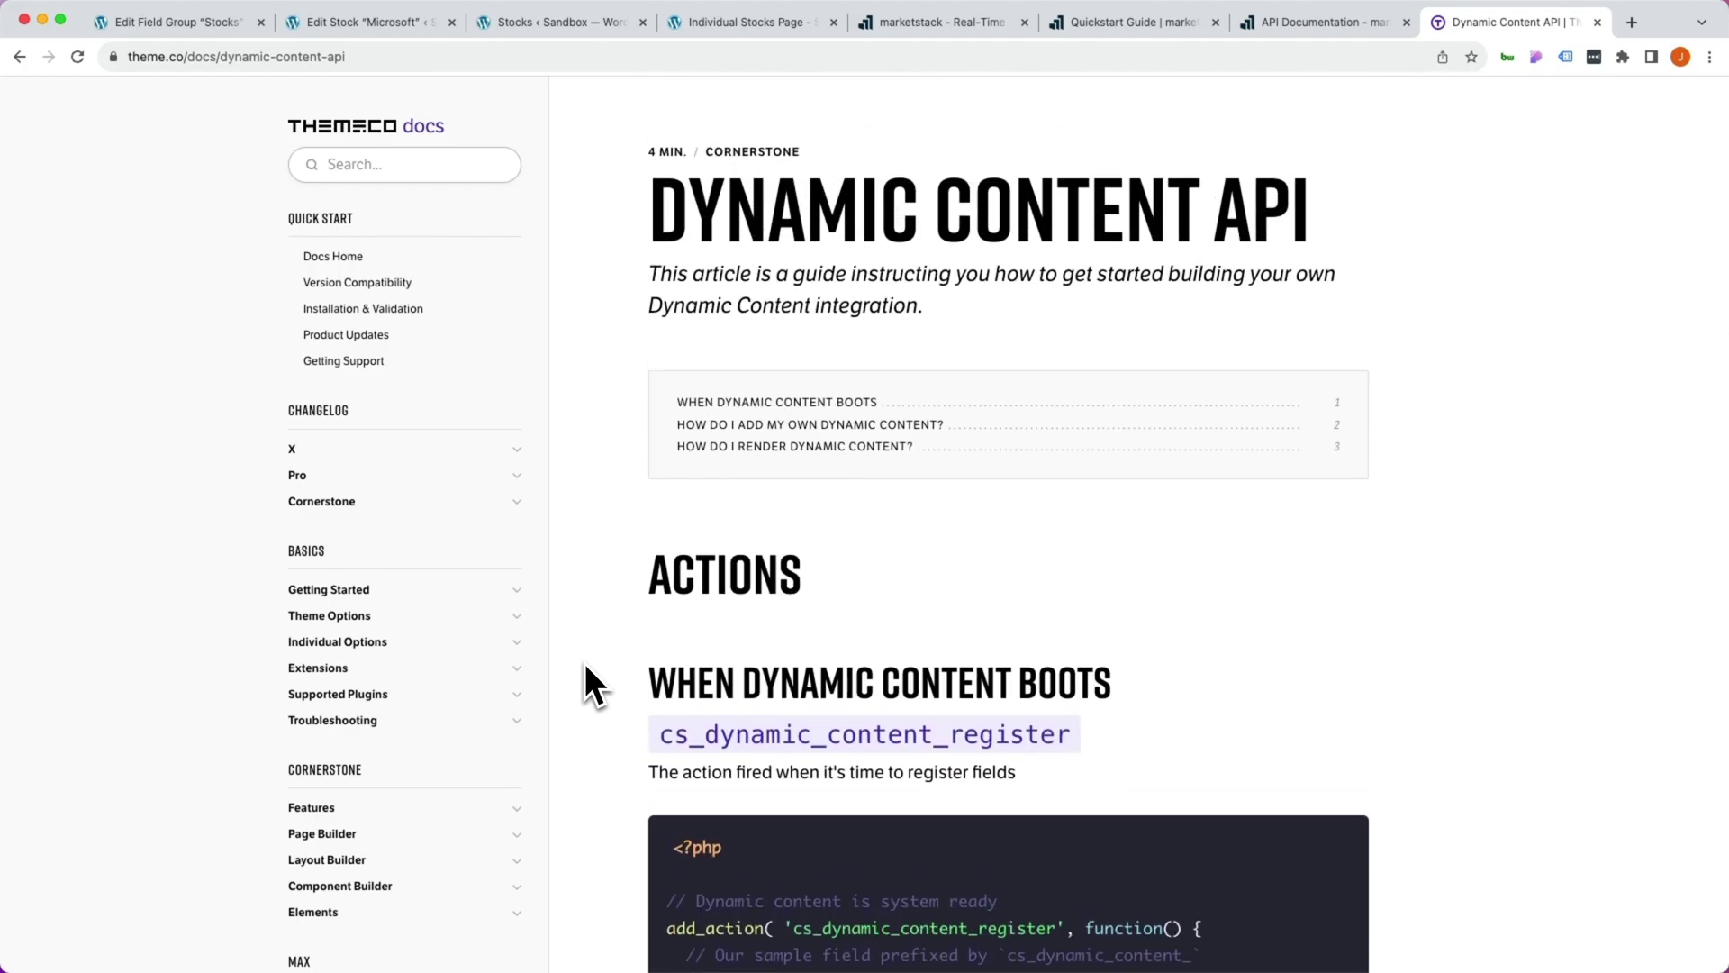
key(super+Tab)
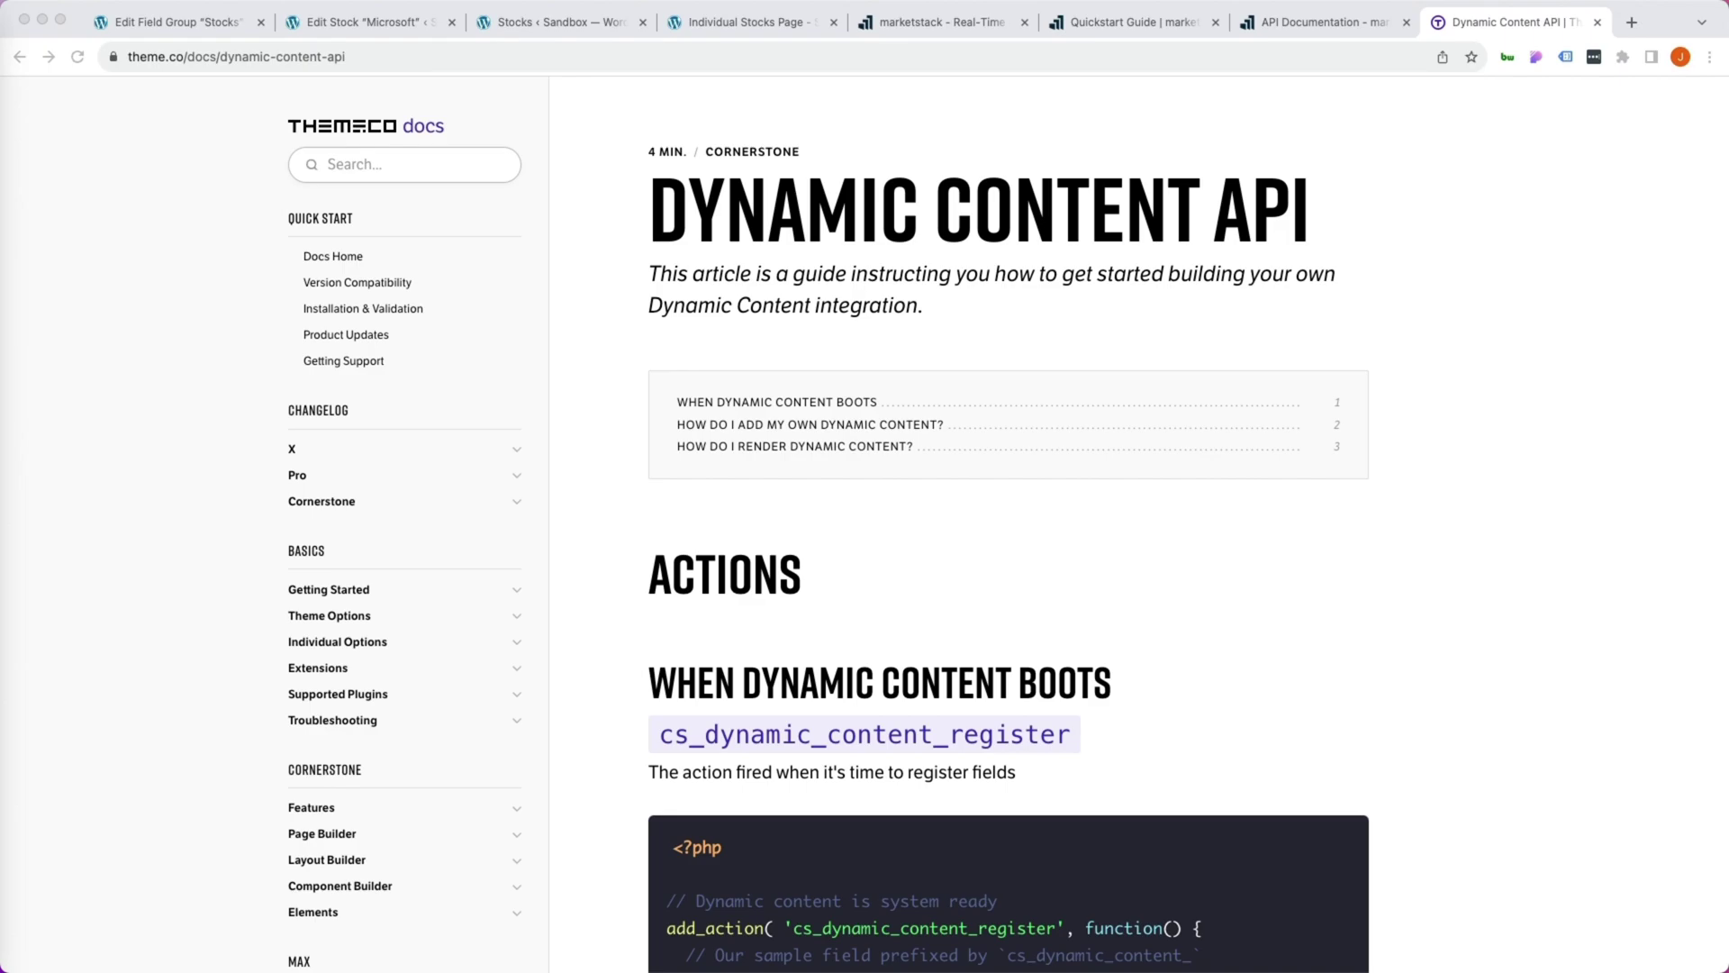
click(209, 239)
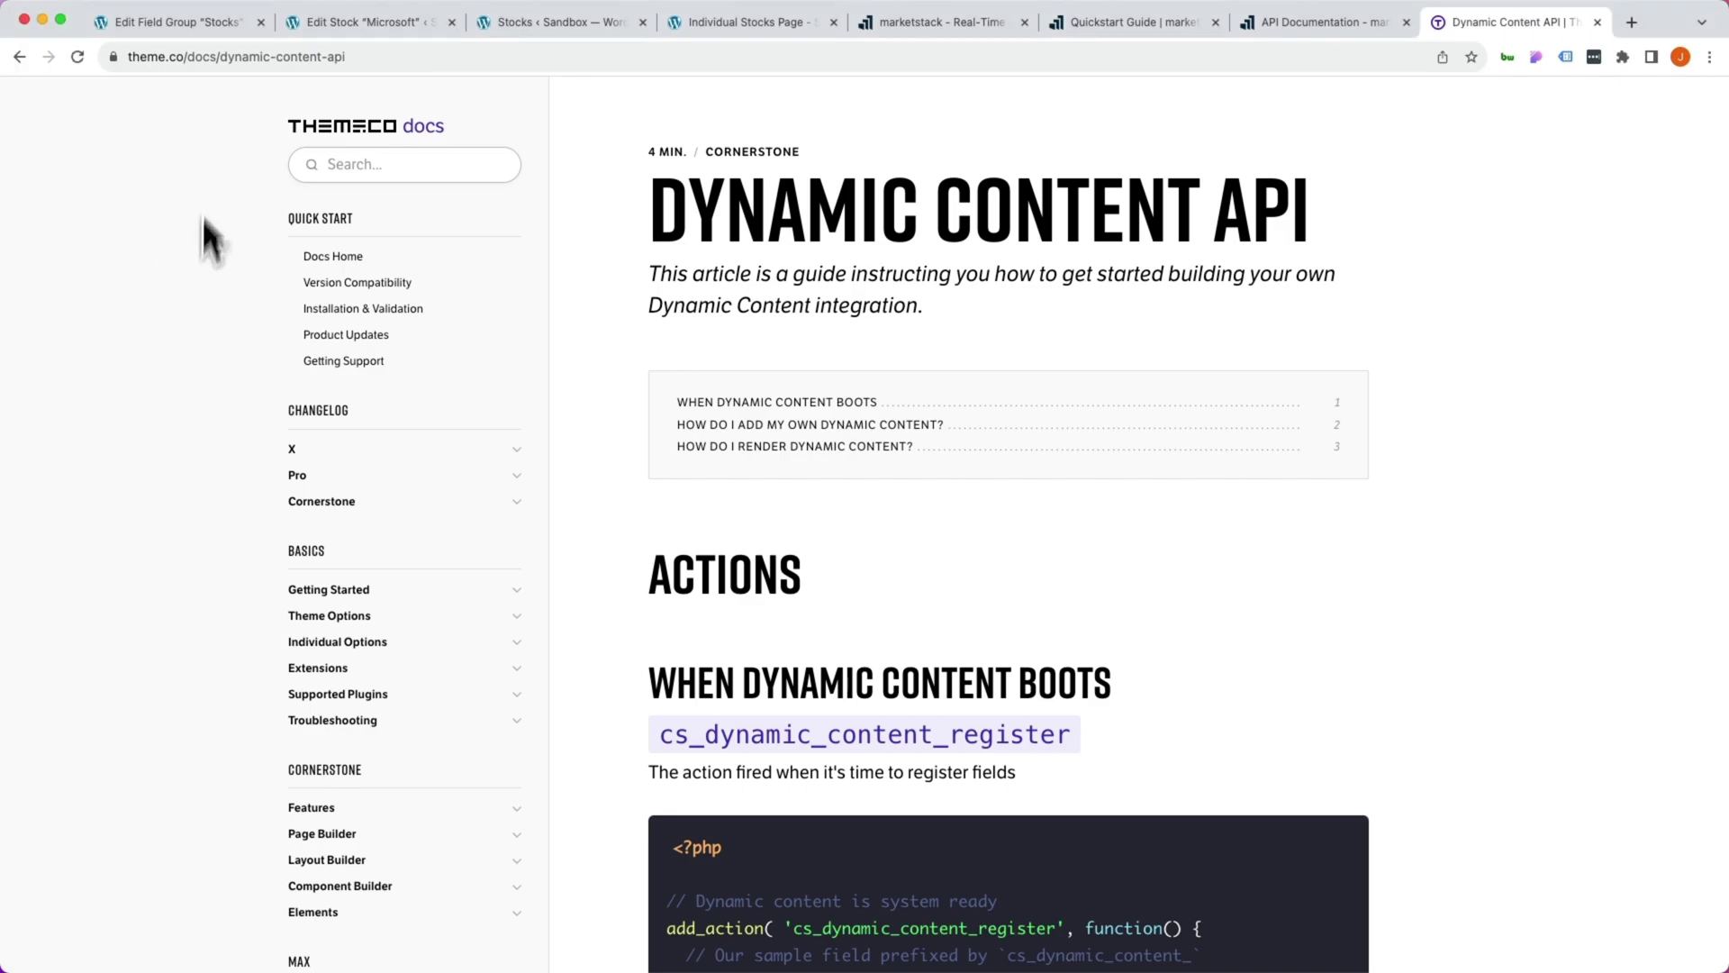
Open the child theme's functions.php in the WordPress Theme File Editor and paste the DynamicContentDateMinus30Days class below Additional Functions.
click(168, 22)
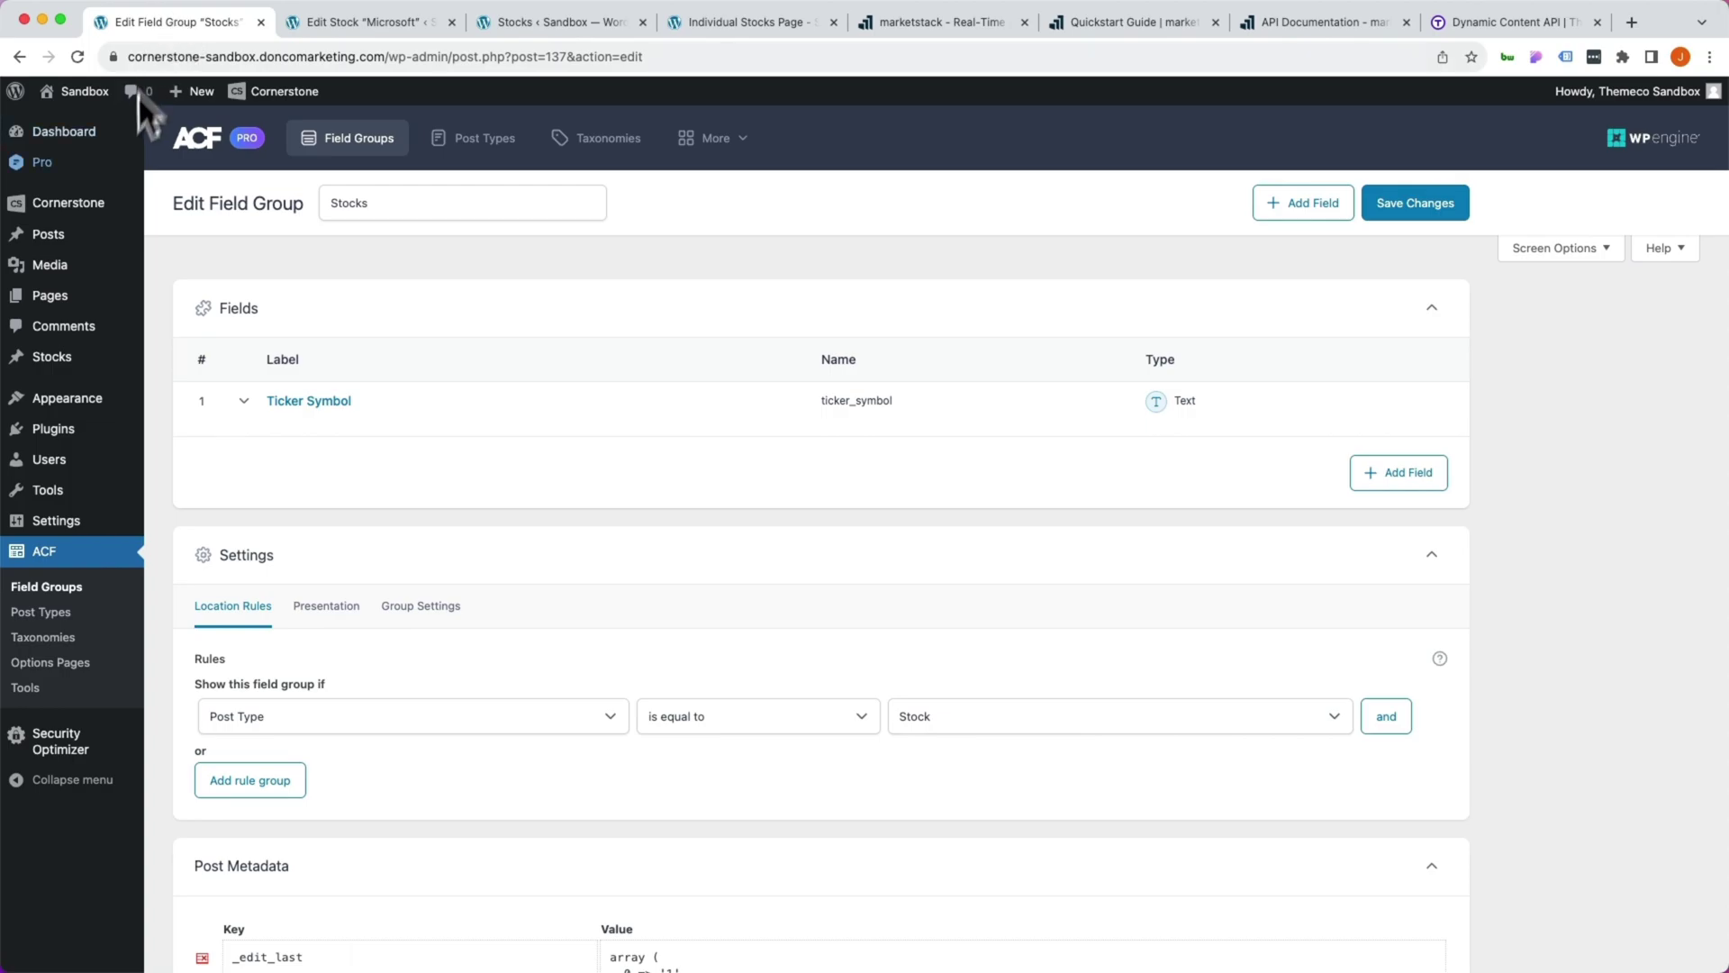
mouse_move(94, 408)
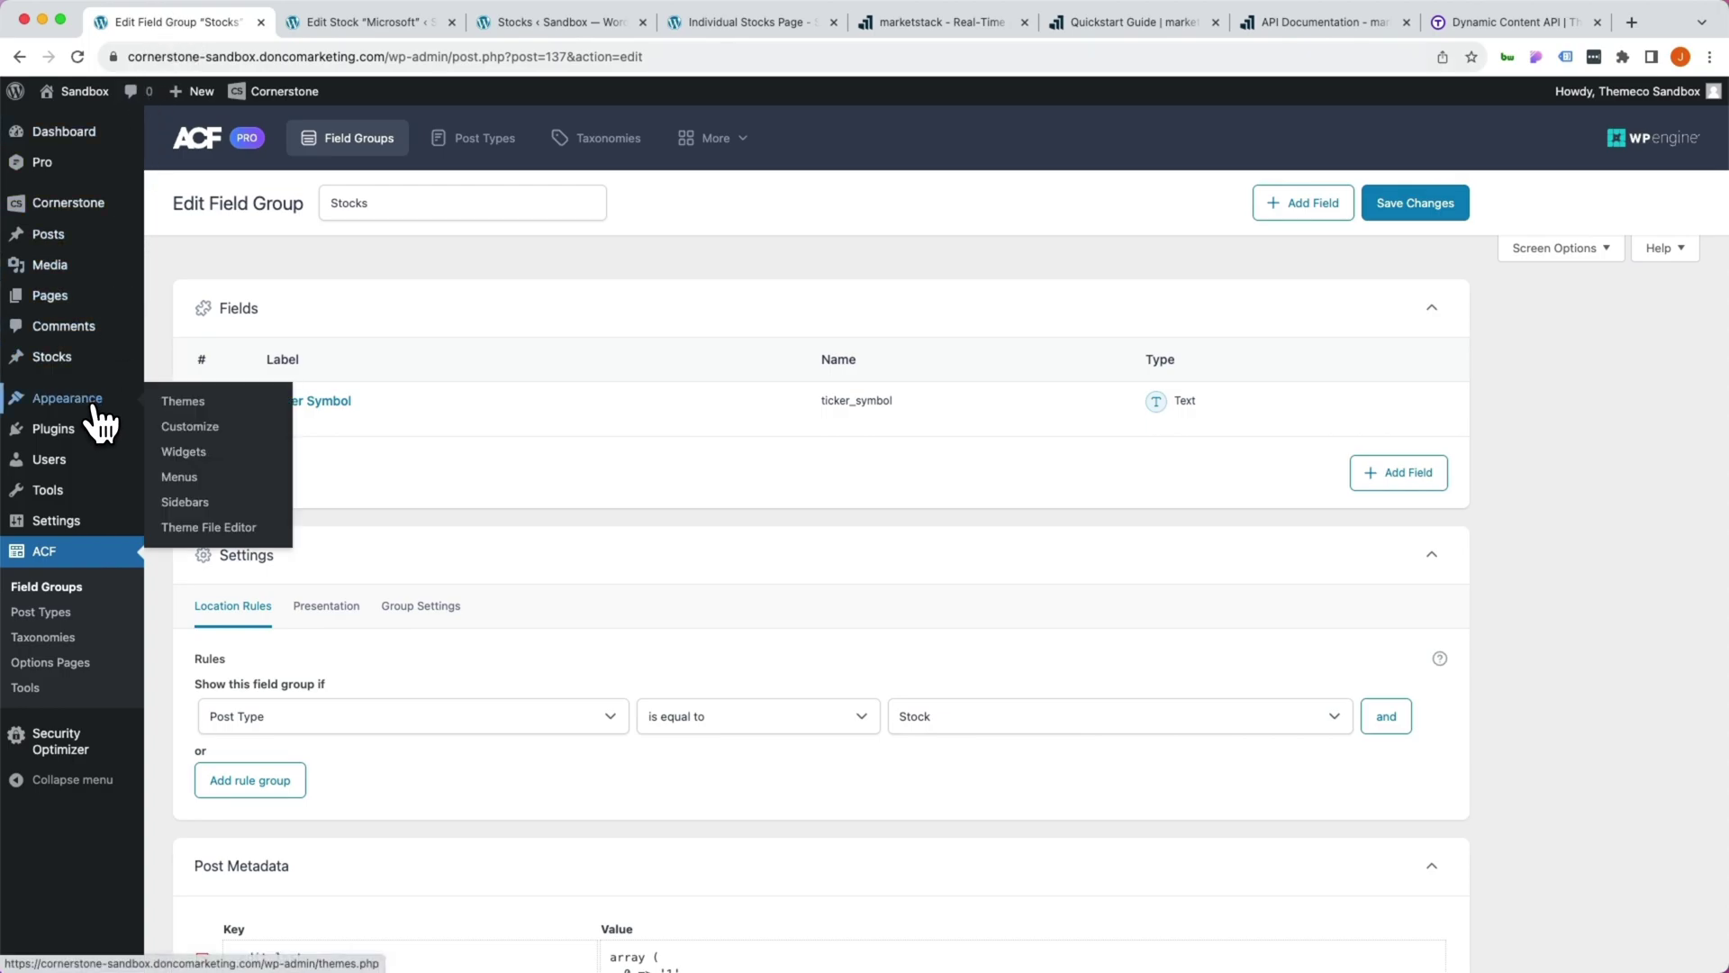
click(243, 530)
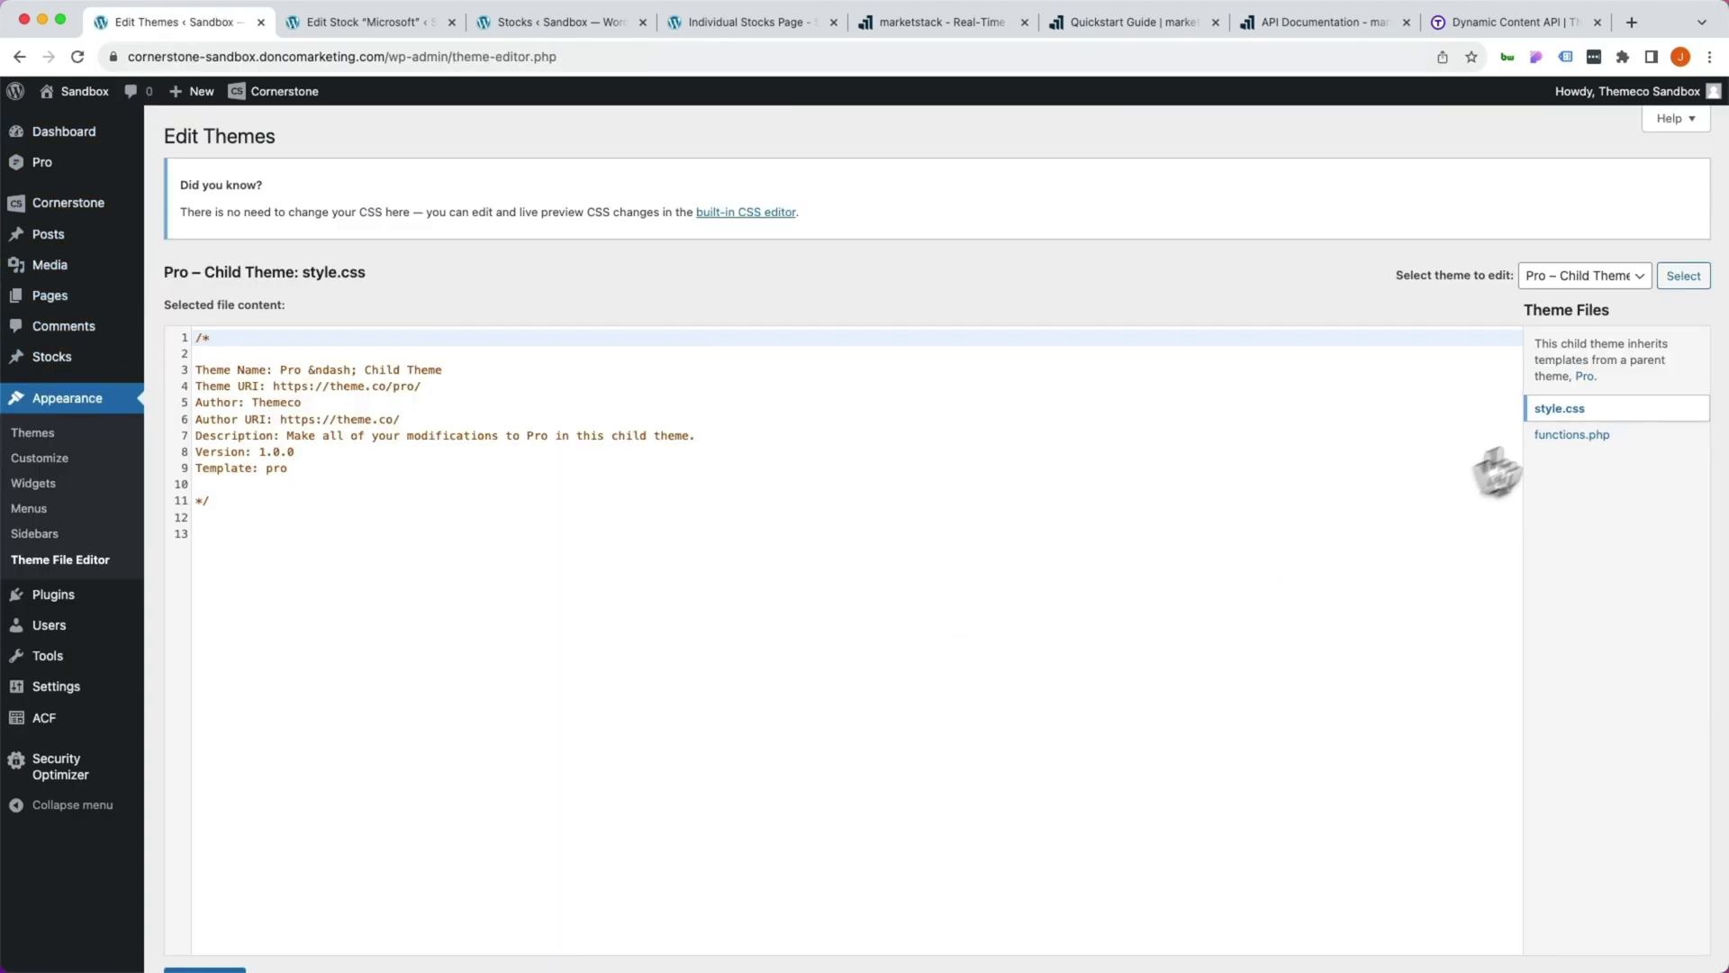
click(1564, 440)
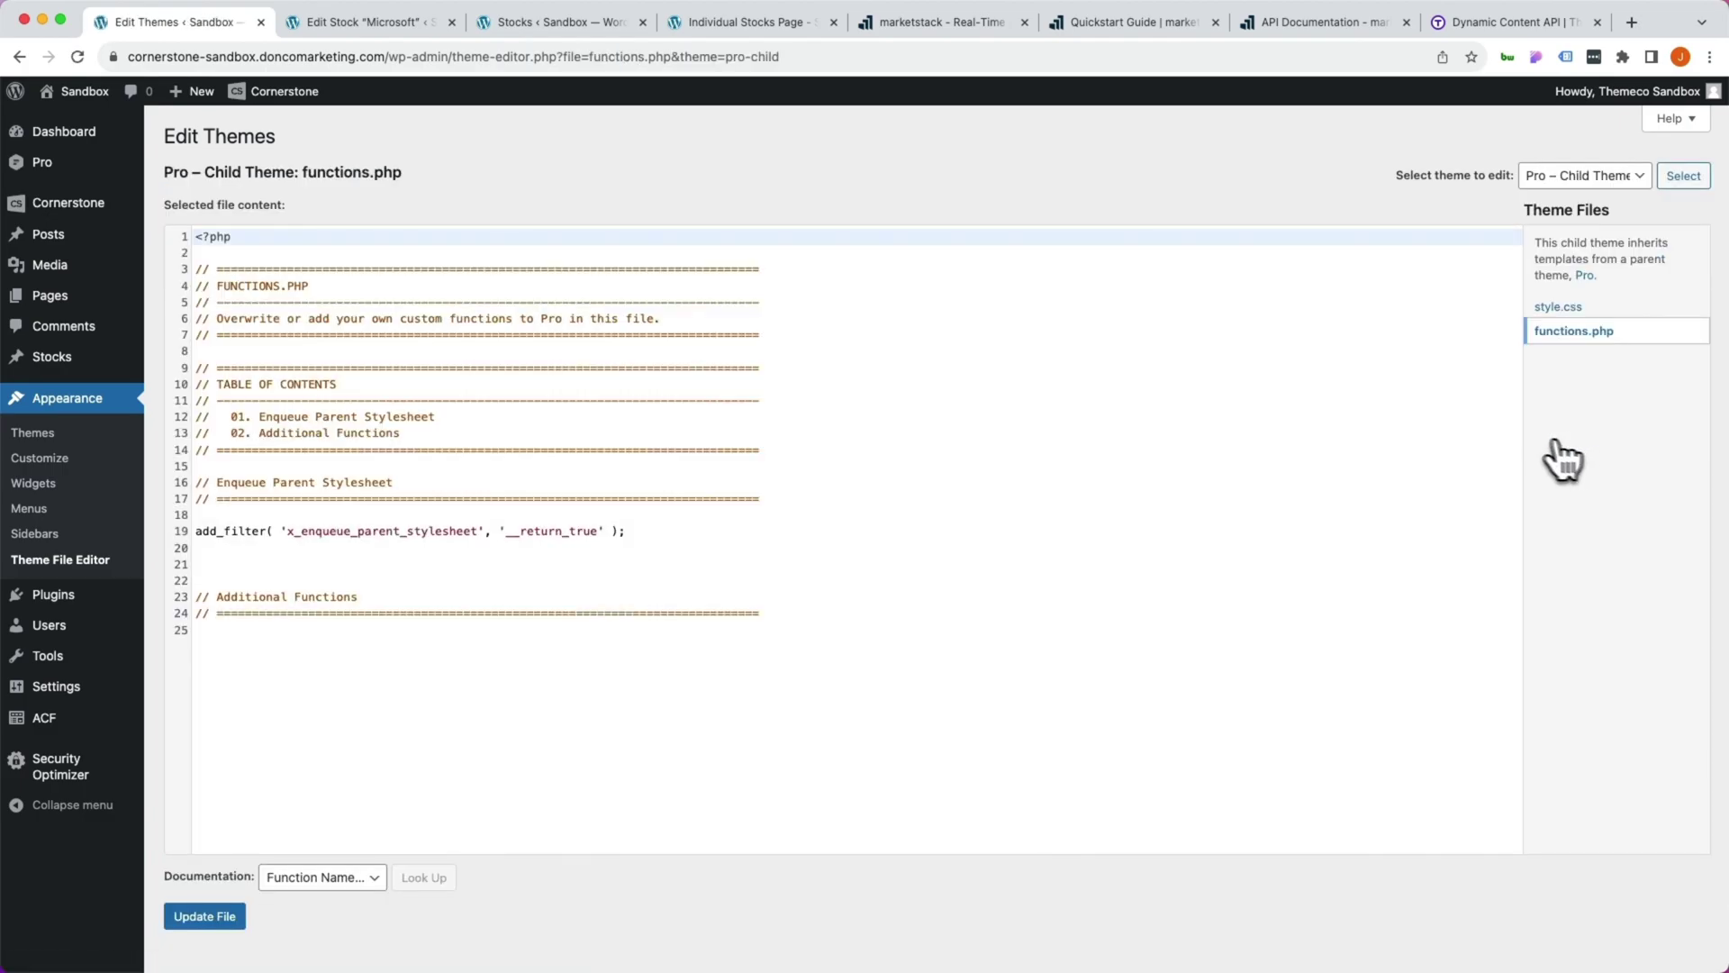
click(477, 689)
key(super+v)
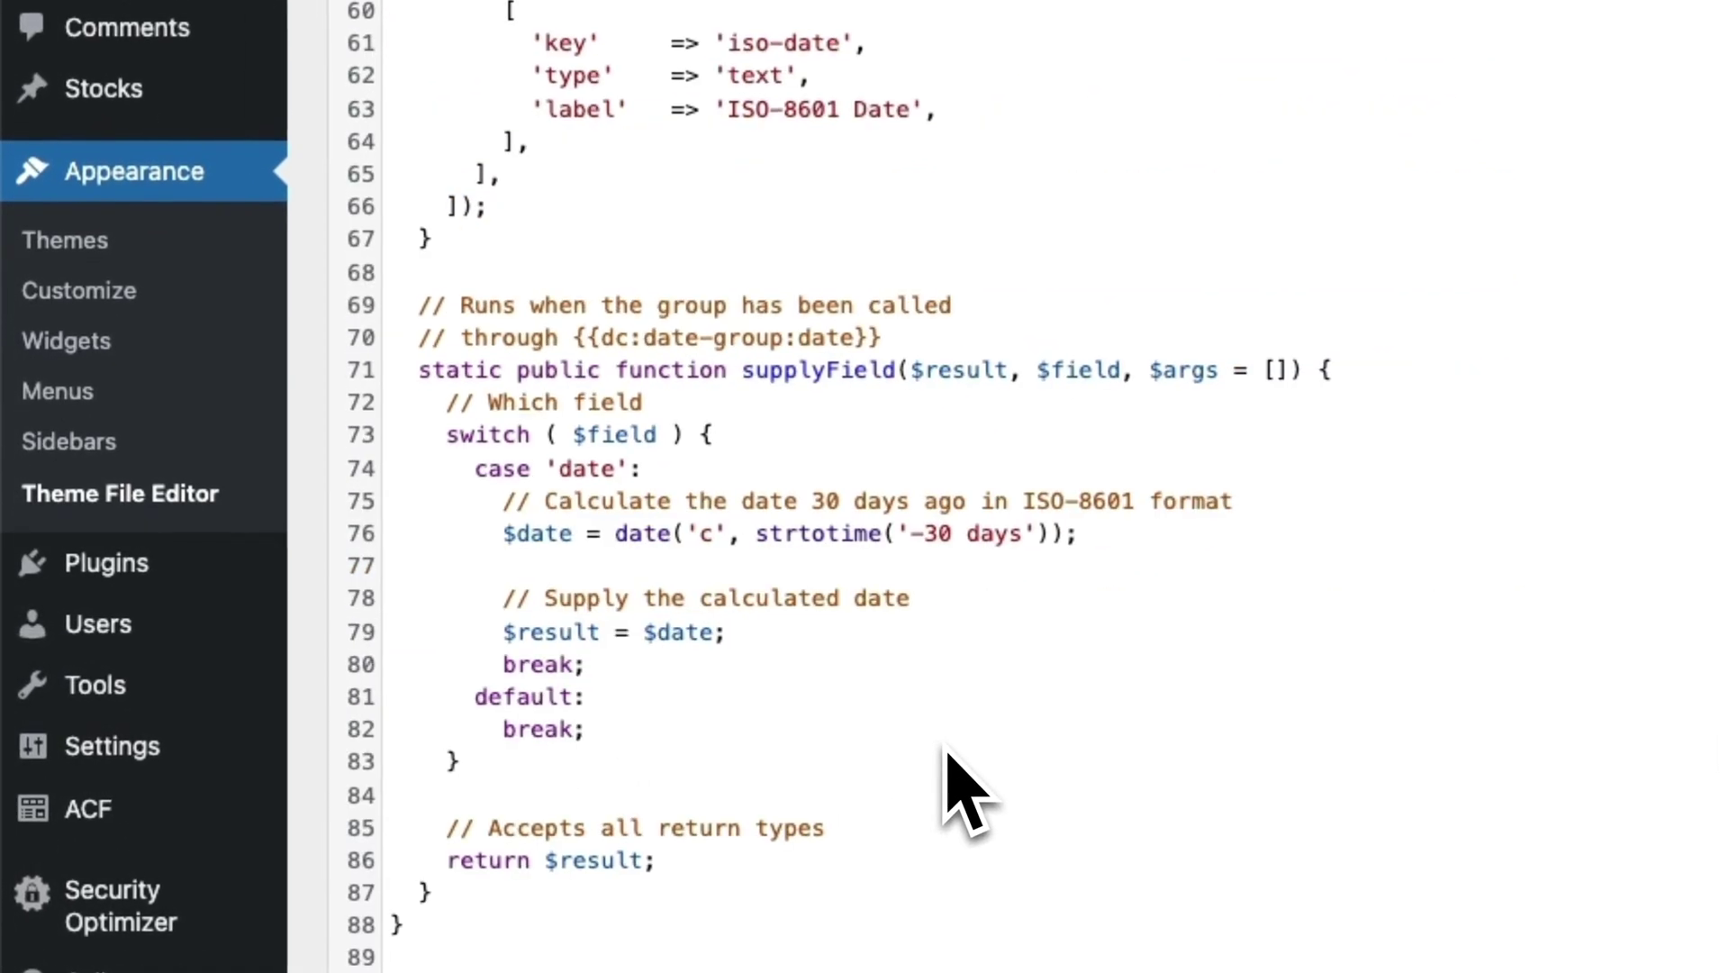
Review the pasted class, checking its group label, the 30-days-ago date calculation and the ISO-8601 Date control label.
scroll(902, 541, up, 10)
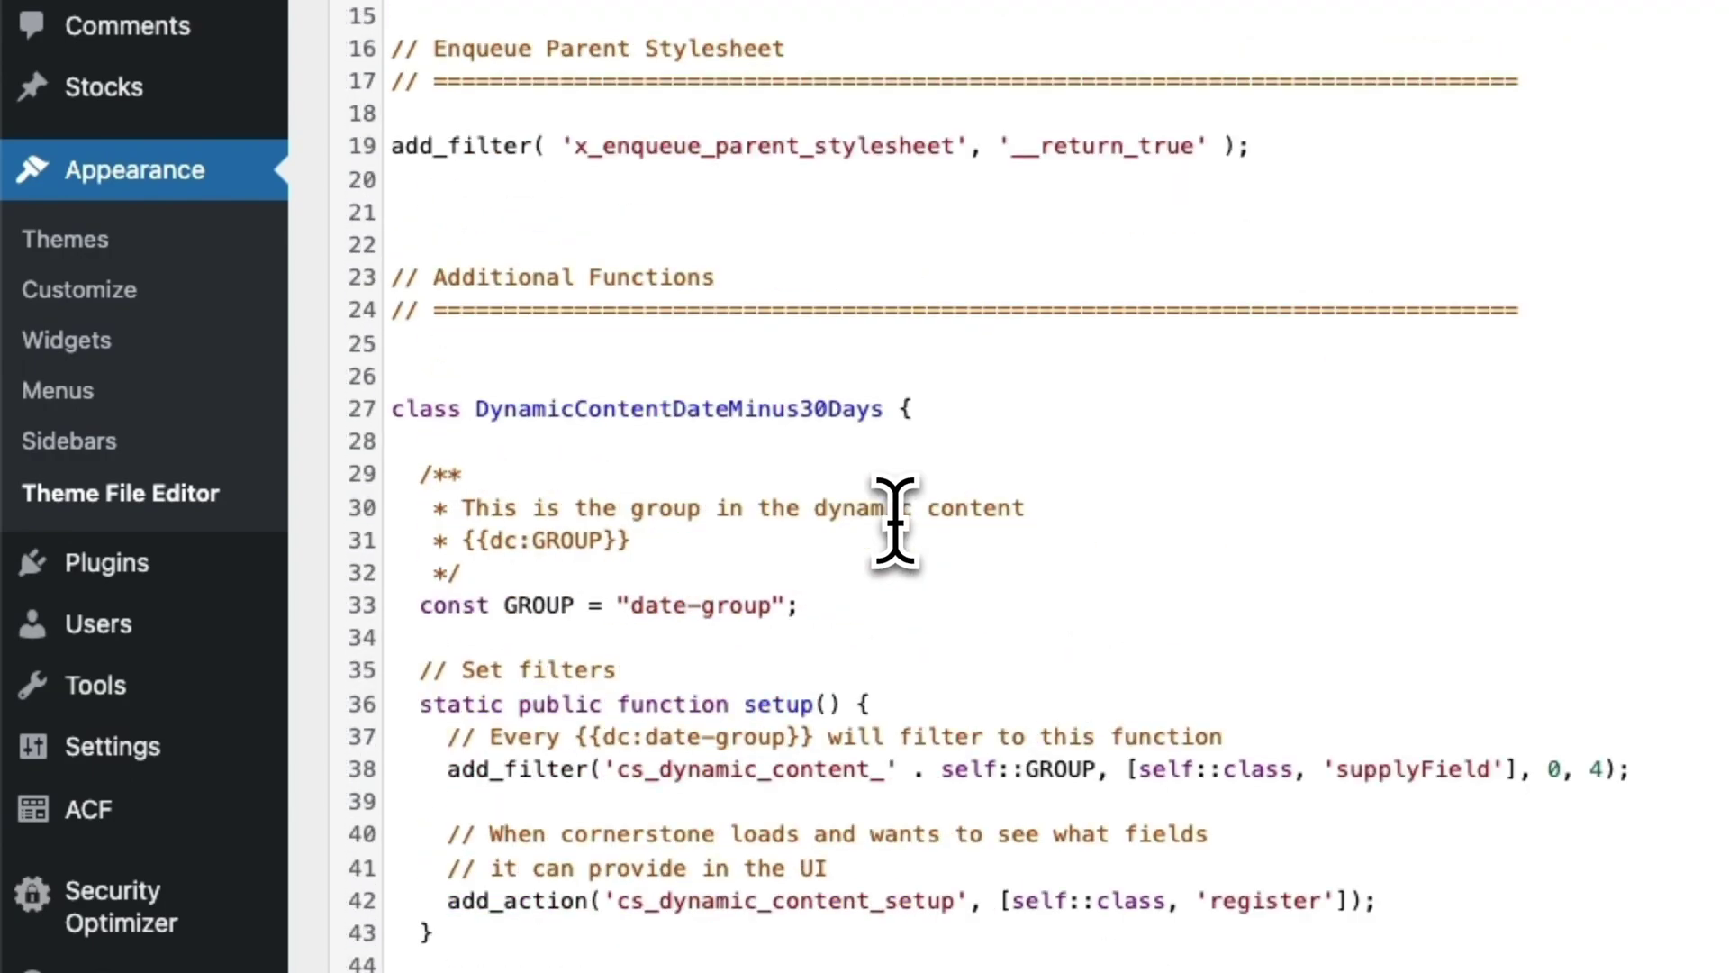
scroll(894, 522, down, 5)
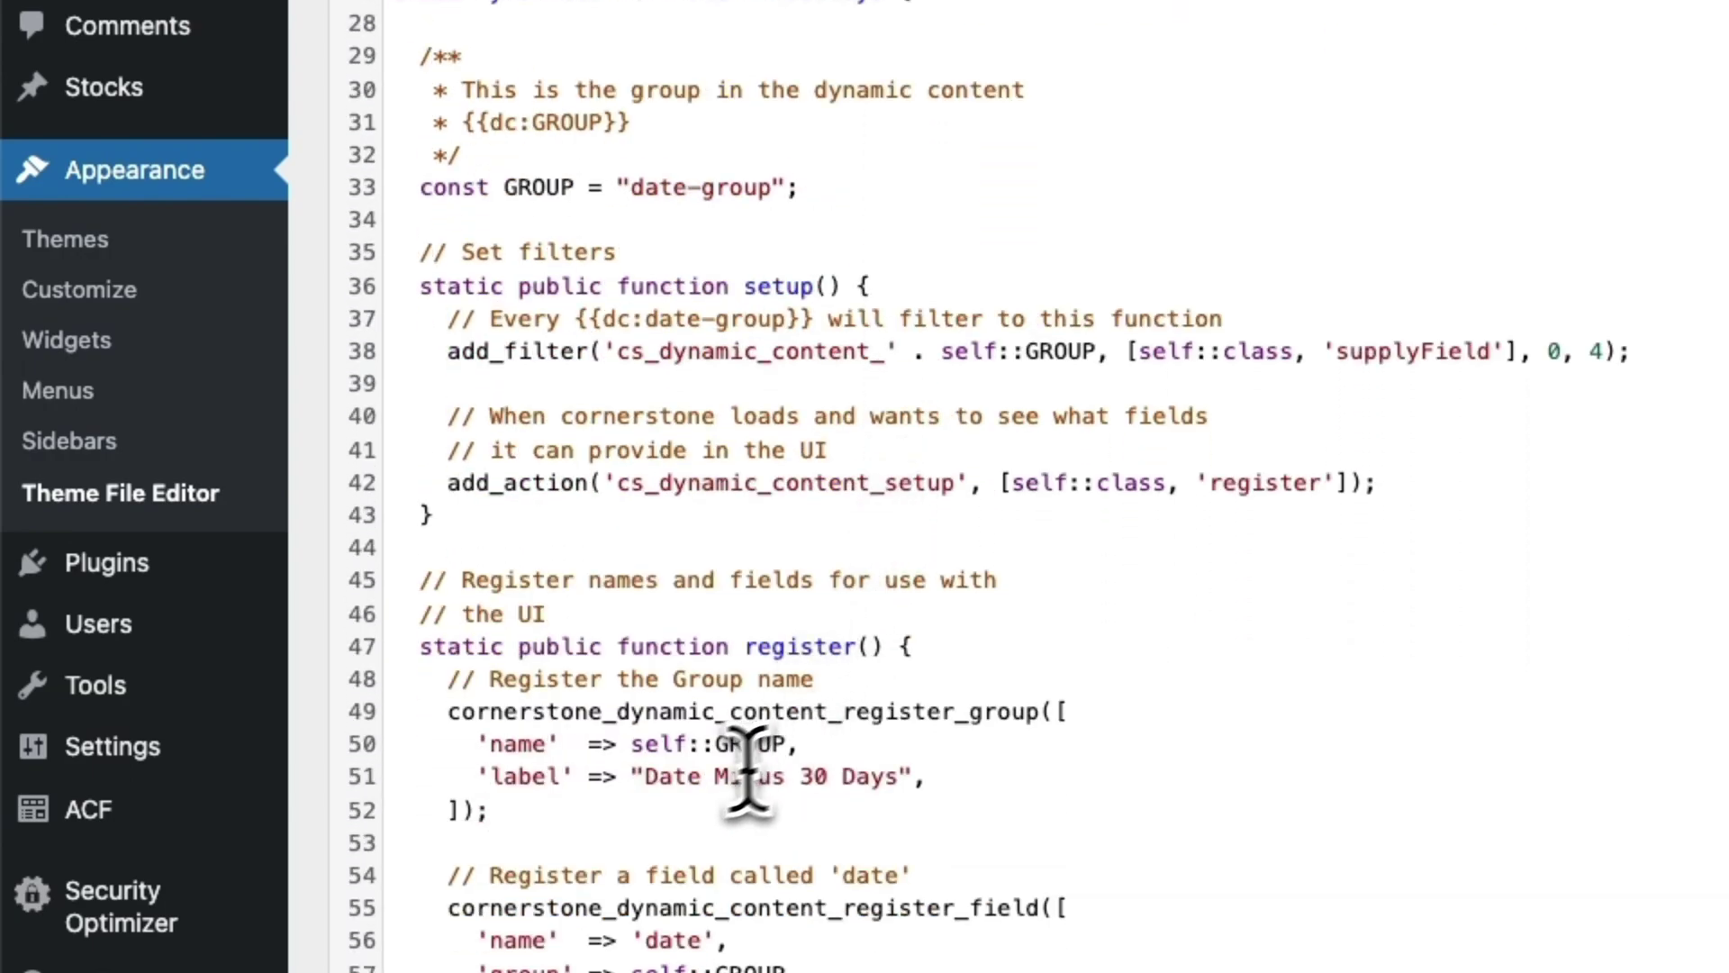
drag(645, 776, 891, 777)
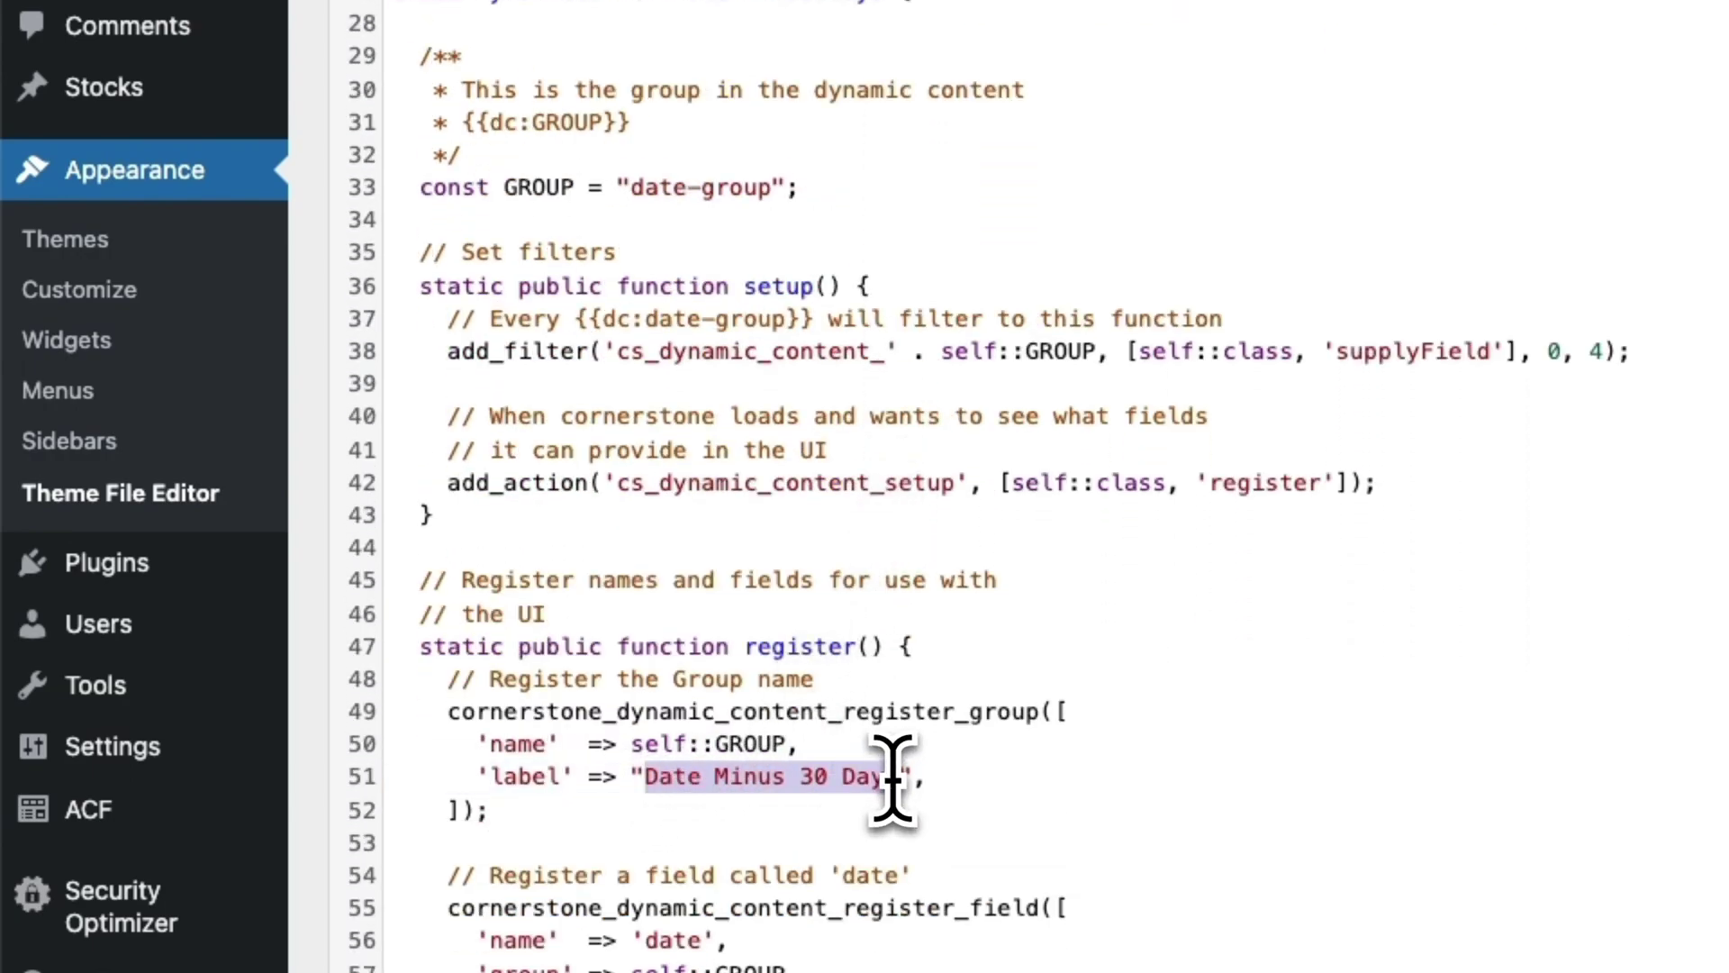
scroll(856, 810, down, 10)
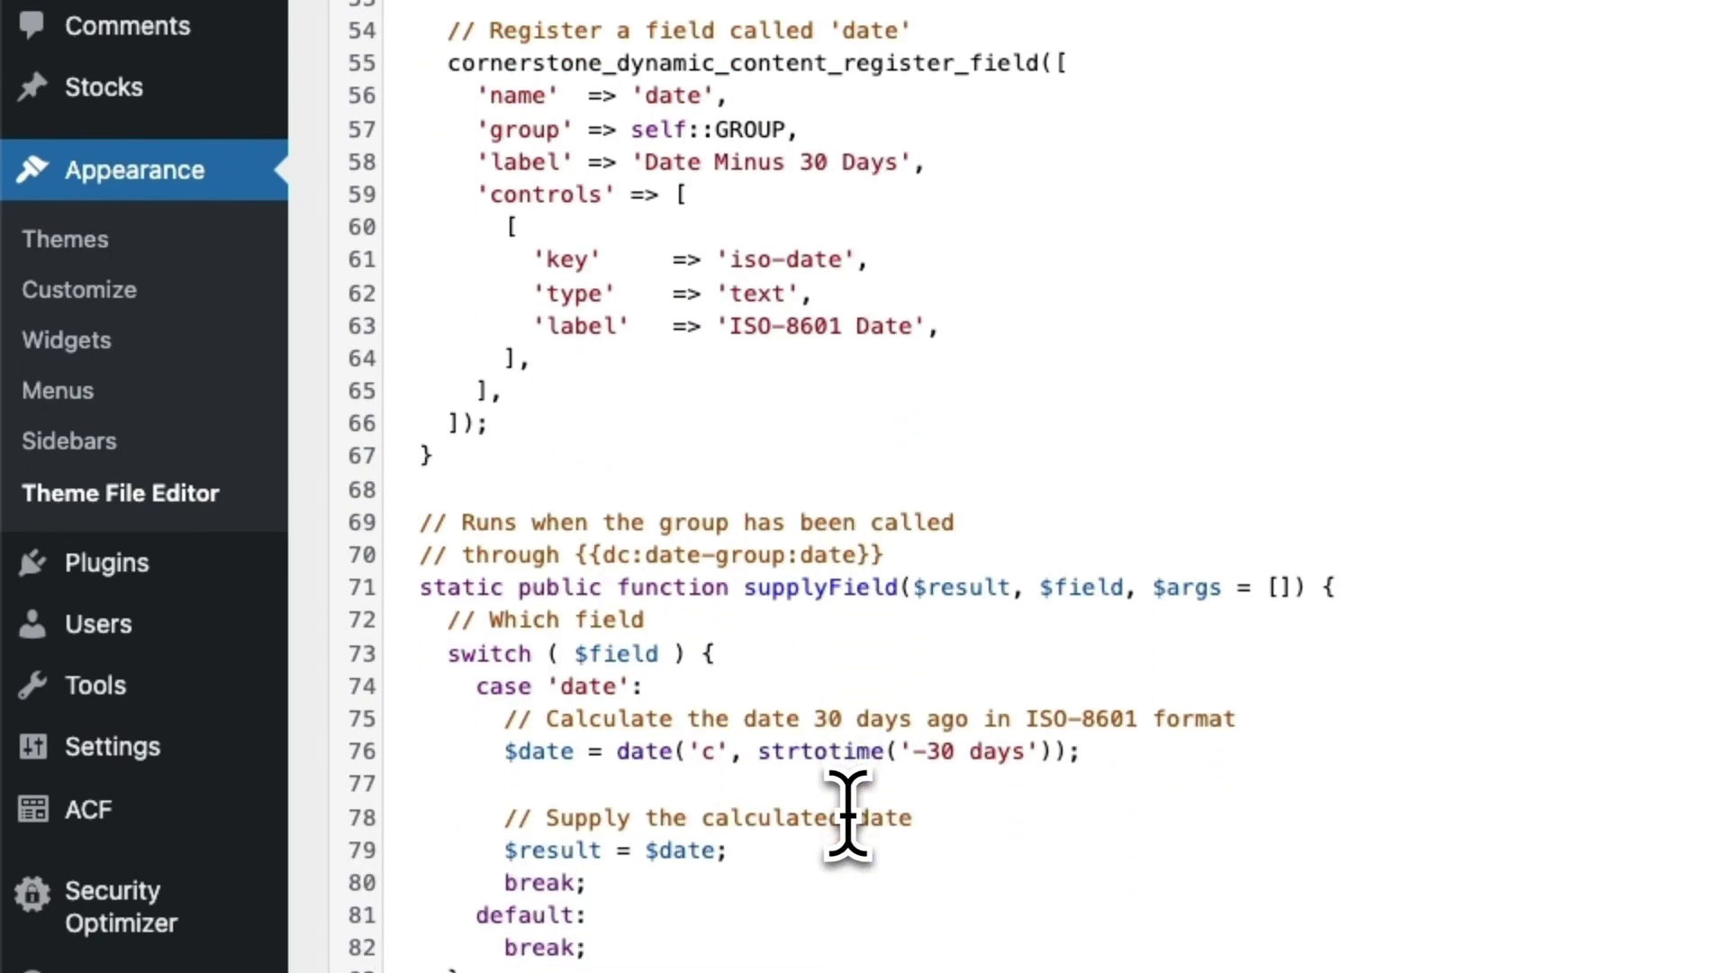
scroll(847, 815, down, 2)
drag(560, 599, 814, 668)
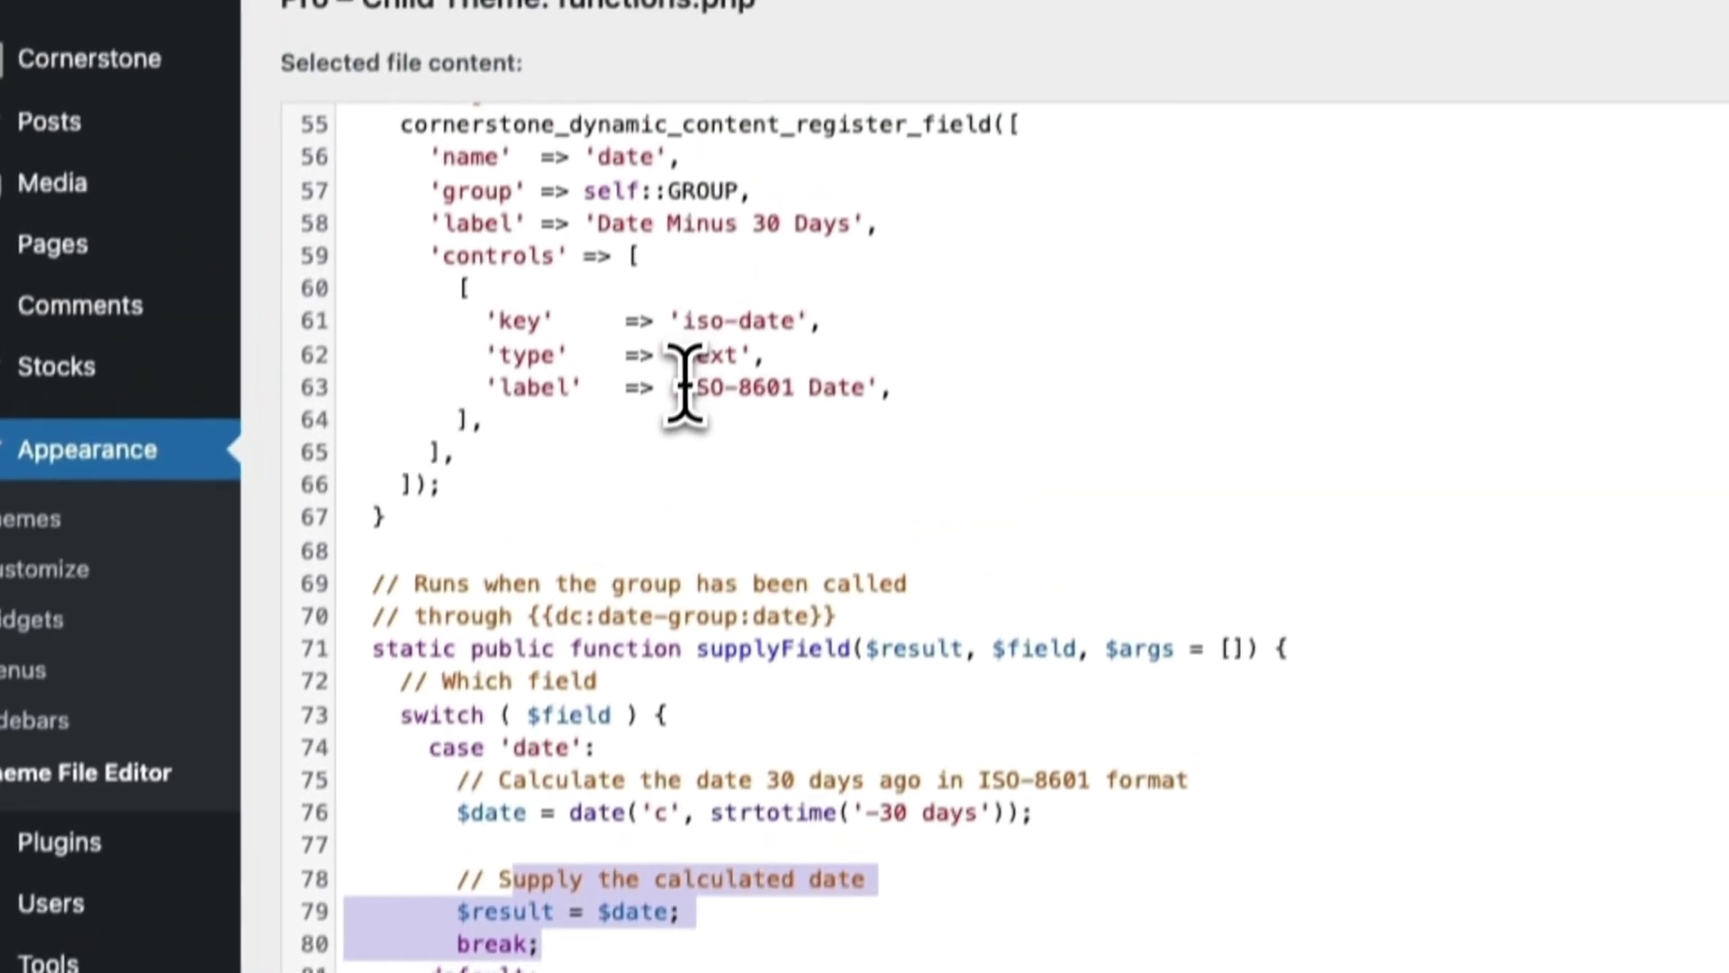
drag(729, 114, 831, 114)
drag(794, 468, 814, 513)
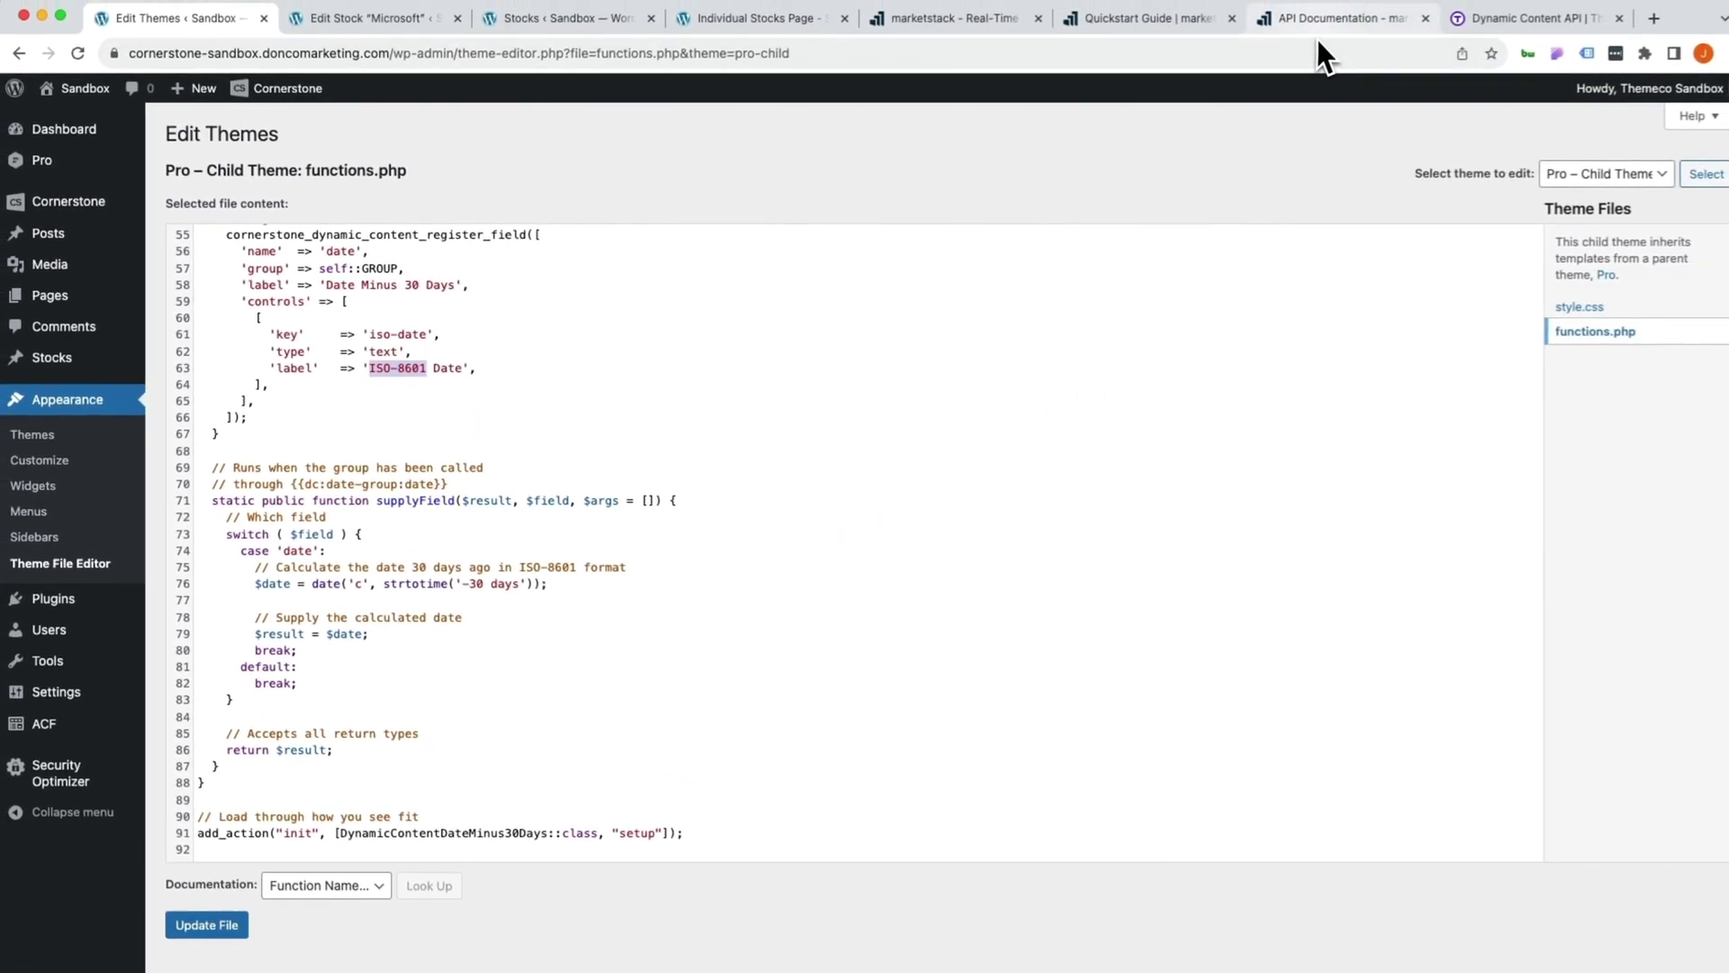
Check the marketstack API documentation for the ISO-8601 date format accepted by the date parameters.
click(1316, 27)
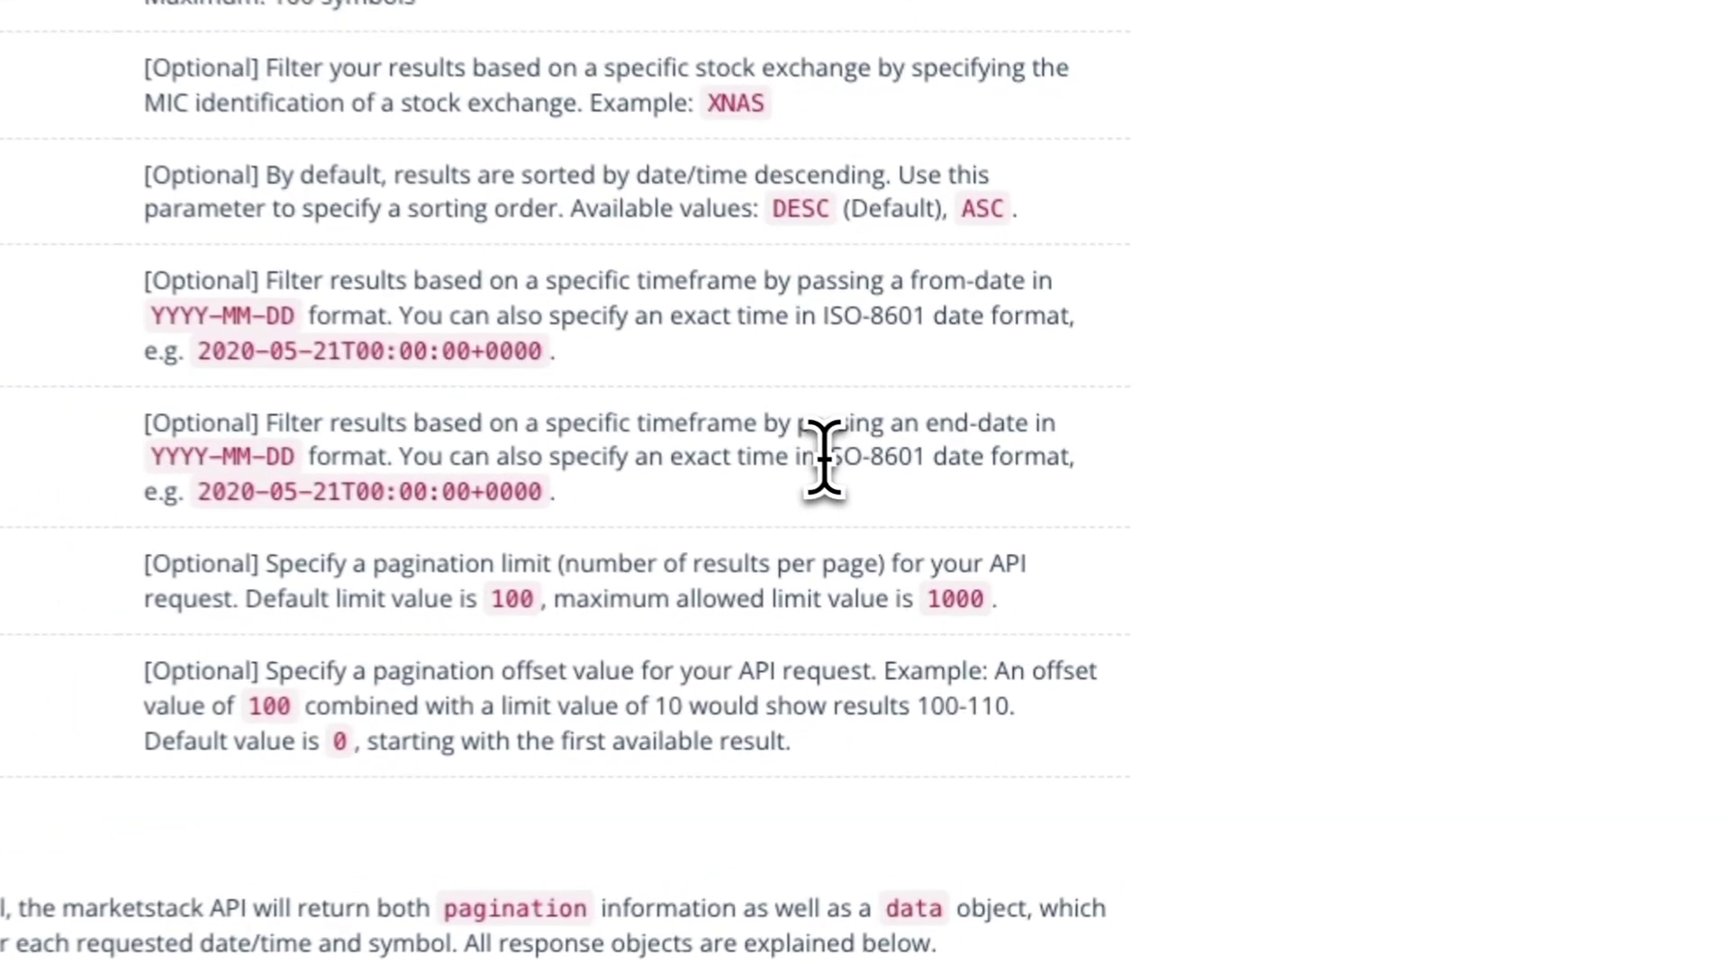
drag(1222, 602, 1272, 602)
drag(901, 449, 923, 521)
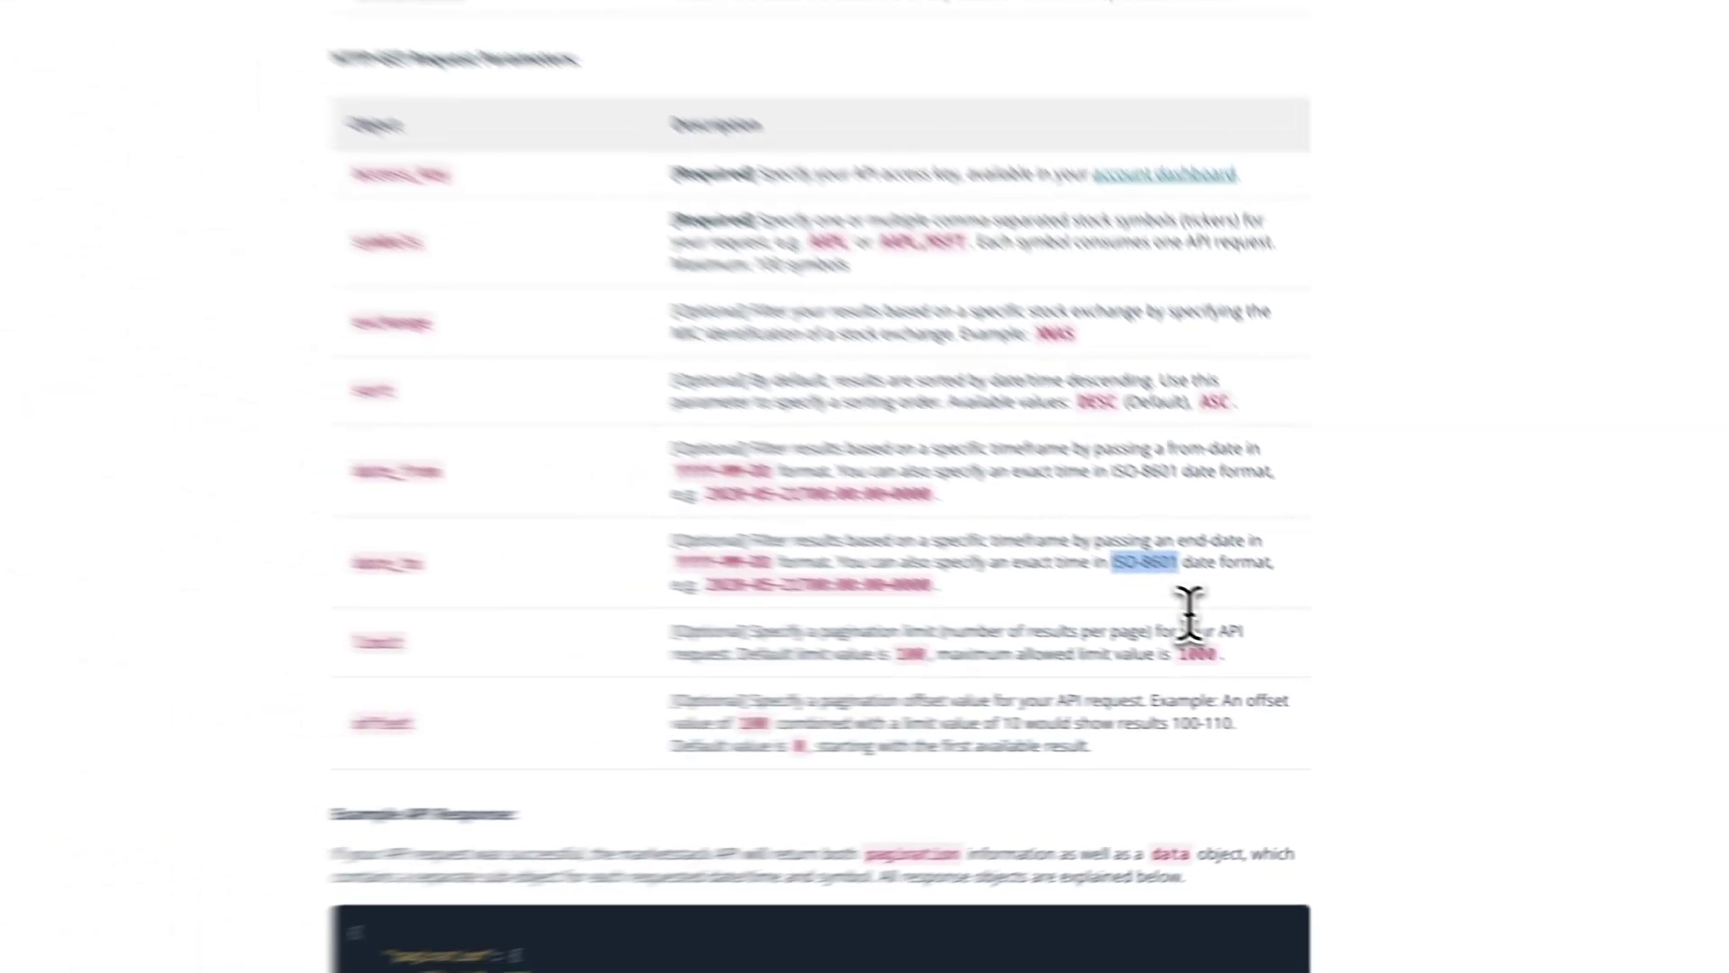
Update functions.php with the pasted code, and save and reload the Individual Stocks Page layout in Cornerstone.
key(super+1)
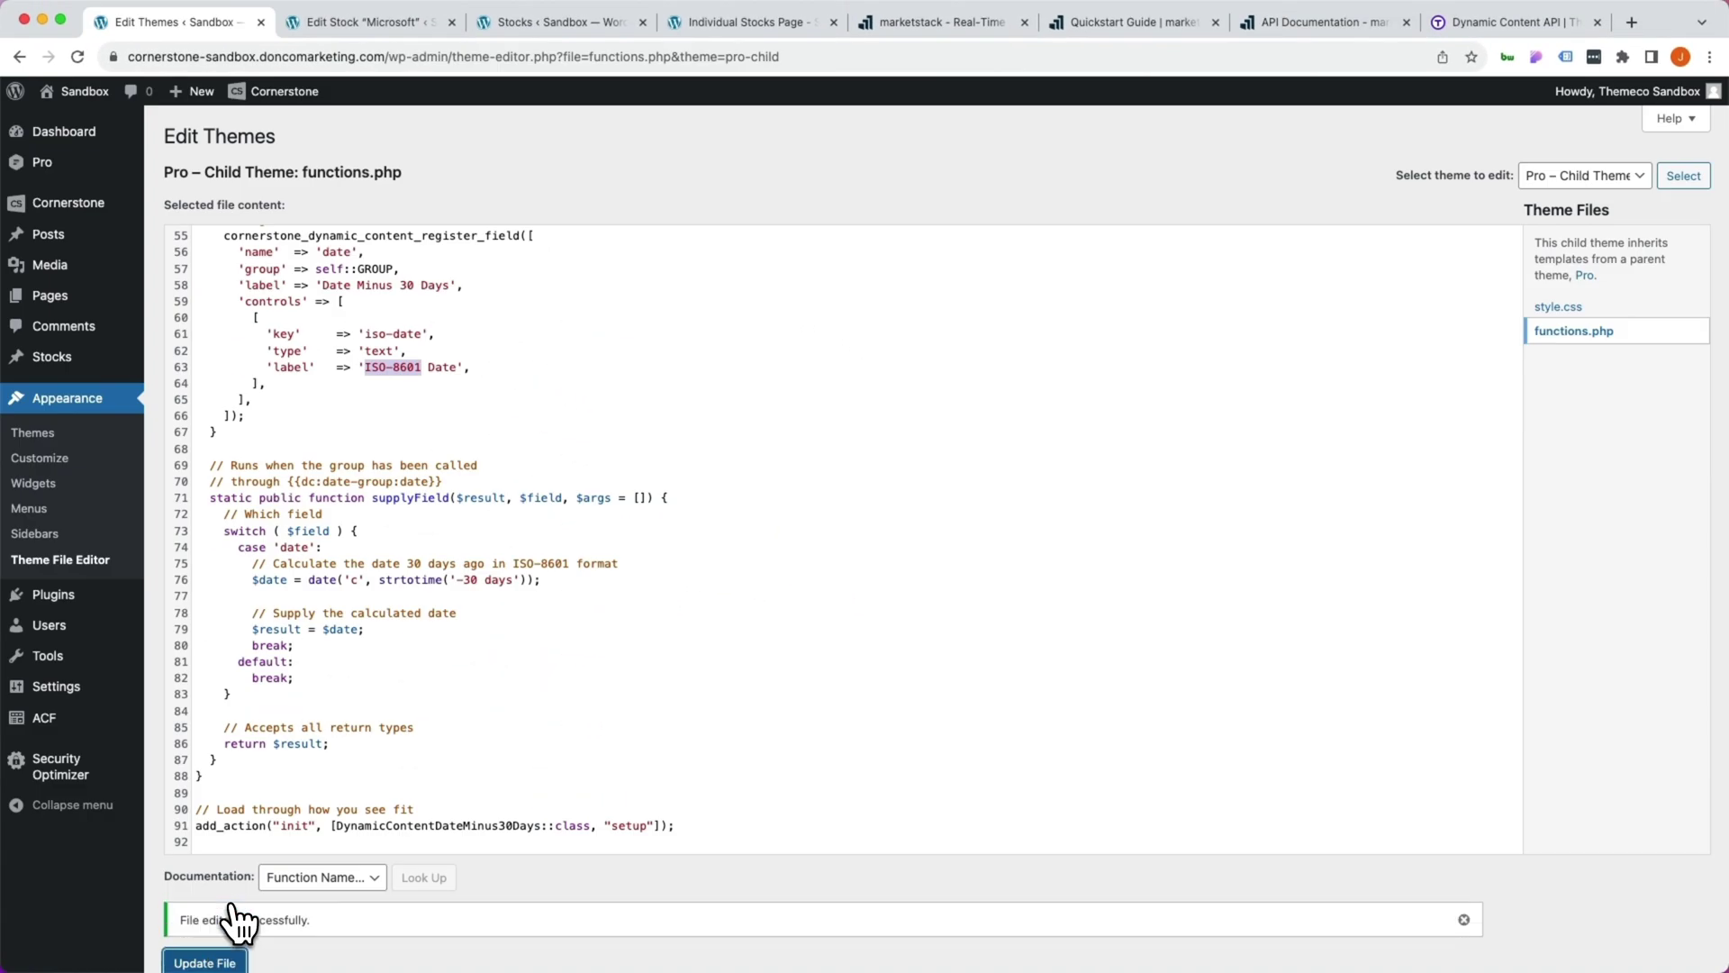
click(738, 22)
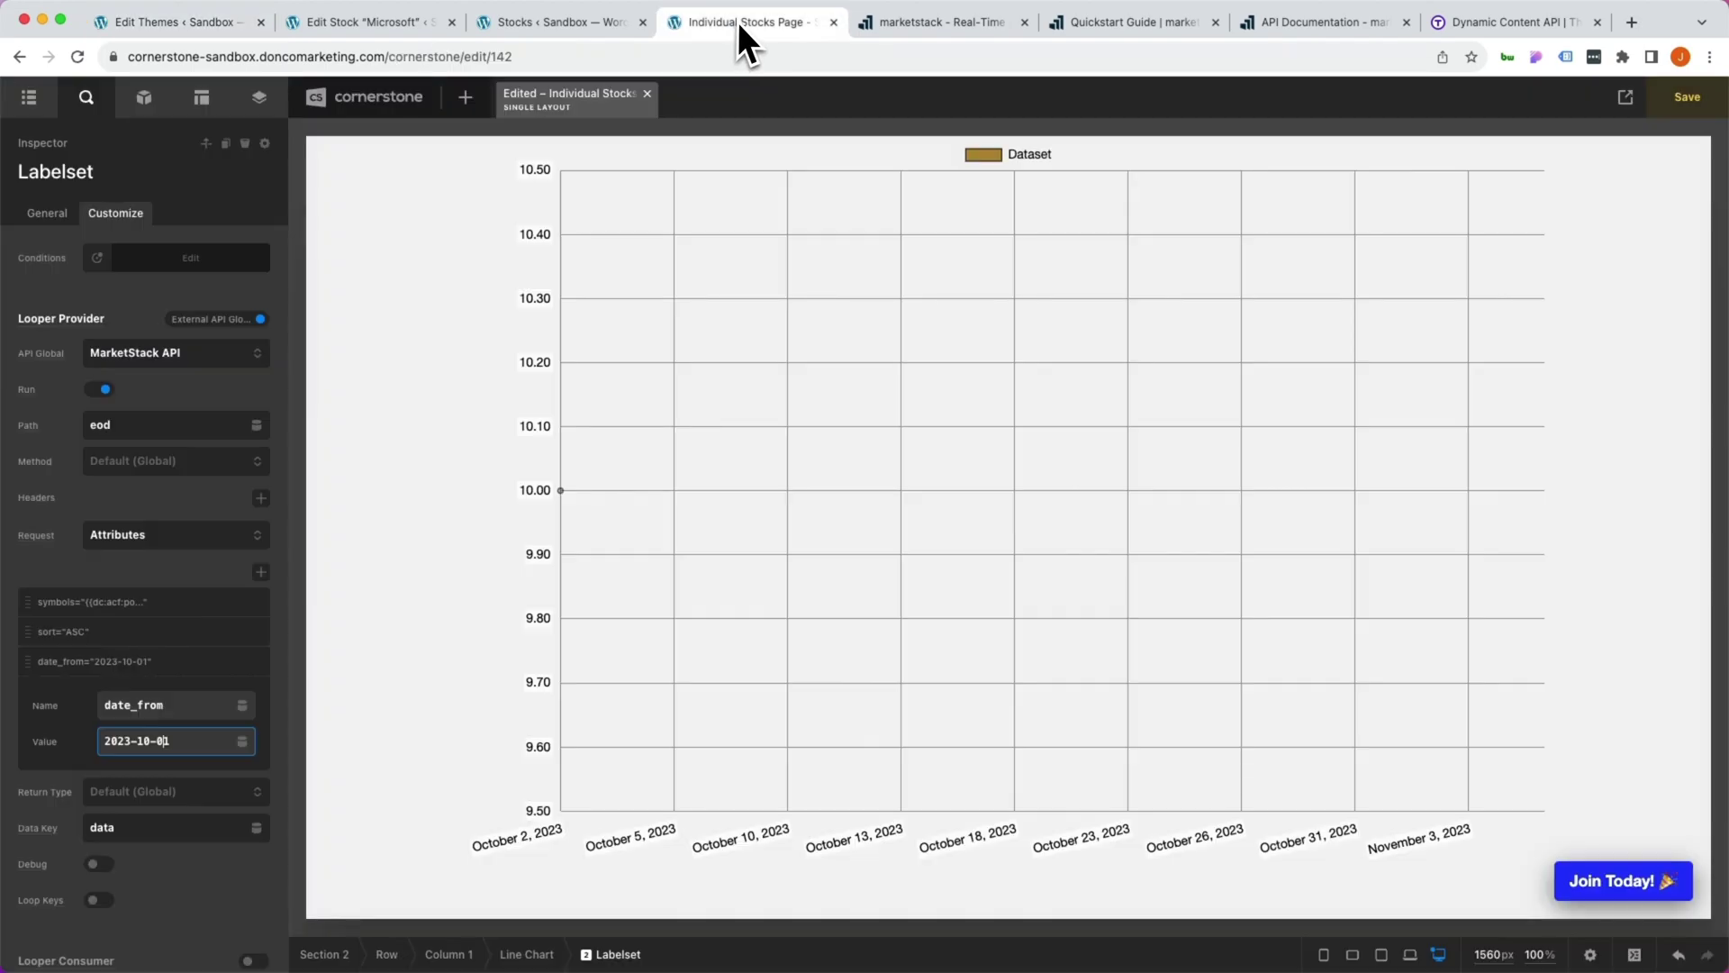
key(super+s)
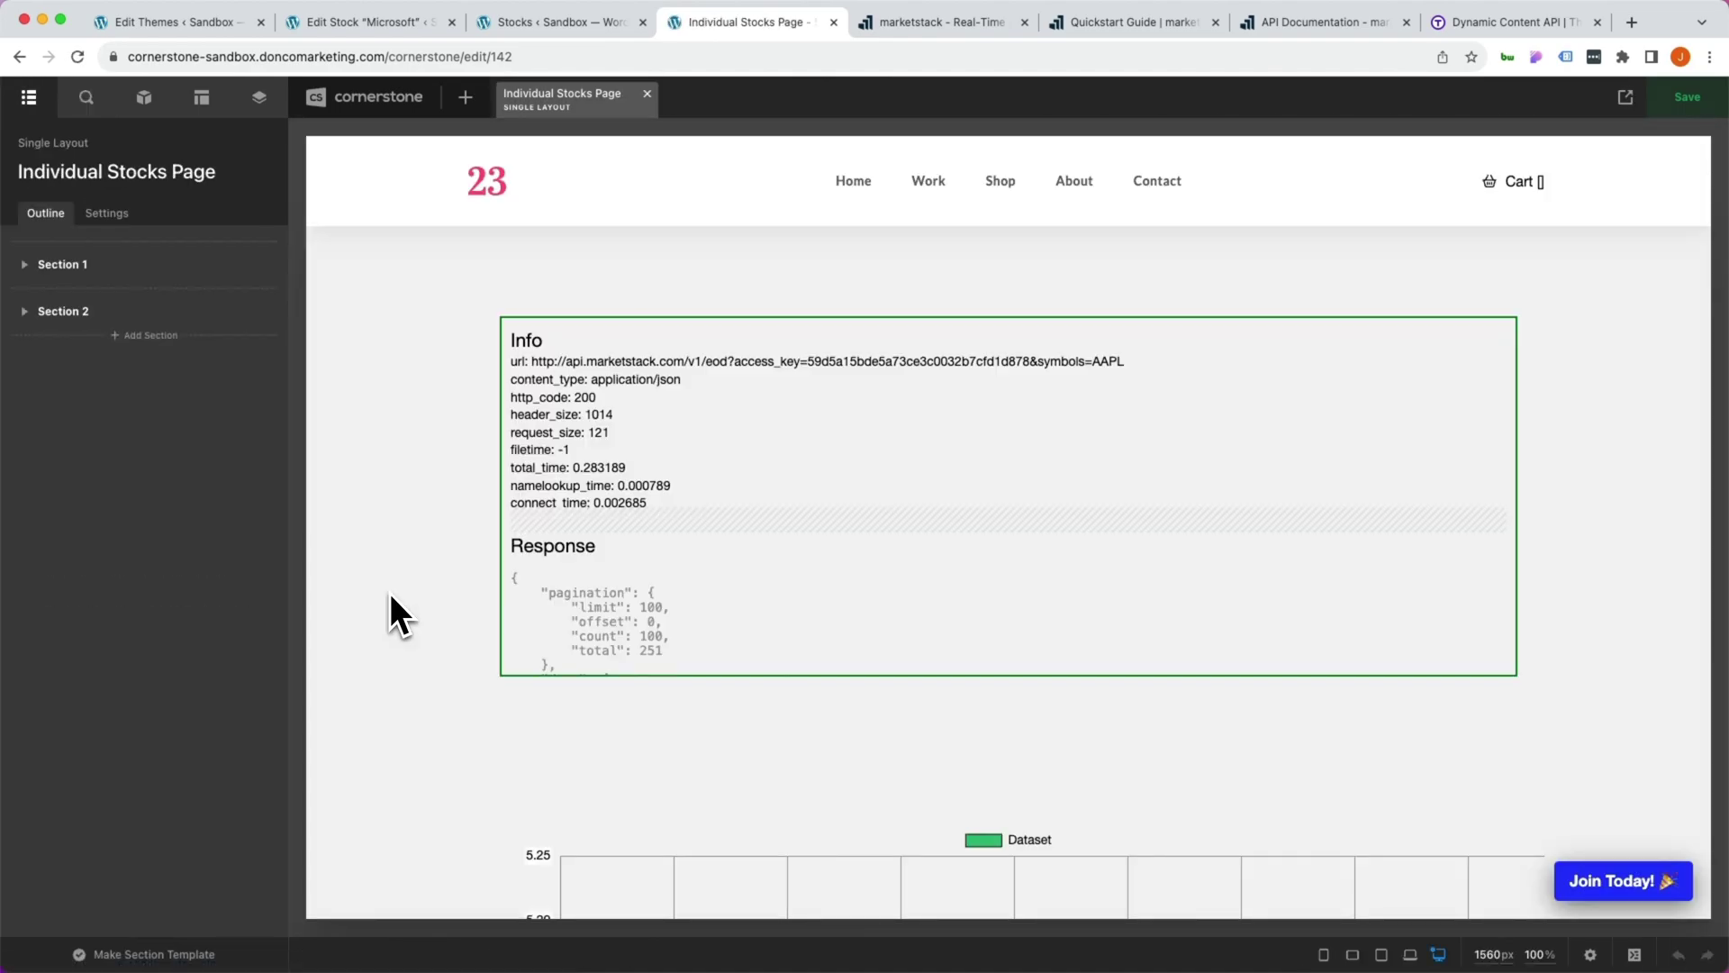
scroll(391, 593, down, 8)
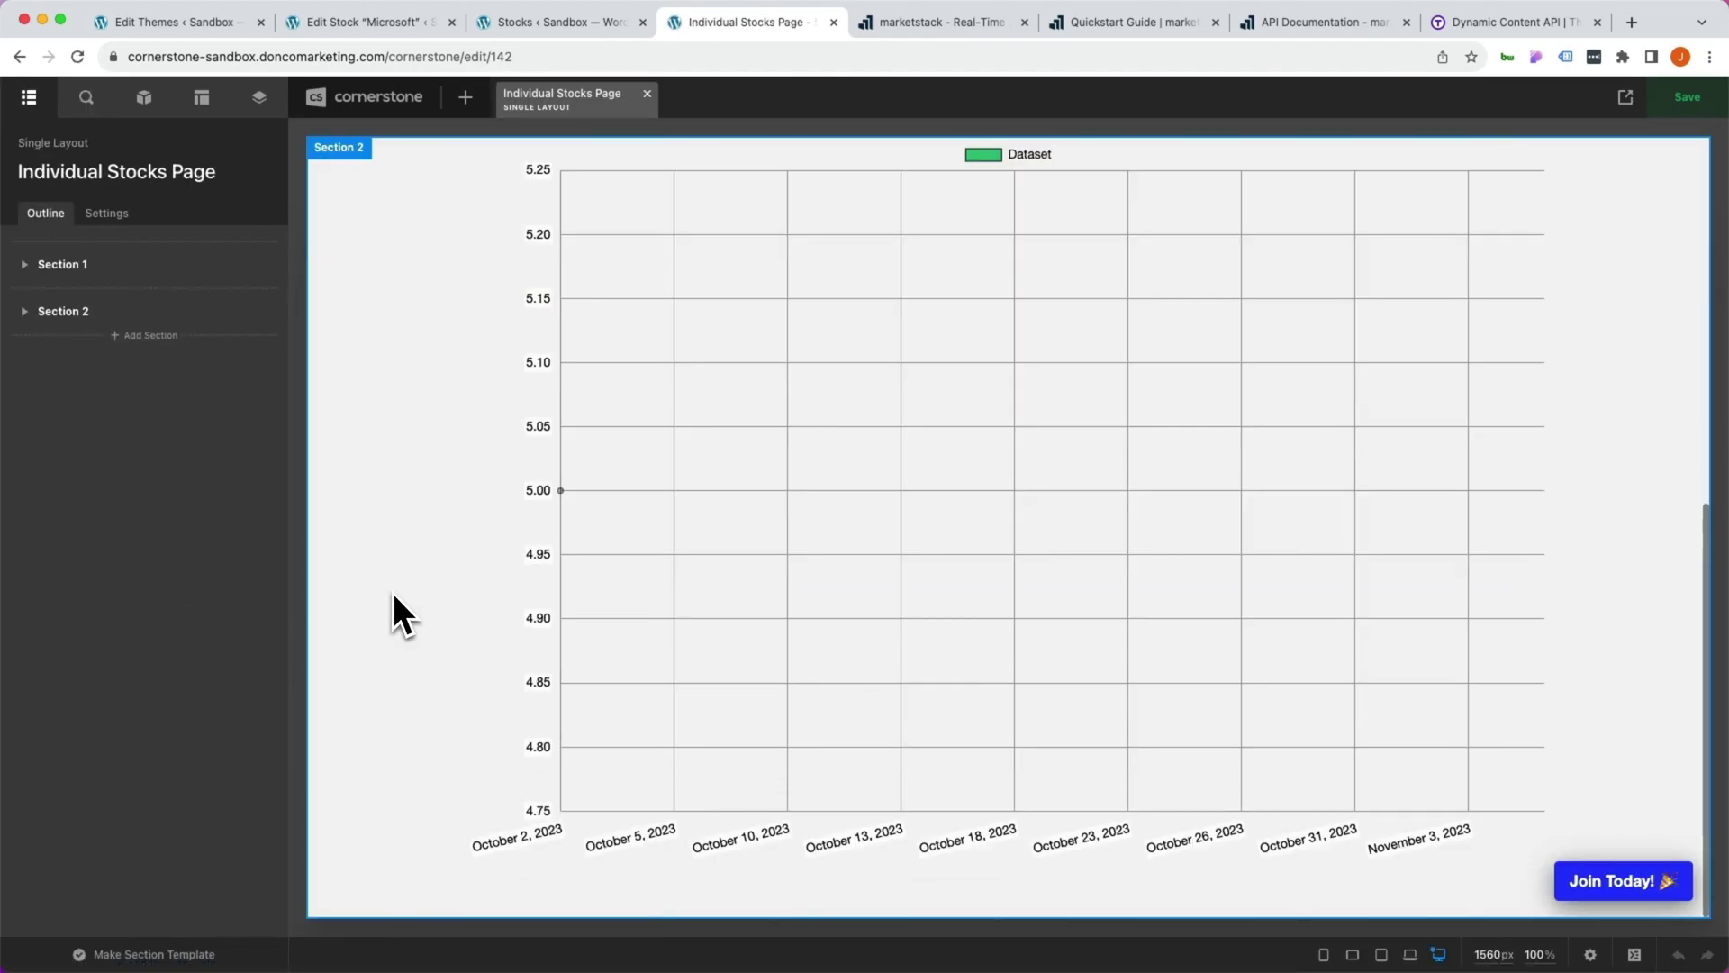
Replace the fixed date_from value in the line chart's Labelset looper request with the Date Minus 30 Days dynamic content.
click(730, 617)
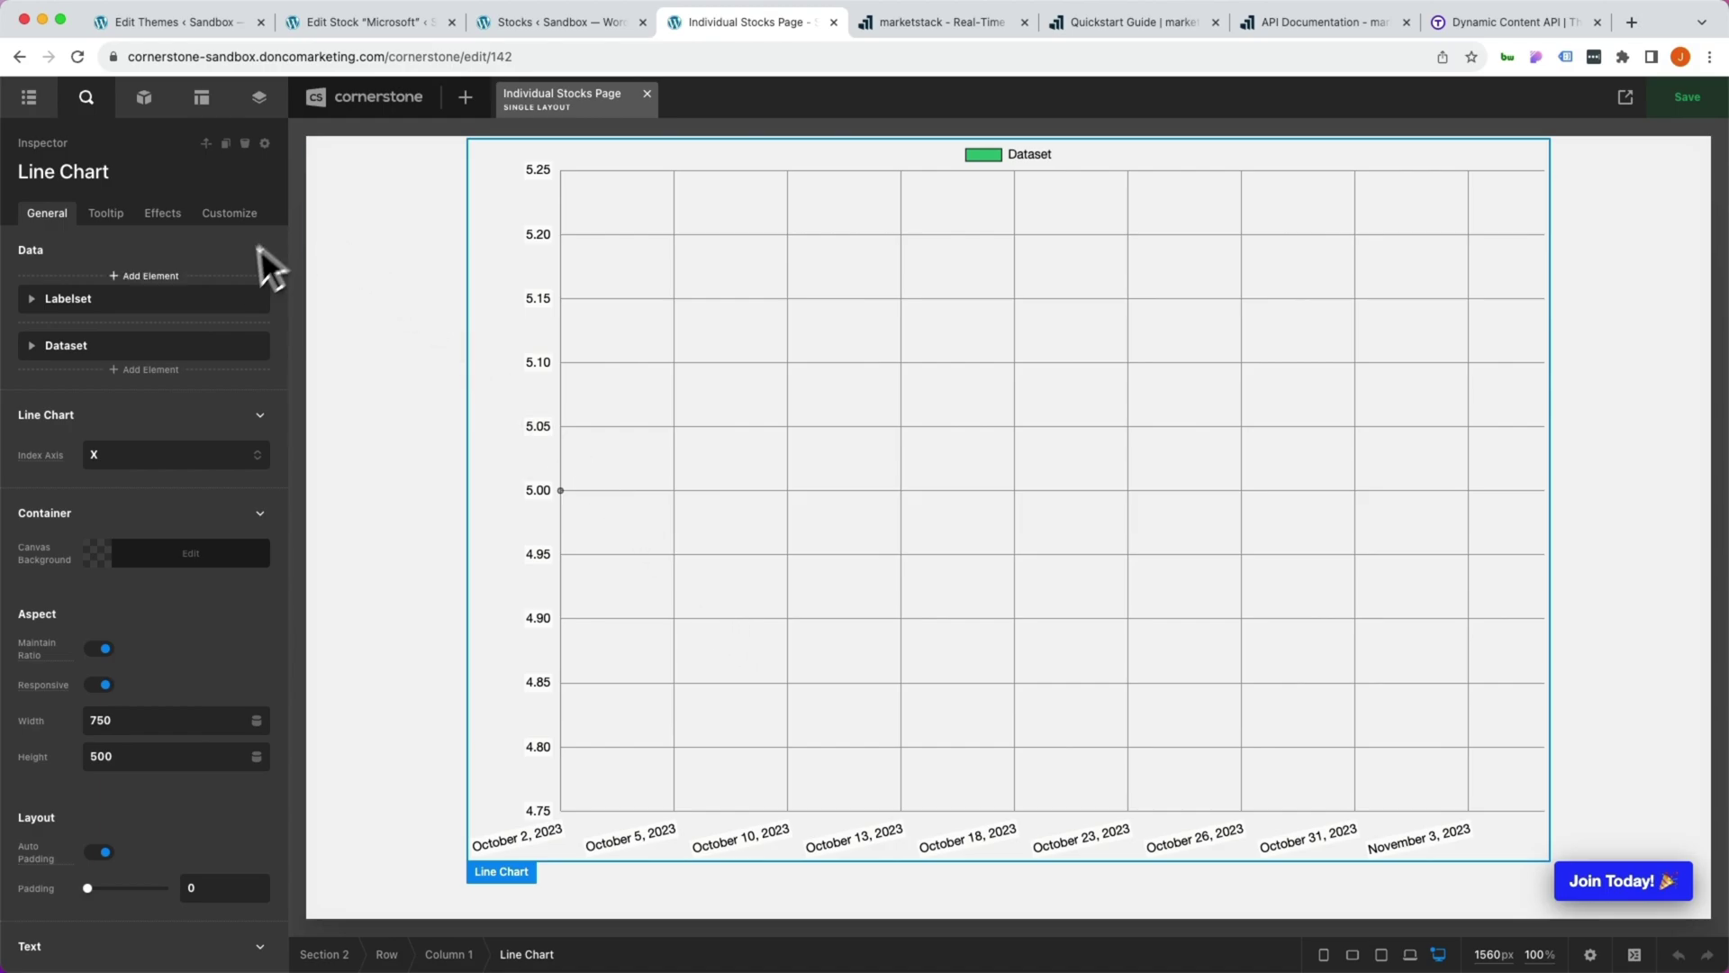
click(204, 305)
click(126, 215)
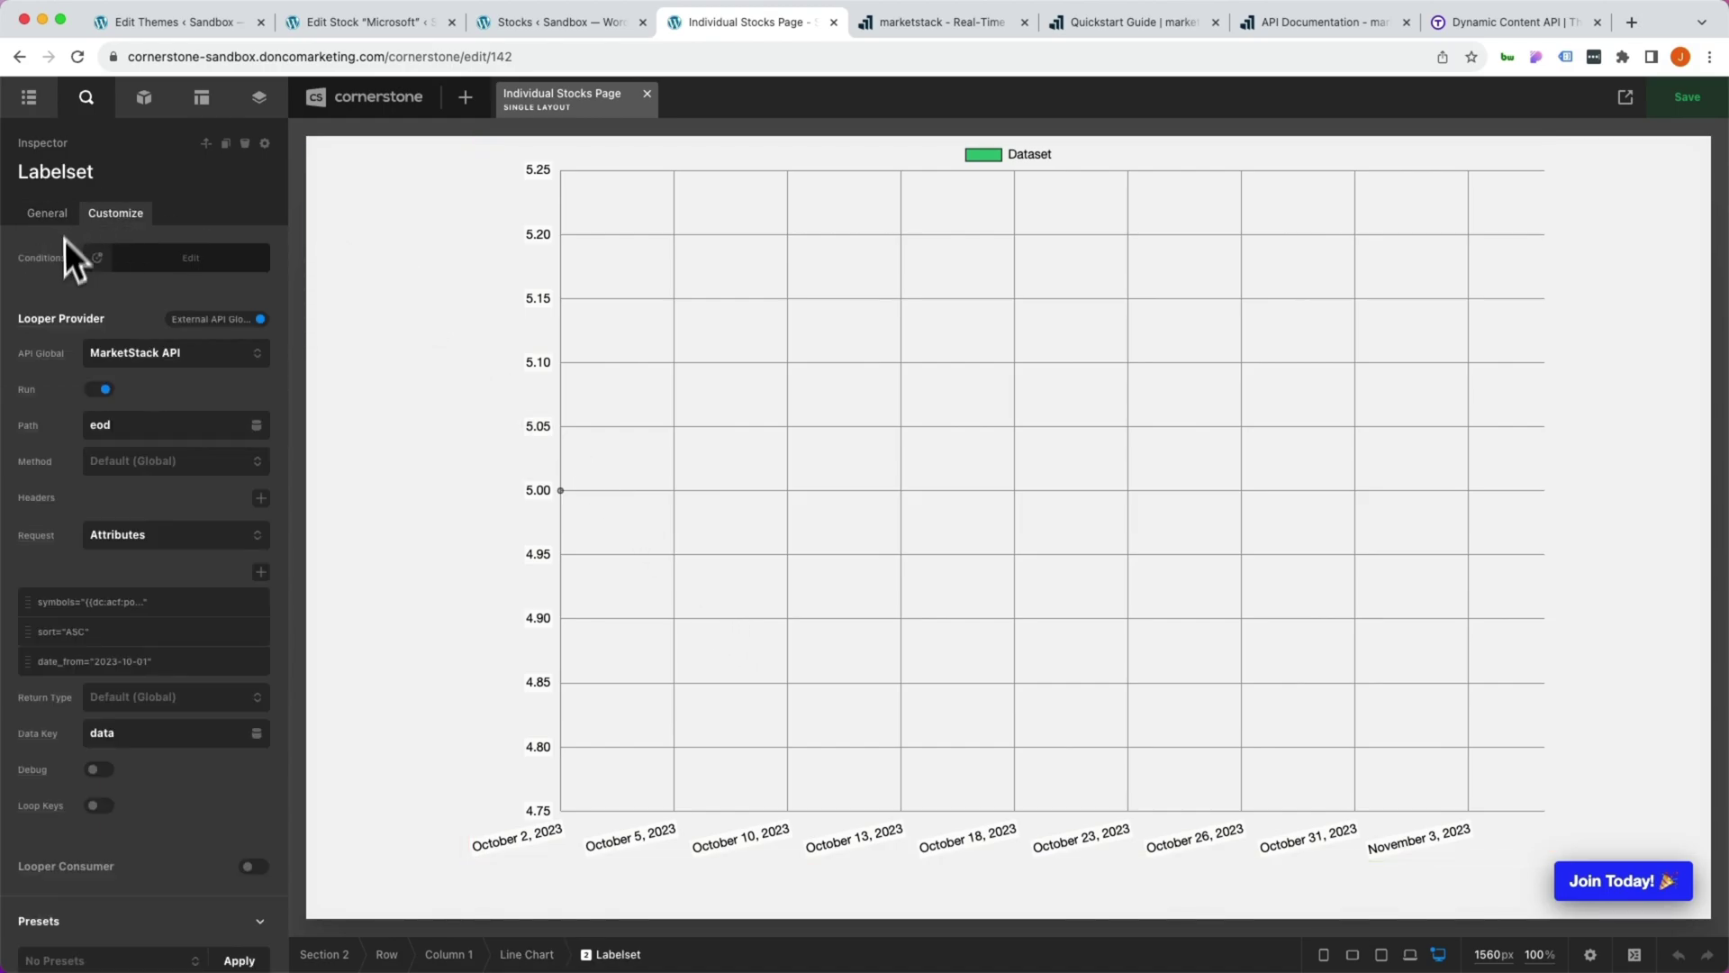
click(95, 661)
triple_click(298, 599)
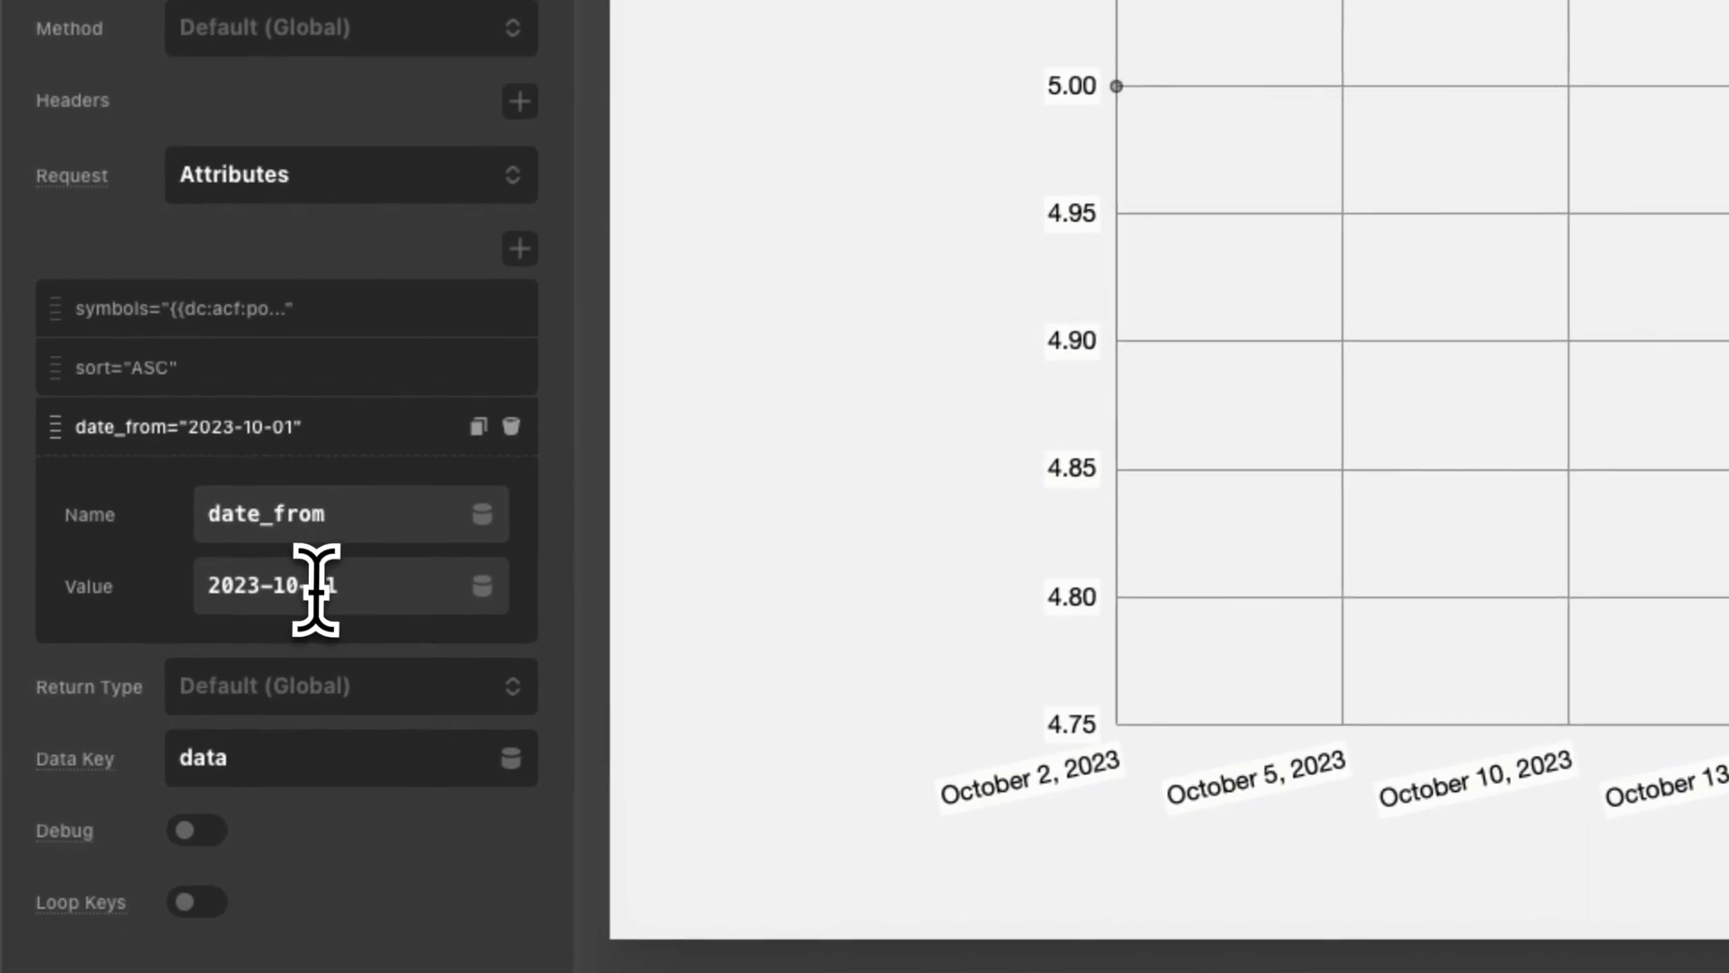
key(BackSpace)
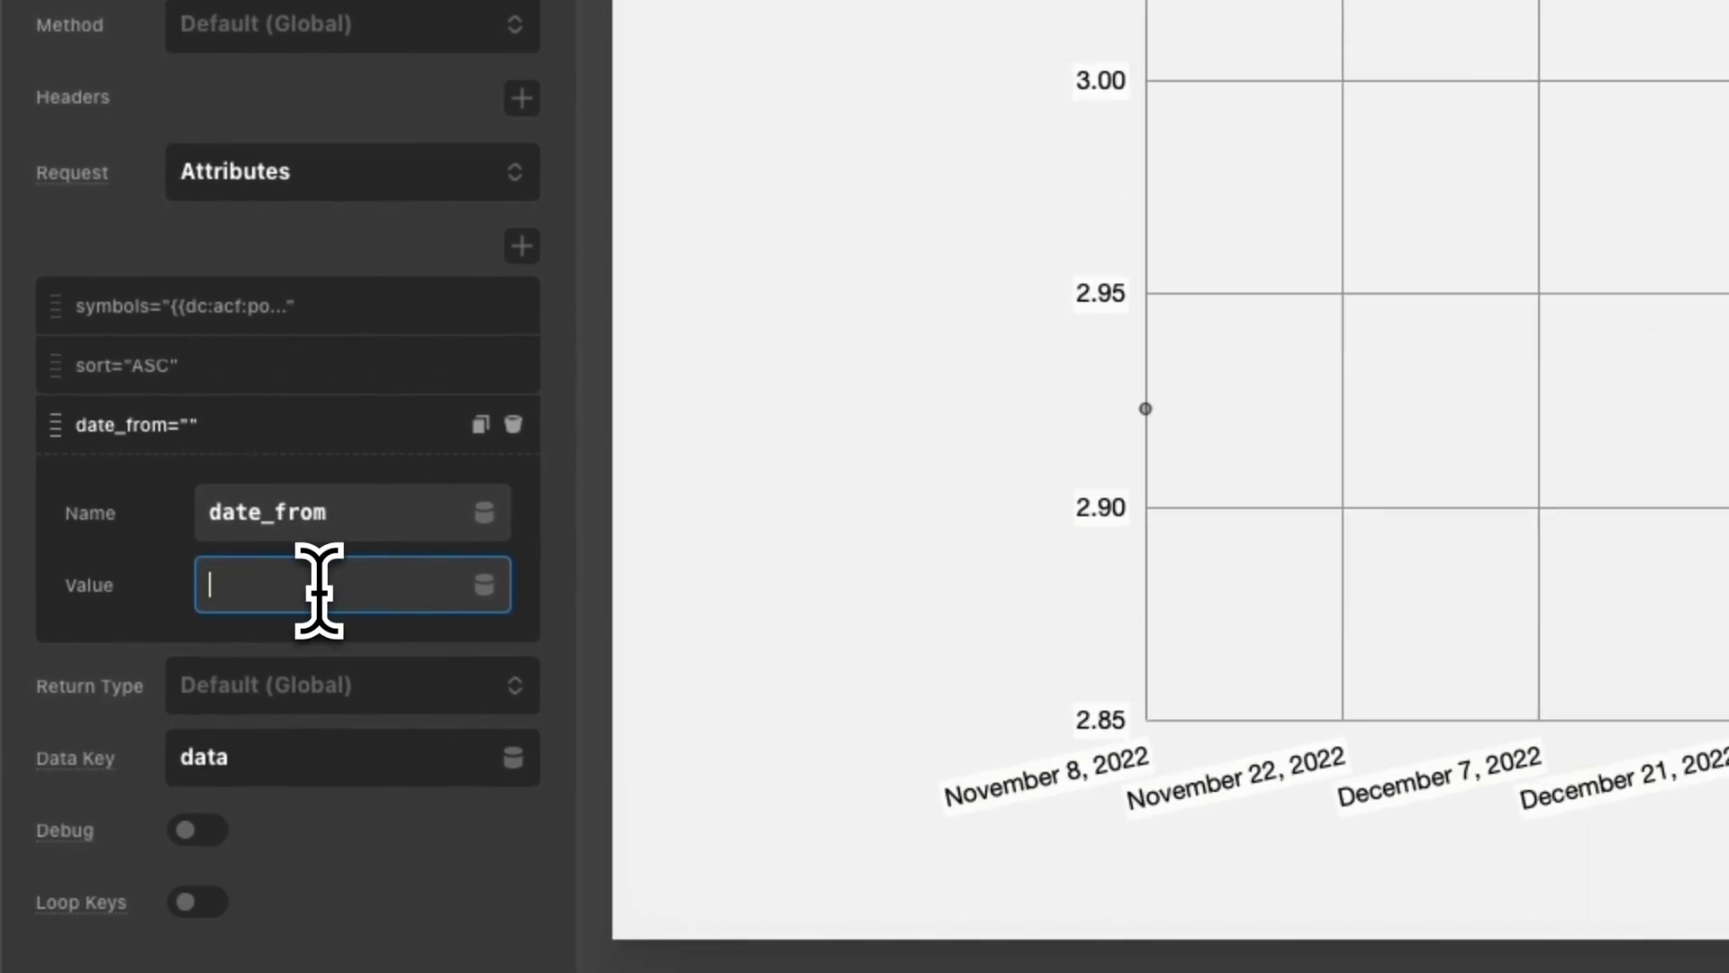
click(483, 587)
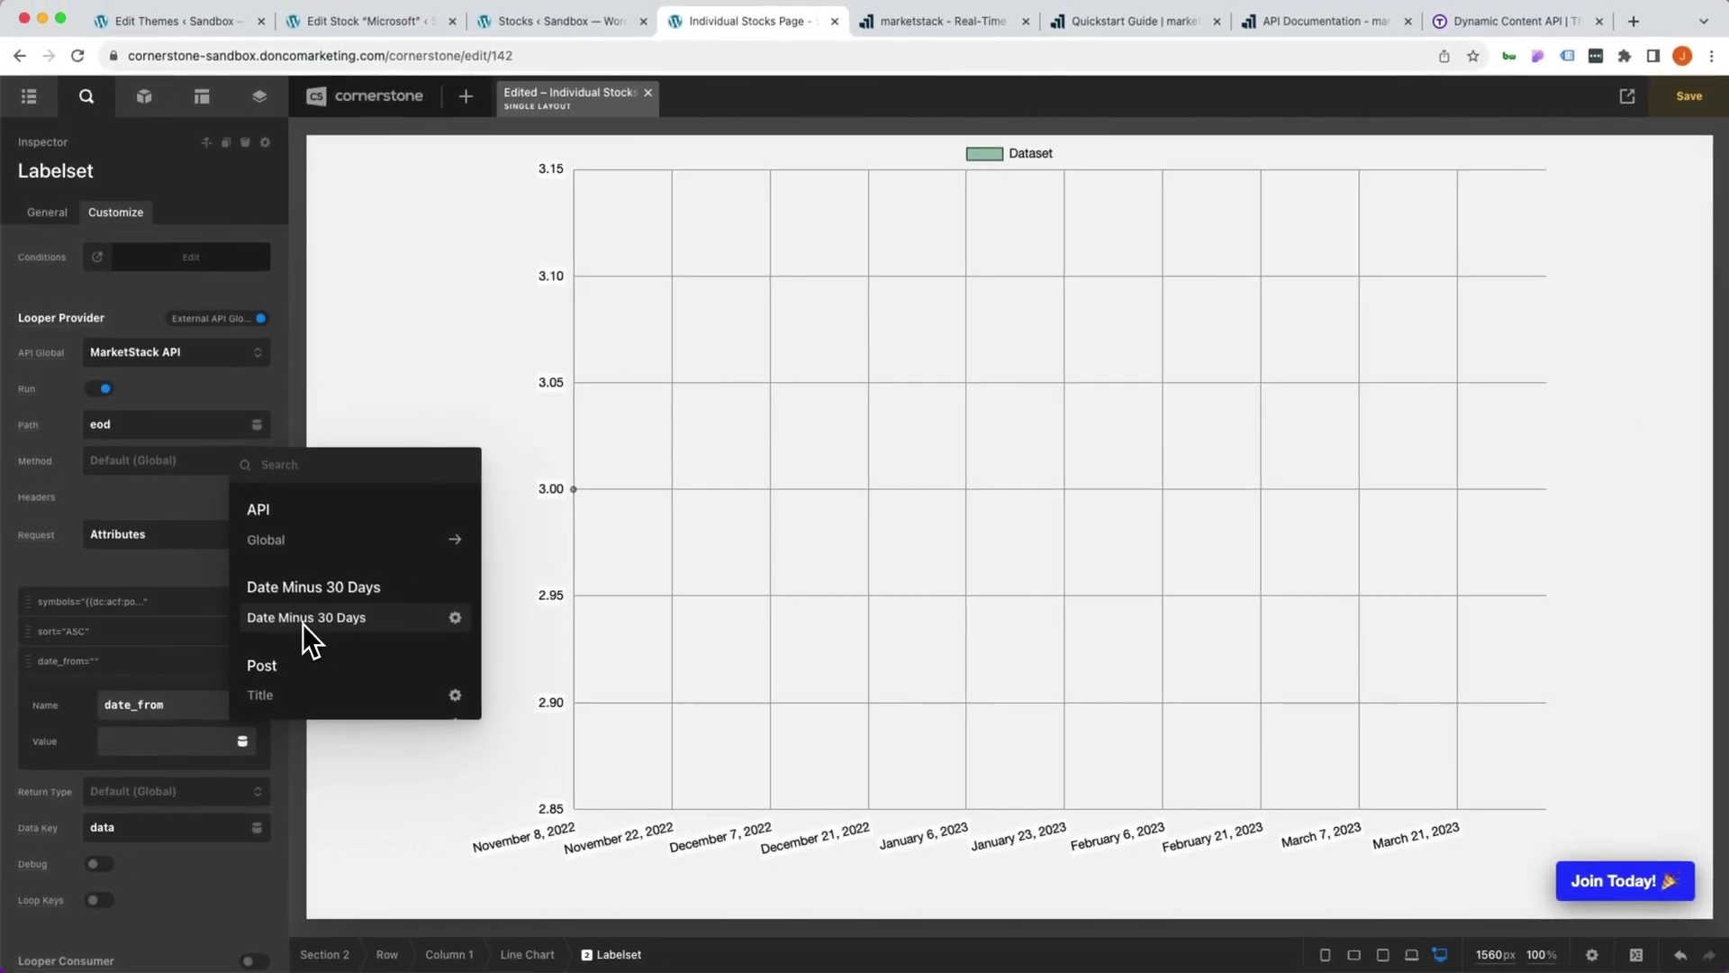
click(306, 615)
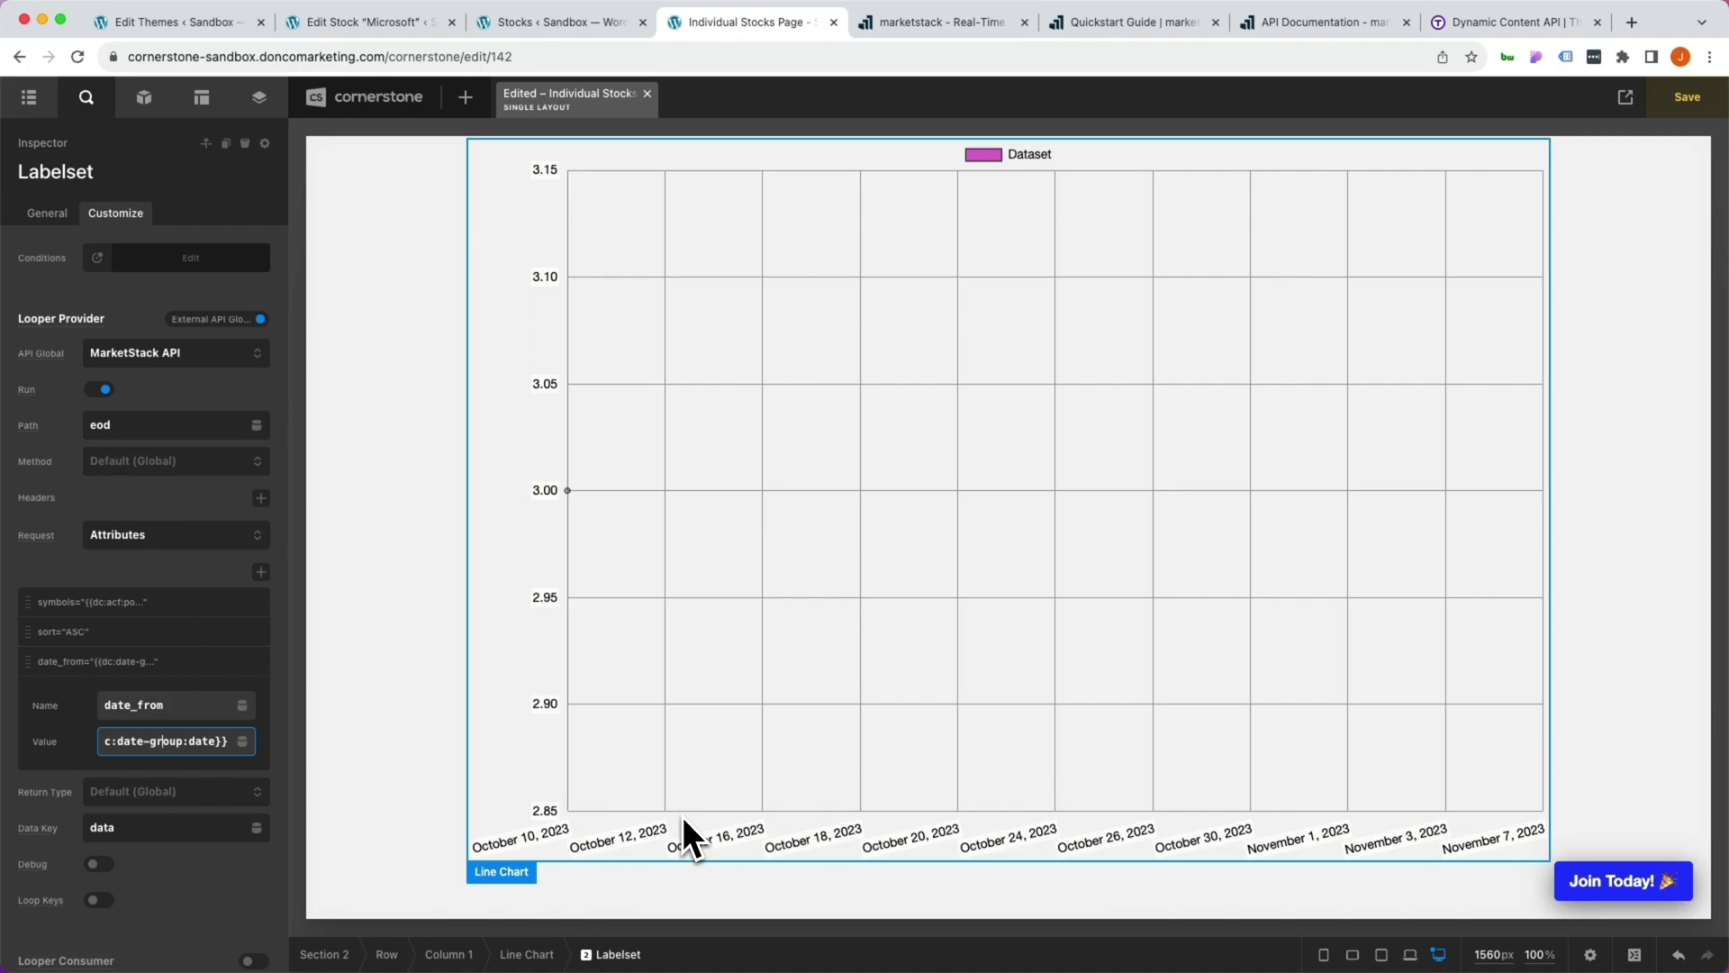
click(139, 672)
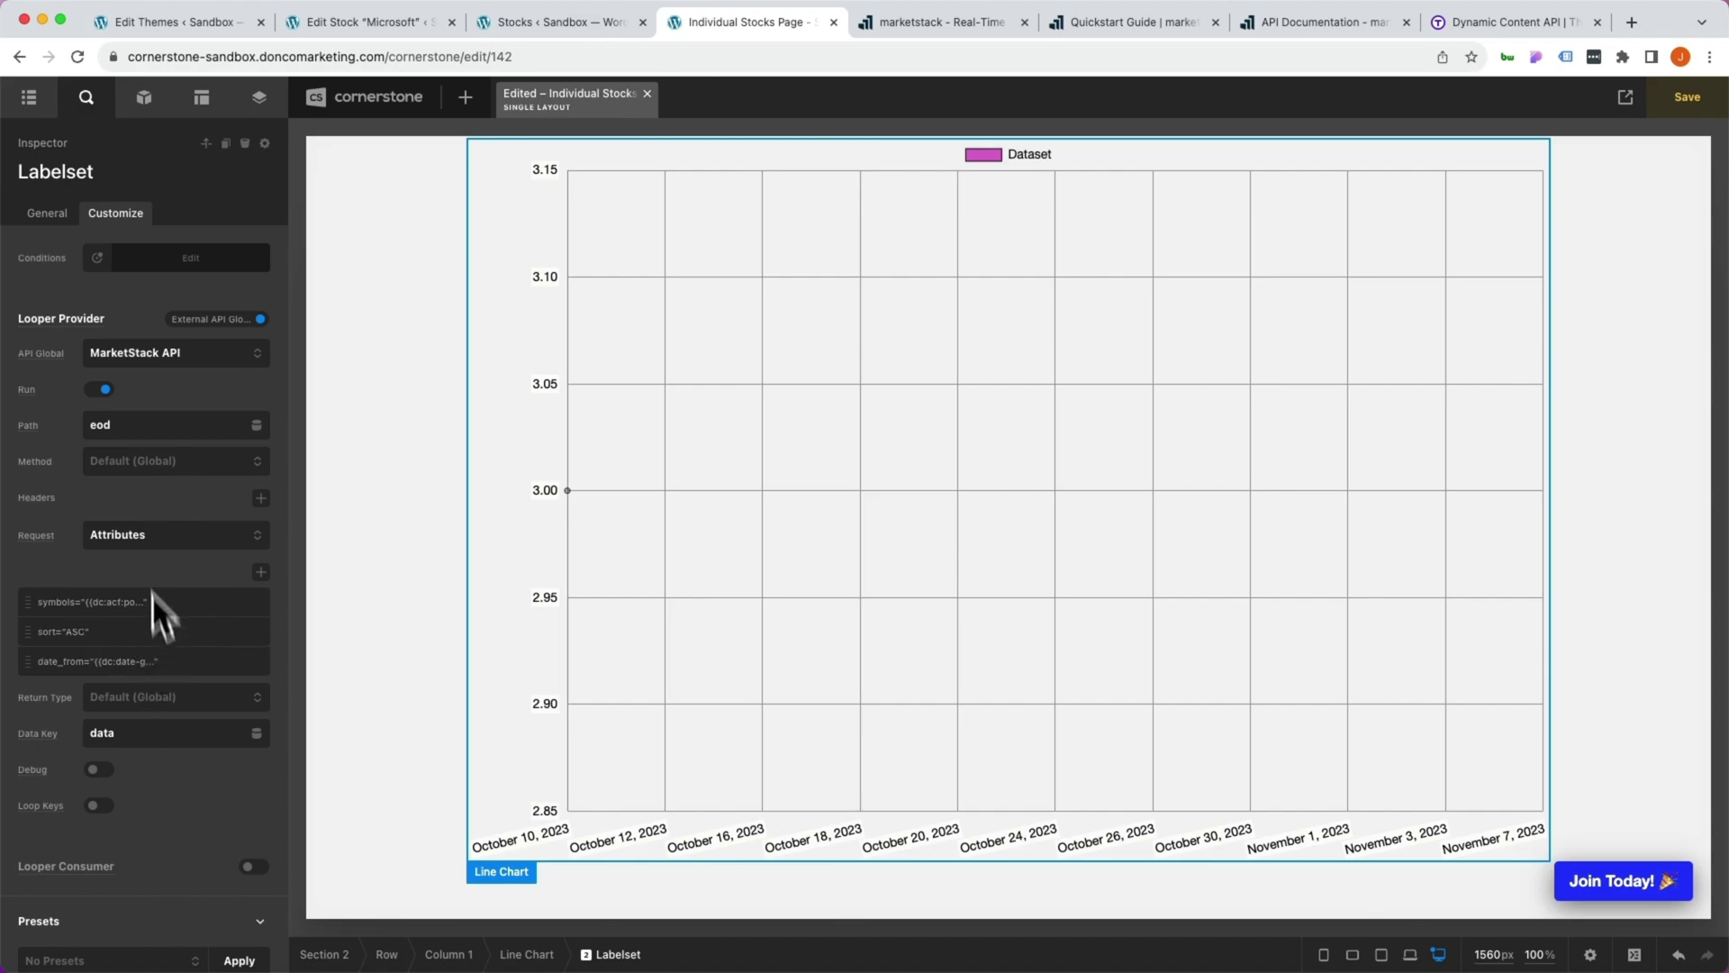
Enable a Looper Provider of type External API Global on the line chart's Dataset.
click(207, 144)
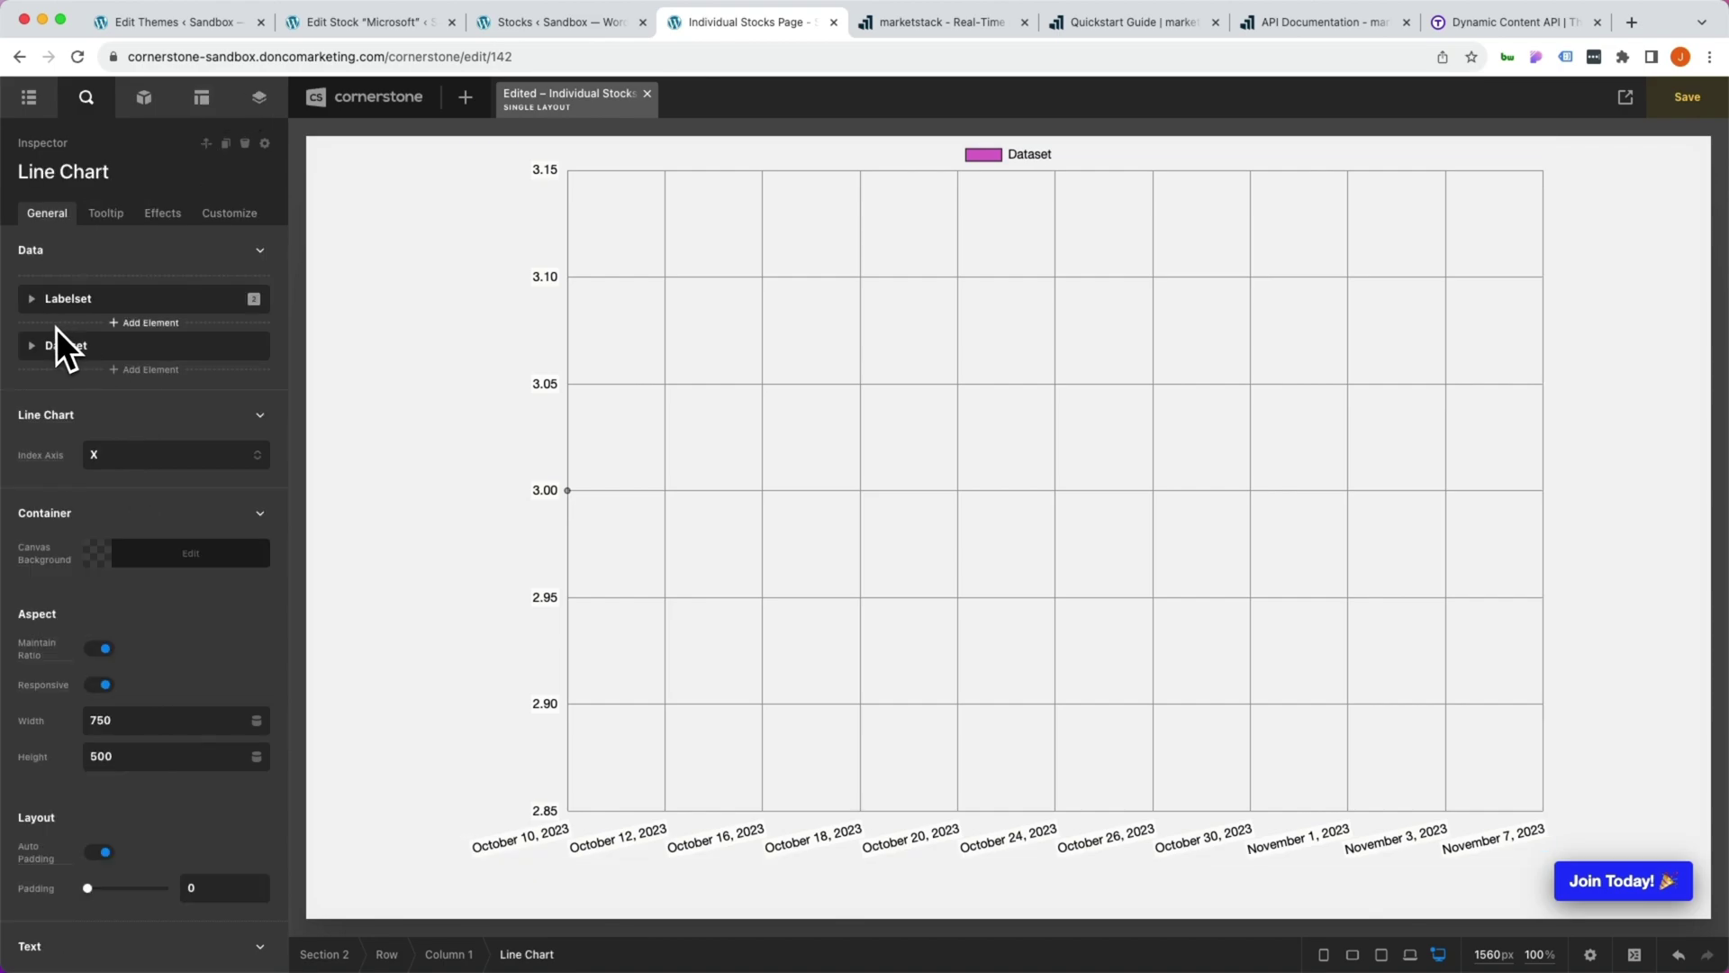
click(200, 346)
click(117, 214)
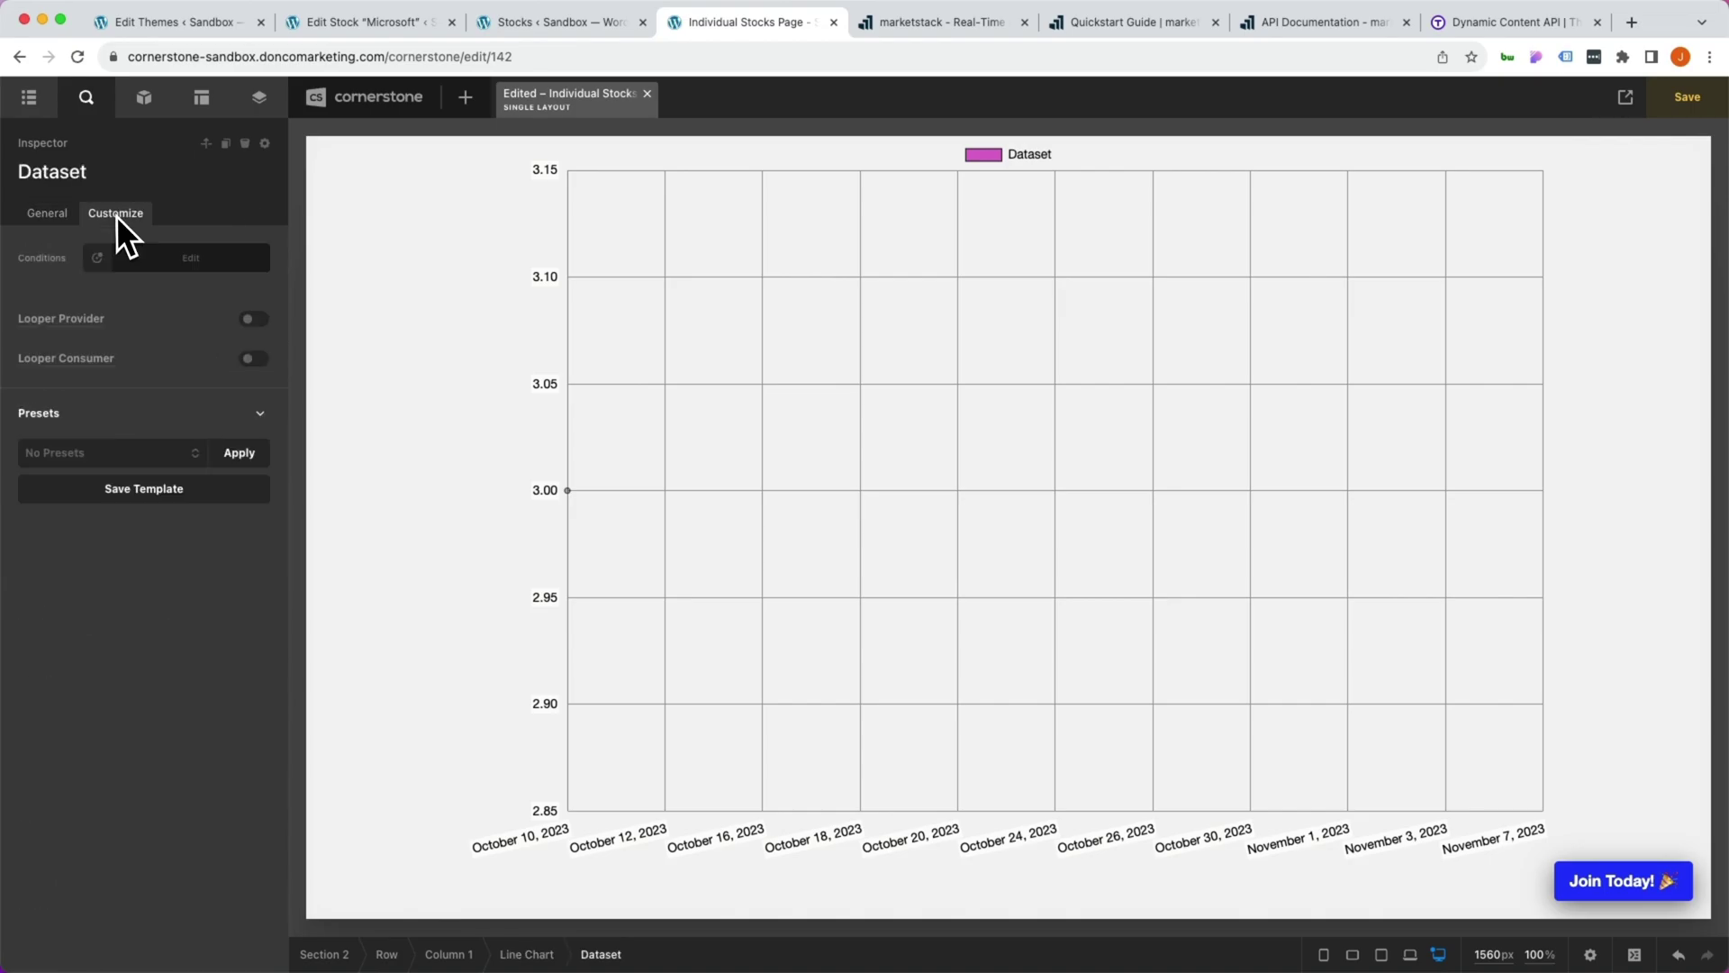
click(255, 320)
scroll(314, 477, down, 5)
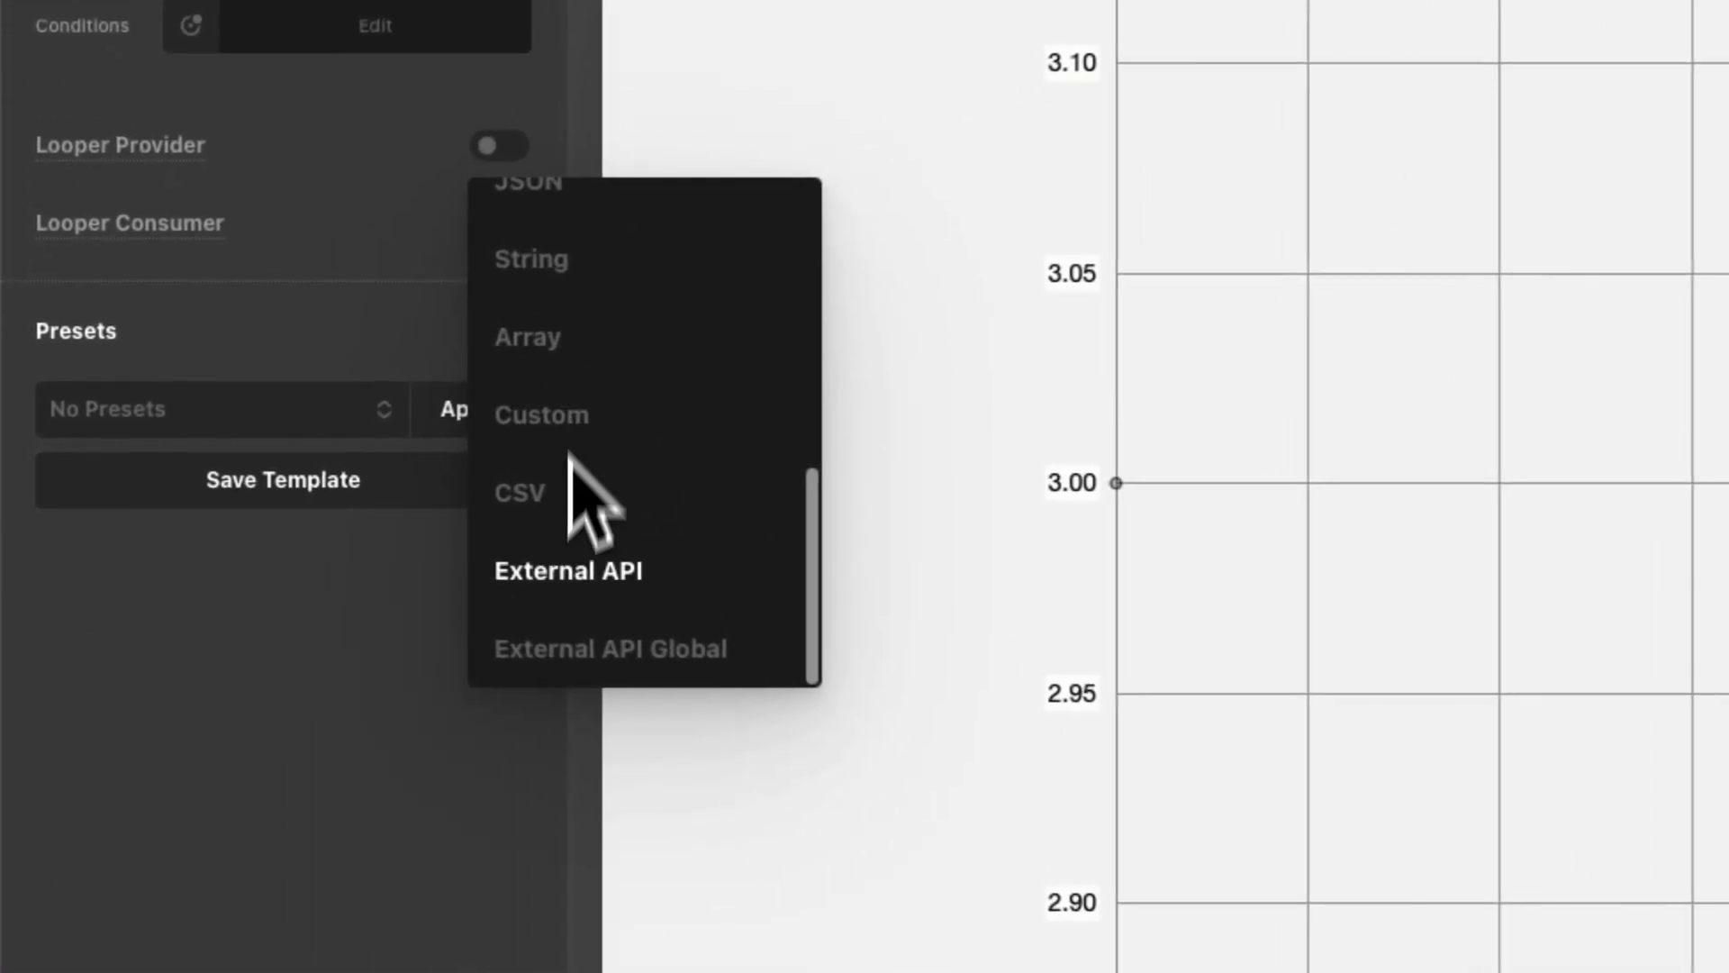
click(271, 543)
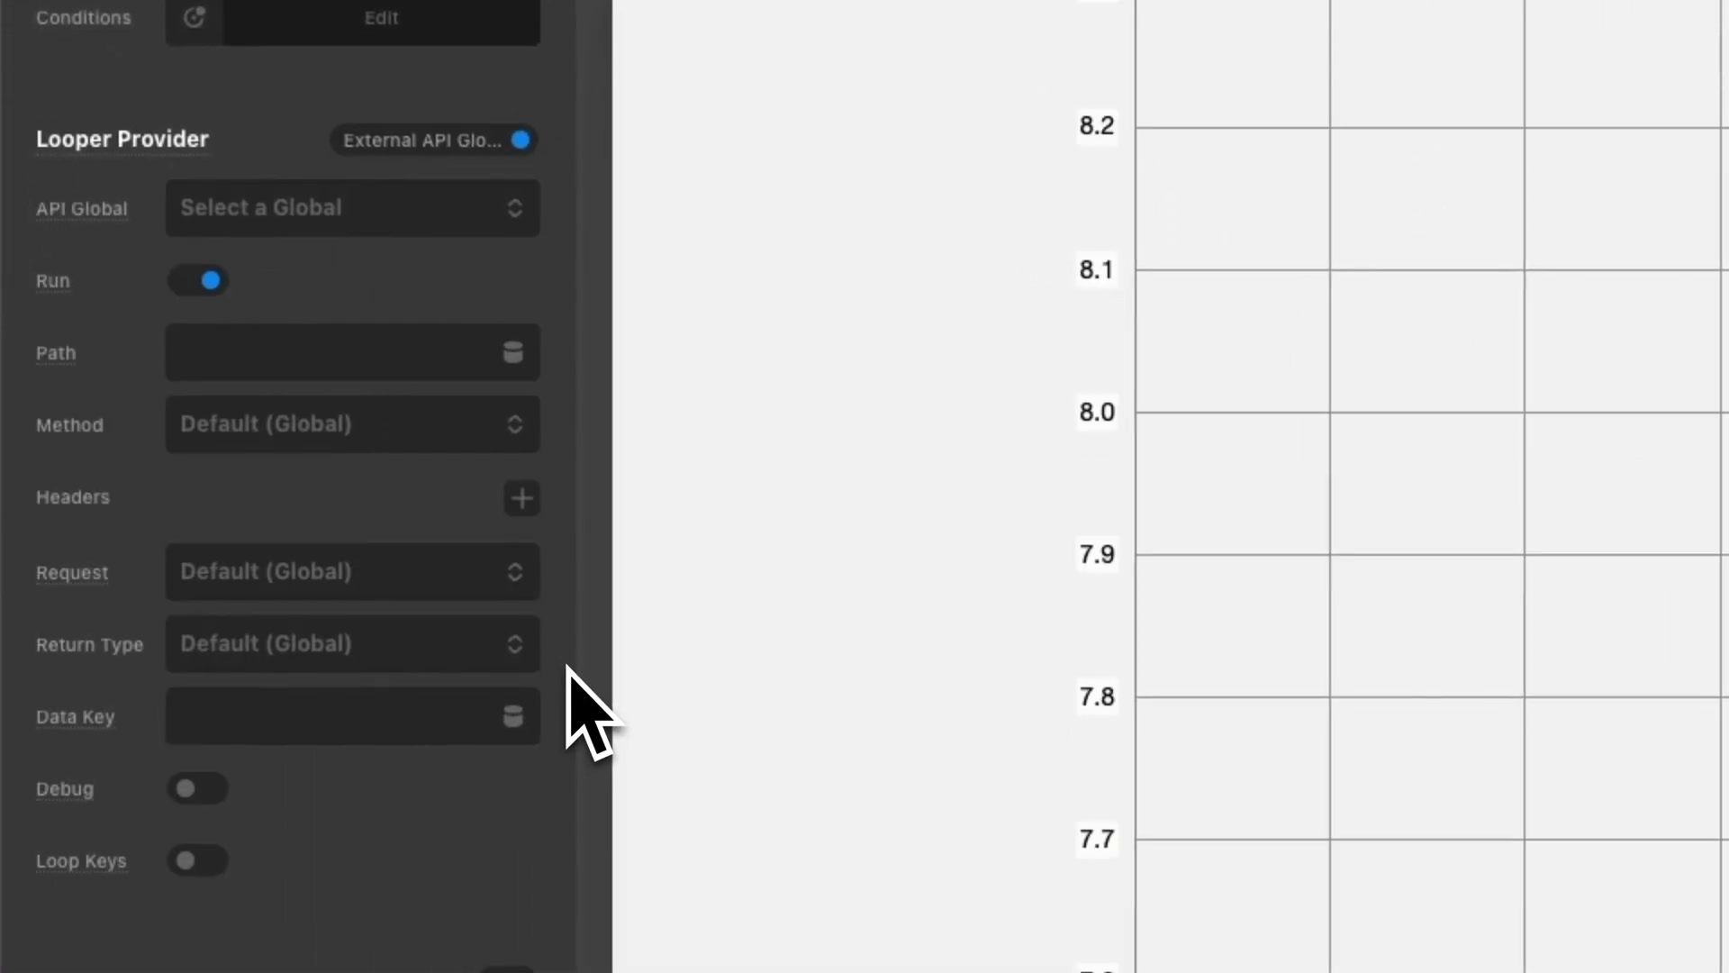
Set the Dataset looper's API Global to MarketStack API and its path to eod.
click(324, 209)
click(323, 286)
click(213, 353)
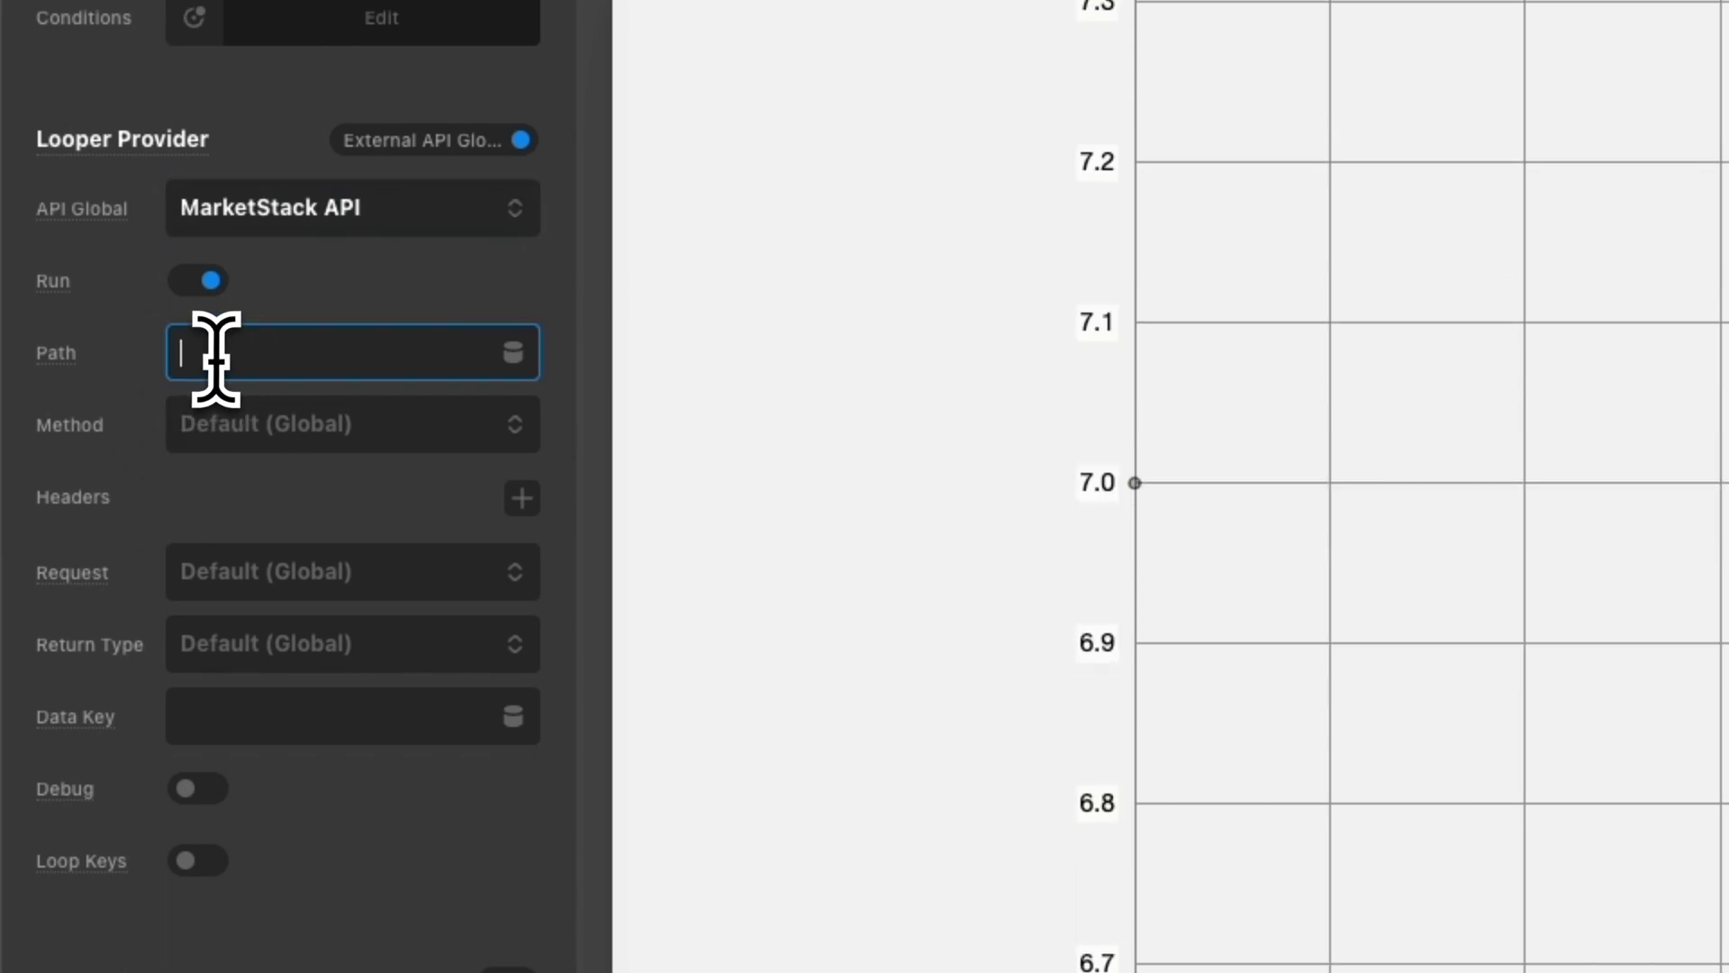
text(eo)
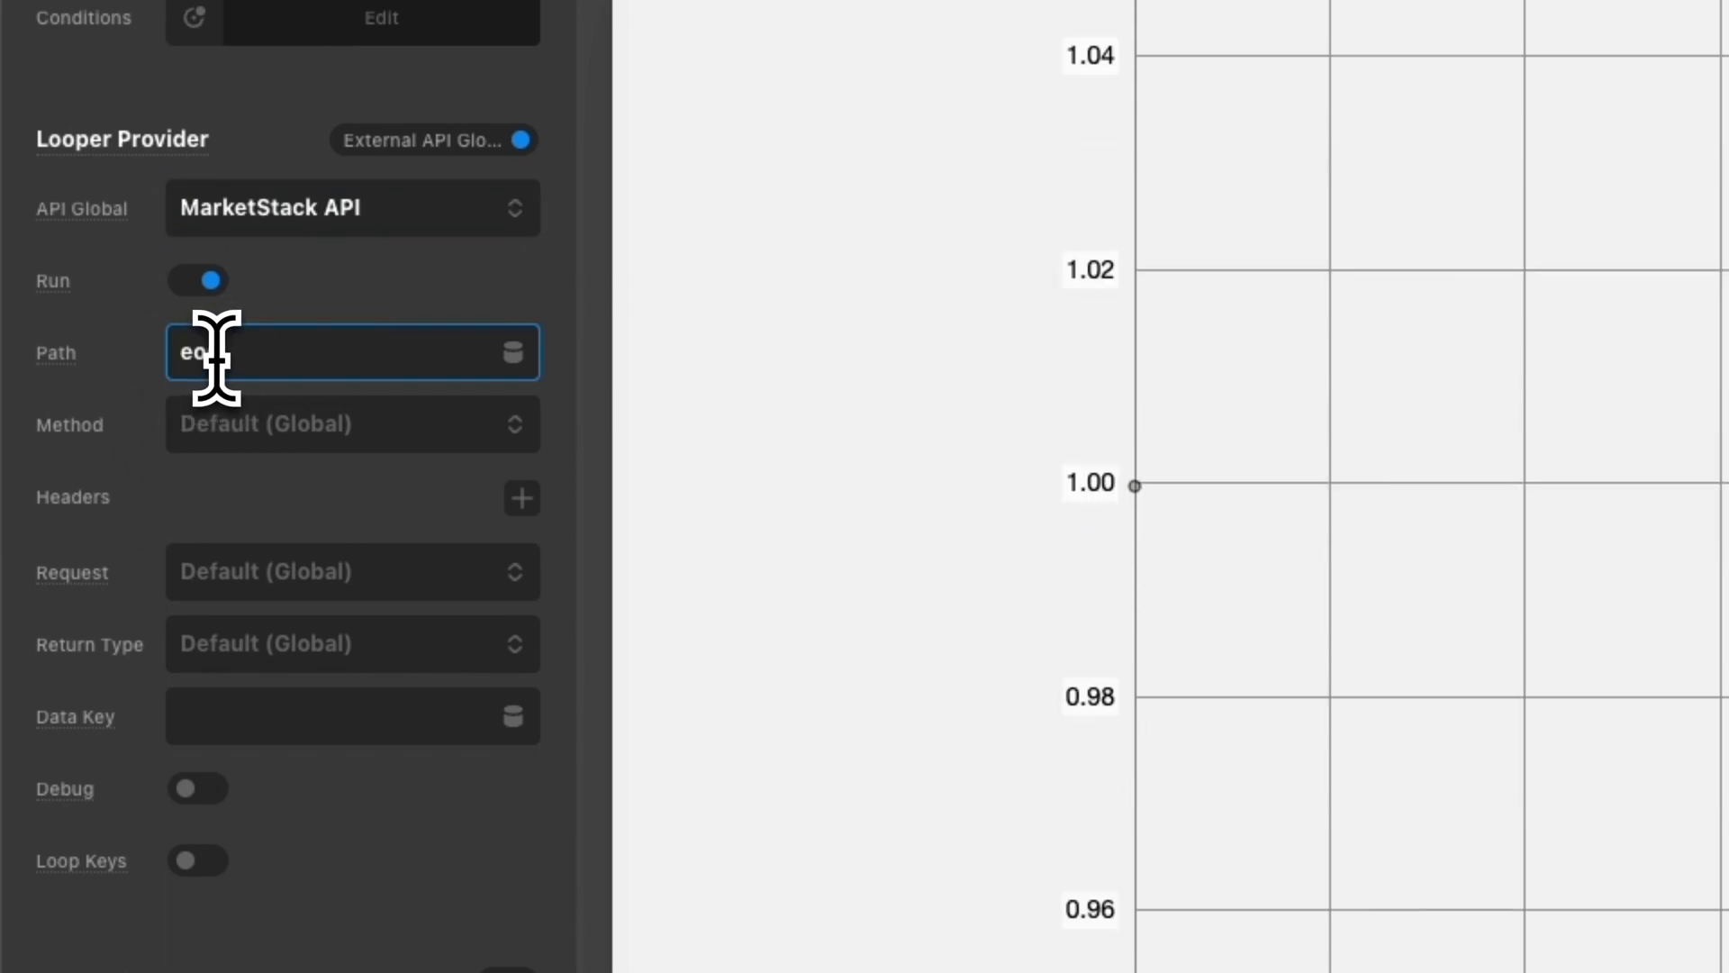
text(d)
Set the Dataset looper's request type to Attributes and add an attribute named symbols.
click(443, 581)
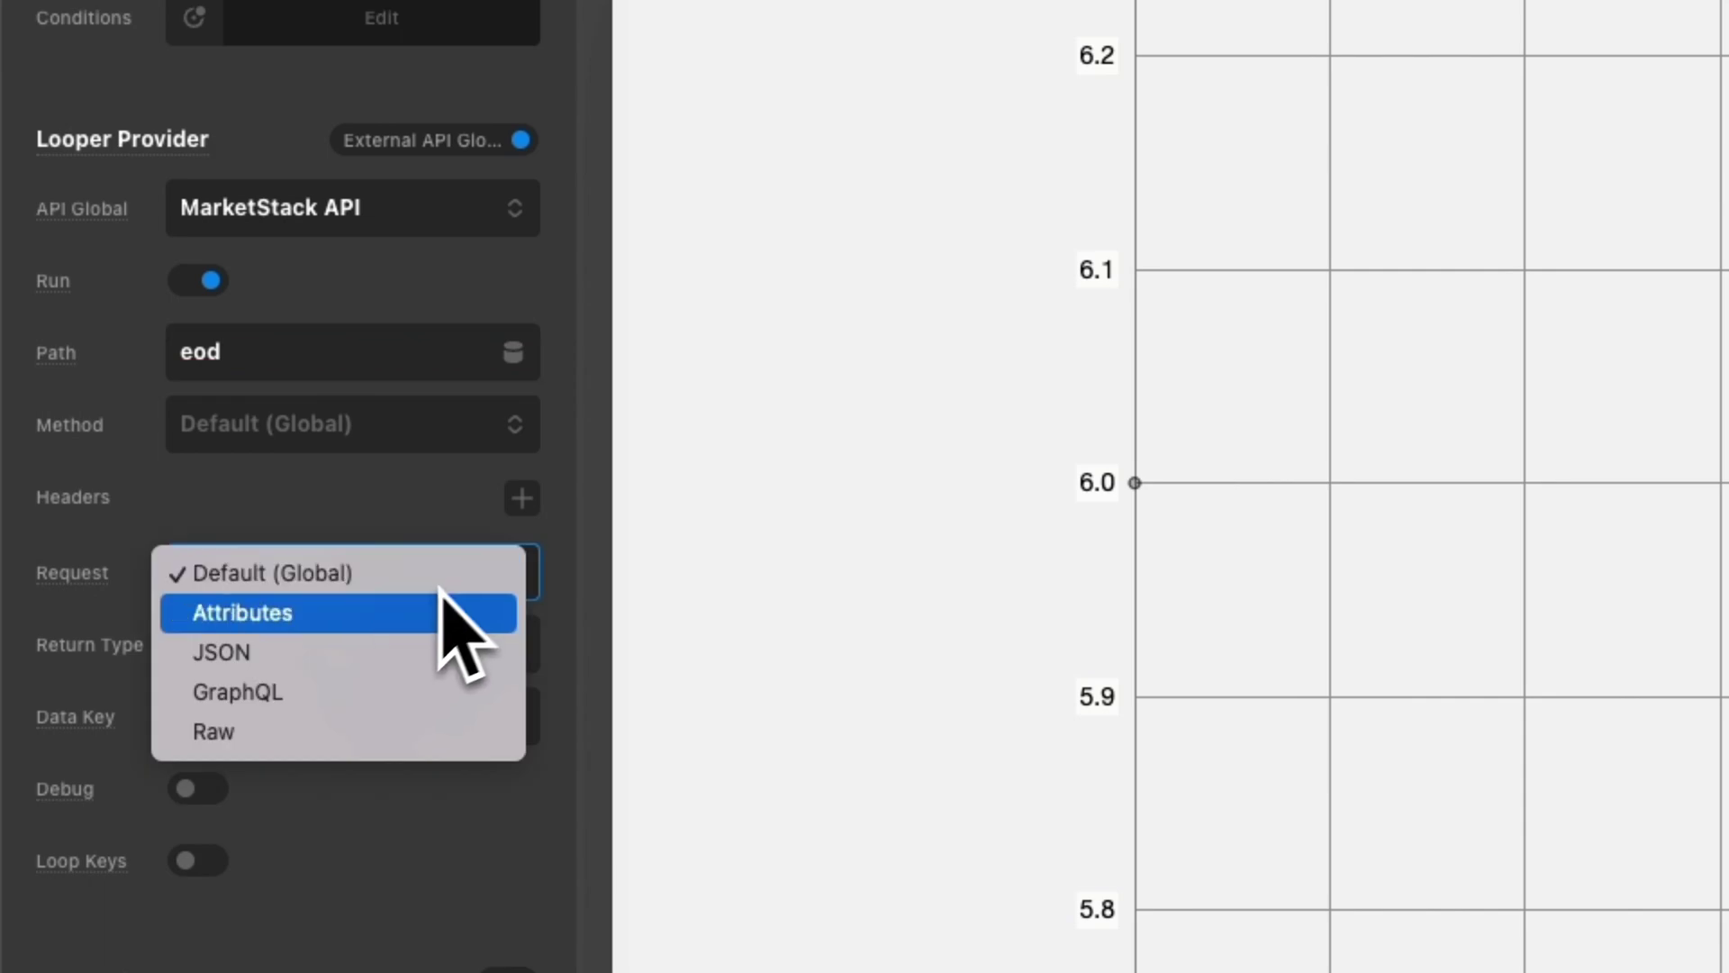
click(356, 622)
click(521, 646)
click(304, 793)
text(symbols)
scroll(405, 792, down, 3)
Fill the symbols value with the ACF post field ticker_symbol of the current post as dynamic content.
click(482, 579)
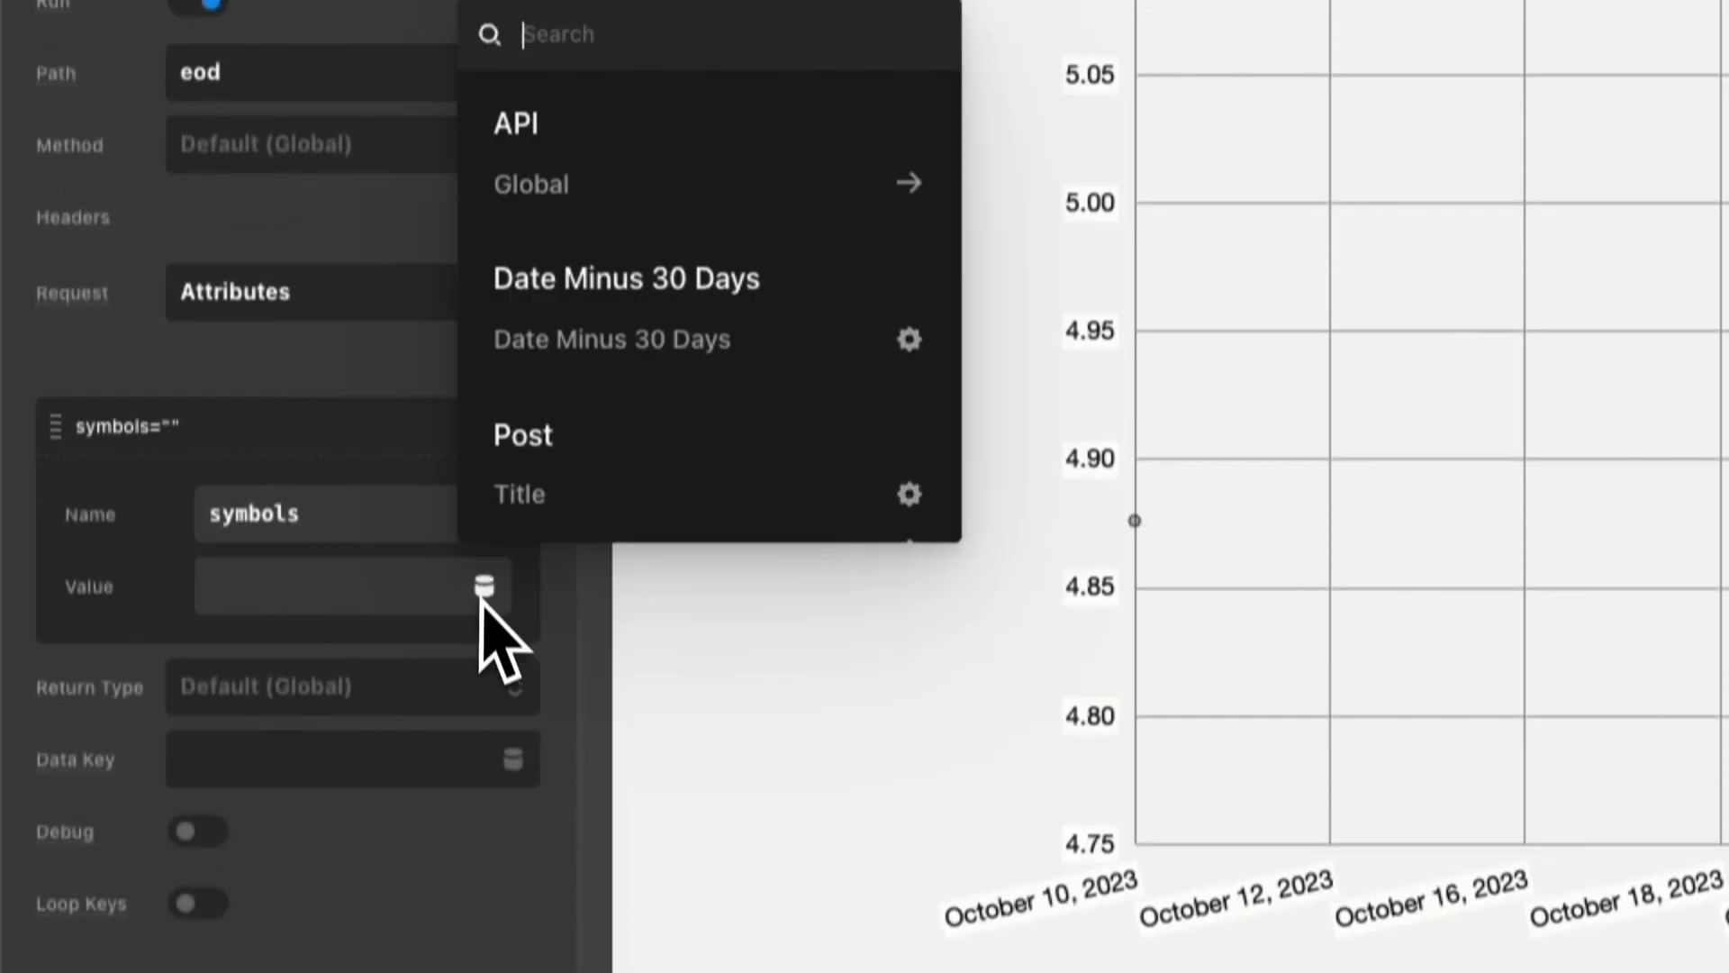
text(des)
scroll(631, 379, down, 3)
click(656, 340)
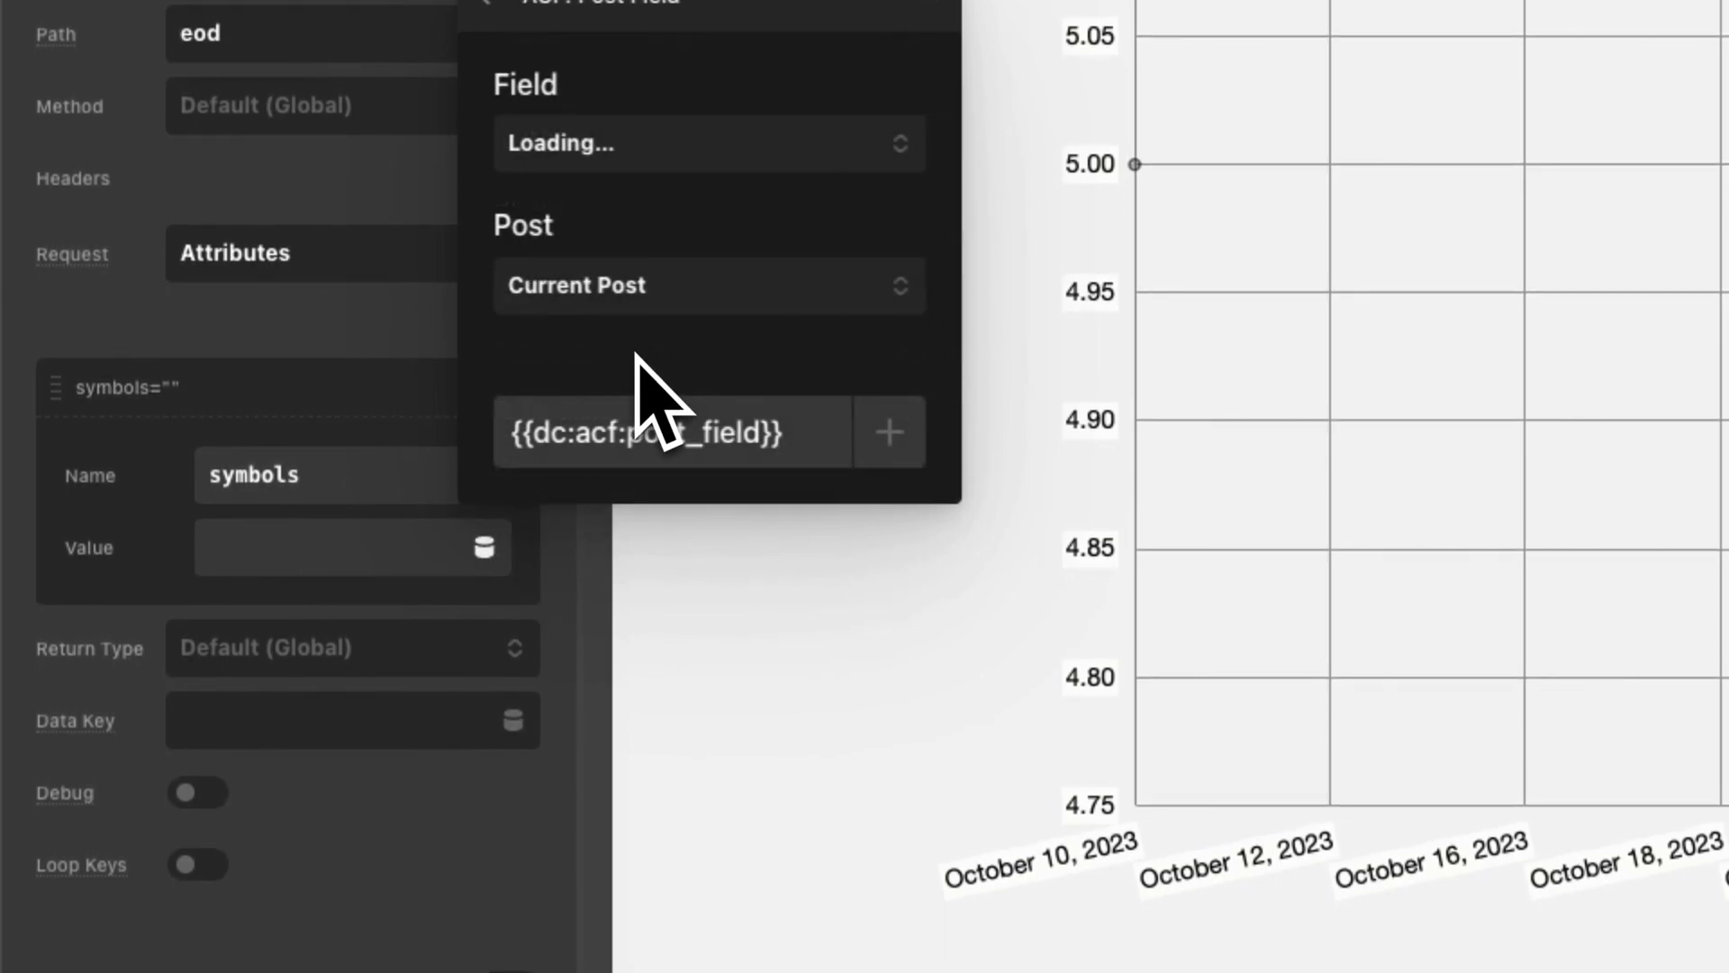
click(652, 148)
text(ticker_symbol)
click(889, 432)
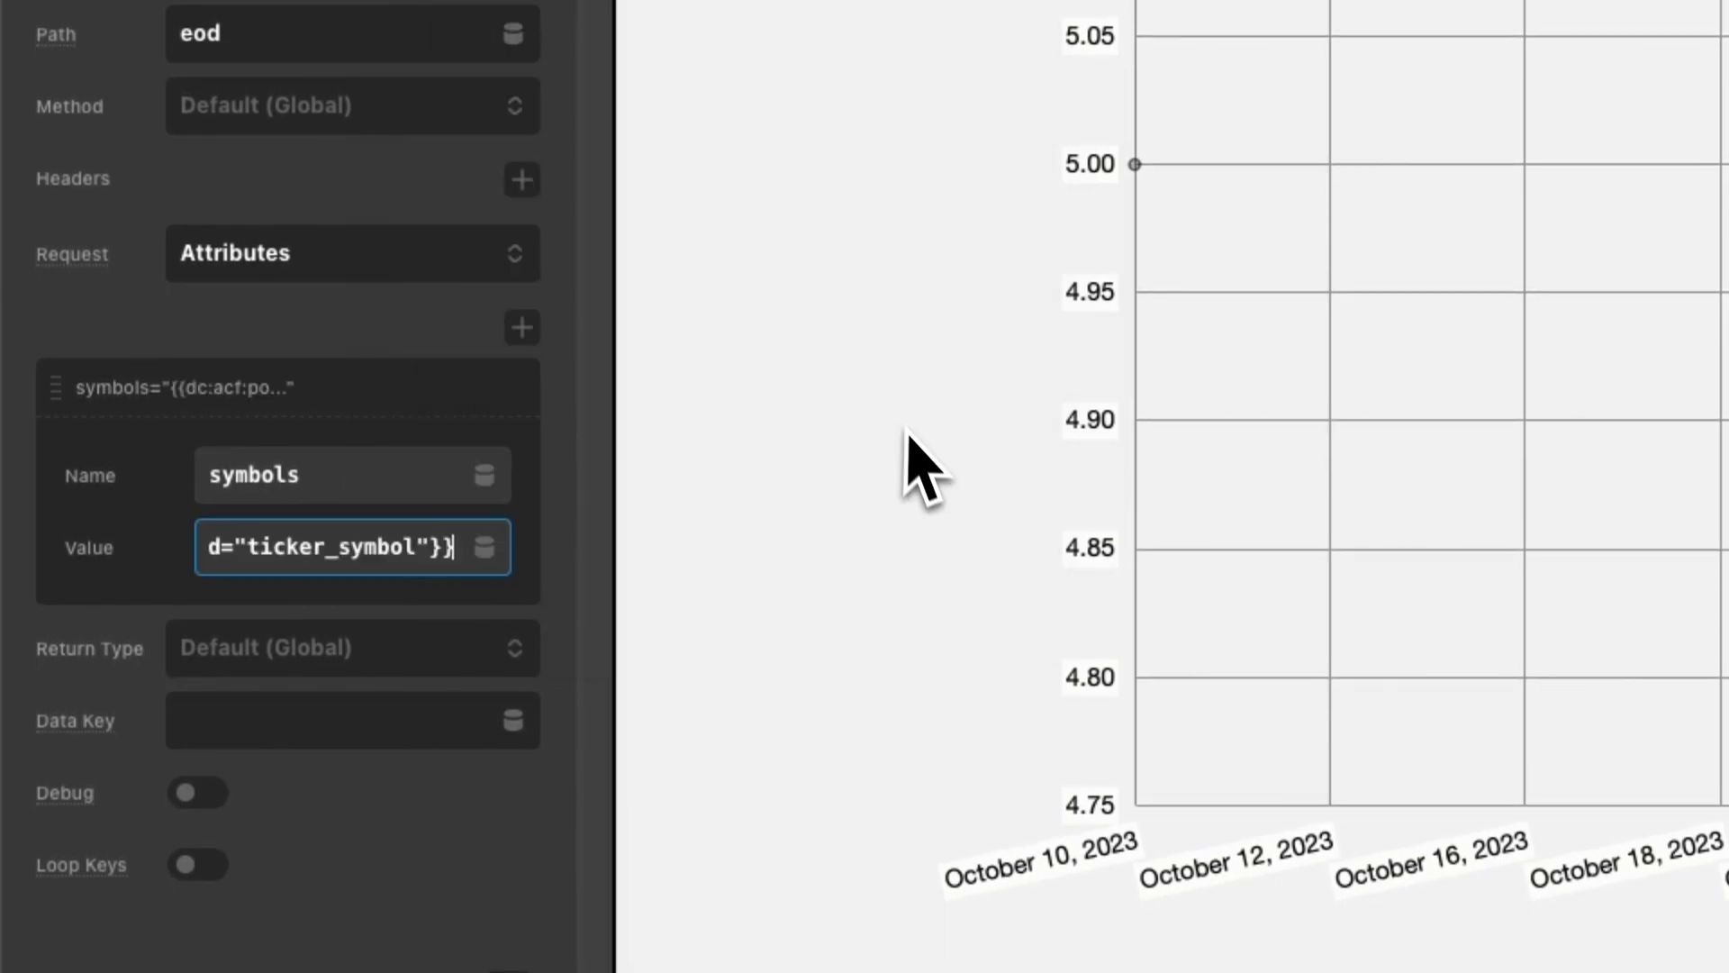
Add a sort request attribute with the value ASC to the Dataset looper.
click(523, 328)
click(306, 535)
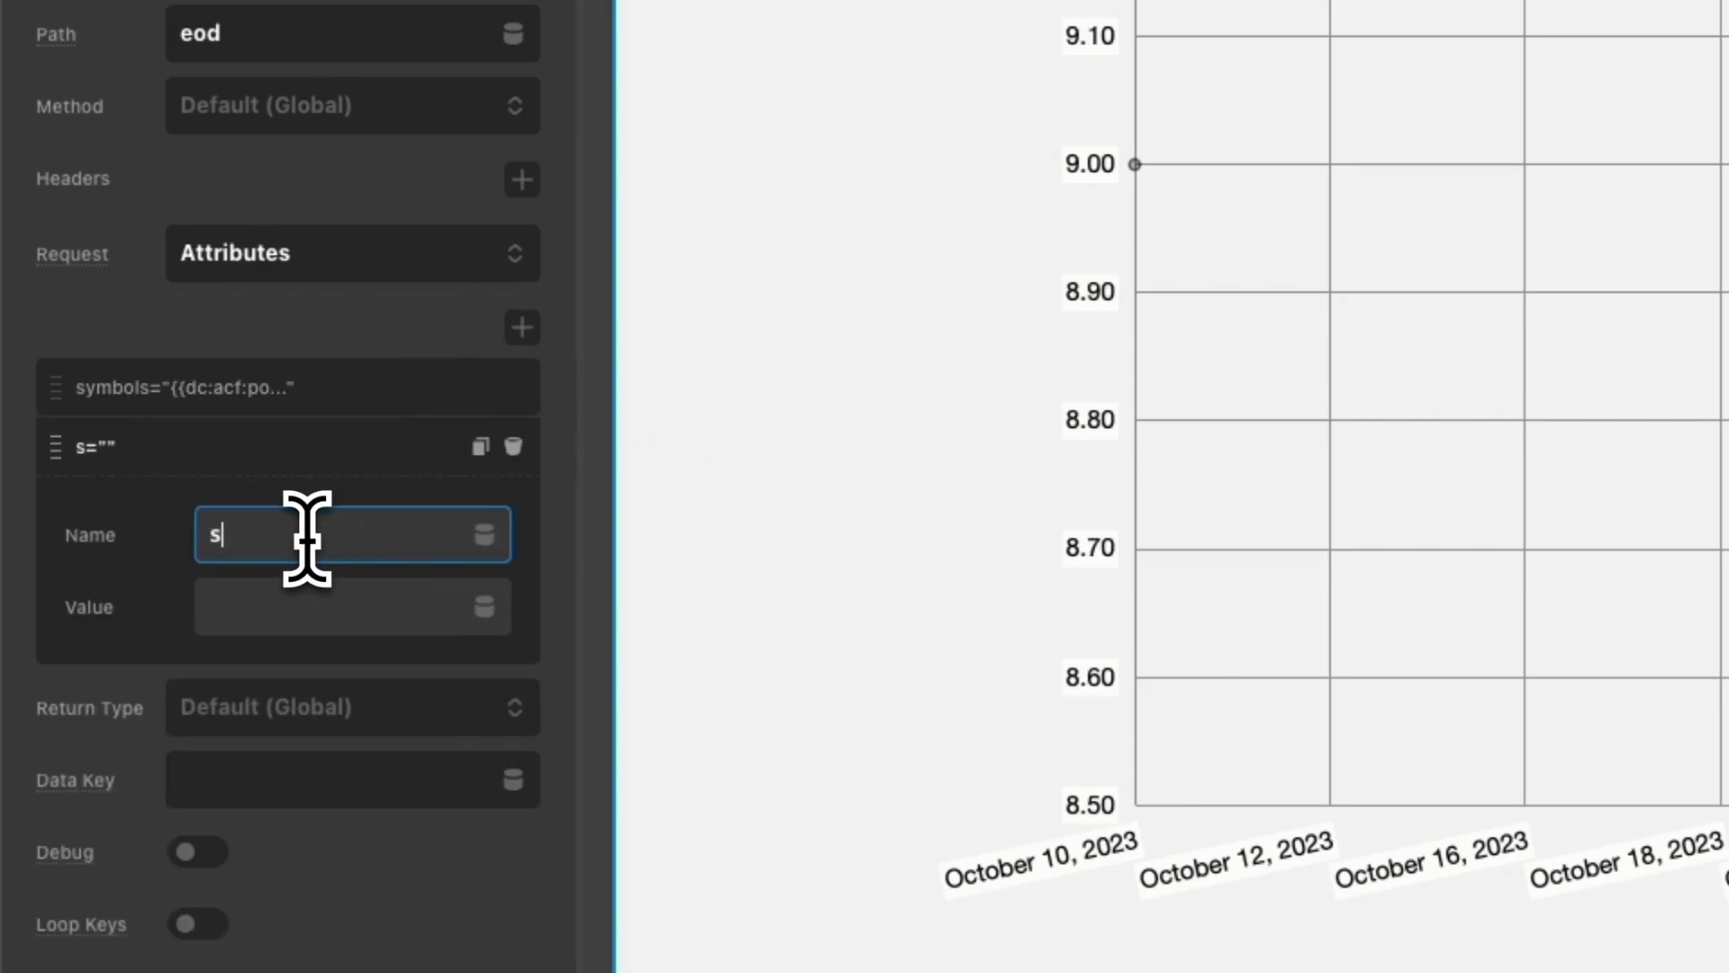
key(Tab)
text(AS)
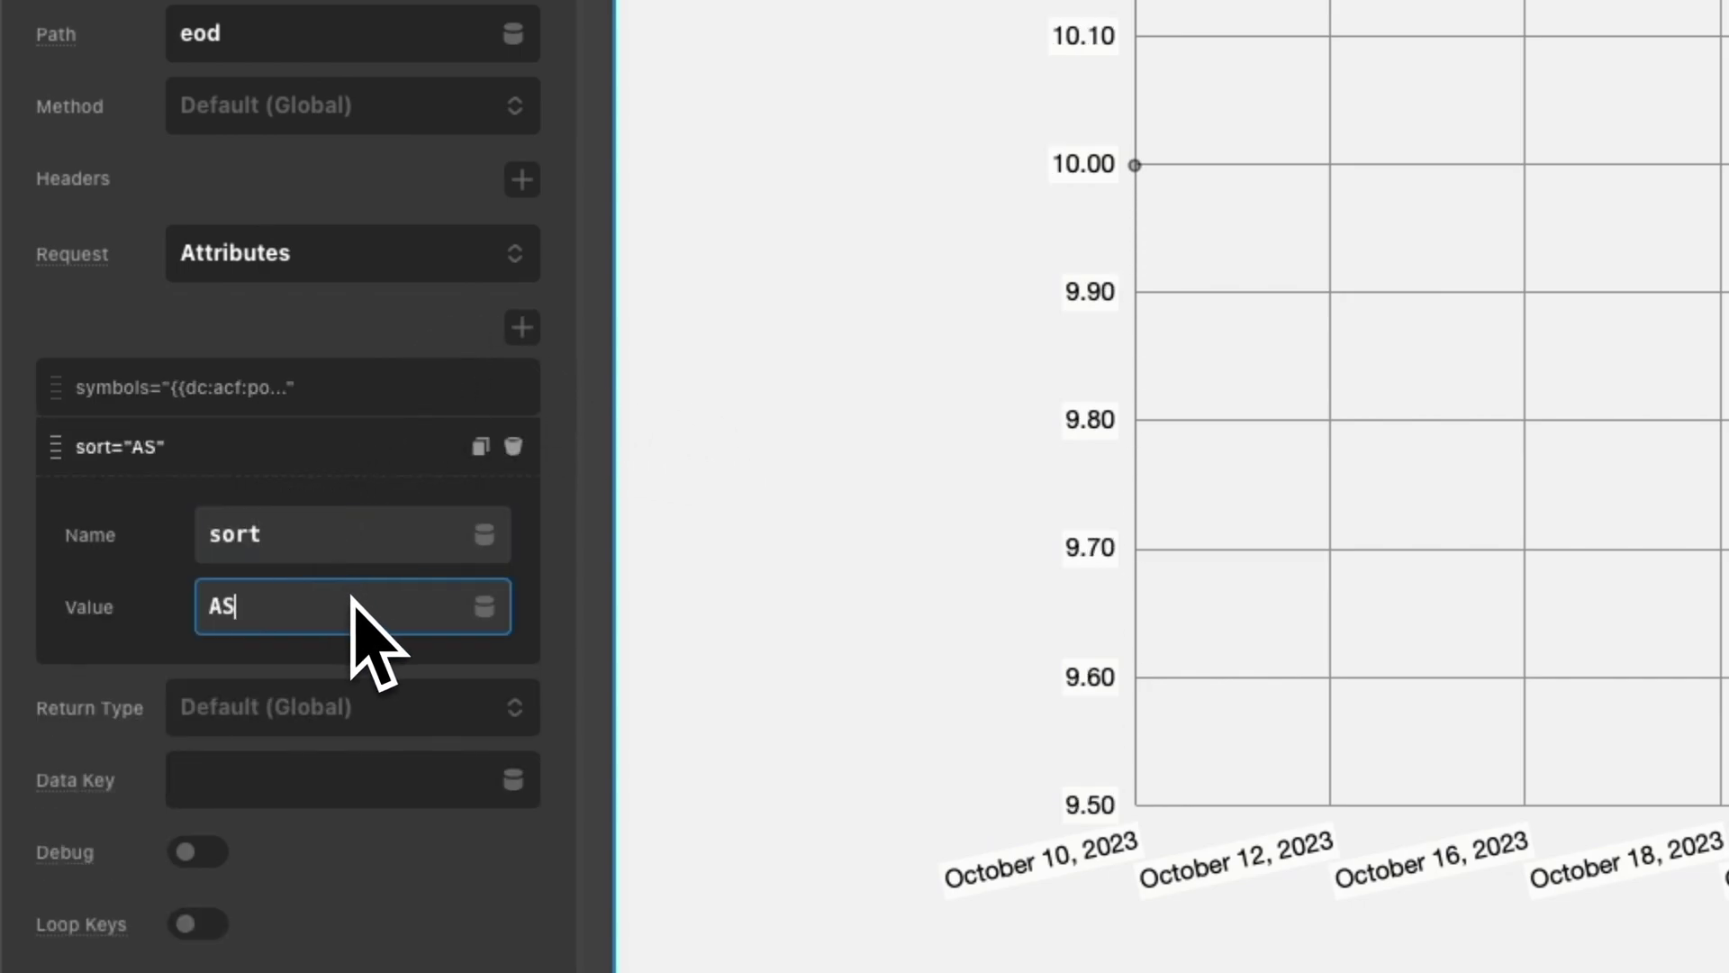
text(C)
click(289, 483)
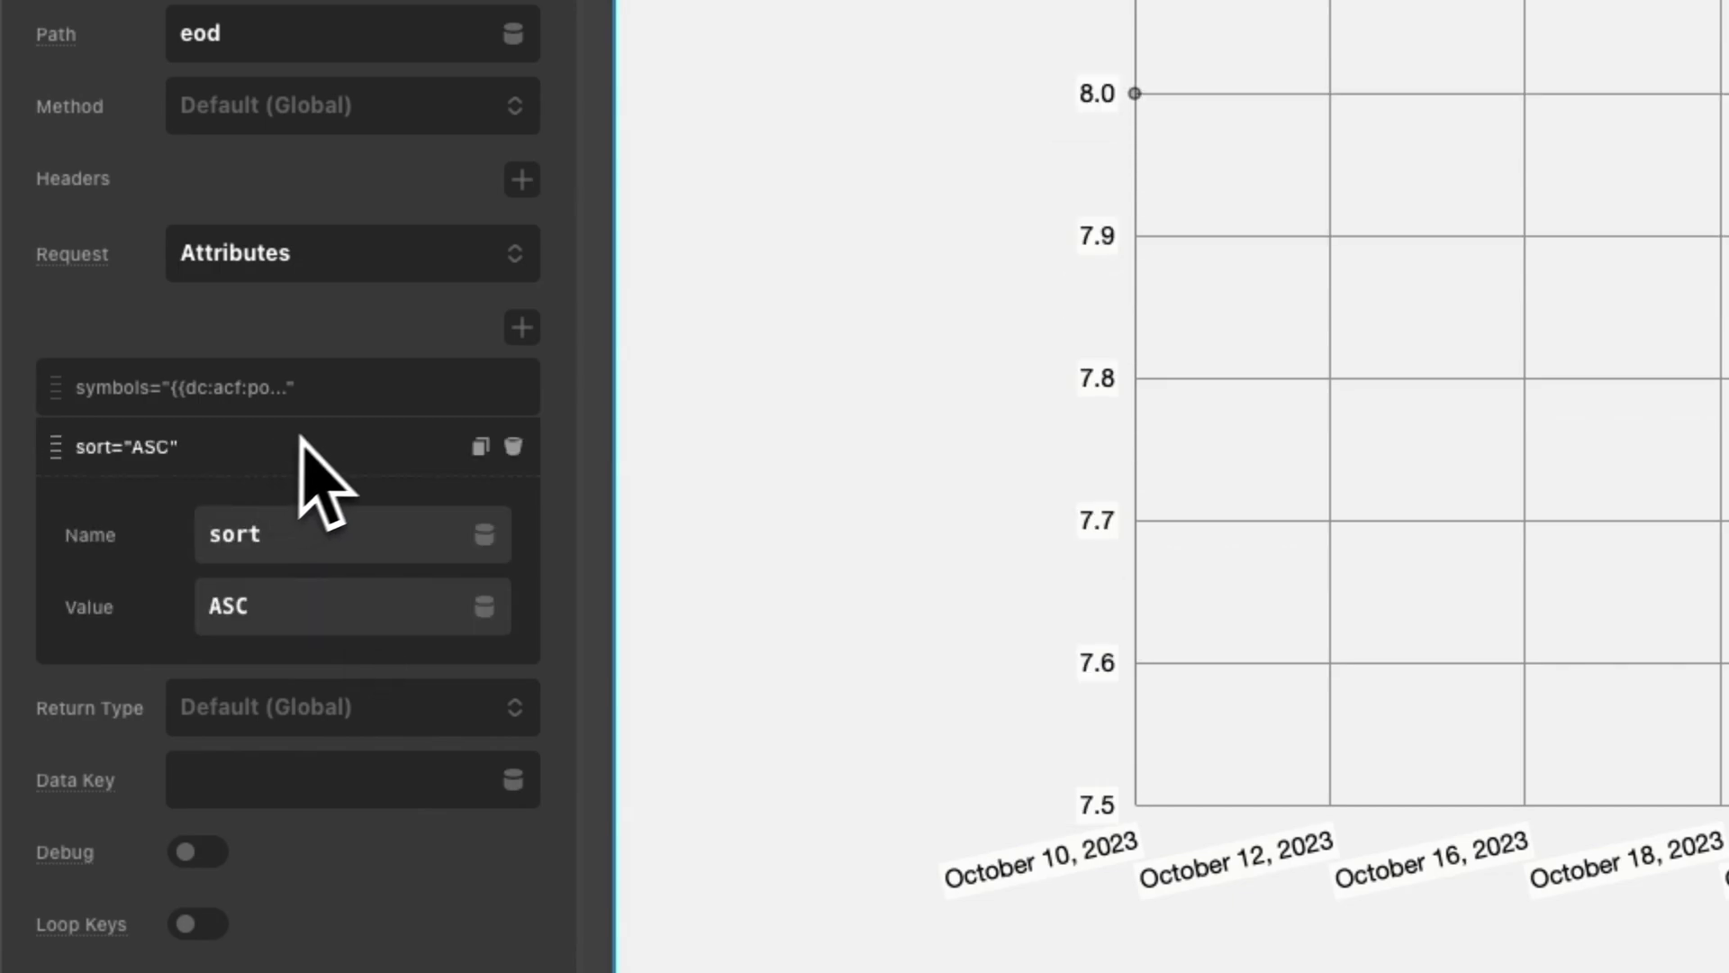
Add a date_from attribute using the Date Minus 30 Days dynamic content, and set the Dataset looper's Data Key to data.
click(517, 331)
click(261, 595)
text(date_from)
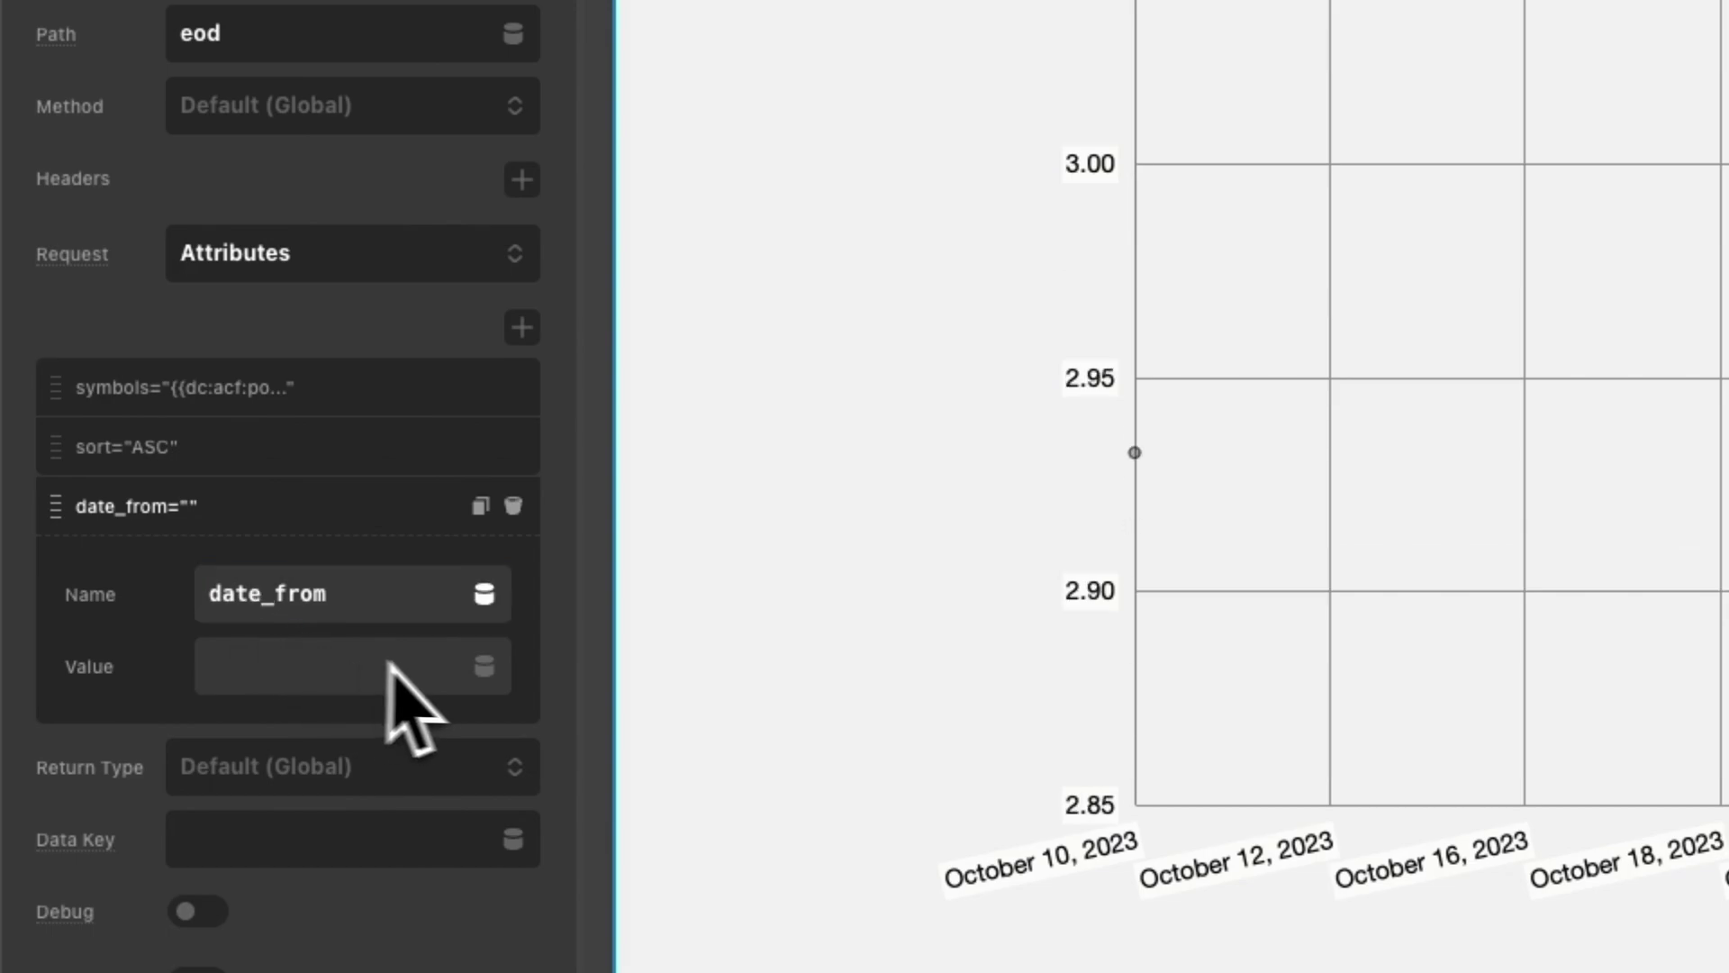
click(483, 671)
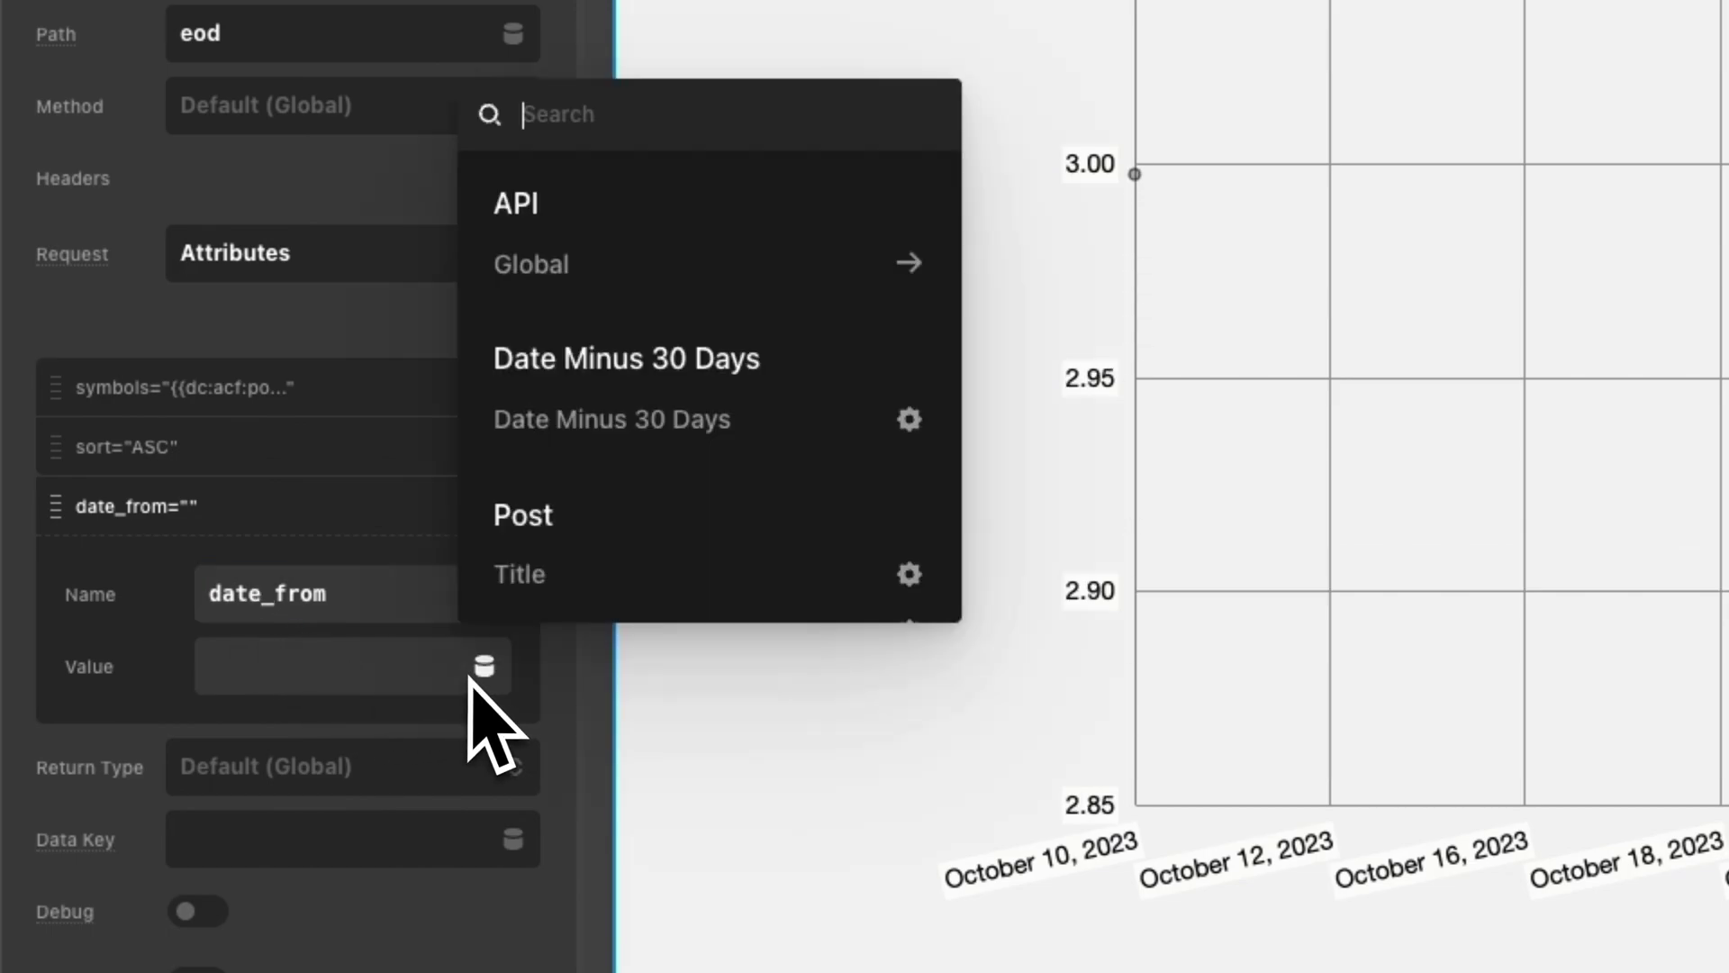
click(667, 423)
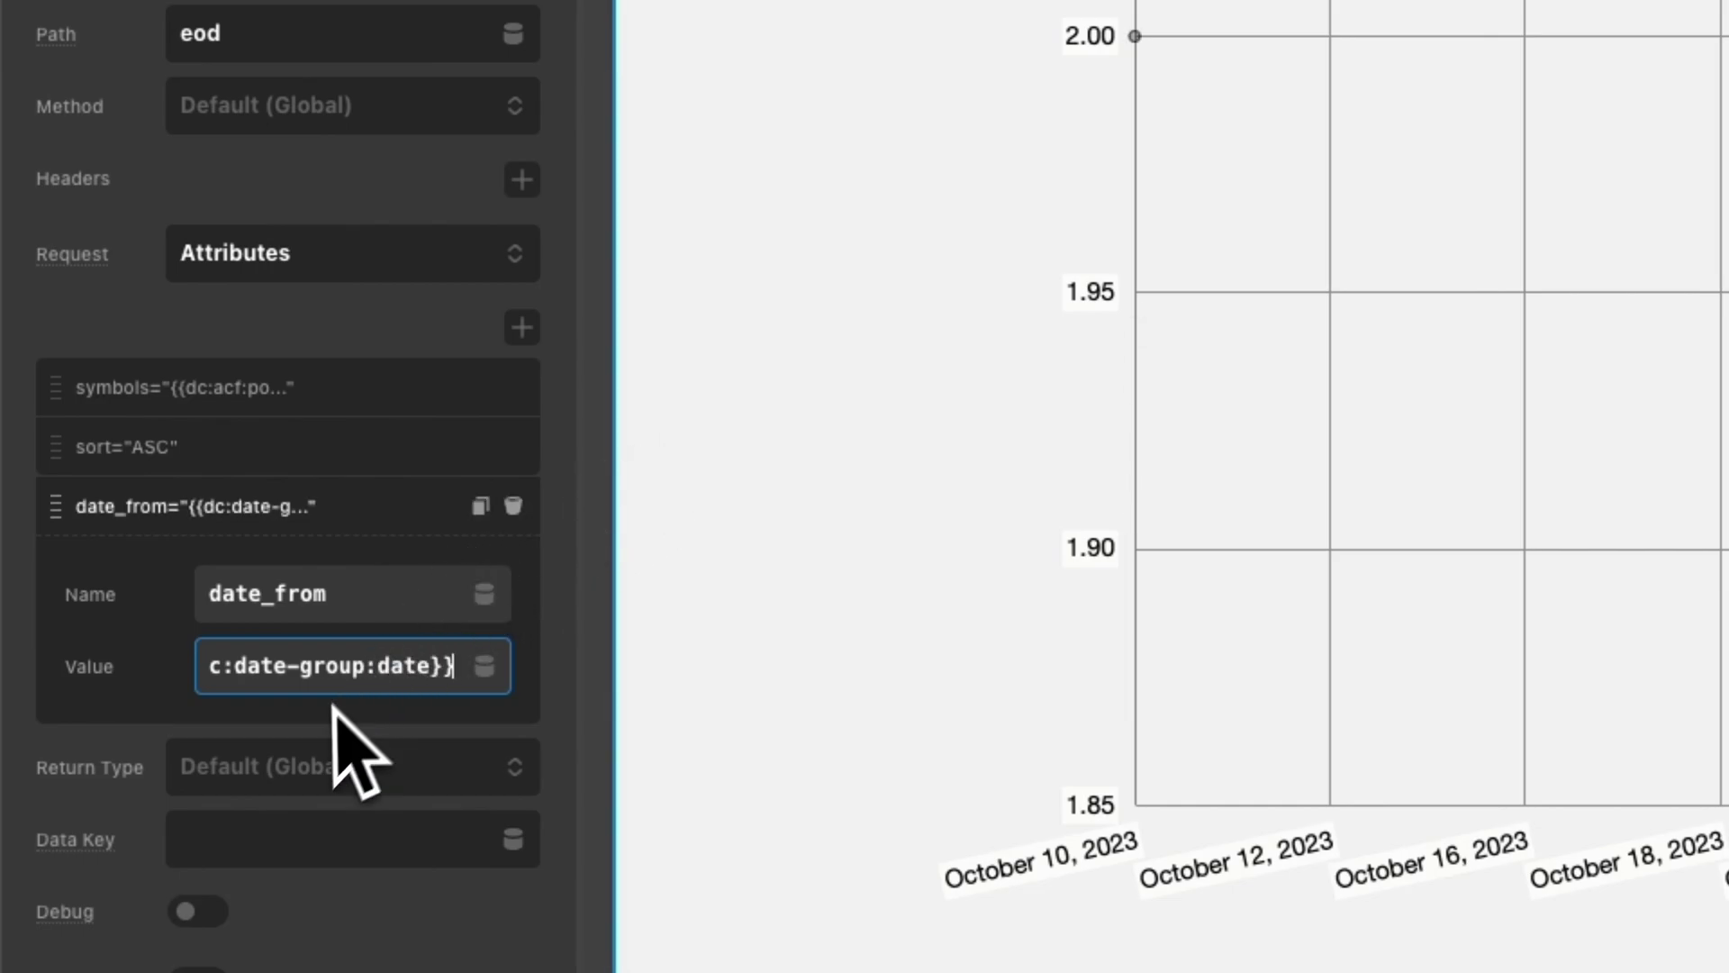
click(260, 821)
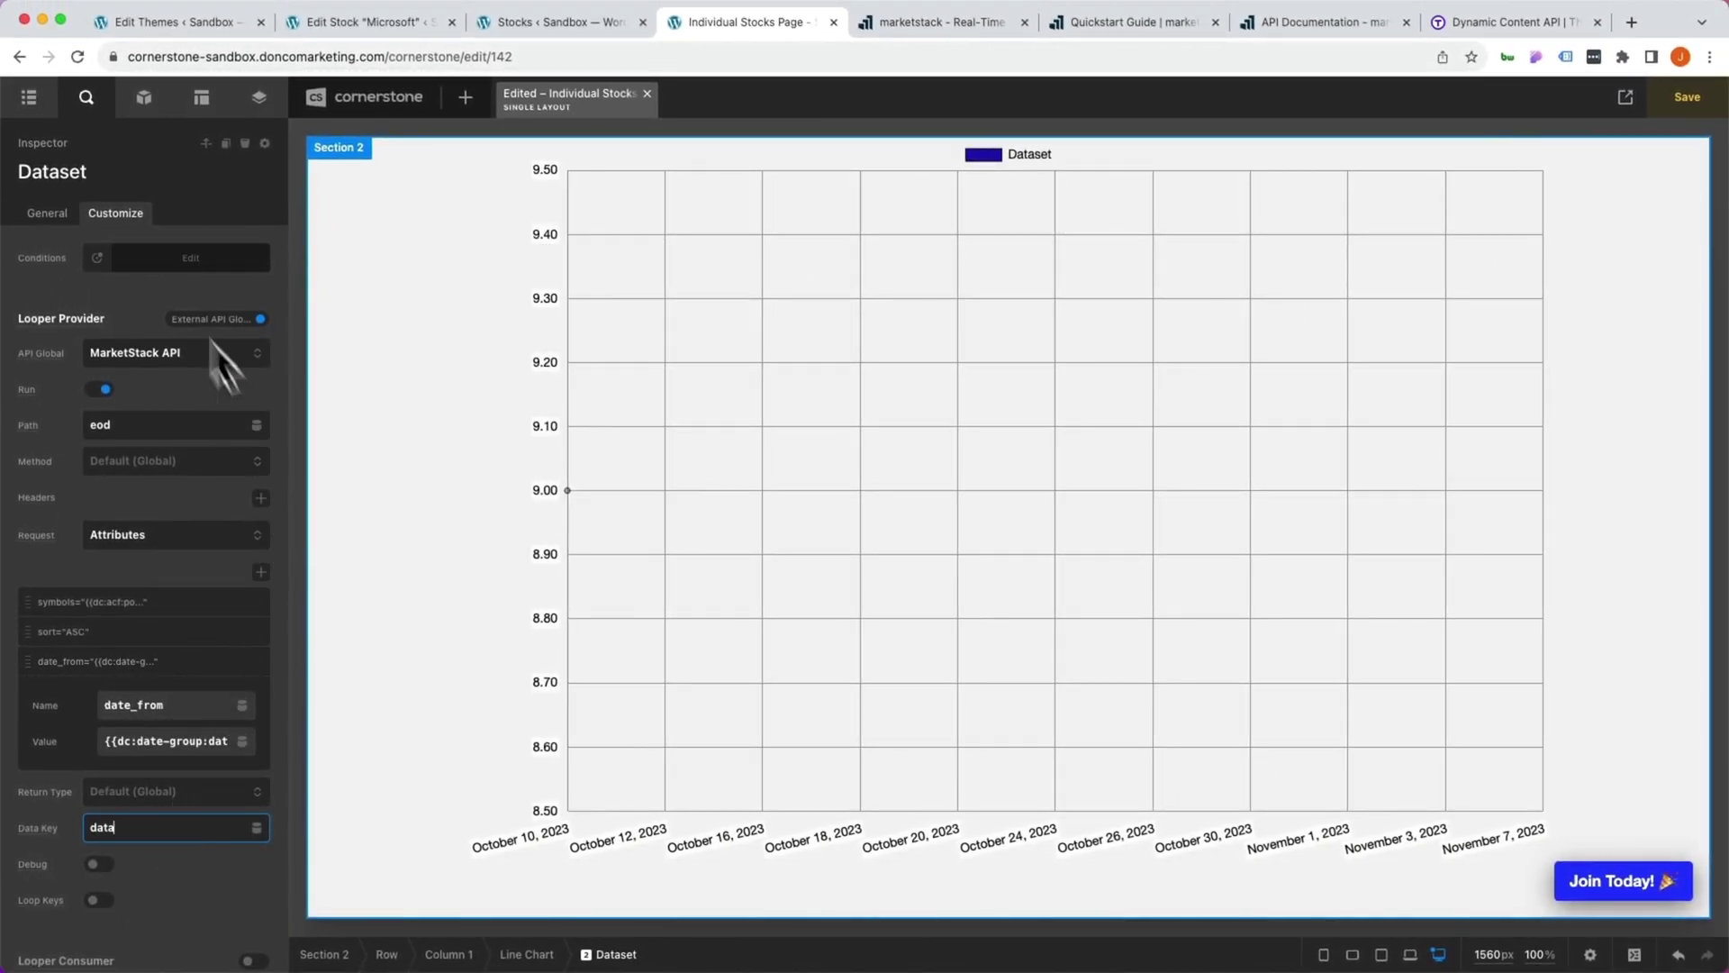
Open the Data element inside the Dataset and clear its default random integer value.
click(59, 216)
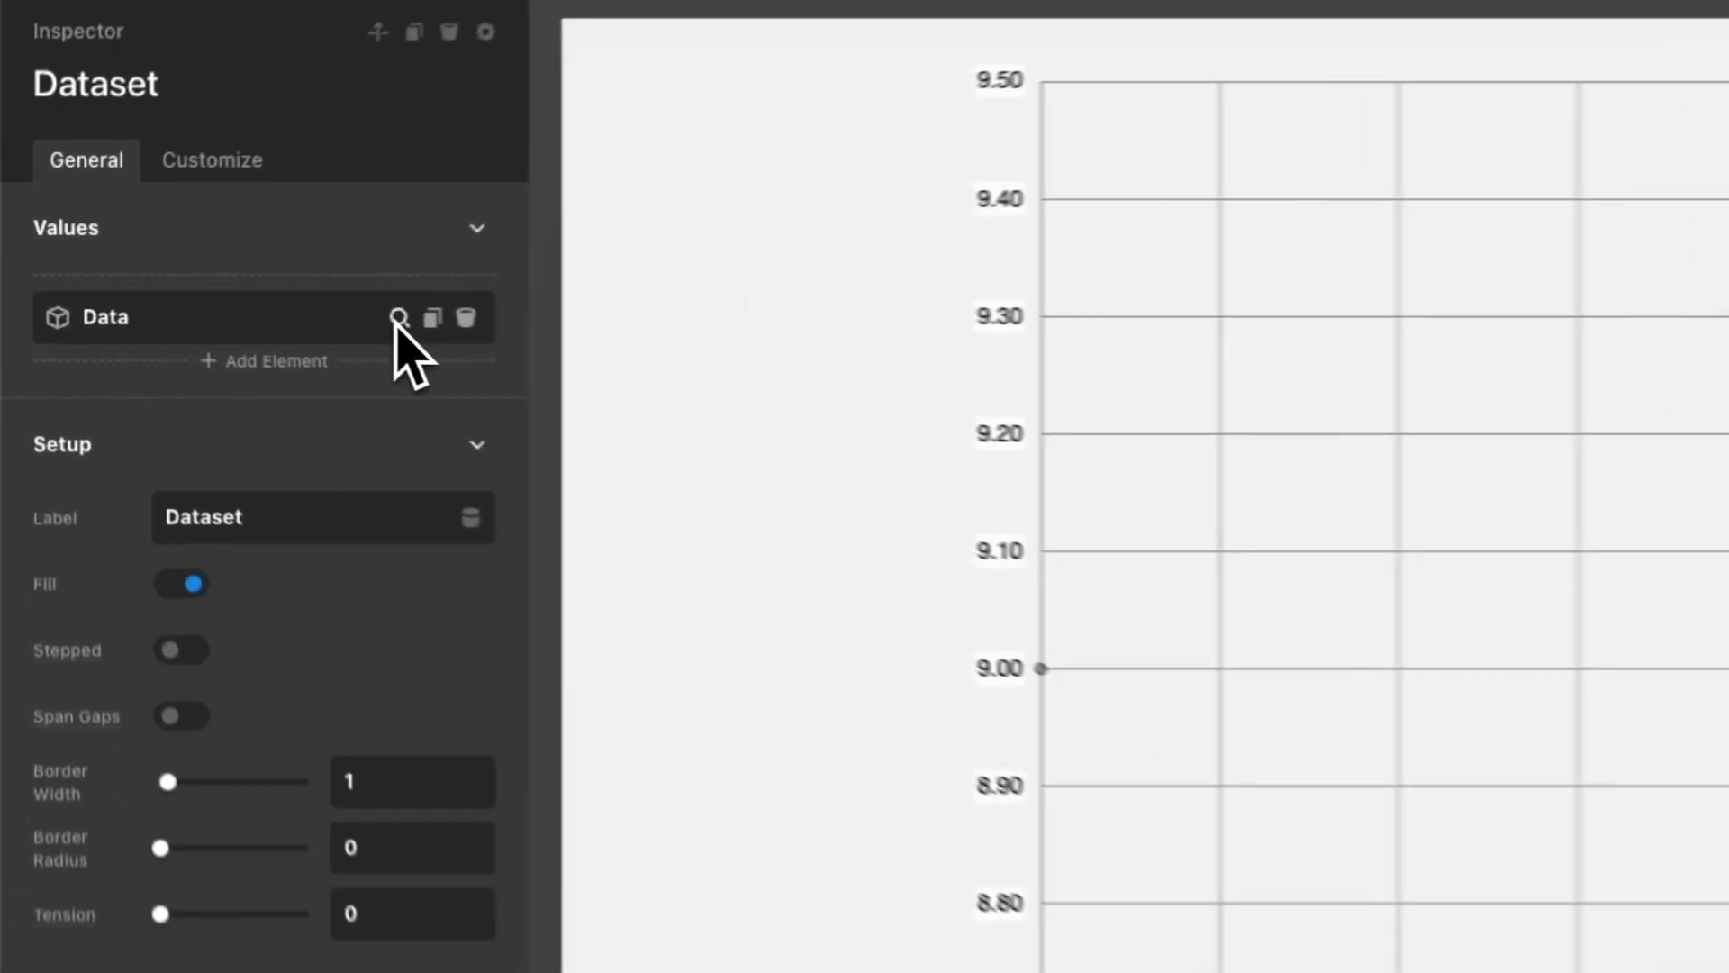
click(397, 319)
click(367, 309)
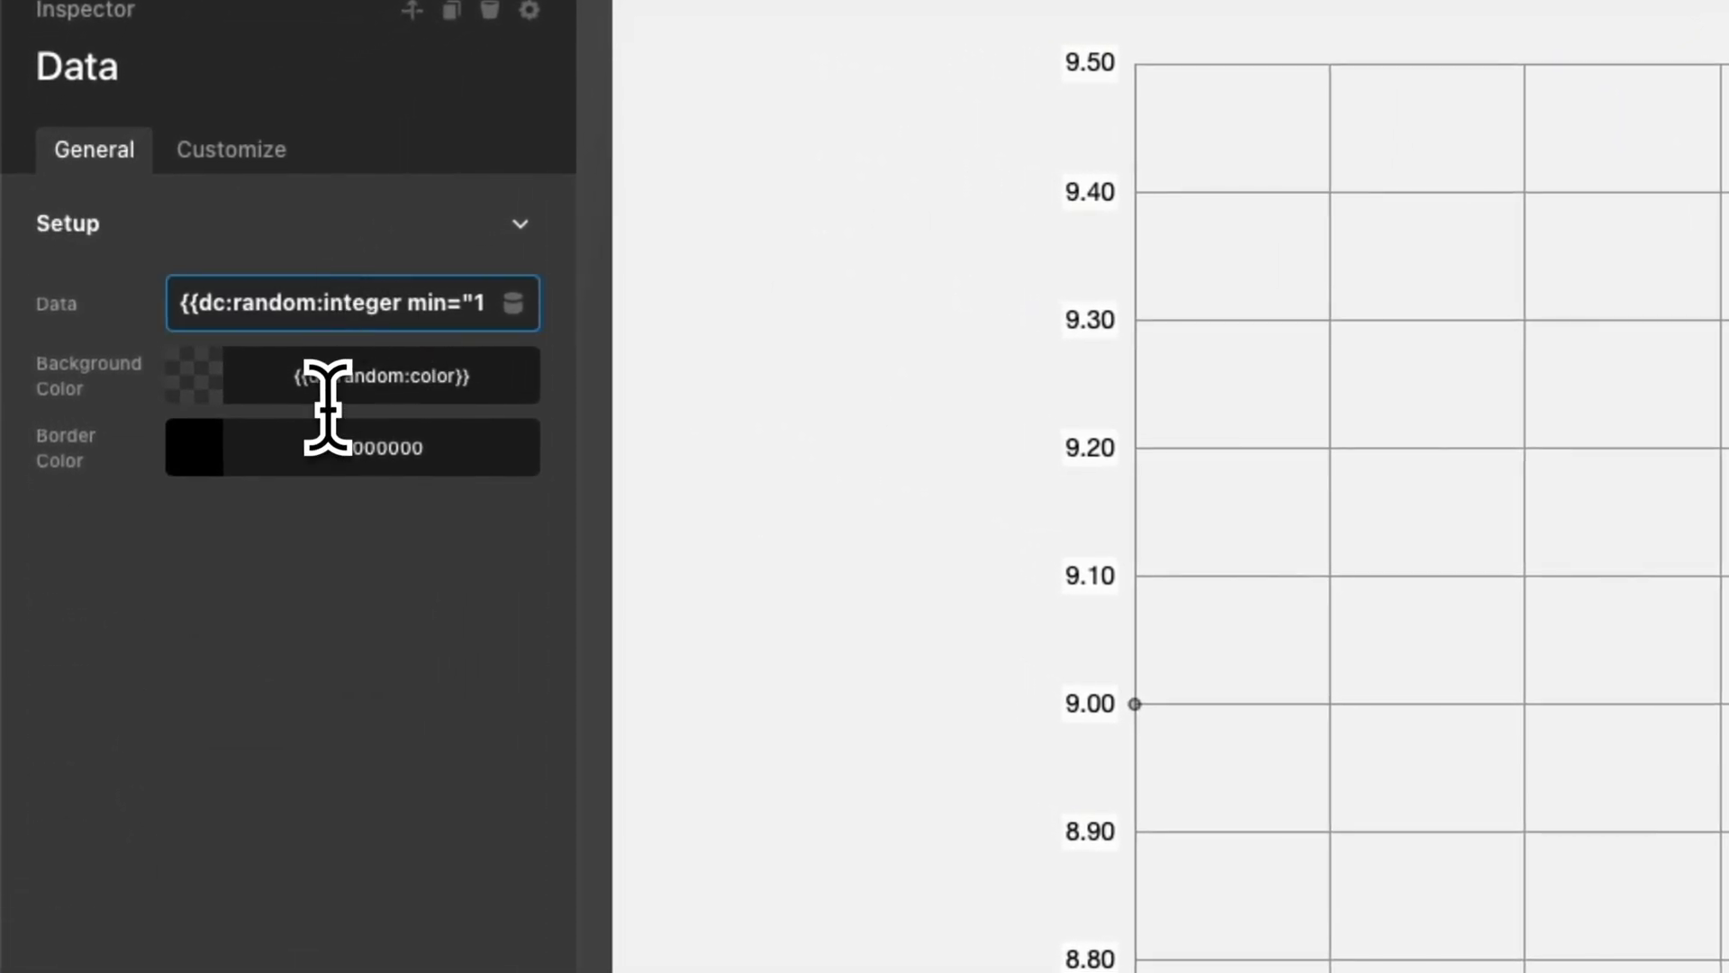
key(ctrl+a)
key(BackSpace)
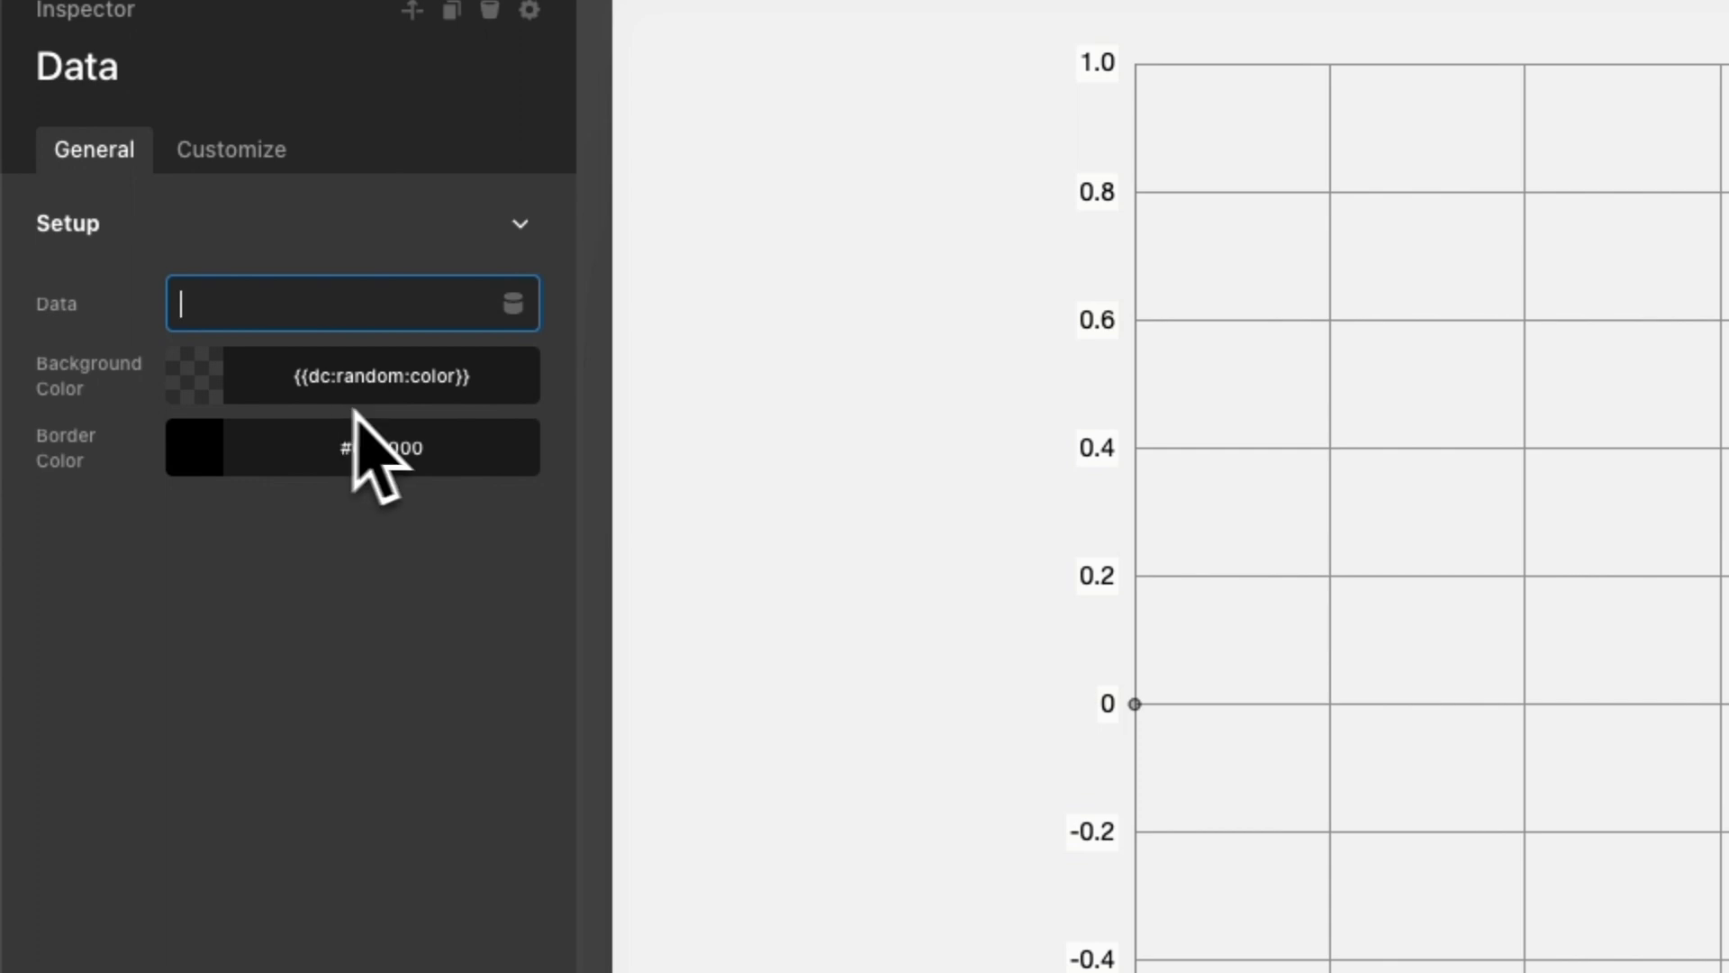
Set the Data value to the Looper Field dynamic content with the key close, matching the field name in the API output.
click(514, 304)
text(looper)
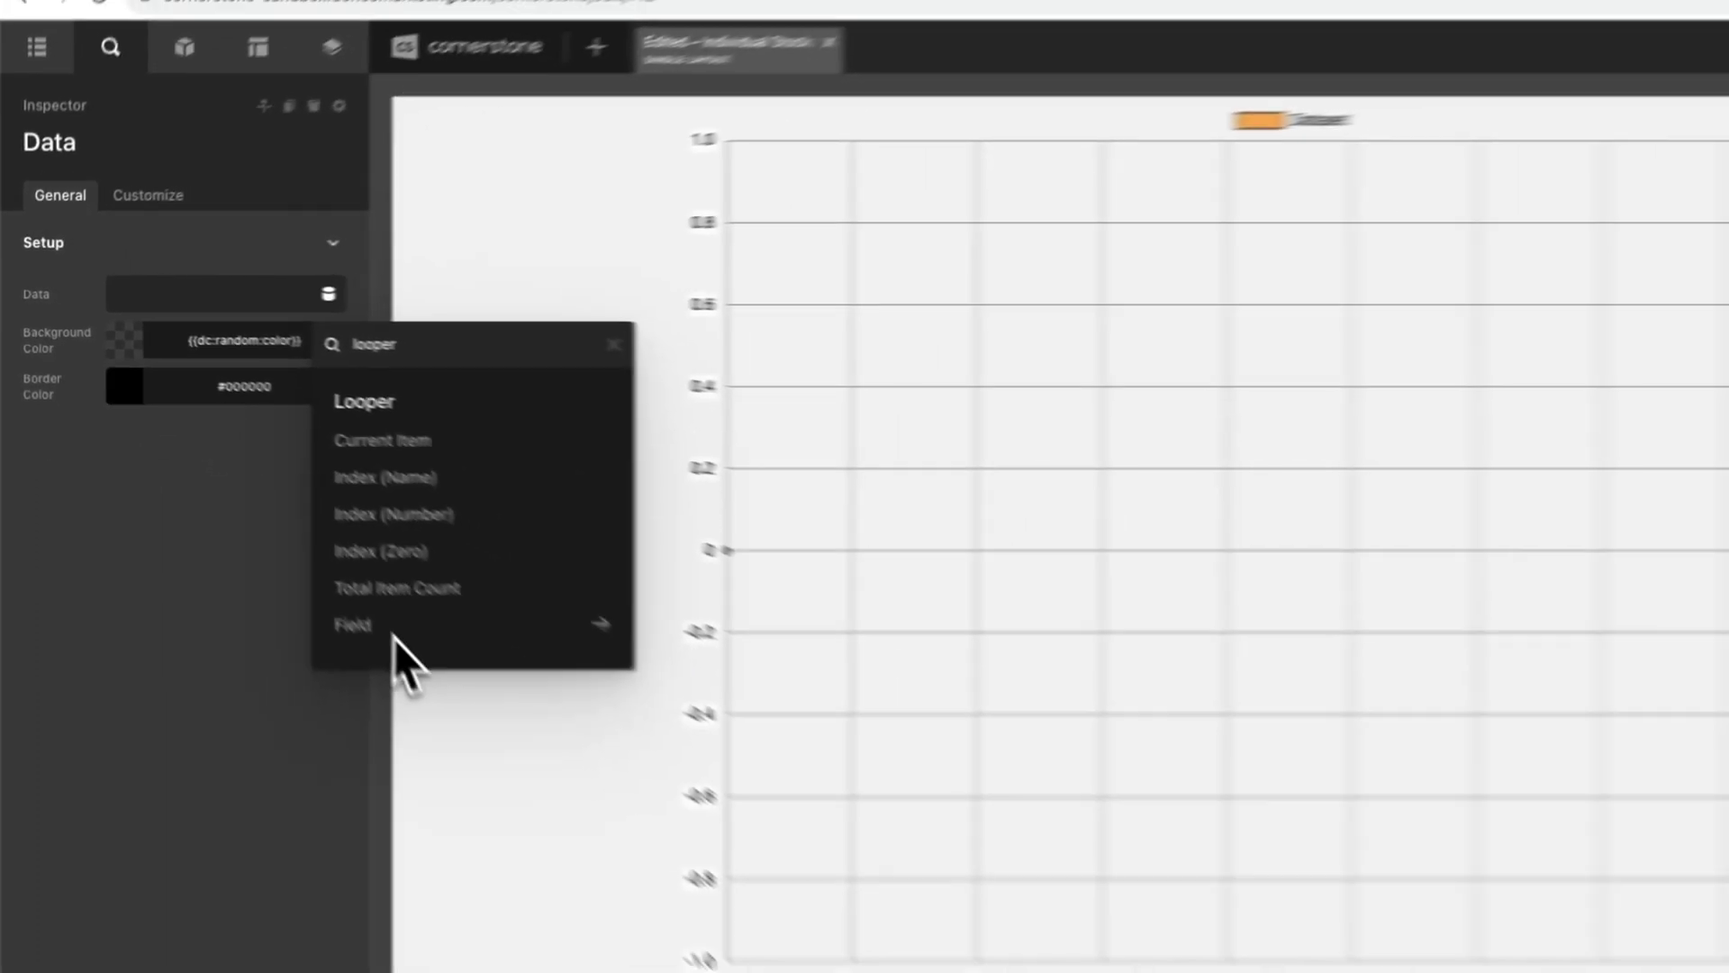
click(577, 819)
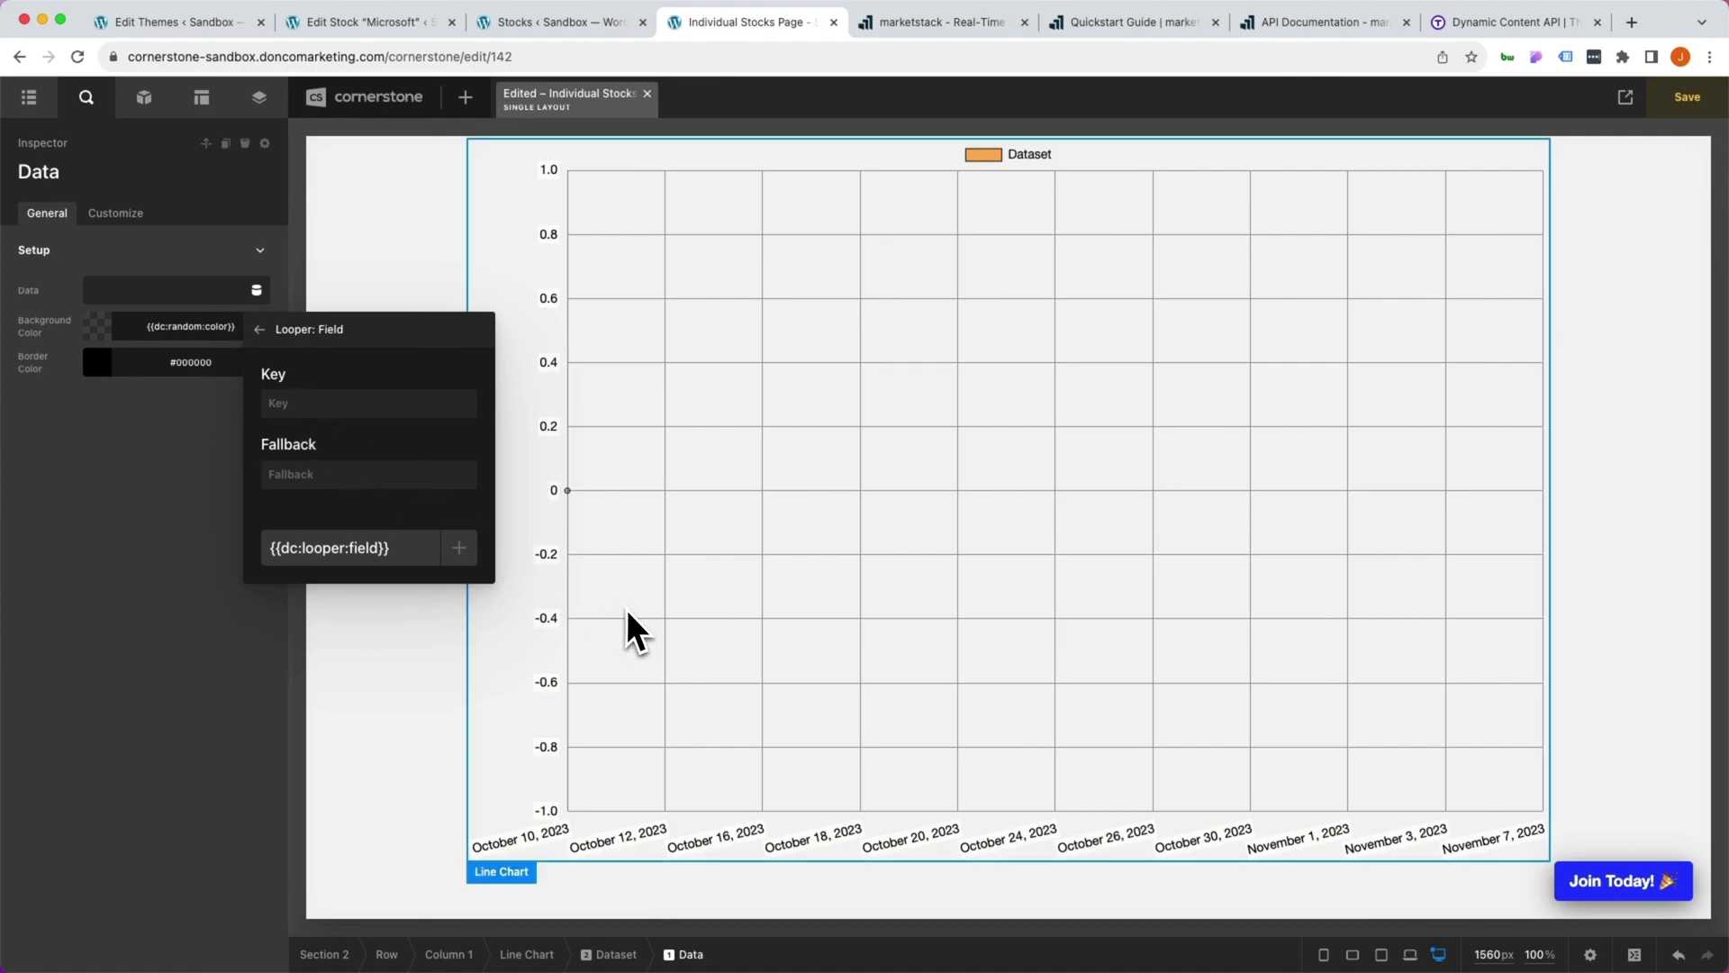
scroll(625, 609, up, 7)
scroll(627, 609, down, 5)
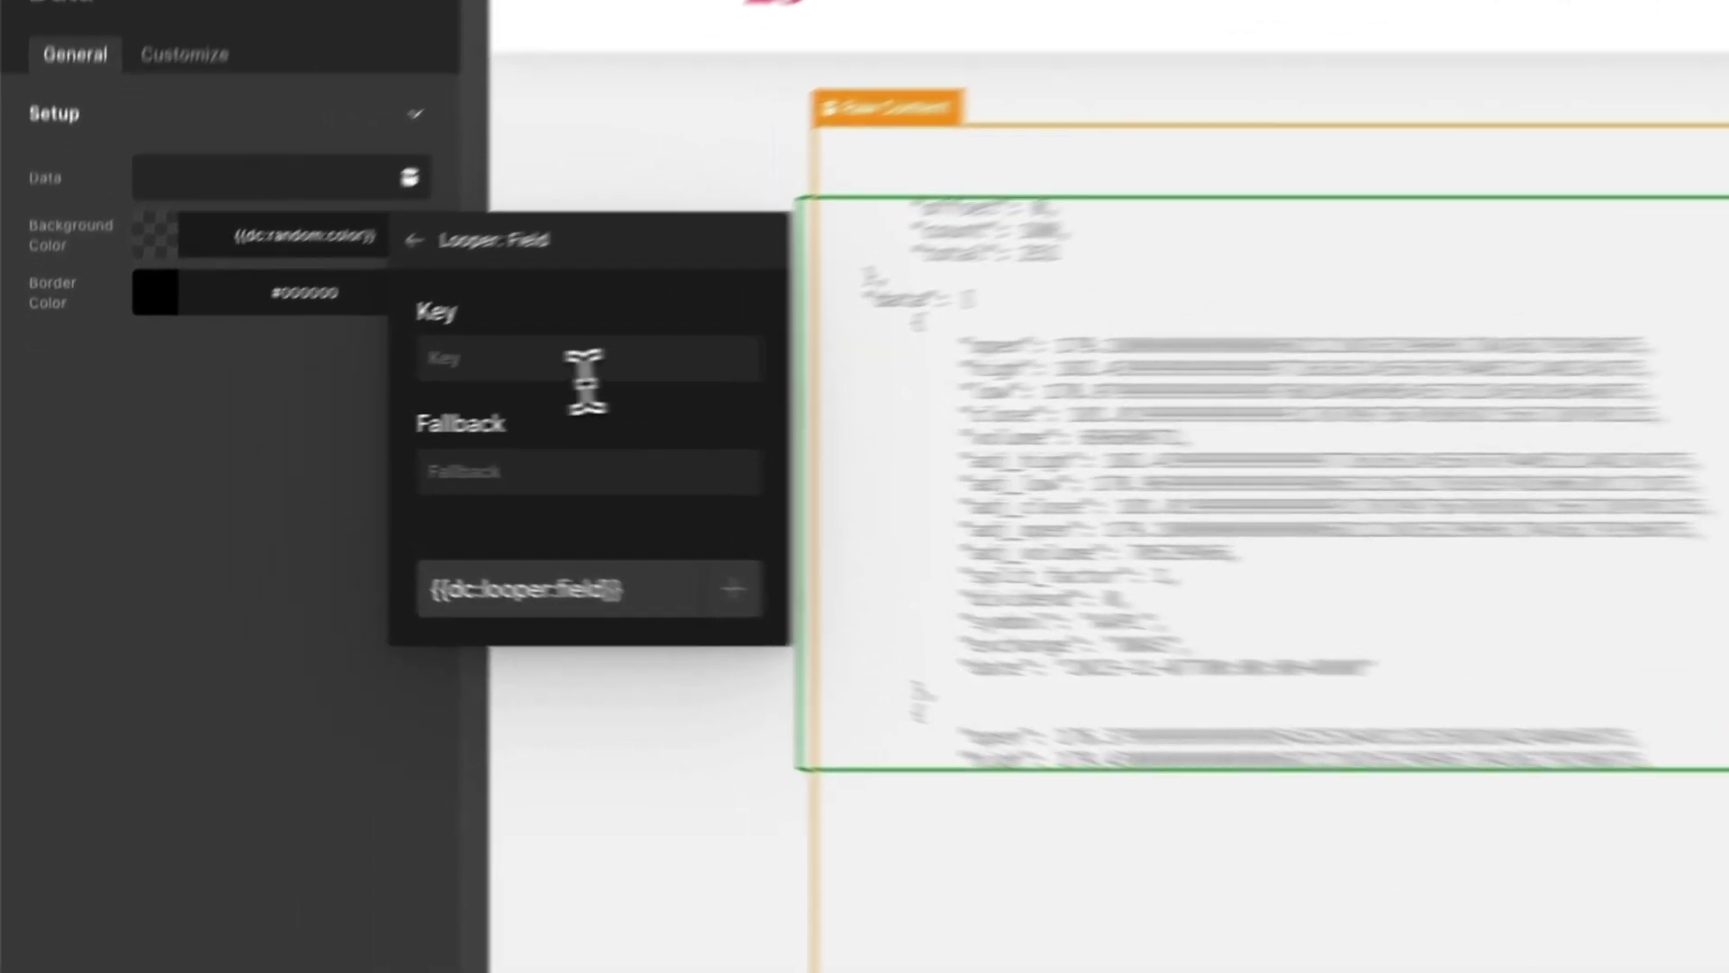
click(347, 407)
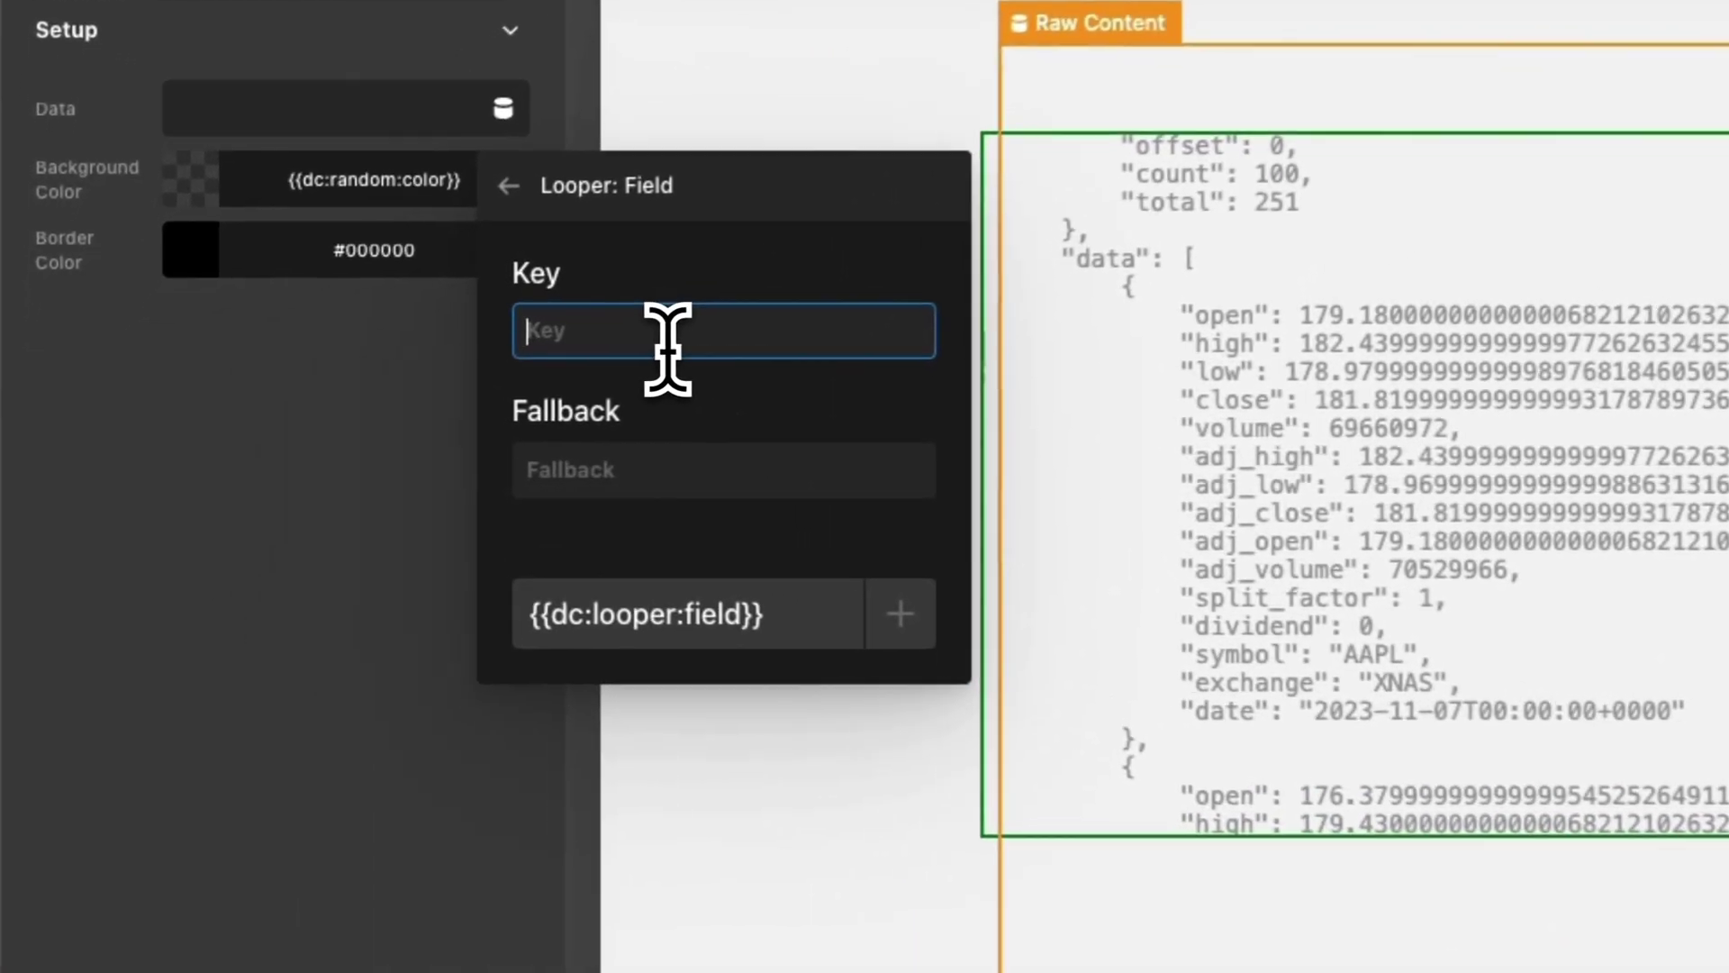
text(close)
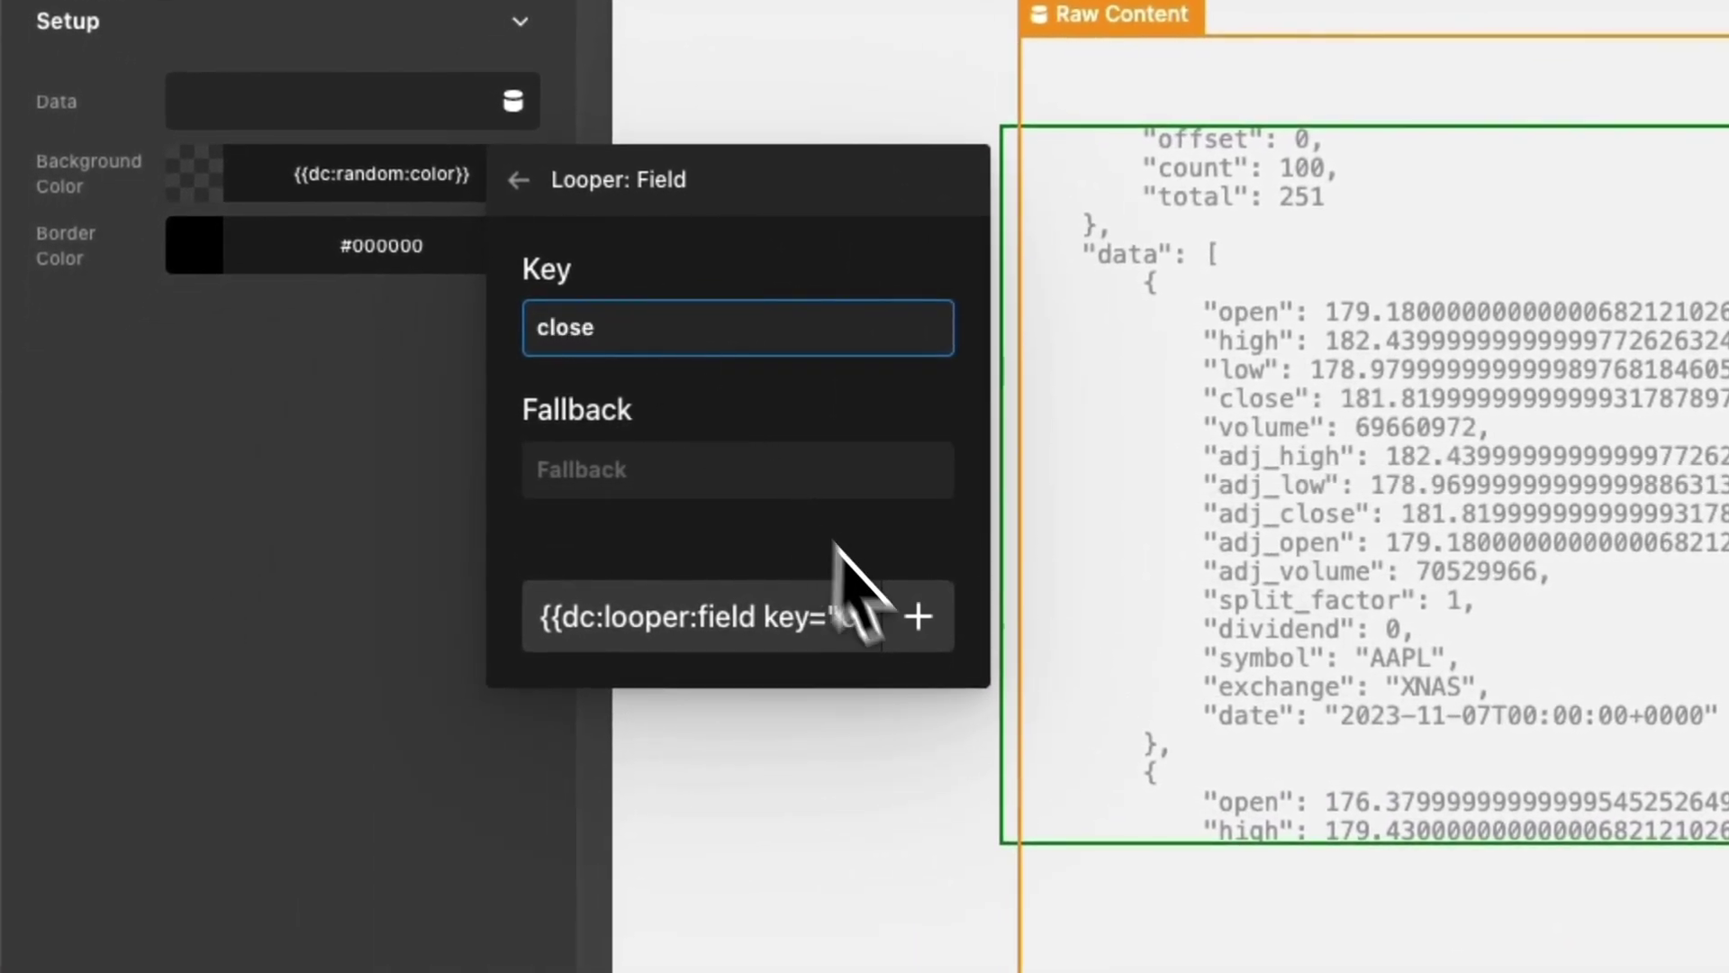
click(915, 621)
scroll(710, 589, down, 10)
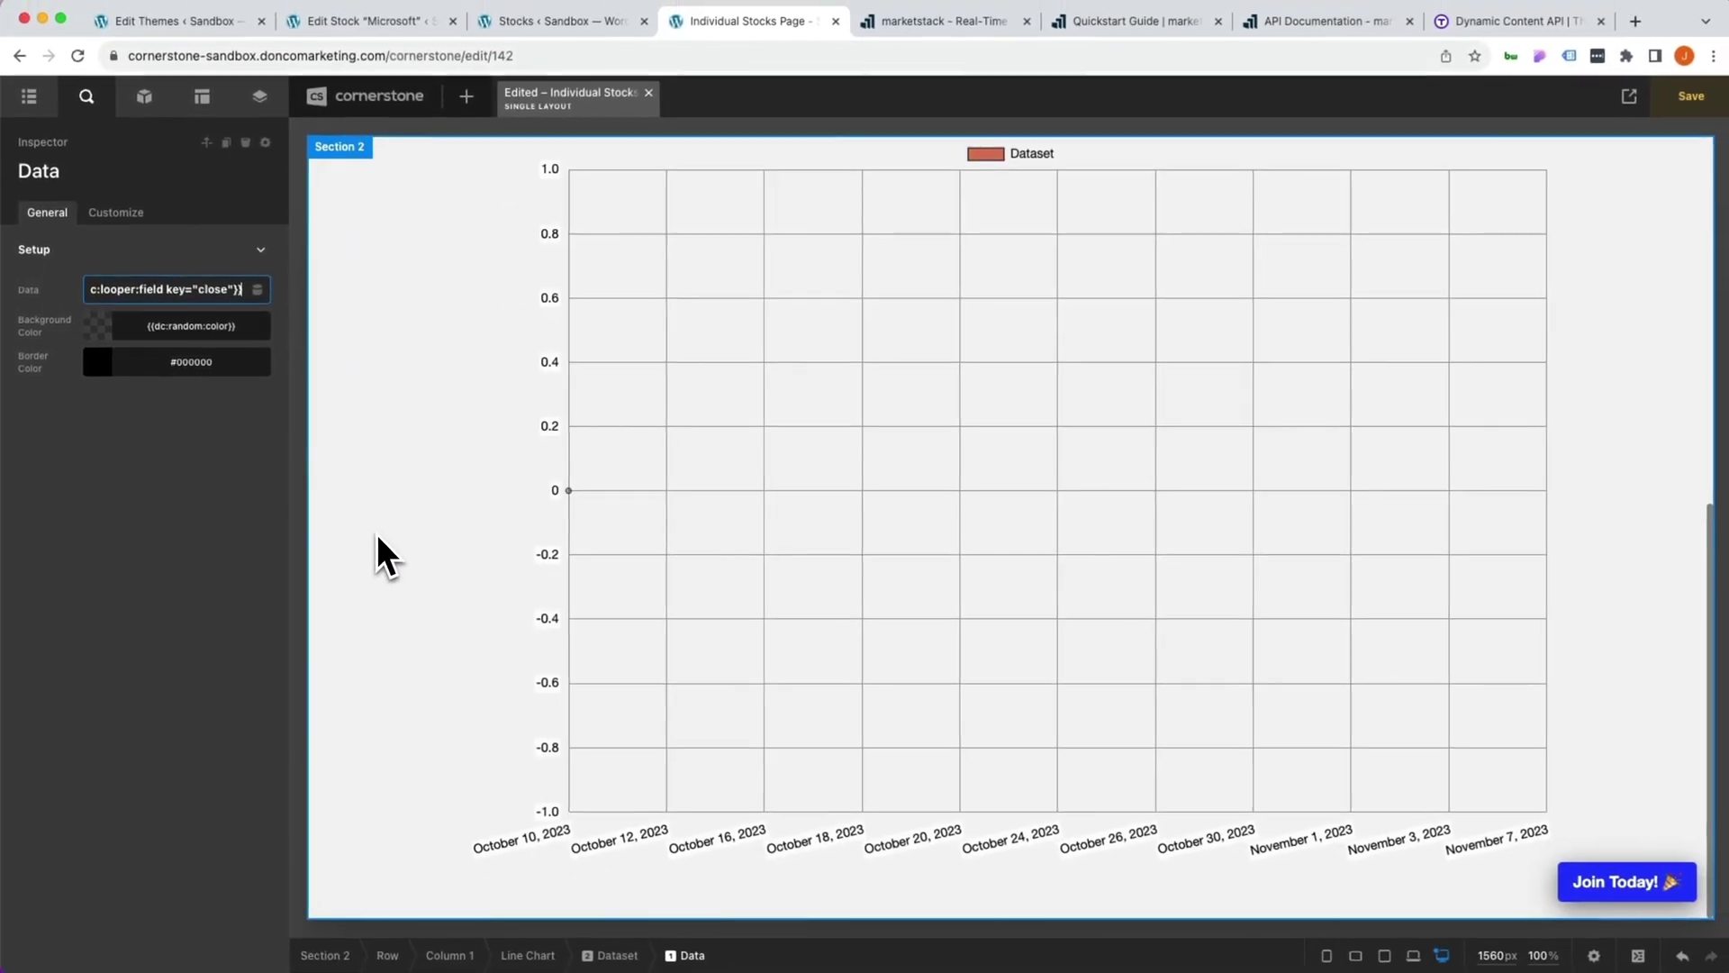
Set the Data element's background color to the translucent green rgba(51, 245, 34, 0.15).
key(Tab)
triple_click(239, 638)
text(rgb(51, 245, 34))
click(146, 596)
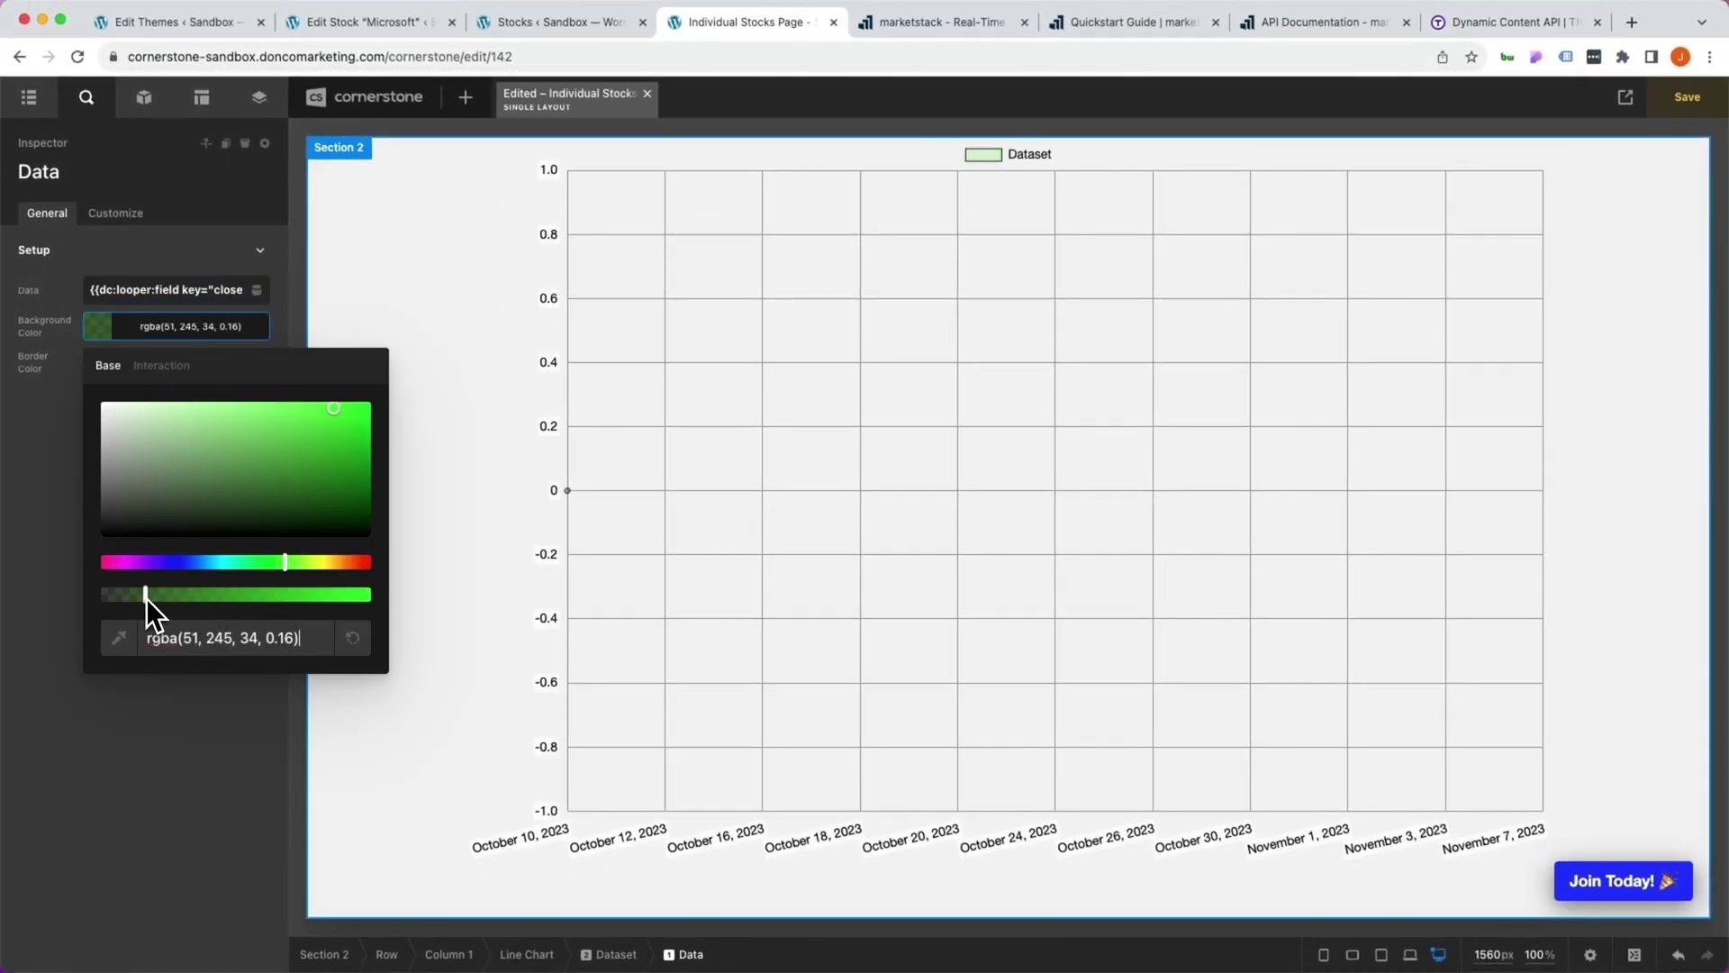
drag(145, 598, 141, 598)
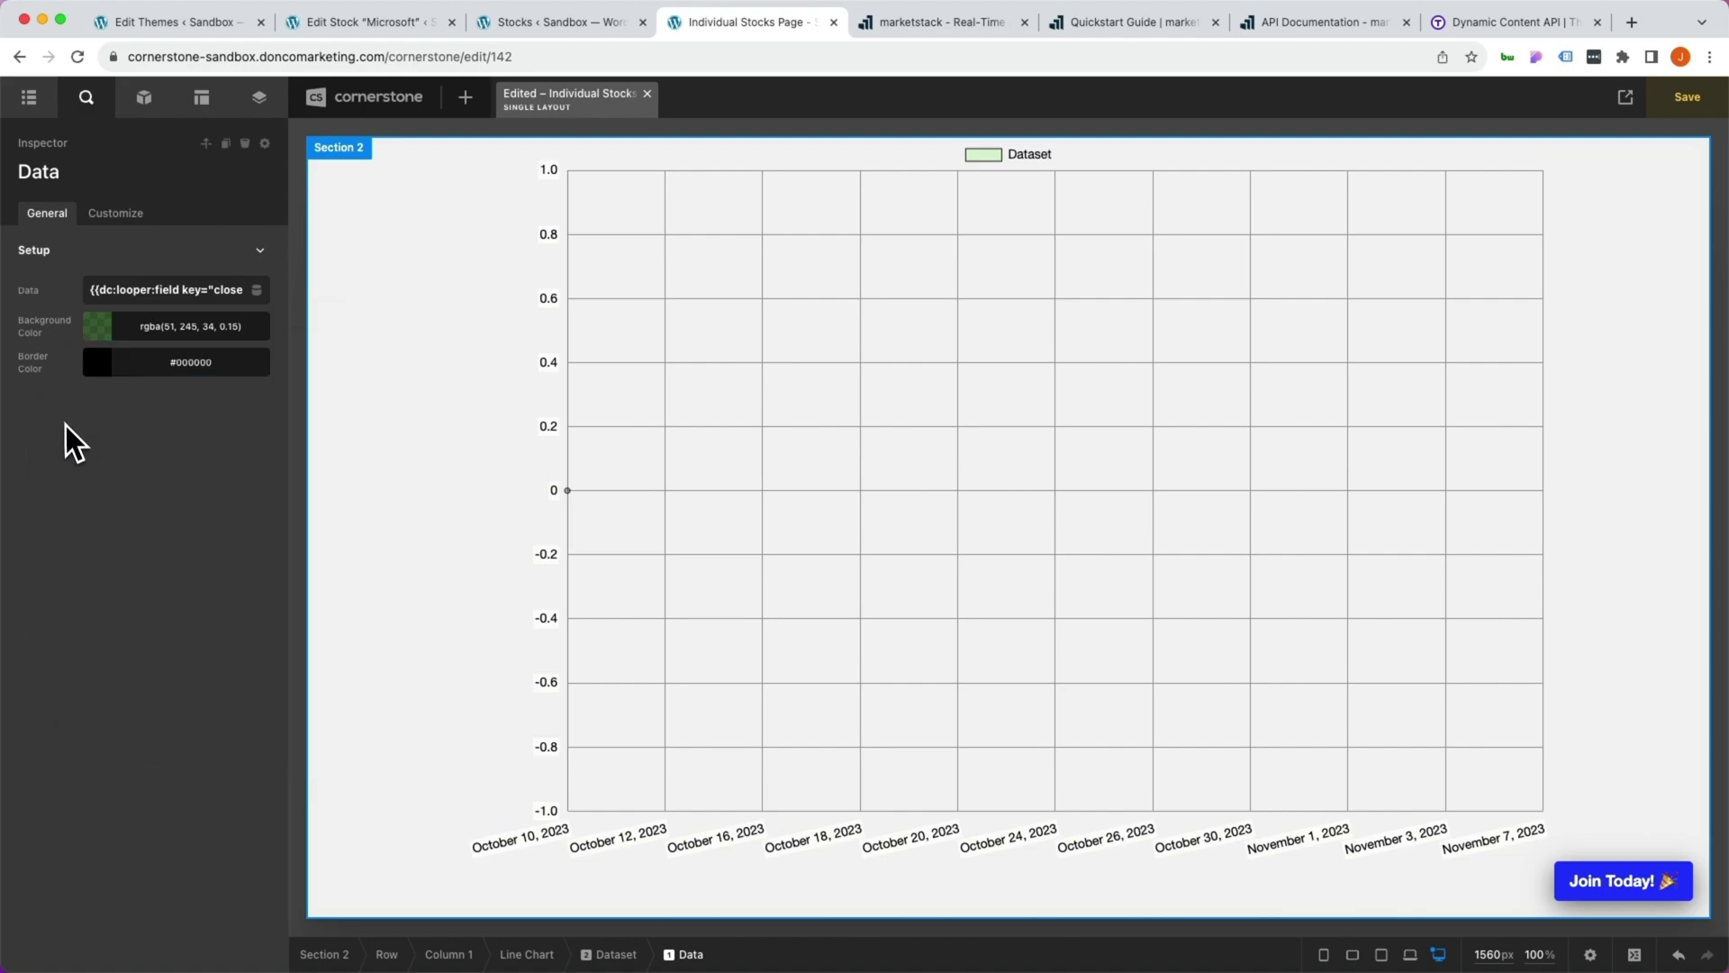
Set the Data element's border color to rgb(51, 245, 34) and enable its Looper Consumer.
click(135, 375)
text(rgb(51, 245, 34))
click(149, 759)
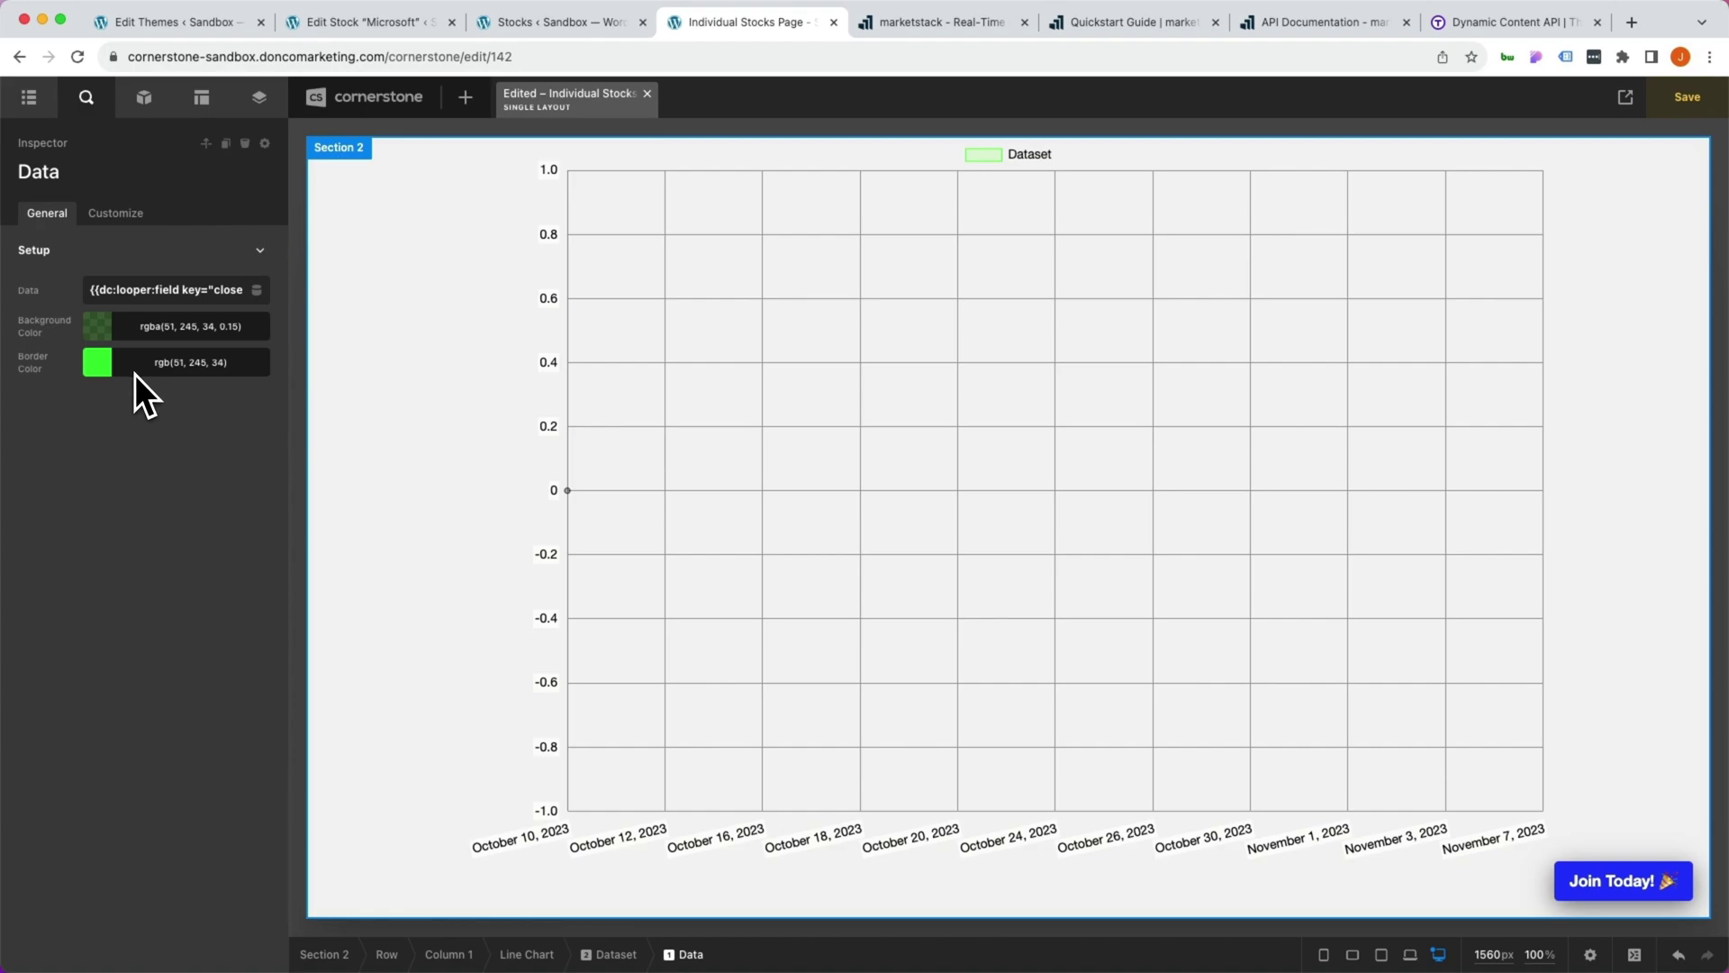
click(125, 214)
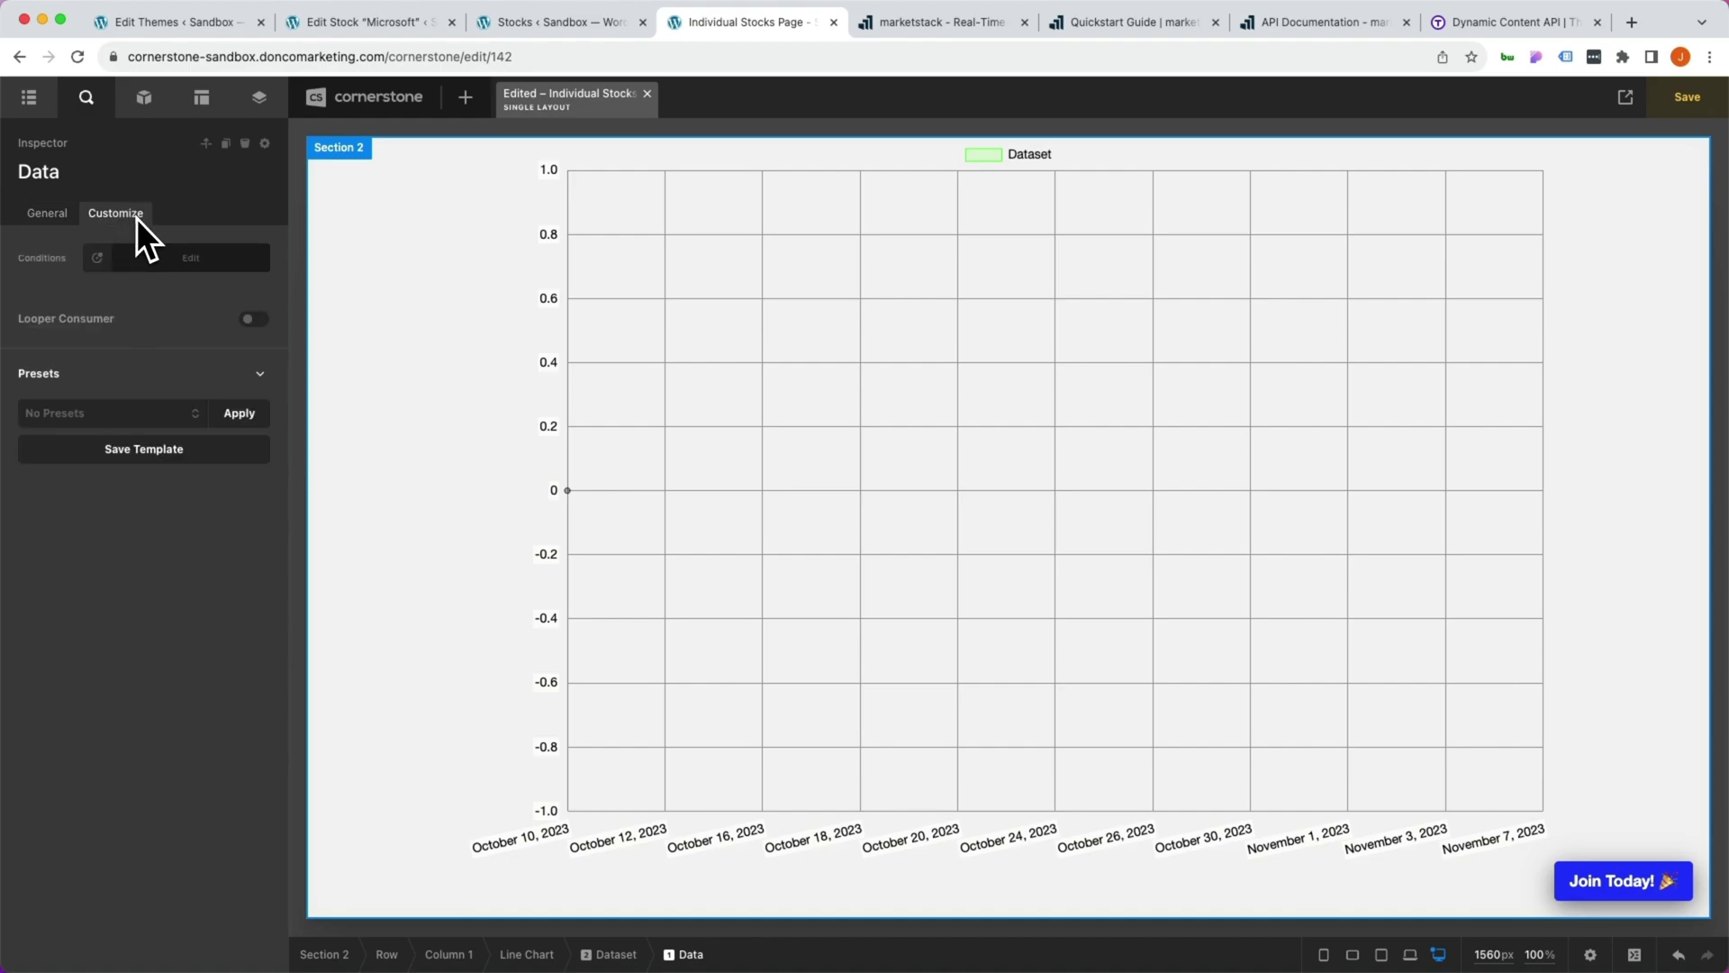
click(255, 321)
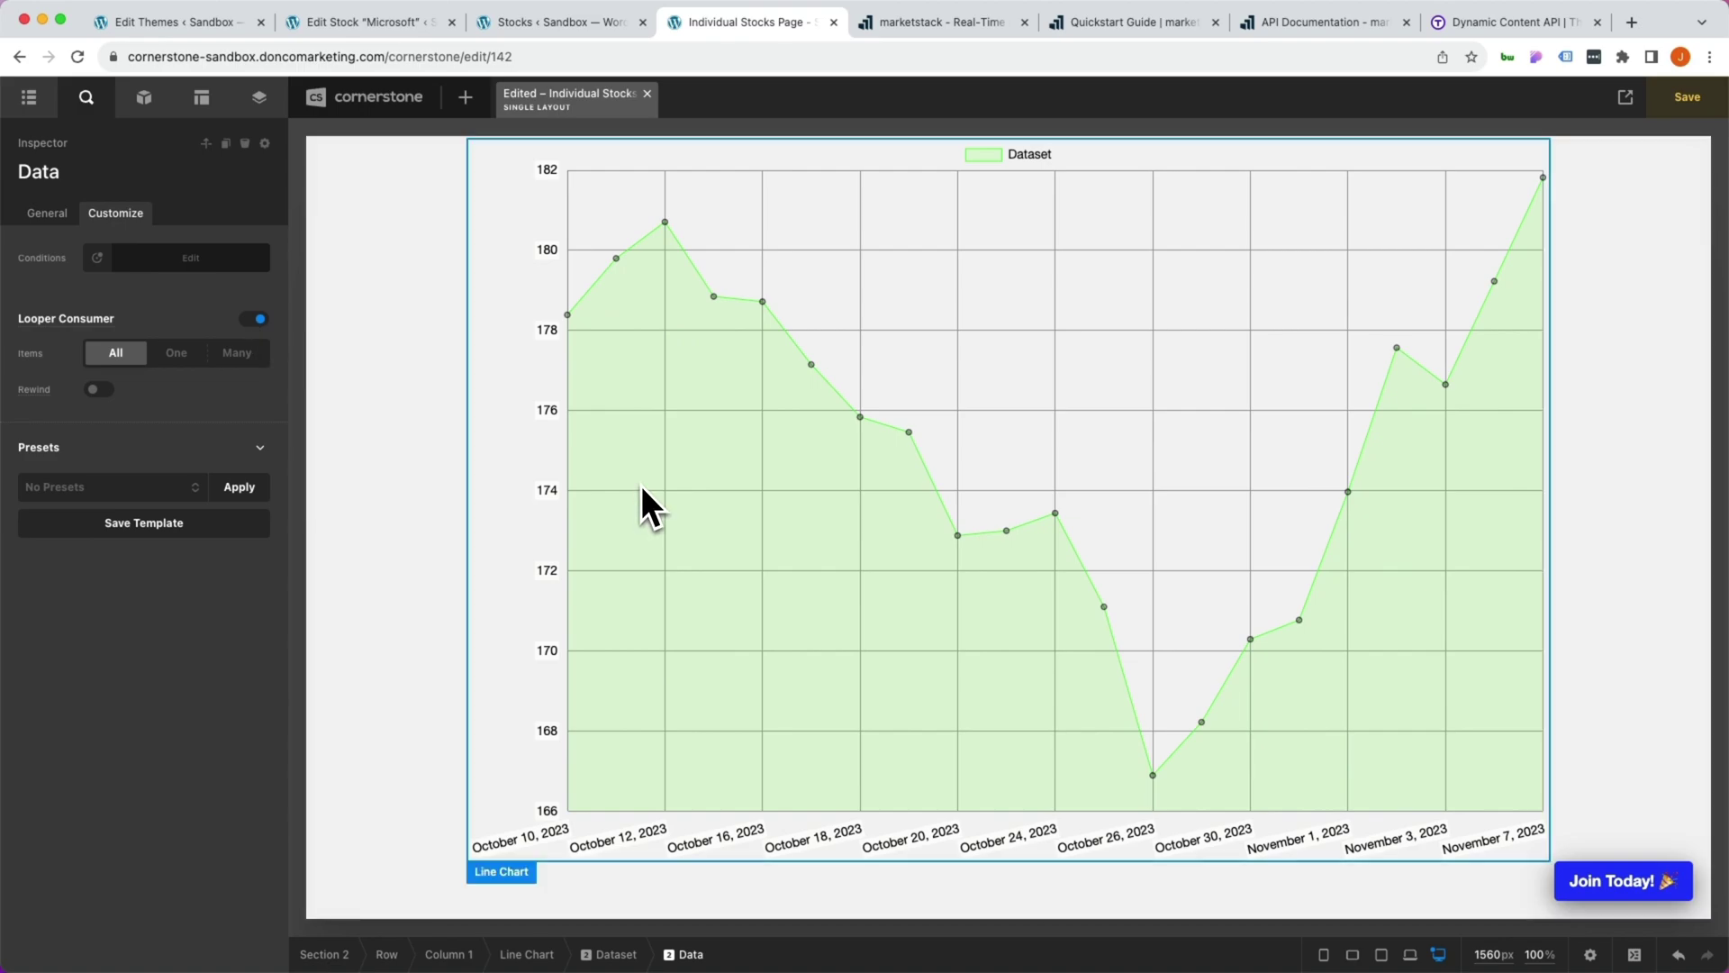
Open the line chart's Dataset element and set its label to Price.
click(756, 451)
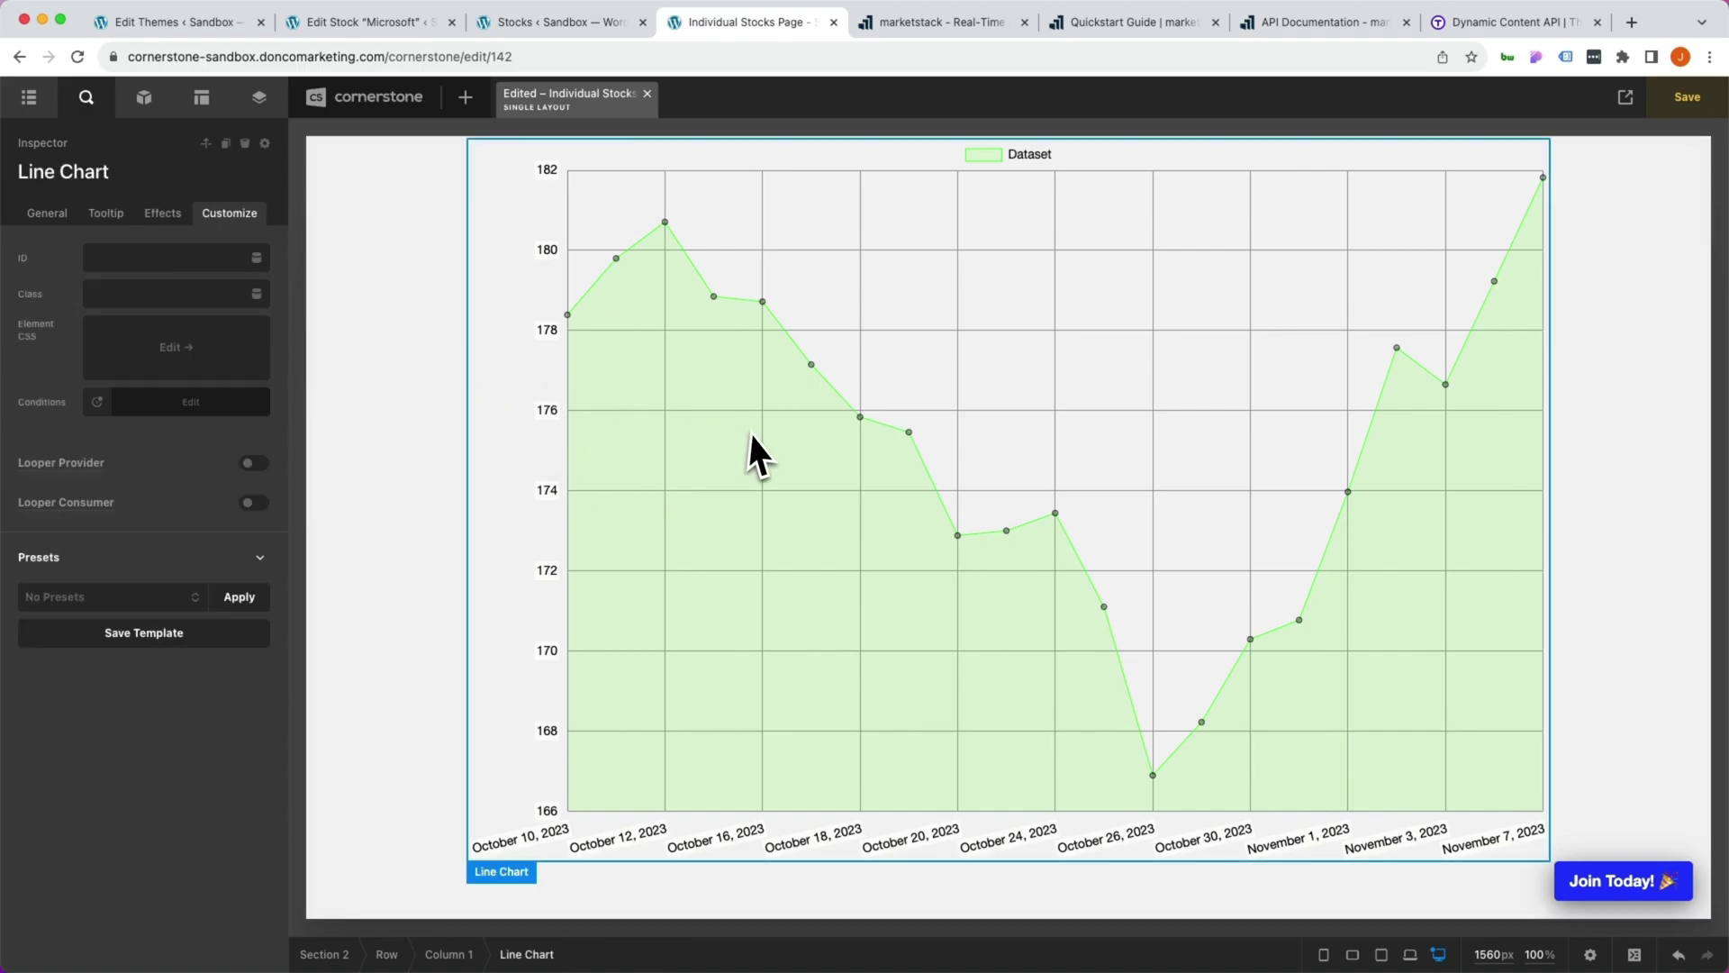
click(185, 369)
click(198, 348)
double_click(131, 407)
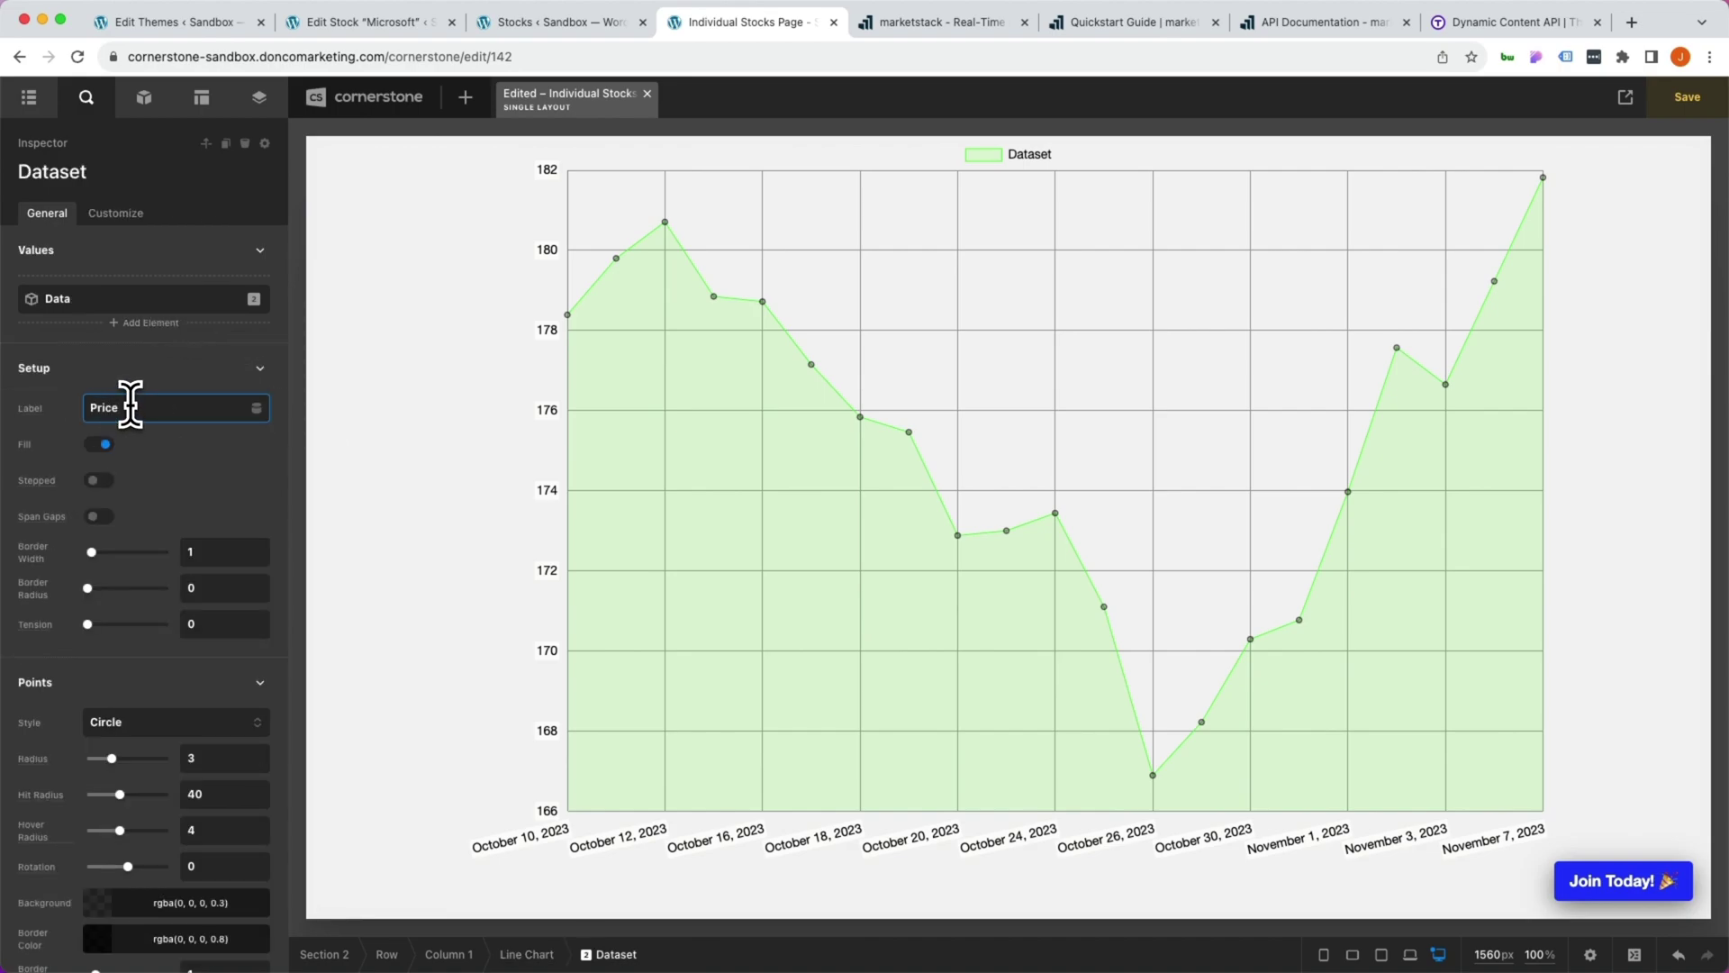
Set the Dataset points' background to rgb(51, 245, 34) and their border color to the darker green rgb(28, 179, 15).
scroll(141, 405, down, 2)
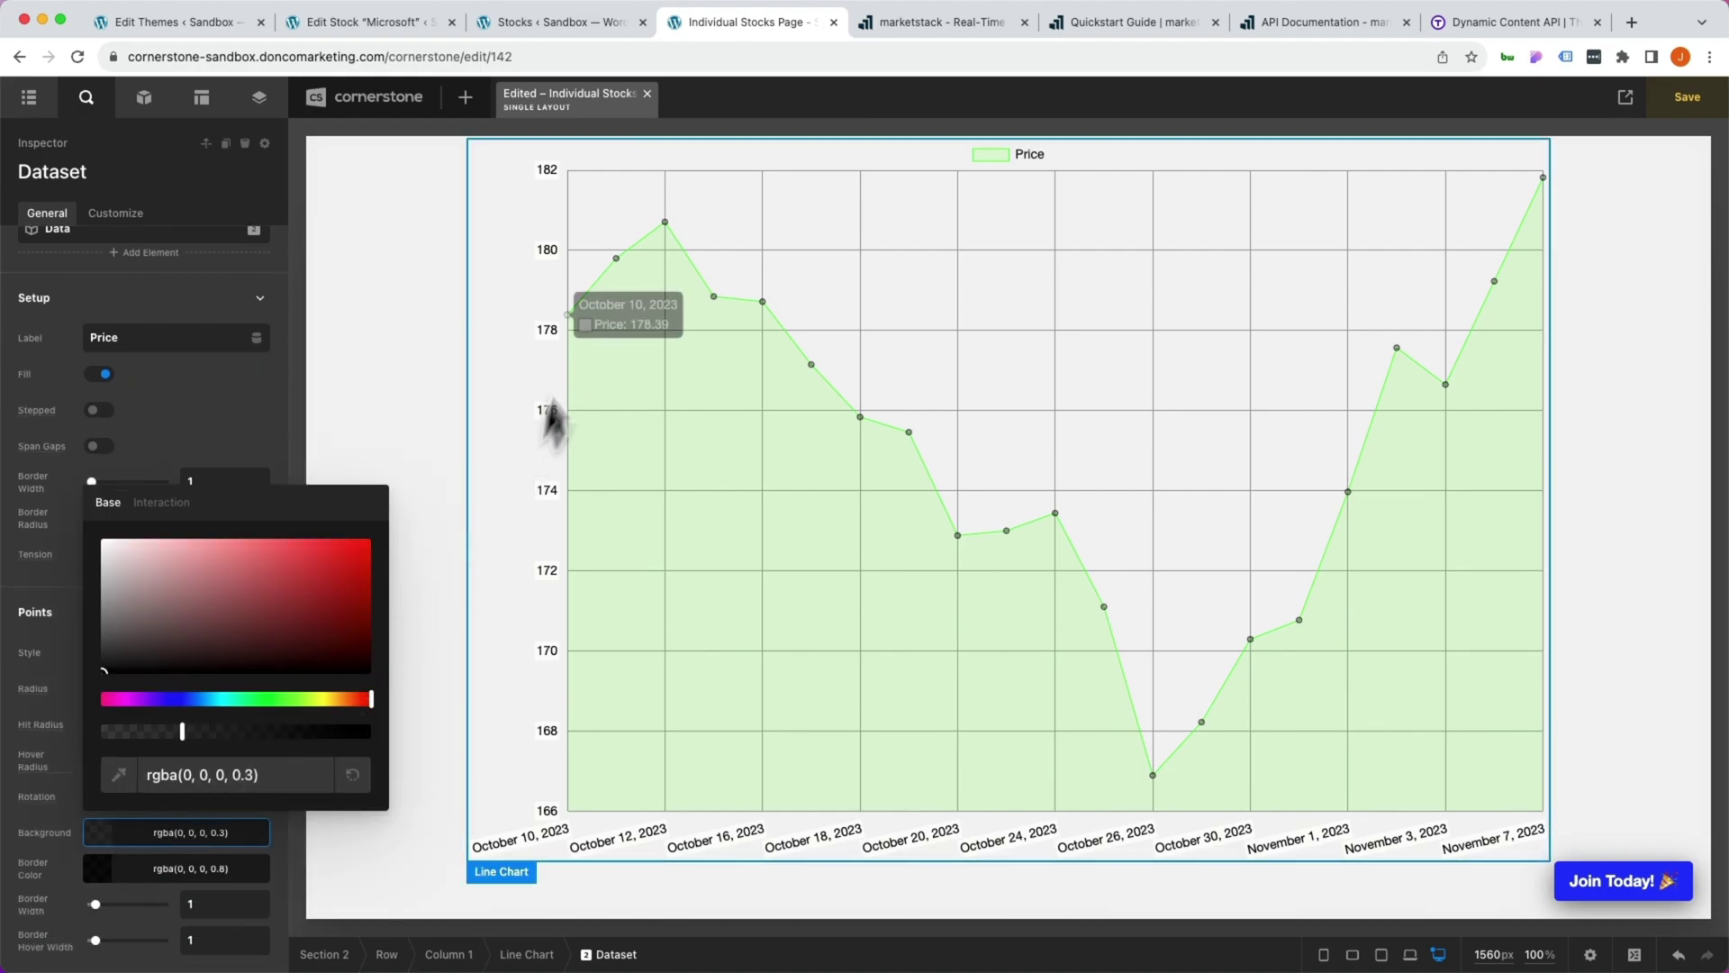
click(229, 834)
click(171, 841)
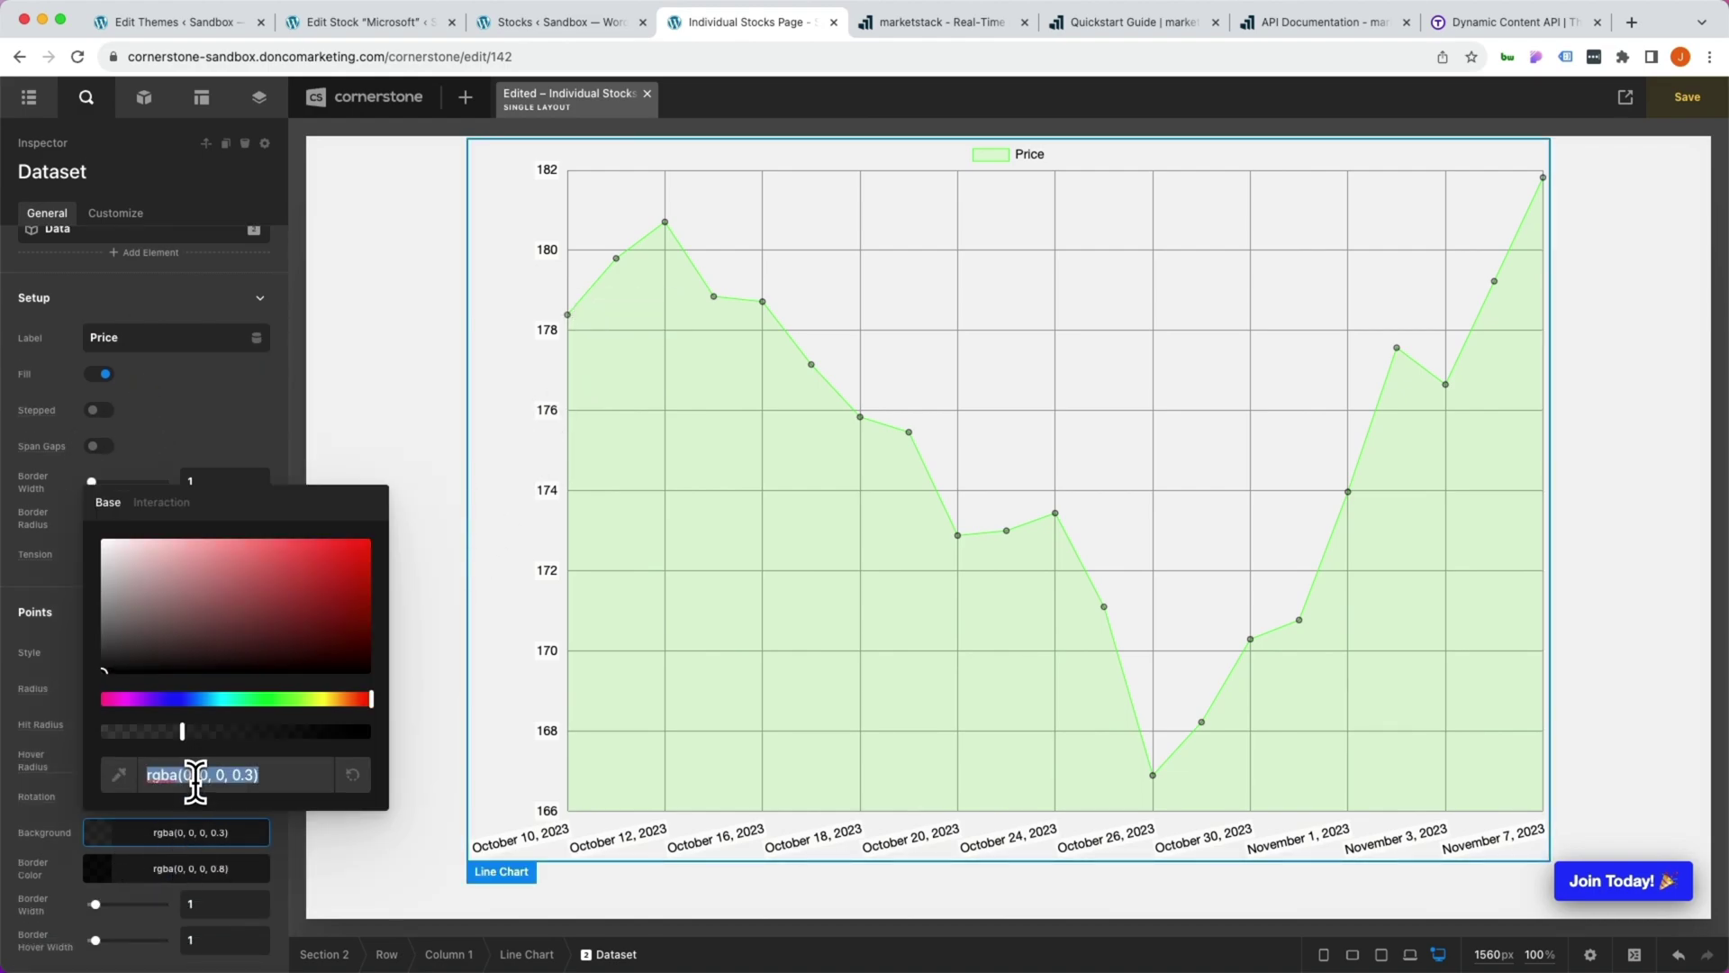
triple_click(192, 775)
text(rgb(53, 248, 34))
click(157, 863)
triple_click(198, 811)
text(rgb(51, 245, 34))
click(350, 619)
click(140, 873)
Set the Dataset points' radius to 4 and their hover radius to 8.
triple_click(196, 689)
text(4)
key(Tab)
key(Tab)
text(8)
mouse_move(574, 314)
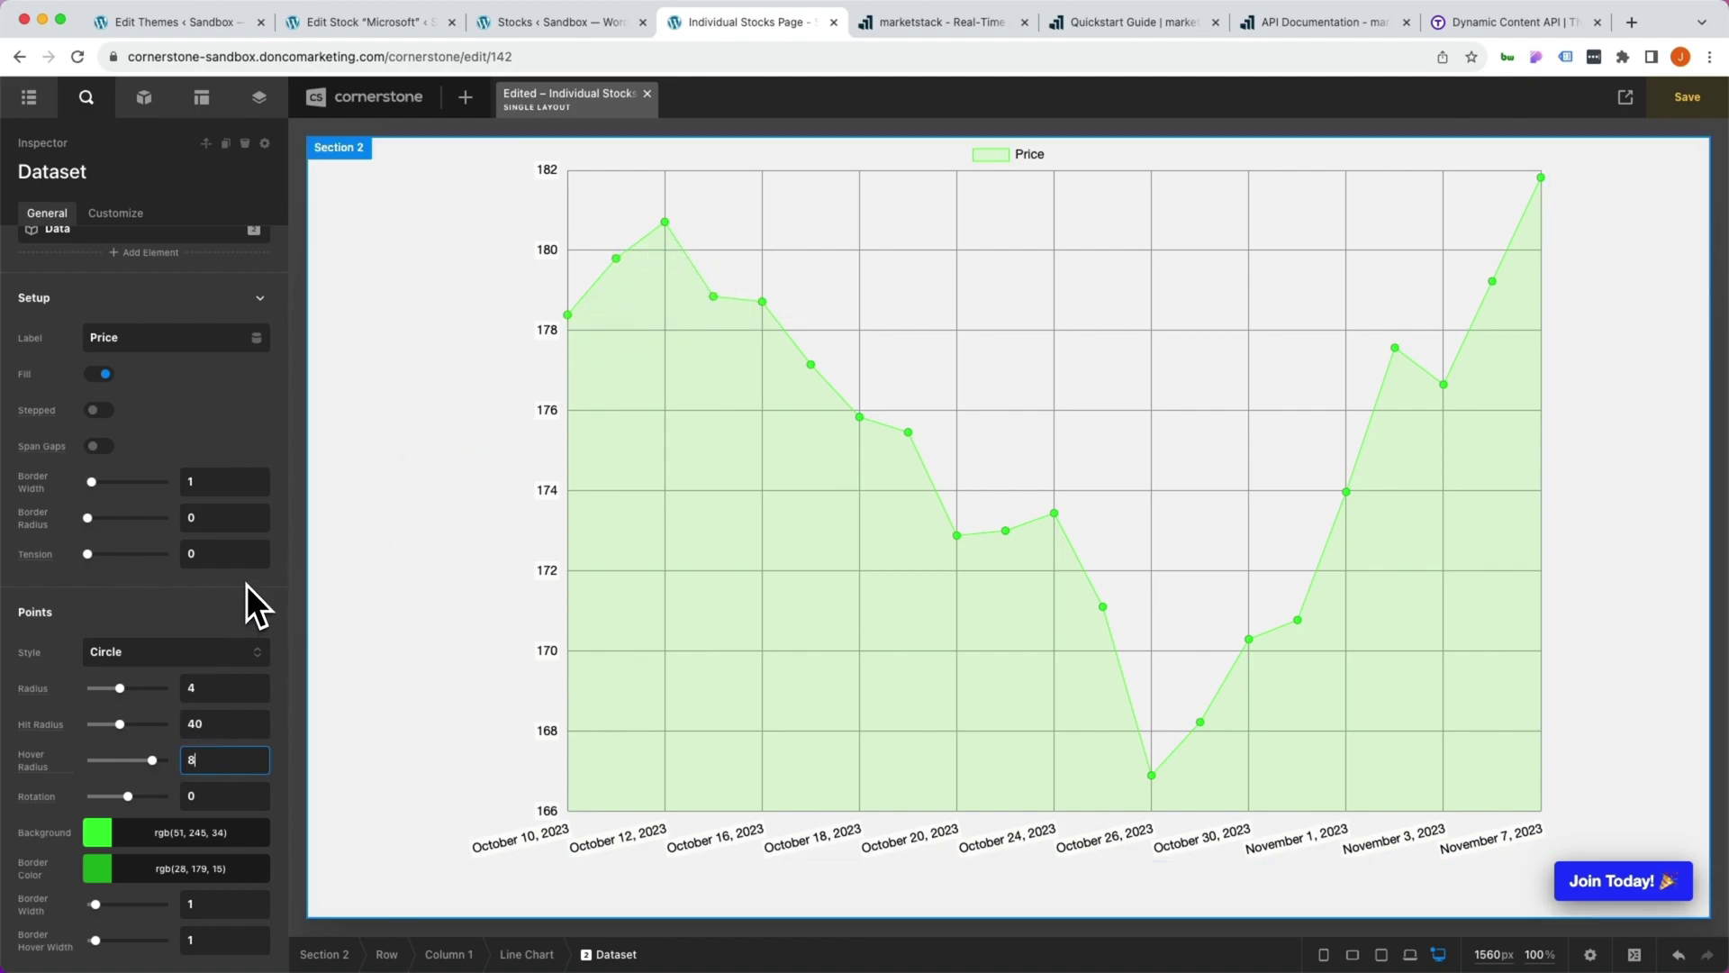
Set the Dataset's border radius to 1 and its tension to 0.5 to smooth the line.
click(211, 529)
text(1)
click(213, 558)
text(.5)
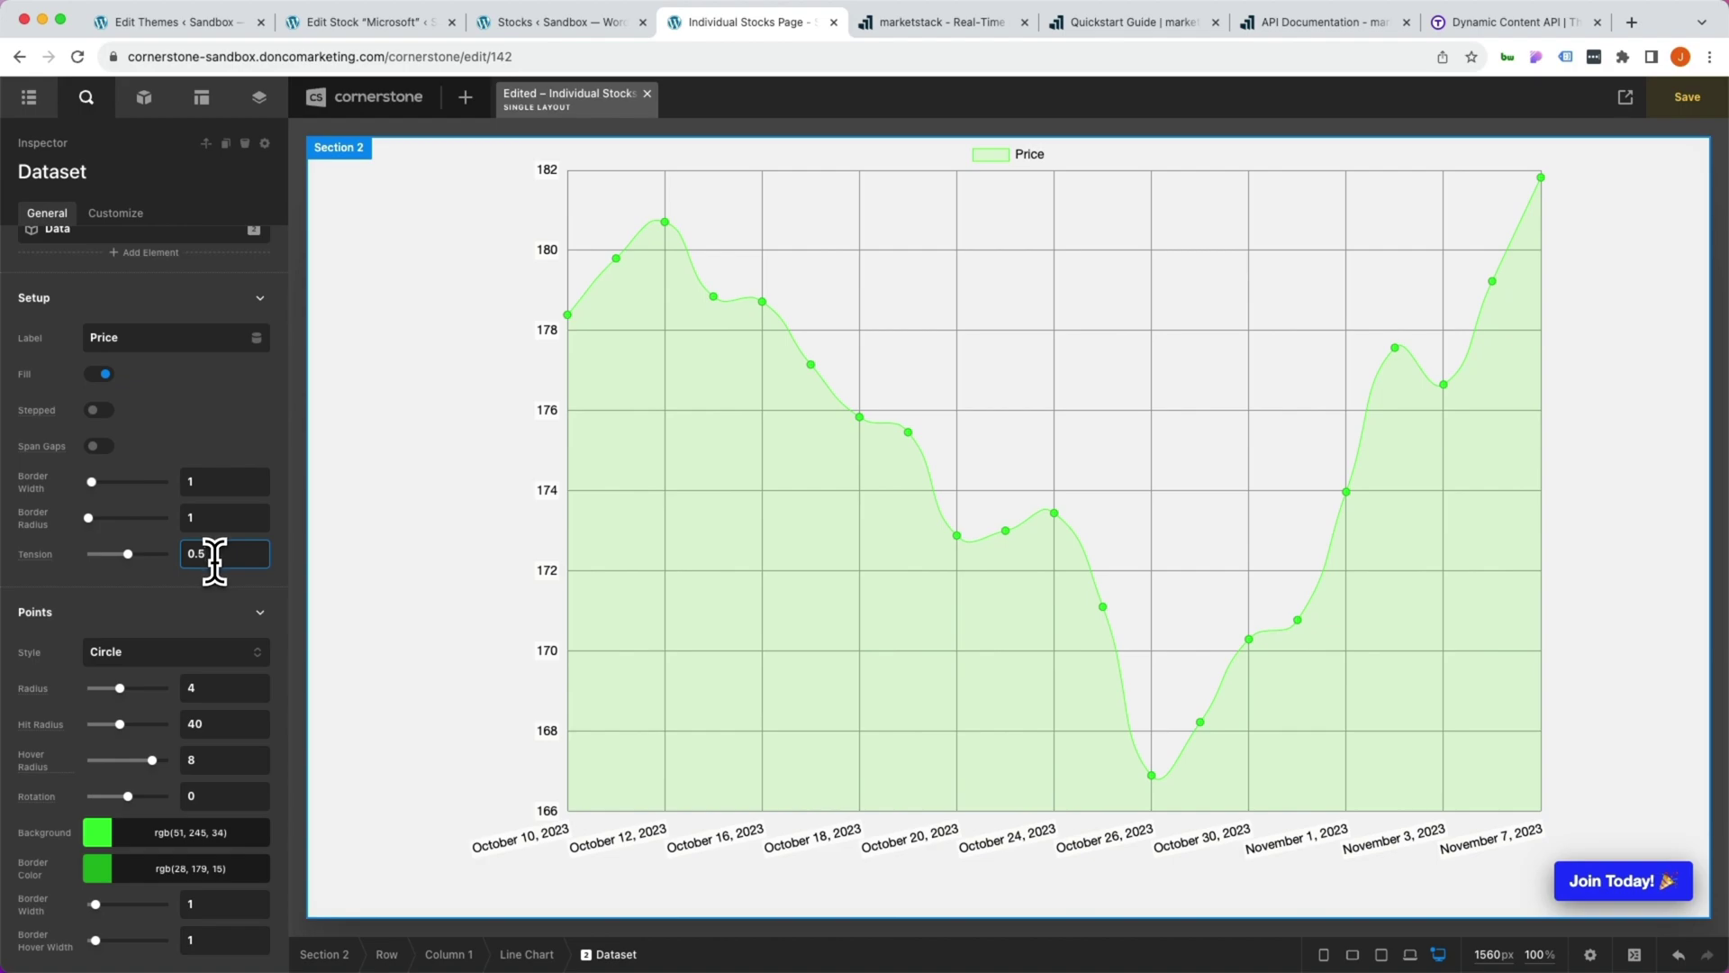
Add a The Title element above the line chart in Section 2.
click(146, 99)
text(title)
drag(124, 257, 591, 310)
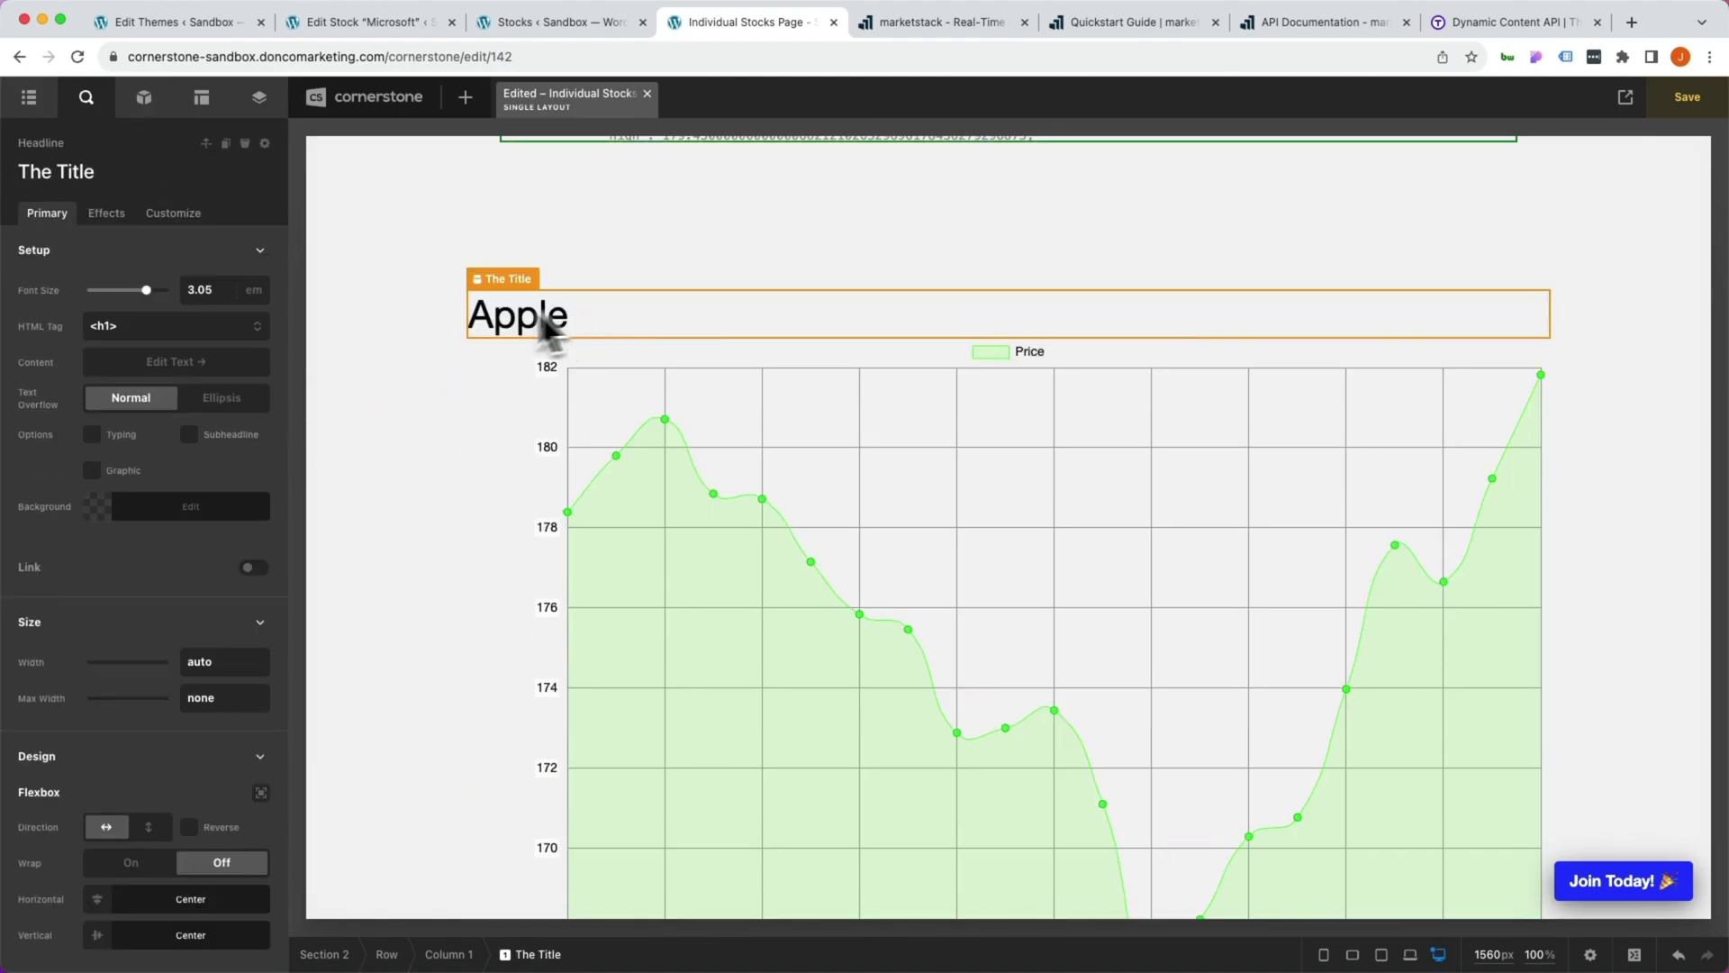
Delete Section 1, which holds the raw API output, and save the layout.
scroll(396, 387, up, 3)
click(396, 388)
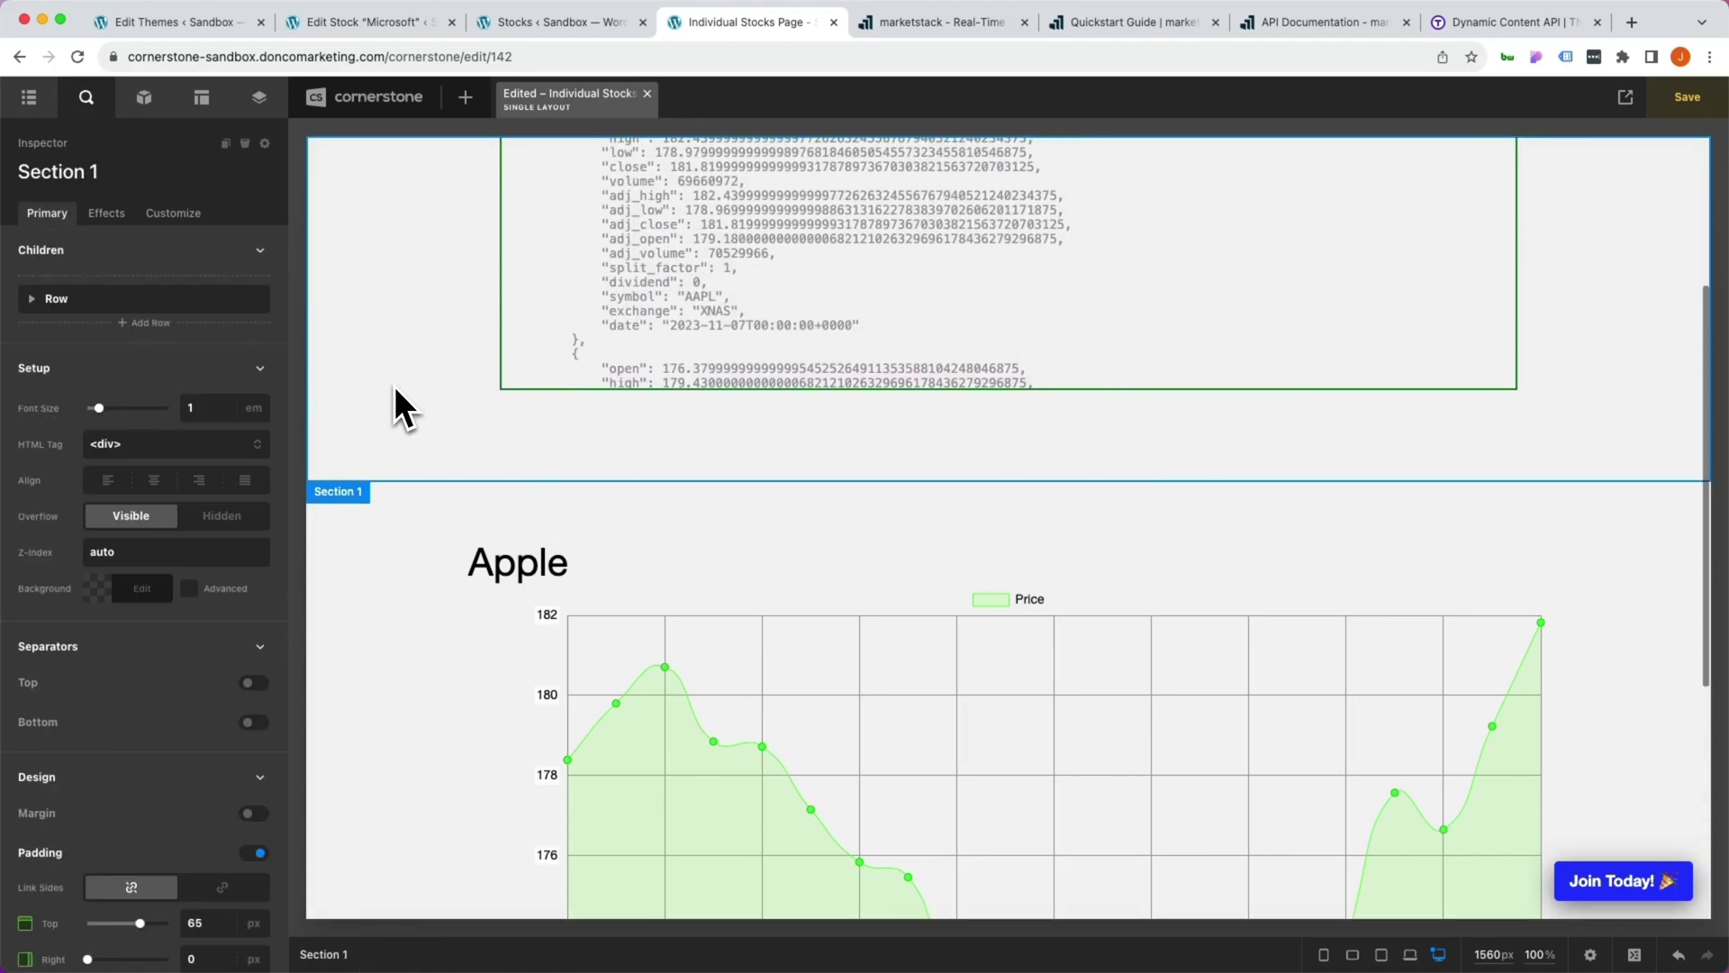
click(244, 143)
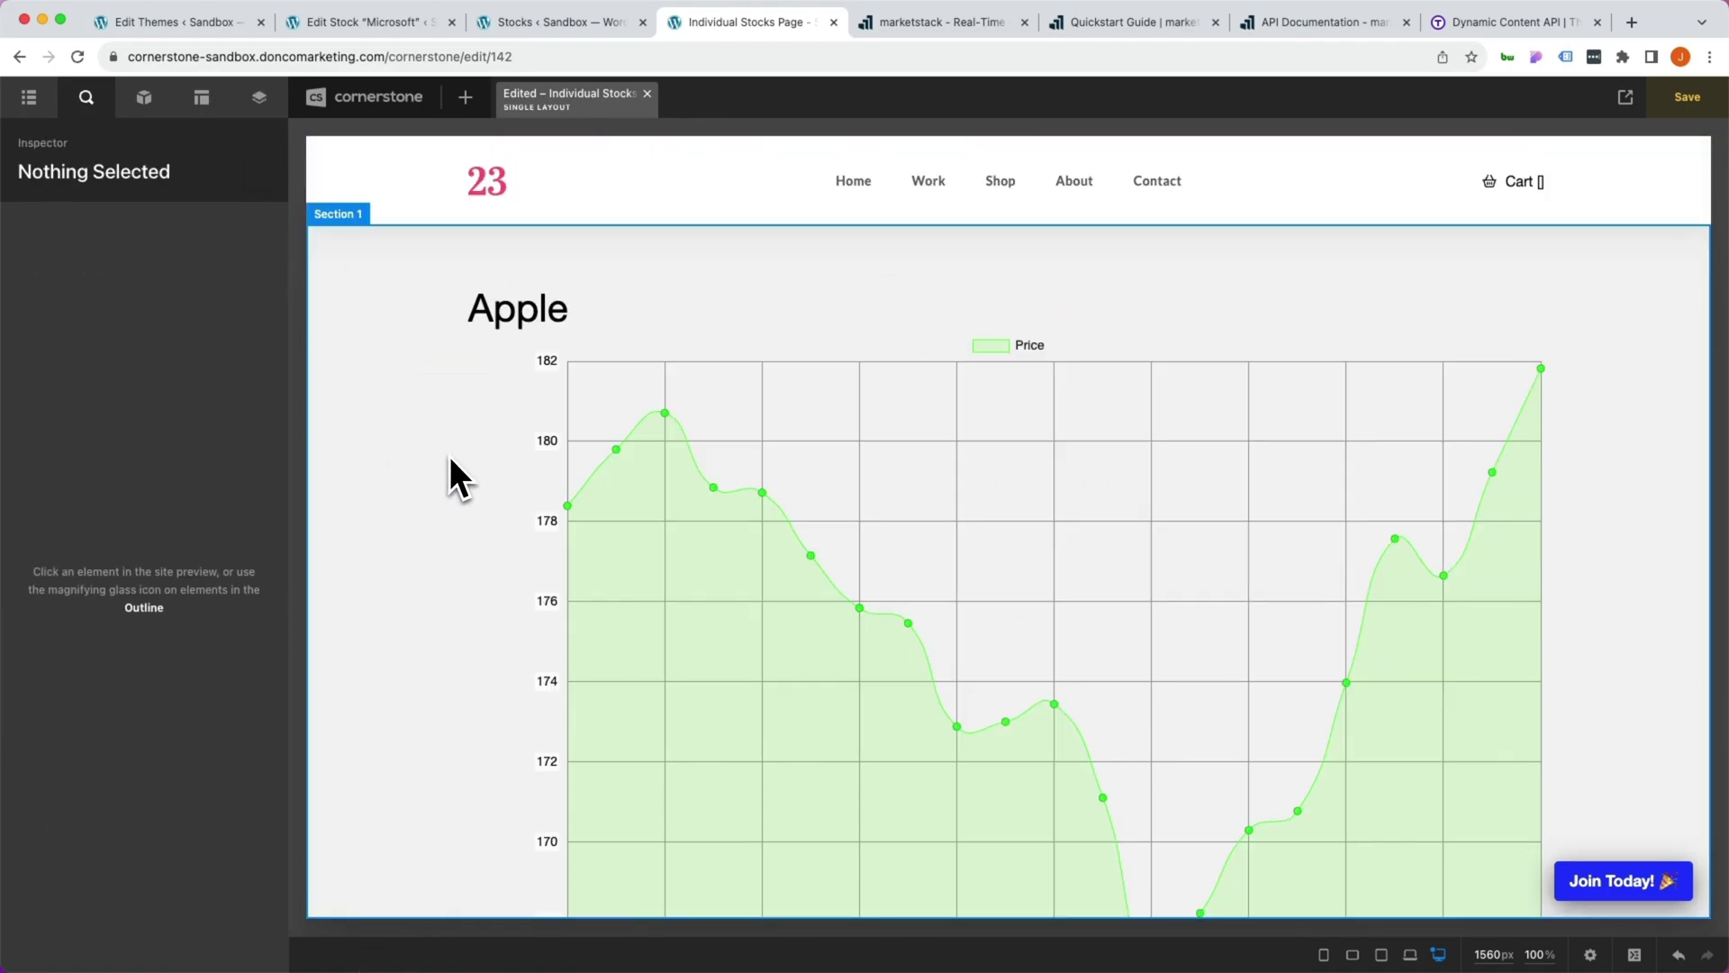
key(super+s)
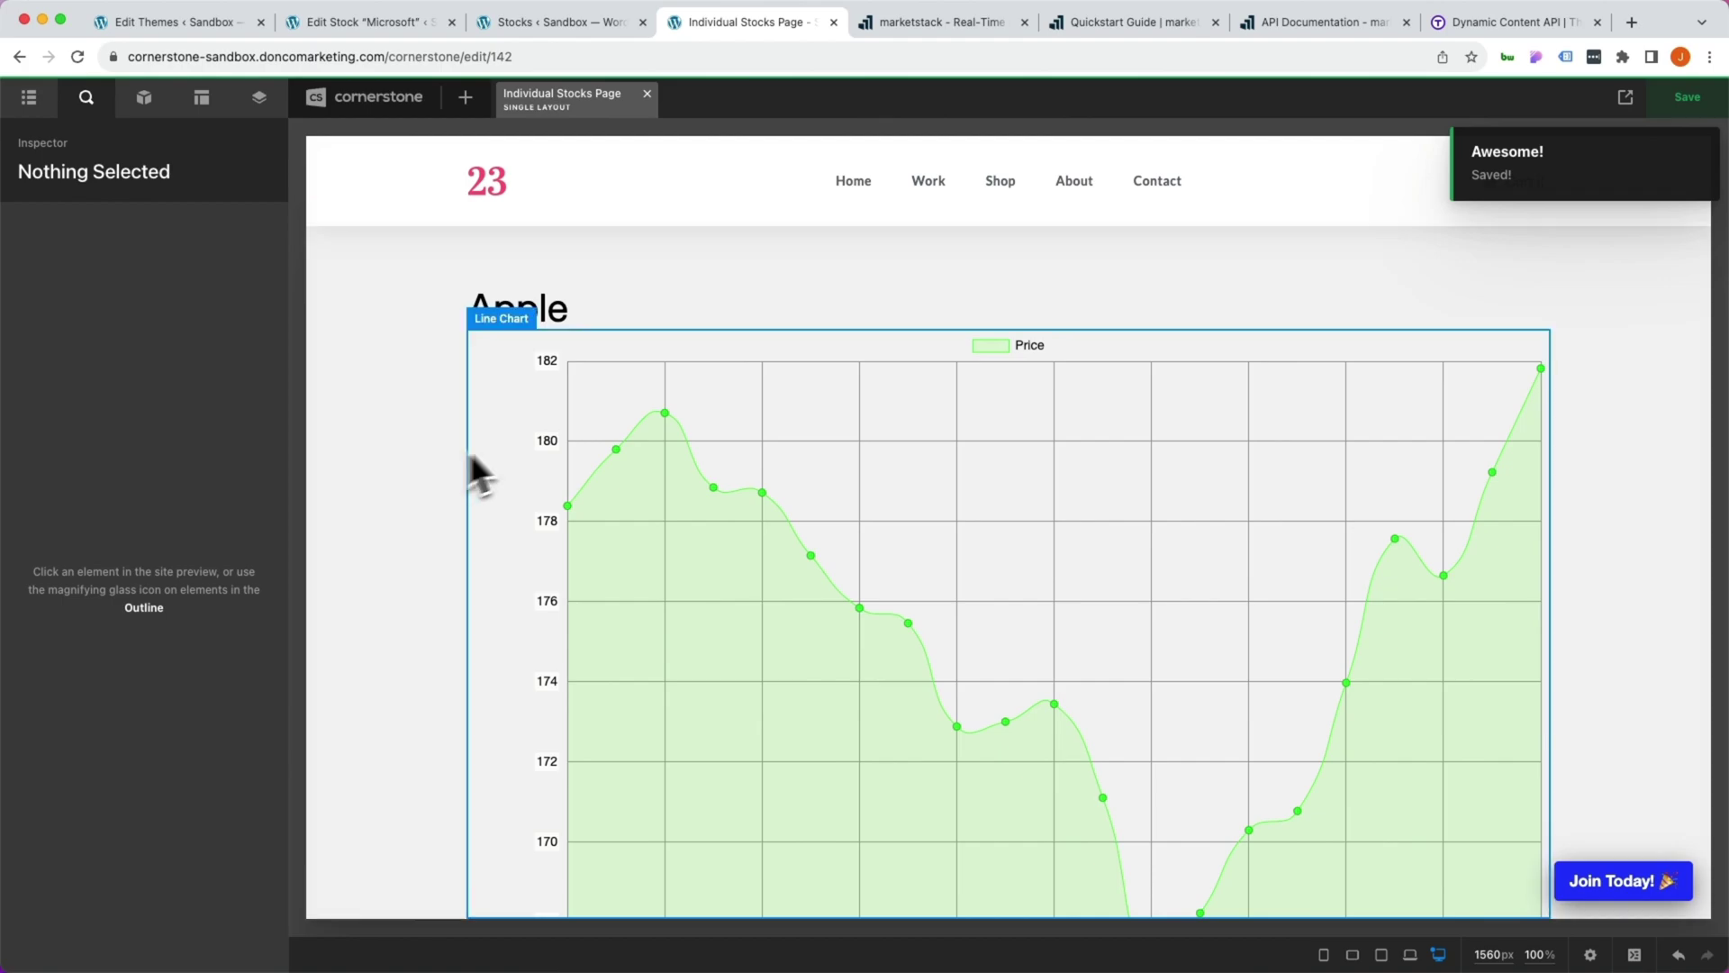
Open the live Apple stock page and check the date and price tooltips on the chart's first points.
click(1625, 98)
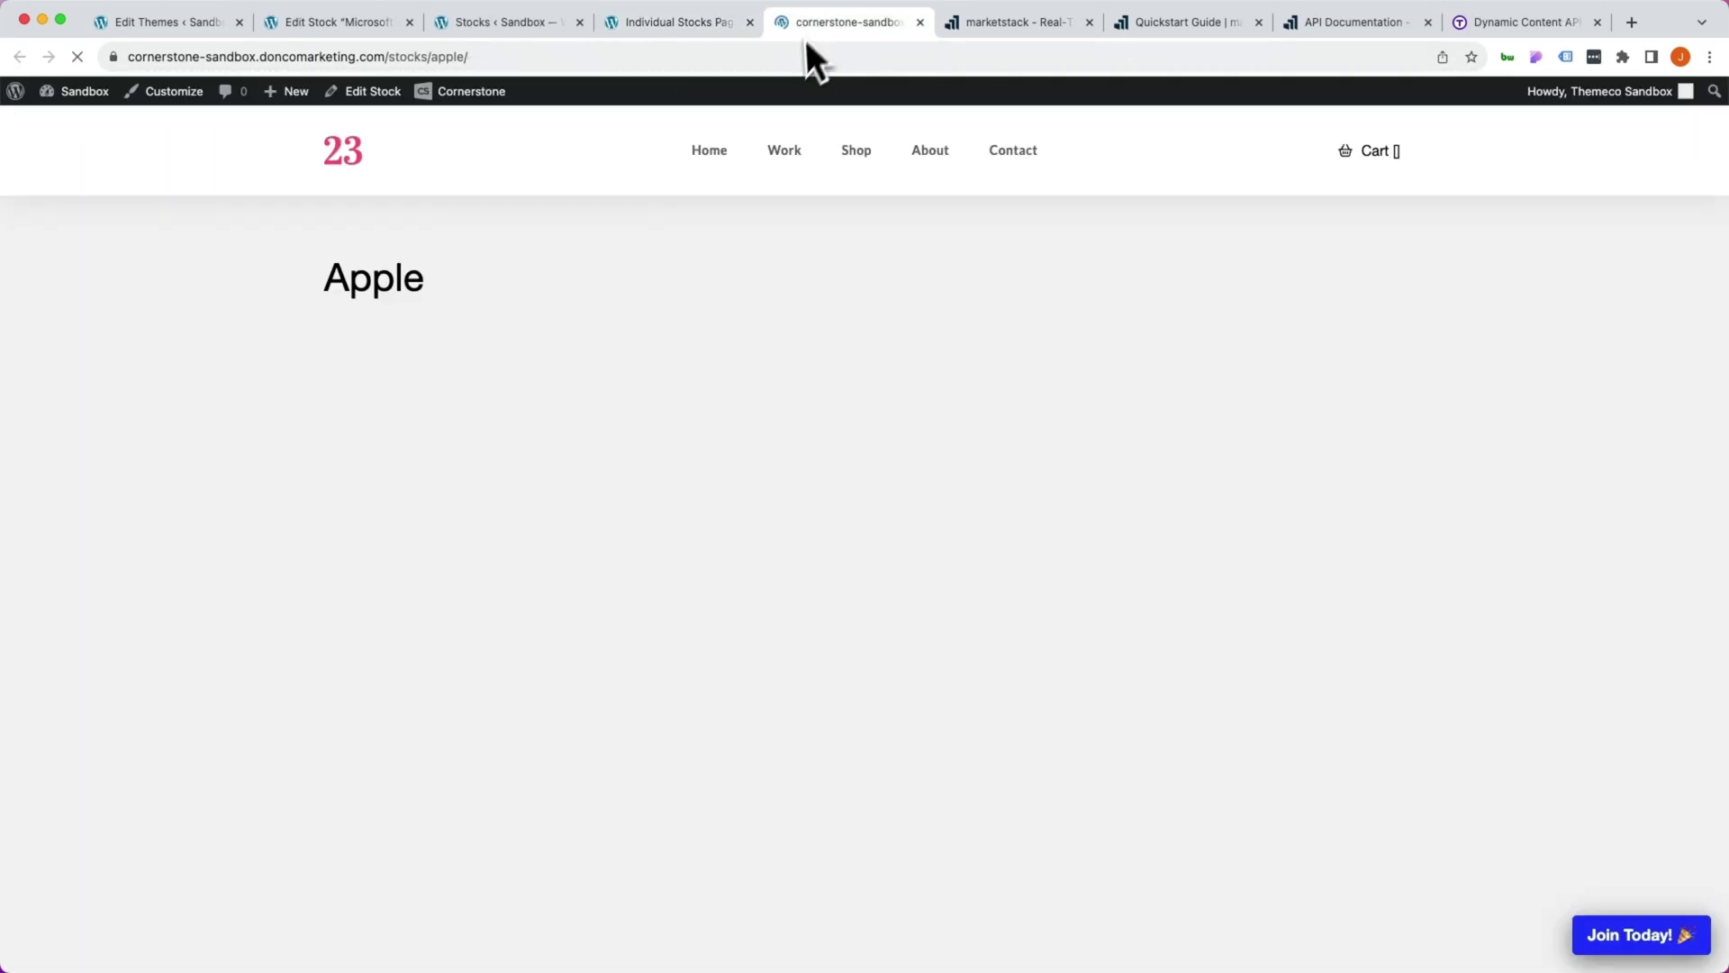
scroll(743, 137, down, 3)
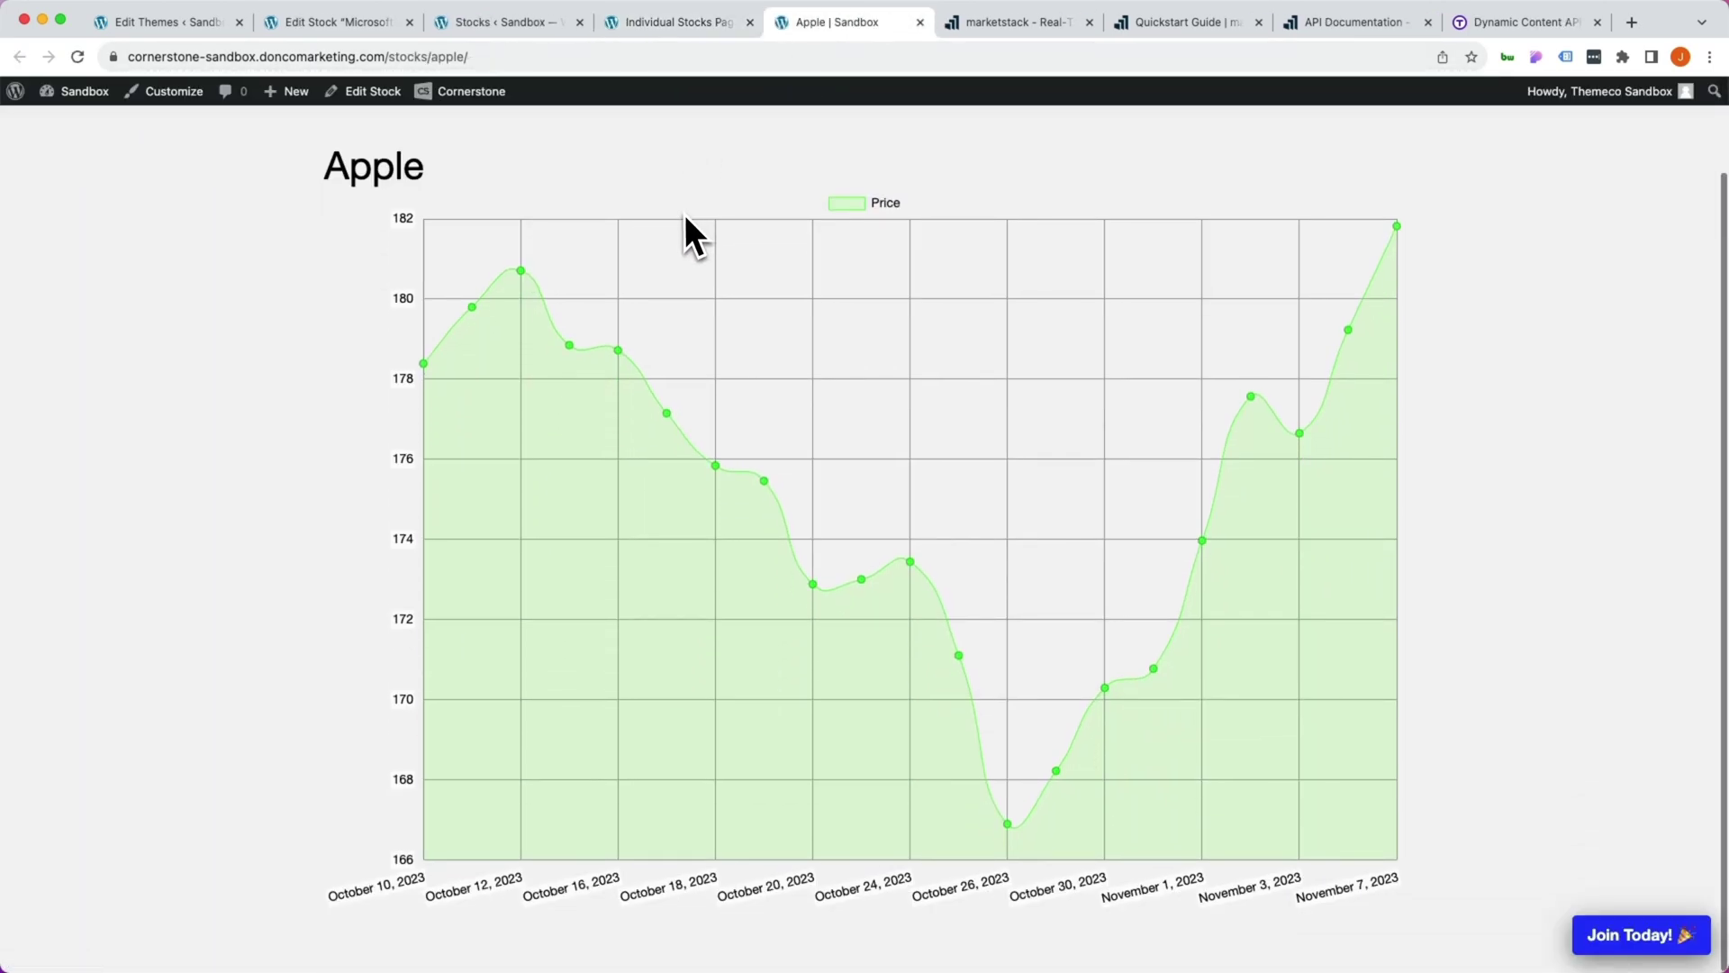
mouse_move(421, 369)
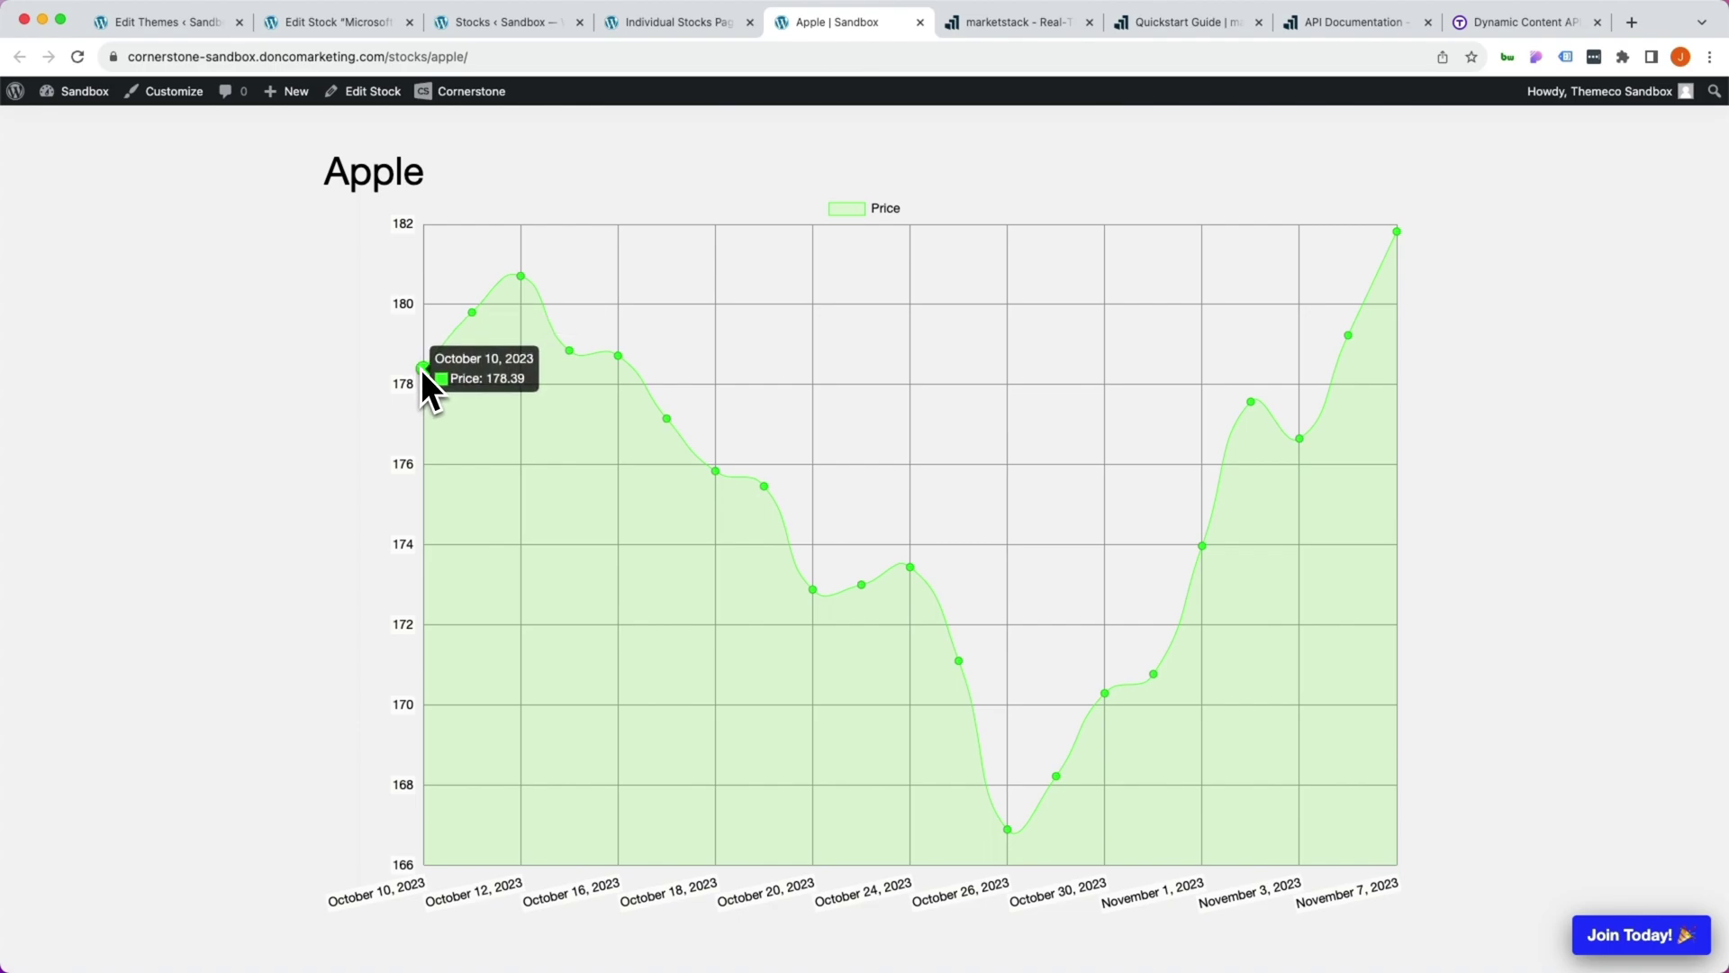
mouse_move(471, 316)
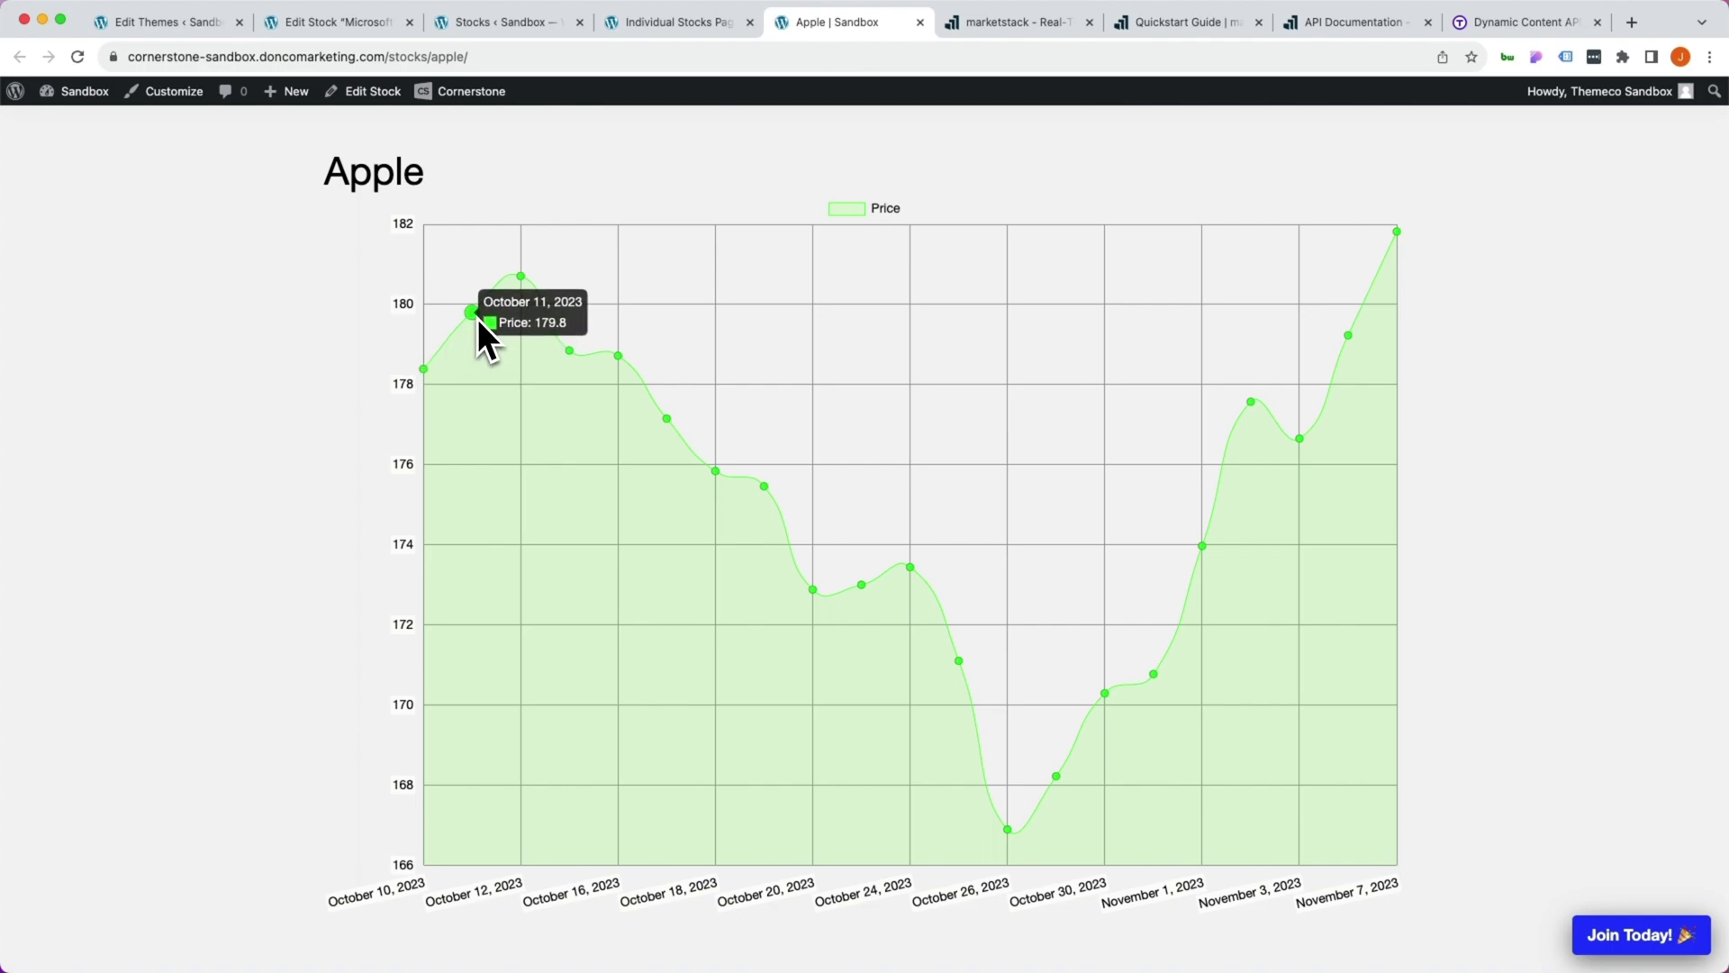
mouse_move(568, 350)
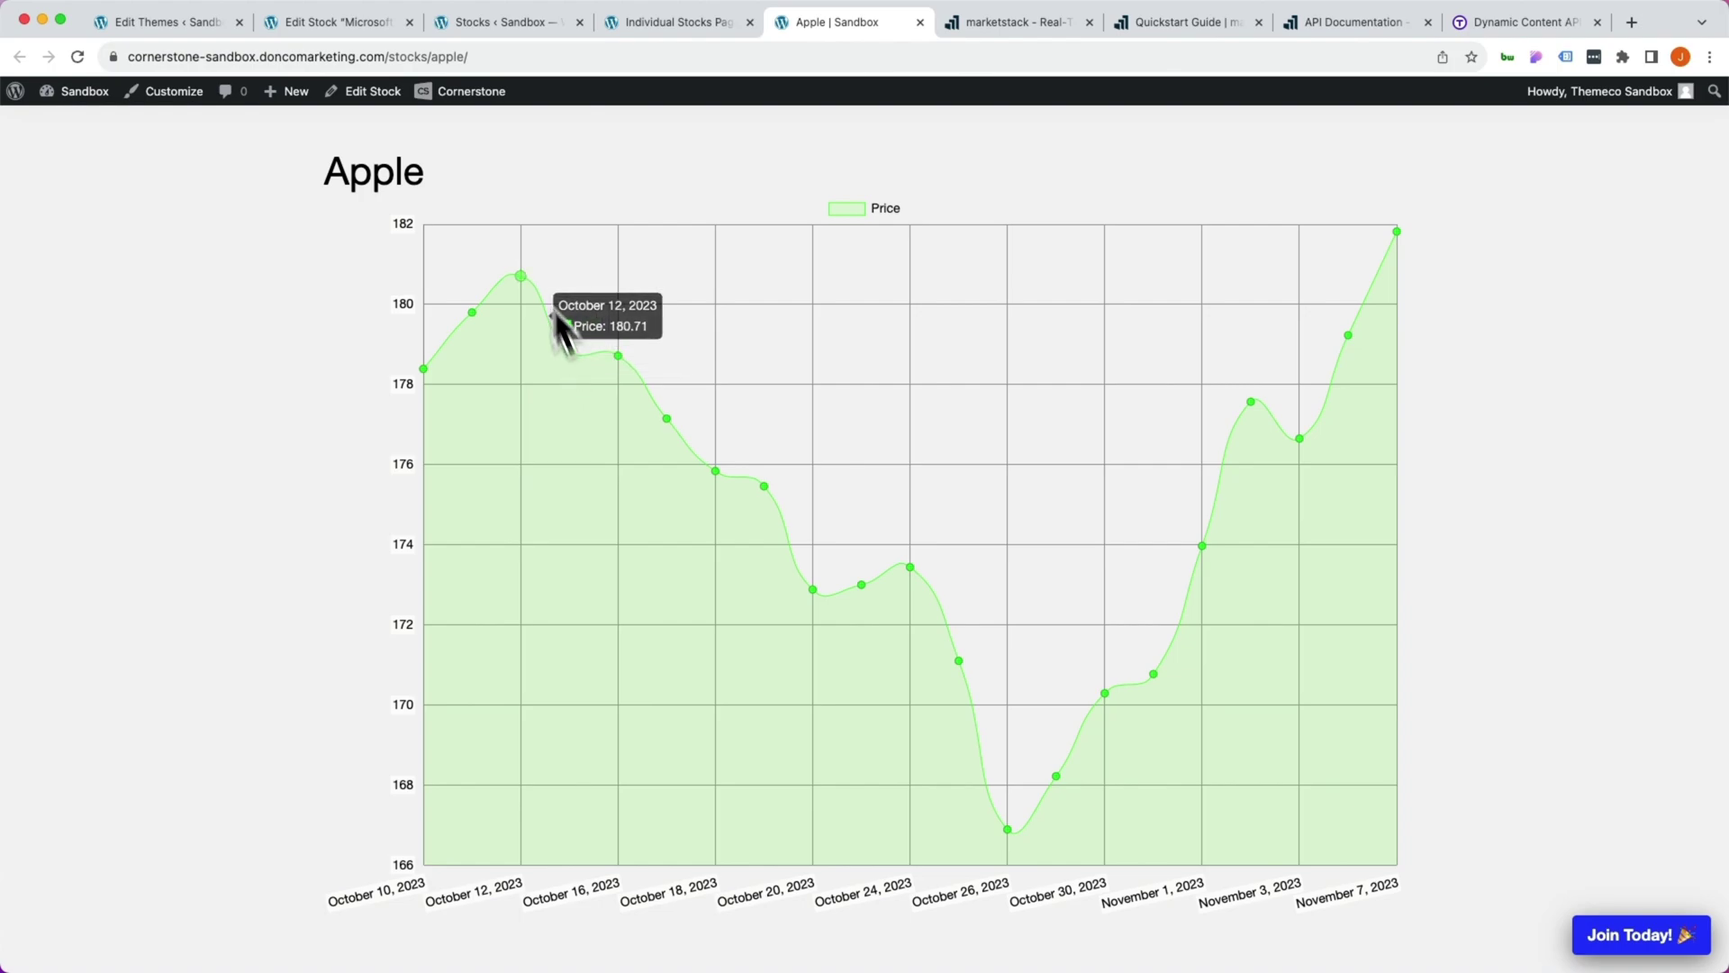
Load the live stocks/microsoft page and check the date and price tooltips on its chart.
double_click(455, 56)
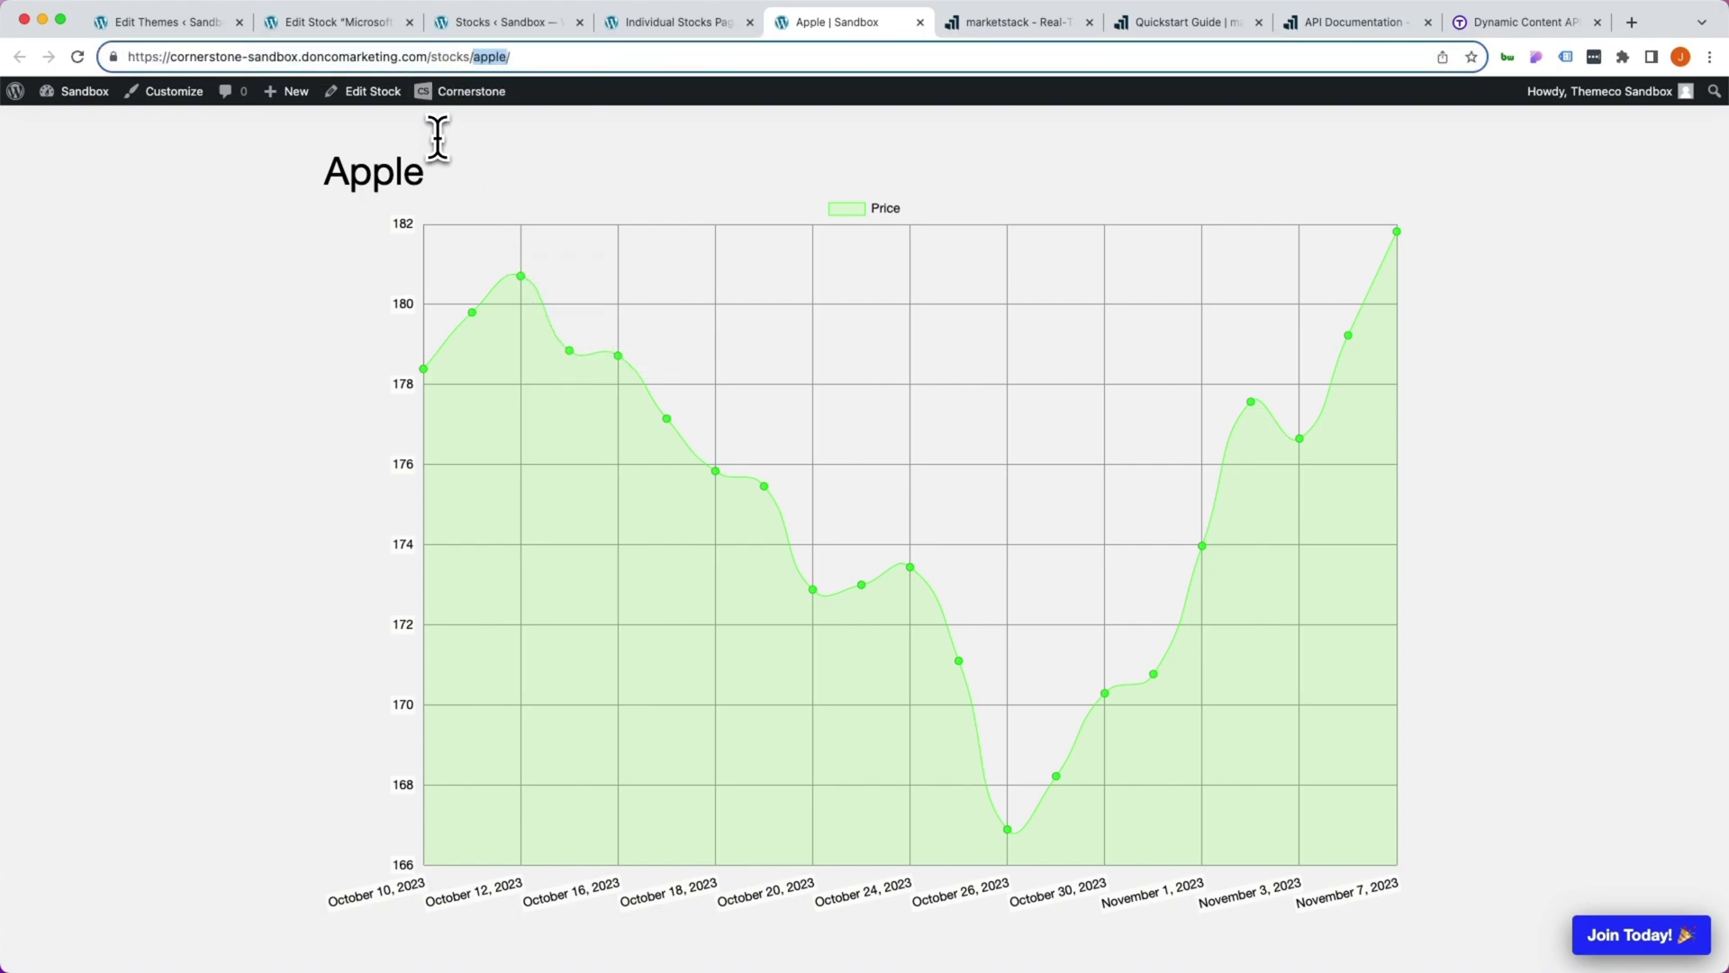
text(microsoft)
key(Return)
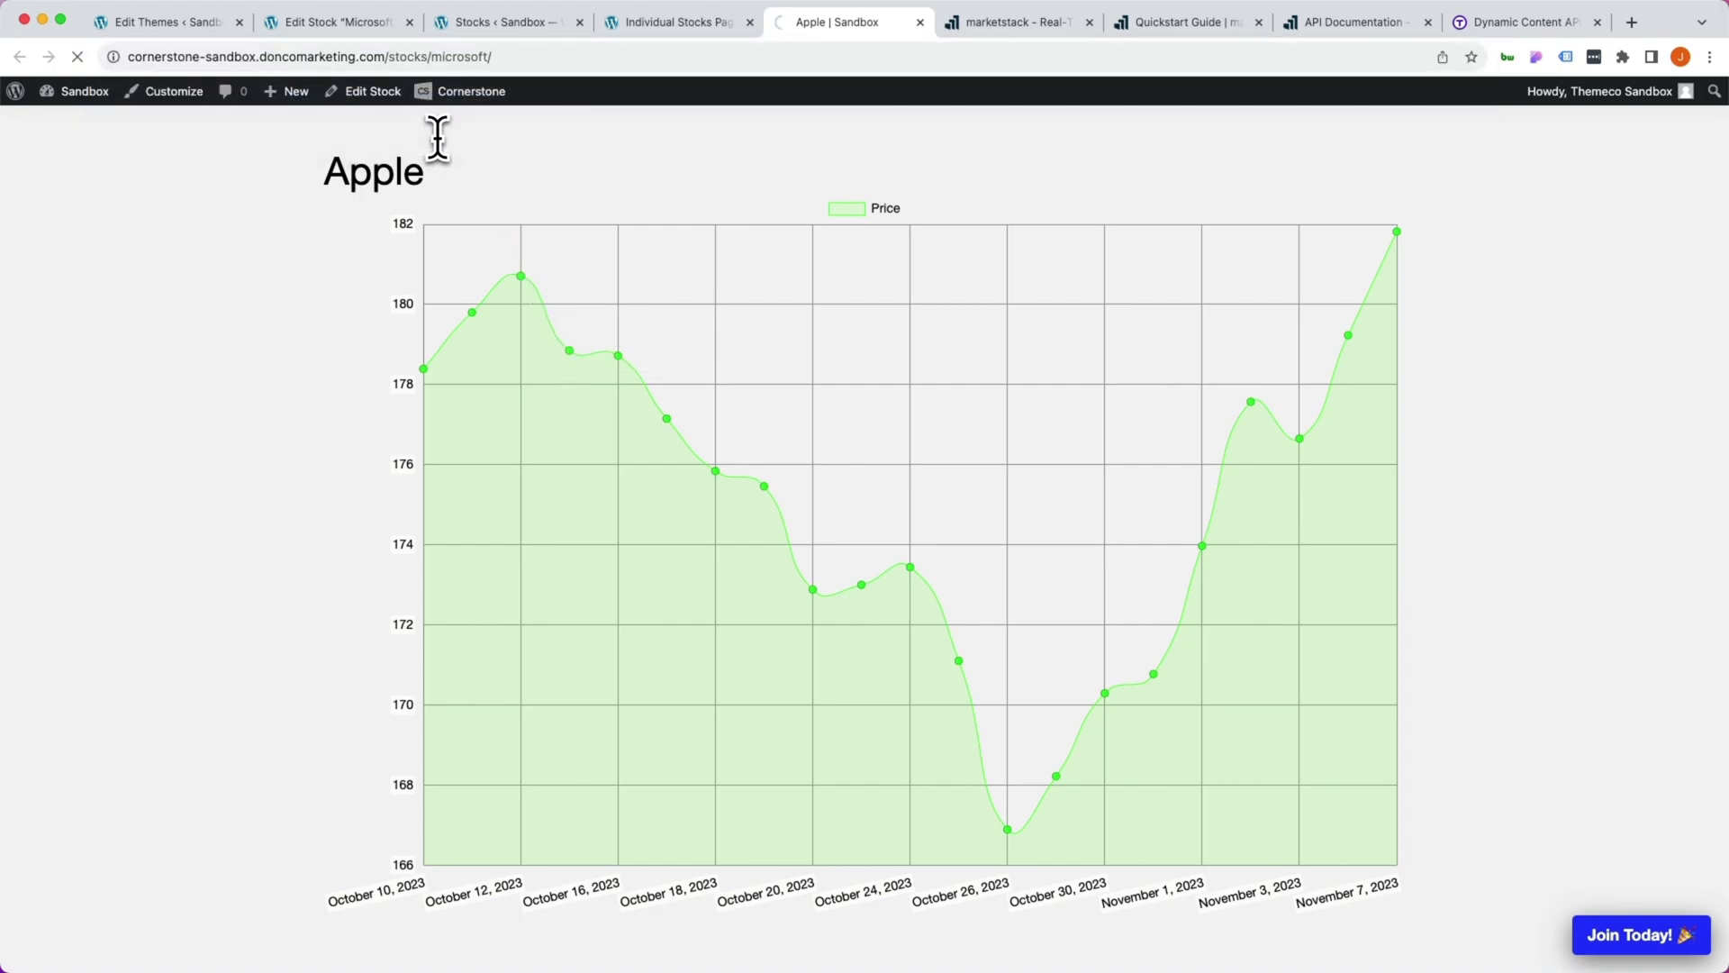
scroll(261, 312, down, 2)
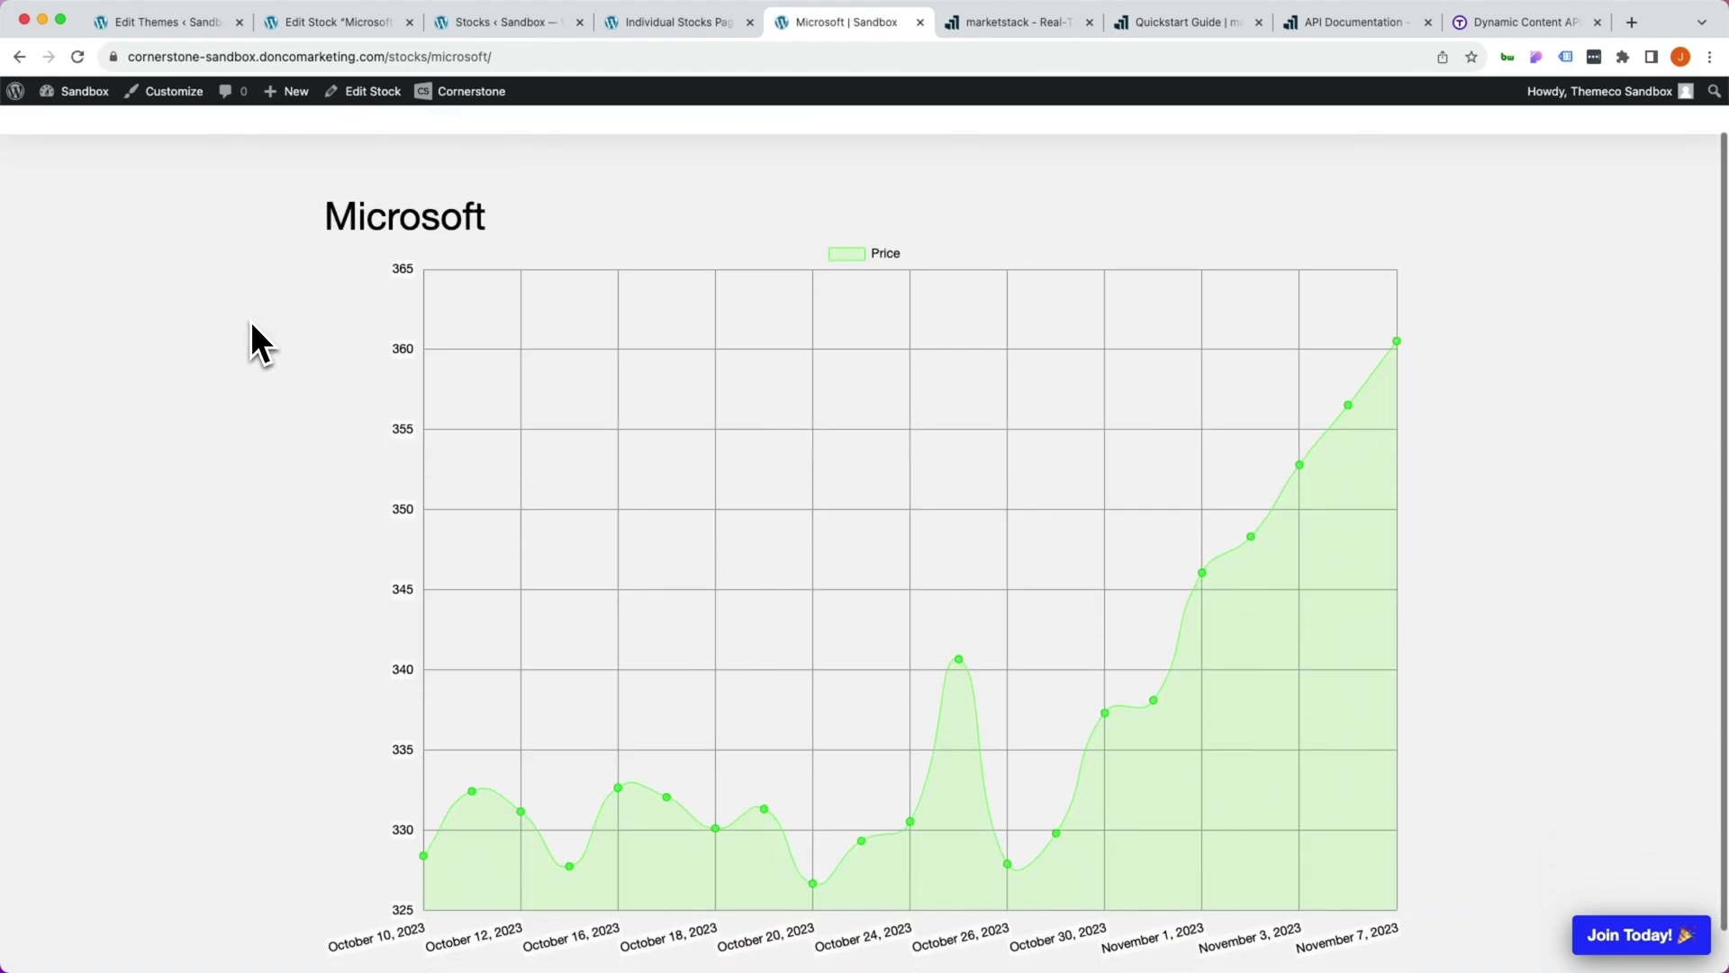
scroll(250, 322, down, 1)
mouse_move(414, 810)
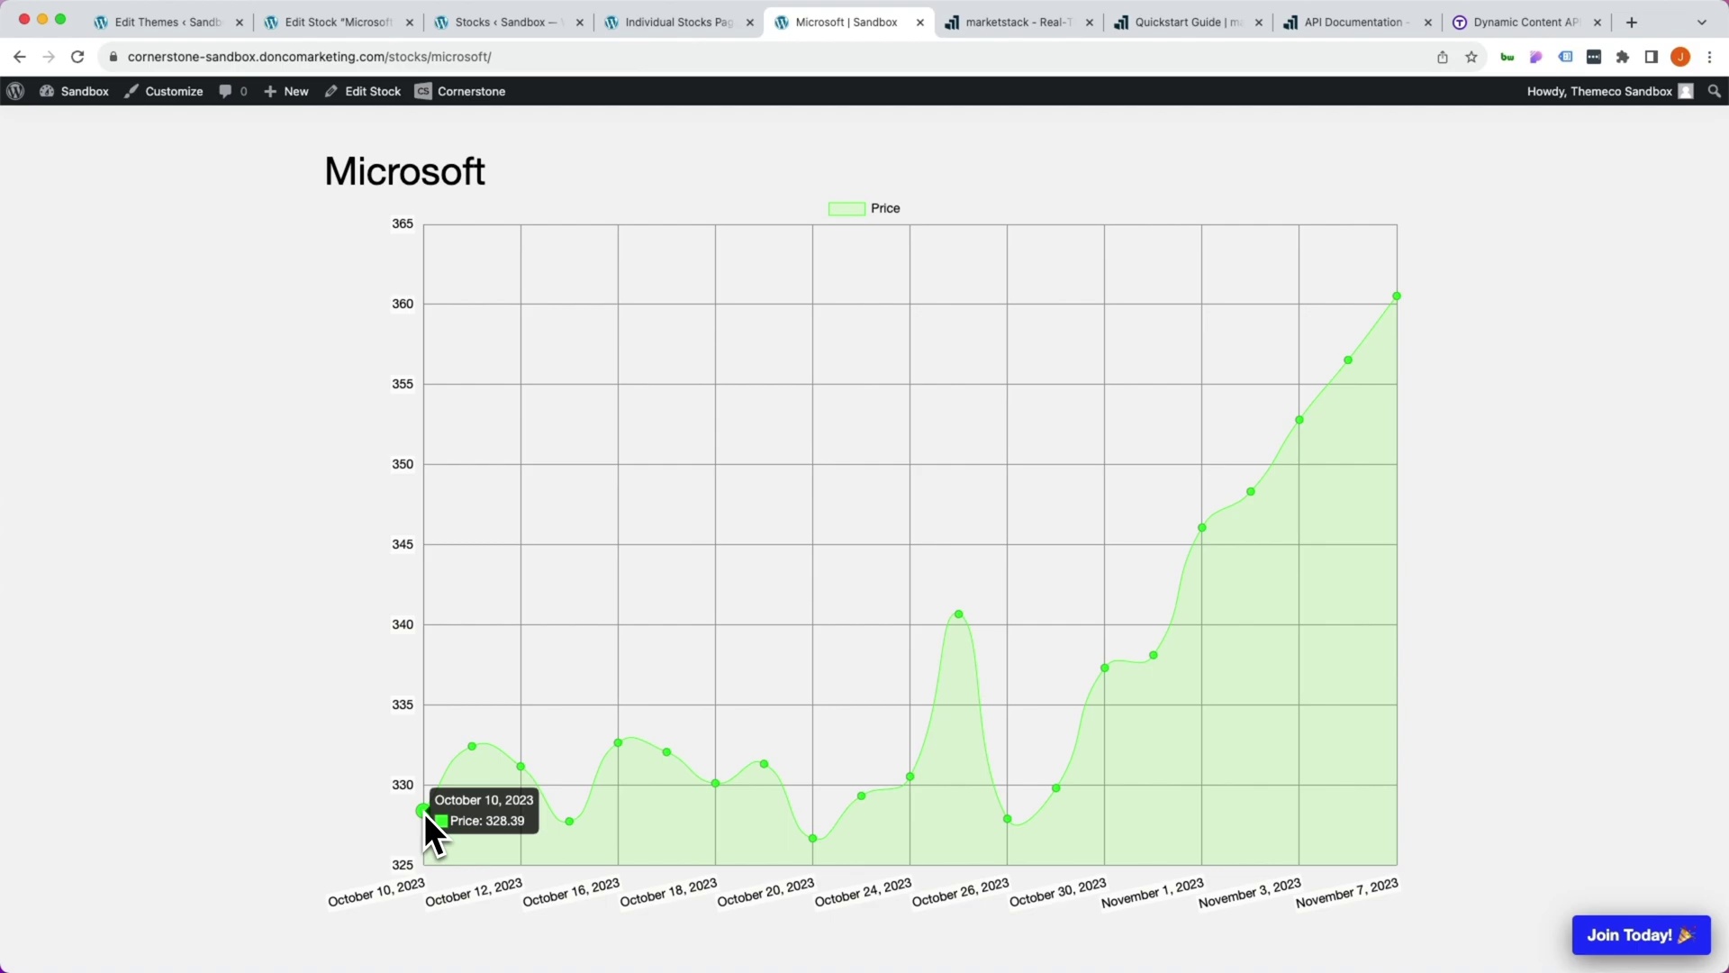
mouse_move(456, 781)
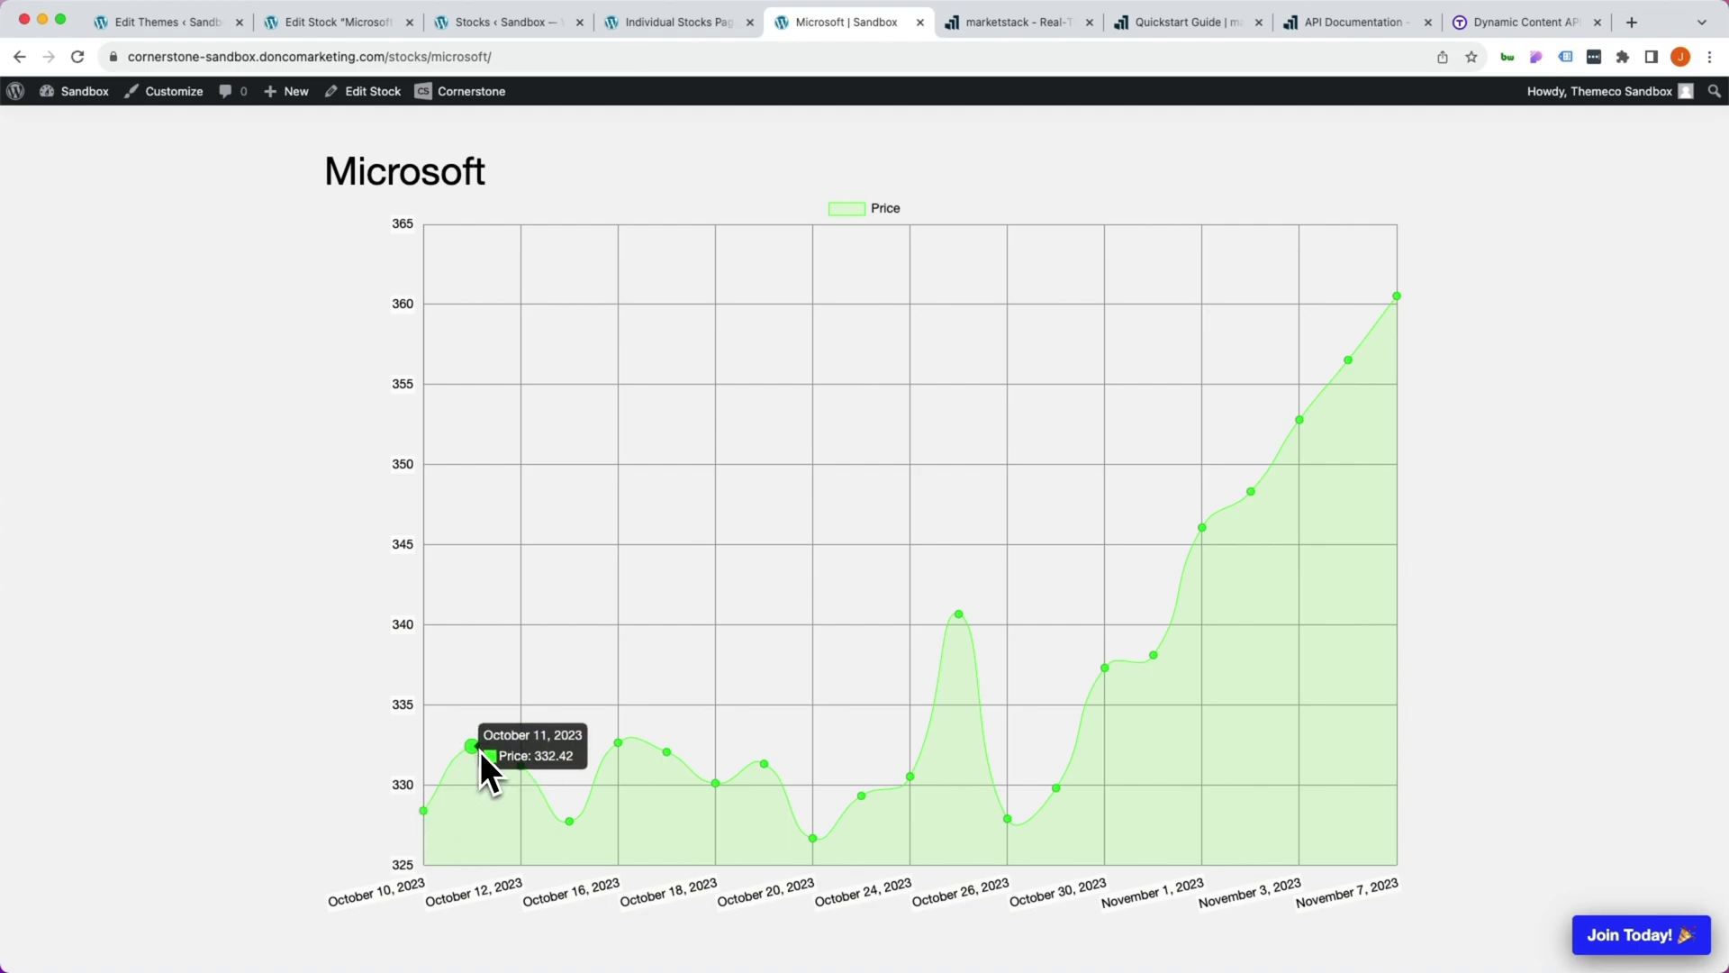
mouse_move(511, 782)
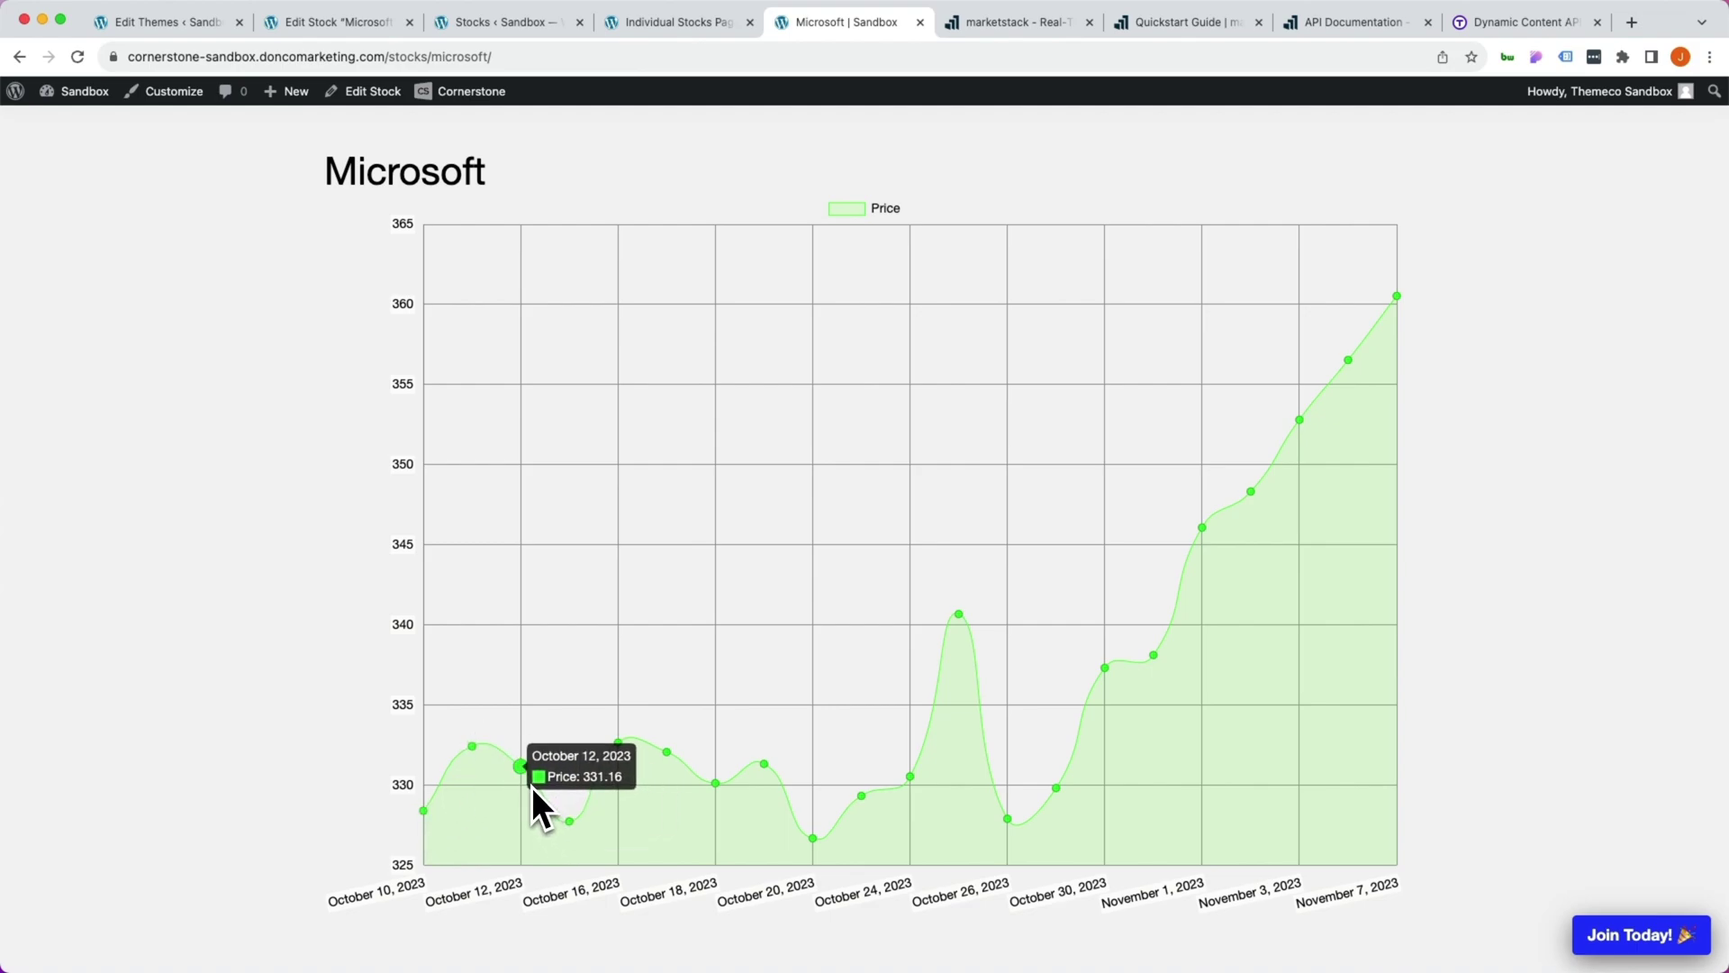
Load the live stocks/alphabet page and check the October 12 price tooltip on its chart.
drag(472, 57, 539, 57)
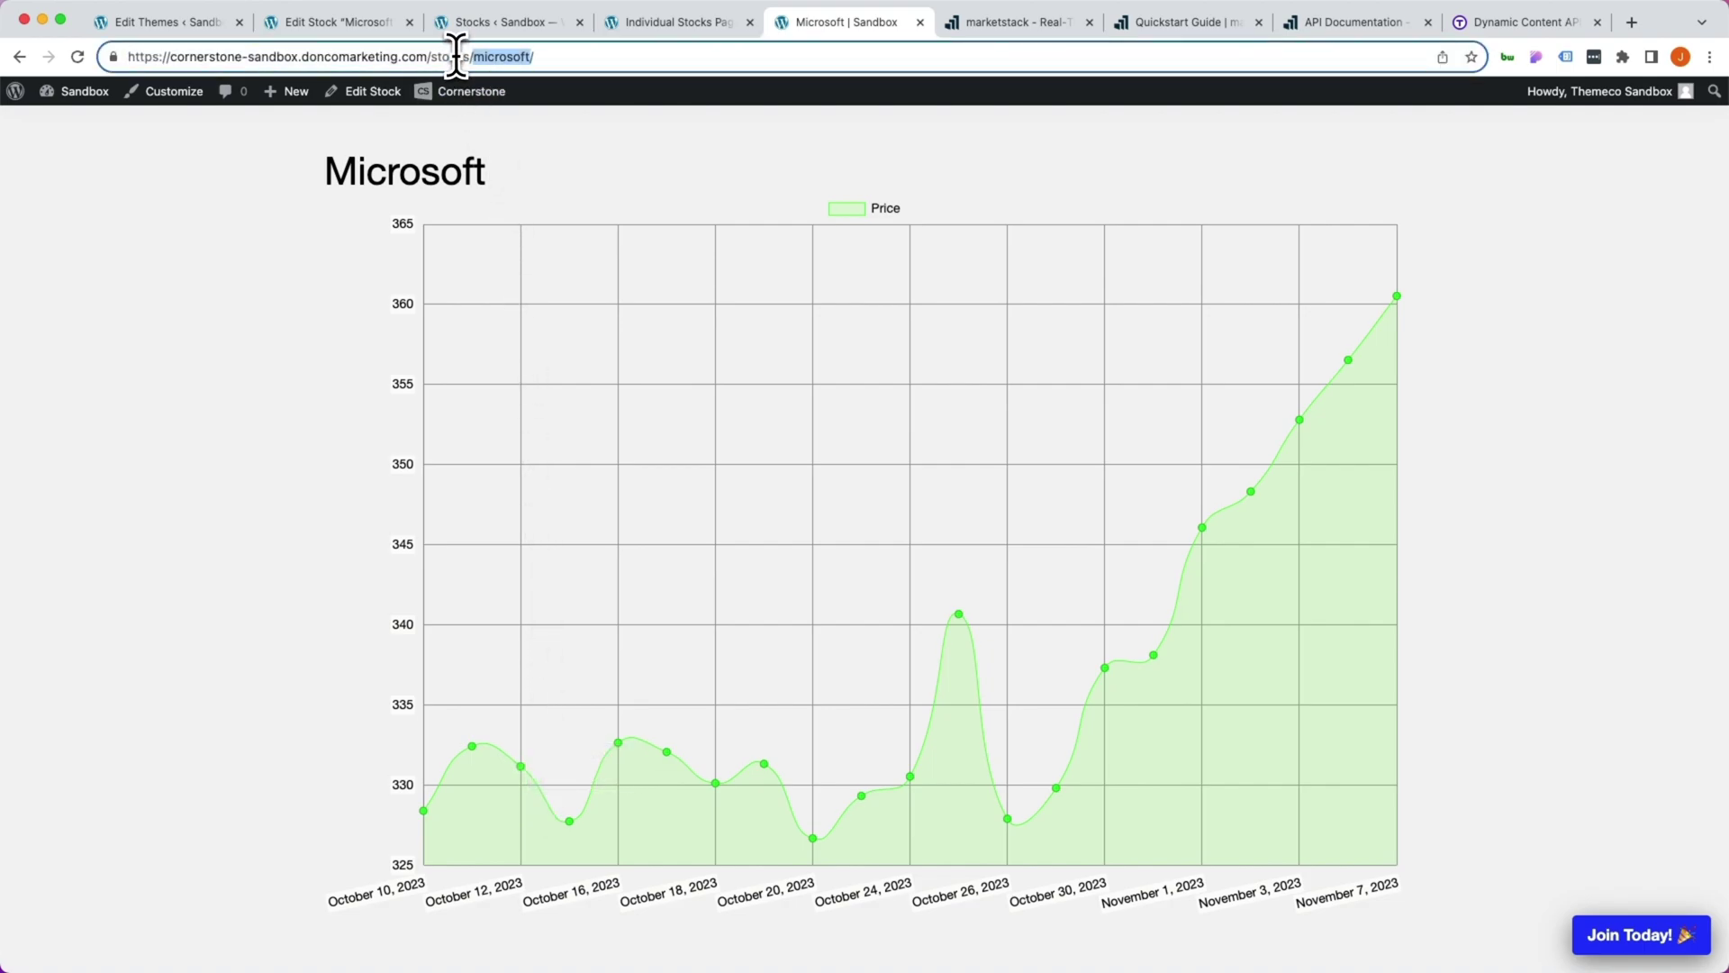
text(alphabet)
key(Return)
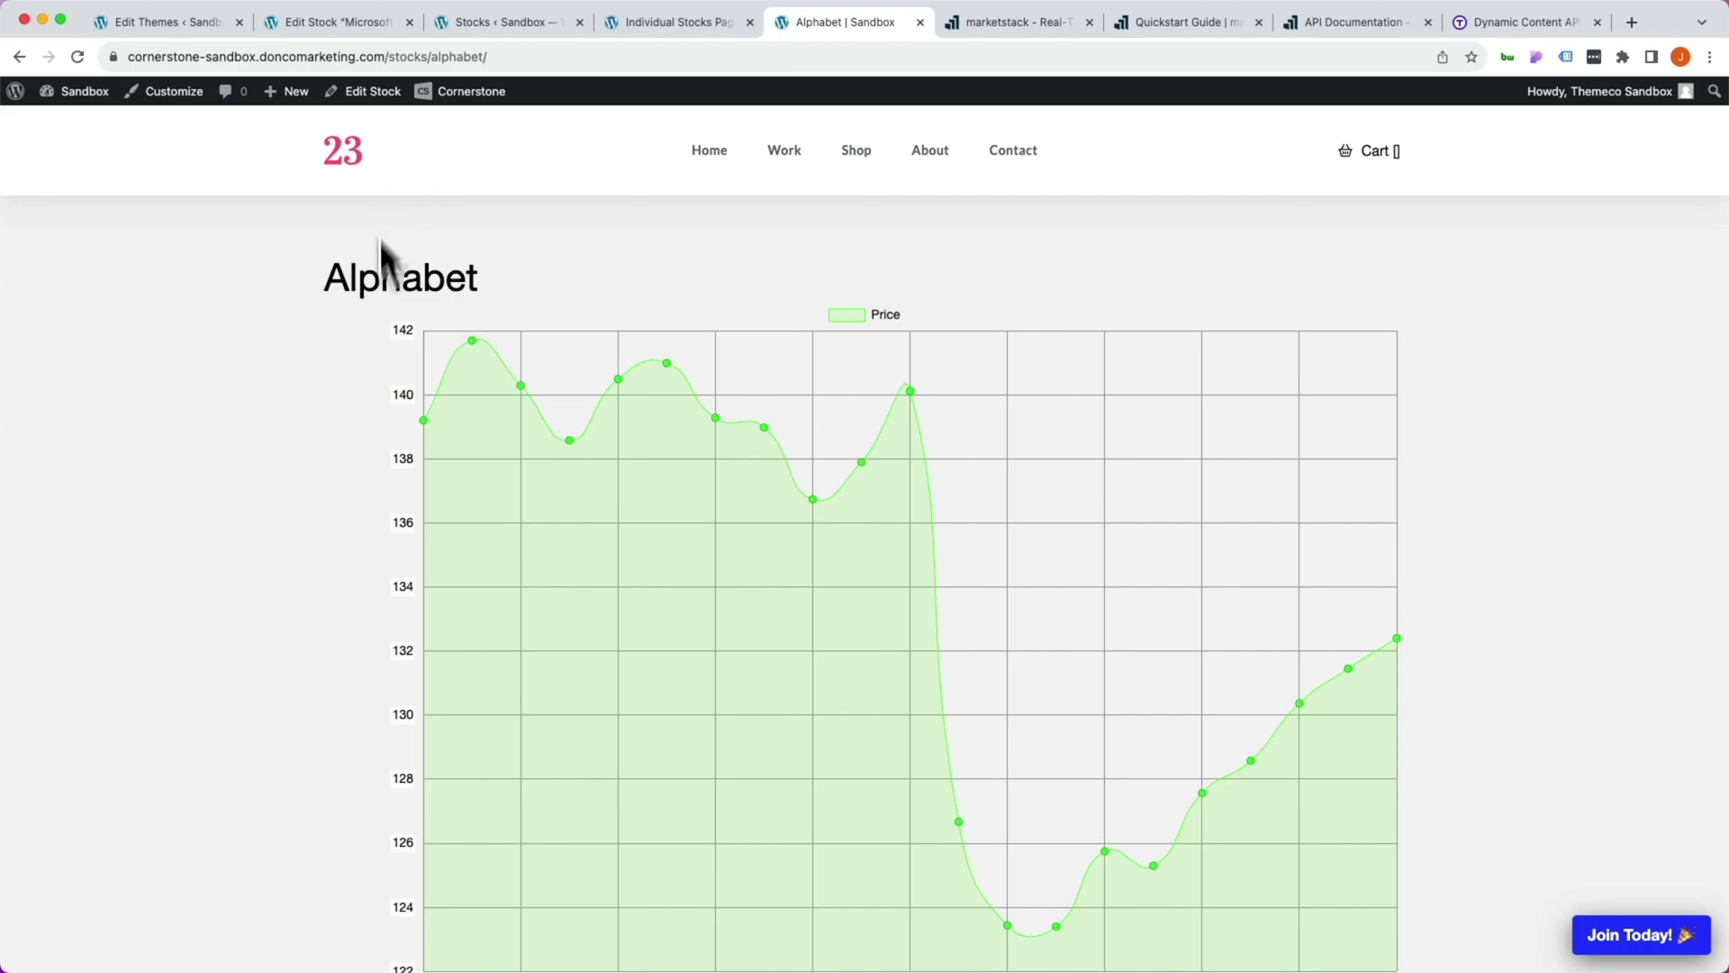
mouse_move(513, 386)
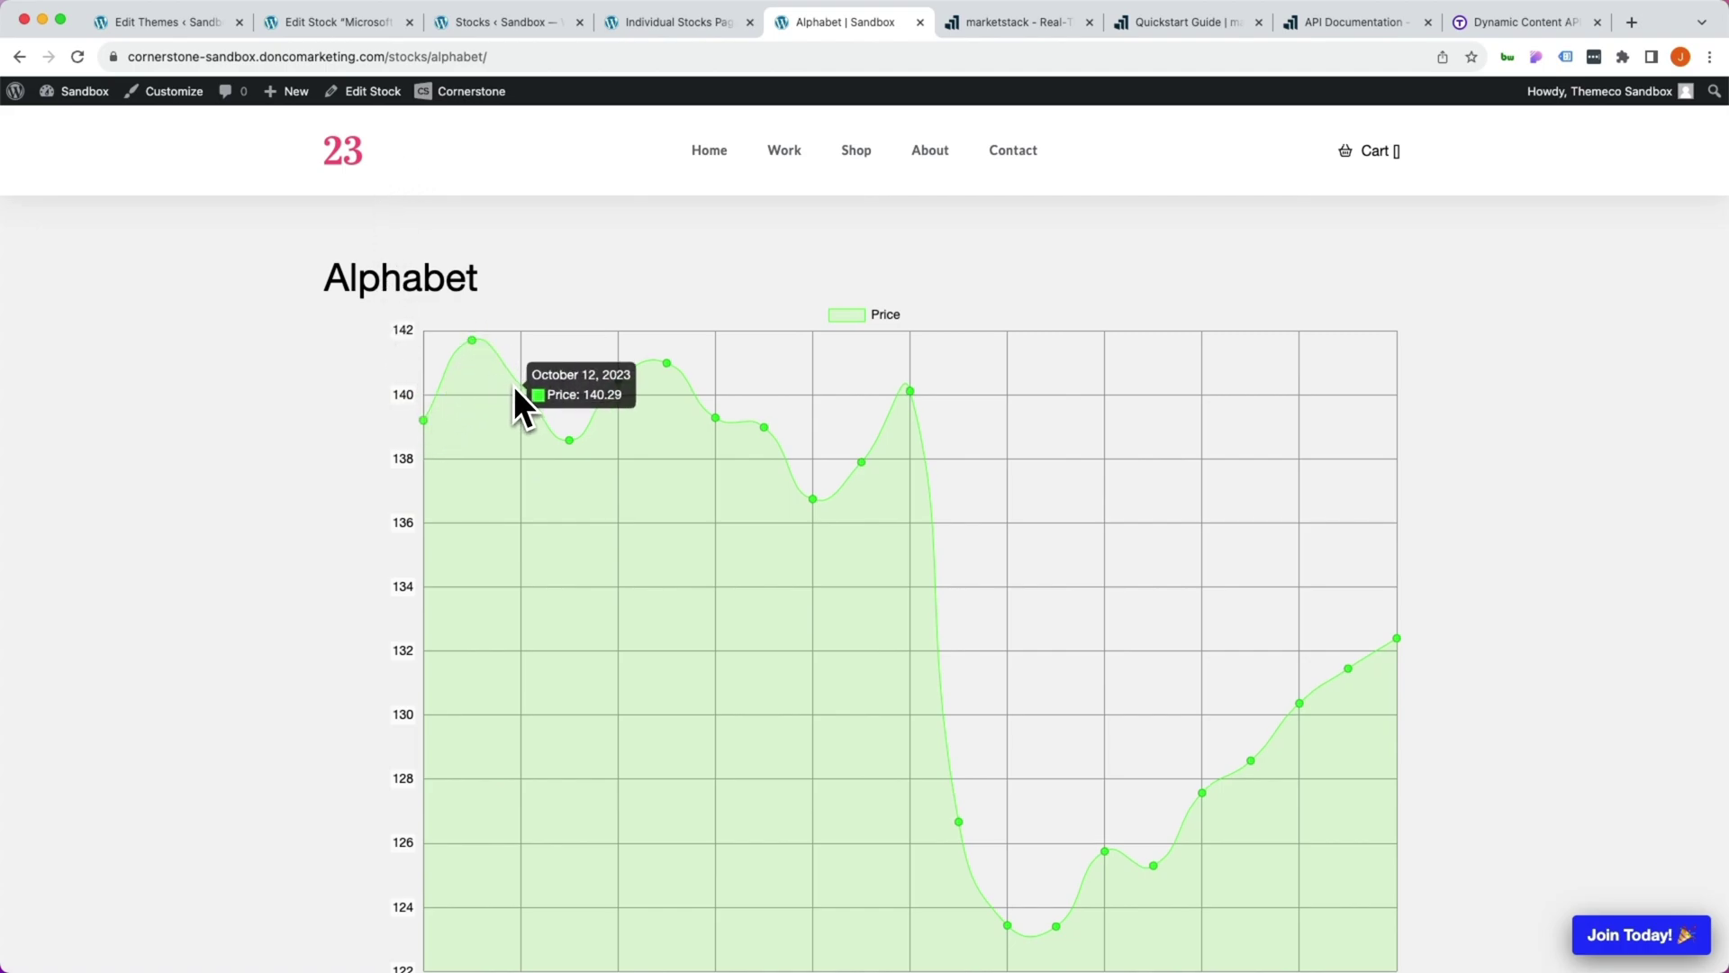